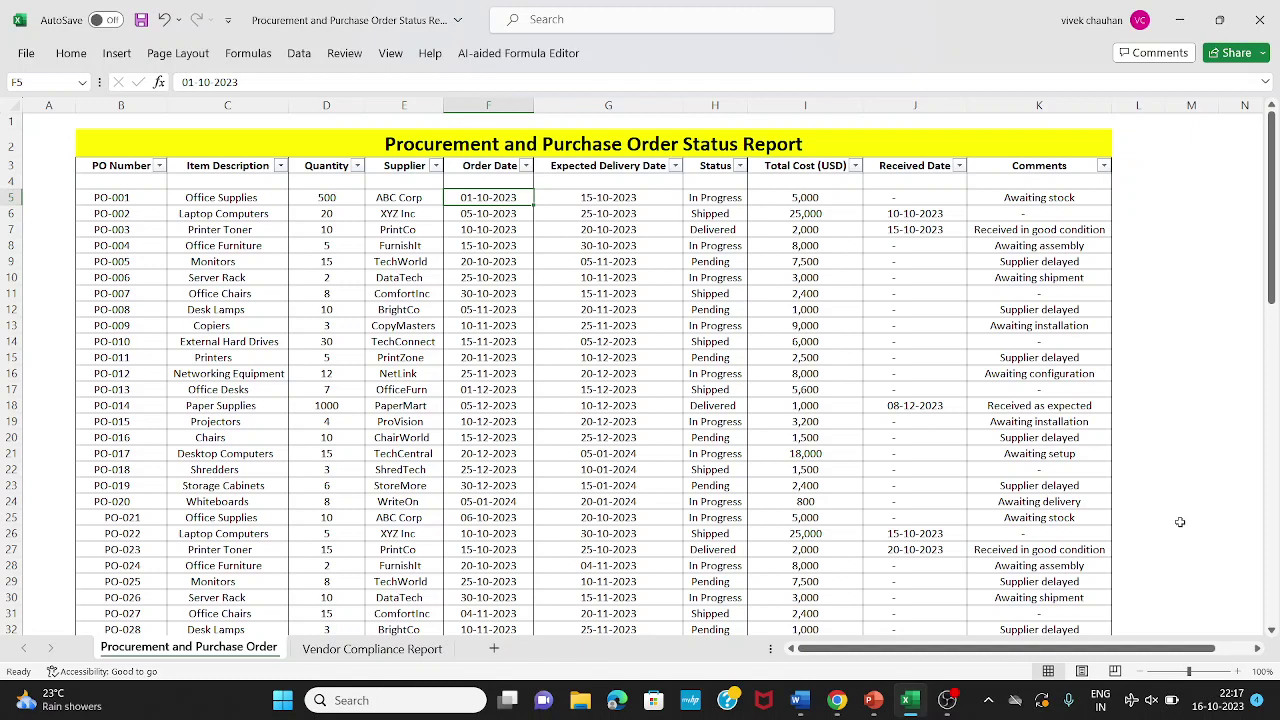
# Examine the PO Number, Item Description and Quantity columns, comparing their headers with the first order's entries.
pyautogui.press('Up')
pyautogui.press('Up')
pyautogui.press('Left')
pyautogui.press('Left')
pyautogui.press('Left')
pyautogui.press('Left')
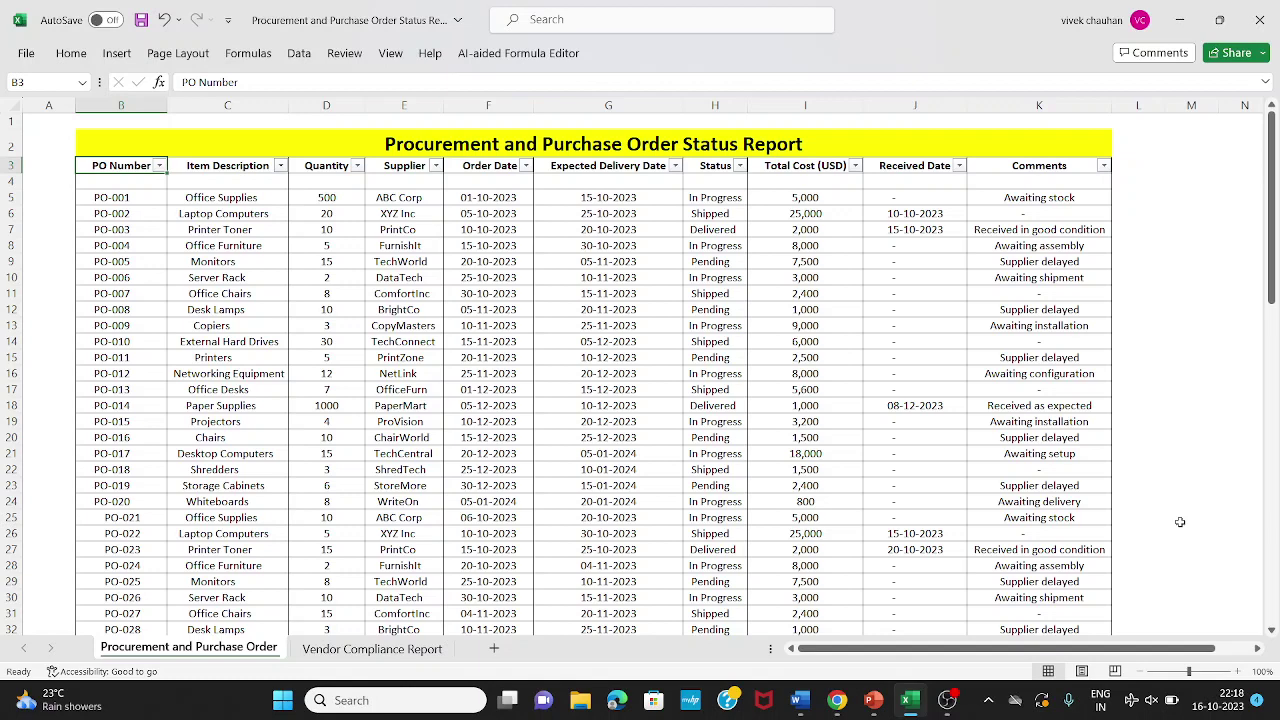
pyautogui.press('Right')
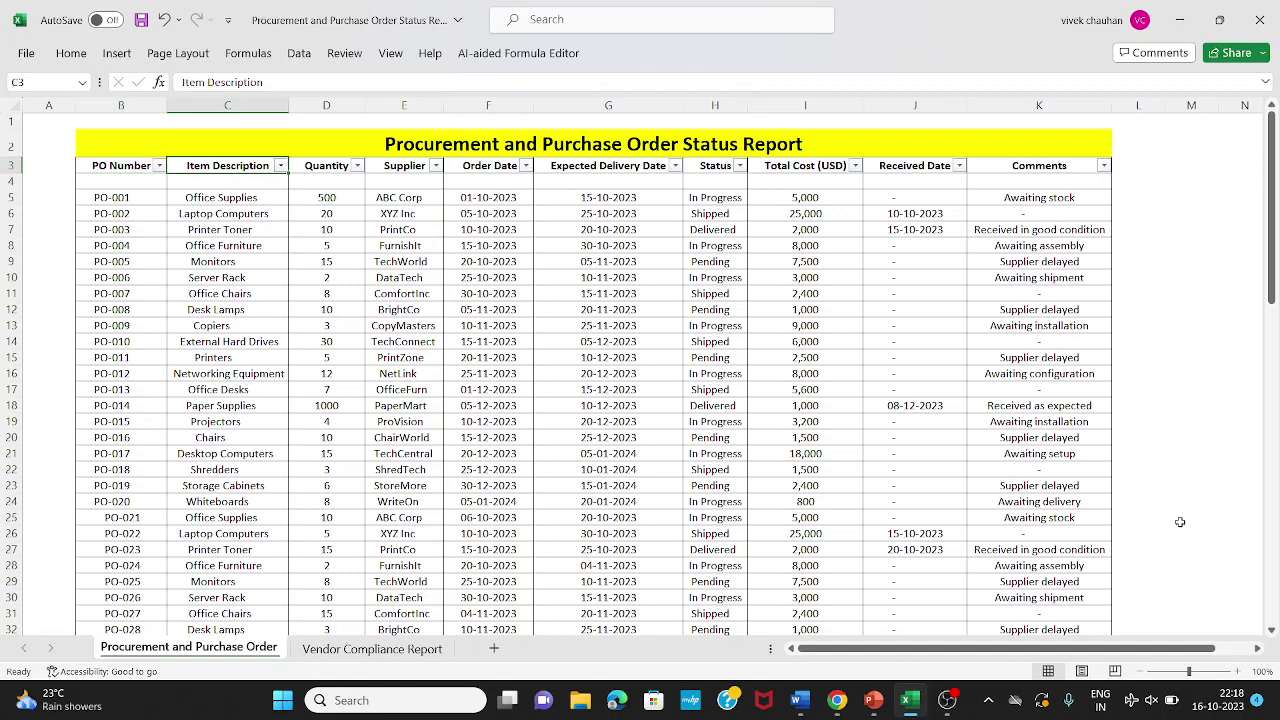
pyautogui.press('Down')
pyautogui.press('Down')
pyautogui.press('Right')
pyautogui.press('Left')
pyautogui.press('Right')
pyautogui.press('Up')
pyautogui.press('Up')
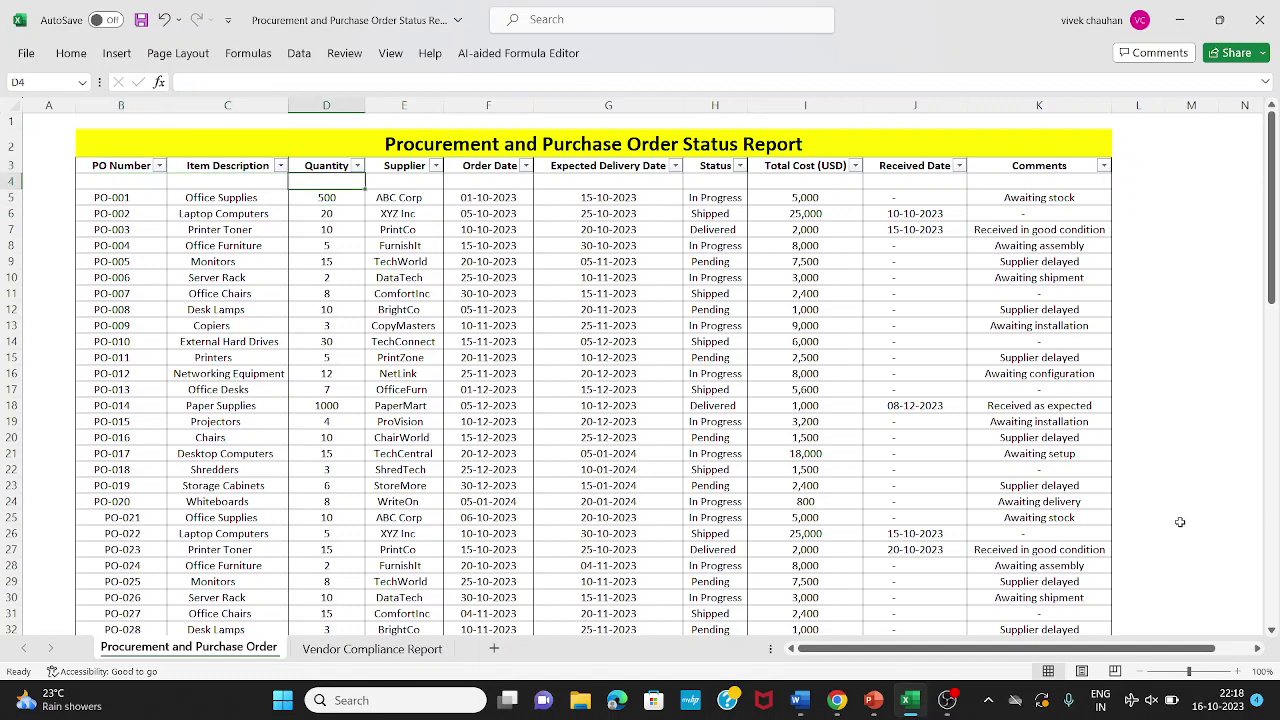
# Examine the Supplier and Order Date columns, comparing their headers with the first order's entries.
pyautogui.press('Down')
pyautogui.press('Down')
pyautogui.press('Right')
pyautogui.press('Up')
pyautogui.press('Up')
pyautogui.press('Down')
pyautogui.press('Down')
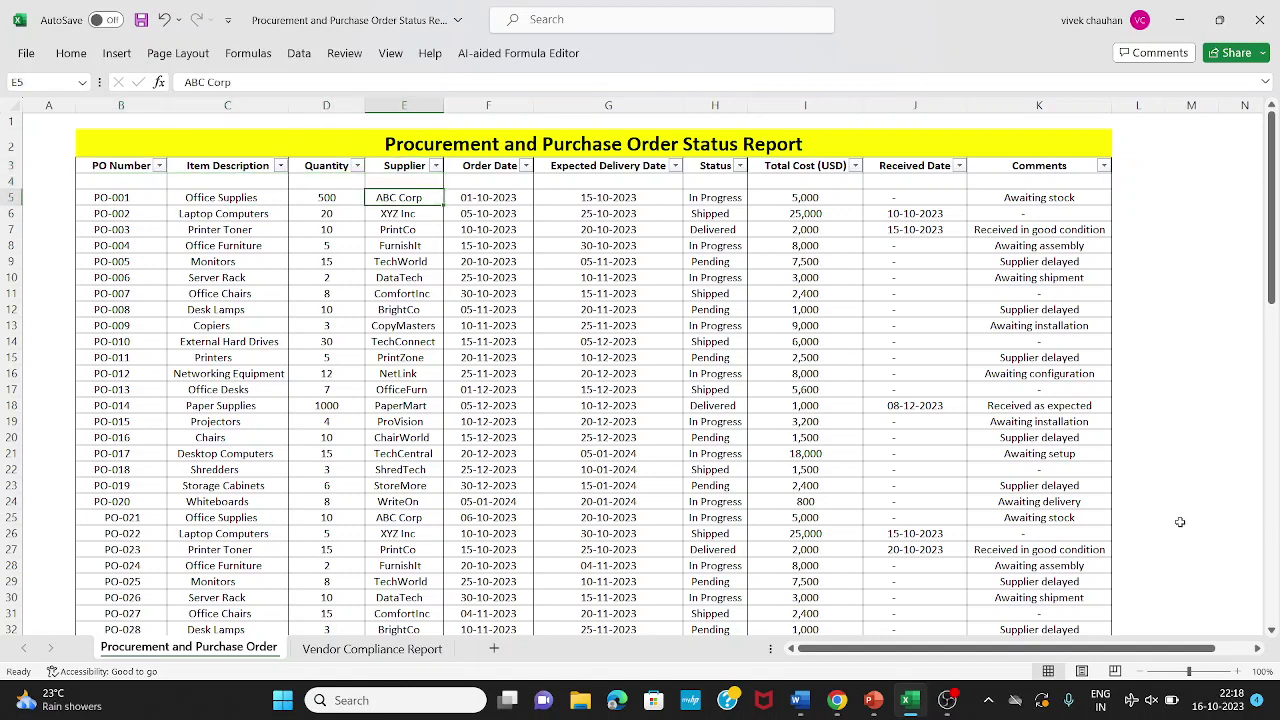
pyautogui.press('Right')
pyautogui.press('Left')
pyautogui.press('Right')
pyautogui.press('Right')
pyautogui.press('Left')
pyautogui.press('Left')
pyautogui.press('Right')
pyautogui.press('Up')
pyautogui.press('Up')
pyautogui.press('Down')
pyautogui.press('Down')
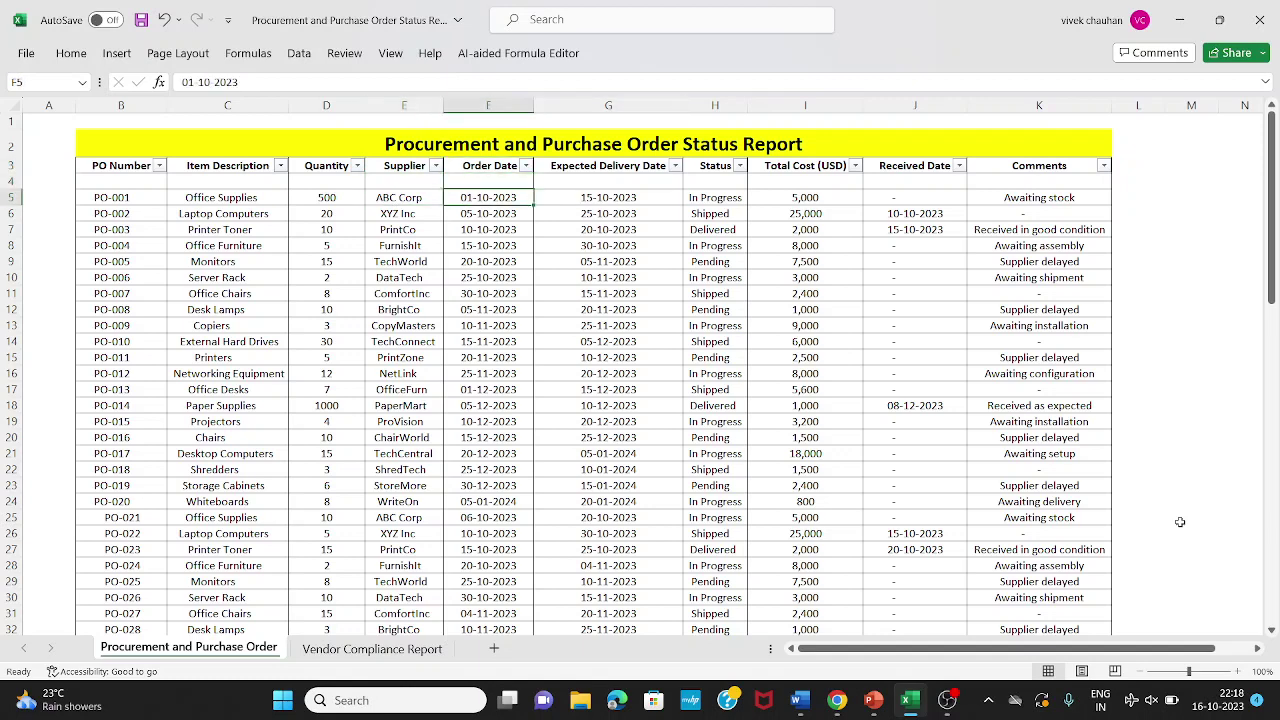
# Examine the Expected Delivery Date column against the neighbouring Order Date and Status entries of the first orders.
pyautogui.press('Right')
pyautogui.press('Right')
pyautogui.press('Left')
pyautogui.press('Up')
pyautogui.press('Up')
pyautogui.press('Down')
pyautogui.press('Down')
pyautogui.press('Down')
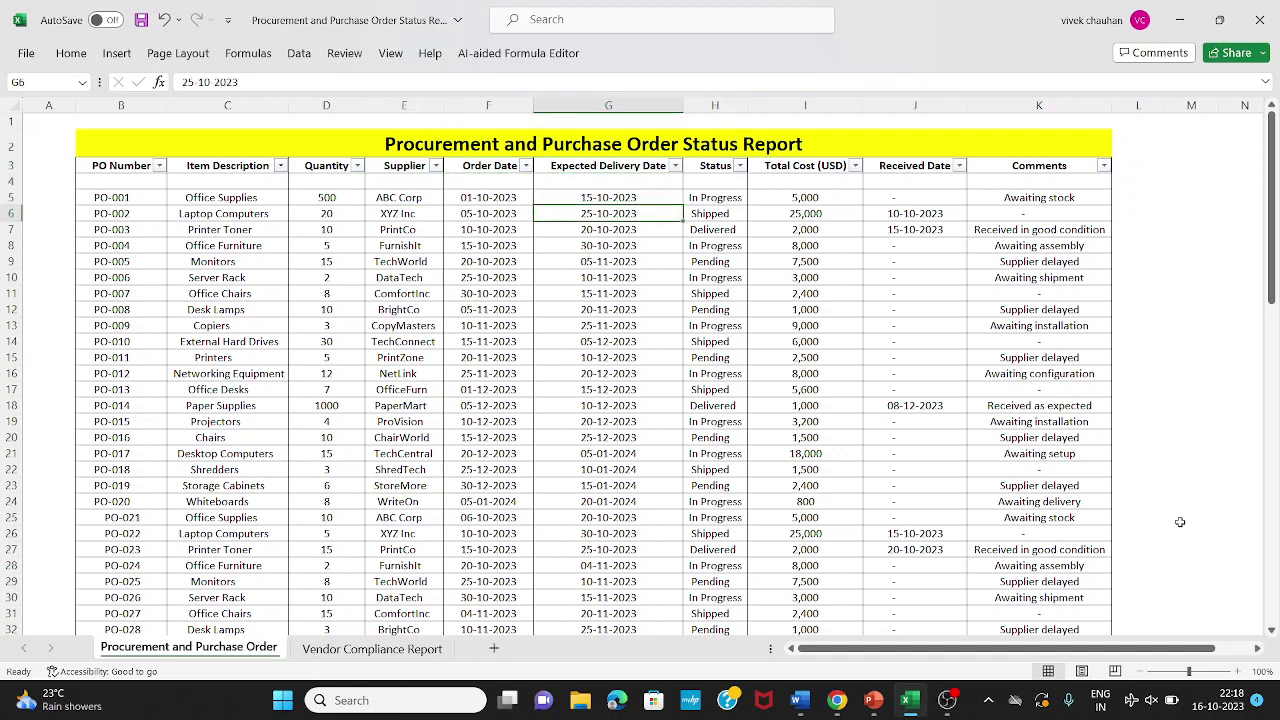
pyautogui.press('Up')
pyautogui.press('Right')
pyautogui.press('Left')
pyautogui.press('Right')
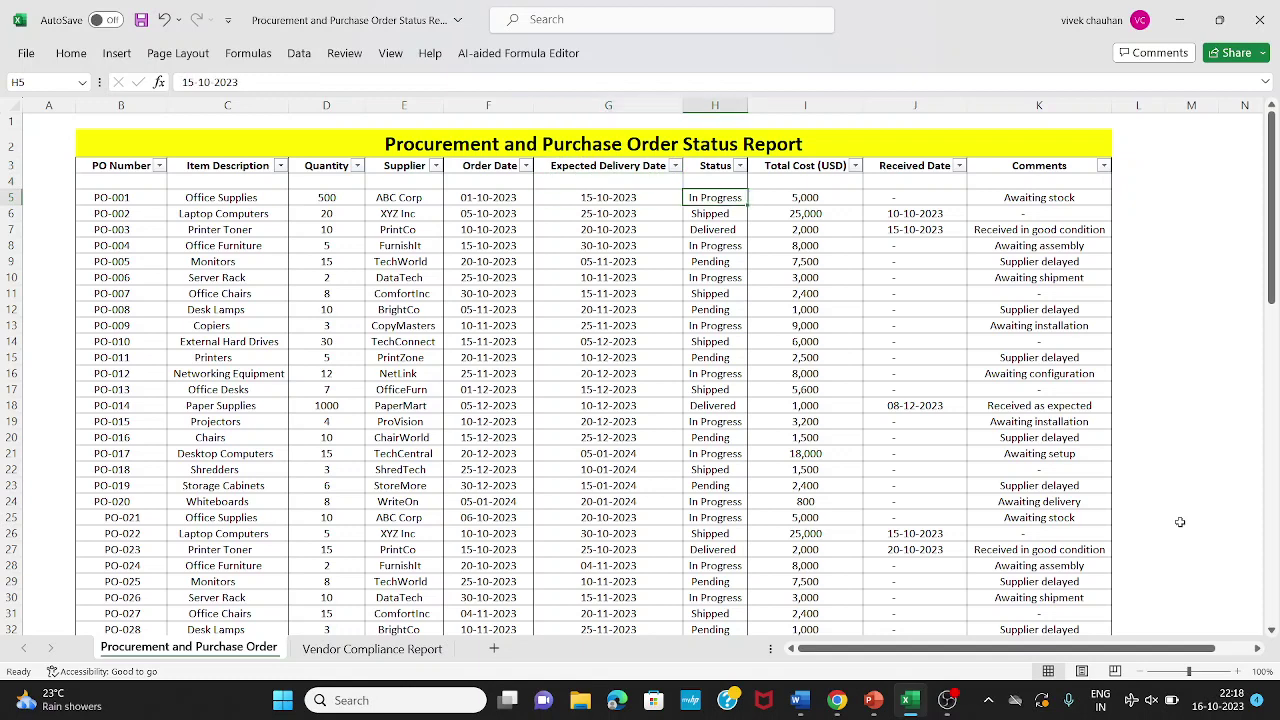
# Review the status values offered in the Status column's filter list without applying a filter.
pyautogui.press('Up')
pyautogui.press('Up')
pyautogui.press('Down')
pyautogui.press('Down')
pyautogui.press('Up')
pyautogui.press('Up')
pyautogui.hotkey('alt', 'Down')
pyautogui.press('Down')
pyautogui.press('Down')
pyautogui.press('Down')
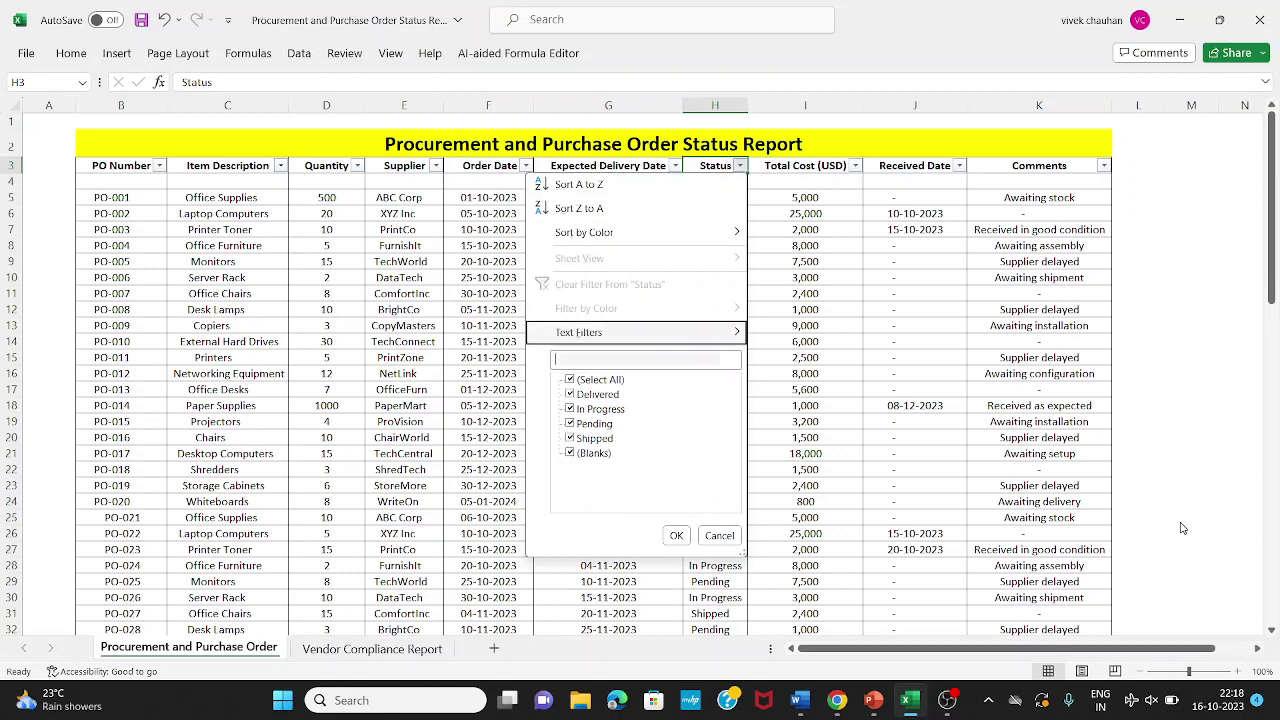
pyautogui.press('Down')
pyautogui.press('Down')
pyautogui.press('Down')
pyautogui.press('Down')
pyautogui.press('Down')
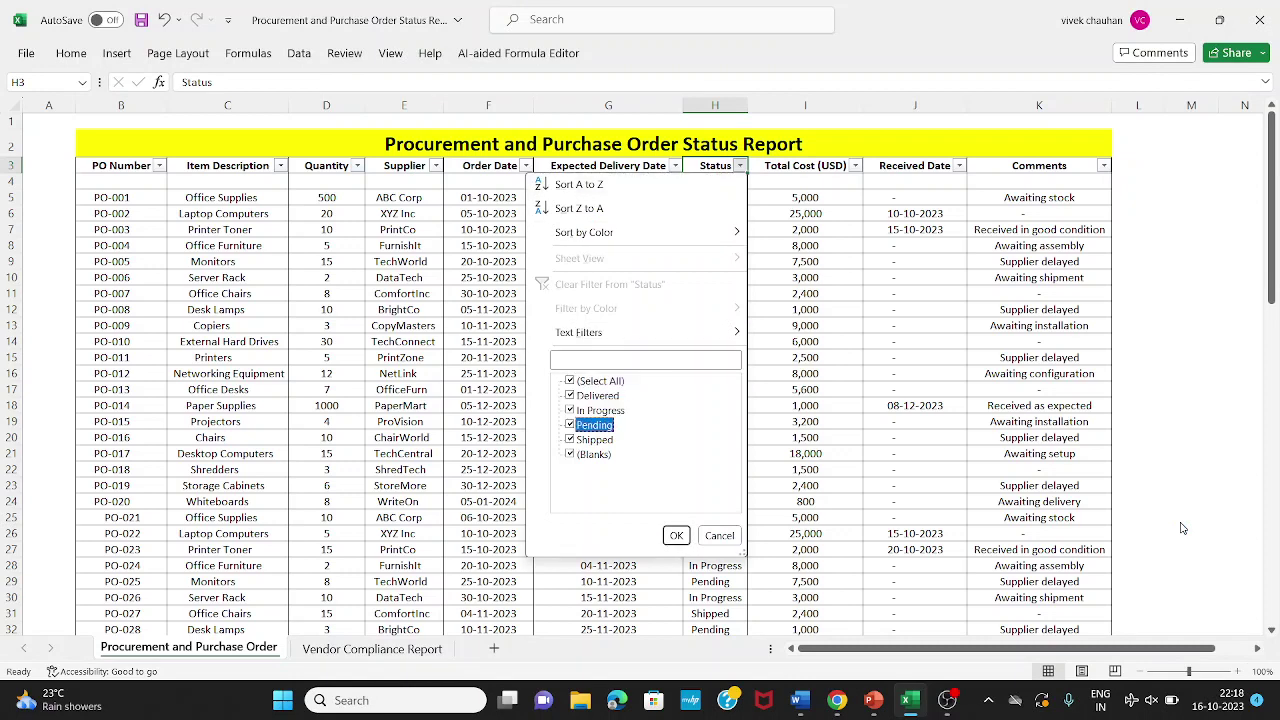
pyautogui.press('Down')
pyautogui.press('Escape')
pyautogui.press('Right')
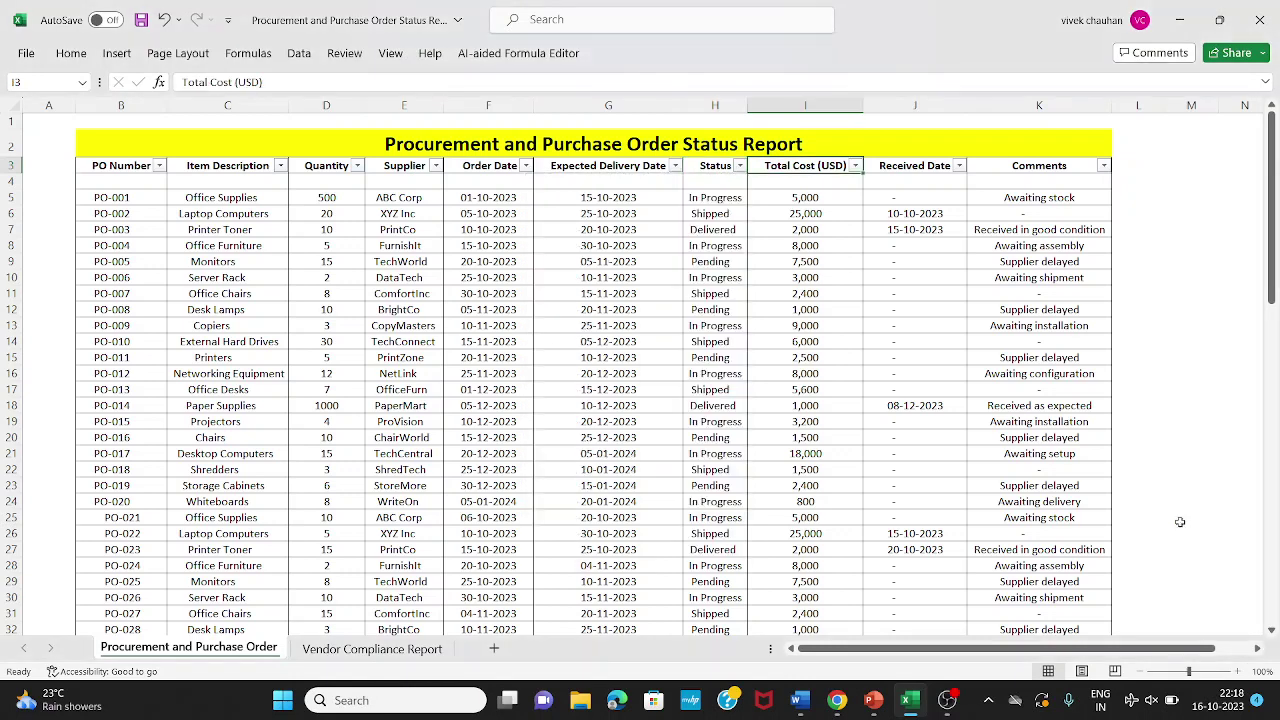
# Review the filter choices of the Total Cost (USD) and Received Date columns without applying a filter.
pyautogui.hotkey('alt', 'Down')
pyautogui.press('Down')
pyautogui.press('Down')
pyautogui.press('Down')
pyautogui.press('Escape')
pyautogui.press('Right')
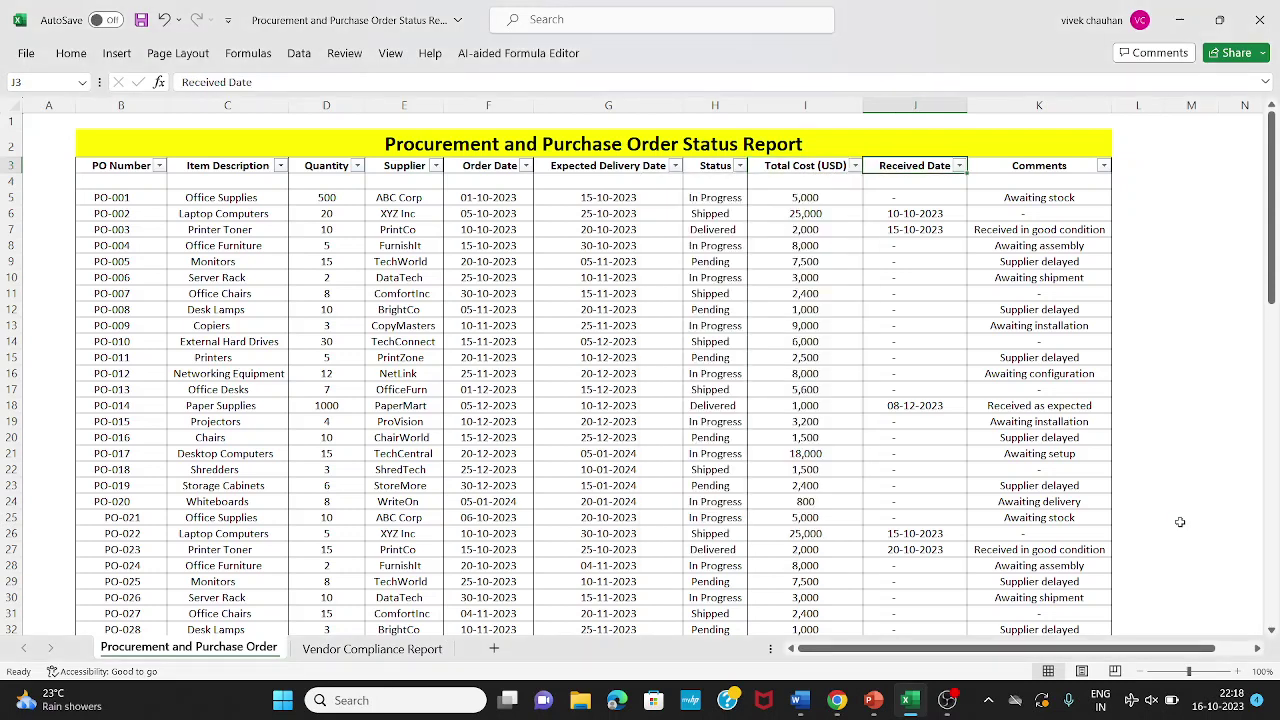
pyautogui.hotkey('alt', 'Down')
pyautogui.press('Down')
pyautogui.press('Down')
pyautogui.press('Down')
pyautogui.press('Down')
pyautogui.press('Down')
pyautogui.press('Down')
pyautogui.press('Down')
pyautogui.hotkey('alt', 'Down')
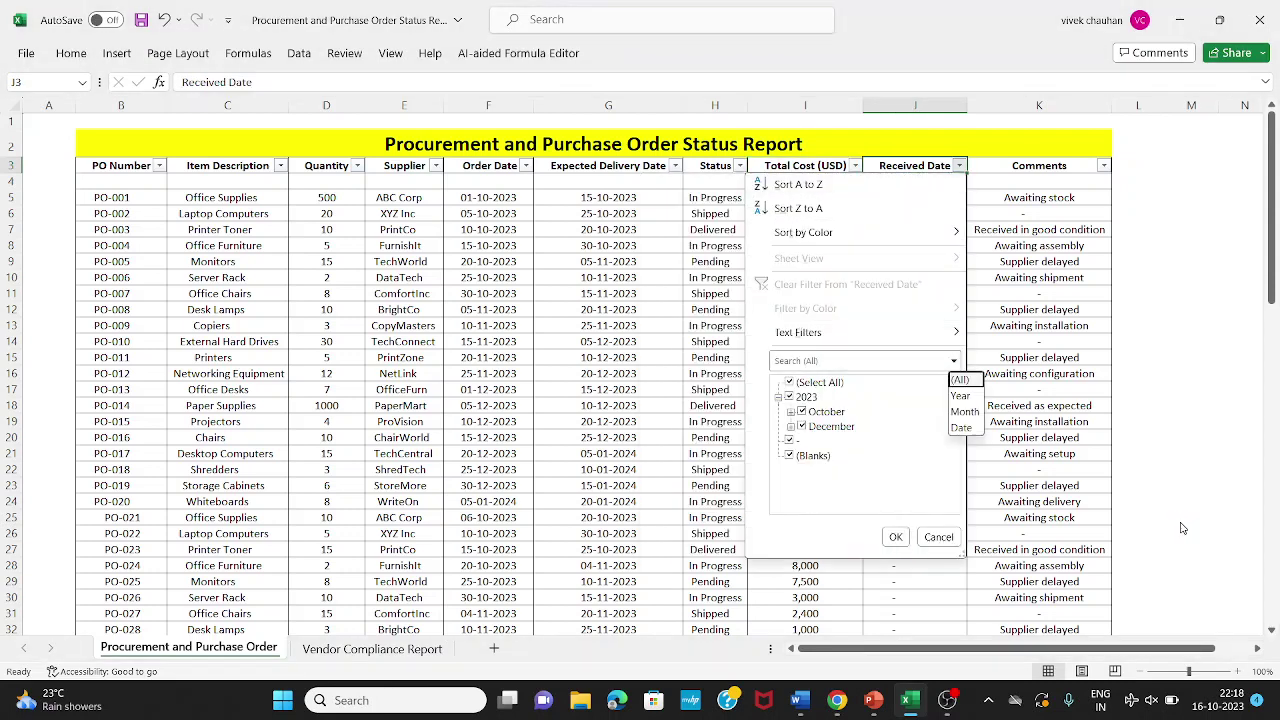
pyautogui.press('Escape')
pyautogui.press('Escape')
# Filter the Status column to show only Delivered orders.
pyautogui.press('Left')
pyautogui.press('Left')
pyautogui.hotkey('alt', 'Down')
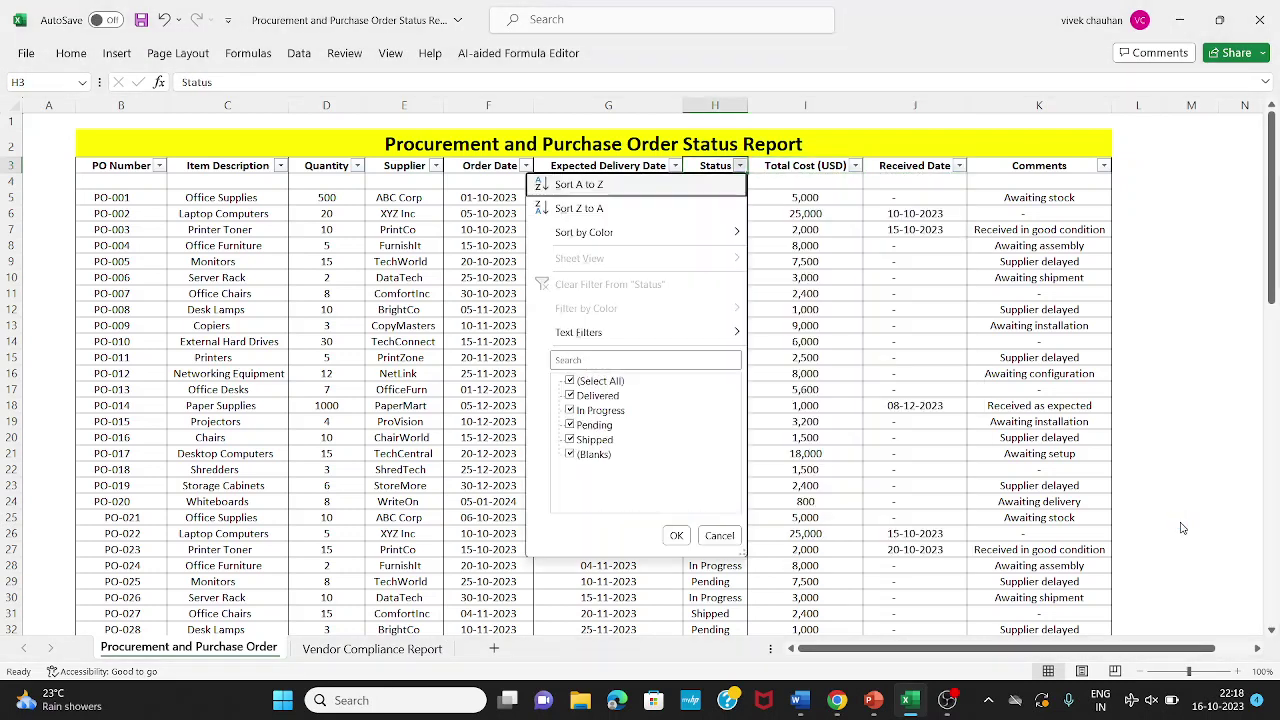
pyautogui.press('Down')
pyautogui.press('Down')
pyautogui.press('Down')
pyautogui.press('Down')
pyautogui.press('Down')
pyautogui.press('space')
pyautogui.press('Down')
pyautogui.press('space')
pyautogui.press('Return')
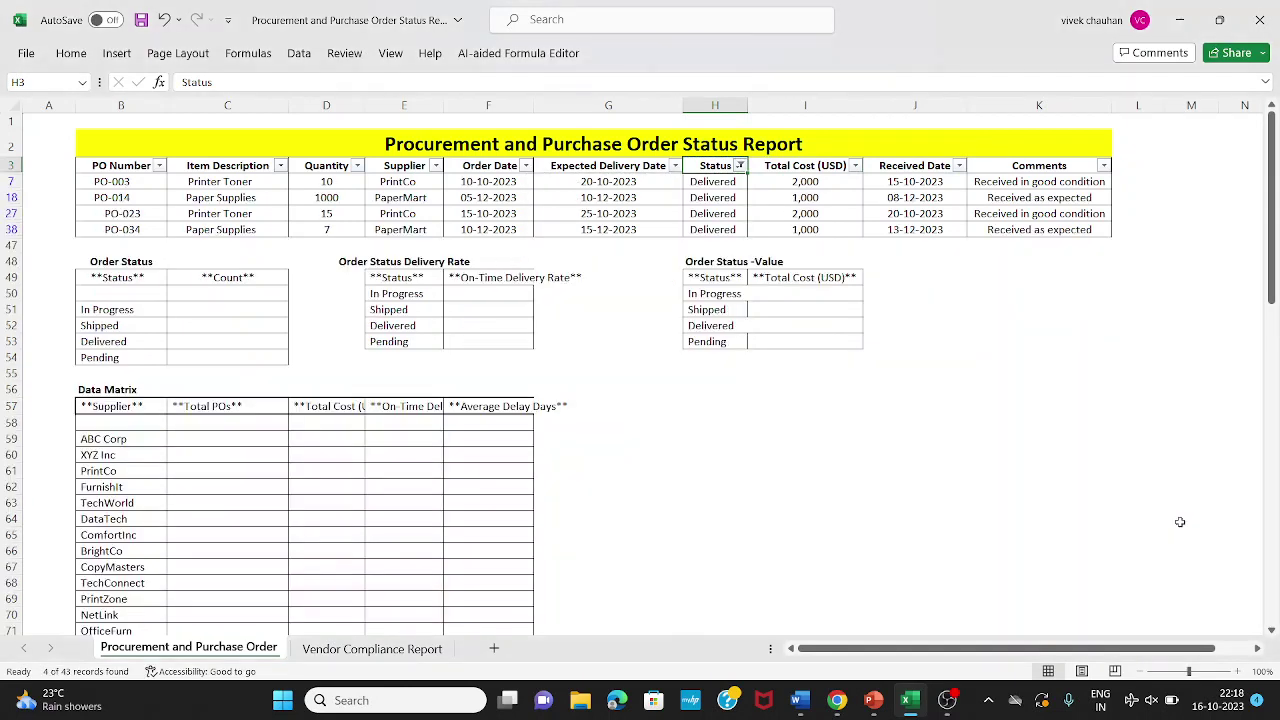
# Check the costs and received dates of the delivered orders, and clear the table's filter.
pyautogui.press('Right')
pyautogui.press('Right')
pyautogui.press('Down')
pyautogui.press('Up')
pyautogui.press('Up')
pyautogui.press('Down')
pyautogui.press('Left')
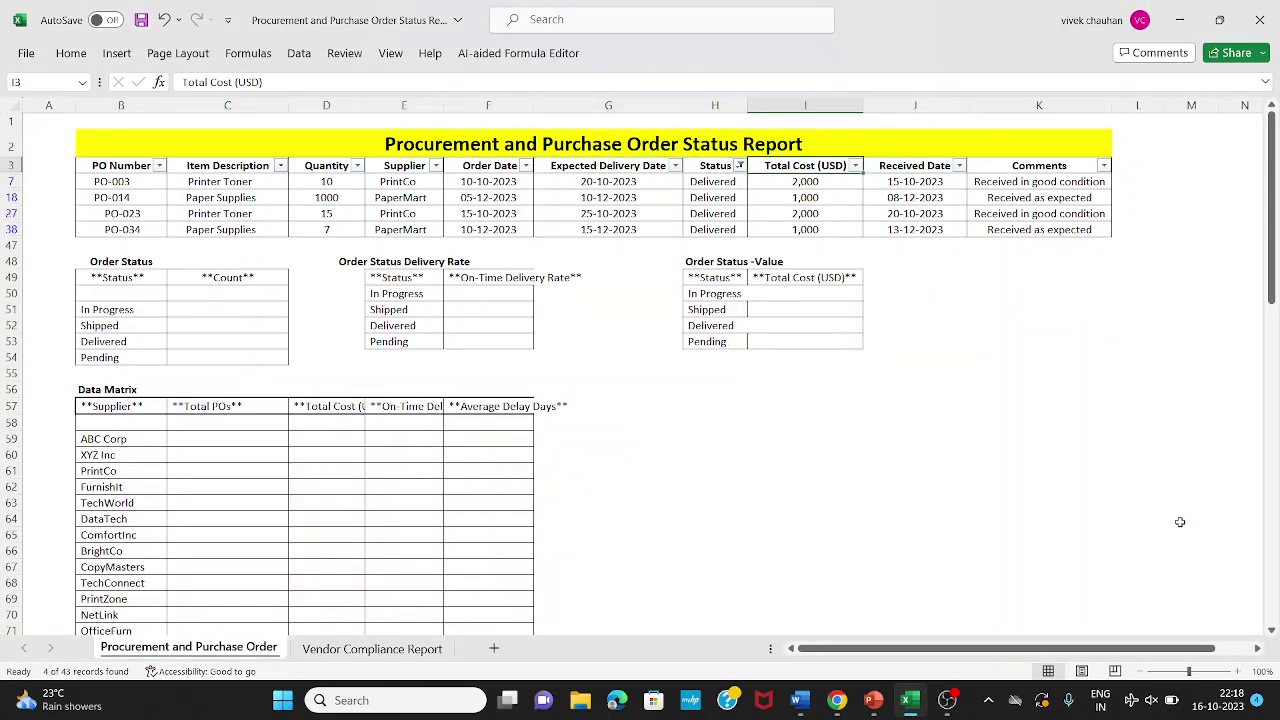
pyautogui.press('Down')
pyautogui.press('Right')
pyautogui.press('alt')
pyautogui.press('a')
pyautogui.press('c')
# Review the comment values in the Comments column's filter list, from Awaiting assembly to Awaiting delivery, without applying a filter.
pyautogui.press('Right')
pyautogui.press('Up')
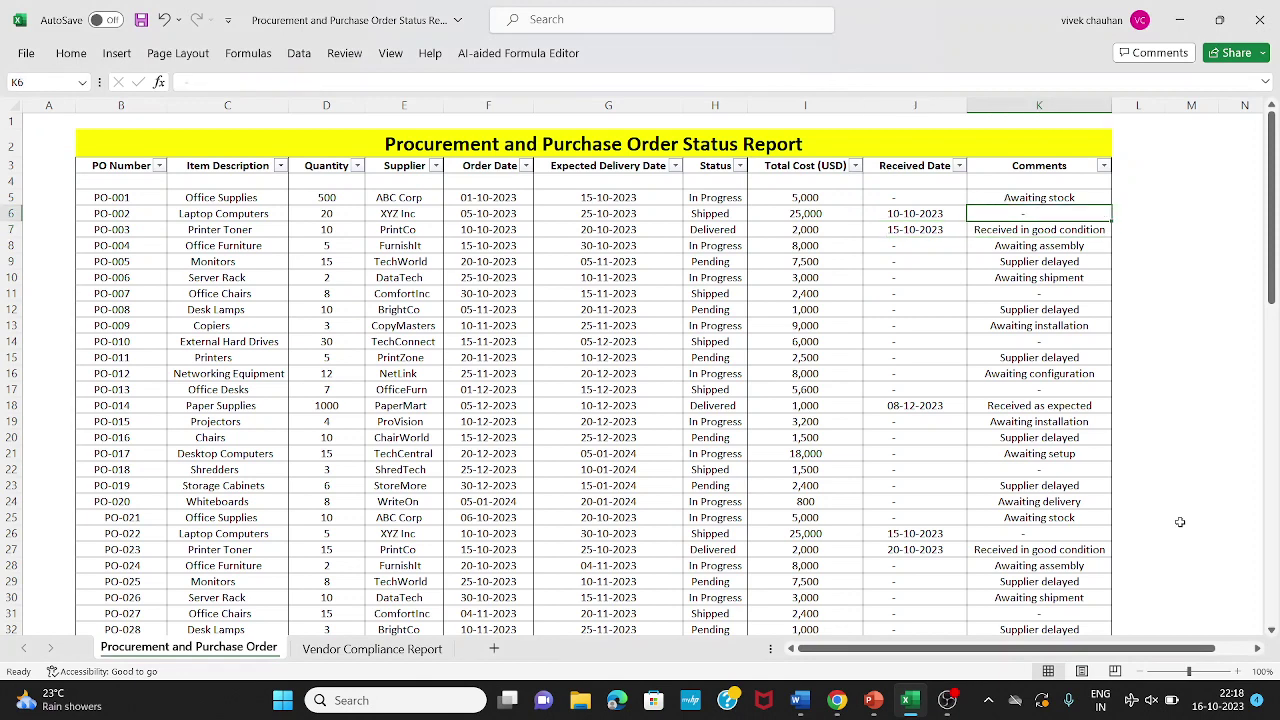
pyautogui.press('Up')
pyautogui.press('Up')
pyautogui.press('Up')
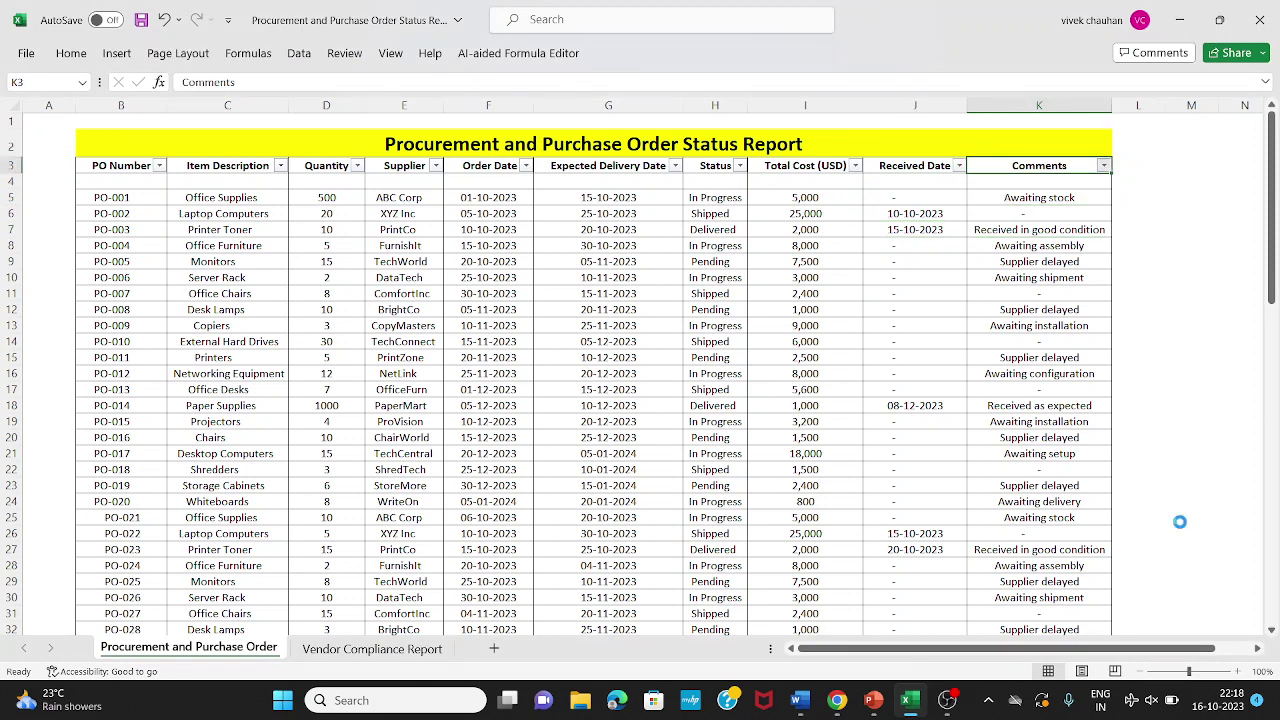
pyautogui.hotkey('alt', 'Down')
pyautogui.press('Tab')
pyautogui.press('Up')
pyautogui.press('Up')
pyautogui.press('Up')
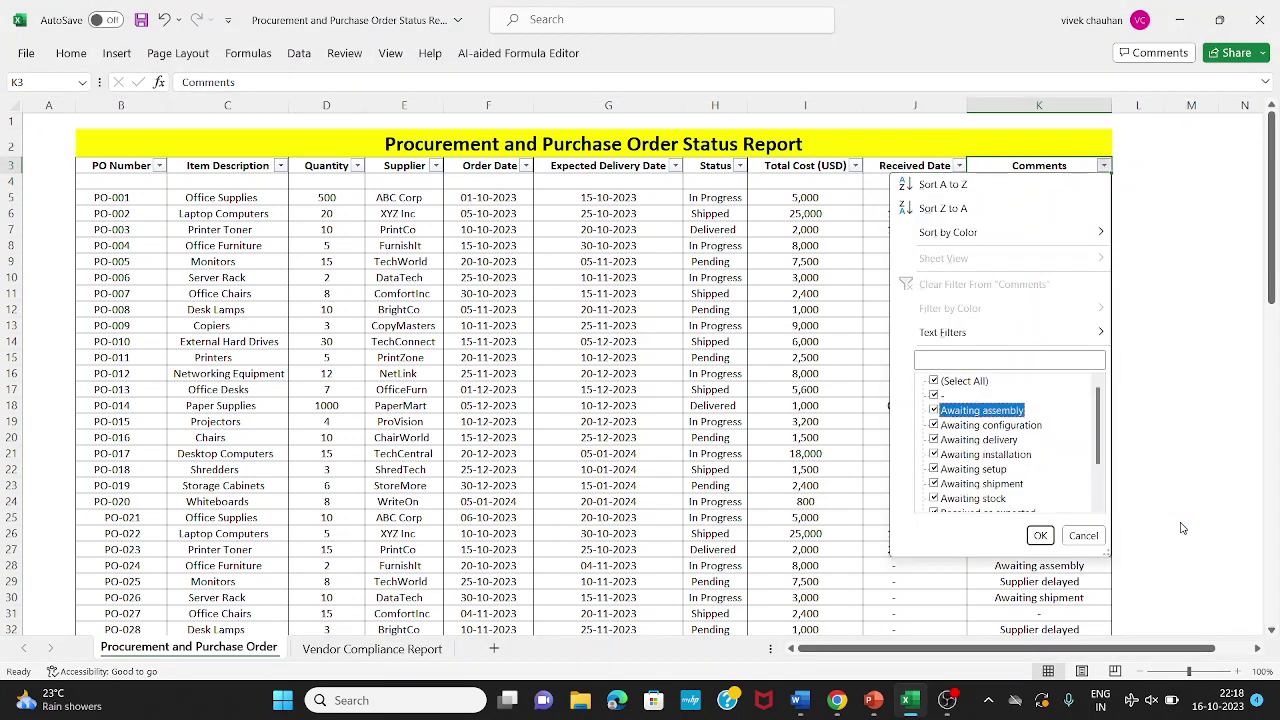
pyautogui.press('Down')
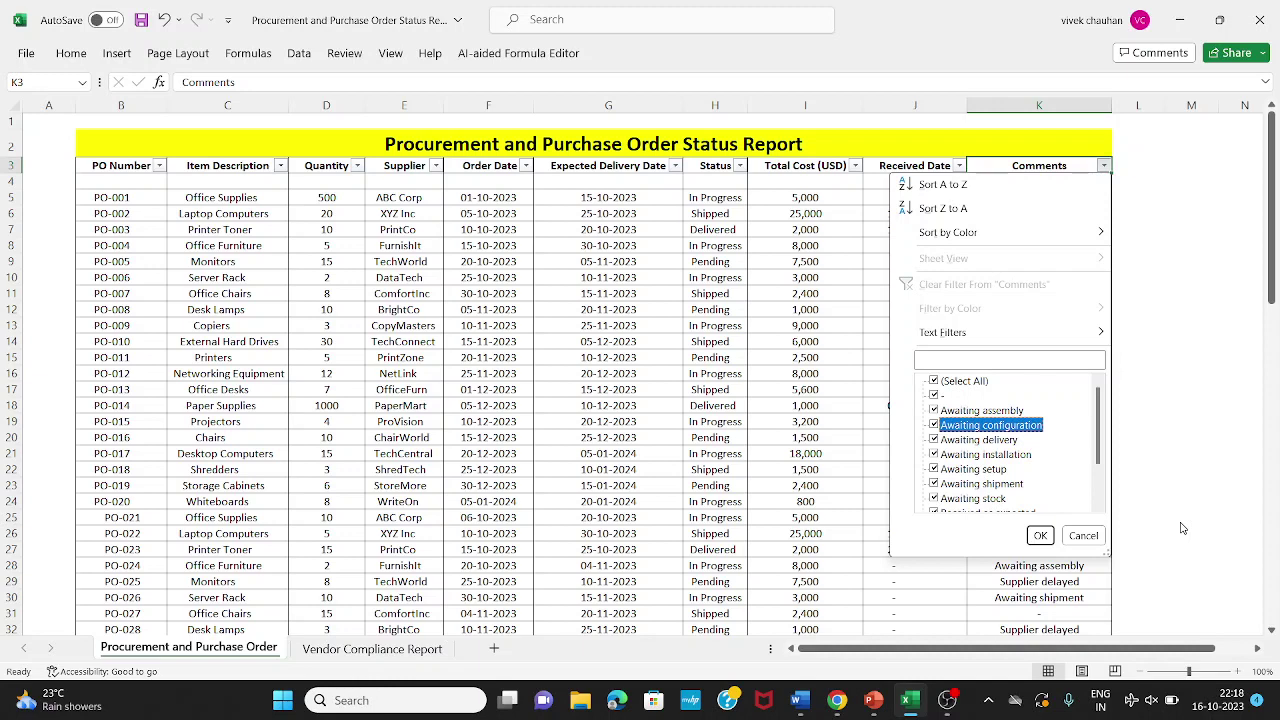
pyautogui.press('Down')
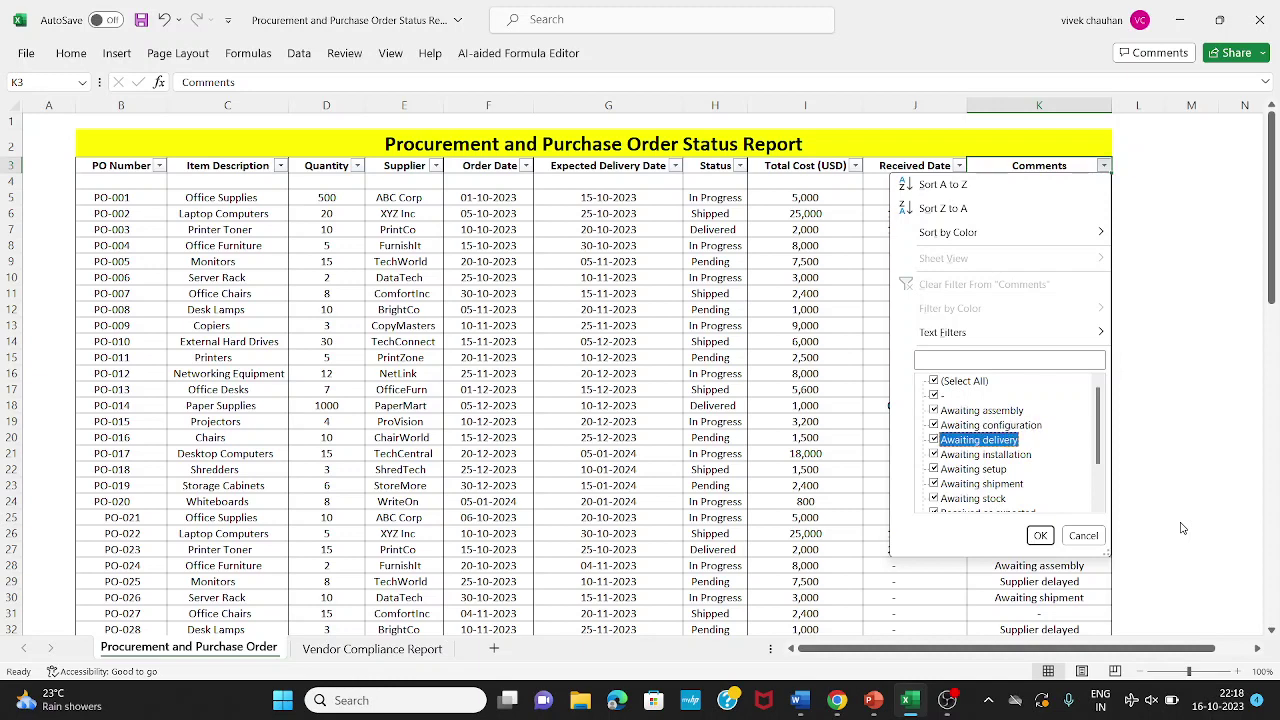
pyautogui.press('Escape')
# Look through the remaining orders and the Order Status, Delivery Rate, Value and Data Matrix summary tables below them.
pyautogui.press('Down')
pyautogui.press('Down')
pyautogui.press('Down')
pyautogui.press('Down')
pyautogui.press('Down')
pyautogui.press('Down')
pyautogui.press('Down')
pyautogui.press('Down')
pyautogui.press('Down')
pyautogui.press('Down')
pyautogui.press('Down')
pyautogui.press('Down')
pyautogui.press('Down')
pyautogui.press('Down')
pyautogui.press('Down')
pyautogui.press('Down')
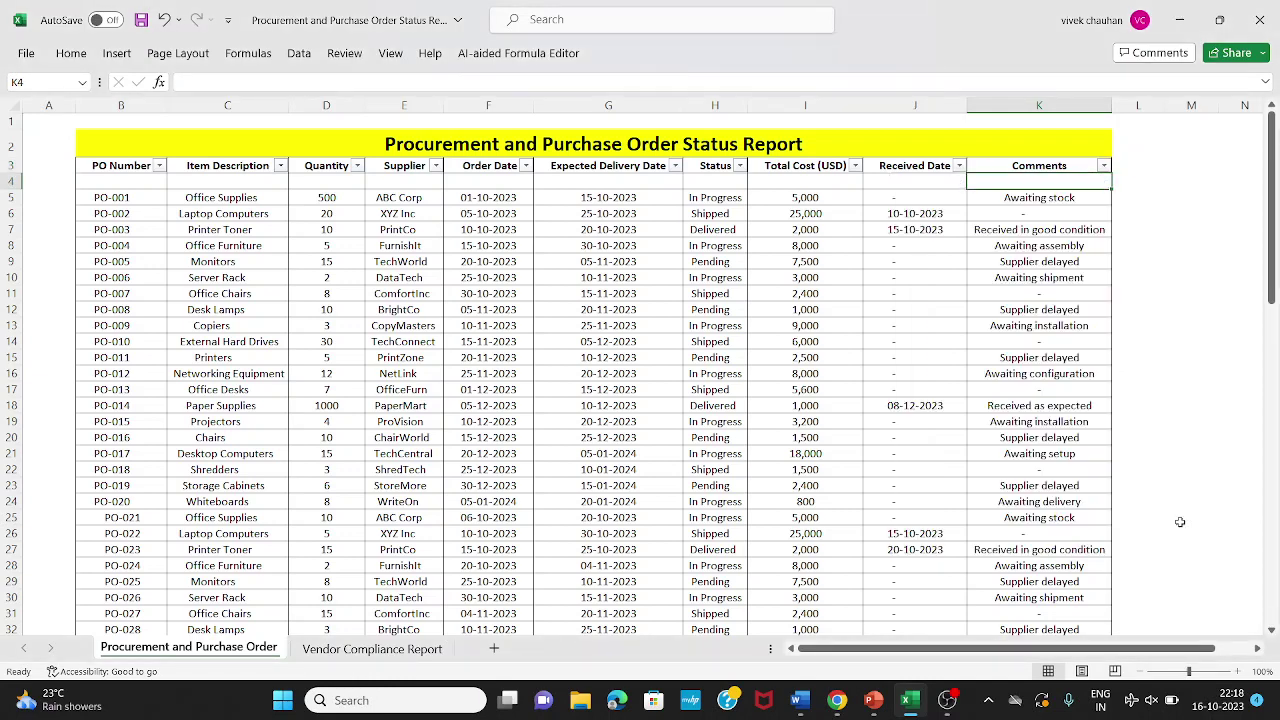
pyautogui.hotkey('ctrl', 'Left')
pyautogui.press('Down')
pyautogui.press('Down')
pyautogui.press('Down')
pyautogui.press('Down')
pyautogui.press('Down')
pyautogui.press('Down')
pyautogui.press('Down')
pyautogui.press('Down')
pyautogui.press('Down')
pyautogui.press('Down')
pyautogui.press('Down')
pyautogui.press('Down')
pyautogui.press('Down')
pyautogui.press('Down')
pyautogui.press('Down')
pyautogui.press('Down')
pyautogui.press('Down')
pyautogui.press('Down')
pyautogui.press('Down')
pyautogui.press('Down')
pyautogui.press('Down')
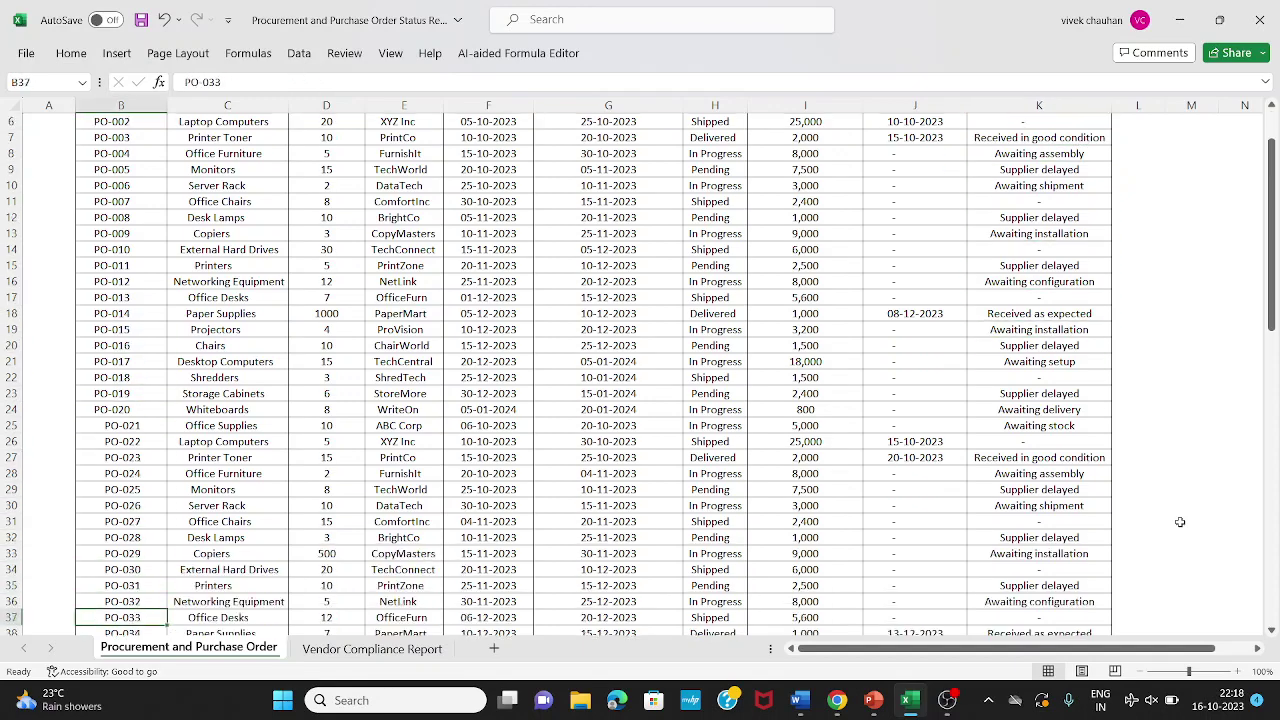
pyautogui.press('pagedown')
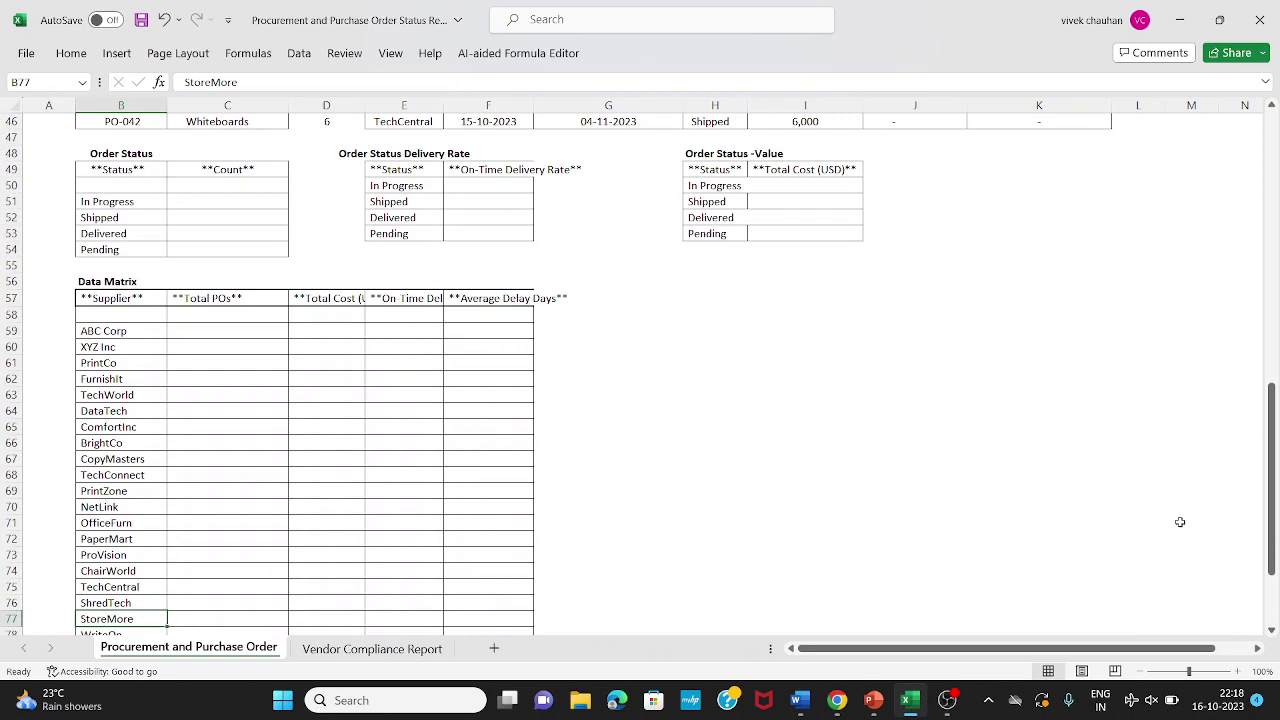
# Review the supplier names in the Data Matrix table, from StoreMore back up to XYZ Inc.
pyautogui.press('Up')
pyautogui.press('Up')
pyautogui.press('Up')
pyautogui.press('Up')
pyautogui.press('Up')
pyautogui.press('Up')
pyautogui.press('Up')
pyautogui.press('Up')
pyautogui.press('Up')
pyautogui.press('Up')
pyautogui.press('Up')
pyautogui.press('Up')
pyautogui.press('Up')
pyautogui.press('Up')
pyautogui.press('Up')
pyautogui.press('Up')
pyautogui.press('Up')
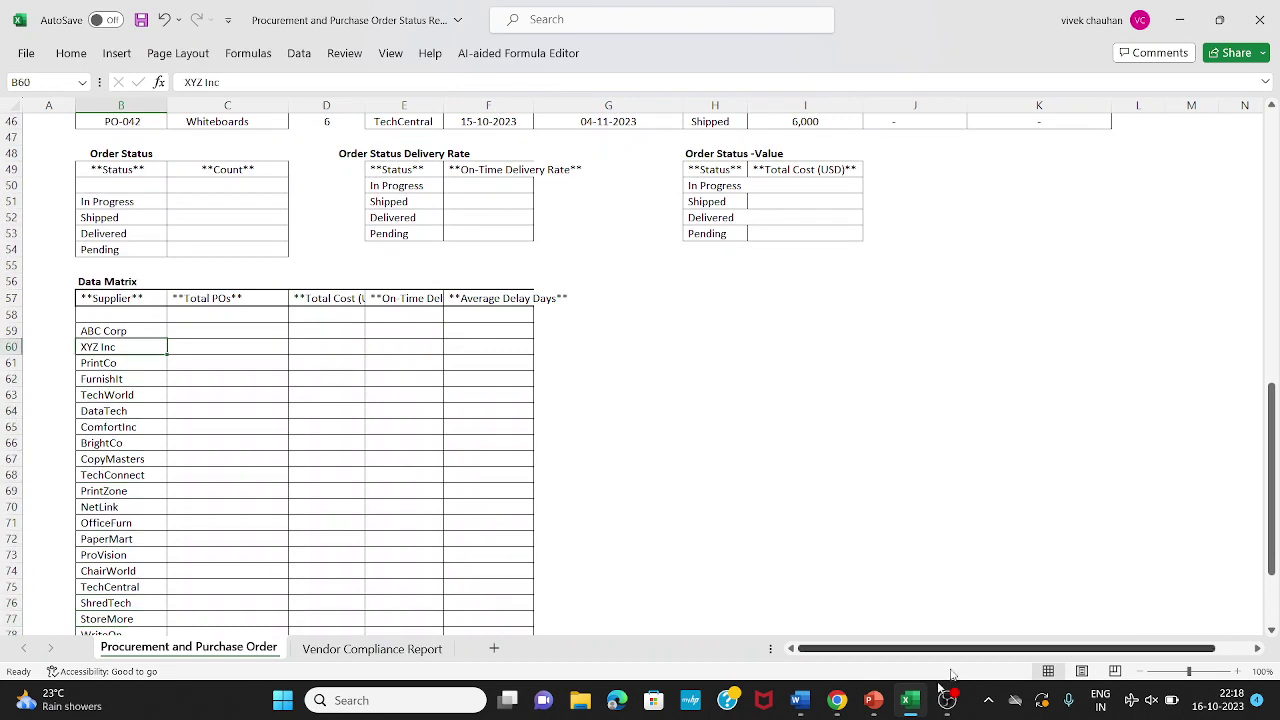
# Add a new worksheet, place it before the Procurement and Purchase Order sheet, and return to that sheet.
pyautogui.click(494, 648)
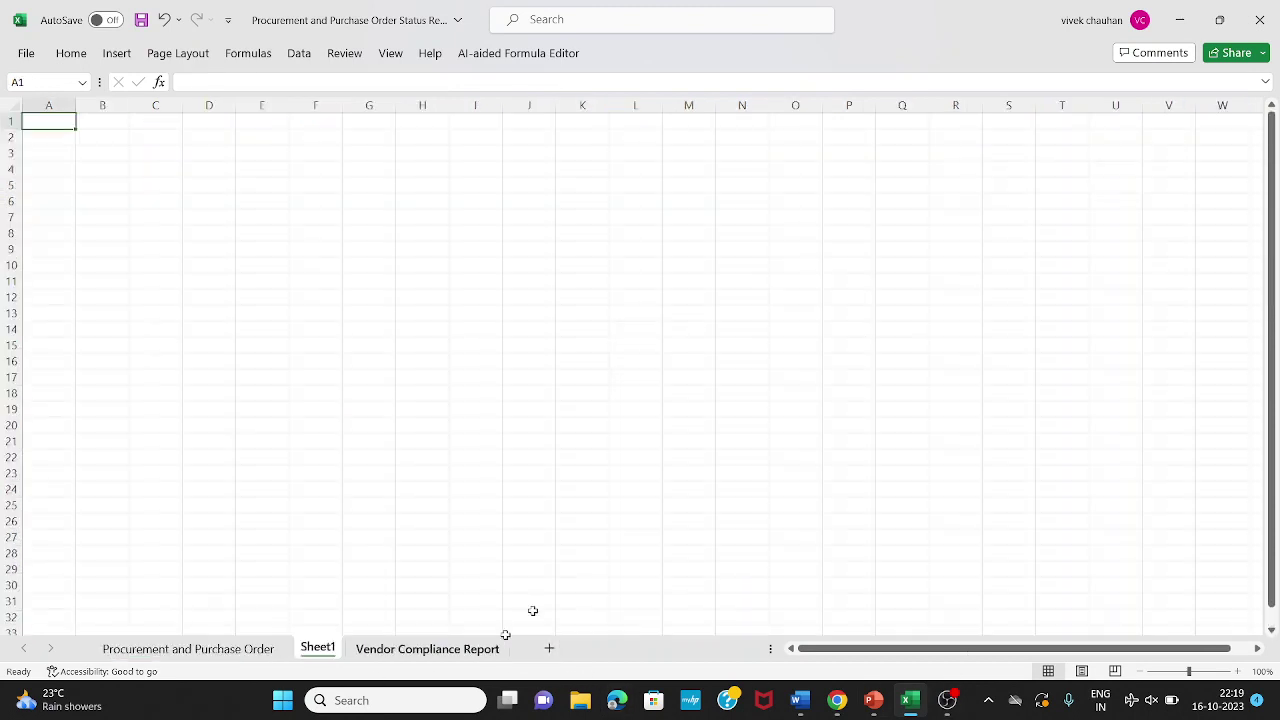
pyautogui.moveTo(316, 648); pyautogui.dragTo(139, 643)
pyautogui.hotkey('ctrl', 'pagedown')
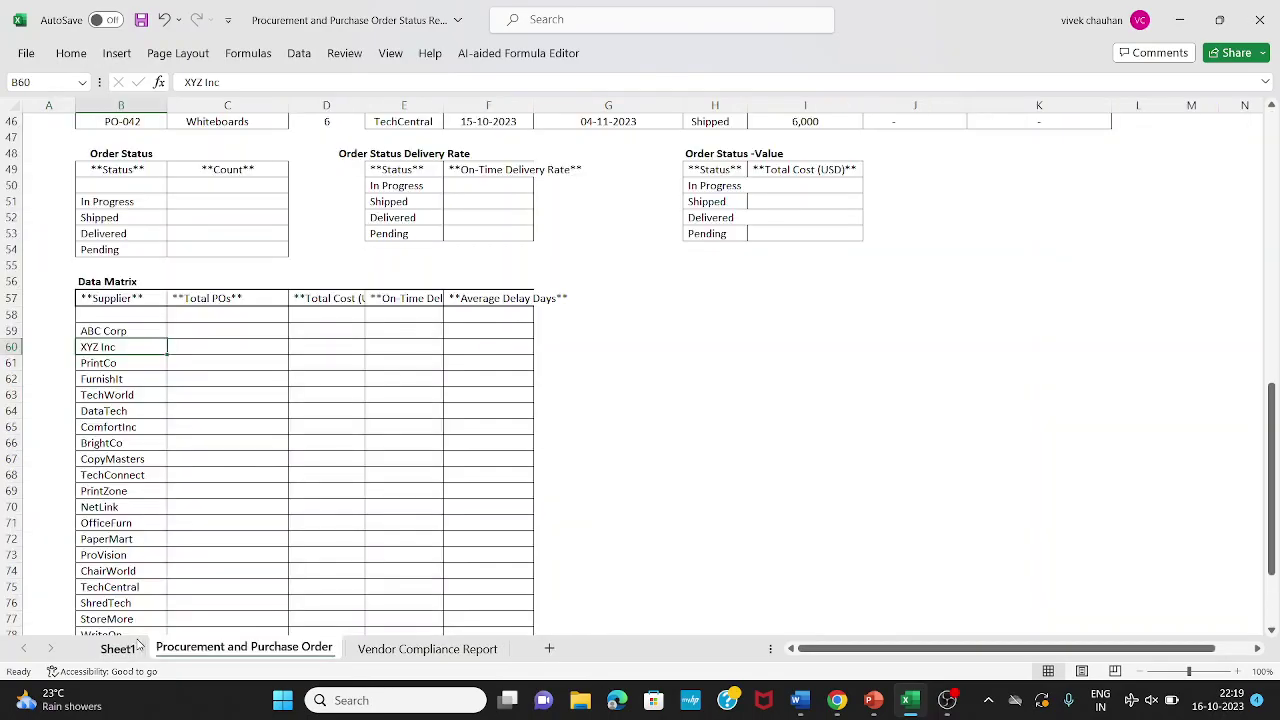
# Look over the Data Matrix, Order Status and Order Status Delivery Rate tables below the order list.
pyautogui.press('pageup')
pyautogui.press('pageup')
pyautogui.press('pagedown')
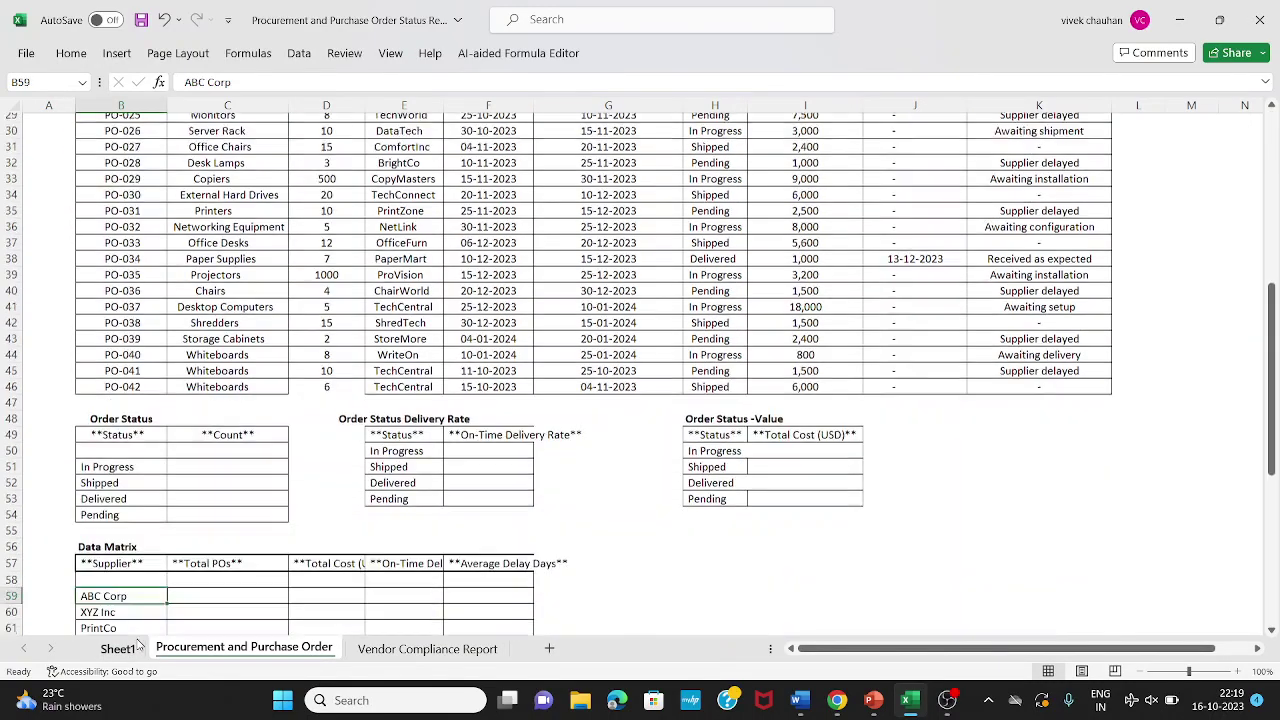
pyautogui.press('Up')
pyautogui.press('Up')
pyautogui.press('Up')
pyautogui.press('Up')
pyautogui.press('Up')
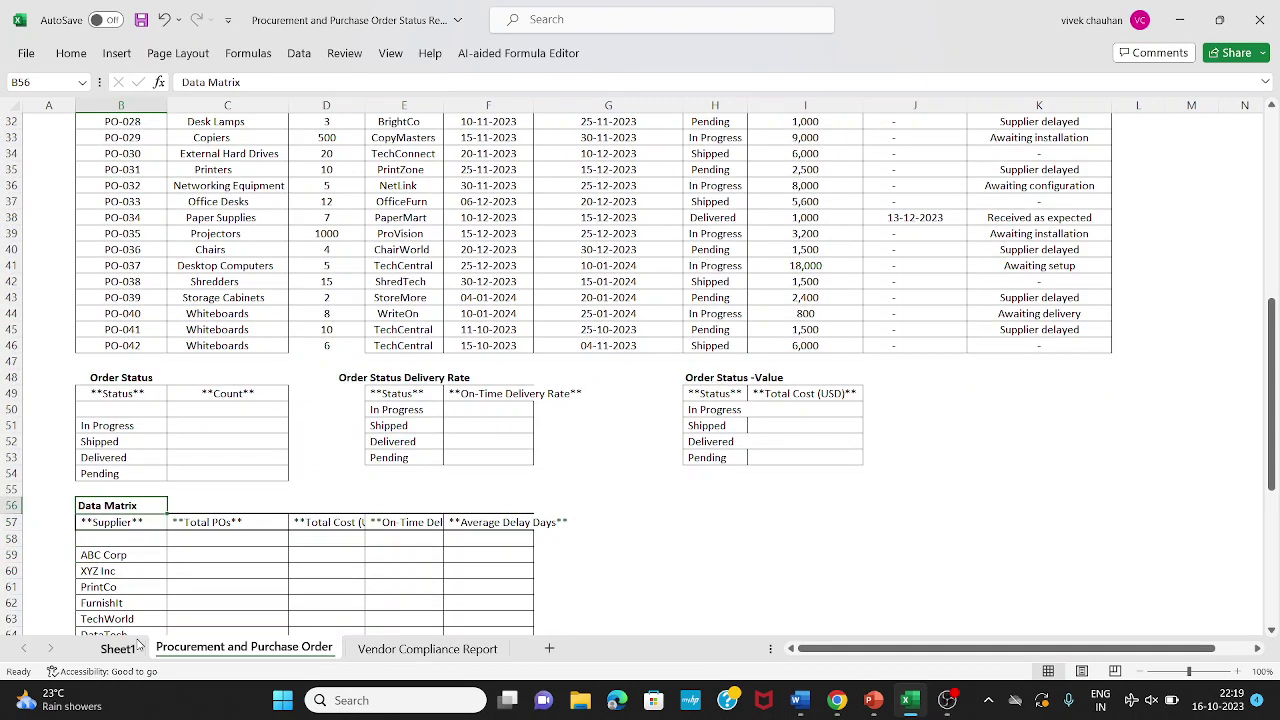
pyautogui.press('Up')
pyautogui.press('Up')
pyautogui.press('Up')
pyautogui.press('Up')
pyautogui.press('Up')
pyautogui.press('Up')
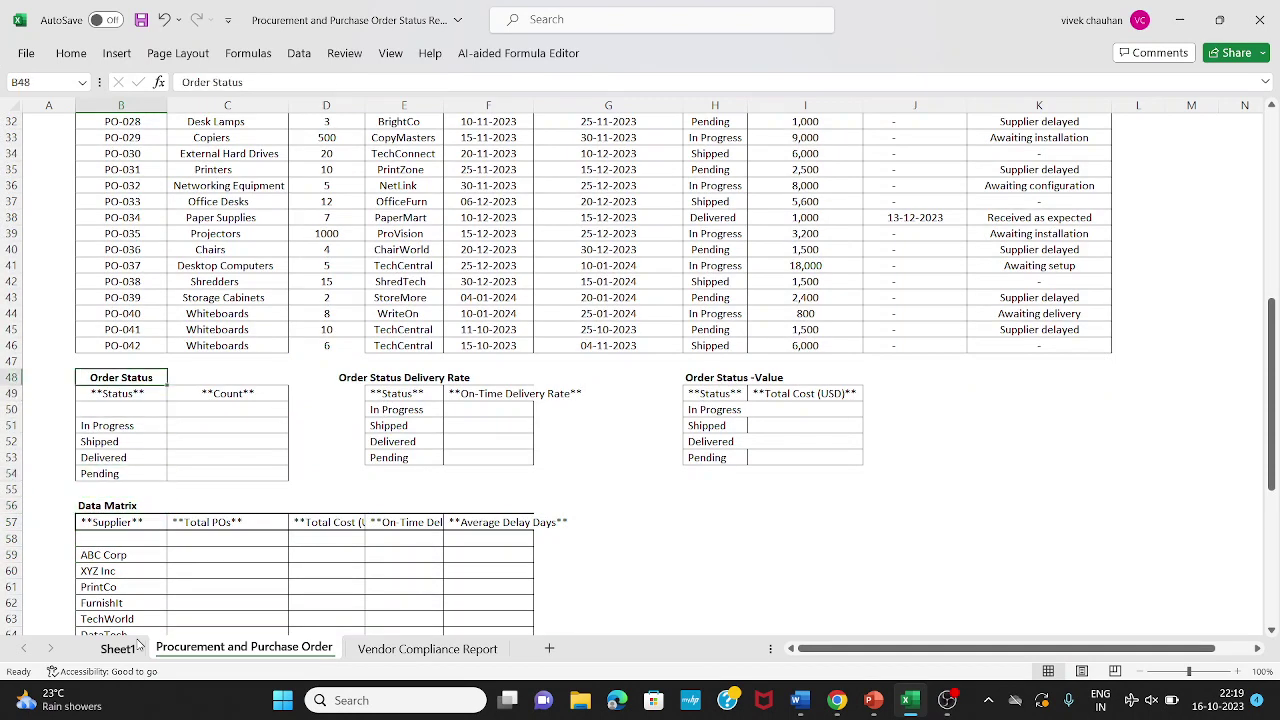
pyautogui.press('Right')
pyautogui.press('Right')
pyautogui.press('Right')
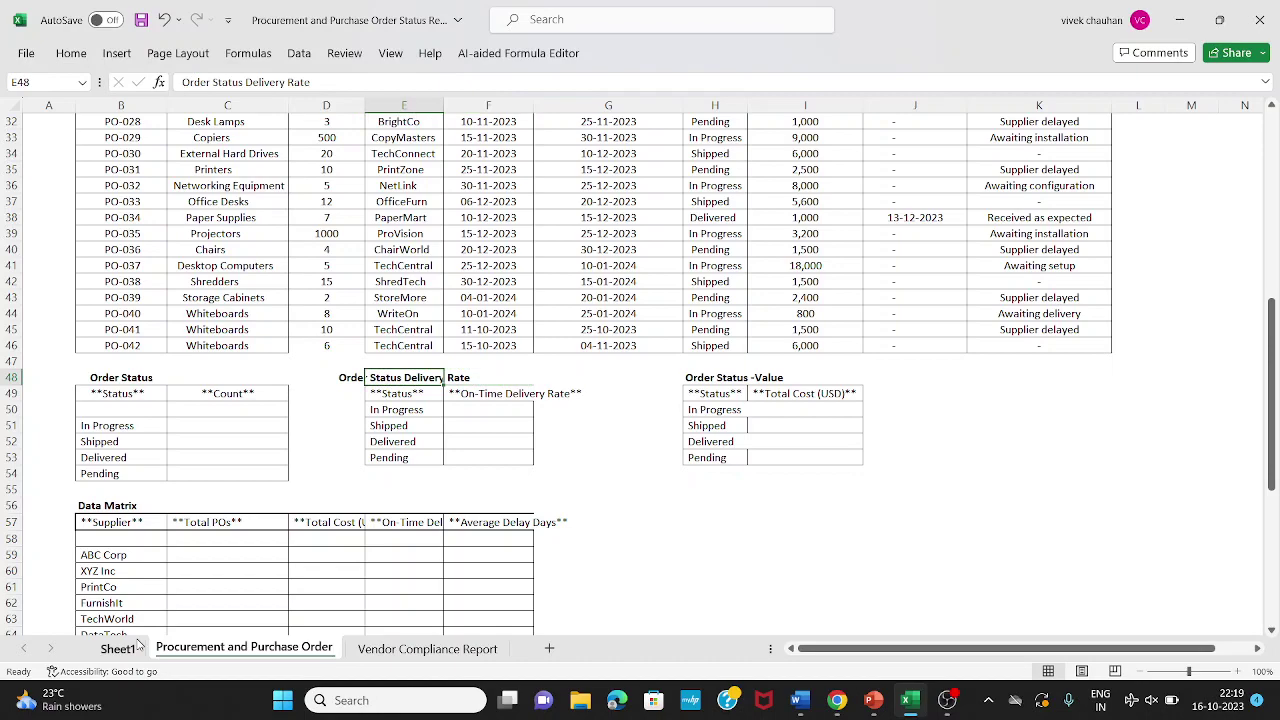
pyautogui.press('F2')
pyautogui.press('Escape')
# Try to exclude the blank entries from the Status column with its filter.
pyautogui.press('pageup')
pyautogui.scroll(2, 22, 364)
pyautogui.press('Right')
pyautogui.press('Right')
pyautogui.press('Right')
pyautogui.press('Right')
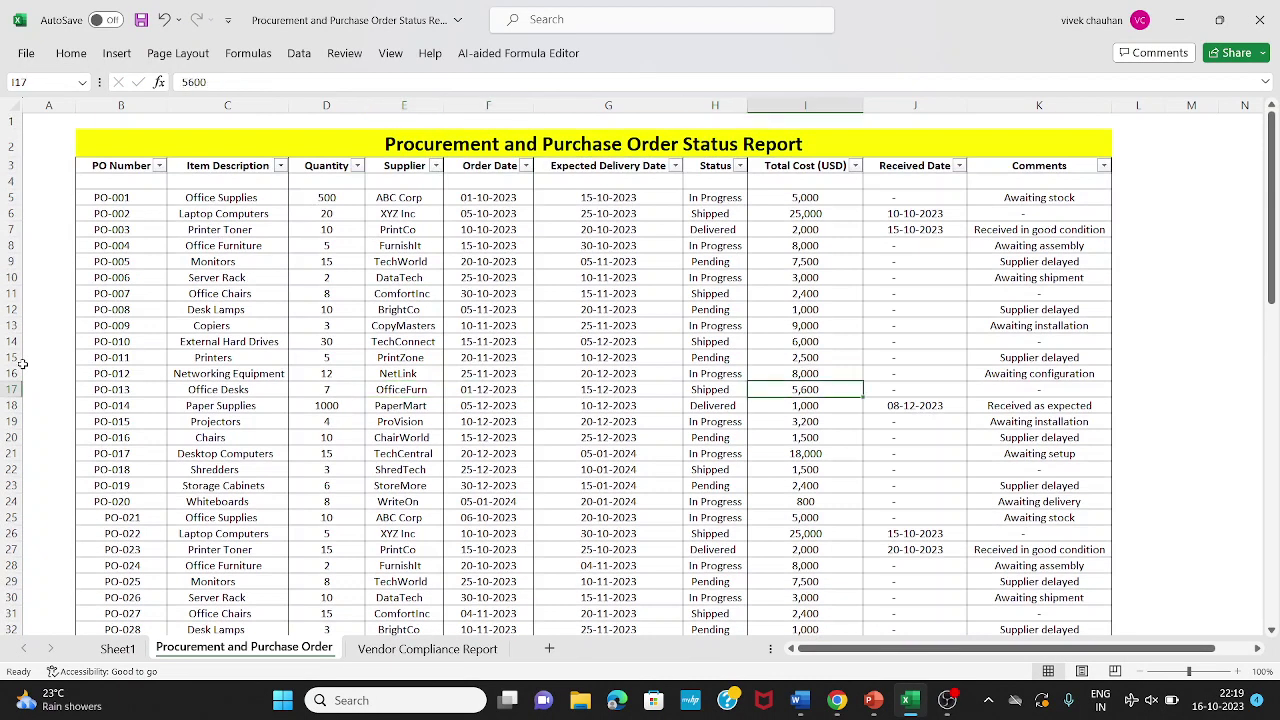
pyautogui.press('Left')
pyautogui.press('Up')
pyautogui.hotkey('ctrl', 'Up')
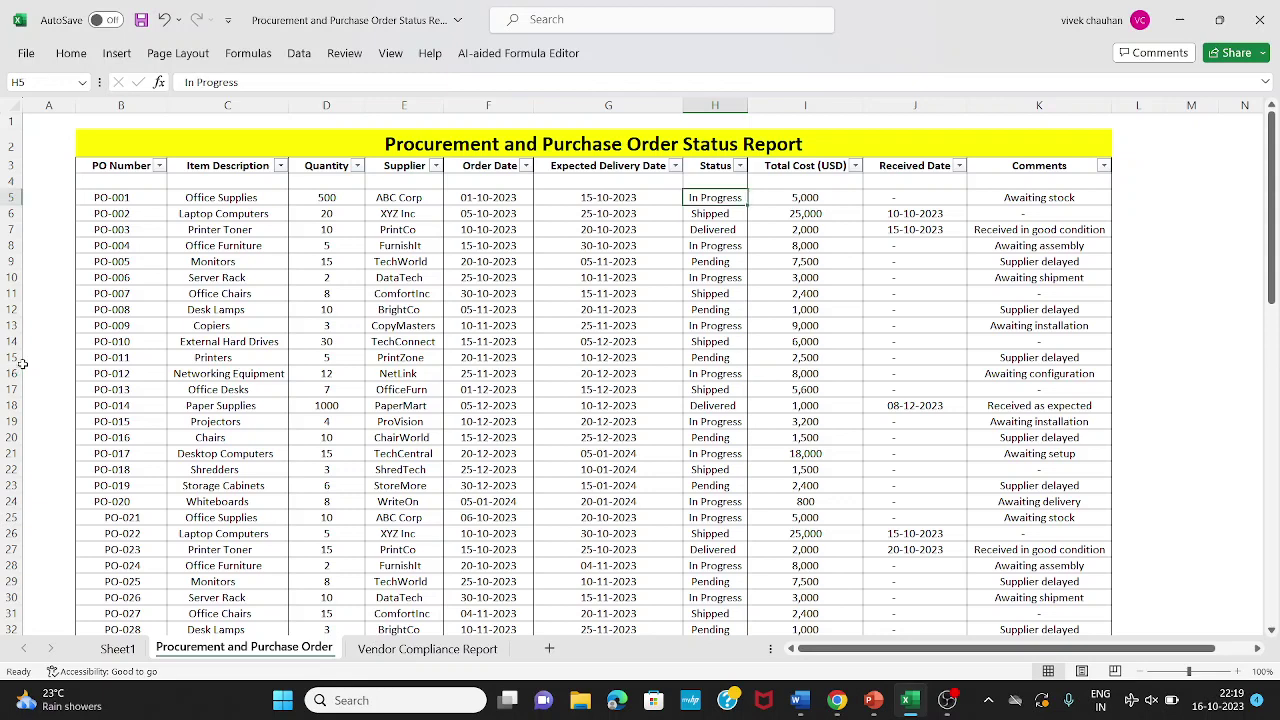
pyautogui.hotkey('ctrl', 'Up')
pyautogui.hotkey('alt', 'Down')
pyautogui.press('e')
pyautogui.press('Down')
pyautogui.press('Down')
pyautogui.press('Down')
pyautogui.press('Down')
pyautogui.press('Down')
pyautogui.press('Down')
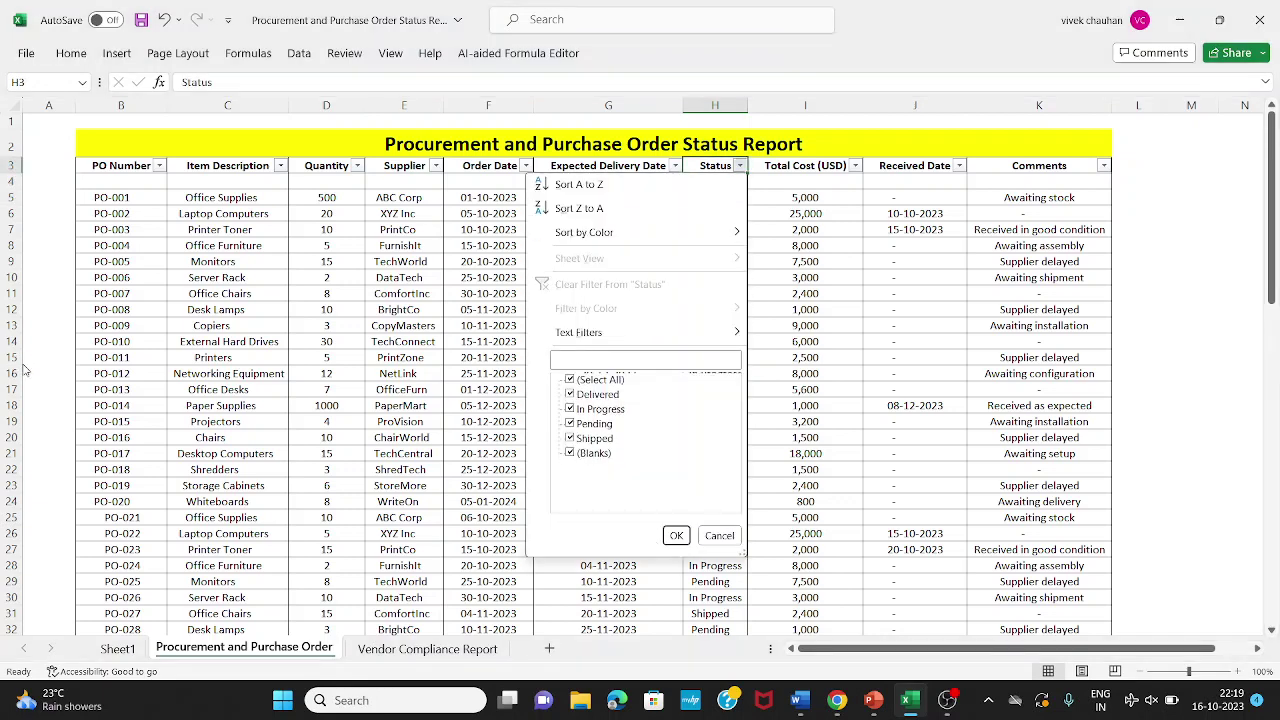
pyautogui.press('space')
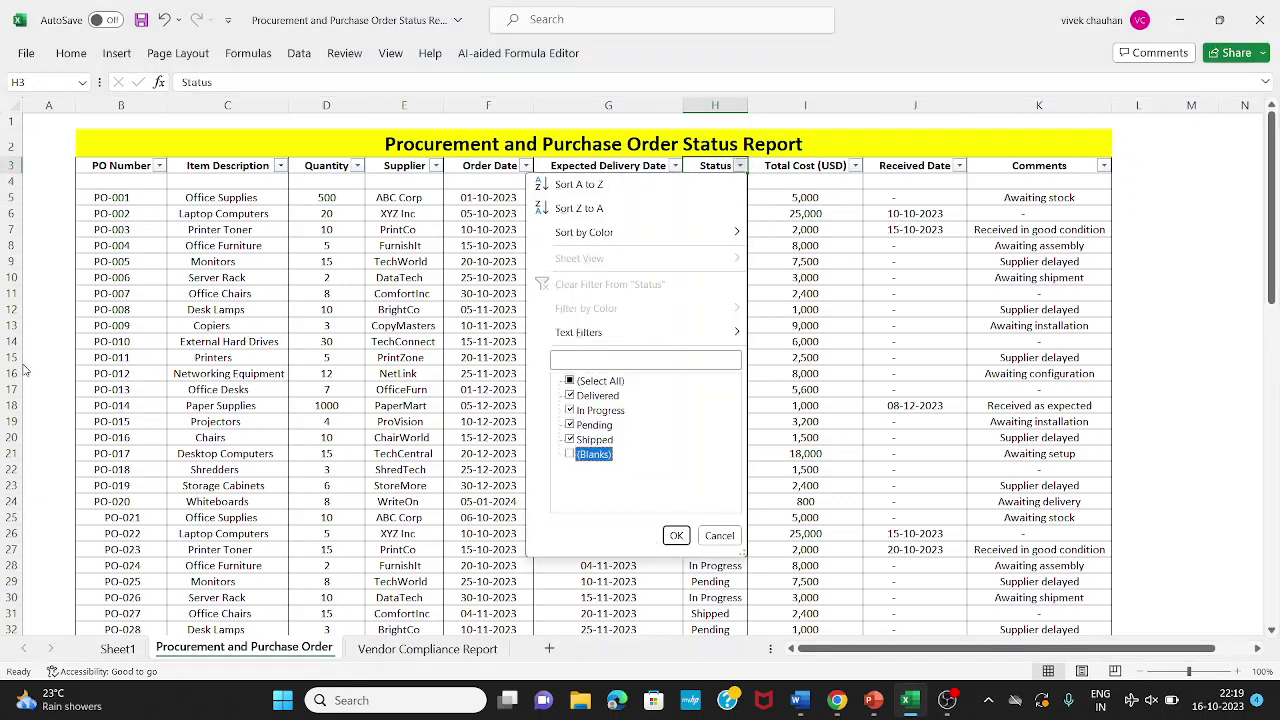
pyautogui.press('Return')
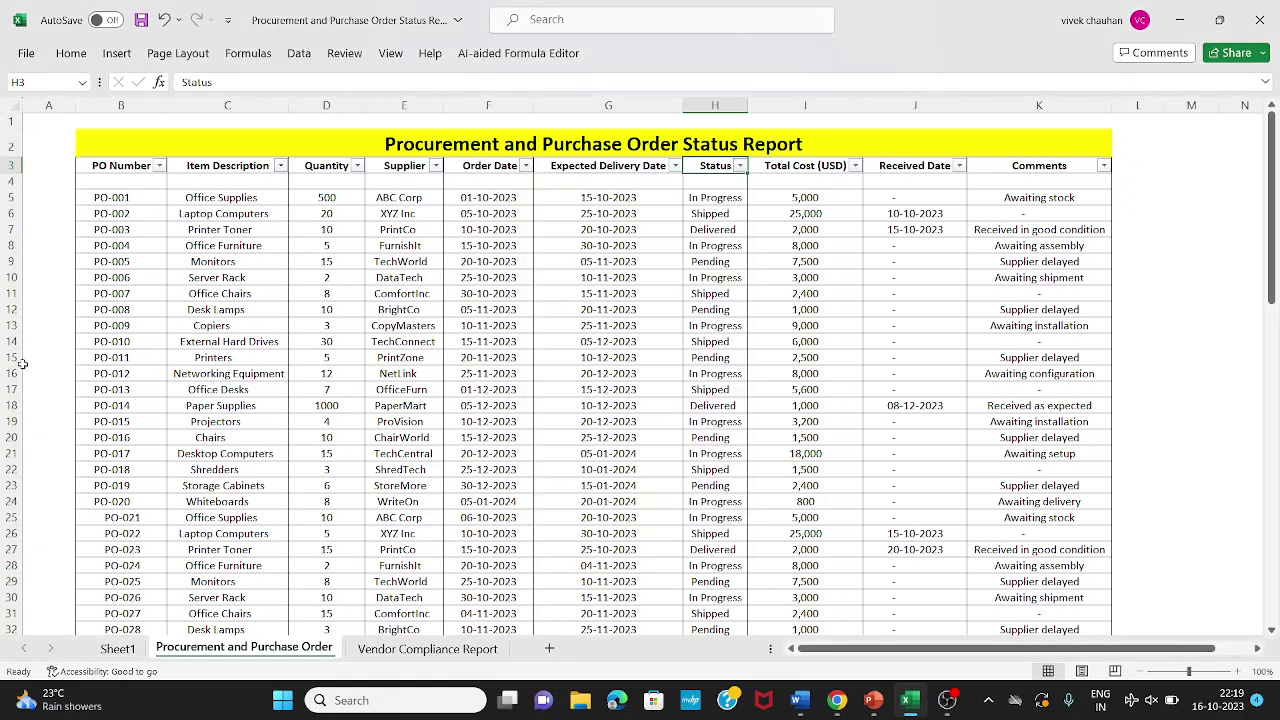
# Delete the empty row 4 directly beneath the order table's header row.
pyautogui.hotkey('ctrl', 'Left')
pyautogui.hotkey('ctrl', 'shift', 'Right')
pyautogui.hotkey('ctrl', 'shift', 'Down')
pyautogui.press('Down')
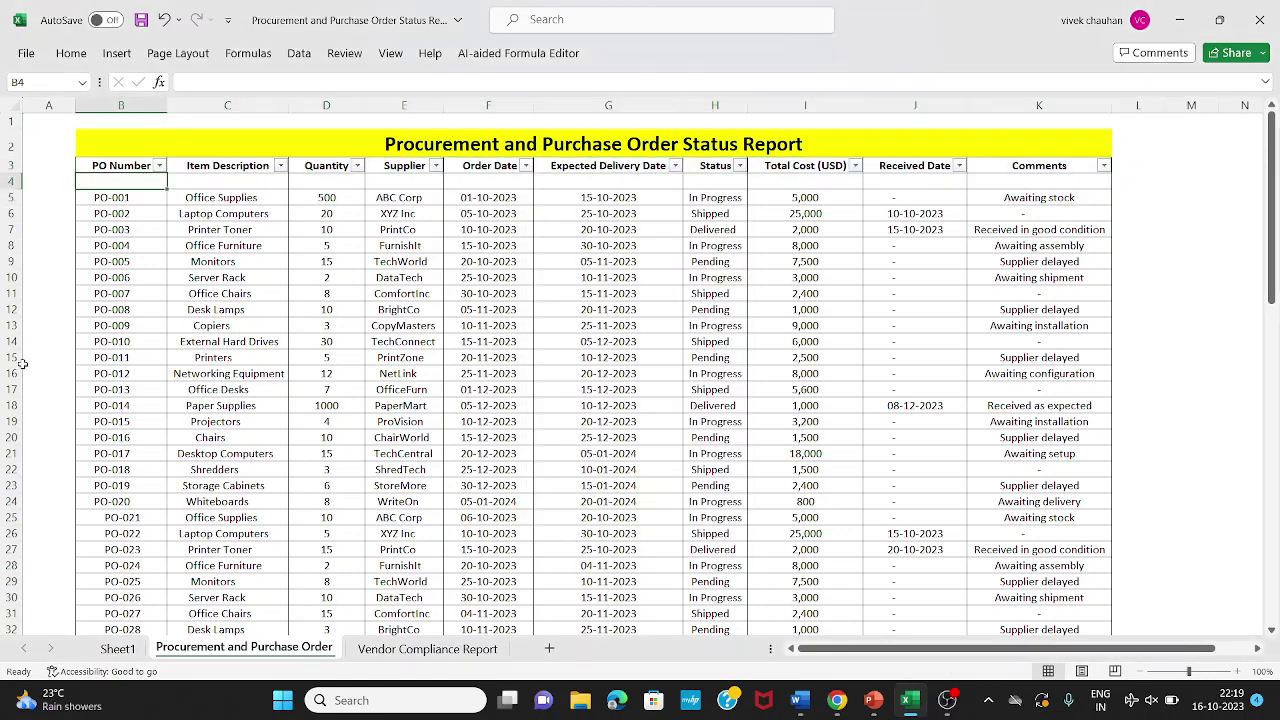
pyautogui.hotkey('shift', 'space')
pyautogui.hotkey('ctrl', '-')
# Create a PivotTable from the order table B3:K45 on a new worksheet, with Status as its row field.
pyautogui.press('Up')
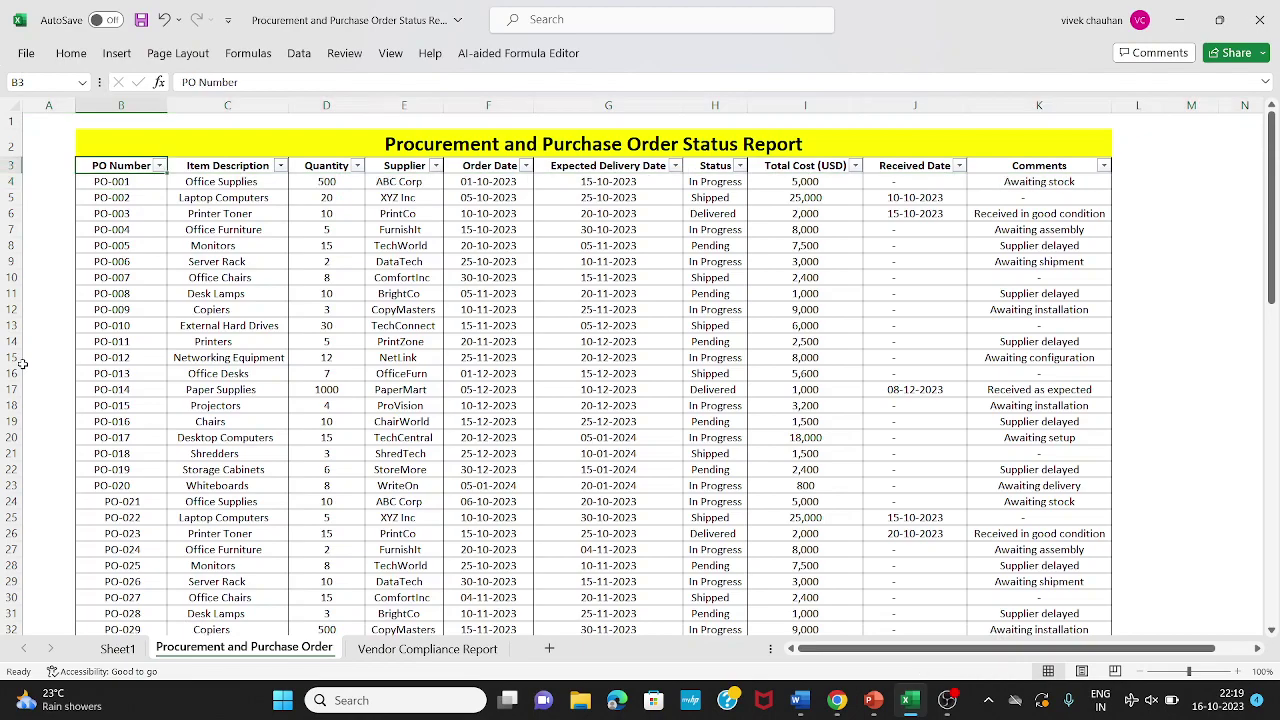
pyautogui.hotkey('ctrl', 'shift', 'Down')
pyautogui.hotkey('ctrl', 'shift', 'Right')
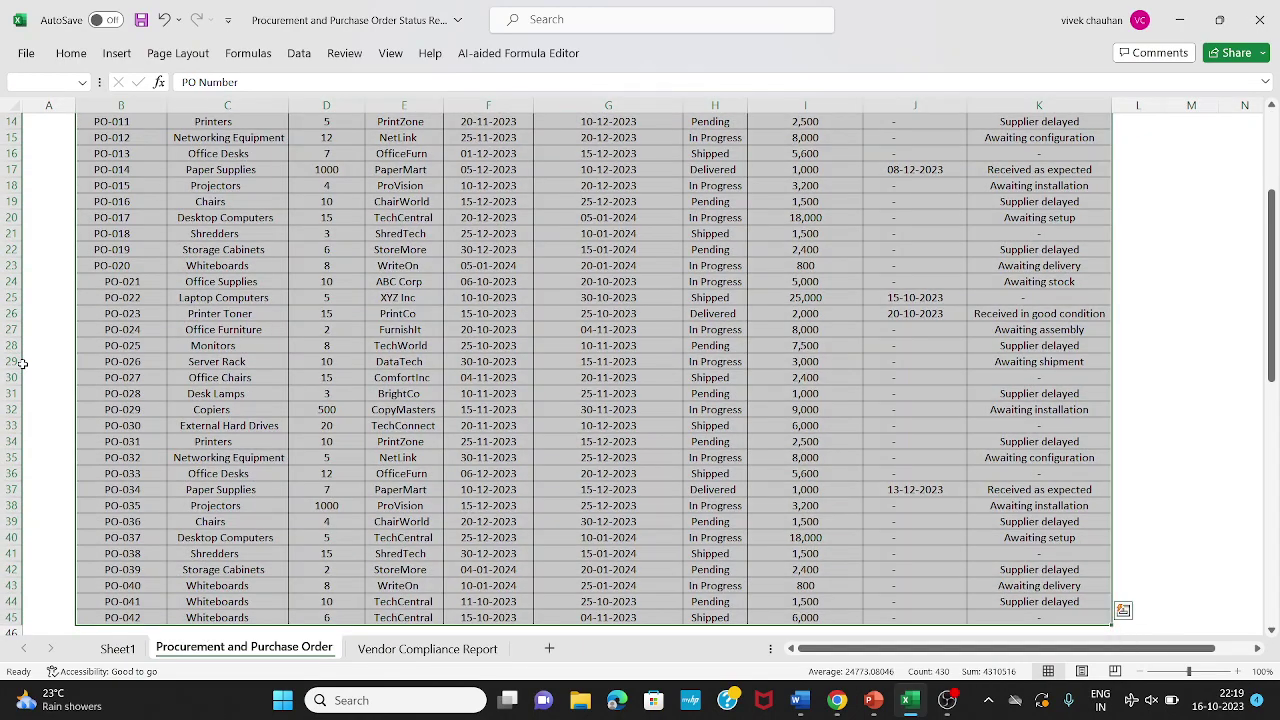
pyautogui.hotkey('alt', 'n')
pyautogui.press('v')
pyautogui.press('t')
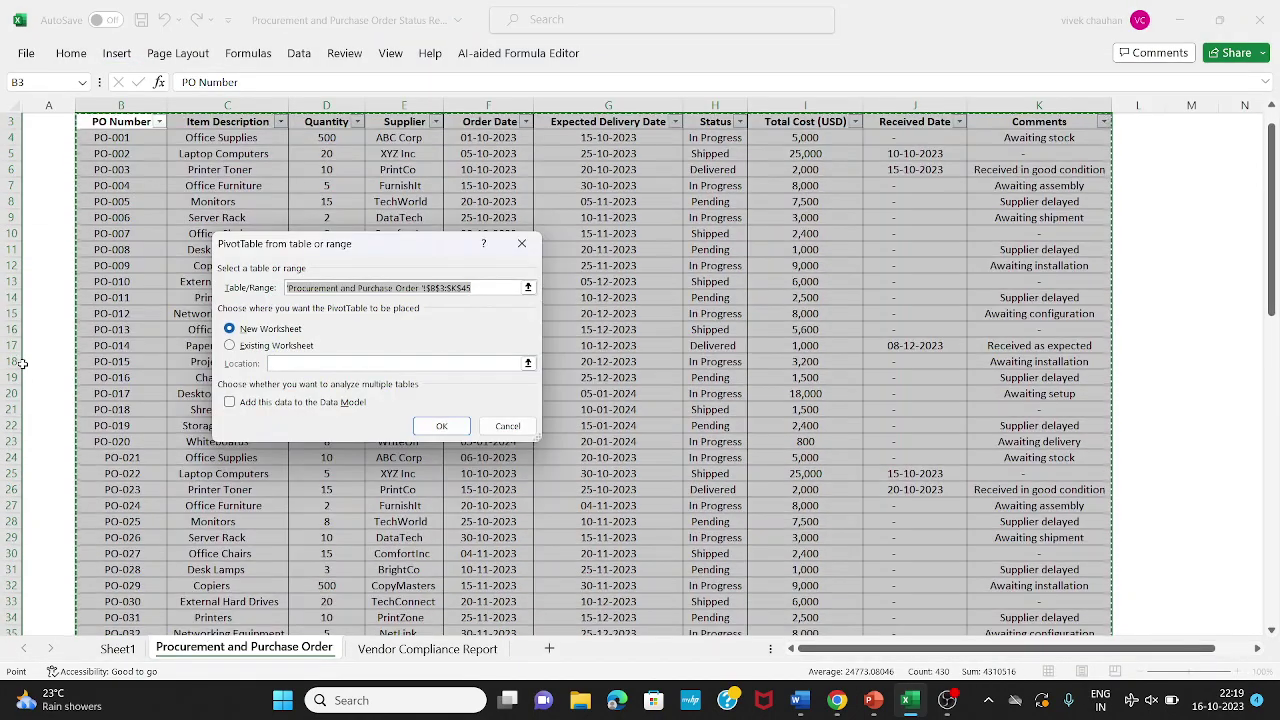
pyautogui.press('Return')
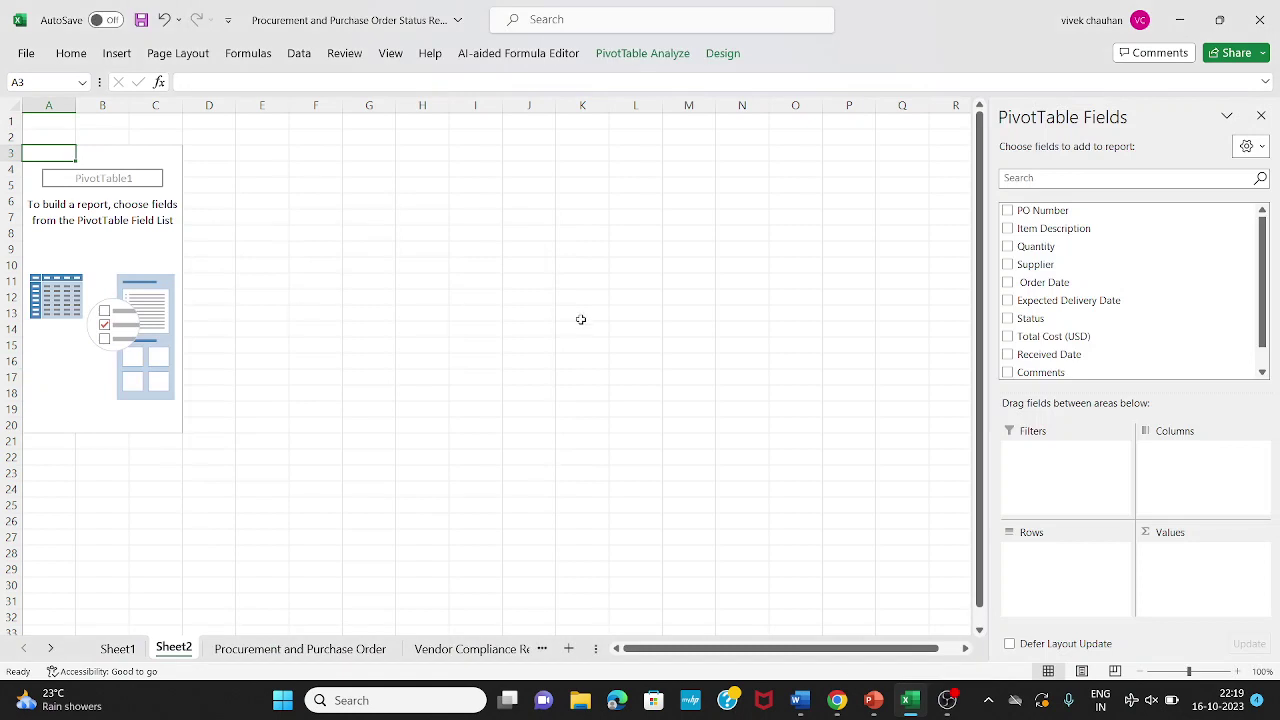
pyautogui.click(1009, 318)
# Copy the four status labels, Delivered to Shipped, from the PivotTable.
pyautogui.press('Down')
pyautogui.hotkey('shift', 'Down')
pyautogui.hotkey('shift', 'Down')
pyautogui.hotkey('shift', 'Down')
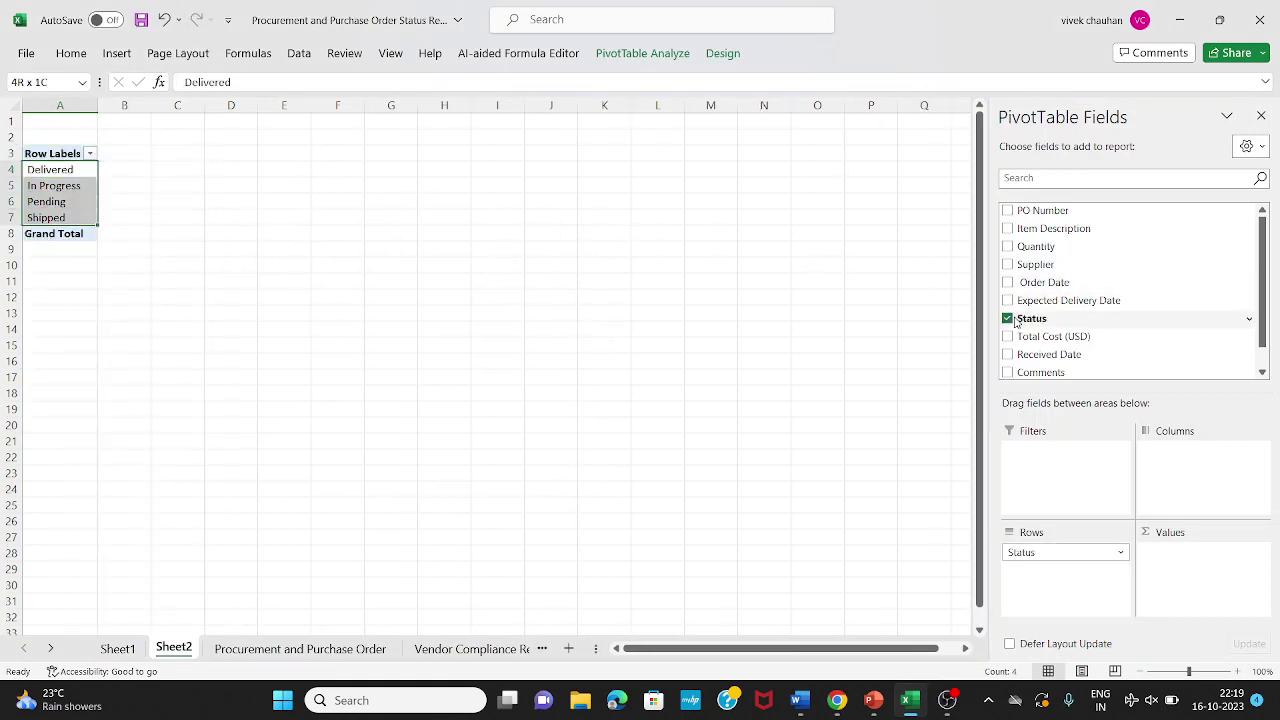
pyautogui.hotkey('ctrl', 'c')
pyautogui.hotkey('ctrl', '-')
pyautogui.press('Return')
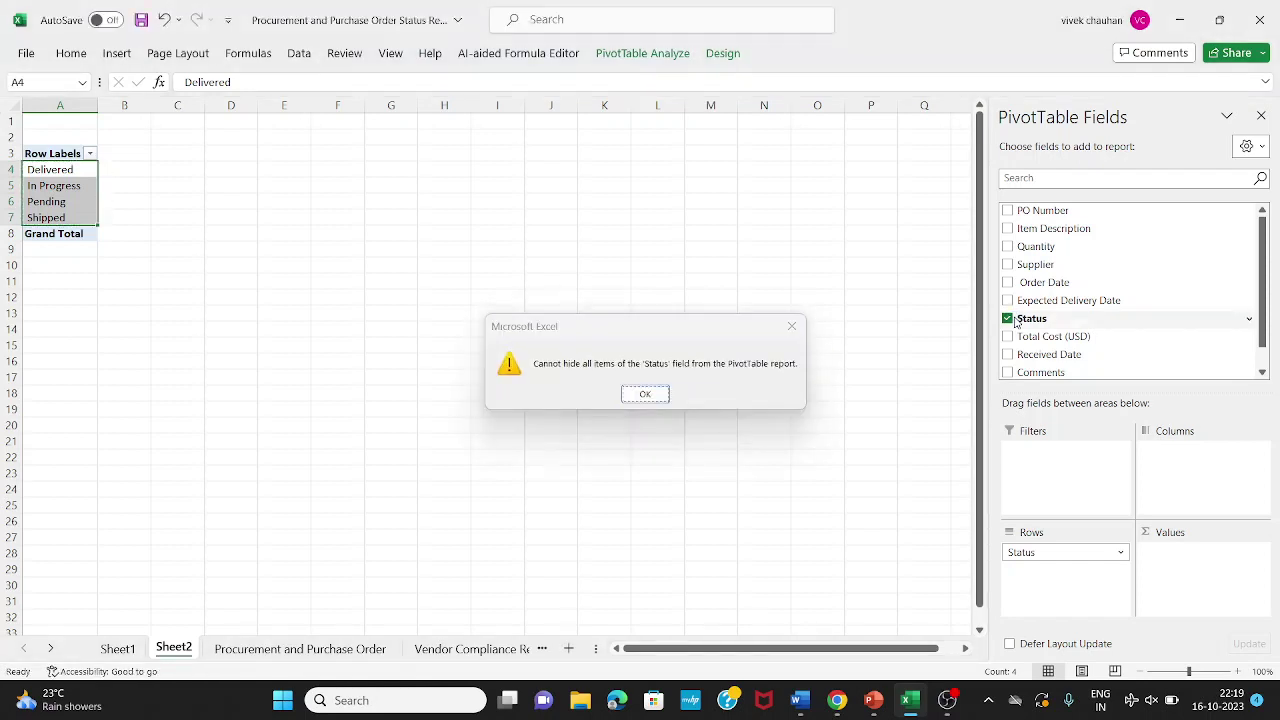
pyautogui.hotkey('ctrl', 'c')
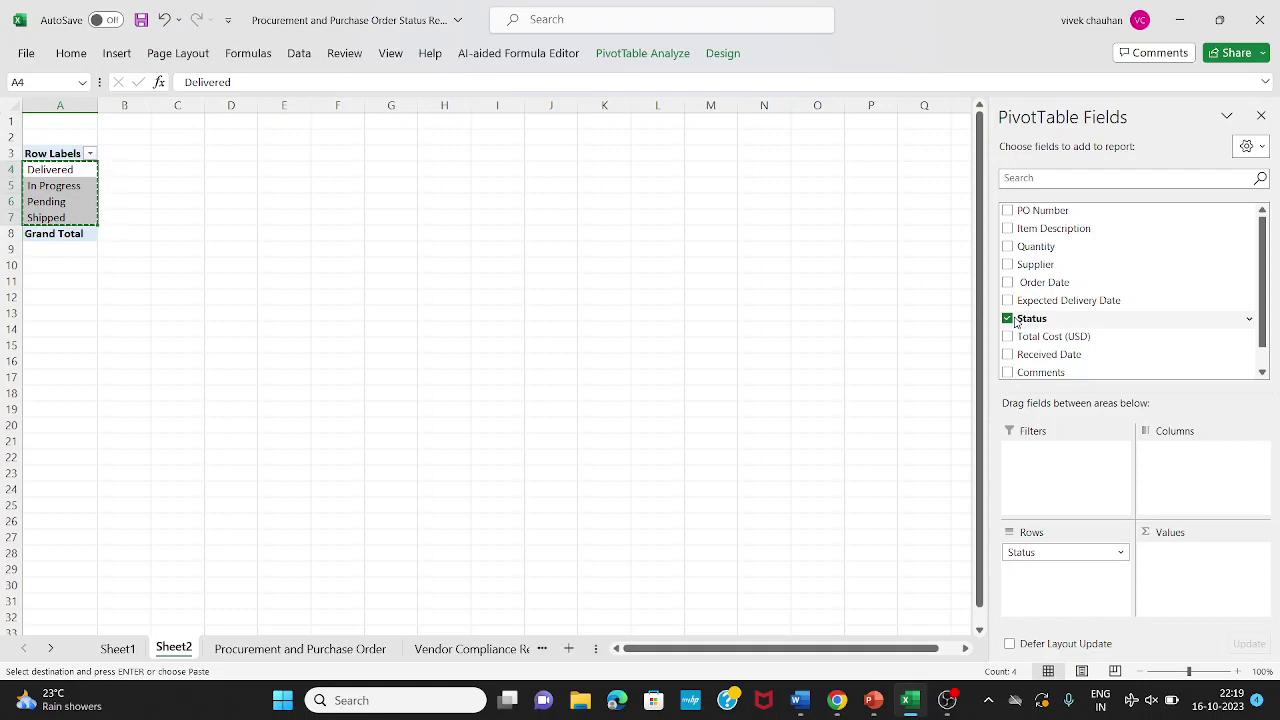
# Paste the copied labels as values over the Order Status table's statuses on the Procurement and Purchase Order sheet, starting at B50.
pyautogui.hotkey('ctrl', 'pagedown')
pyautogui.press('pagedown')
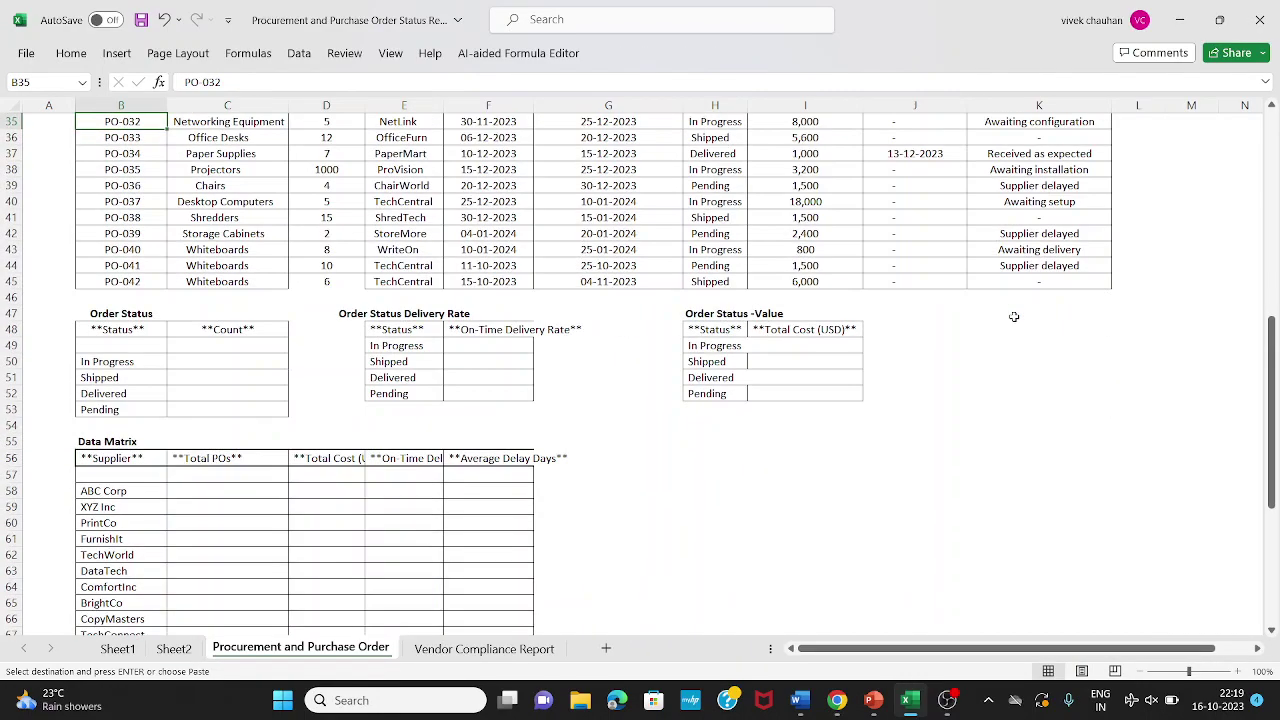
pyautogui.press('Down')
pyautogui.press('Down')
pyautogui.press('Down')
pyautogui.press('Down')
pyautogui.press('Down')
pyautogui.press('Down')
pyautogui.press('Down')
pyautogui.press('Down')
pyautogui.press('Down')
pyautogui.press('Down')
pyautogui.press('Down')
pyautogui.press('Down')
pyautogui.press('Down')
pyautogui.press('Down')
pyautogui.press('Down')
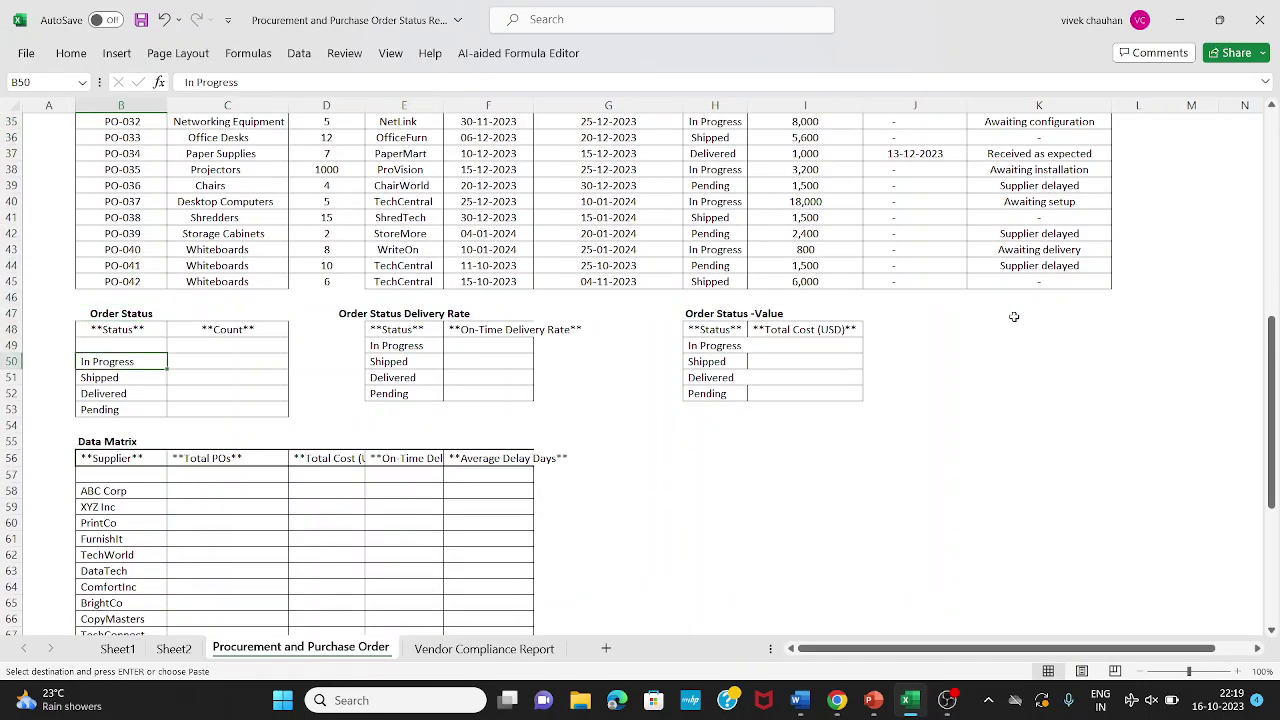
pyautogui.hotkey('ctrl', 'alt', 'v')
pyautogui.press('v')
pyautogui.press('Return')
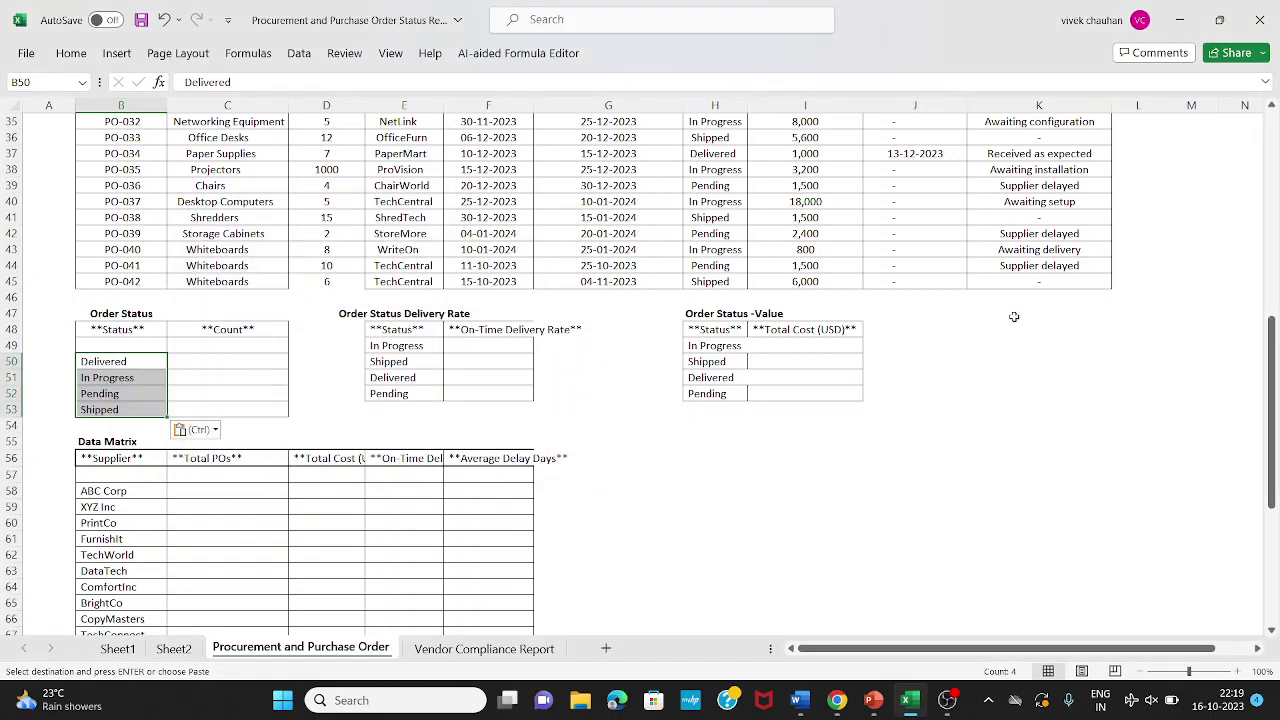
pyautogui.press('Right')
pyautogui.press('Left')
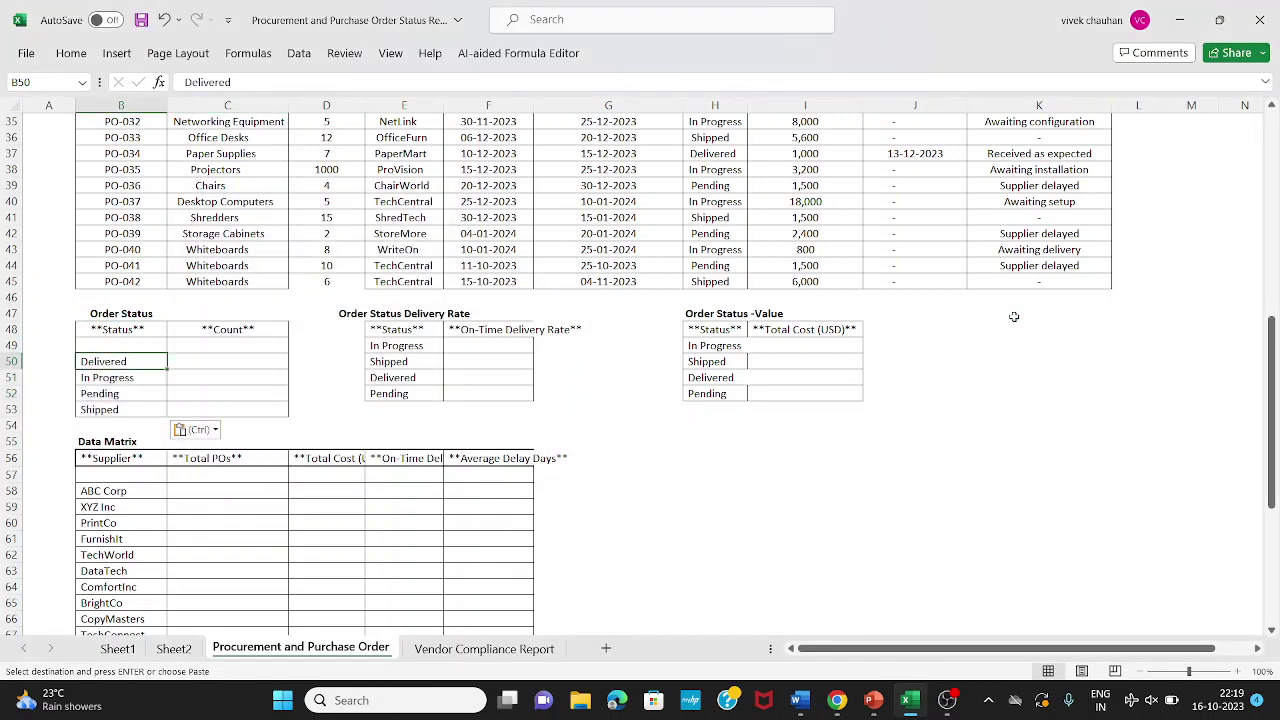
pyautogui.press('Right')
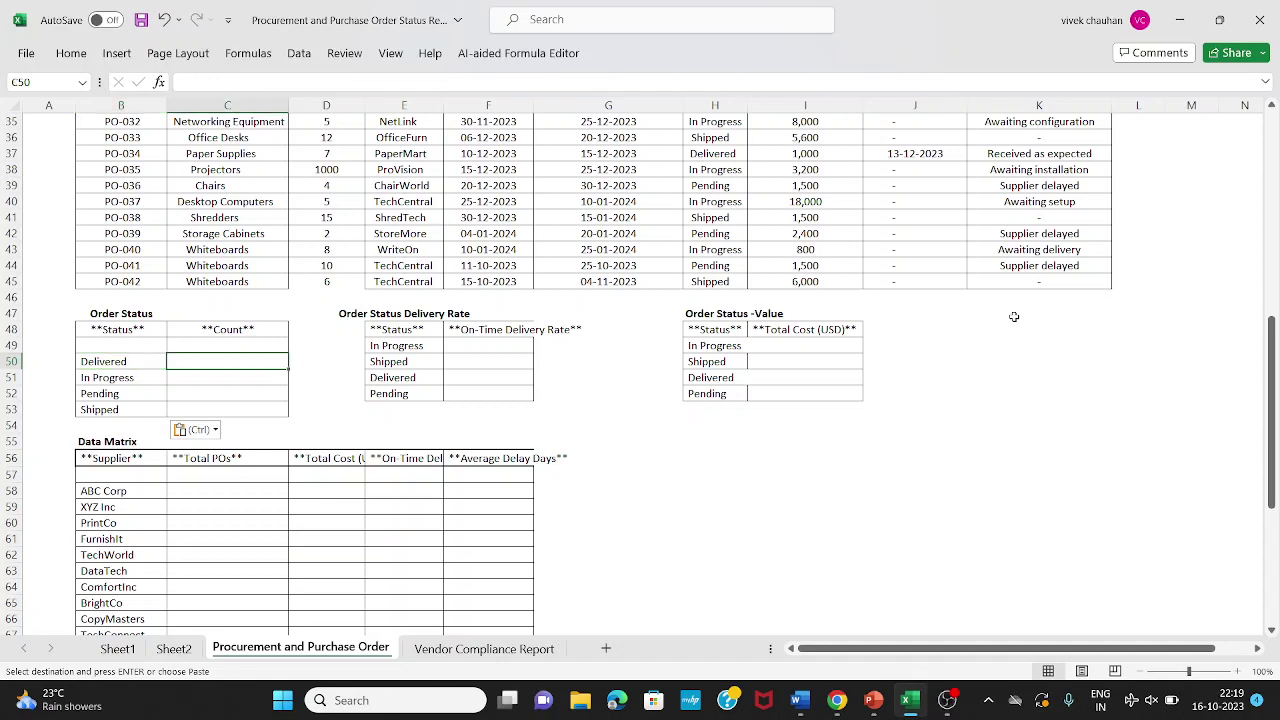
# Undo the paste of the status labels in the Order Status table and redo it.
pyautogui.hotkey('ctrl', 'z')
pyautogui.press('Up')
pyautogui.press('Down')
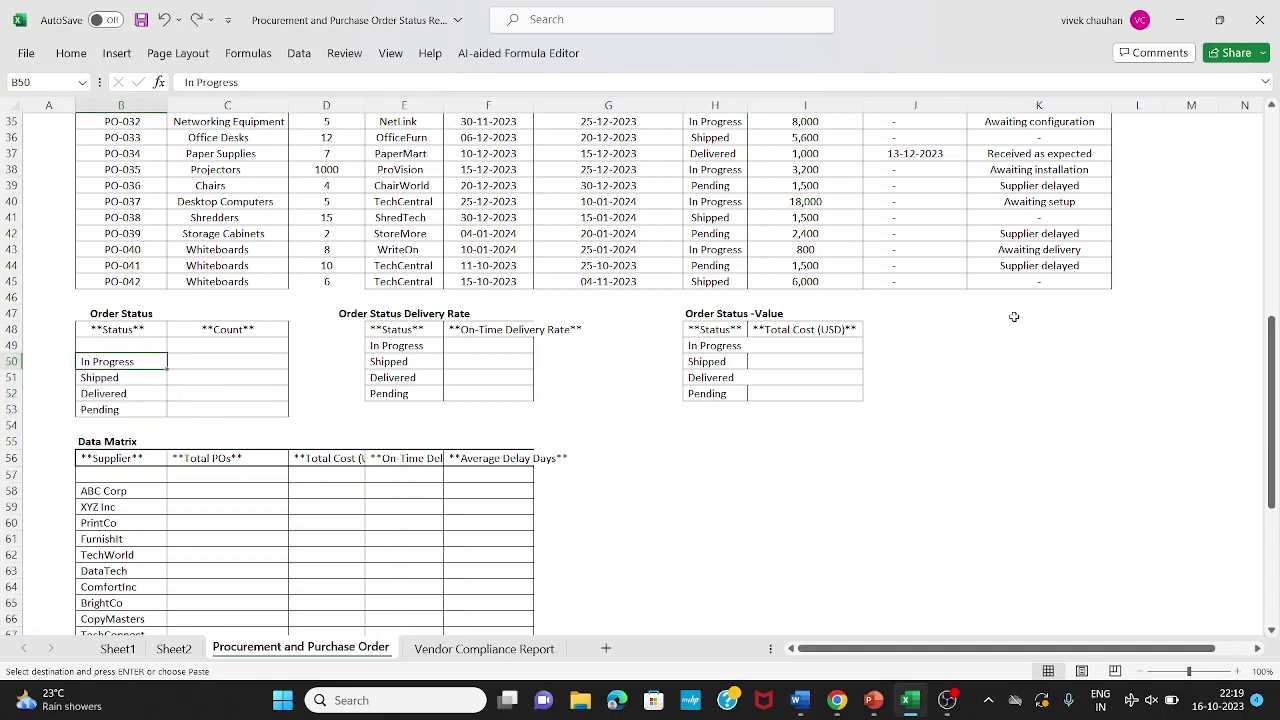
pyautogui.hotkey('ctrl', 'y')
pyautogui.press('Right')
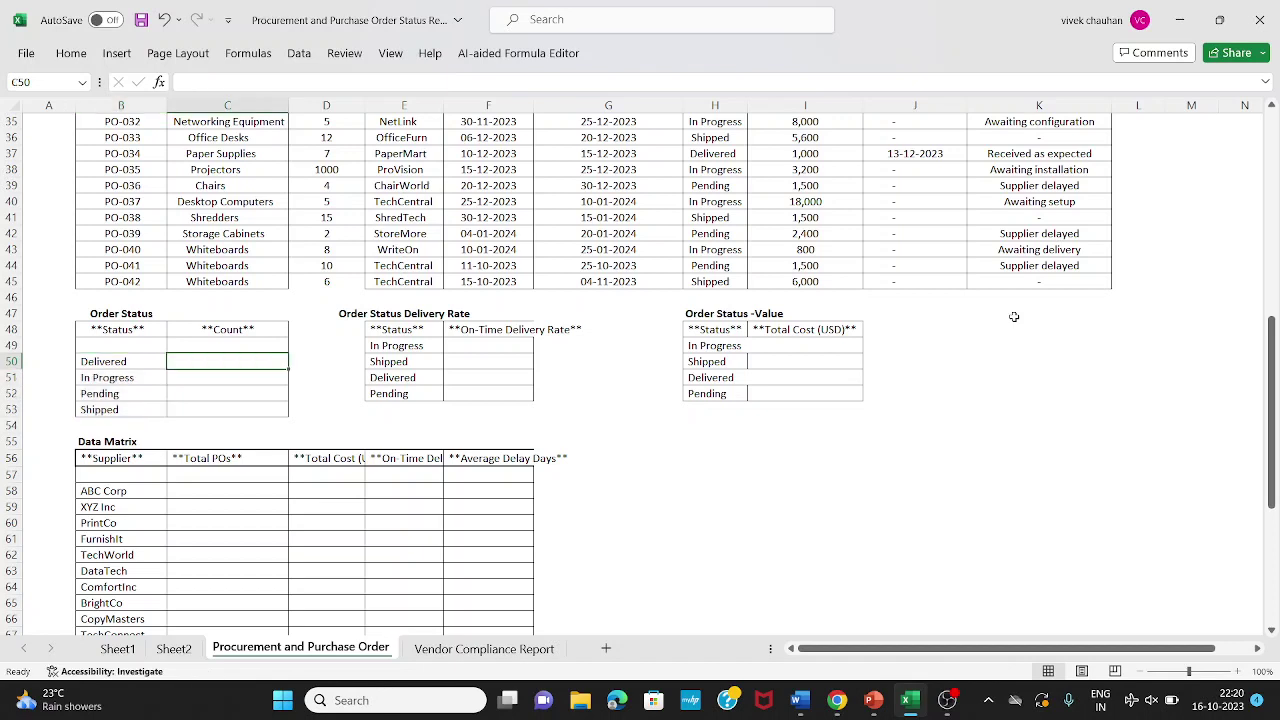
pyautogui.press('Up')
pyautogui.press('Up')
pyautogui.press('Down')
pyautogui.press('Down')
pyautogui.write('=')
pyautogui.write('count')
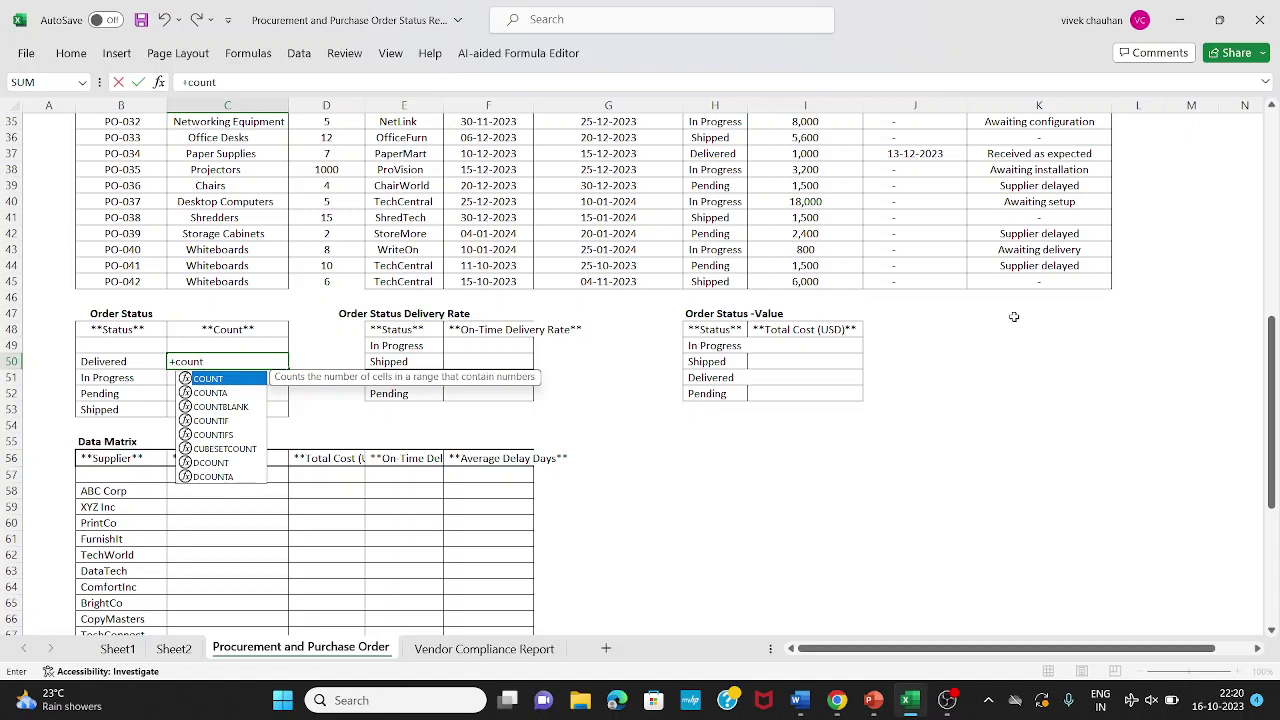
pyautogui.write('if(')
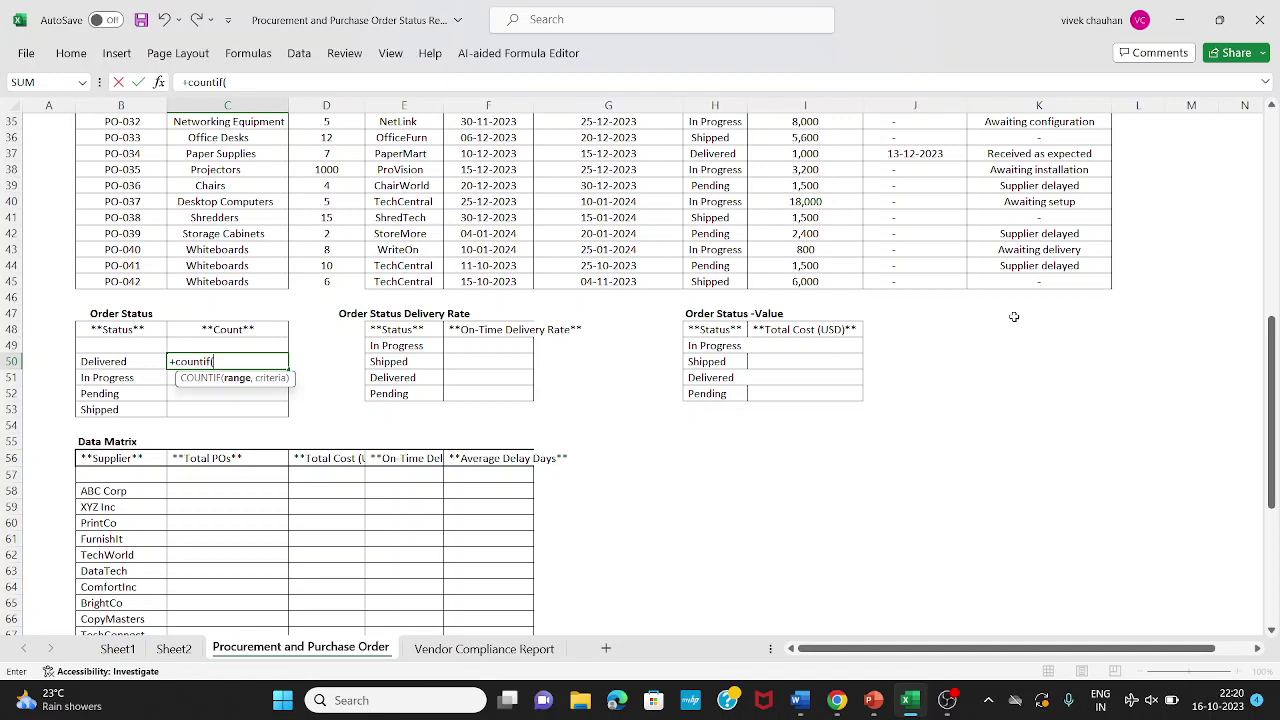
pyautogui.press('Right')
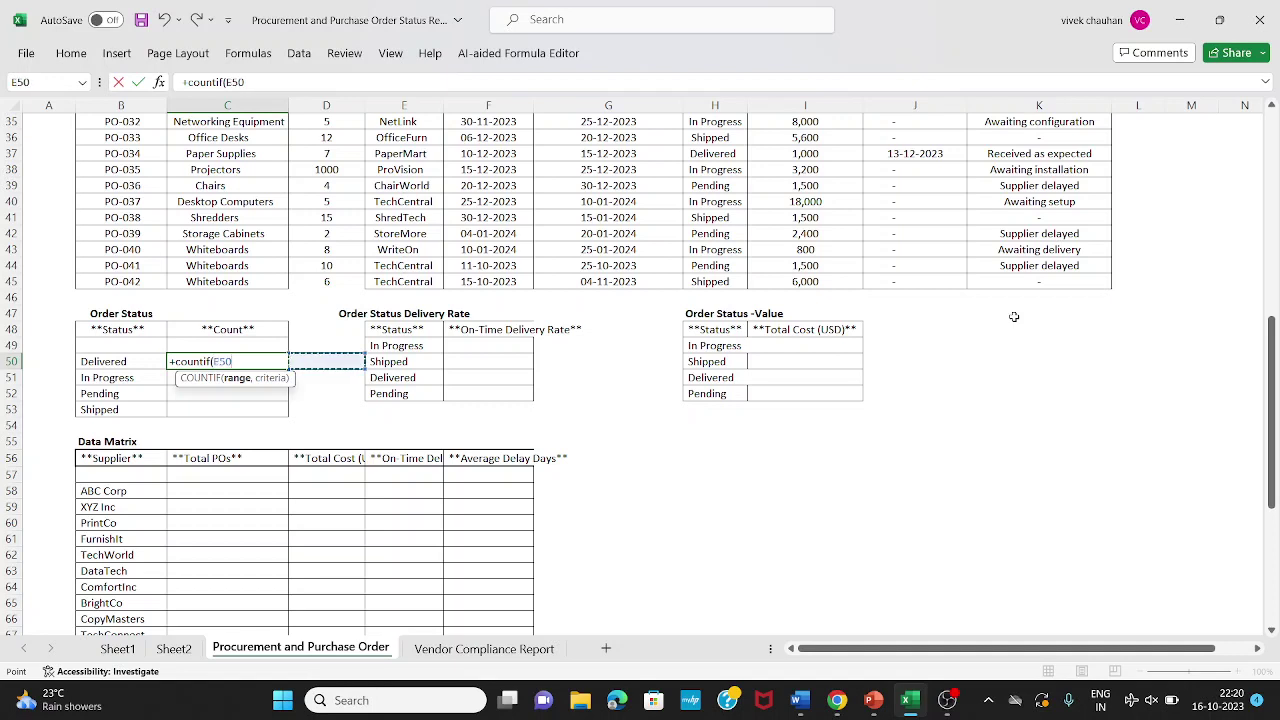
pyautogui.press('Right')
pyautogui.press('Up')
pyautogui.press('Up')
pyautogui.press('Up')
pyautogui.press('Up')
pyautogui.press('Right')
pyautogui.press('Right')
pyautogui.press('Right')
pyautogui.press('Escape')
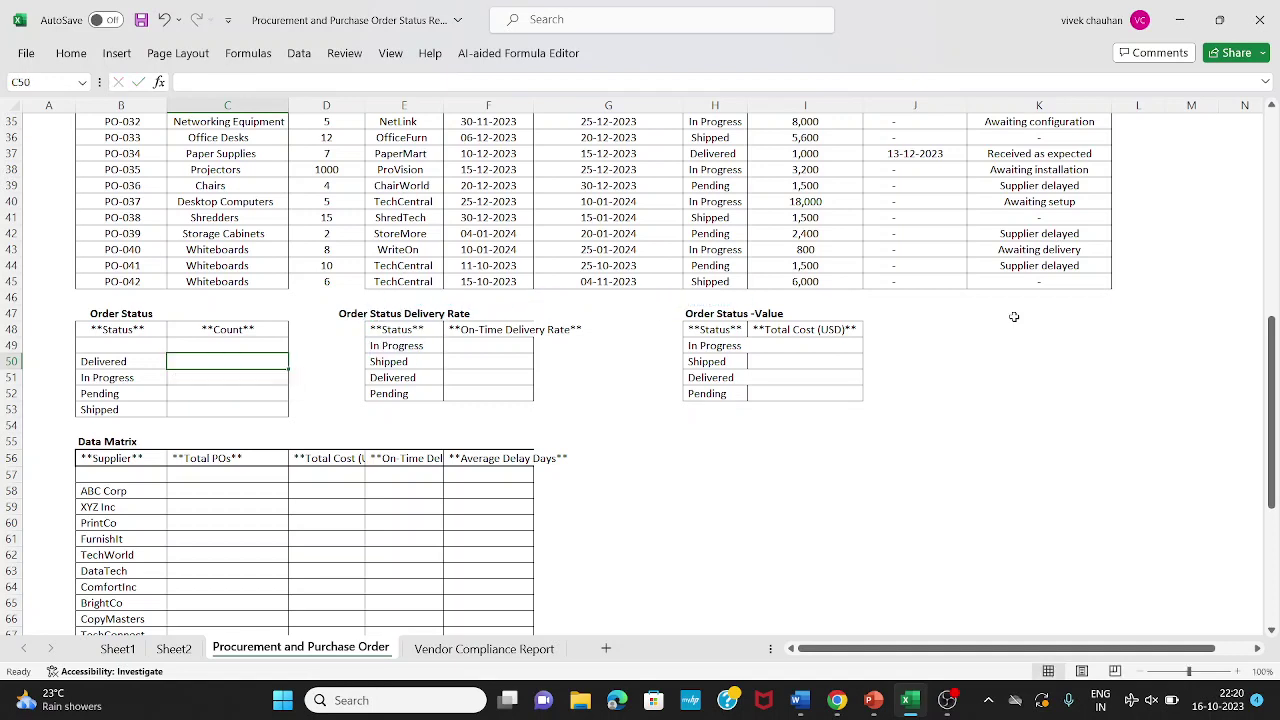
# Enter a COUNTIF formula in C50 counting the Delivered status of B50 within the absolute range $H$3:$H$45.
pyautogui.write('+count')
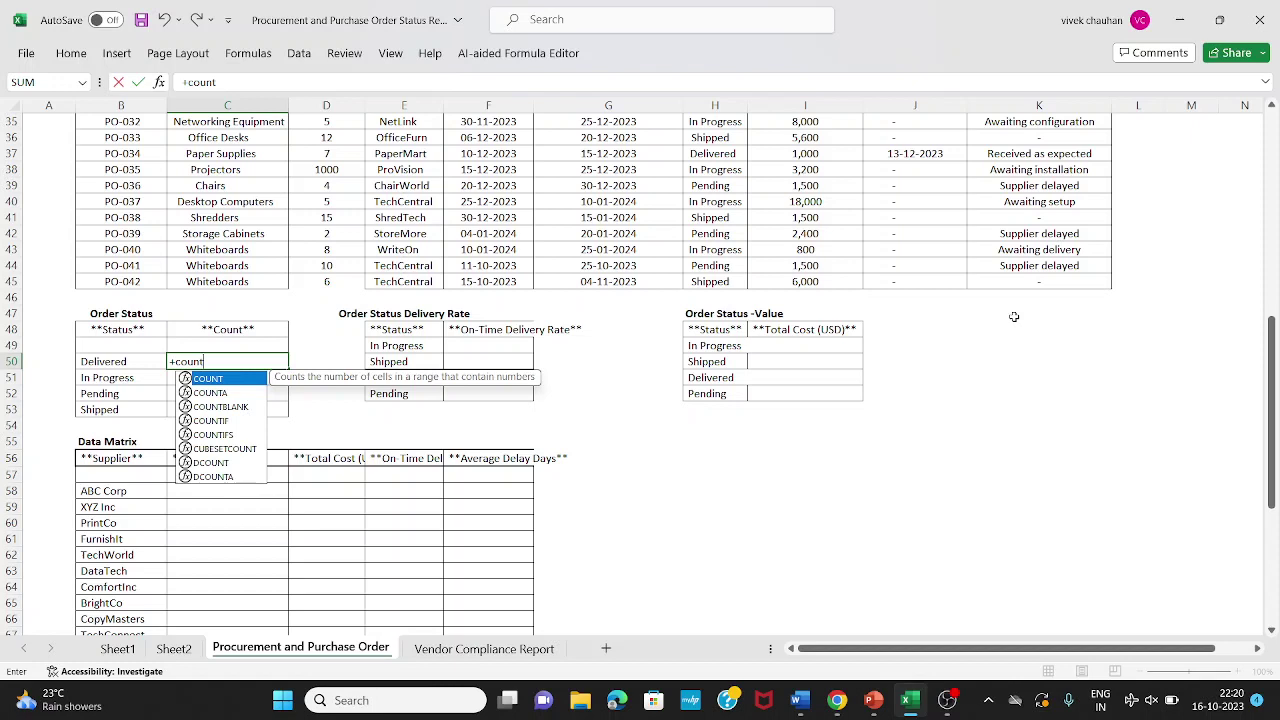
pyautogui.write('if')
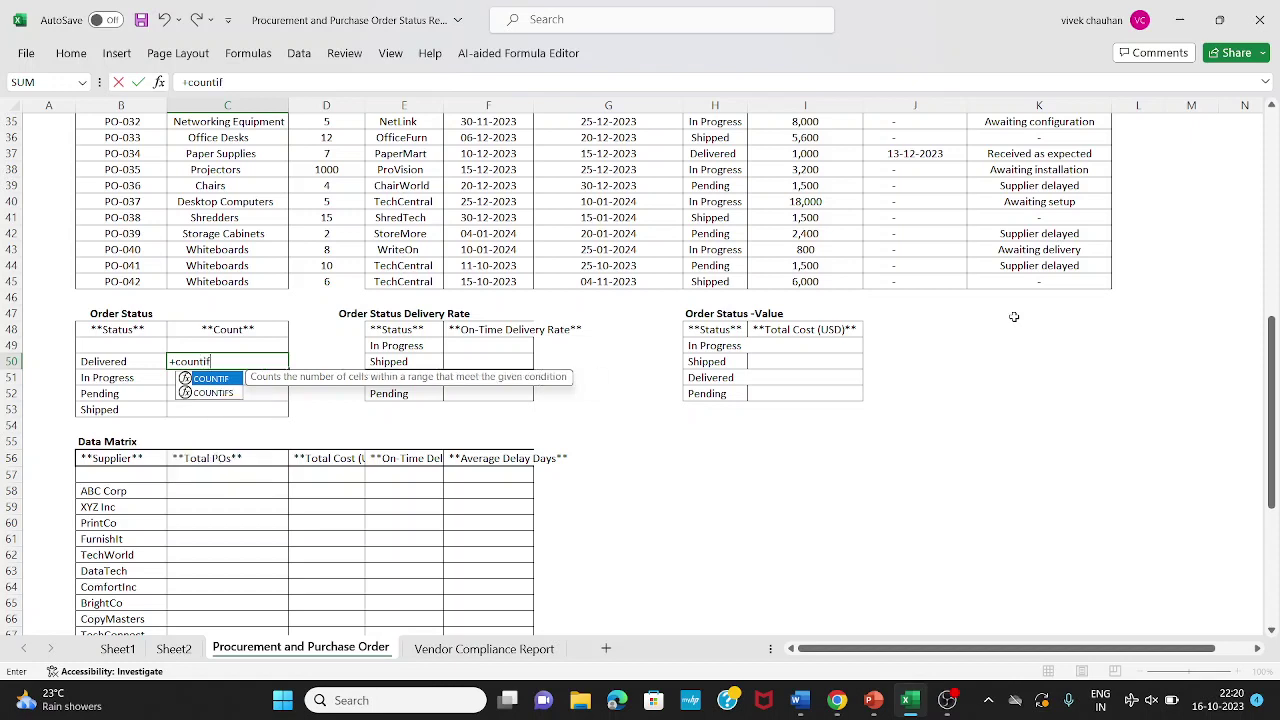
pyautogui.write('(')
pyautogui.press('Right')
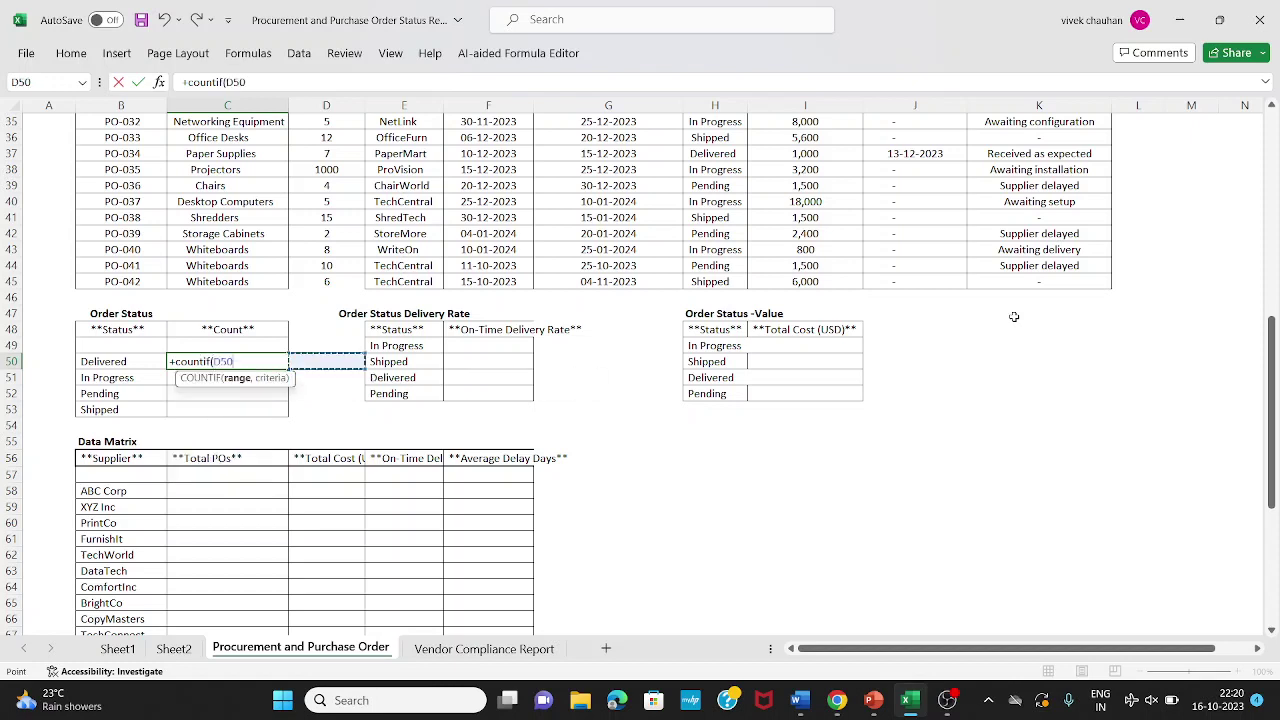
pyautogui.press('Right')
pyautogui.press('Right')
pyautogui.press('Right')
pyautogui.press('Right')
pyautogui.press('Right')
pyautogui.press('Right')
pyautogui.press('Up')
pyautogui.press('Up')
pyautogui.press('Up')
pyautogui.press('Up')
pyautogui.press('Left')
pyautogui.press('Left')
pyautogui.press('Up')
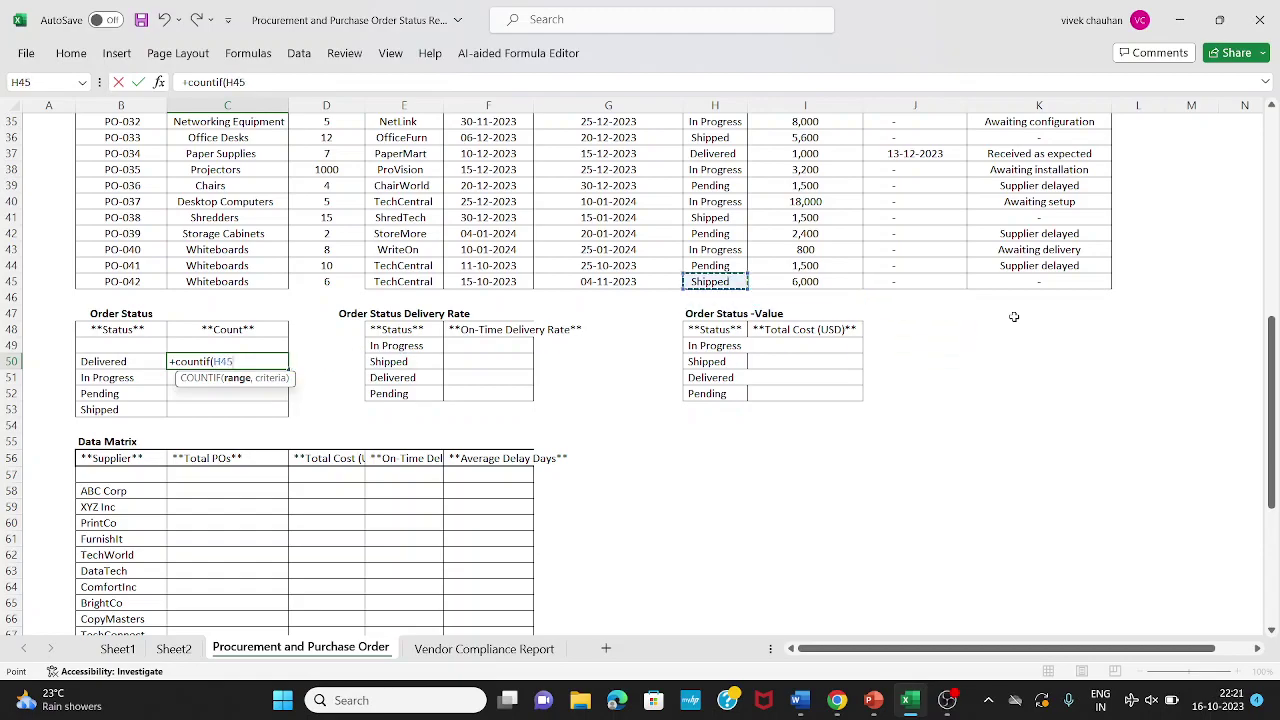
pyautogui.hotkey('ctrl', 'shift', 'Up')
pyautogui.scroll(-4, 1013, 316)
pyautogui.scroll(-1, 1013, 316)
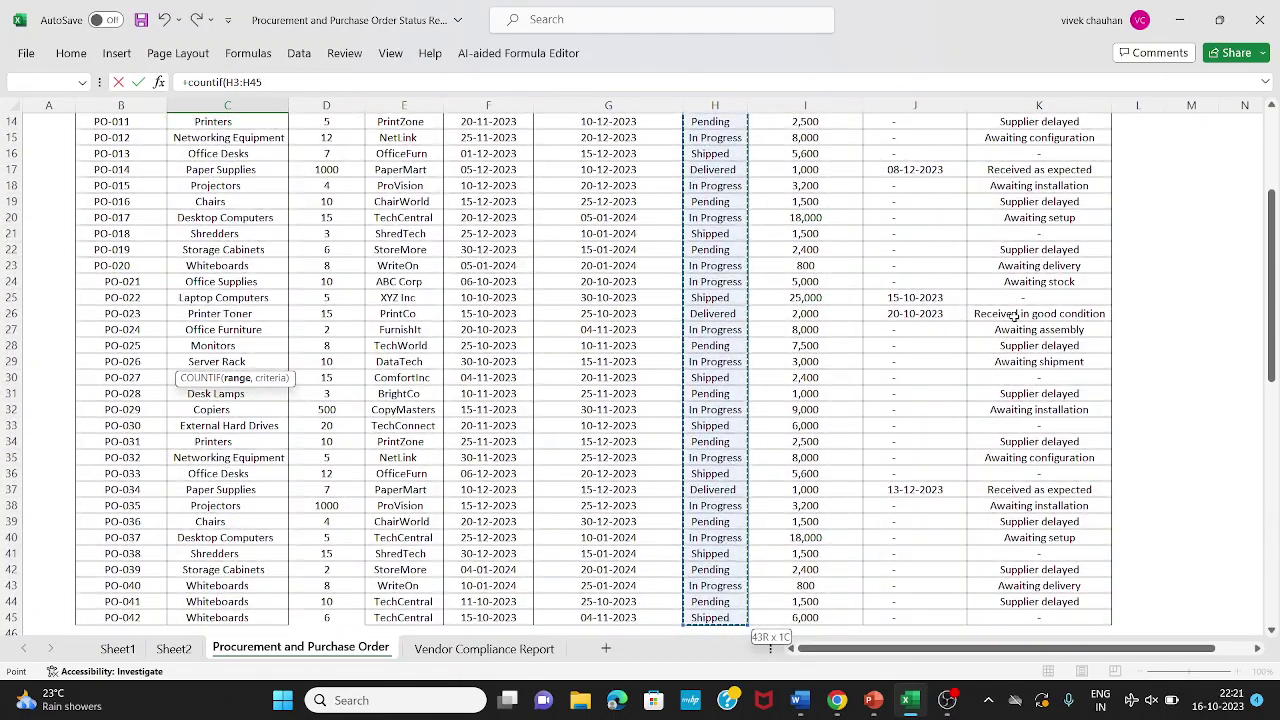
pyautogui.scroll(-7, 1013, 316)
pyautogui.press('F4')
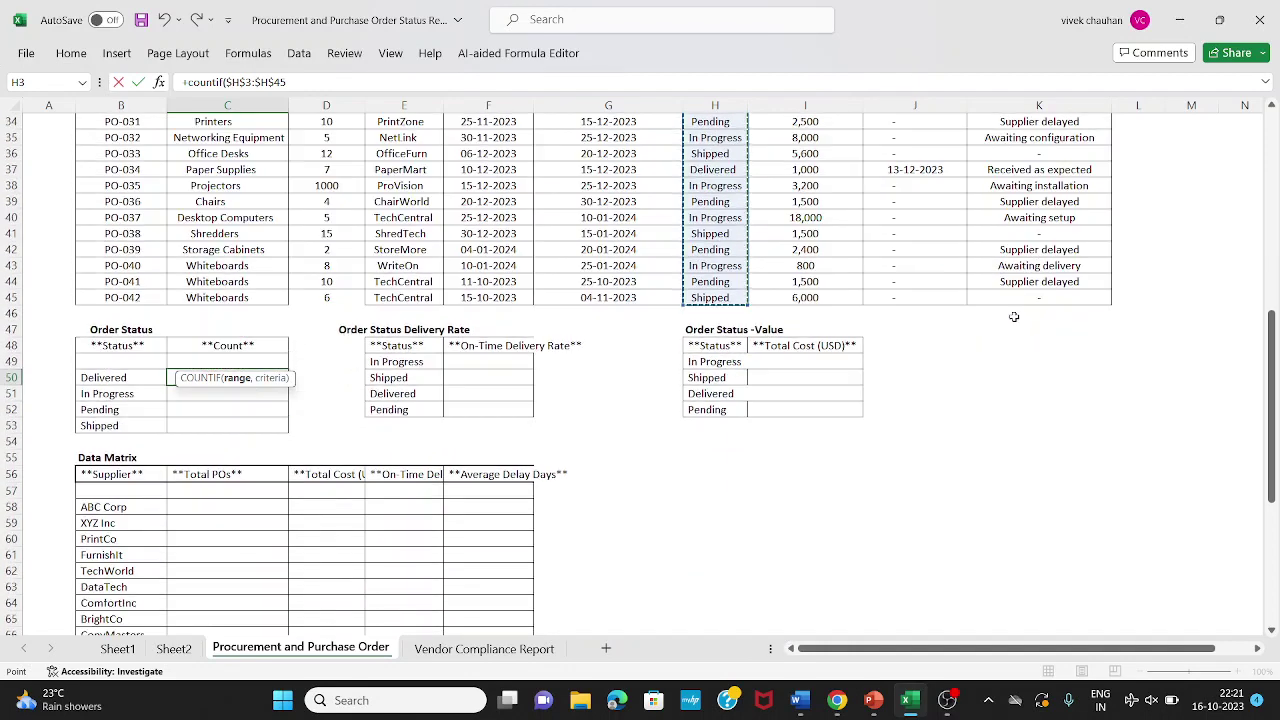
pyautogui.write(',')
pyautogui.press('Left')
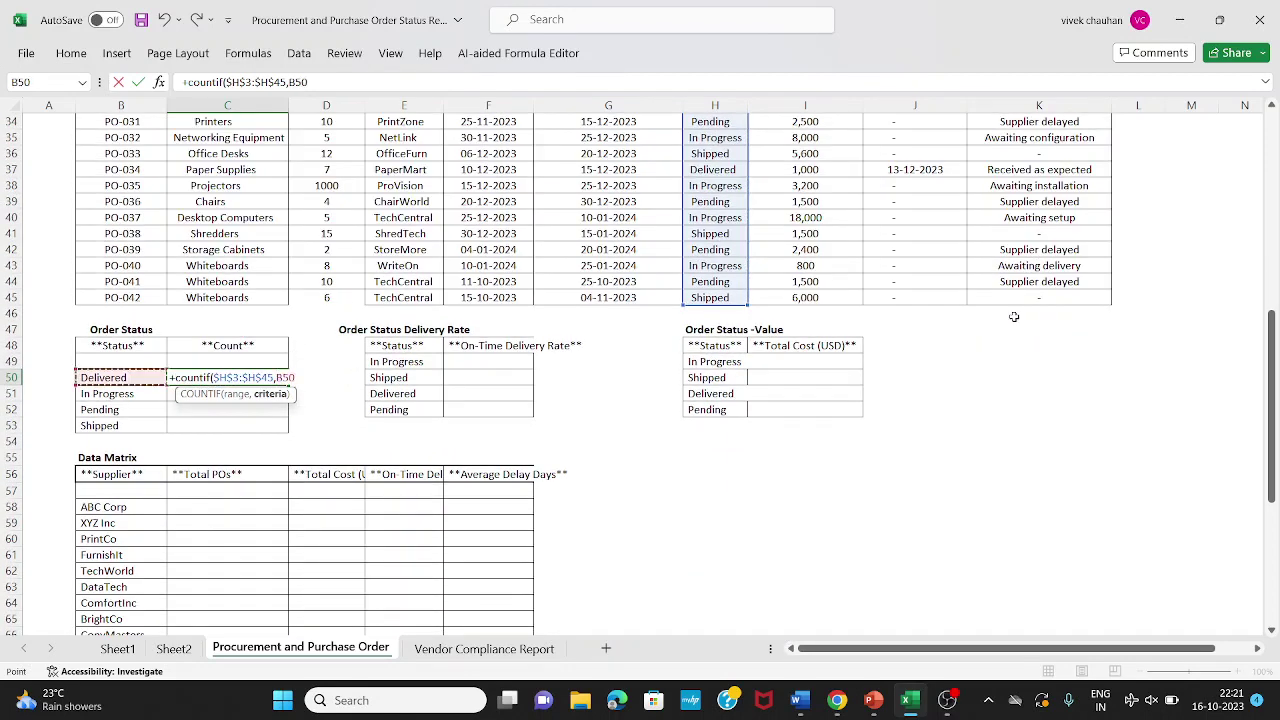
pyautogui.press('Return')
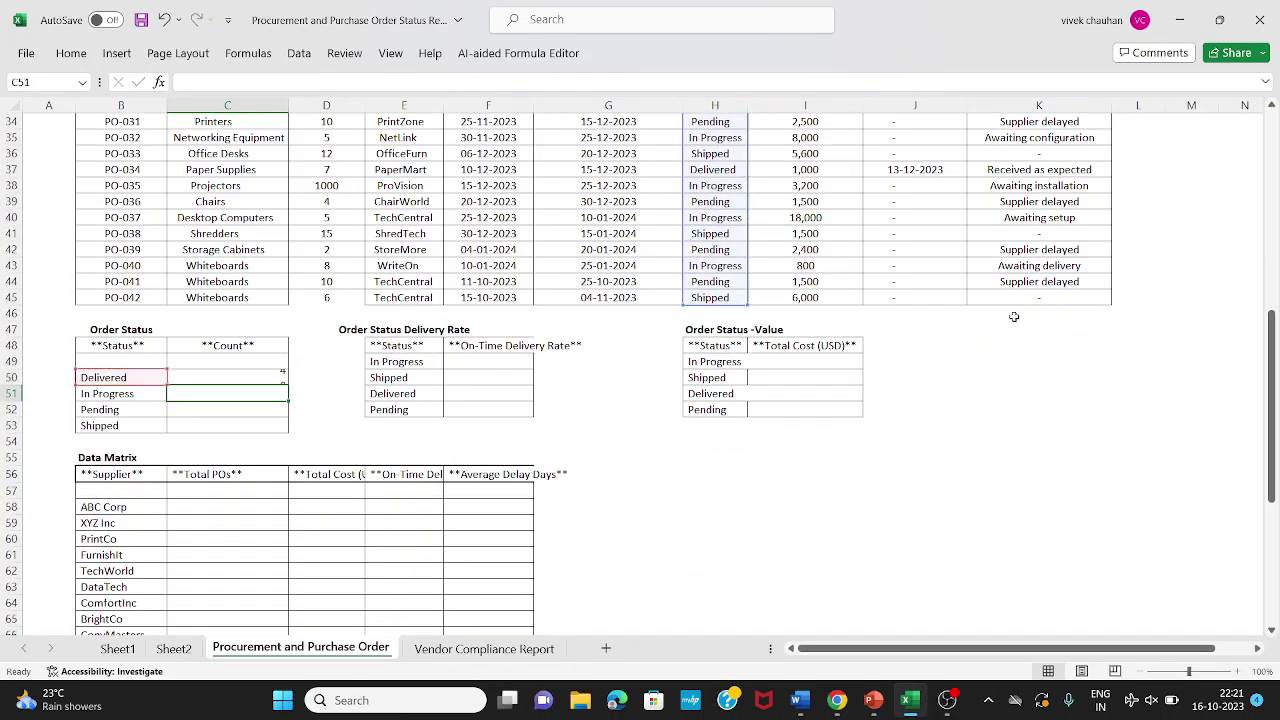
# Copy the Delivered count formula down to the In Progress, Pending and Shipped rows, C51:C53, and check its references.
pyautogui.press('Up')
pyautogui.hotkey('ctrl', 'c')
pyautogui.press('Down')
pyautogui.hotkey('shift', 'Down')
pyautogui.hotkey('shift', 'Down')
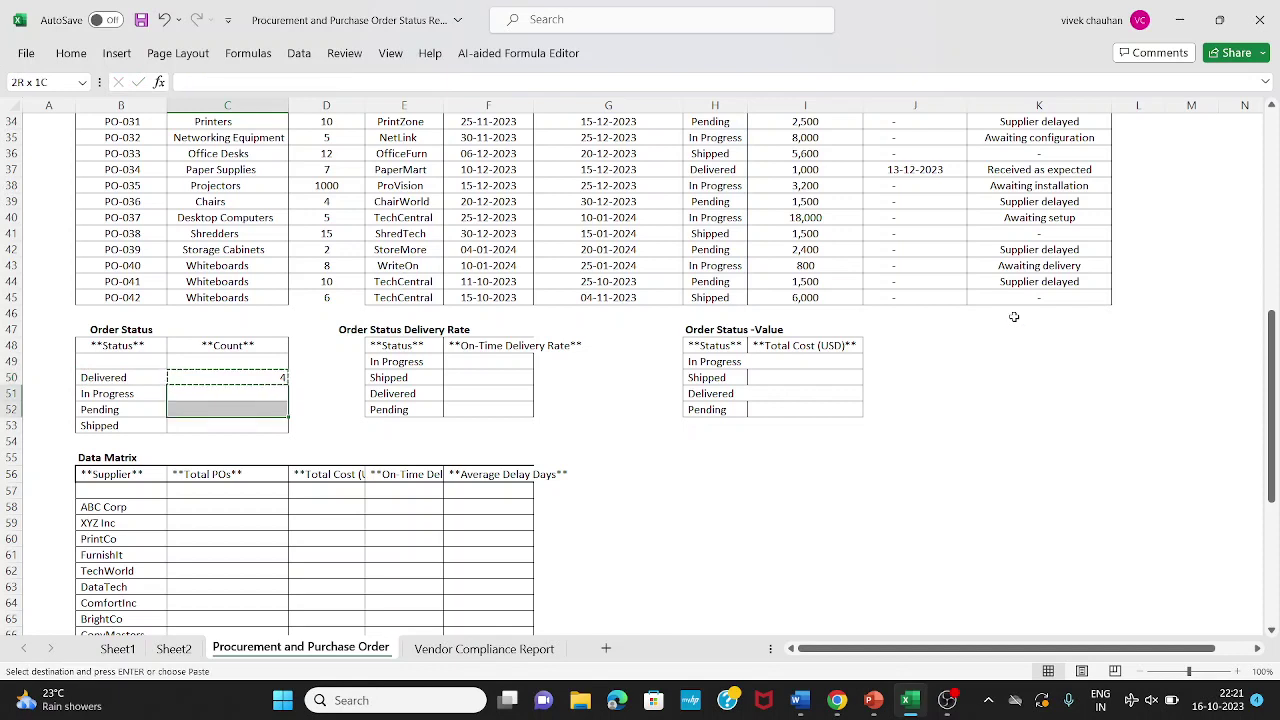
pyautogui.hotkey('ctrl', 'v')
pyautogui.press('F2')
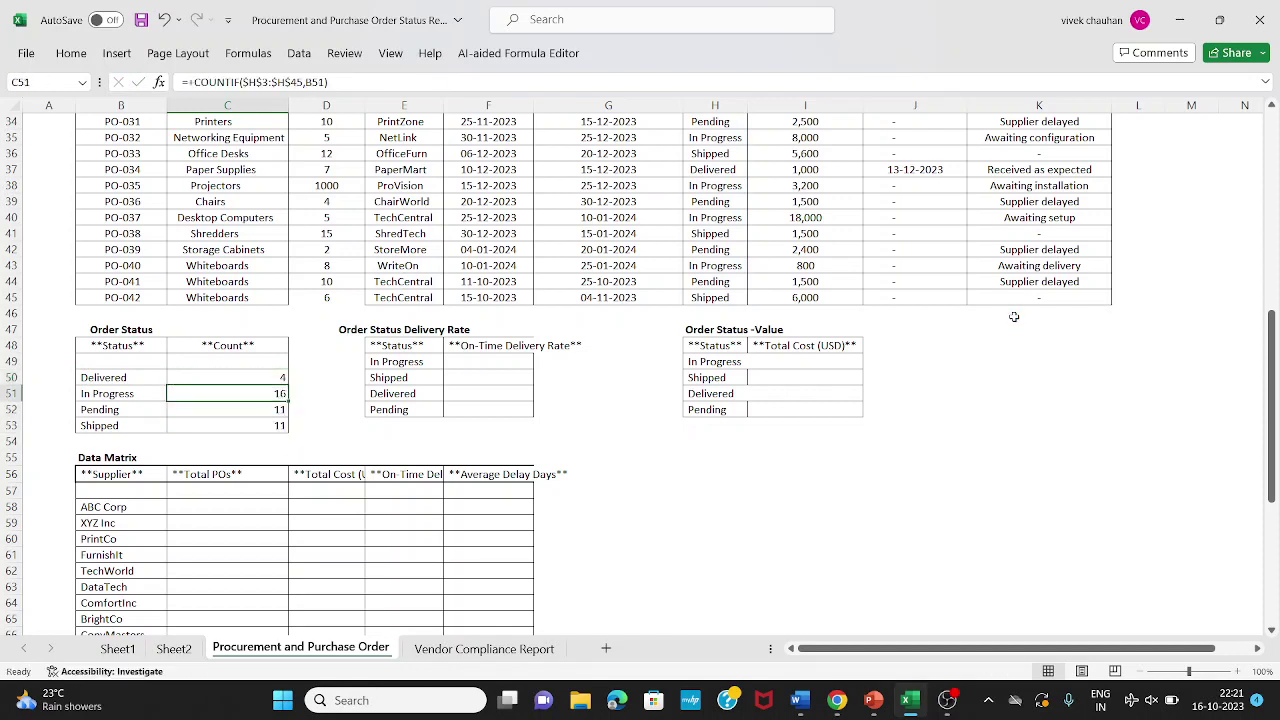
pyautogui.press('Return')
pyautogui.press('F2')
pyautogui.press('Return')
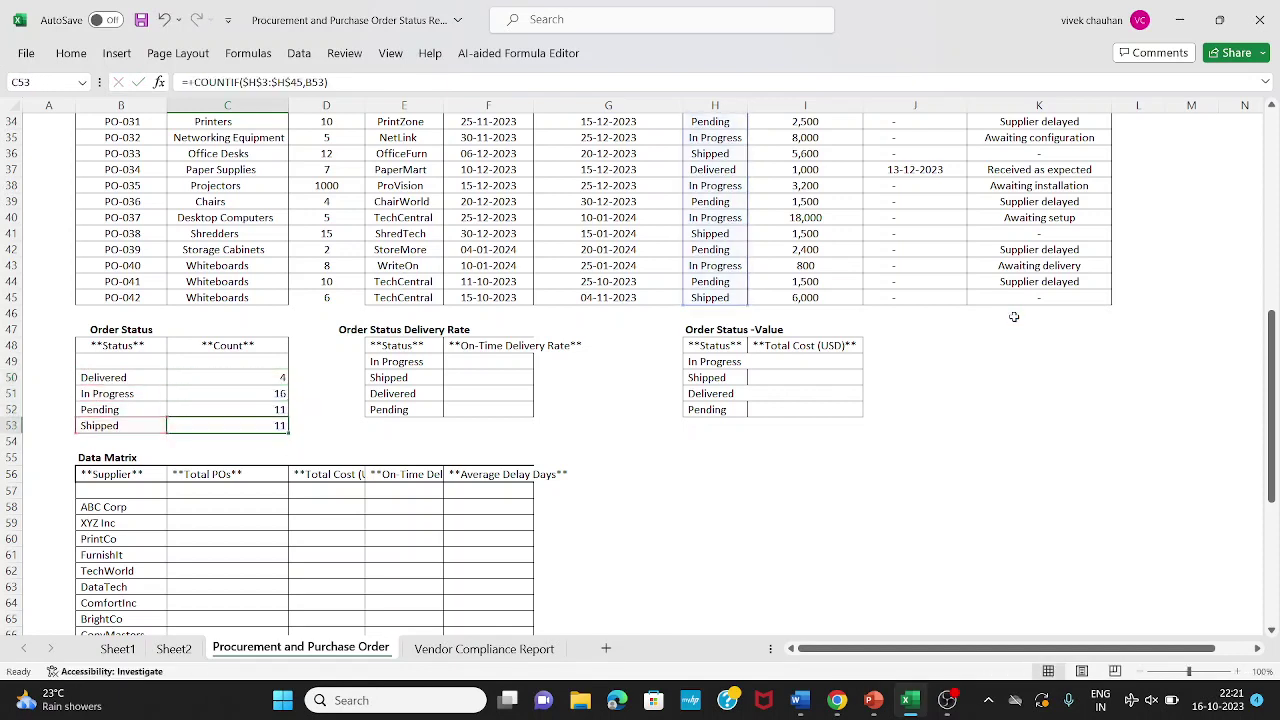
# Select the Order Status counts from C50 down to C53 to check them against the order table.
pyautogui.press('Up')
pyautogui.press('Up')
pyautogui.press('Up')
pyautogui.press('Up')
pyautogui.press('Up')
pyautogui.press('Up')
pyautogui.press('Up')
pyautogui.press('Up')
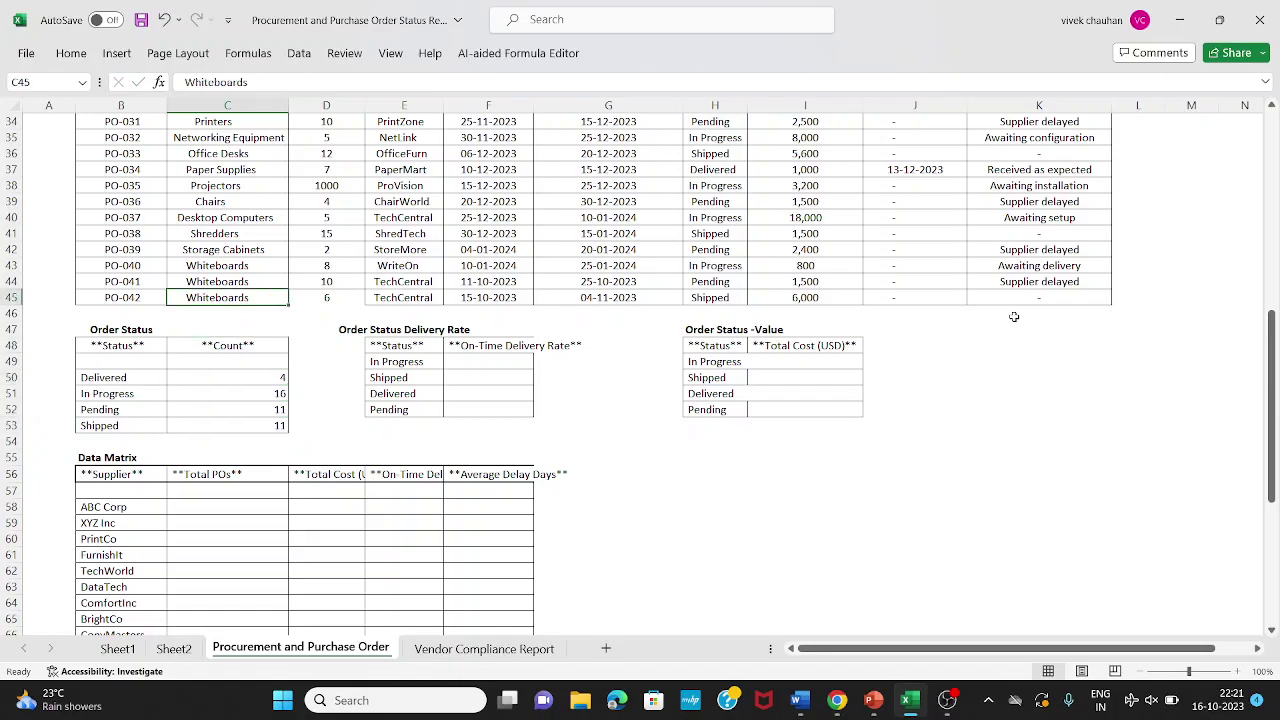
pyautogui.scroll(11, 1013, 316)
pyautogui.press('Down')
pyautogui.press('Down')
pyautogui.press('Down')
pyautogui.press('Down')
pyautogui.press('Down')
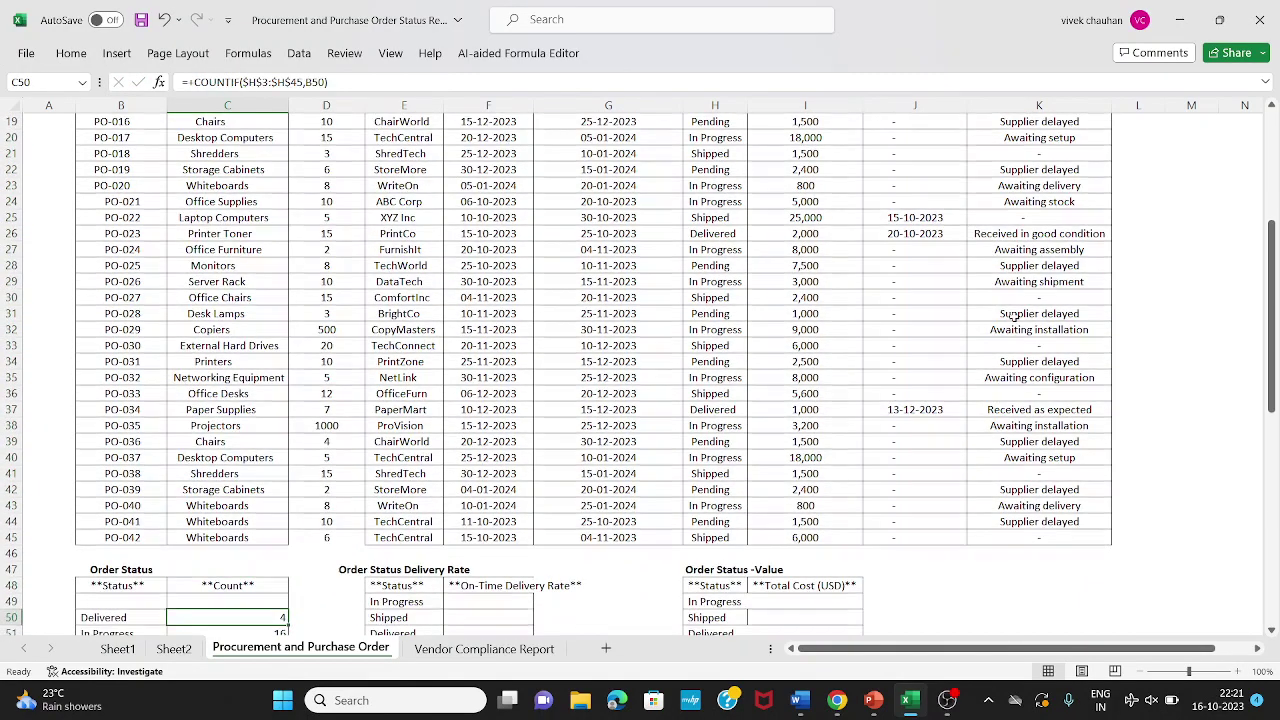
pyautogui.hotkey('shift', 'Down')
pyautogui.hotkey('shift', 'Down')
pyautogui.hotkey('shift', 'Down')
pyautogui.press('Down')
pyautogui.press('Down')
pyautogui.press('Down')
pyautogui.press('Down')
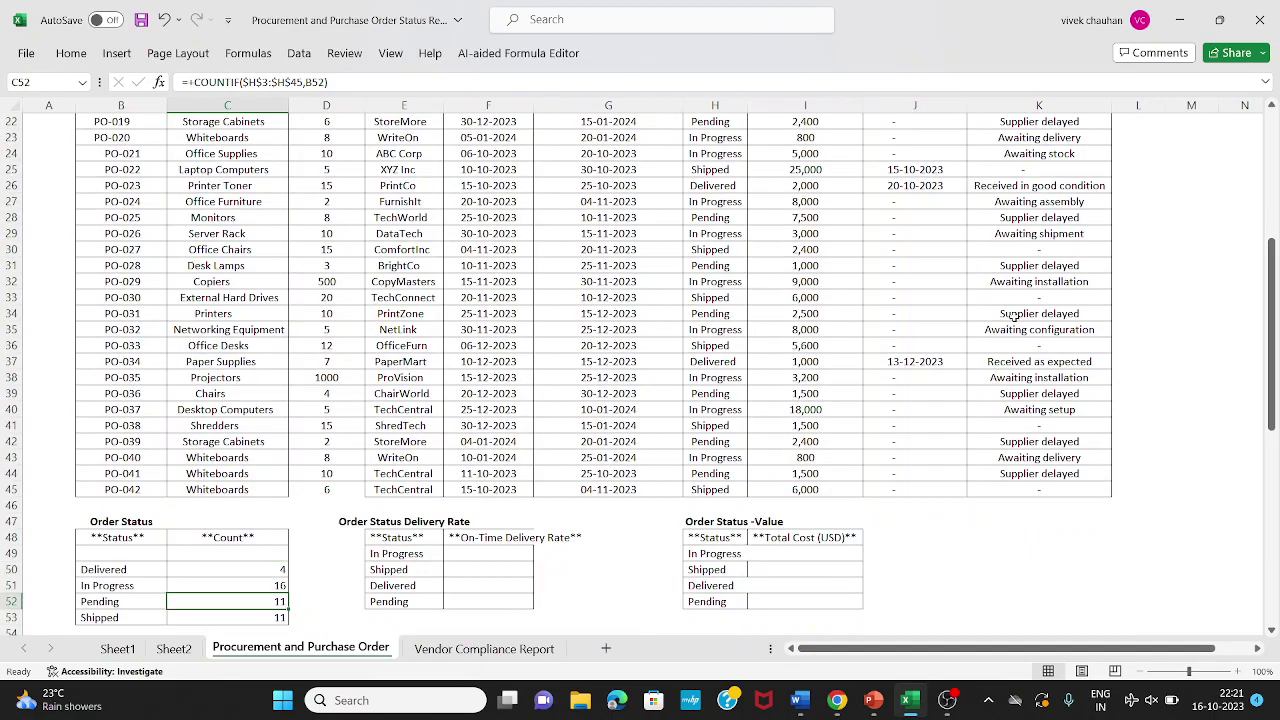
# Select the item descriptions upward through the order table to check how many orders it holds.
pyautogui.press('Up')
pyautogui.press('Up')
pyautogui.press('Up')
pyautogui.press('Up')
pyautogui.press('Up')
pyautogui.press('Up')
pyautogui.press('Up')
pyautogui.press('Up')
pyautogui.press('Up')
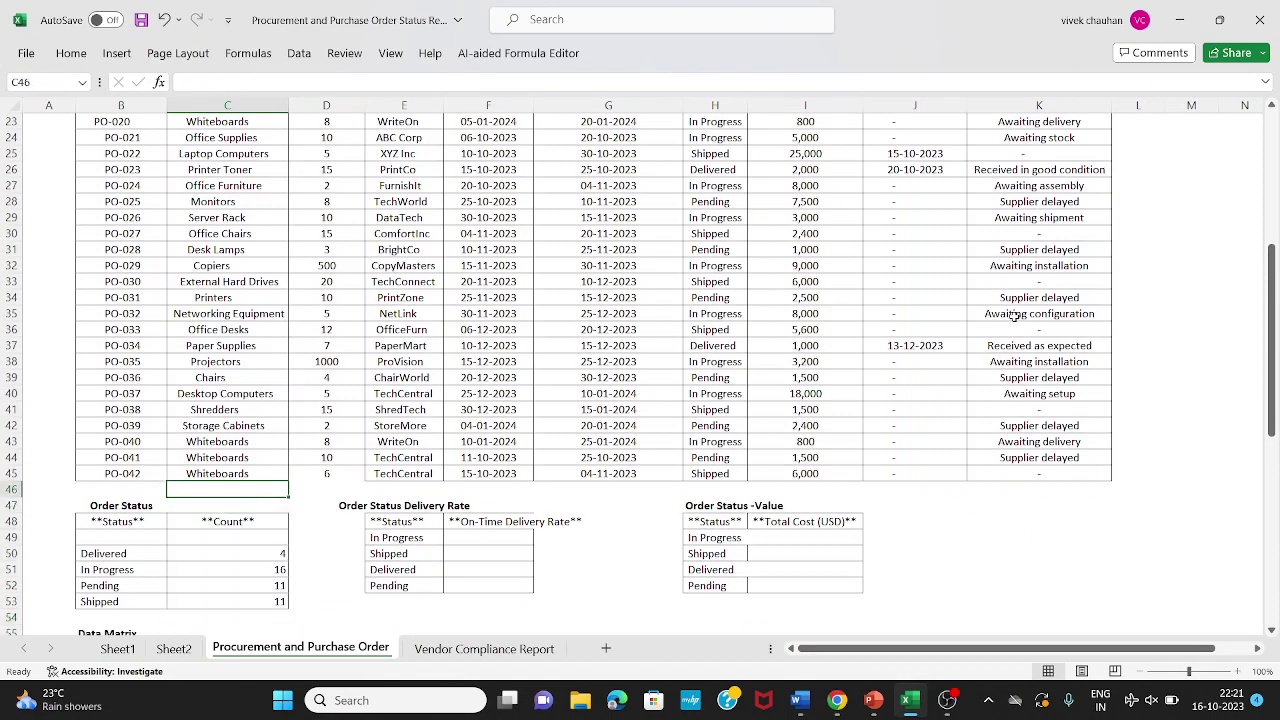
pyautogui.hotkey('shift', 'Up')
pyautogui.hotkey('shift', 'Up')
pyautogui.hotkey('shift', 'Up')
pyautogui.hotkey('shift', 'Up')
pyautogui.hotkey('shift', 'Up')
pyautogui.hotkey('shift', 'Up')
pyautogui.hotkey('shift', 'Up')
pyautogui.hotkey('shift', 'Up')
pyautogui.hotkey('shift', 'Up')
pyautogui.hotkey('shift', 'Up')
pyautogui.hotkey('shift', 'Up')
pyautogui.hotkey('shift', 'Up')
pyautogui.hotkey('shift', 'Up')
pyautogui.hotkey('shift', 'Up')
pyautogui.hotkey('shift', 'Up')
pyautogui.hotkey('shift', 'Up')
pyautogui.hotkey('shift', 'Up')
pyautogui.hotkey('shift', 'Up')
pyautogui.hotkey('shift', 'Up')
pyautogui.hotkey('shift', 'Up')
pyautogui.press('Up')
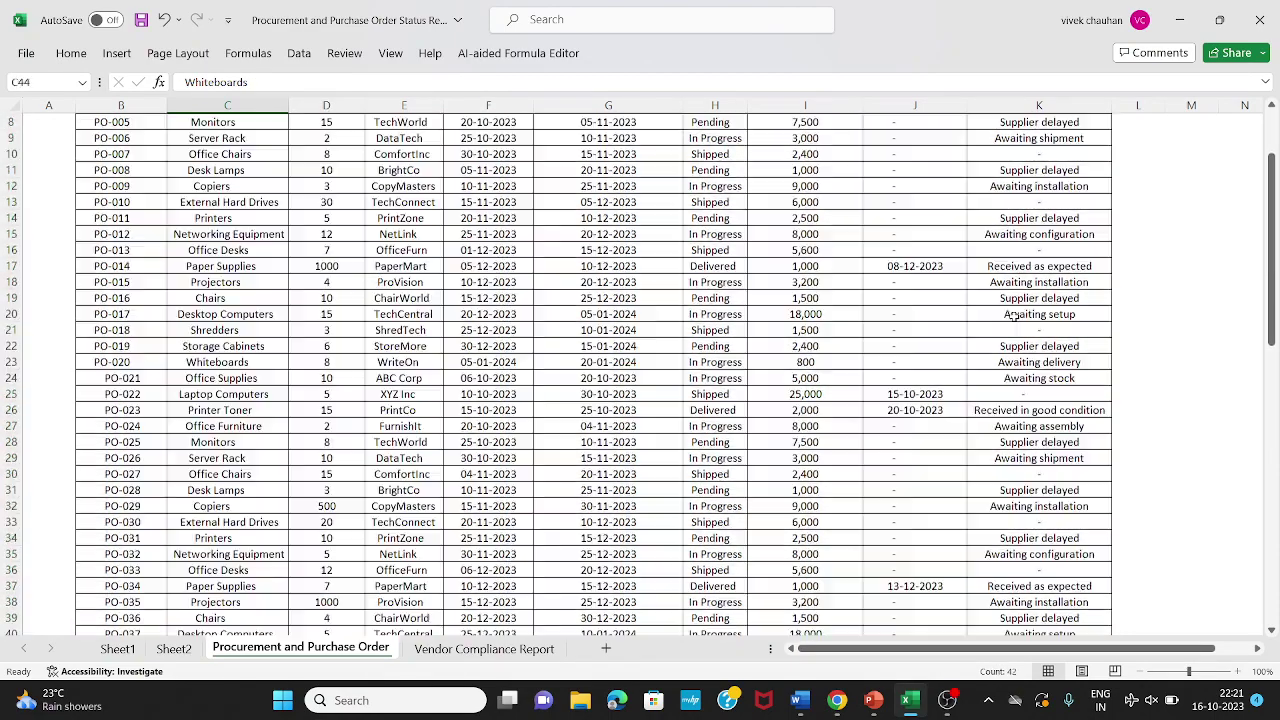
# Enter serial number 1 in A4, beside purchase order PO-001.
pyautogui.hotkey('ctrl', 'Up')
pyautogui.press('Left')
pyautogui.press('Left')
pyautogui.press('Down')
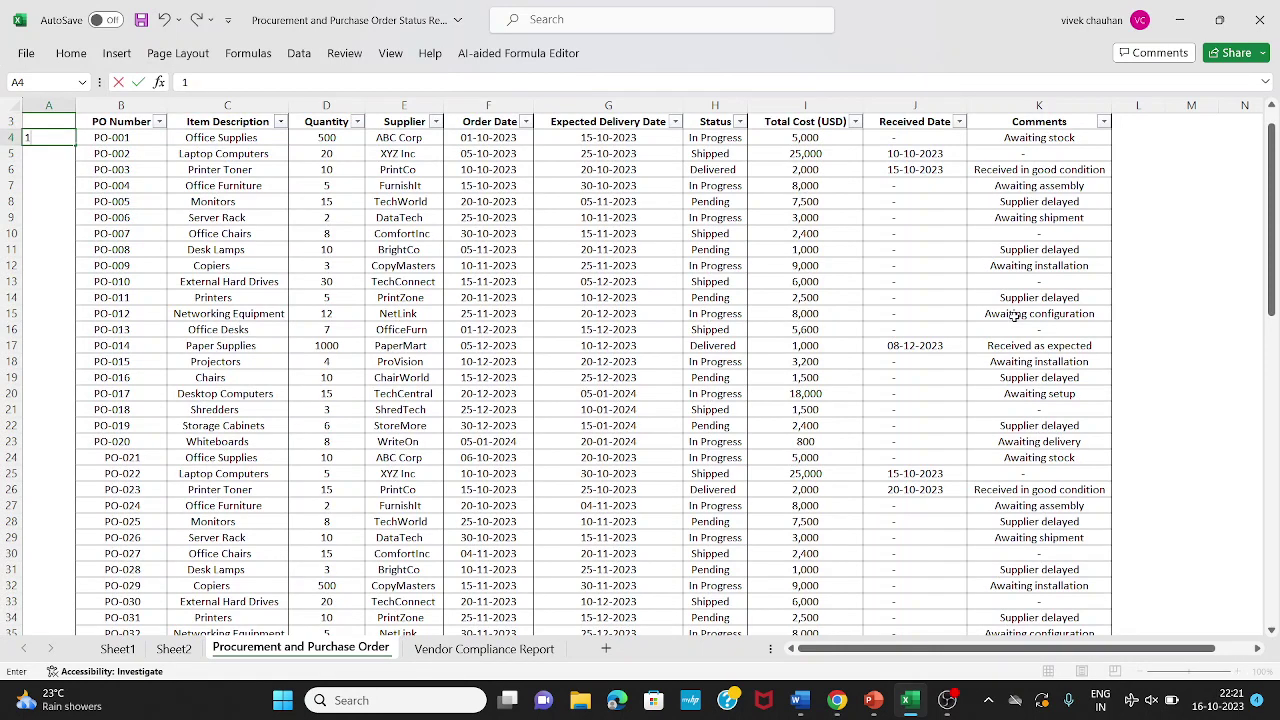
pyautogui.write('1')
pyautogui.press('Return')
pyautogui.write('+')
pyautogui.press('Up')
pyautogui.write('+')
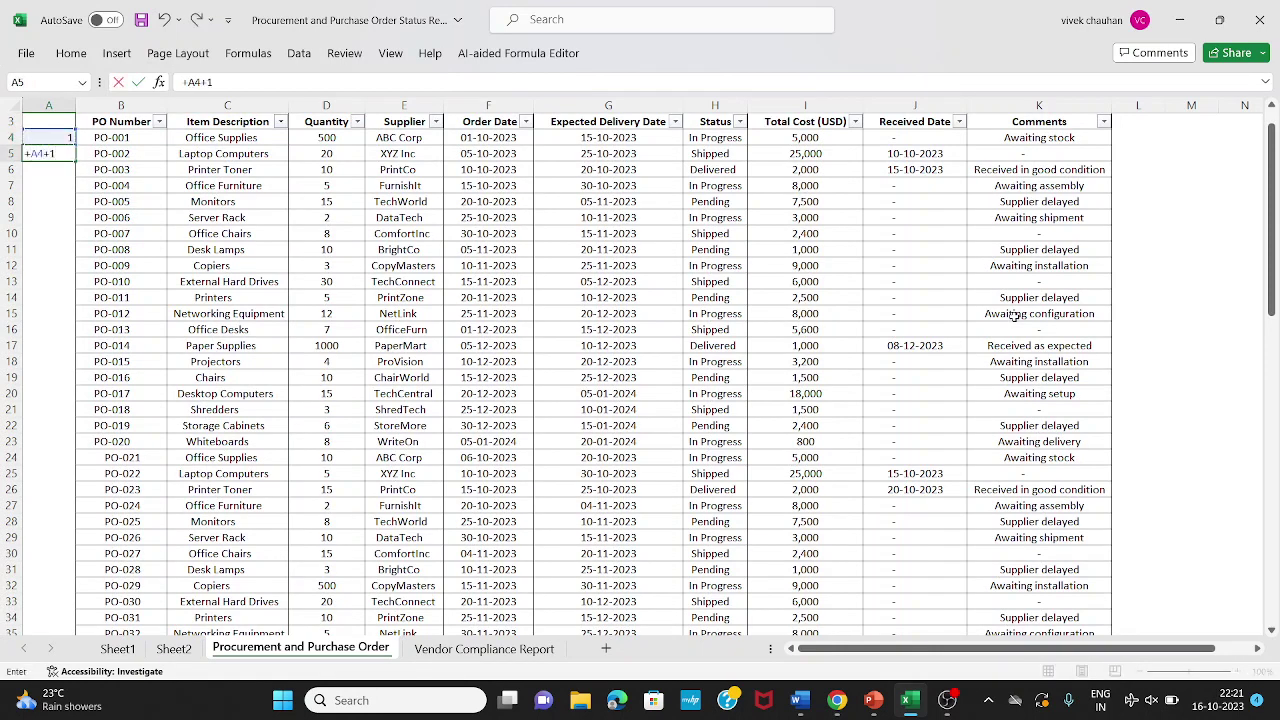
pyautogui.hotkey('ctrl', 'Return')
pyautogui.press('Up')
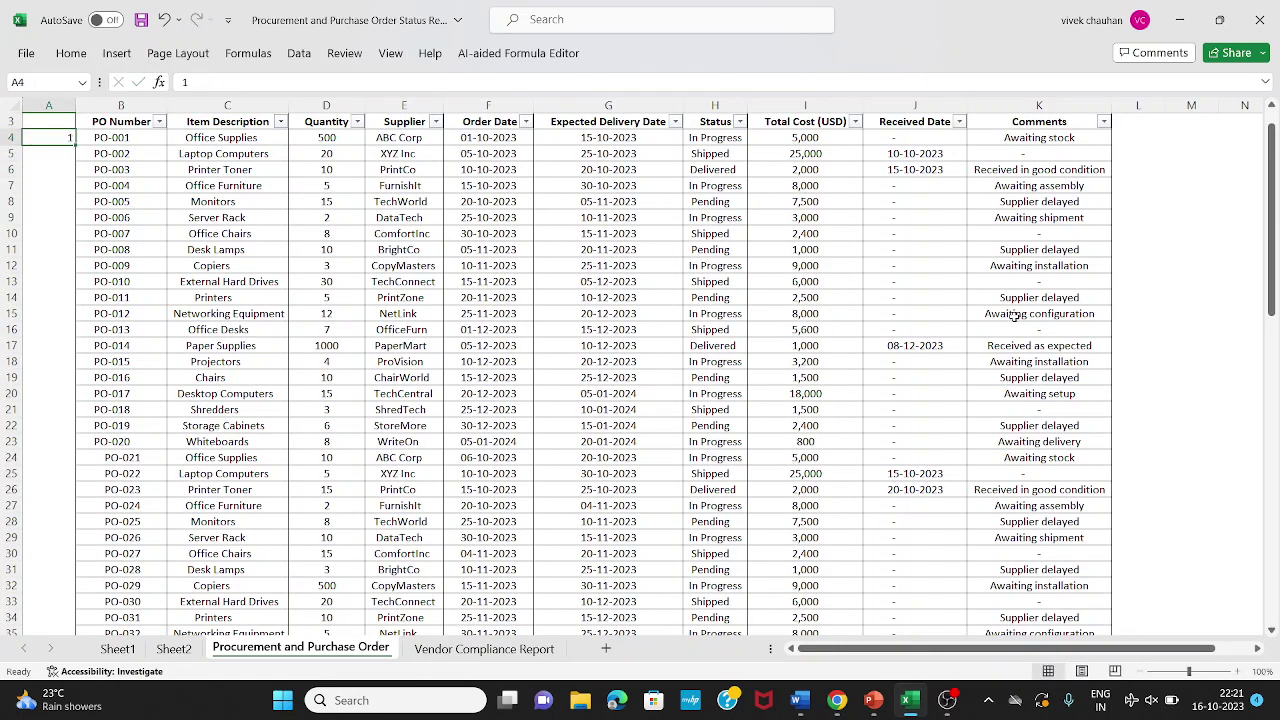
# Enter serial numbers 2 and 3 in A5 and A6, beside PO-002 and PO-003.
pyautogui.press('Down')
pyautogui.write('2')
pyautogui.press('Return')
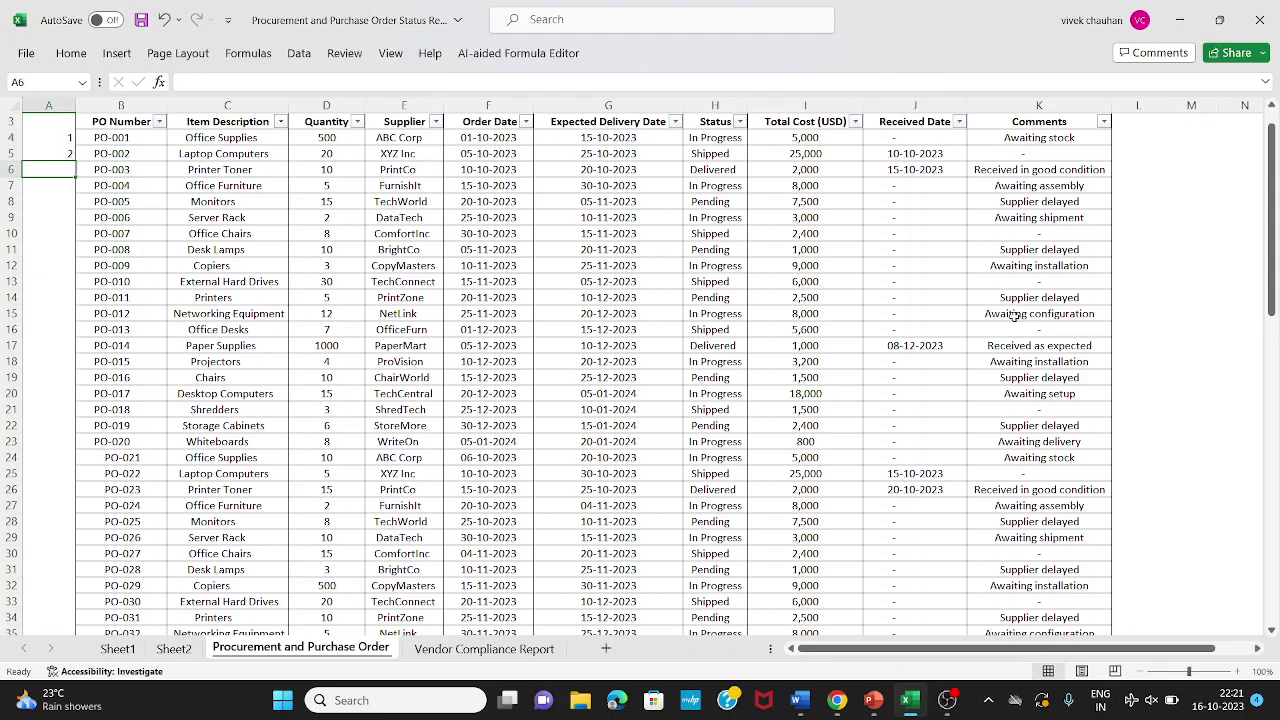
pyautogui.write('3')
pyautogui.press('Return')
# Clear the serial numbers in A5 and A6, keeping the one in A4.
pyautogui.press('Up')
pyautogui.press('Up')
pyautogui.press('Right')
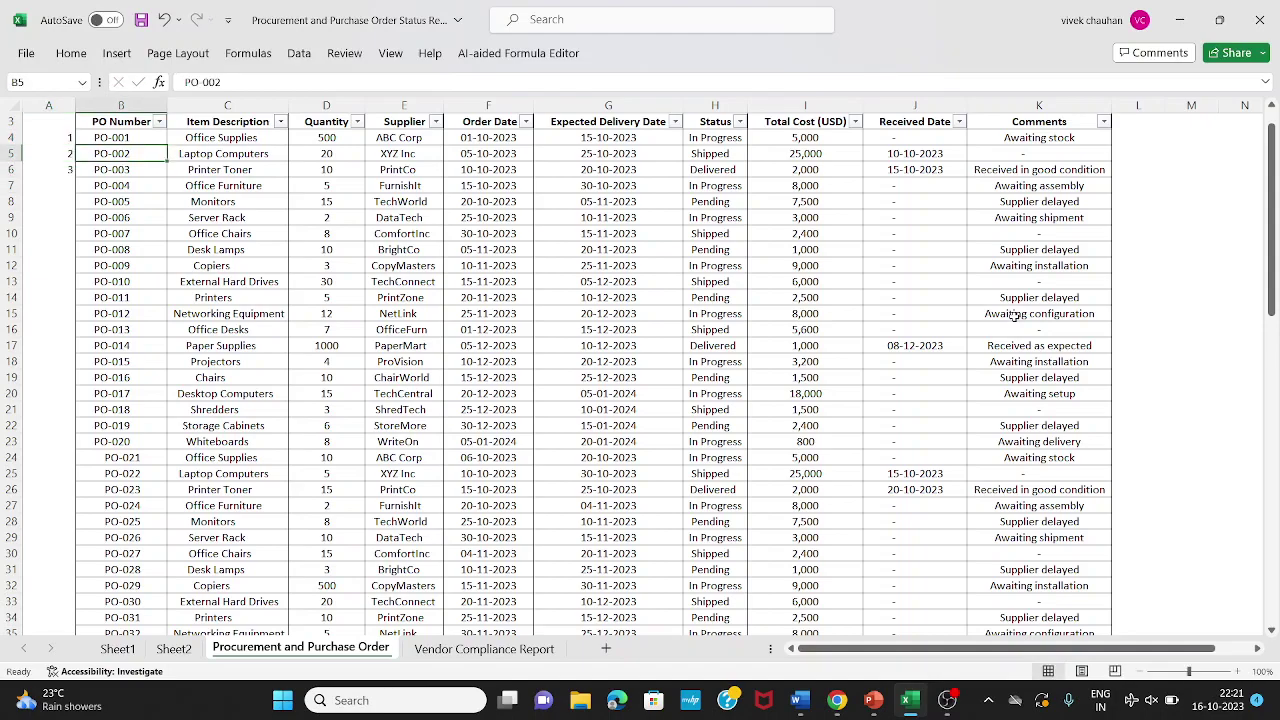
pyautogui.hotkey('ctrl', 'Down')
pyautogui.hotkey('ctrl', 'Left')
pyautogui.hotkey('ctrl', 'Up')
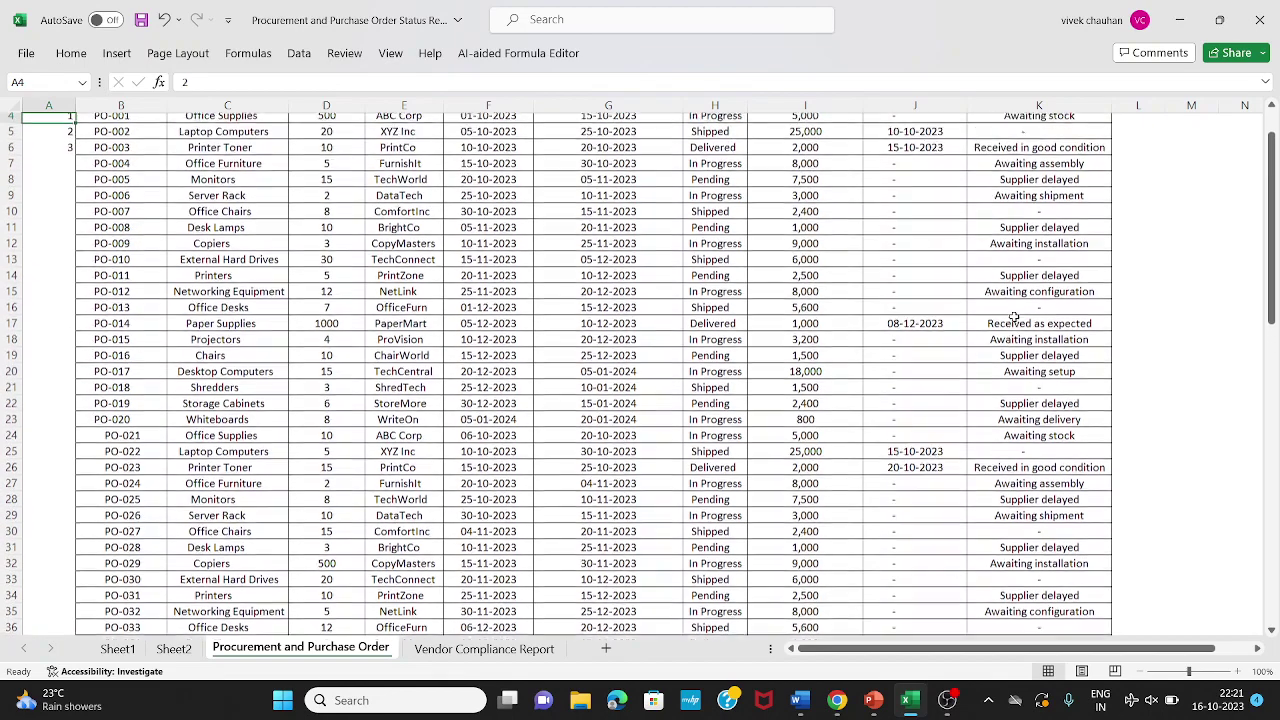
pyautogui.press('Up')
pyautogui.hotkey('shift', 'Down')
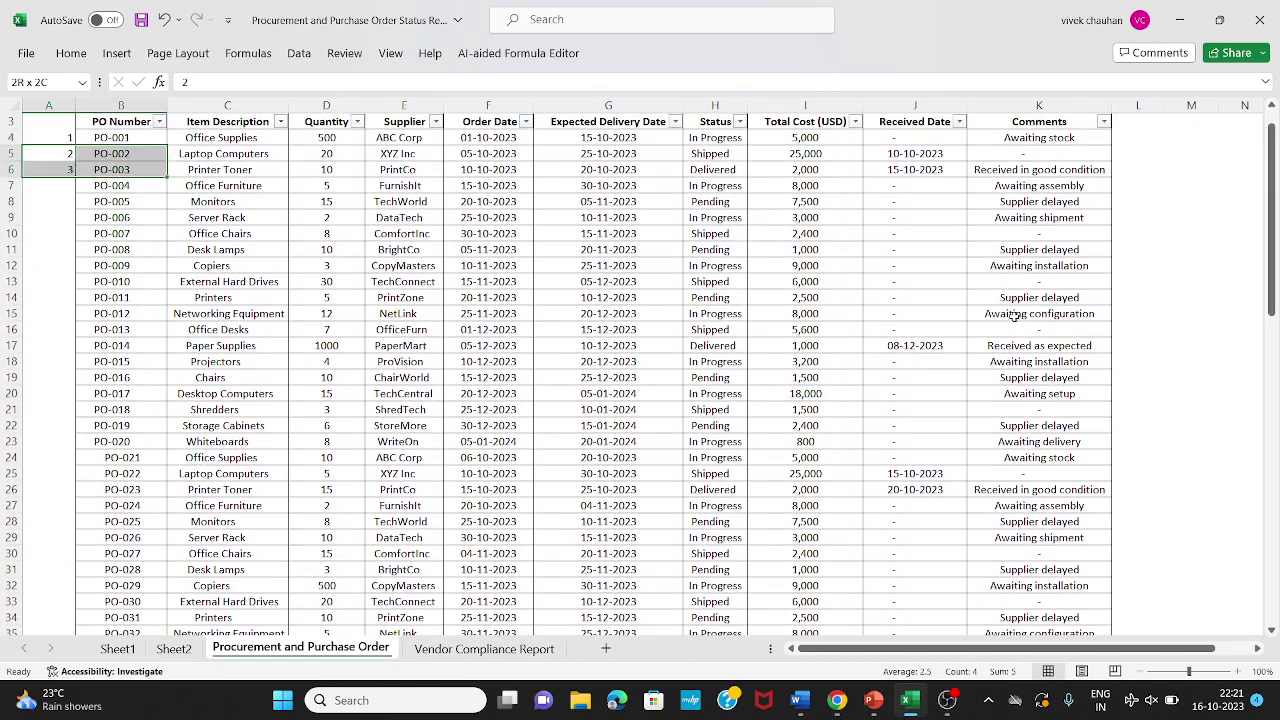
pyautogui.press('Delete')
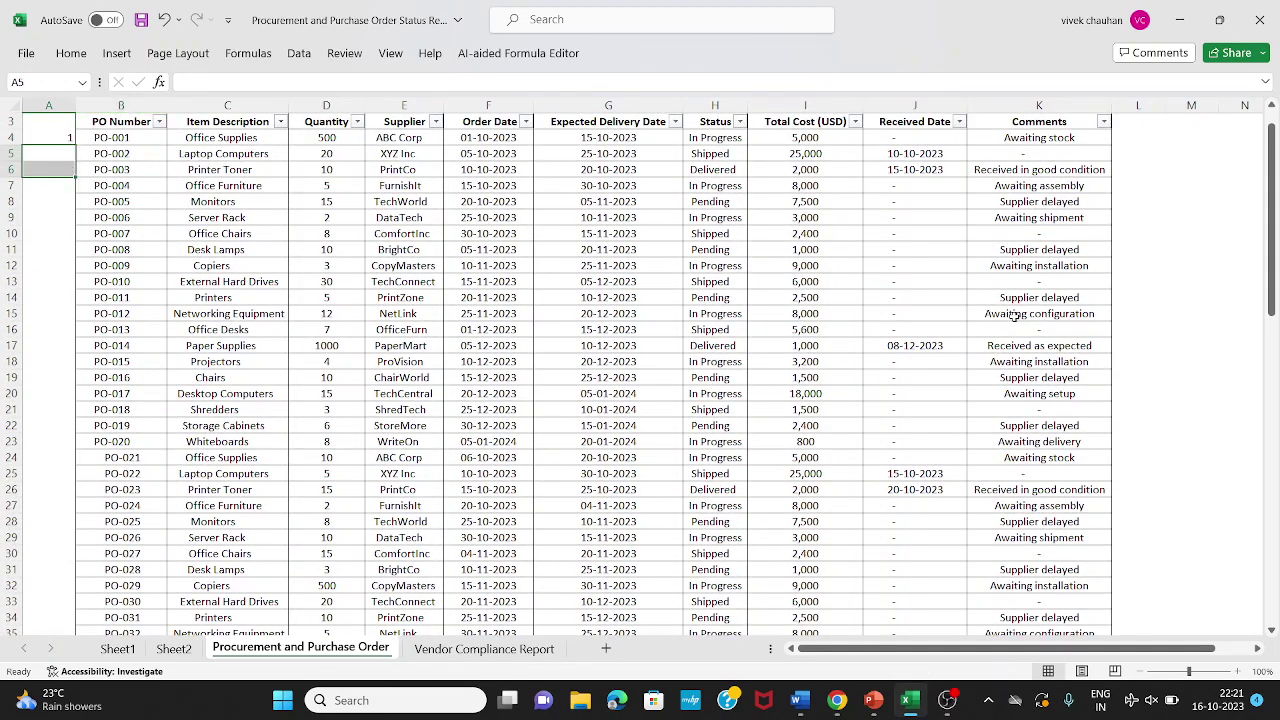
# Enter the formula =A4+1 in A5 to number the second order.
pyautogui.hotkey('shift', 'Up')
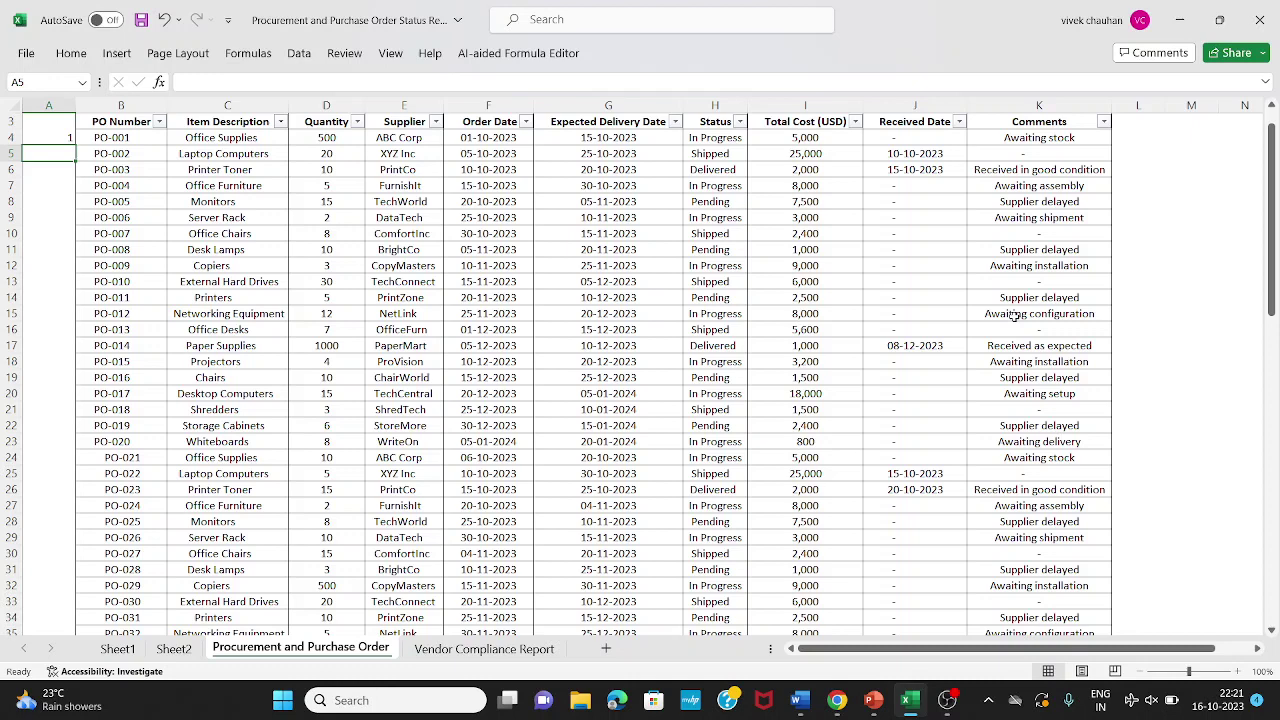
pyautogui.write('=')
pyautogui.press('Up')
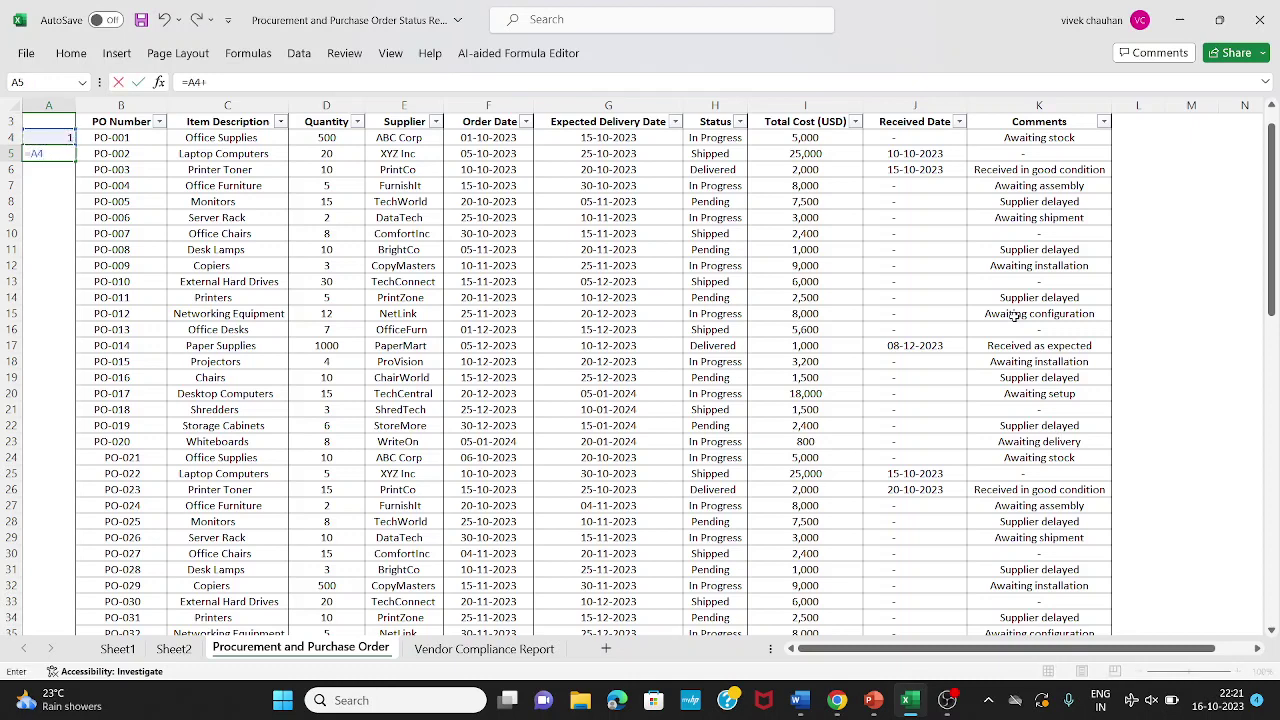
pyautogui.press('Return')
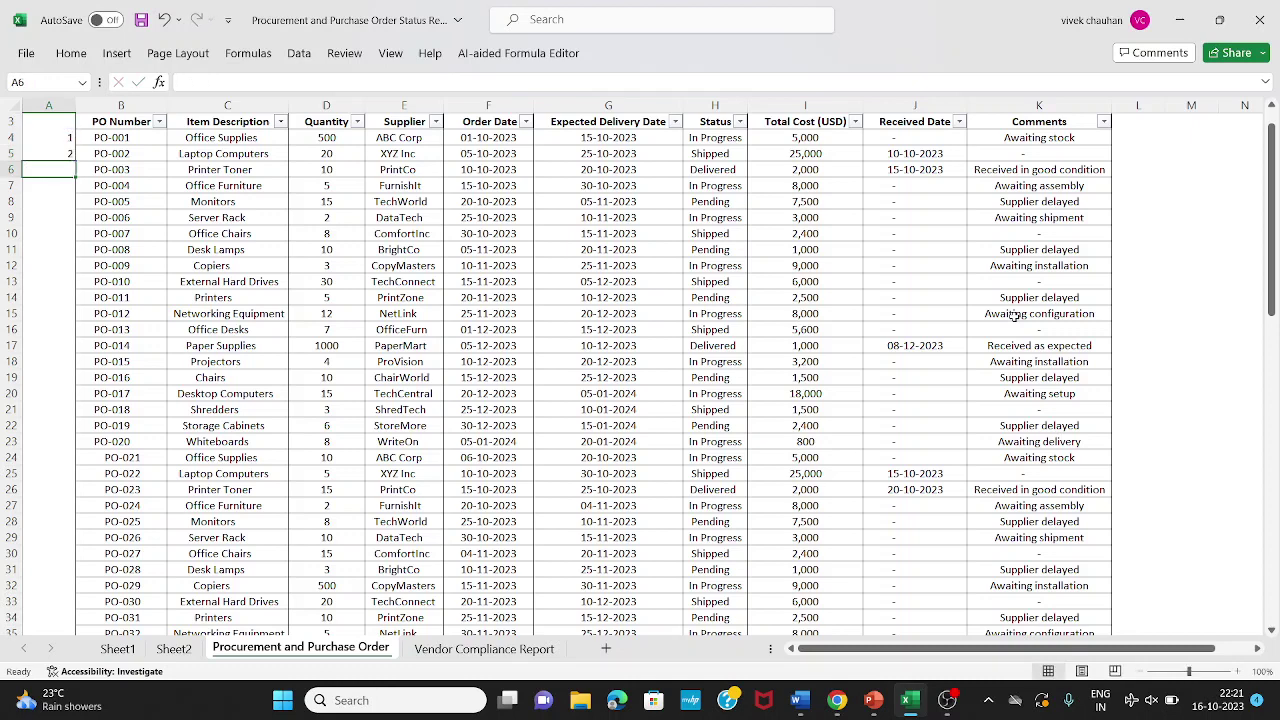
# Copy the numbering formula from A5 down column A, from A6 to the order table's last row.
pyautogui.press('Up')
pyautogui.hotkey('ctrl', 'c')
pyautogui.press('Down')
pyautogui.hotkey('shift', 'Down')
pyautogui.hotkey('shift', 'Down')
pyautogui.hotkey('shift', 'Down')
pyautogui.hotkey('shift', 'Down')
pyautogui.hotkey('shift', 'Down')
pyautogui.hotkey('shift', 'Down')
pyautogui.hotkey('shift', 'Down')
pyautogui.hotkey('shift', 'Down')
pyautogui.hotkey('shift', 'Down')
pyautogui.hotkey('shift', 'Down')
pyautogui.hotkey('shift', 'Down')
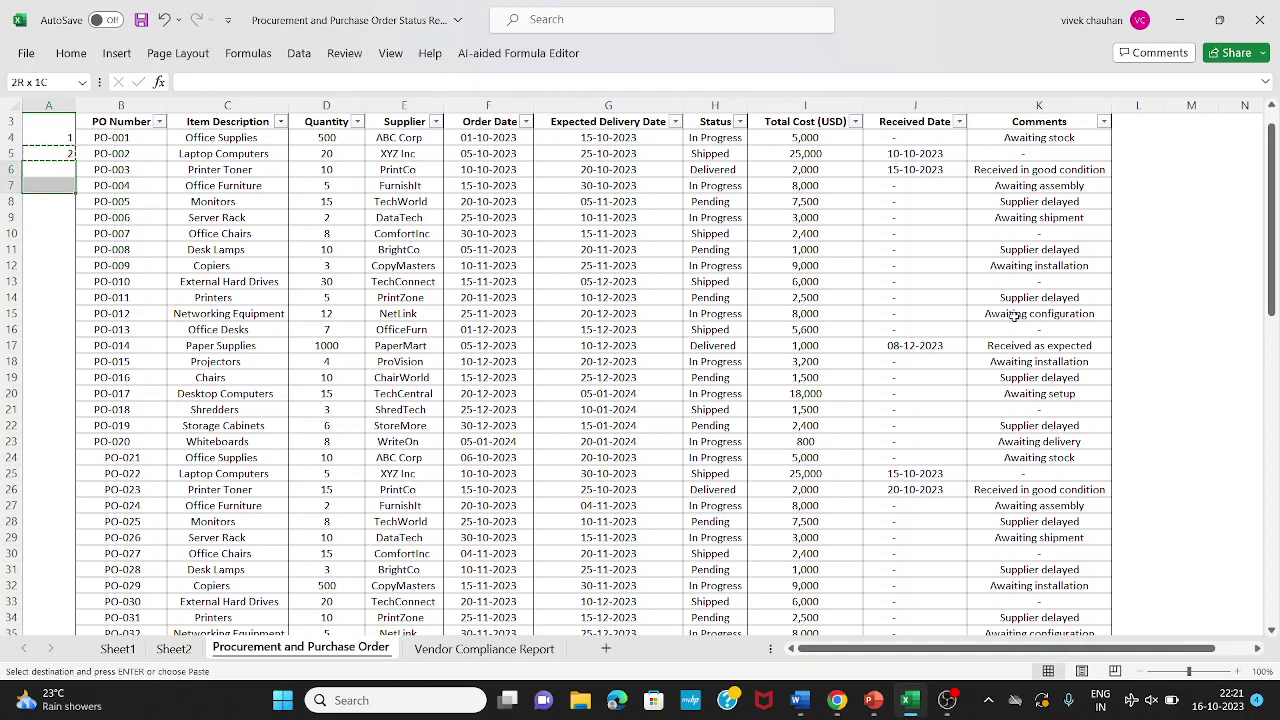
pyautogui.hotkey('shift', 'Down')
pyautogui.hotkey('shift', 'Down')
pyautogui.hotkey('shift', 'Down')
pyautogui.hotkey('shift', 'Down')
pyautogui.hotkey('shift', 'Down')
pyautogui.hotkey('shift', 'Down')
pyautogui.hotkey('shift', 'Down')
pyautogui.hotkey('shift', 'Down')
pyautogui.hotkey('shift', 'Down')
pyautogui.hotkey('shift', 'Down')
pyautogui.hotkey('shift', 'Down')
pyautogui.hotkey('shift', 'Down')
pyautogui.hotkey('shift', 'Down')
pyautogui.hotkey('shift', 'Down')
pyautogui.hotkey('shift', 'Down')
pyautogui.hotkey('shift', 'Down')
pyautogui.hotkey('shift', 'Down')
pyautogui.hotkey('shift', 'Down')
pyautogui.hotkey('shift', 'Down')
pyautogui.hotkey('shift', 'Down')
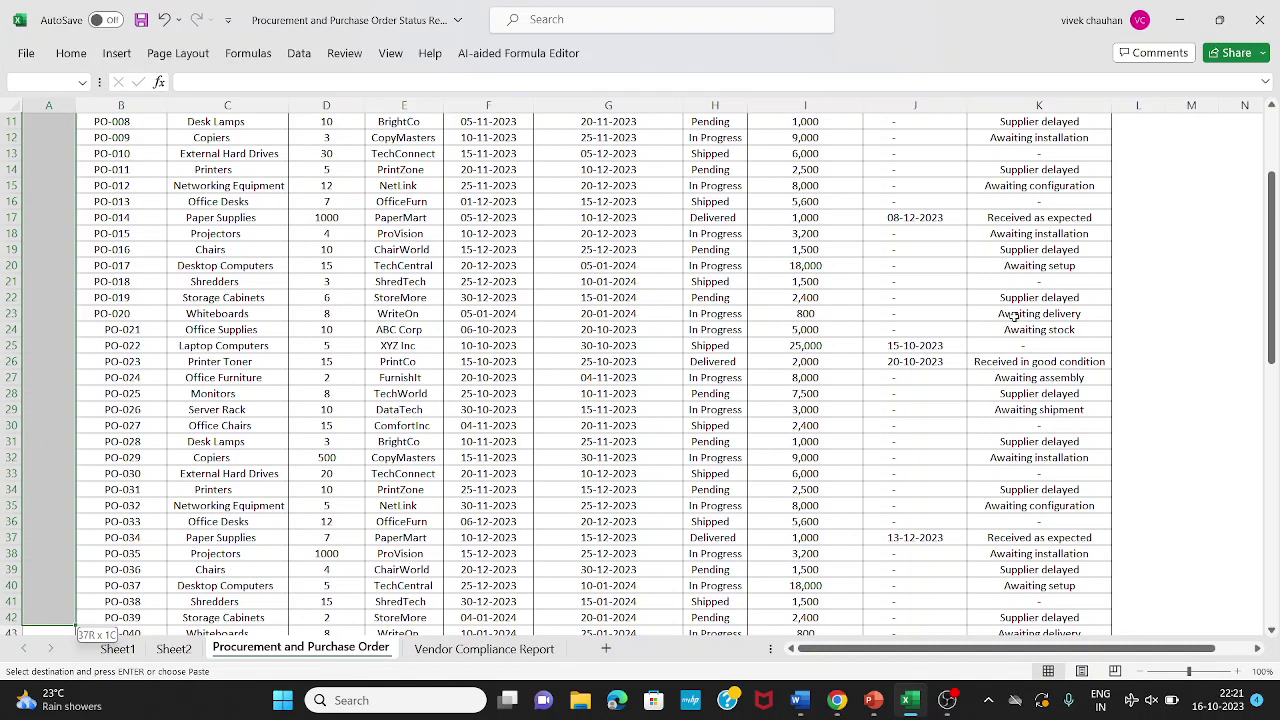
pyautogui.hotkey('shift', 'Up')
pyautogui.hotkey('shift', 'Up')
pyautogui.hotkey('shift', 'Up')
pyautogui.hotkey('shift', 'Up')
pyautogui.hotkey('shift', 'Up')
pyautogui.press('Return')
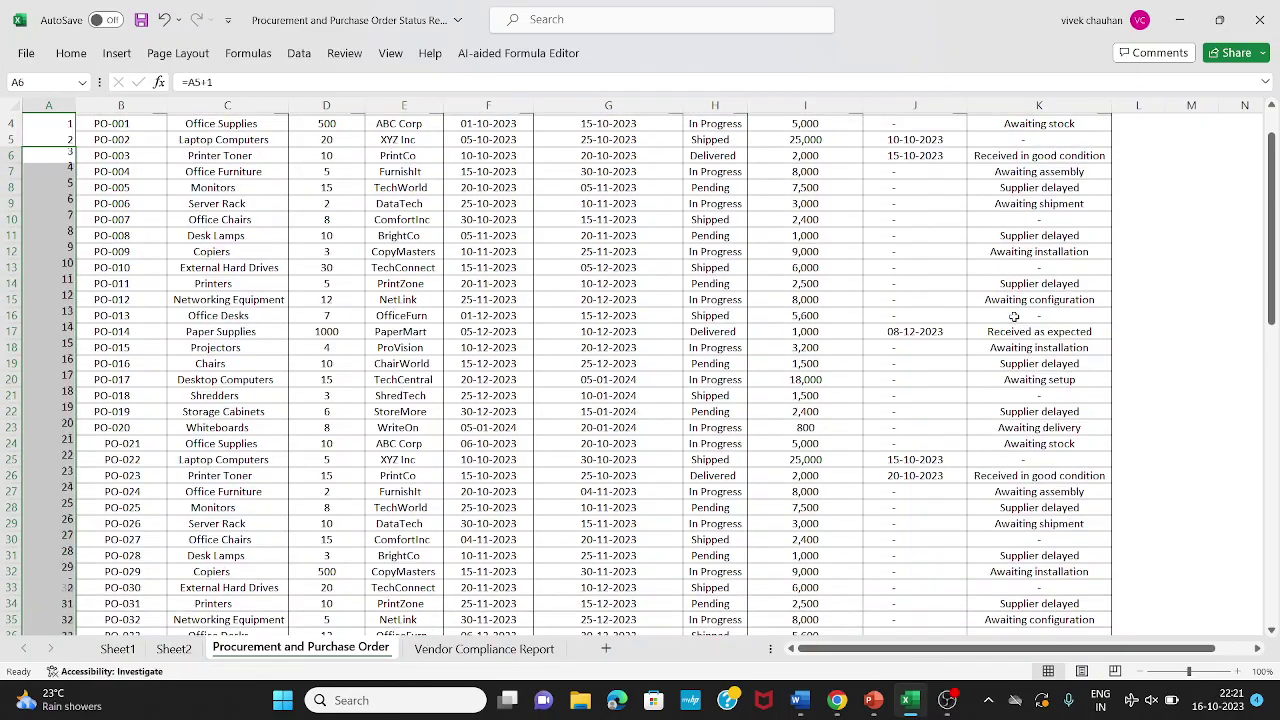
# Fill the numbering formula from A45 down into A46 and A47, below the order table.
pyautogui.hotkey('ctrl', 'Down')
pyautogui.hotkey('shift', 'Down')
pyautogui.hotkey('shift', 'Down')
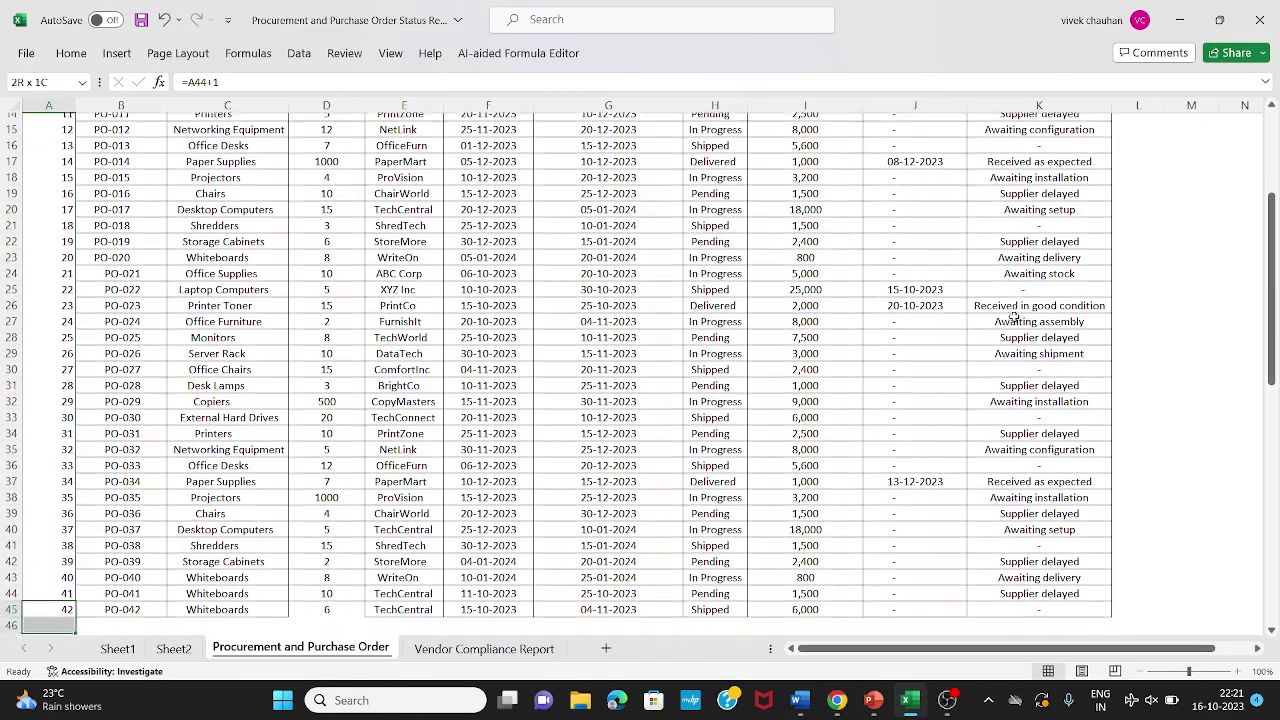
pyautogui.hotkey('ctrl', 'd')
pyautogui.press('Down')
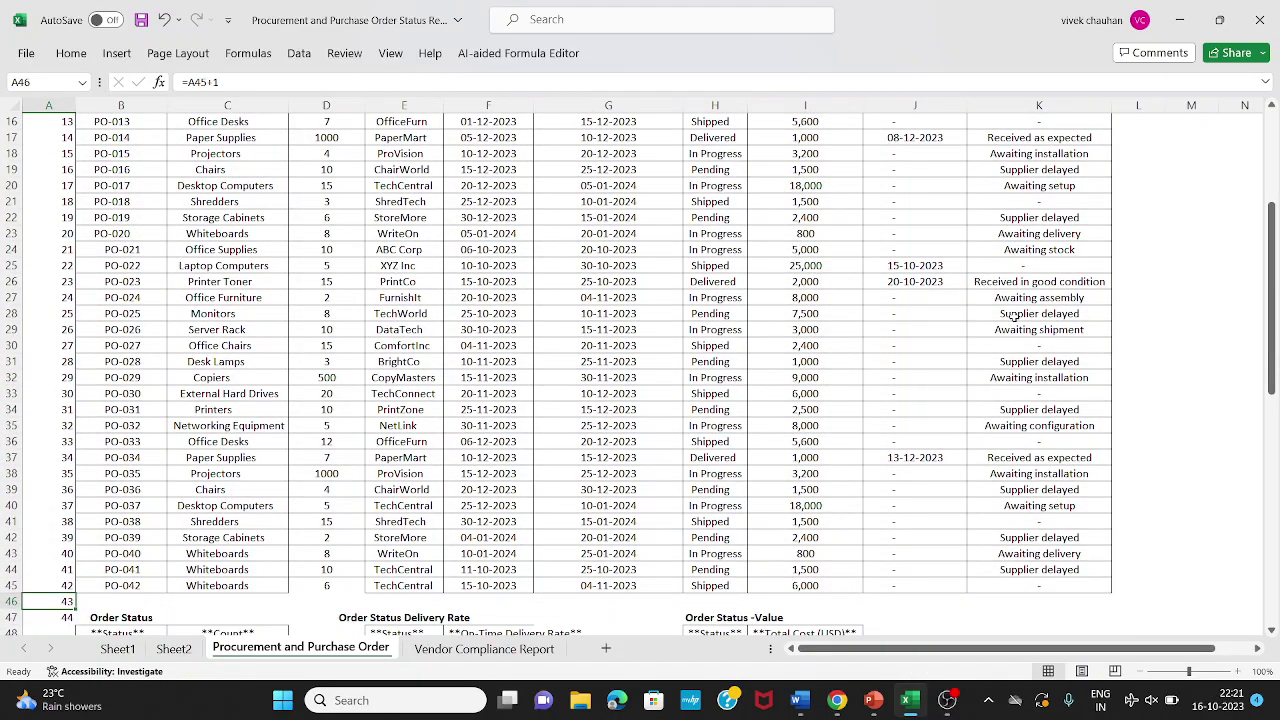
# Undo the extra numbering below the order table and enter the heading Sl. No in A3.
pyautogui.hotkey('ctrl', 'z')
pyautogui.hotkey('ctrl', 'Up')
pyautogui.press('Up')
pyautogui.write('S')
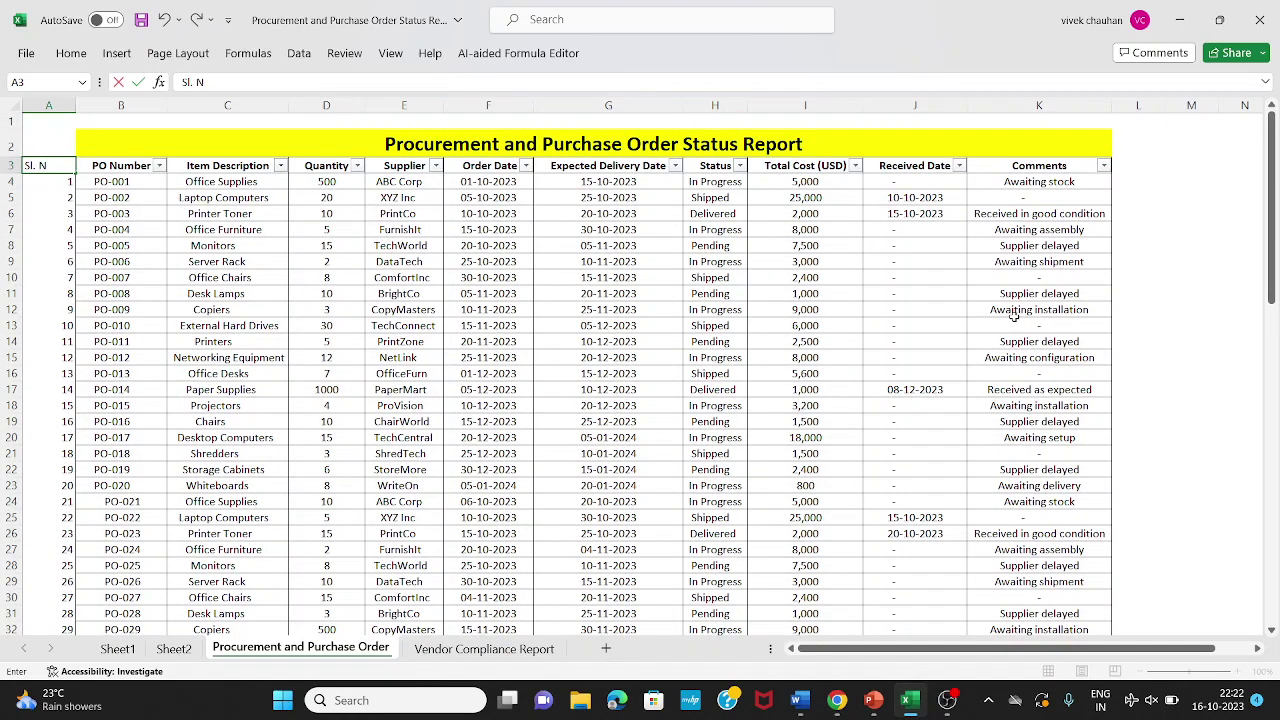
pyautogui.hotkey('ctrl', 'Return')
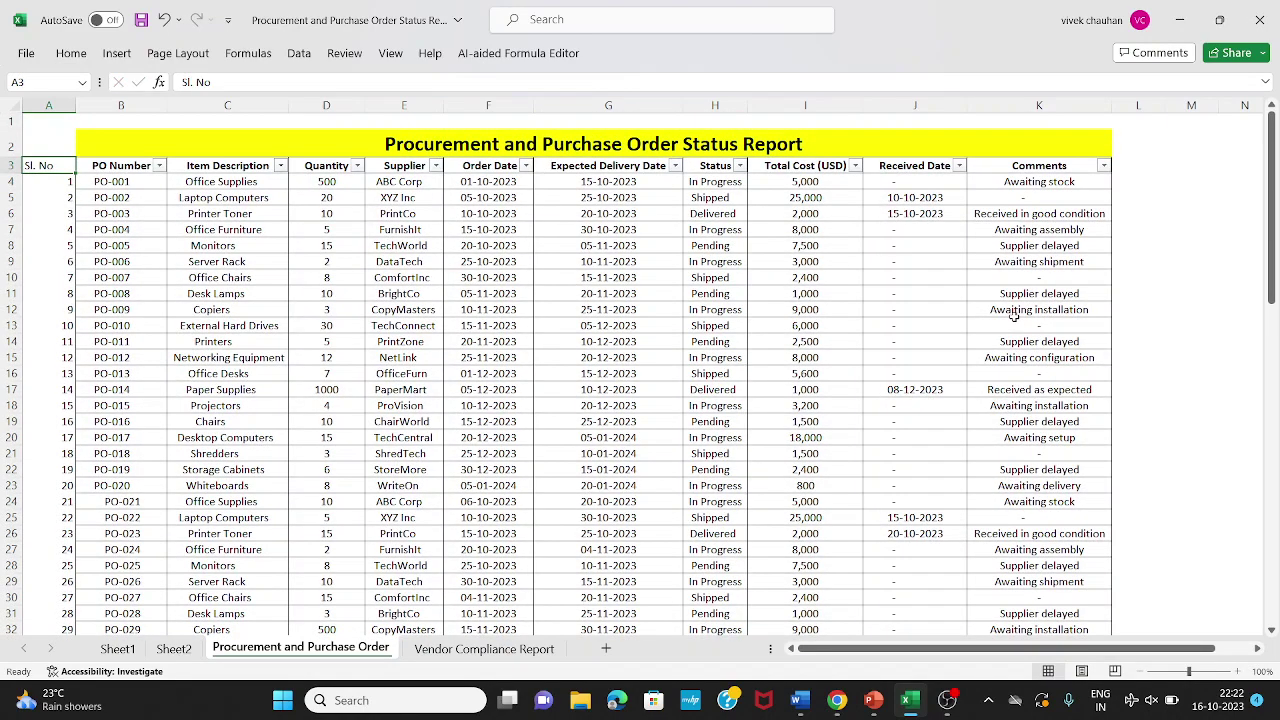
# Select the whole order table, from the Sl. No heading to the last order's comments.
pyautogui.hotkey('shift', 'Right')
pyautogui.hotkey('ctrl', 'shift', 'Right')
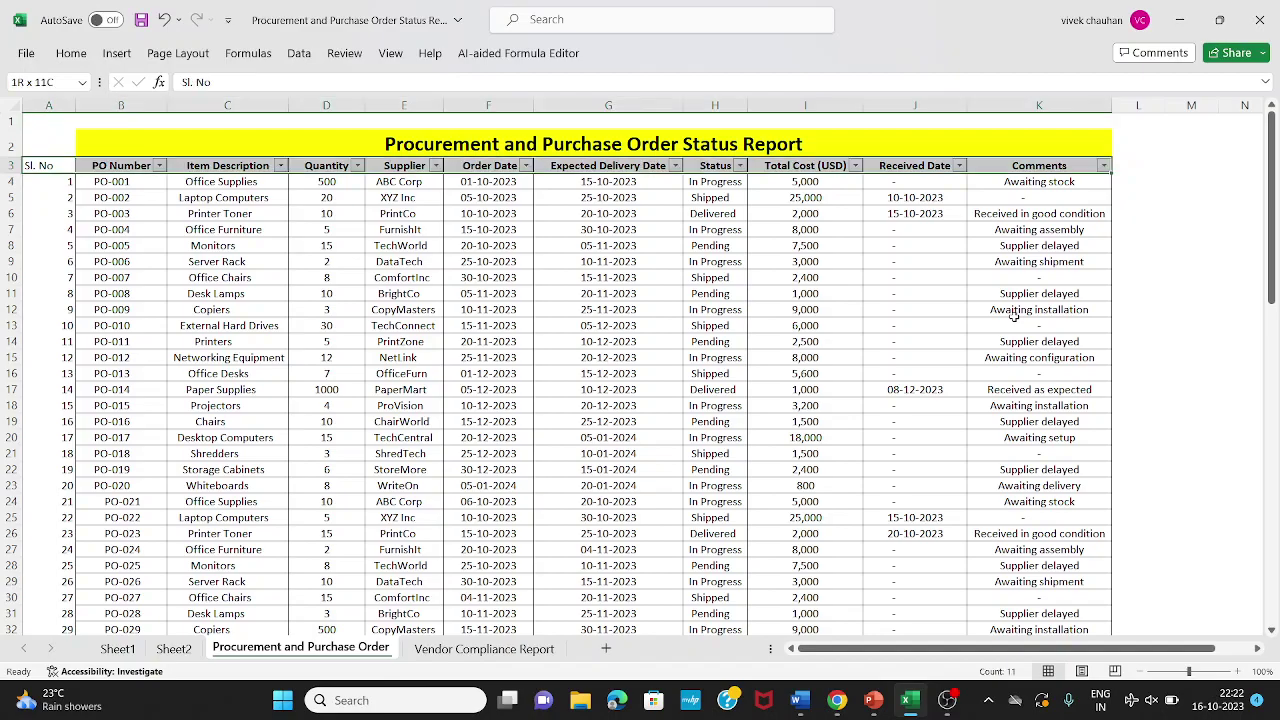
pyautogui.hotkey('ctrl', 'shift', 'Down')
pyautogui.hotkey('alt', 'h')
pyautogui.press('s')
pyautogui.press('f')
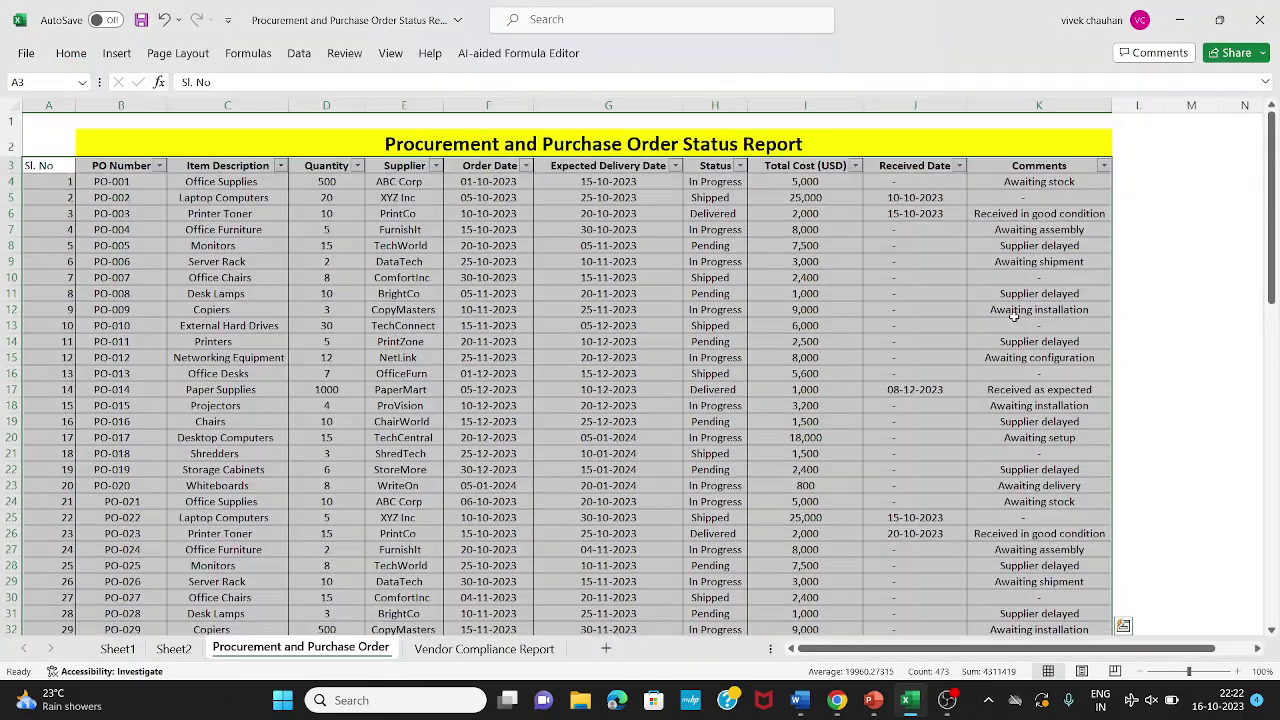
# Move the Order Status rows in B50:C53 up one row so they start at B49.
pyautogui.hotkey('ctrl', 'Down')
pyautogui.press('Down')
pyautogui.press('Down')
pyautogui.scroll(-5, 1013, 318)
pyautogui.press('Down')
pyautogui.press('Down')
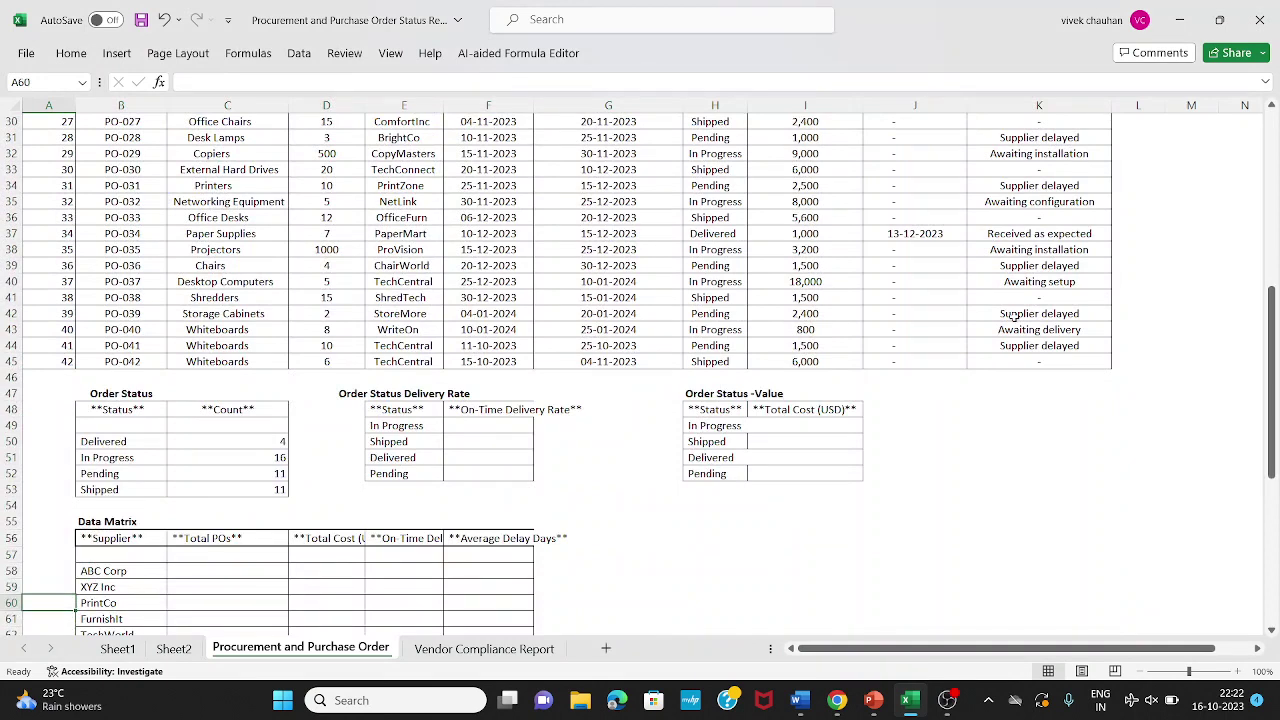
pyautogui.press('Right')
pyautogui.press('Right')
pyautogui.press('Down')
pyautogui.press('Right')
pyautogui.press('Left')
pyautogui.press('Left')
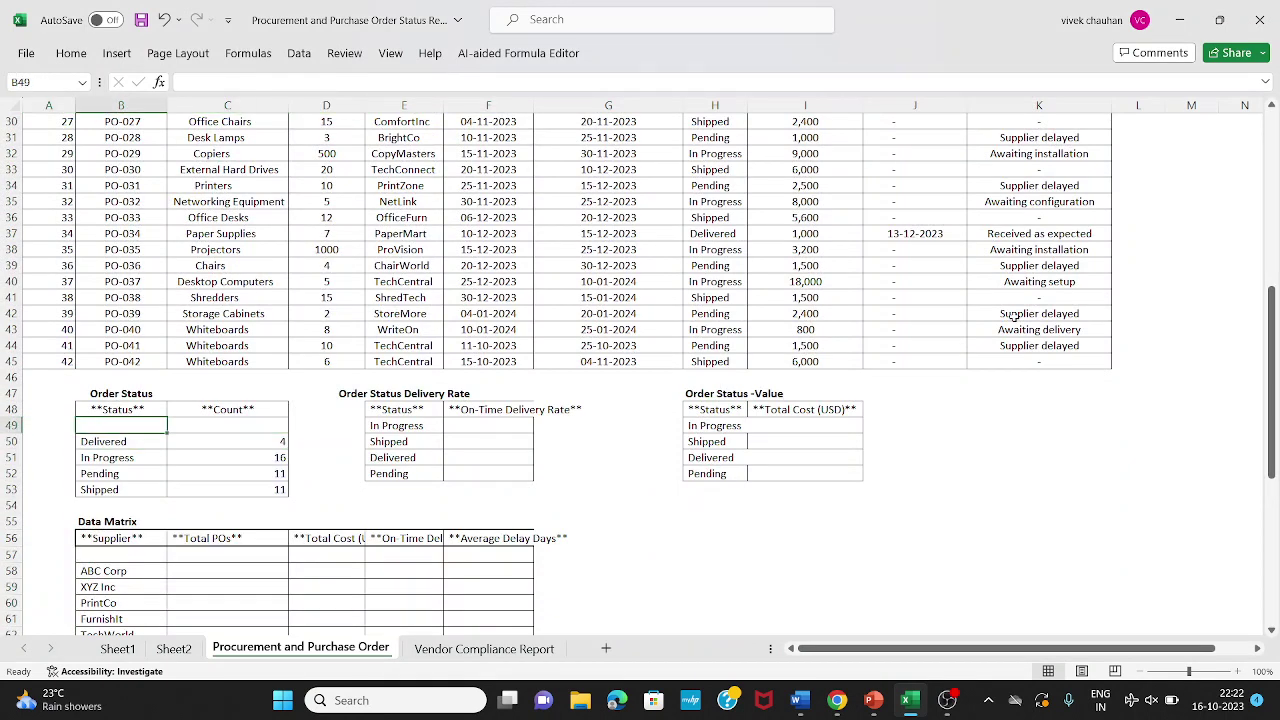
pyautogui.press('Right')
pyautogui.press('Right')
pyautogui.press('Right')
pyautogui.press('Left')
pyautogui.press('Left')
pyautogui.press('Left')
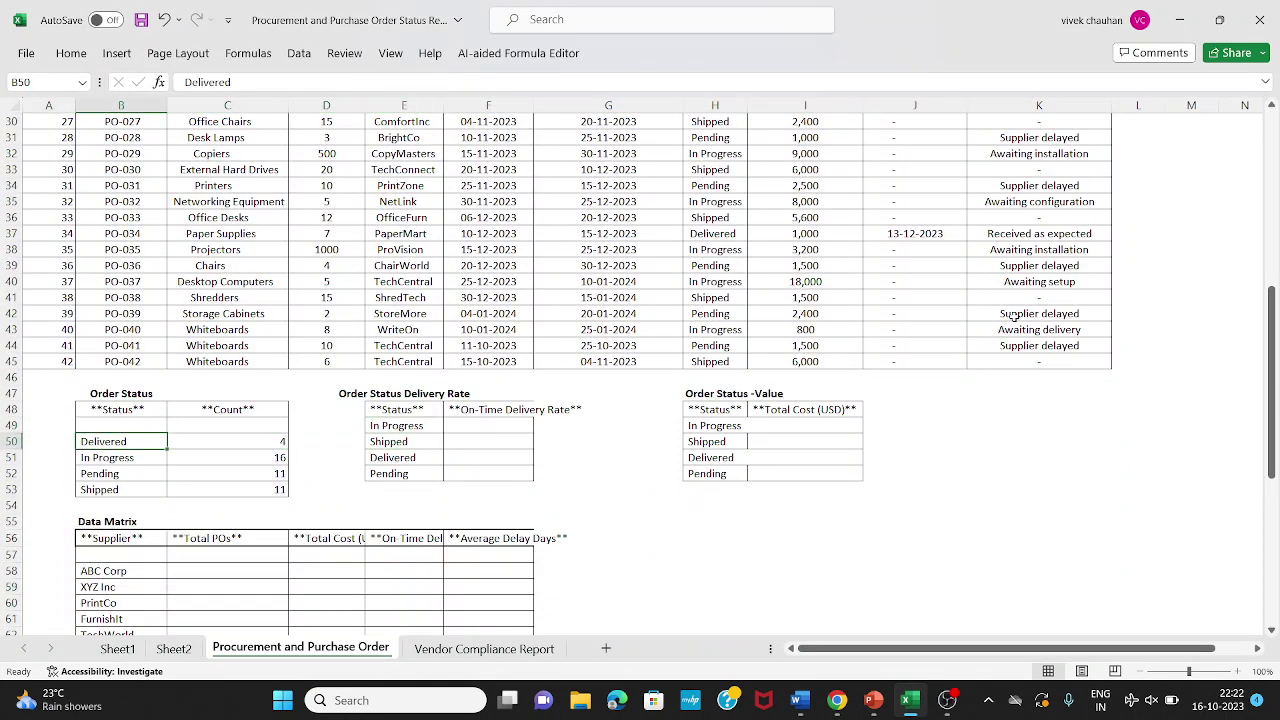
pyautogui.hotkey('shift', 'Right')
pyautogui.hotkey('shift', 'Down')
pyautogui.hotkey('shift', 'Down')
pyautogui.hotkey('shift', 'Down')
pyautogui.hotkey('ctrl', 'x')
pyautogui.press('Up')
pyautogui.hotkey('ctrl', 'v')
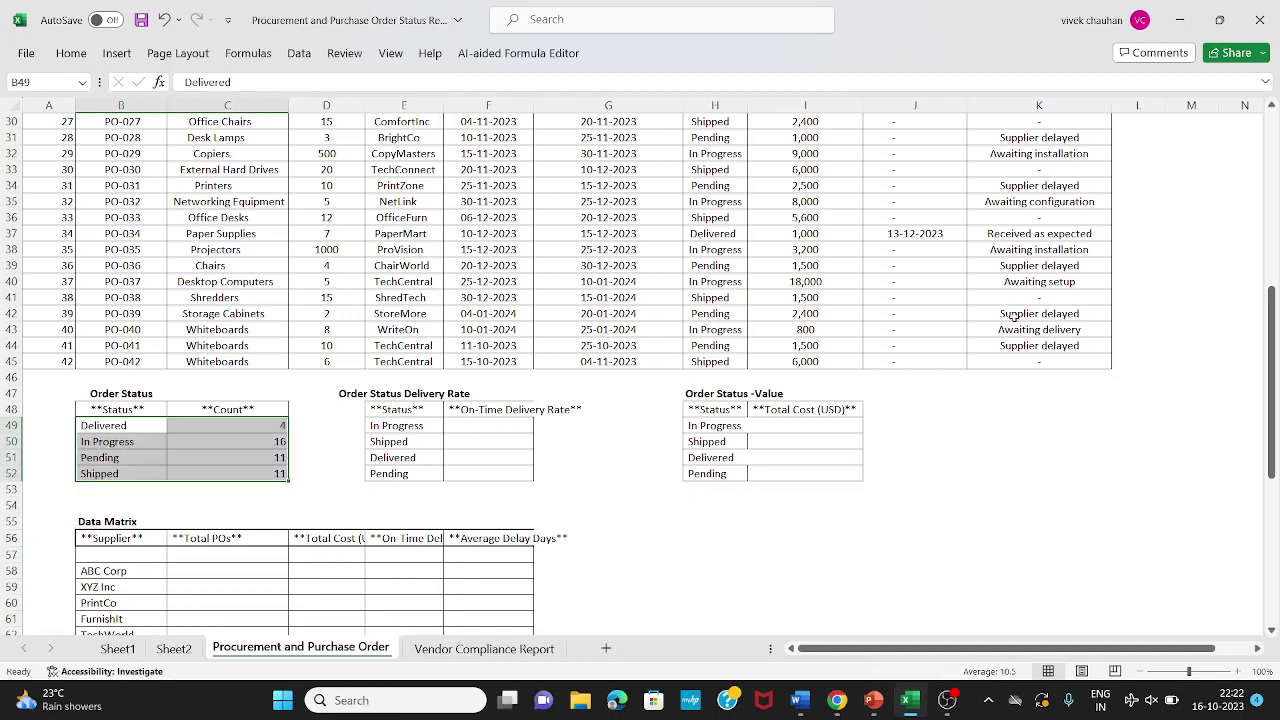
# Add a Total row below Shipped in the Order Status table, summing the counts in C49:C52.
pyautogui.press('Right')
pyautogui.press('Down')
pyautogui.press('Down')
pyautogui.press('Down')
pyautogui.press('Down')
pyautogui.hotkey('alt', '=')
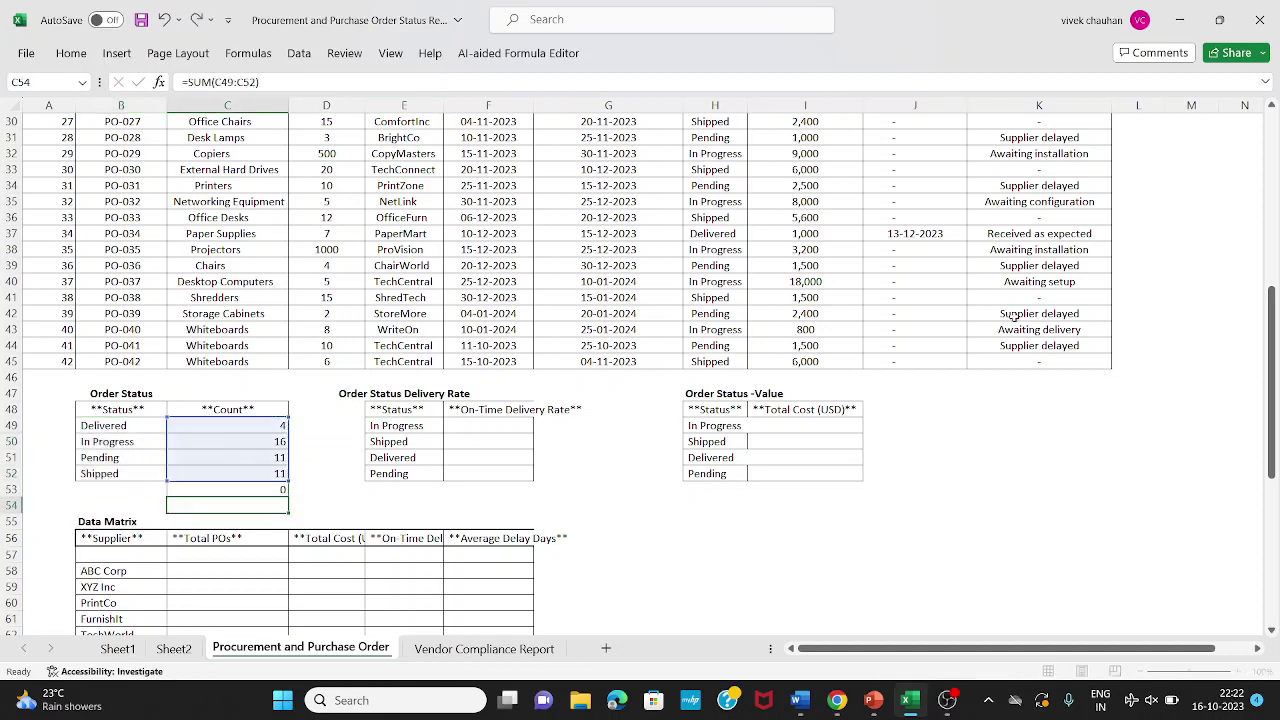
pyautogui.hotkey('ctrl', 'Return')
pyautogui.press('Left')
pyautogui.write('To')
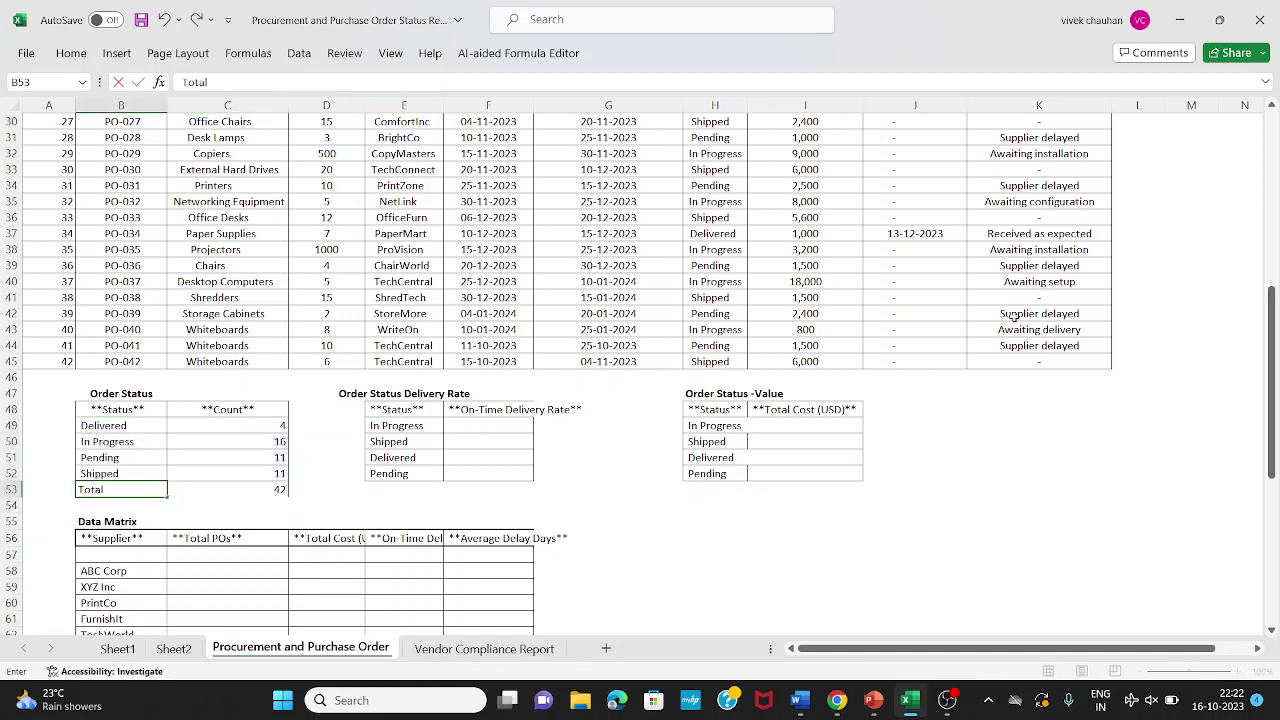
pyautogui.write('tal')
pyautogui.hotkey('ctrl', 'Return')
pyautogui.hotkey('shift', 'Right')
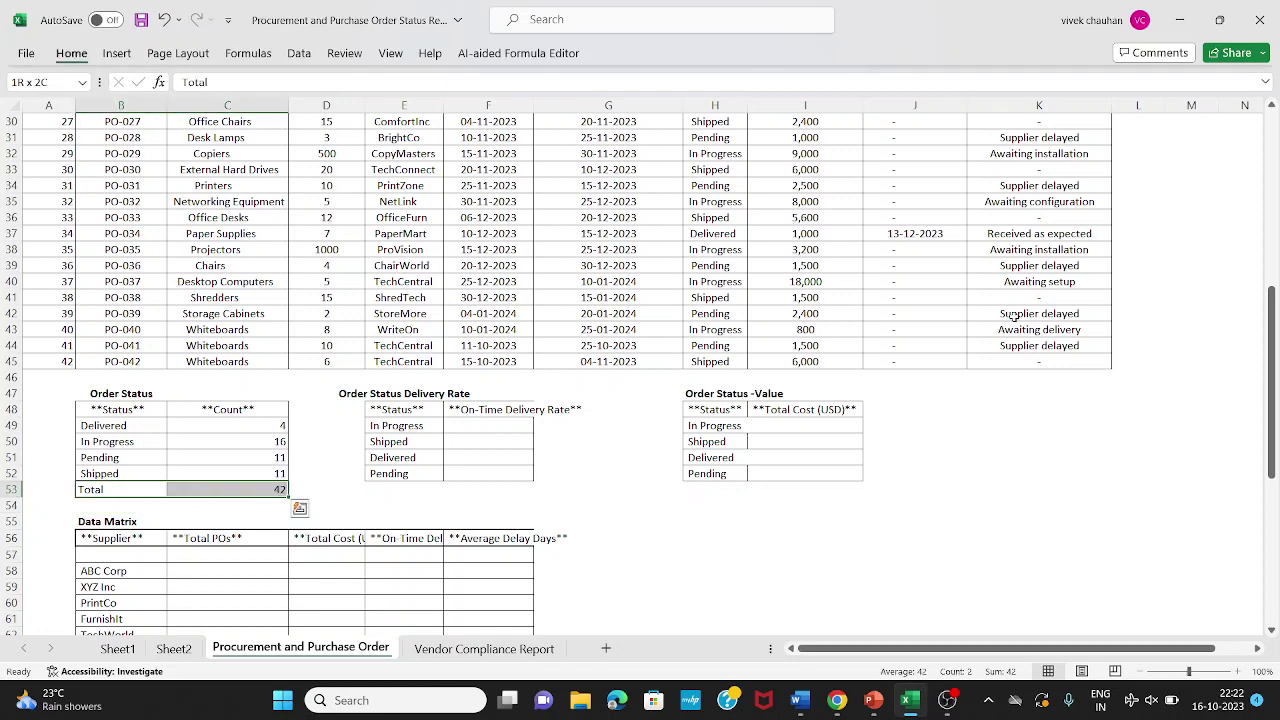
# Left-align the Order Status Delivery Rate title in E47.
pyautogui.press('Right')
pyautogui.press('Right')
pyautogui.press('Right')
pyautogui.press('Right')
pyautogui.press('Up')
pyautogui.press('Up')
pyautogui.press('Up')
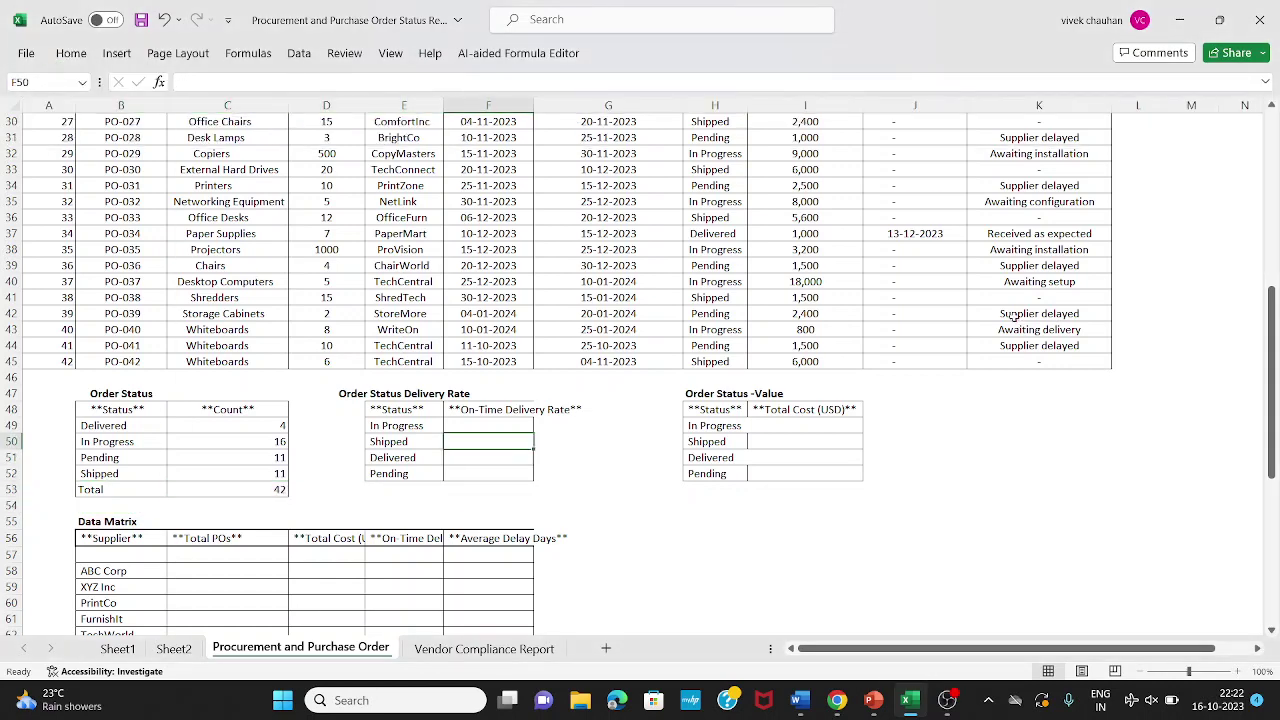
pyautogui.press('Up')
pyautogui.press('Up')
pyautogui.press('Up')
pyautogui.press('Left')
pyautogui.hotkey('alt', 'h')
pyautogui.press('a')
pyautogui.press('l')
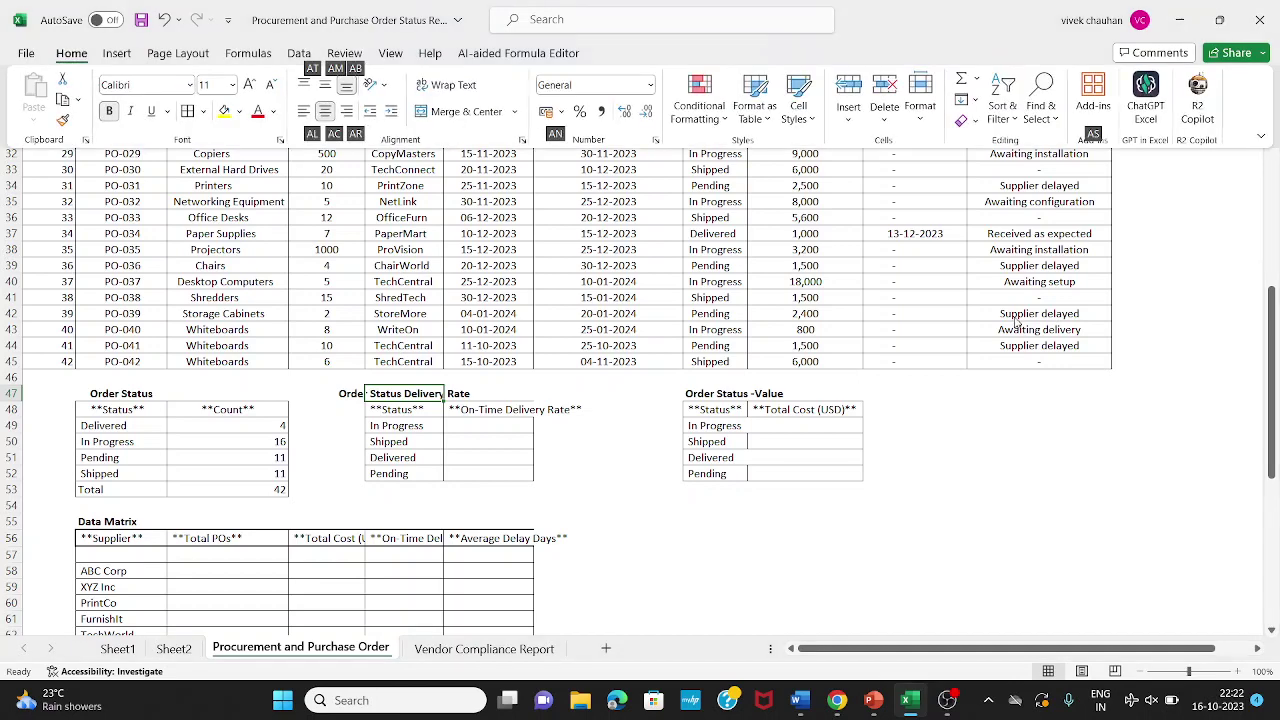
pyautogui.press('F2')
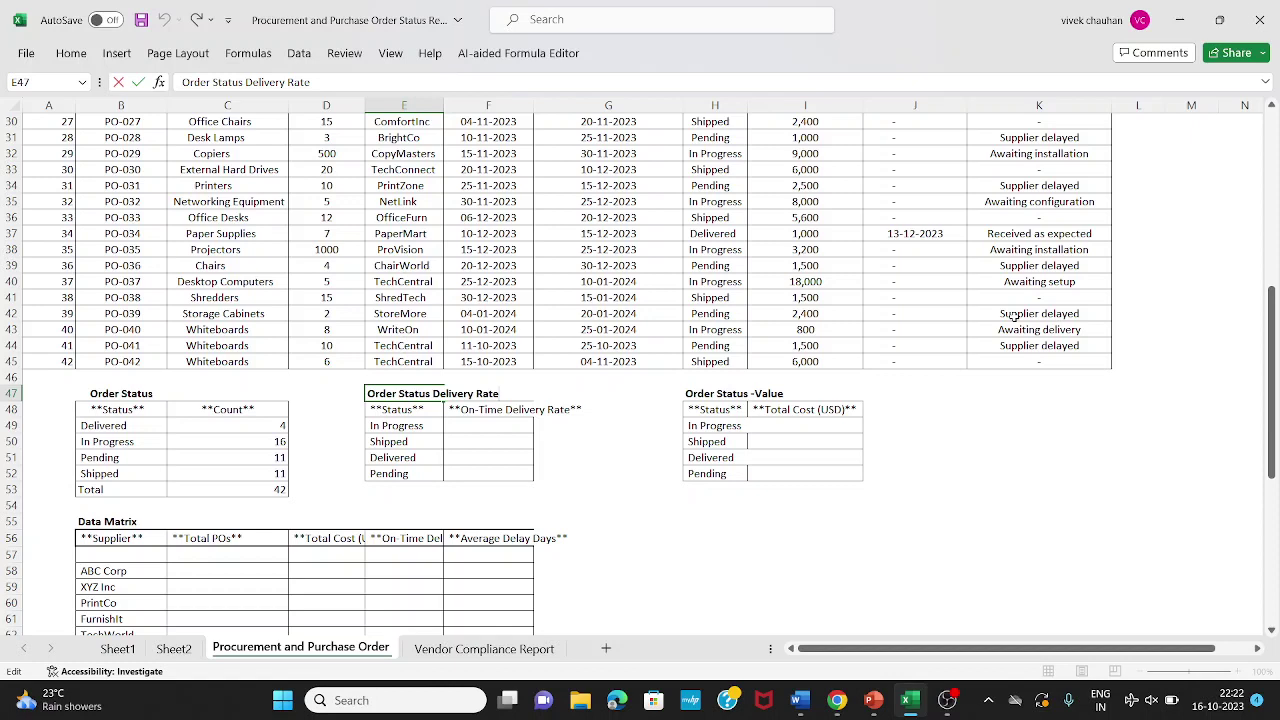
pyautogui.press('Escape')
# Autofit column F to the On-Time Delivery Rate heading in F48.
pyautogui.press('Down')
pyautogui.press('Right')
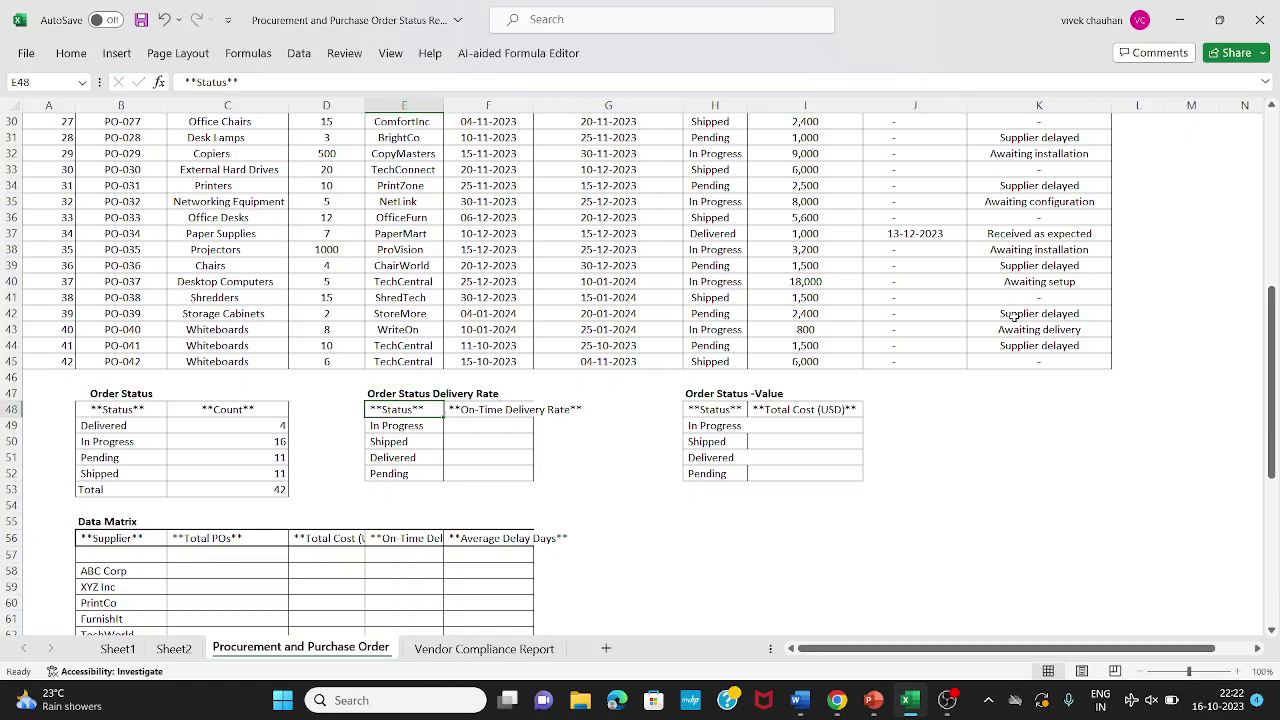
pyautogui.hotkey('alt', 'o')
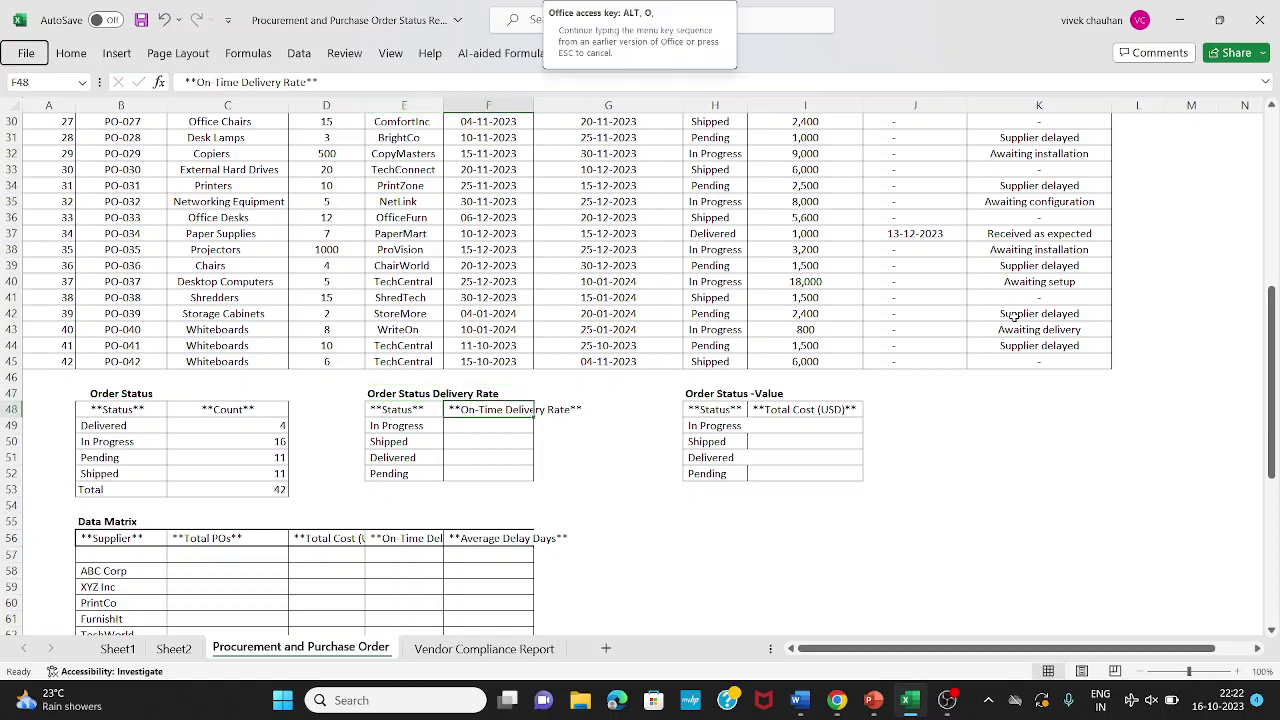
pyautogui.press('c')
pyautogui.press('a')
pyautogui.press('Down')
pyautogui.write('=')
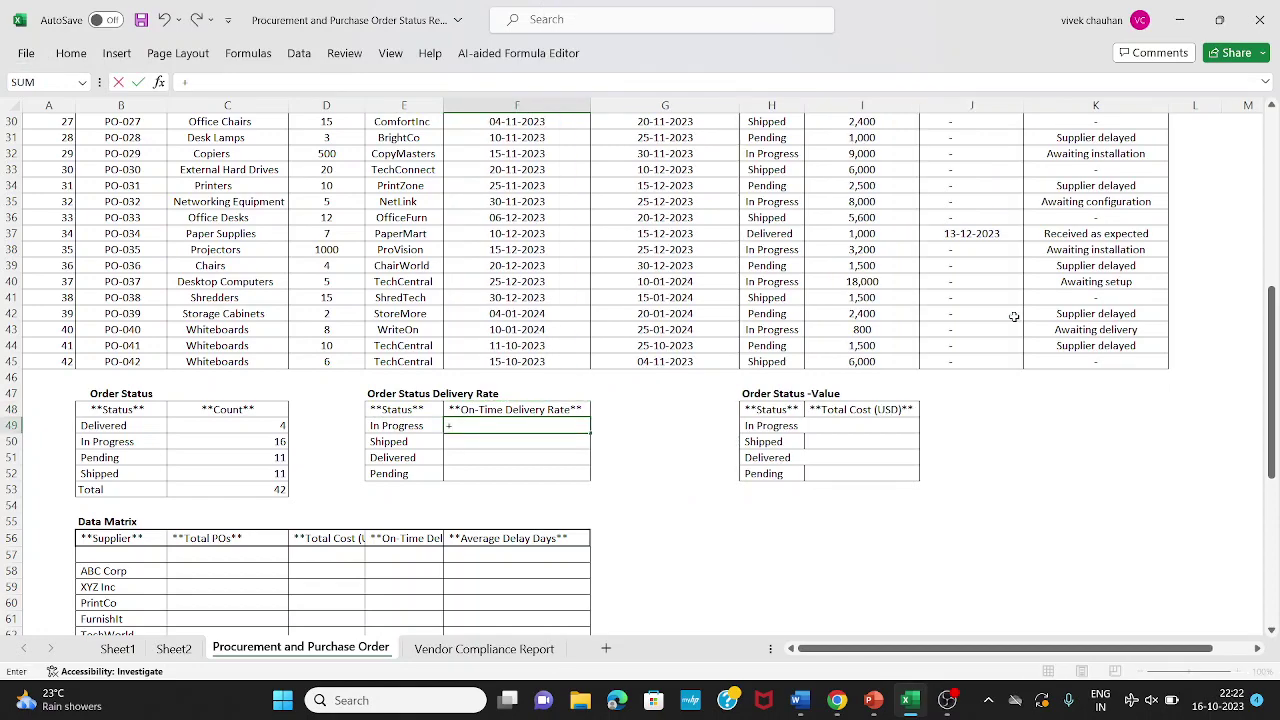
pyautogui.press('Escape')
# Examine the Received Date and Comments columns of the order table.
pyautogui.press('pageup')
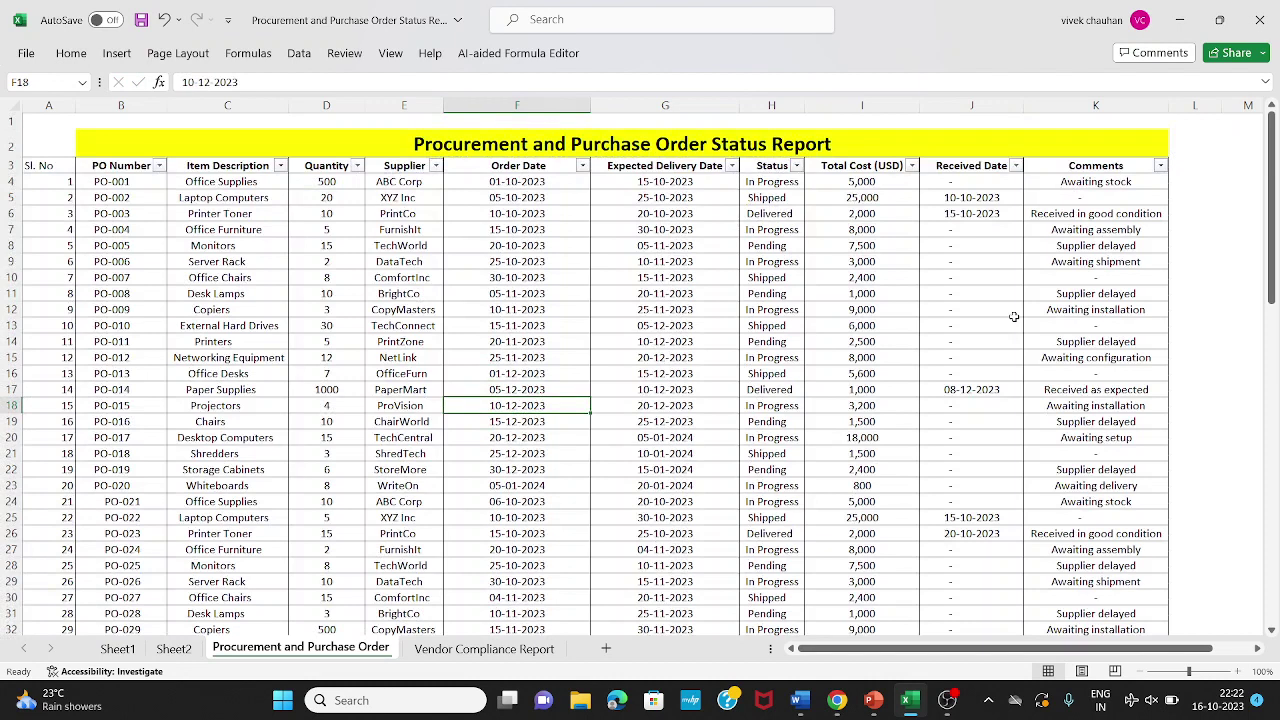
pyautogui.press('Right')
pyautogui.press('Right')
pyautogui.press('Right')
pyautogui.press('Right')
pyautogui.hotkey('ctrl', 'Up')
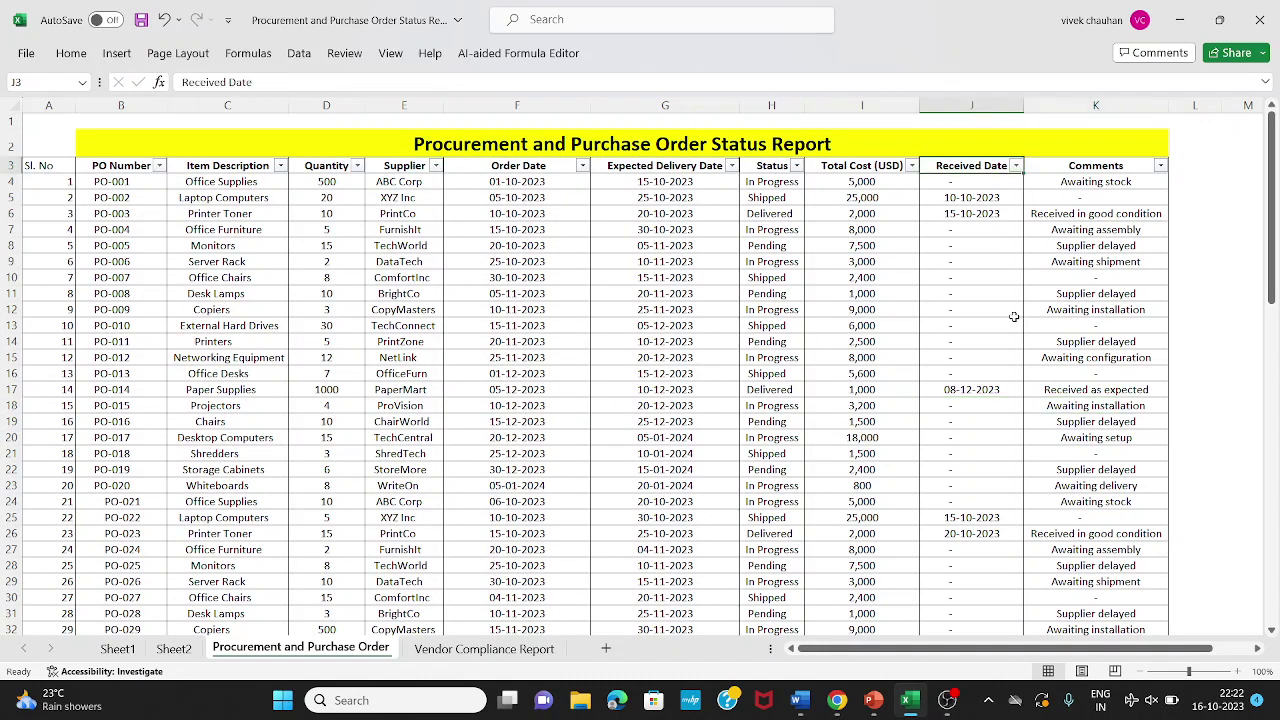
pyautogui.hotkey('alt', 'Down')
pyautogui.press('Escape')
pyautogui.press('Right')
pyautogui.press('Down')
pyautogui.press('Down')
pyautogui.press('Down')
pyautogui.press('Down')
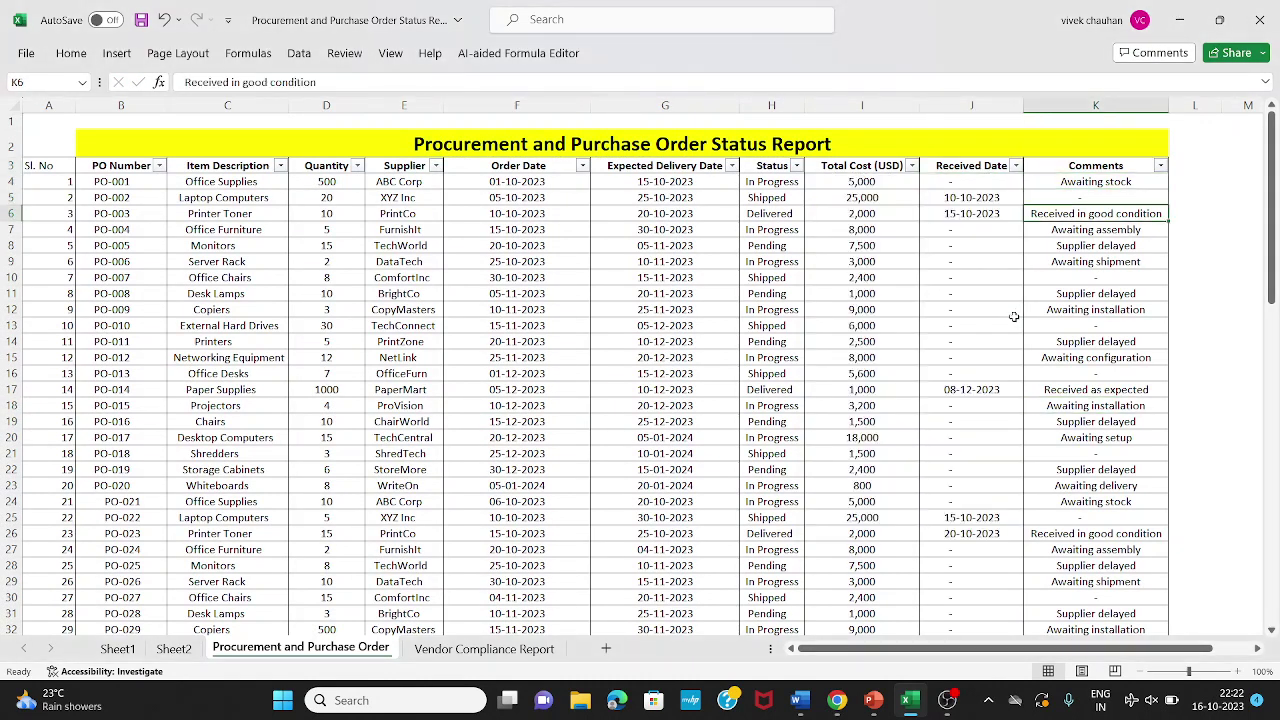
pyautogui.press('pagedown')
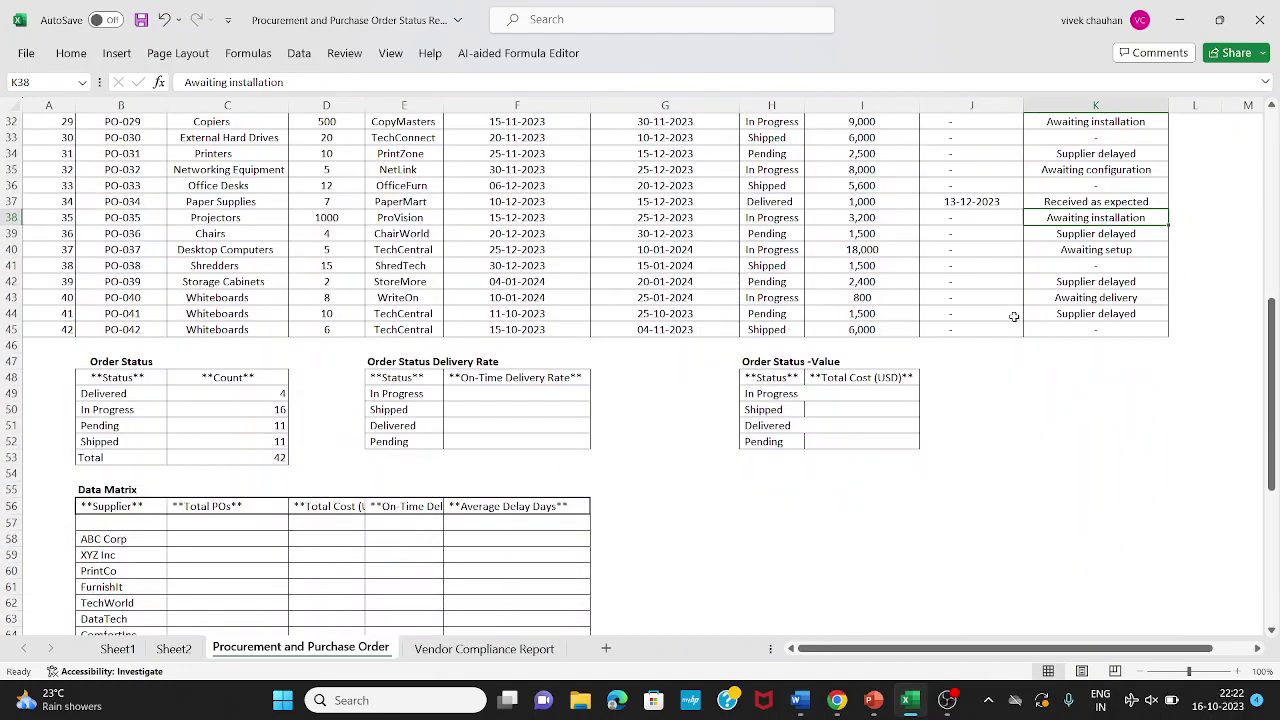
pyautogui.press('Up')
pyautogui.press('Up')
pyautogui.hotkey('ctrl', 'Up')
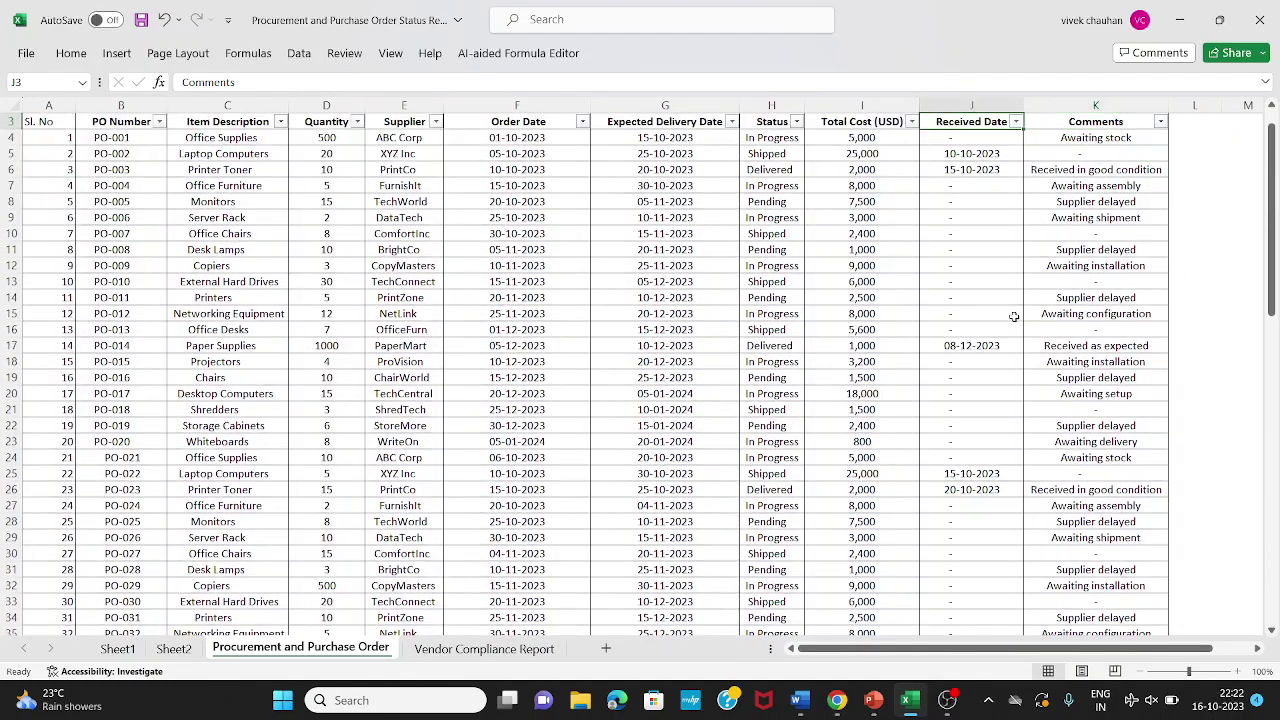
# Filter the order table's Status column to show only Delivered orders.
pyautogui.press('Left')
pyautogui.press('Left')
pyautogui.press('Left')
pyautogui.press('Right')
pyautogui.press('Left')
pyautogui.press('Left')
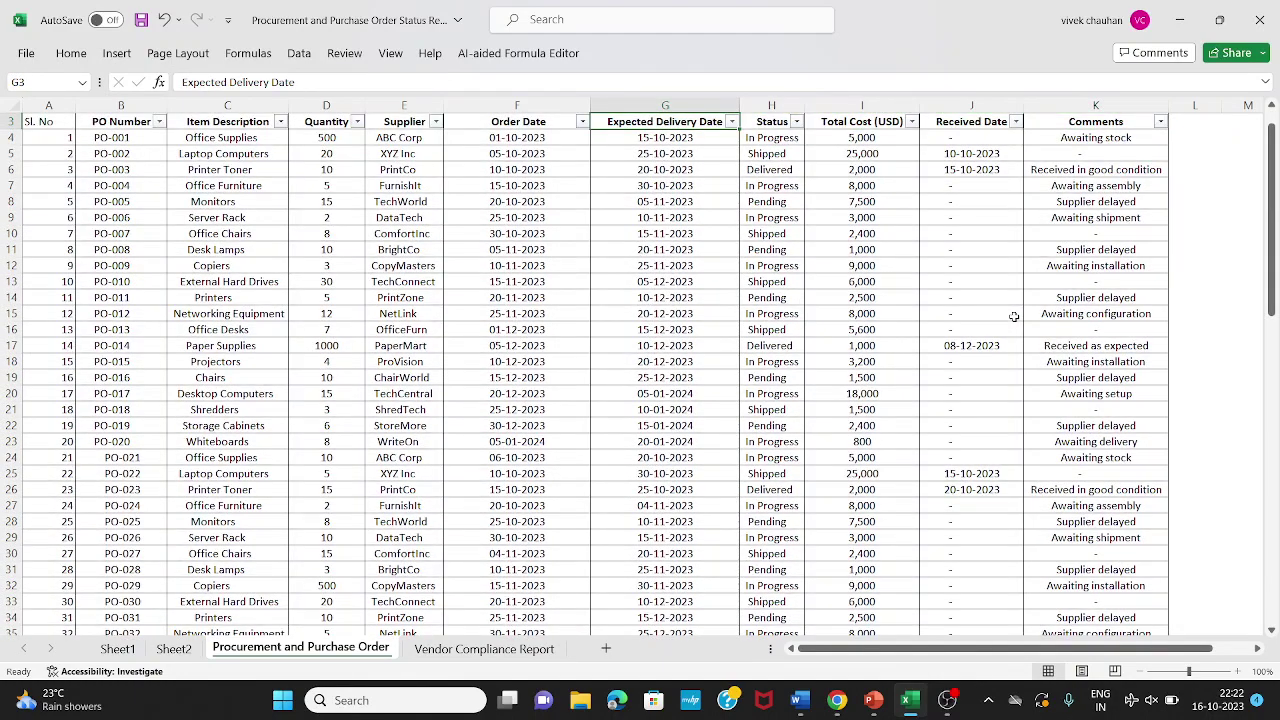
pyautogui.press('Right')
pyautogui.hotkey('alt', 'Down')
pyautogui.press('Down')
pyautogui.press('Down')
pyautogui.press('Down')
pyautogui.press('Down')
pyautogui.press('Down')
pyautogui.press('Down')
pyautogui.press('Down')
pyautogui.press('Down')
pyautogui.press('Down')
pyautogui.press('Down')
pyautogui.press('Up')
pyautogui.press('Up')
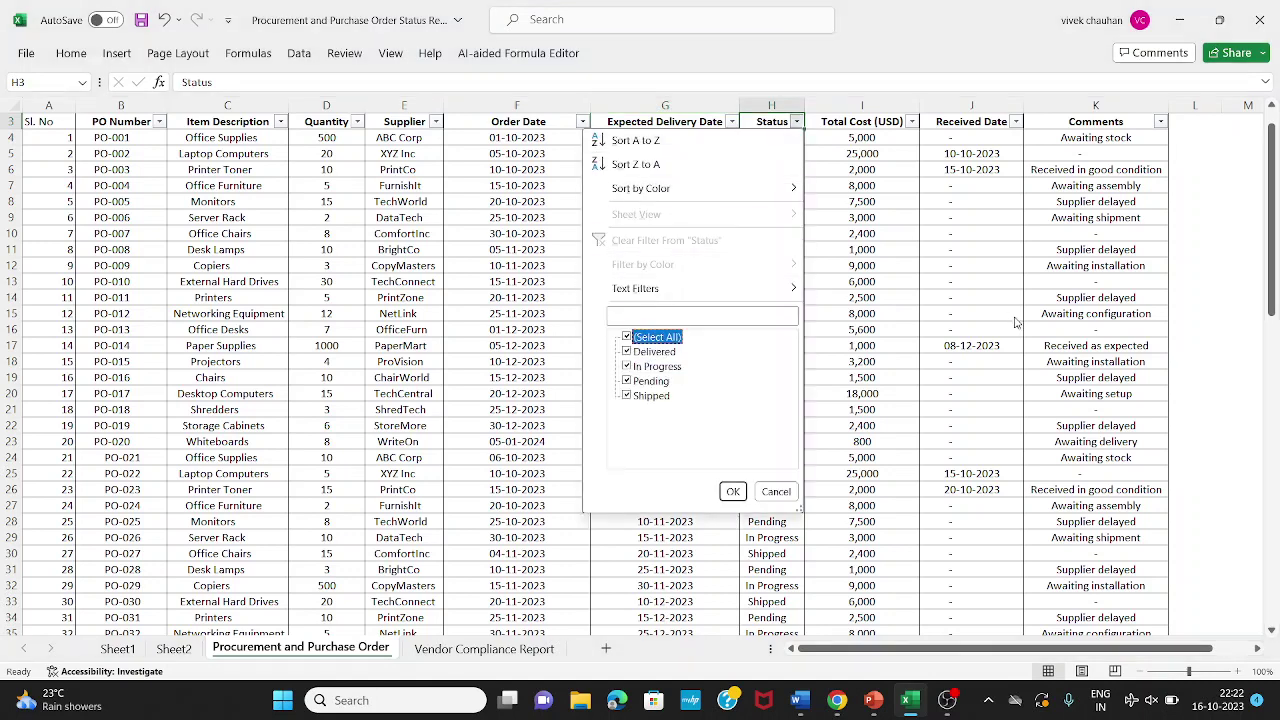
pyautogui.press('space')
pyautogui.press('Down')
pyautogui.press('space')
pyautogui.press('Tab')
pyautogui.press('Return')
# Compare the expected delivery dates with the received dates of the delivered orders.
pyautogui.press('Down')
pyautogui.press('Left')
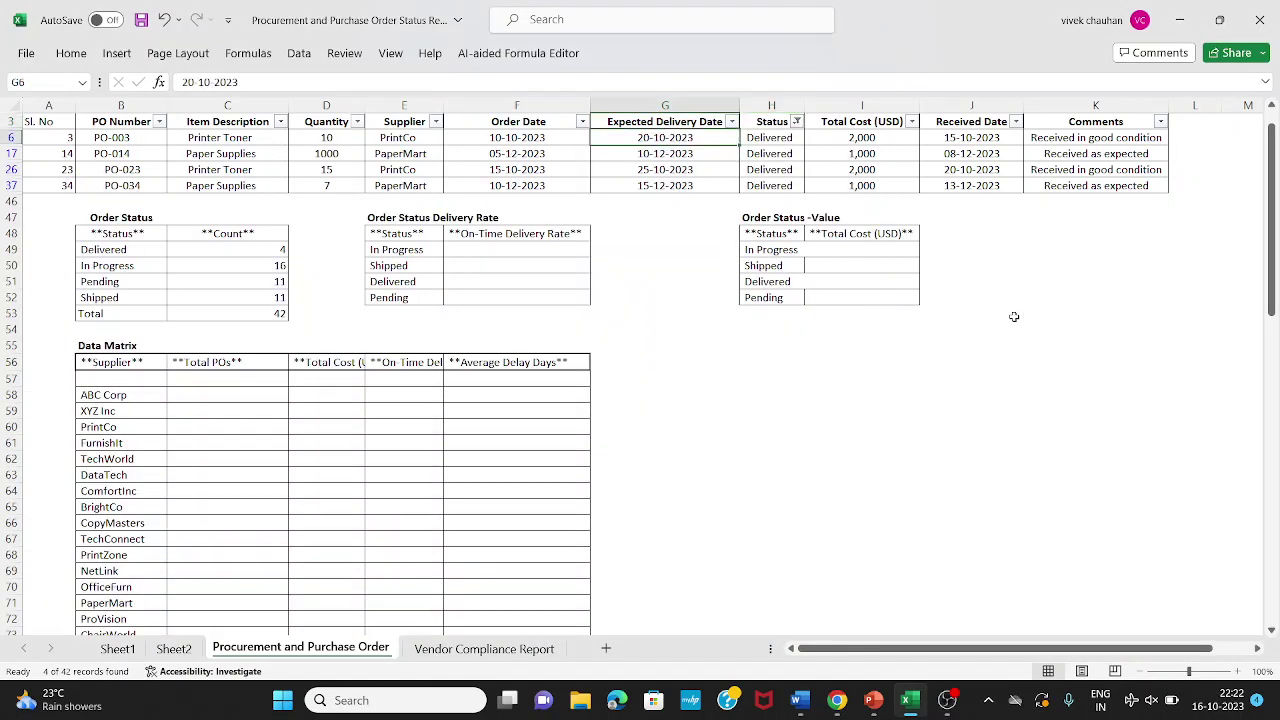
pyautogui.press('Right')
pyautogui.press('Right')
pyautogui.press('Down')
pyautogui.press('Left')
pyautogui.press('Left')
pyautogui.press('Right')
pyautogui.press('Right')
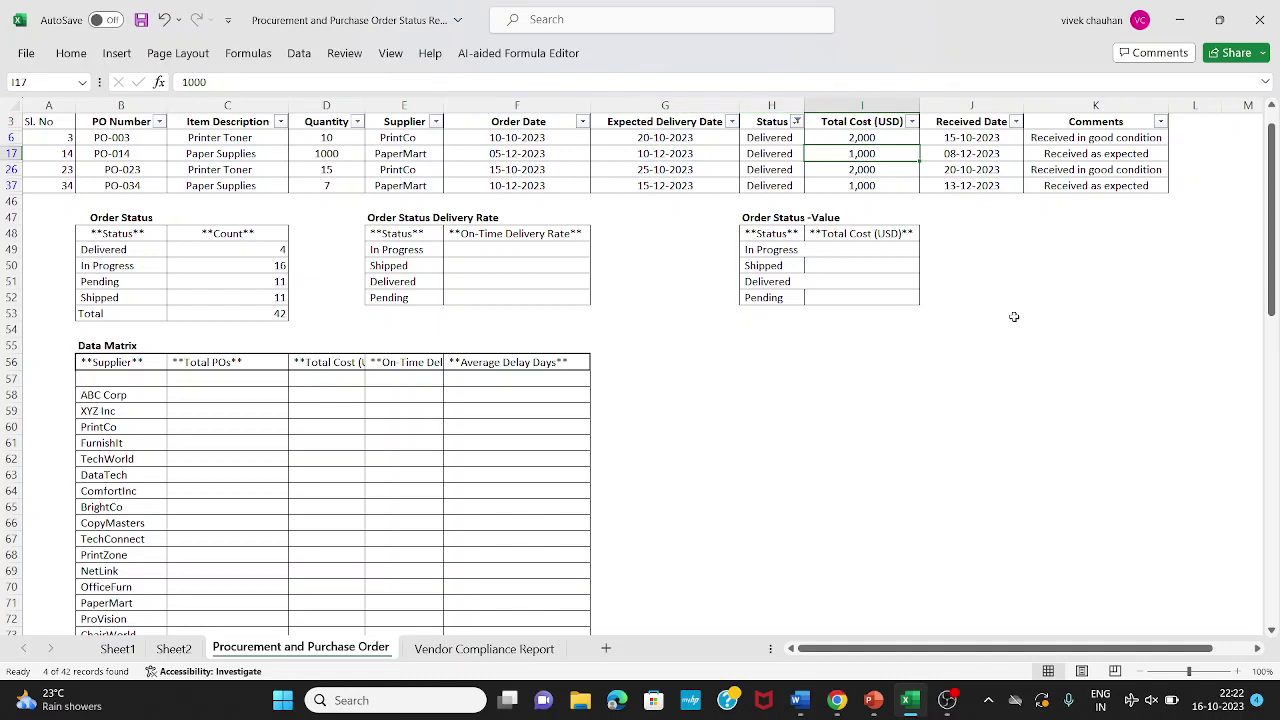
pyautogui.press('Down')
pyautogui.press('Left')
pyautogui.press('Right')
pyautogui.press('Right')
pyautogui.press('Down')
pyautogui.press('Left')
pyautogui.press('Left')
pyautogui.press('Left')
pyautogui.press('Left')
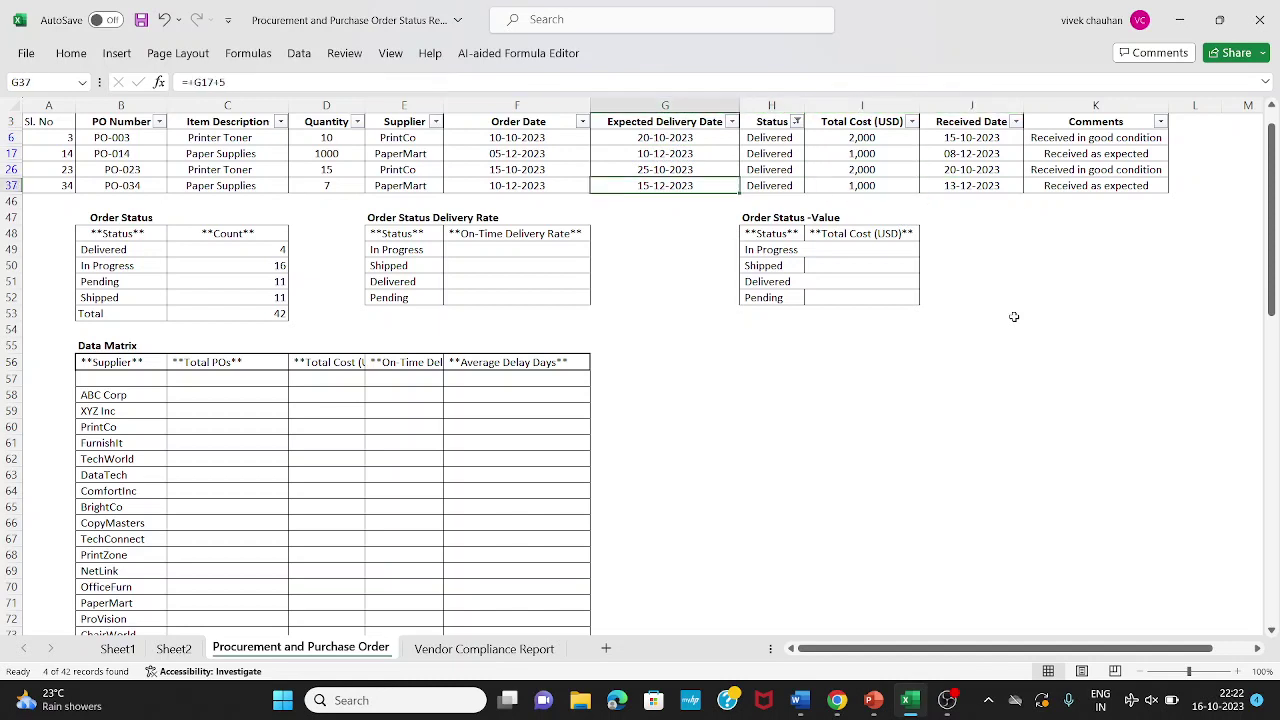
# Examine the Order Status Delivery Rate table's status rows and empty On-Time Delivery Rate column.
pyautogui.press('Left')
pyautogui.press('Down')
pyautogui.press('Down')
pyautogui.press('Down')
pyautogui.press('Down')
pyautogui.press('Right')
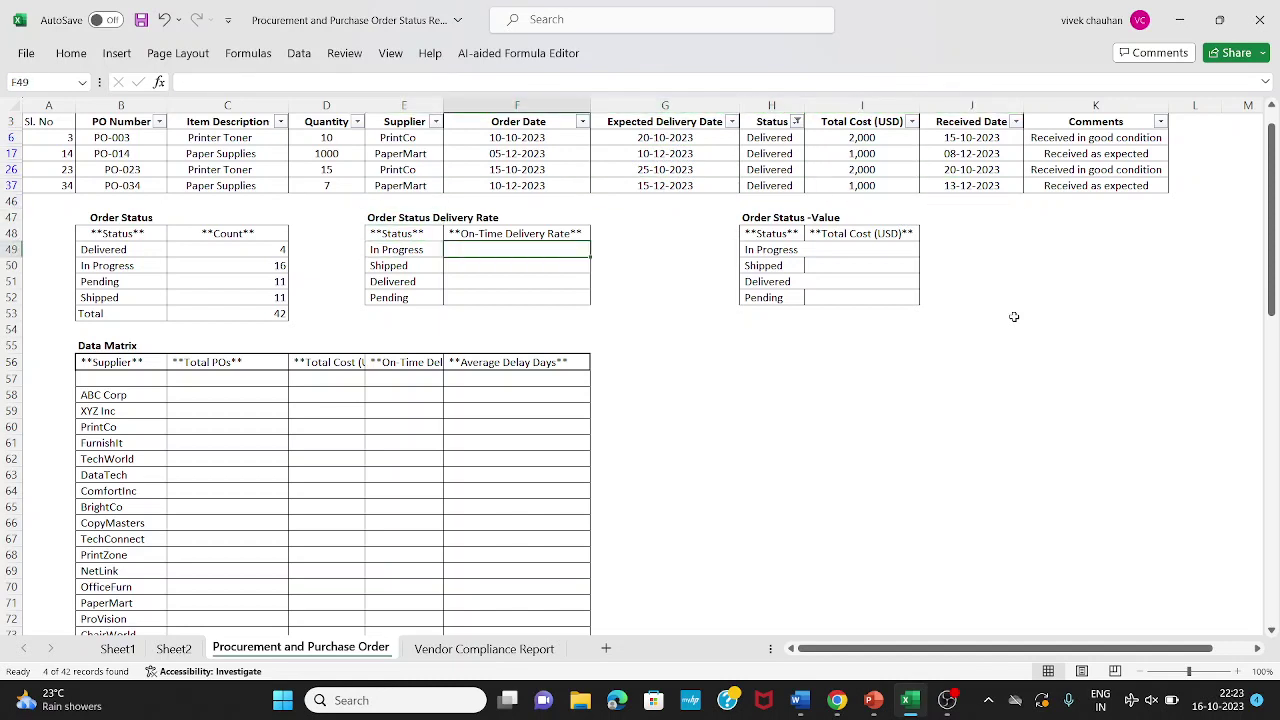
pyautogui.press('Up')
pyautogui.press('Up')
pyautogui.press('Up')
pyautogui.press('Down')
pyautogui.press('Down')
pyautogui.press('Down')
pyautogui.press('Up')
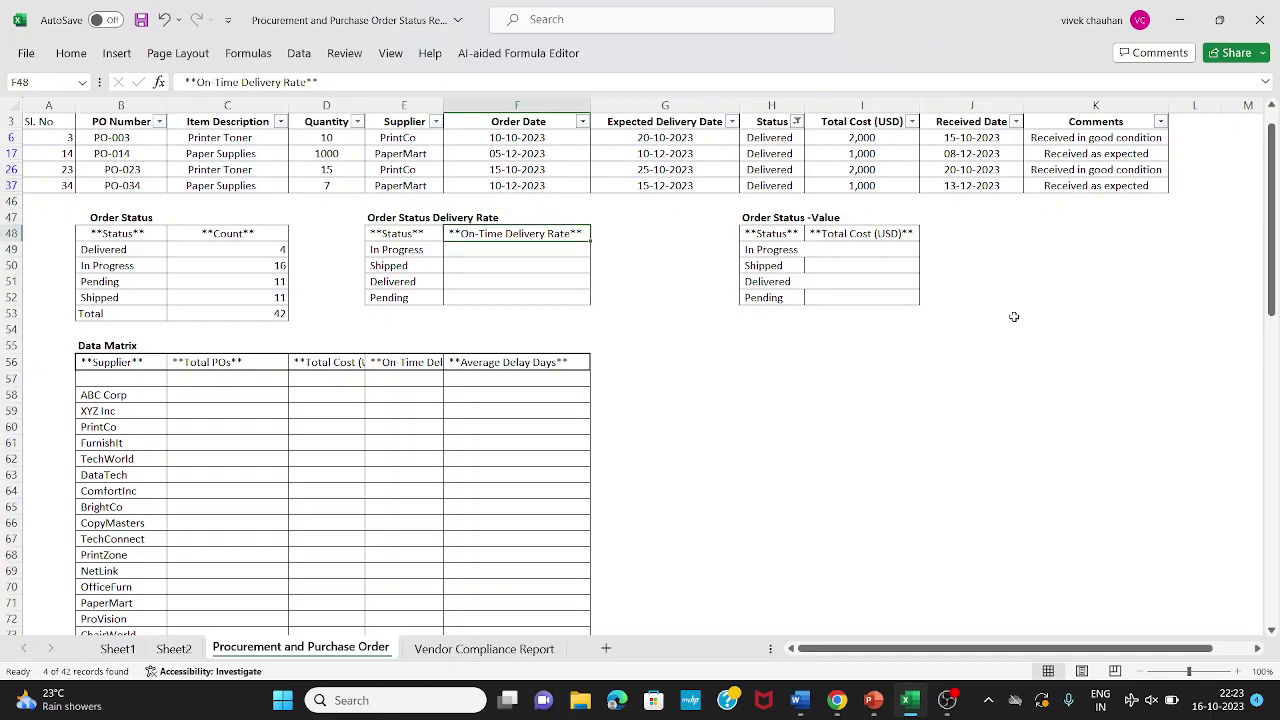
pyautogui.press('Down')
pyautogui.press('Left')
# Clear the Status filter to show all orders again.
pyautogui.press('Right')
pyautogui.press('Right')
pyautogui.hotkey('alt', 'a')
pyautogui.press('c')
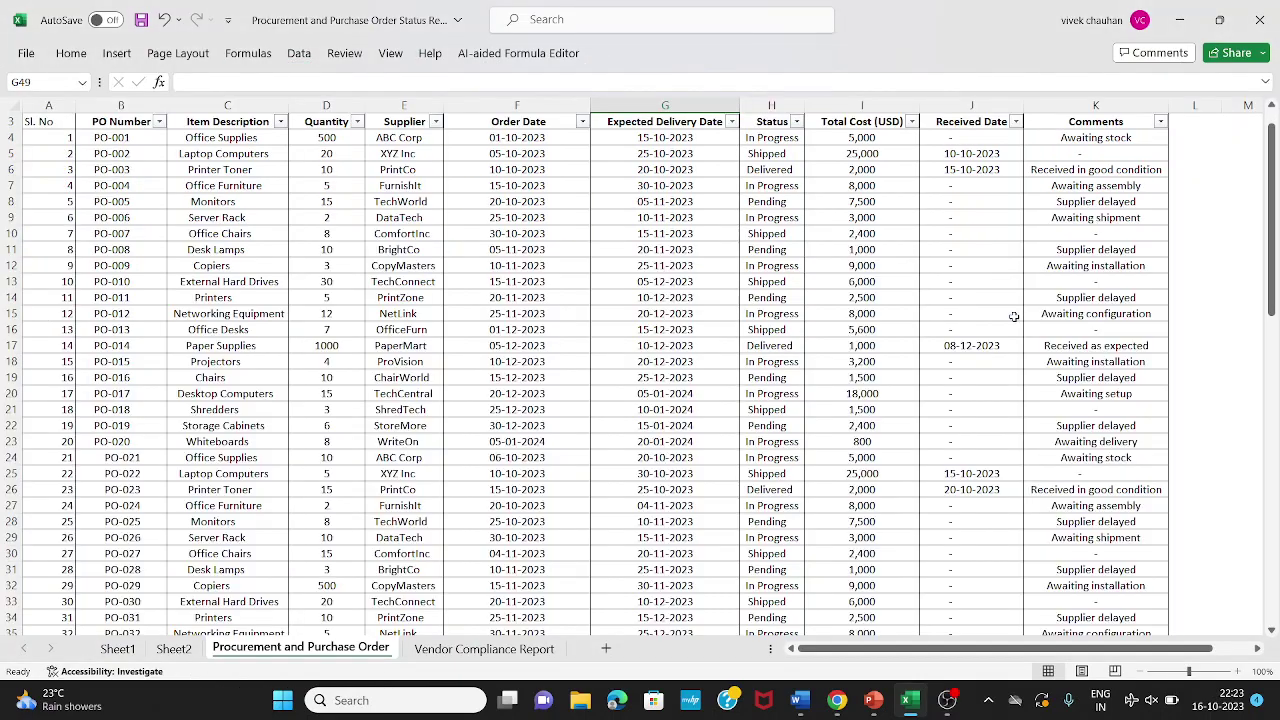
# Review the Order Status Delivery Rate table's empty On-Time Delivery Rate column against the order rows above.
pyautogui.press('Down')
pyautogui.hotkey('ctrl', 'Down')
pyautogui.hotkey('ctrl', 'Up')
pyautogui.press('Left')
pyautogui.press('Left')
pyautogui.press('Down')
pyautogui.press('Down')
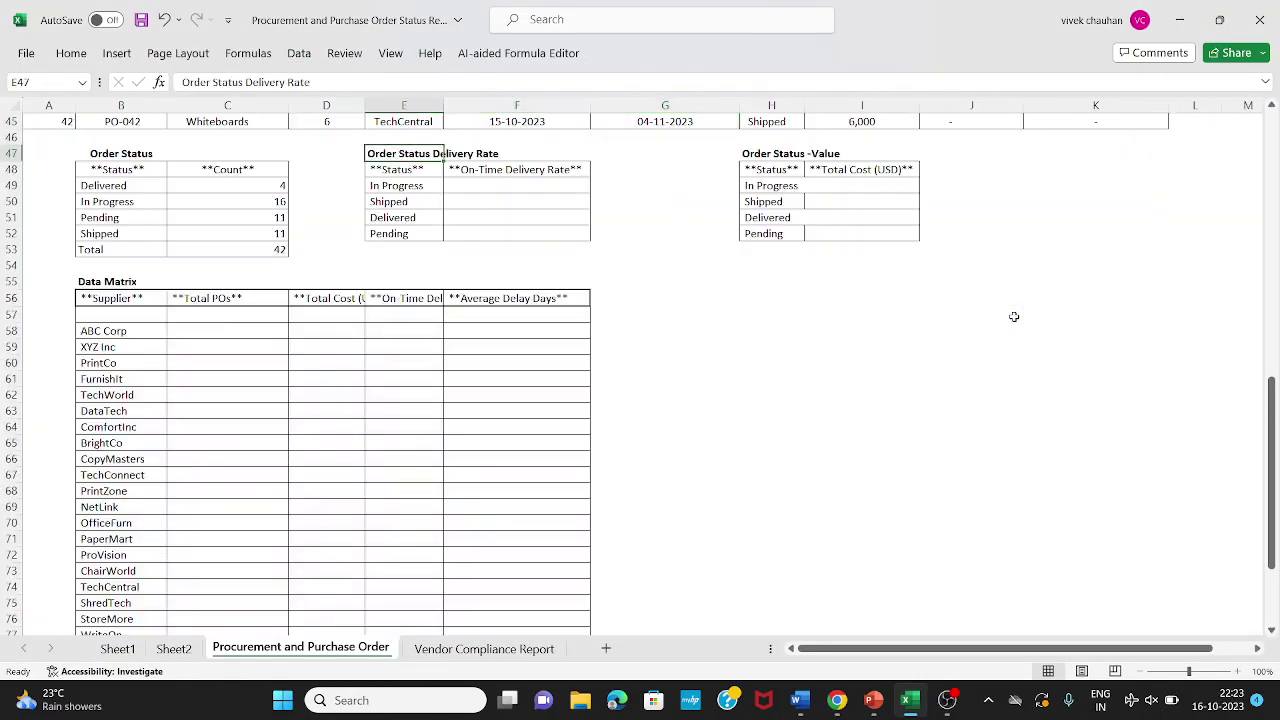
pyautogui.press('Right')
pyautogui.press('Down')
pyautogui.press('Down')
pyautogui.press('Down')
pyautogui.press('Up')
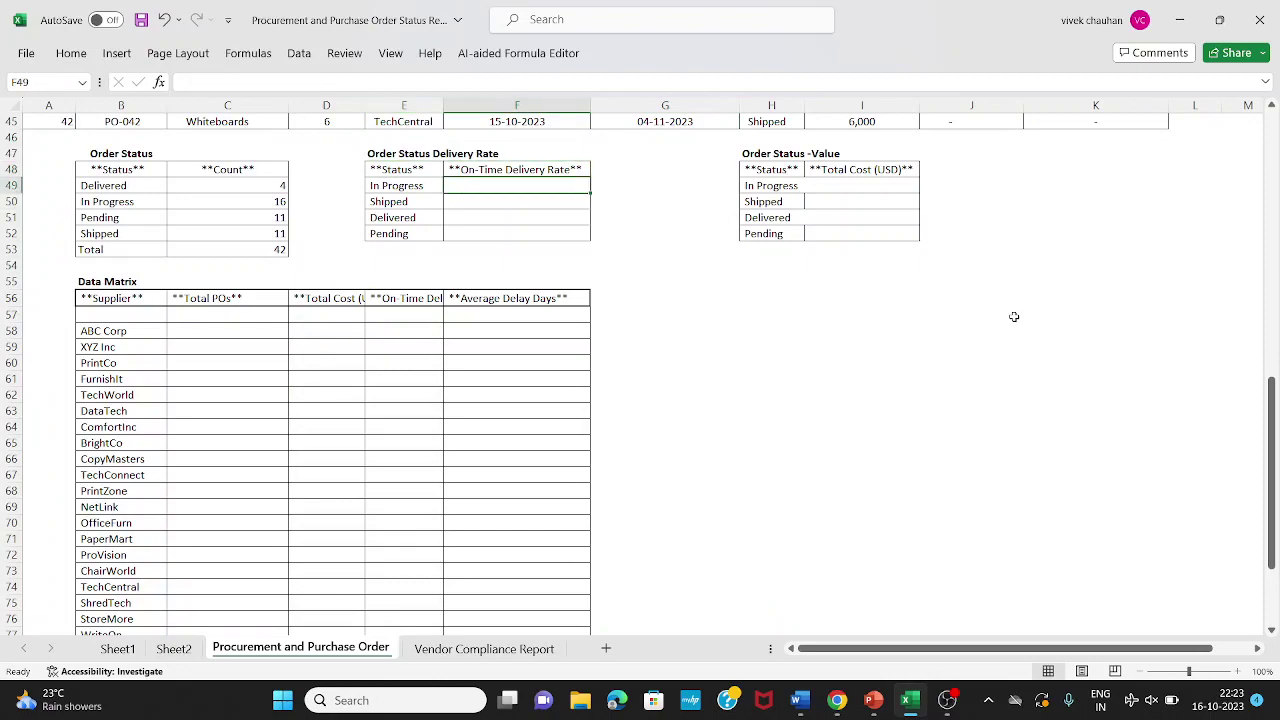
pyautogui.scroll(10, 1014, 316)
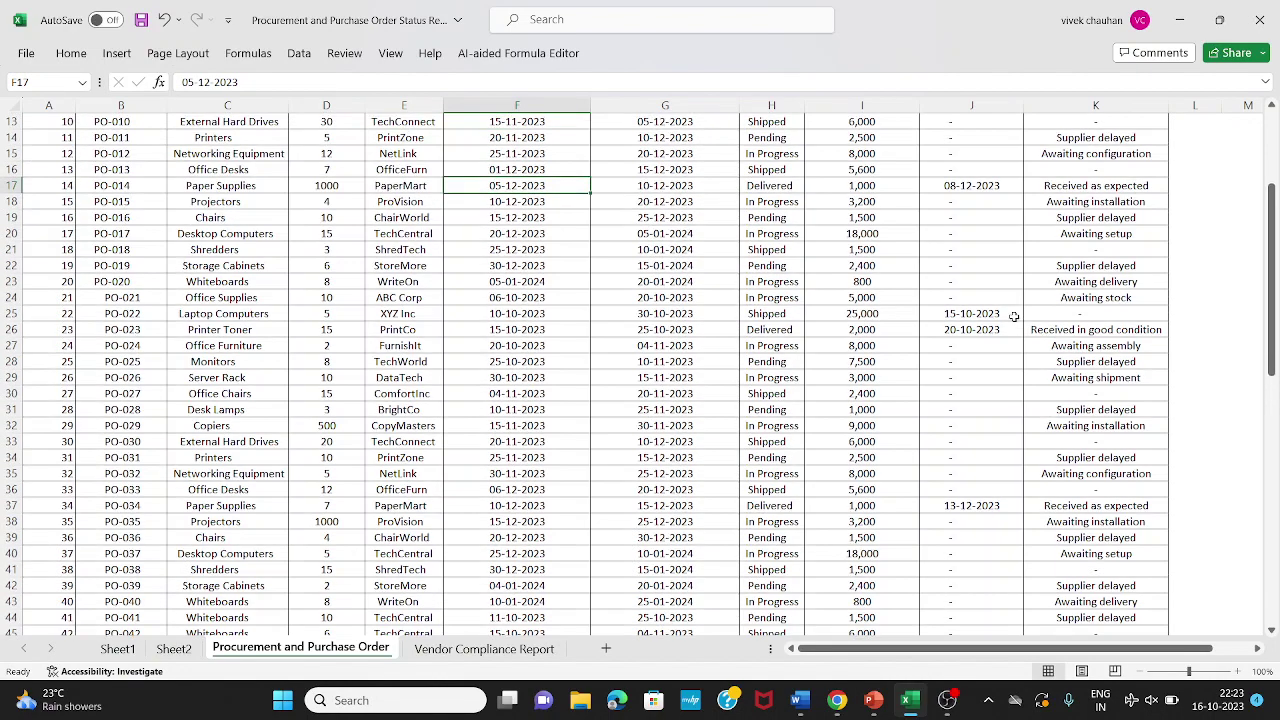
pyautogui.scroll(-10, 1014, 316)
pyautogui.write('+')
pyautogui.press('Left')
pyautogui.press('Left')
pyautogui.press('Left')
pyautogui.press('Left')
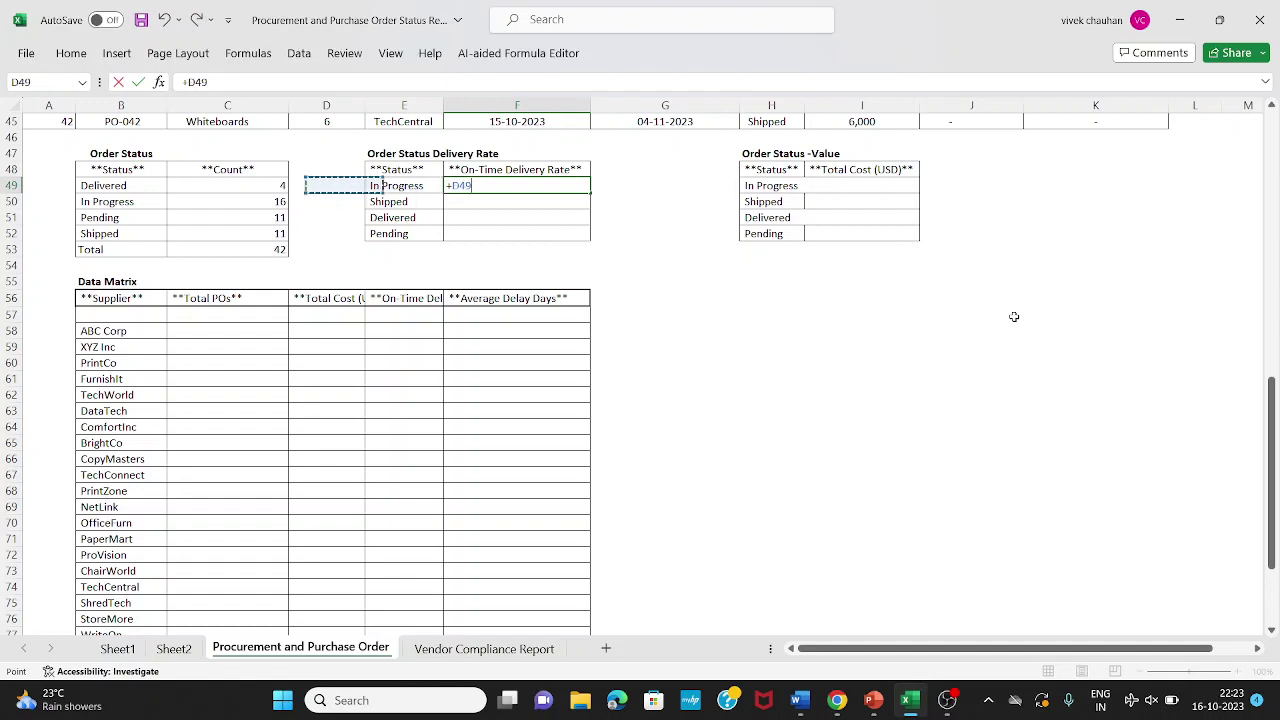
pyautogui.press('Down')
pyautogui.press('Right')
pyautogui.press('Down')
pyautogui.press('Down')
pyautogui.press('Down')
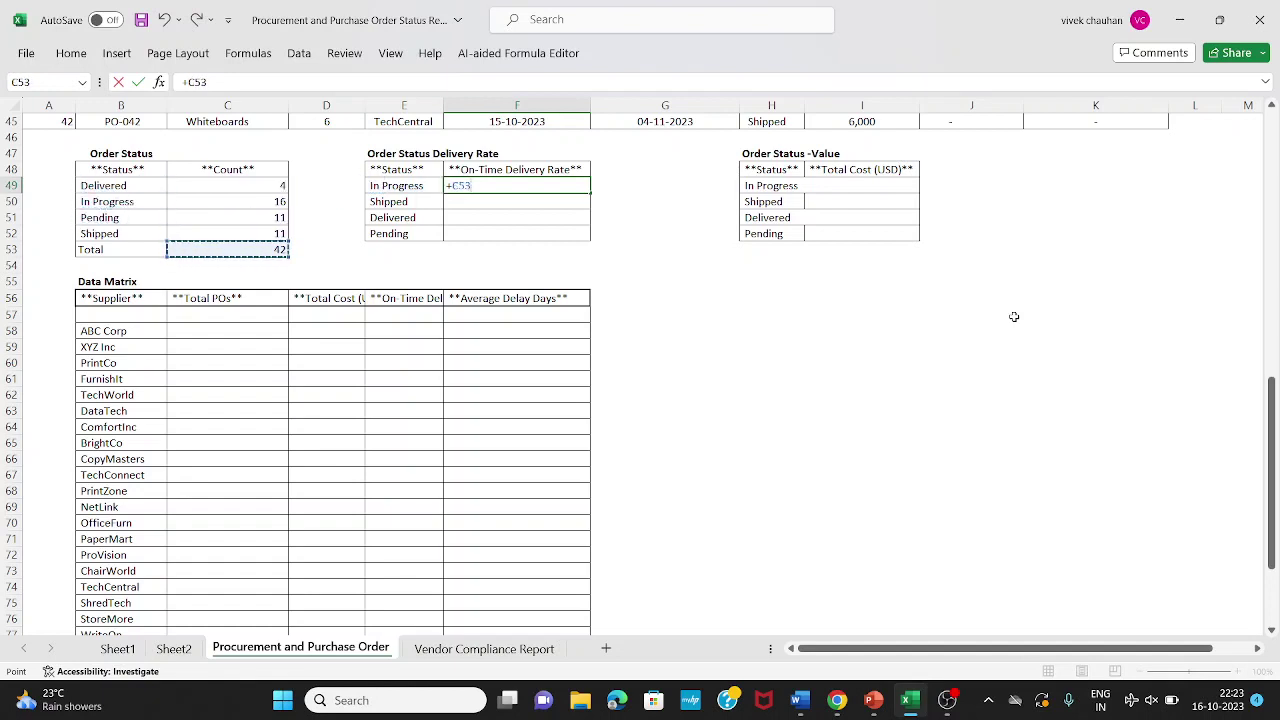
pyautogui.press('Escape')
# Calculate the delivery rate in F49 by dividing the Delivered count by the total count with +C49/C53.
pyautogui.write('+')
pyautogui.press('Left')
pyautogui.press('Left')
pyautogui.press('Left')
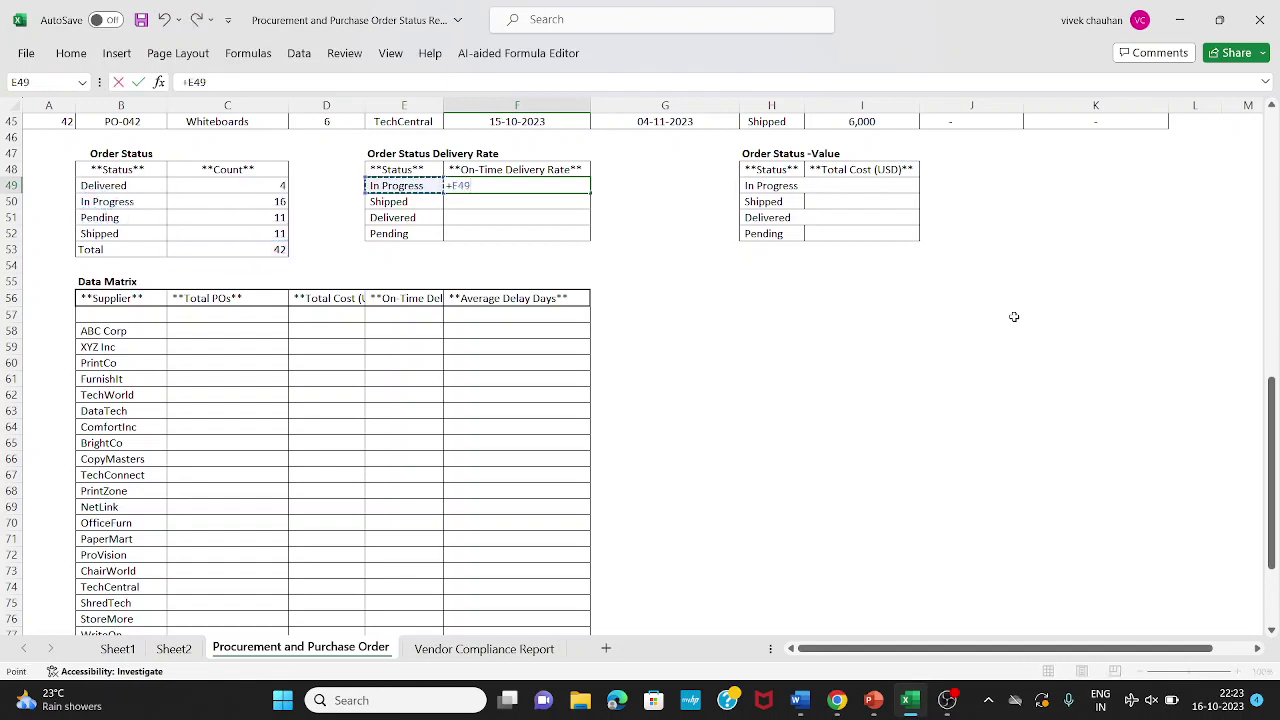
pyautogui.write('/')
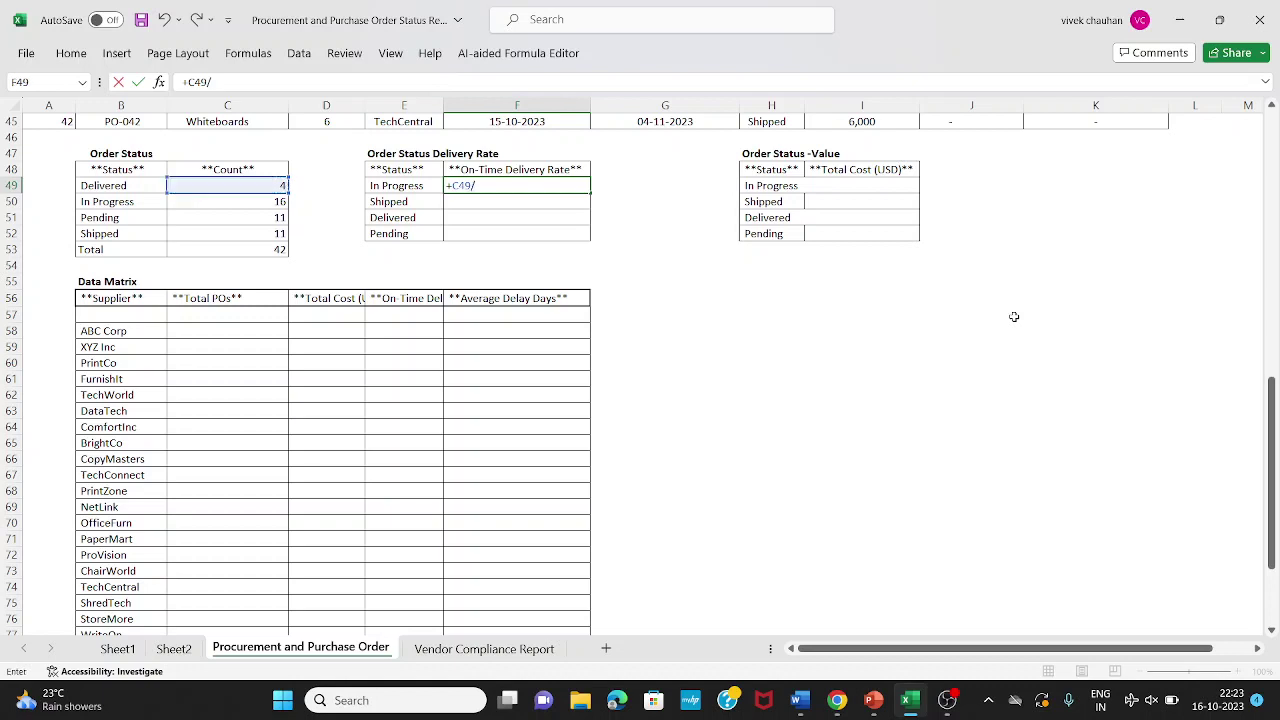
pyautogui.press('Left')
pyautogui.press('Left')
pyautogui.press('Left')
pyautogui.press('Down')
pyautogui.press('Down')
pyautogui.press('Down')
pyautogui.press('Down')
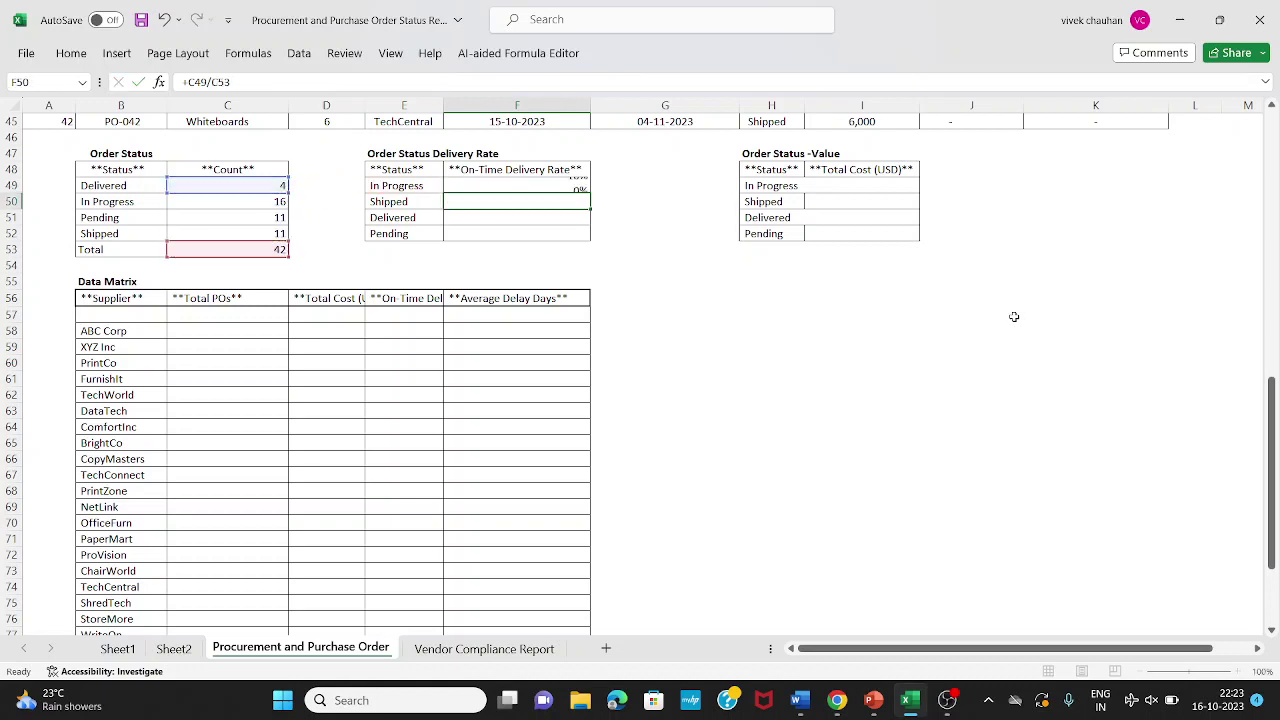
pyautogui.press('Return')
# Check the new rate formula in F49 and the Delivered count formula in the Order Status table.
pyautogui.press('Up')
pyautogui.press('F2')
pyautogui.press('Escape')
pyautogui.press('Down')
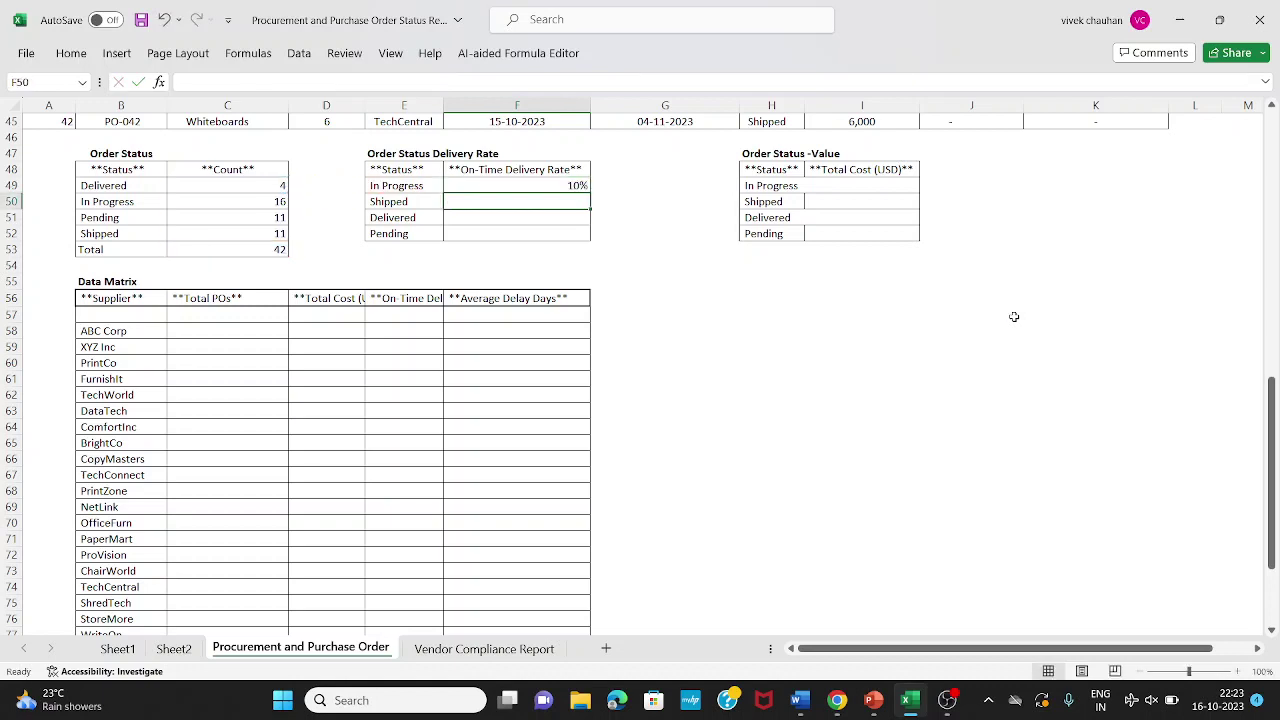
pyautogui.press('Down')
pyautogui.press('Left')
pyautogui.press('Left')
pyautogui.press('Down')
pyautogui.press('Up')
pyautogui.press('Up')
pyautogui.press('Up')
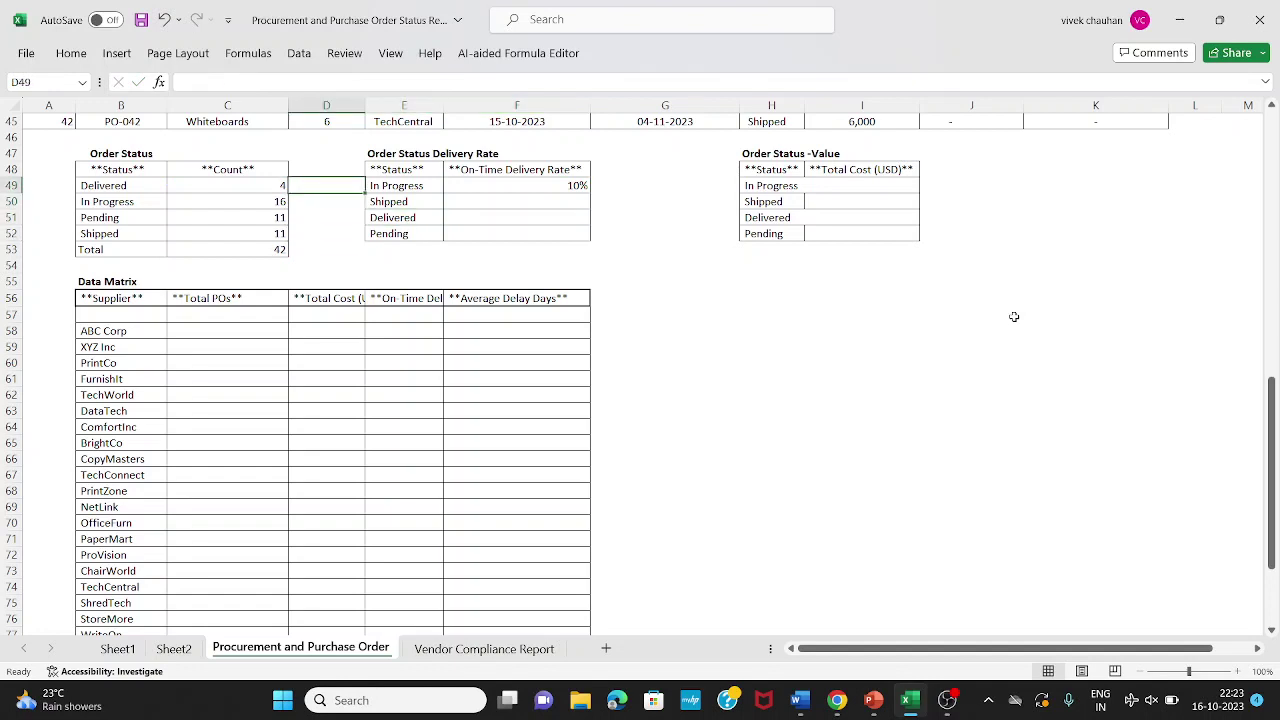
pyautogui.press('Left')
pyautogui.press('Left')
pyautogui.press('Right')
pyautogui.press('Left')
pyautogui.press('Right')
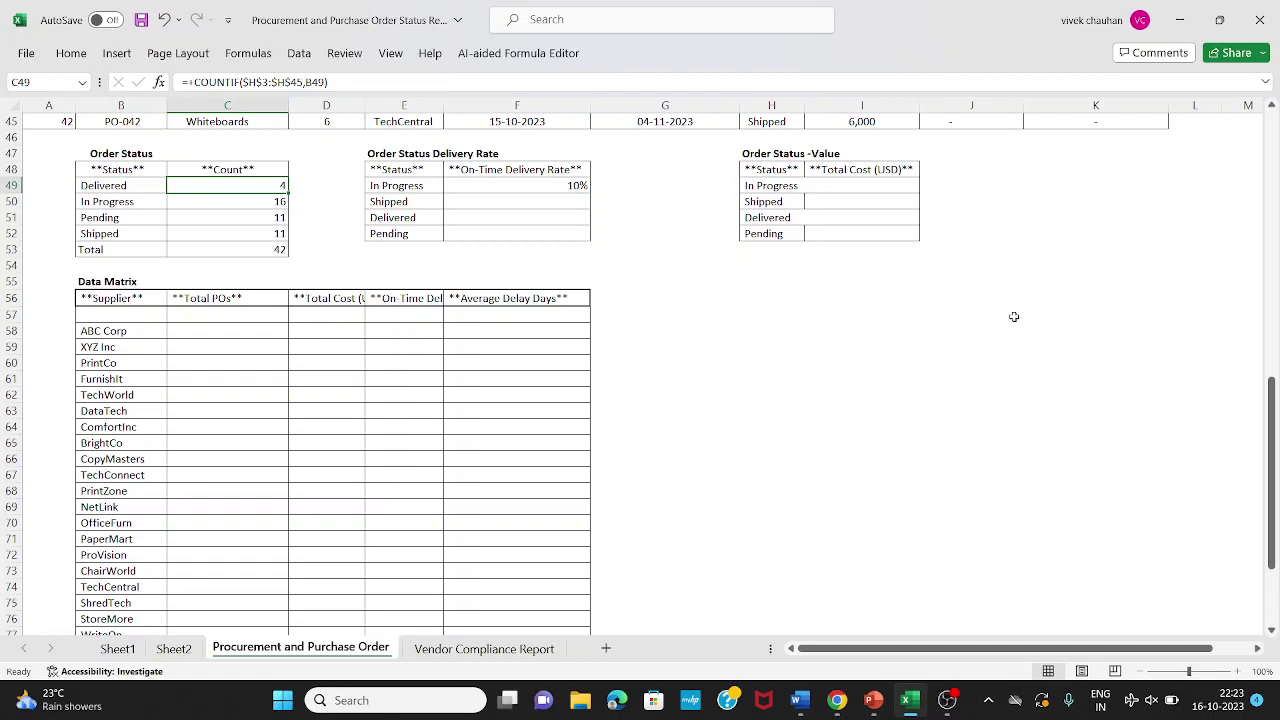
# Make the total count reference in F49's rate formula absolute, so it reads +C49/$C$53.
pyautogui.press('Right')
pyautogui.press('Right')
pyautogui.press('Right')
pyautogui.write('+C49/C53')
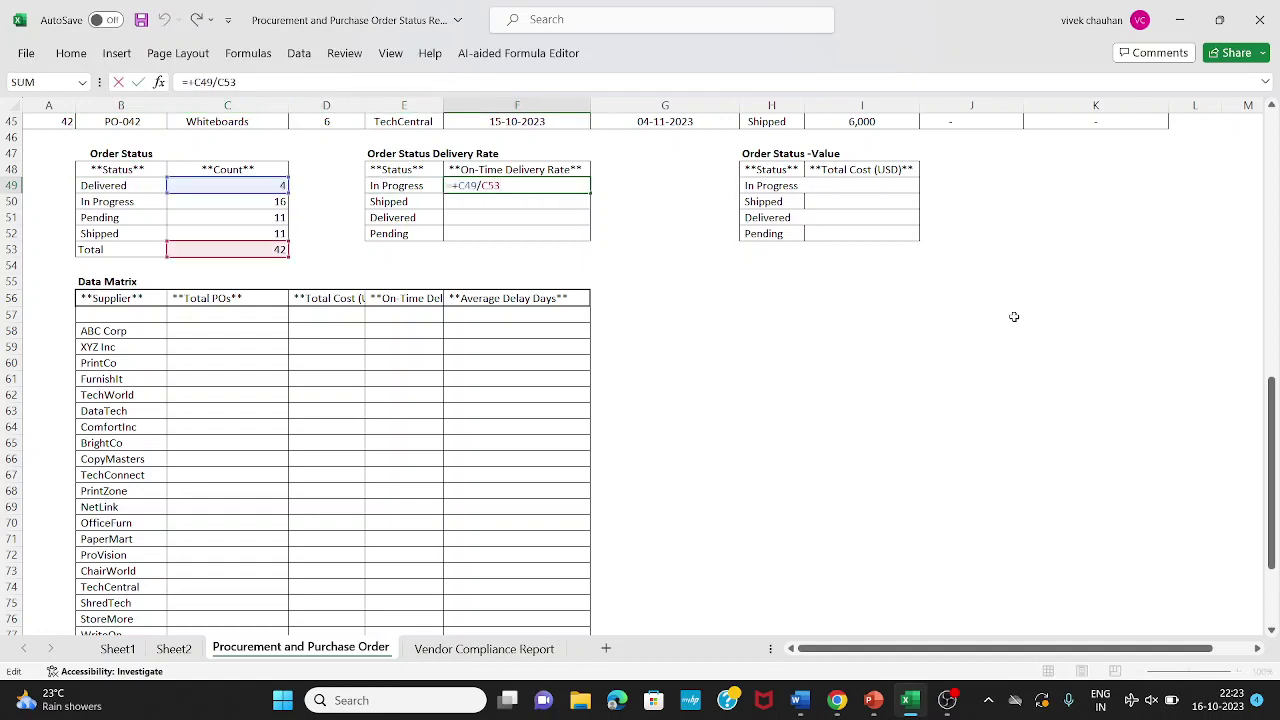
pyautogui.press('F4')
pyautogui.hotkey('ctrl', 'Return')
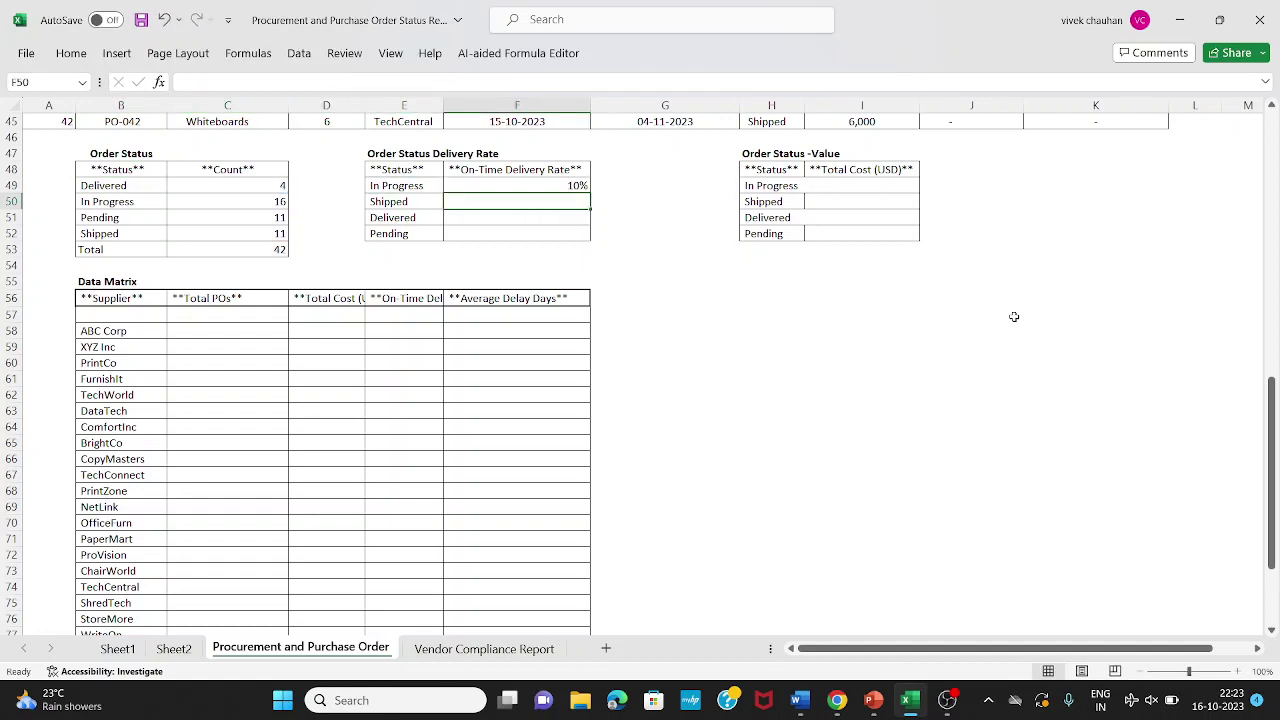
# Copy the rate formula from F49 to the Shipped, Delivered and Pending rows of the delivery rate table.
pyautogui.hotkey('ctrl', 'c')
pyautogui.press('Down')
pyautogui.hotkey('shift', 'Down')
pyautogui.hotkey('shift', 'Down')
pyautogui.press('Return')
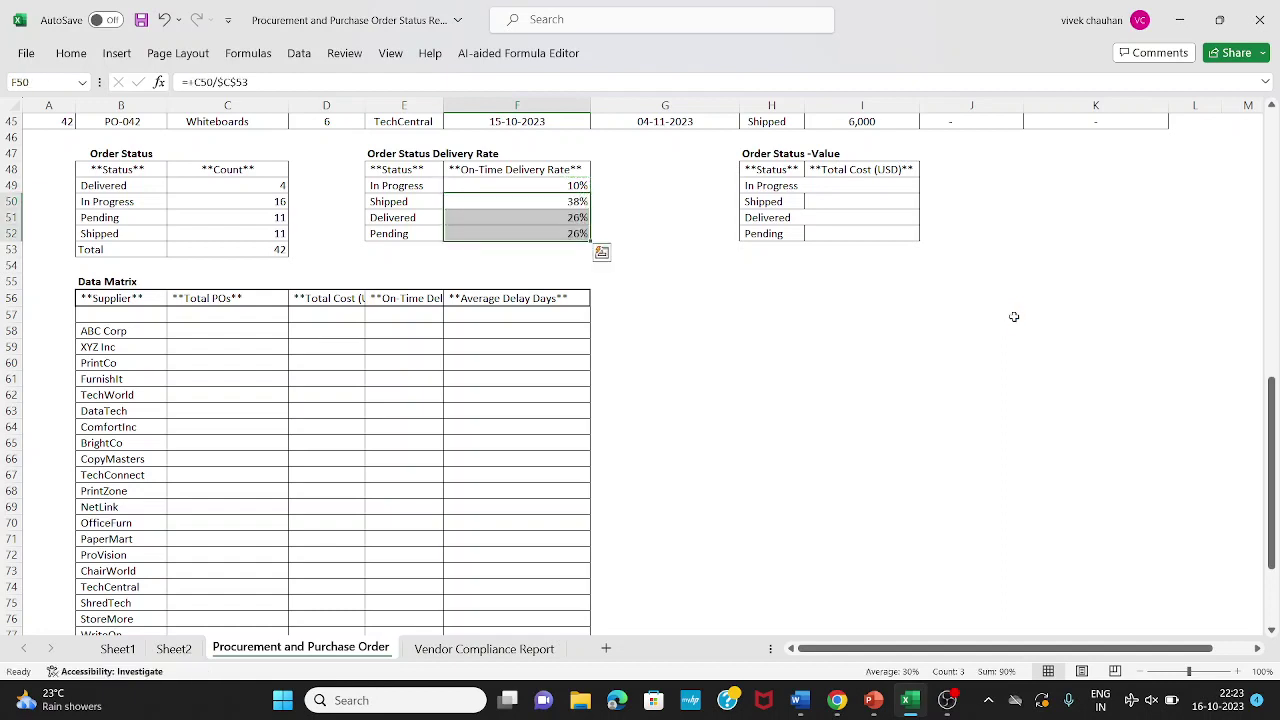
# Replace the delivery rate table's On-Time Delivery Rate header with Order vs Total.
pyautogui.press('Down')
pyautogui.press('Down')
pyautogui.press('Up')
pyautogui.press('Up')
pyautogui.press('Up')
pyautogui.press('Up')
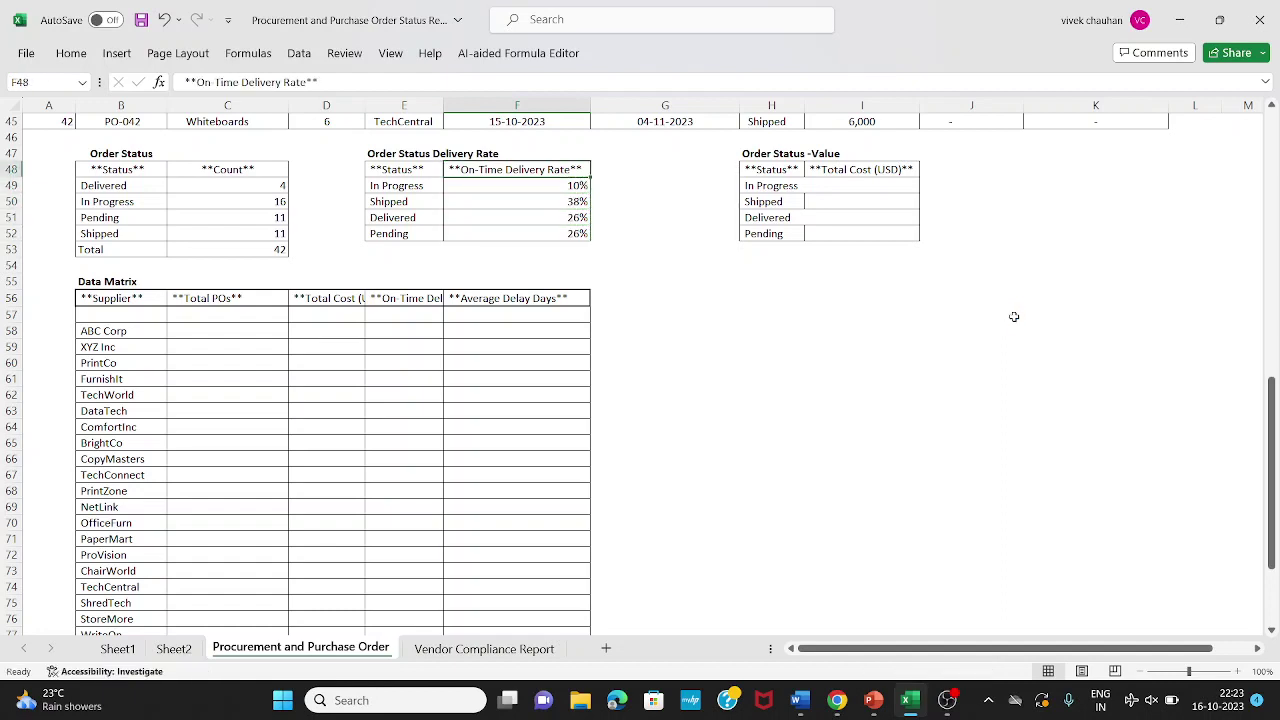
pyautogui.press('F2')
pyautogui.press('Escape')
pyautogui.press('F2')
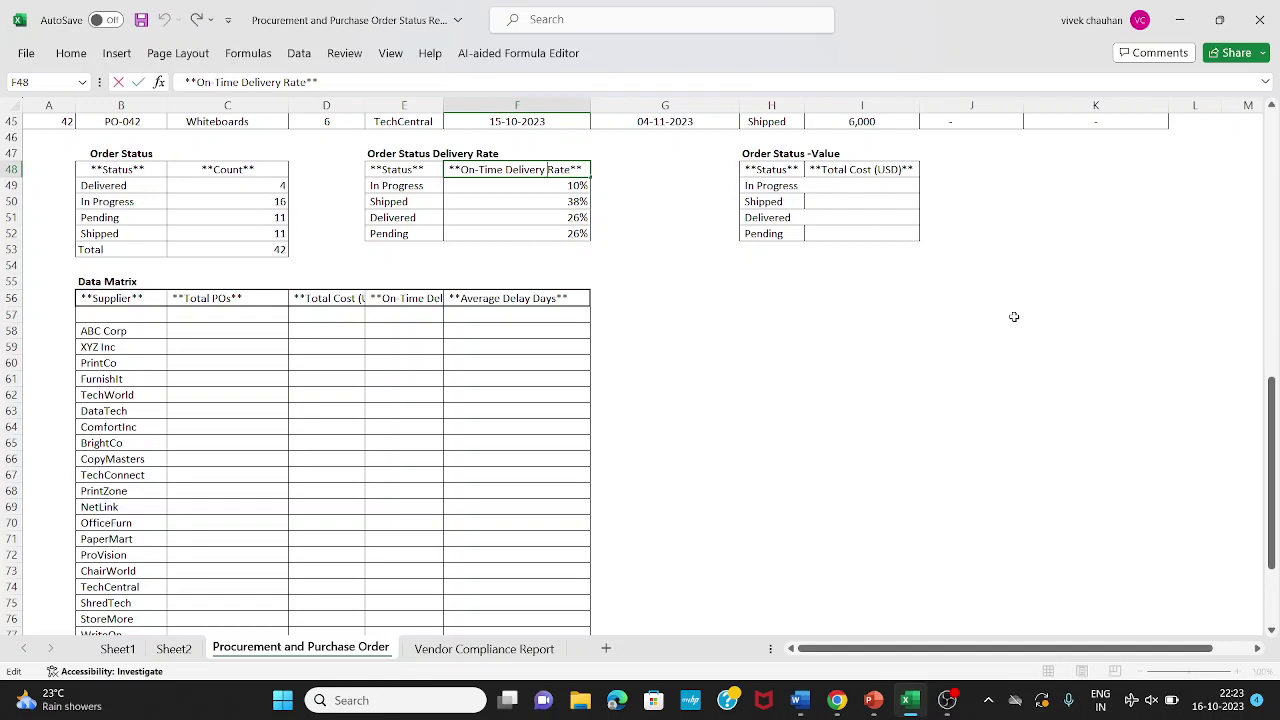
pyautogui.hotkey('ctrl', 'shift', 'Left')
pyautogui.hotkey('ctrl', 'shift', 'Left')
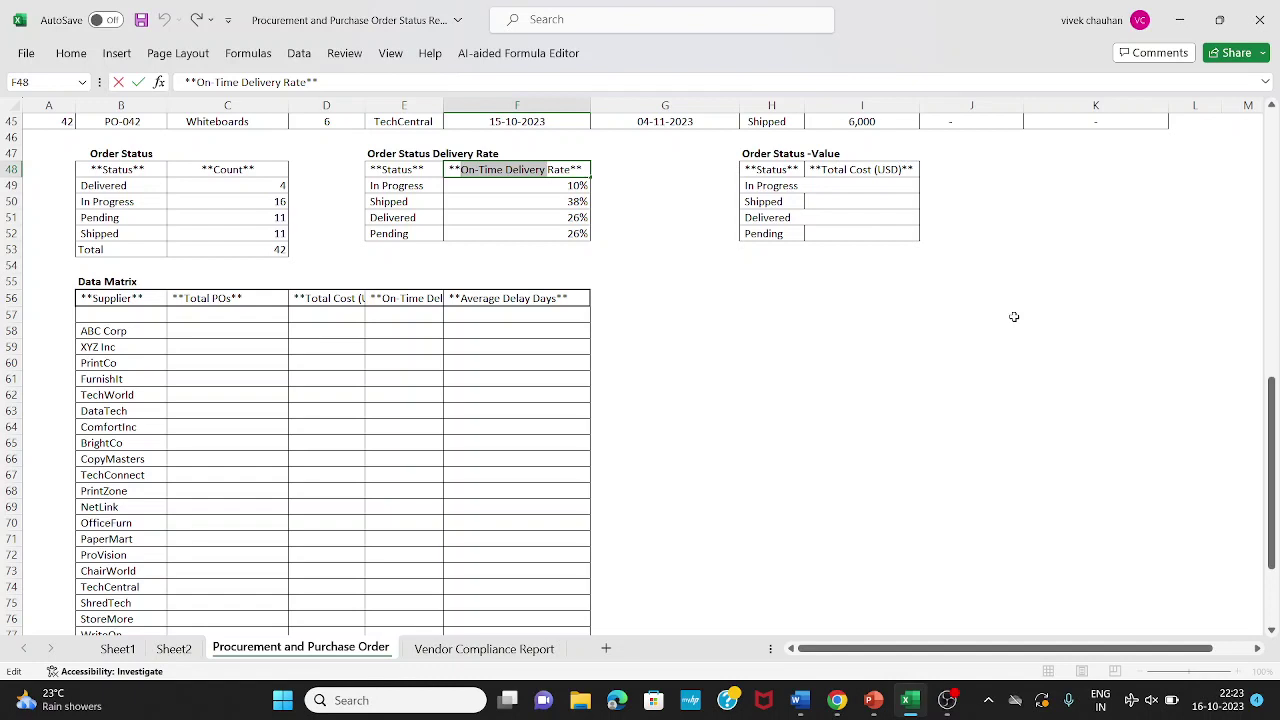
pyautogui.press('BackSpace')
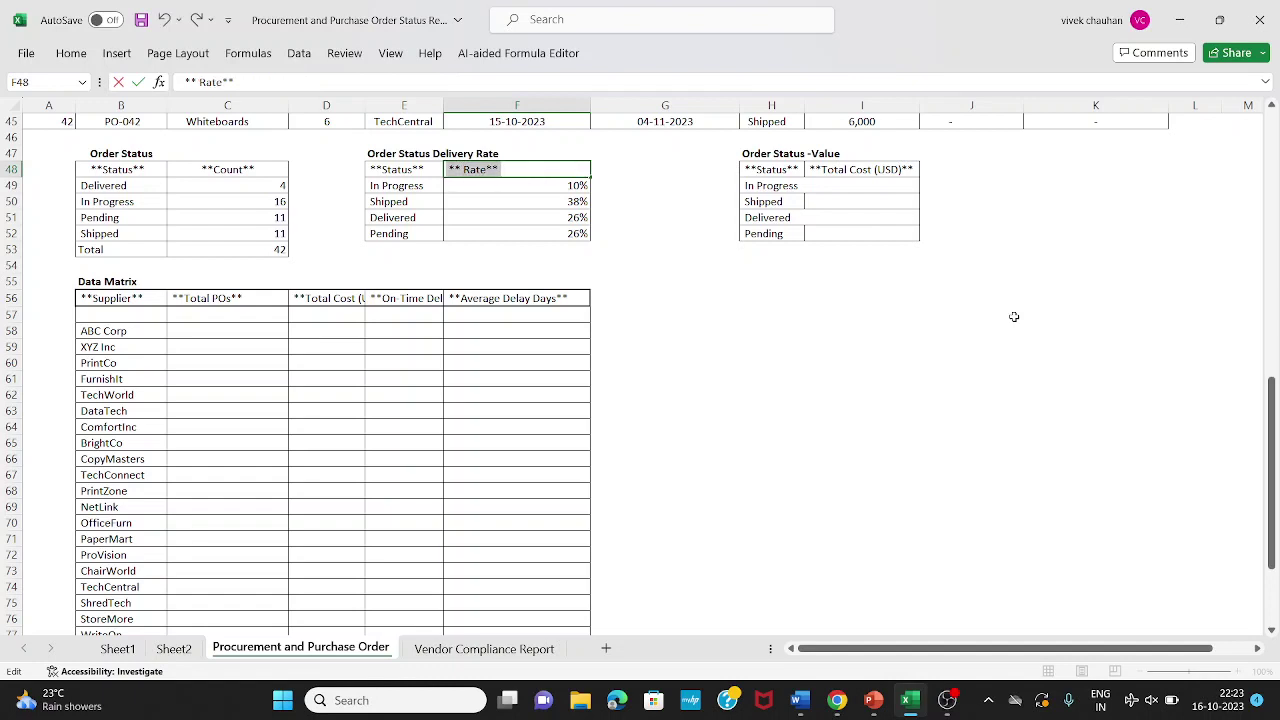
pyautogui.write('Order vs Total')
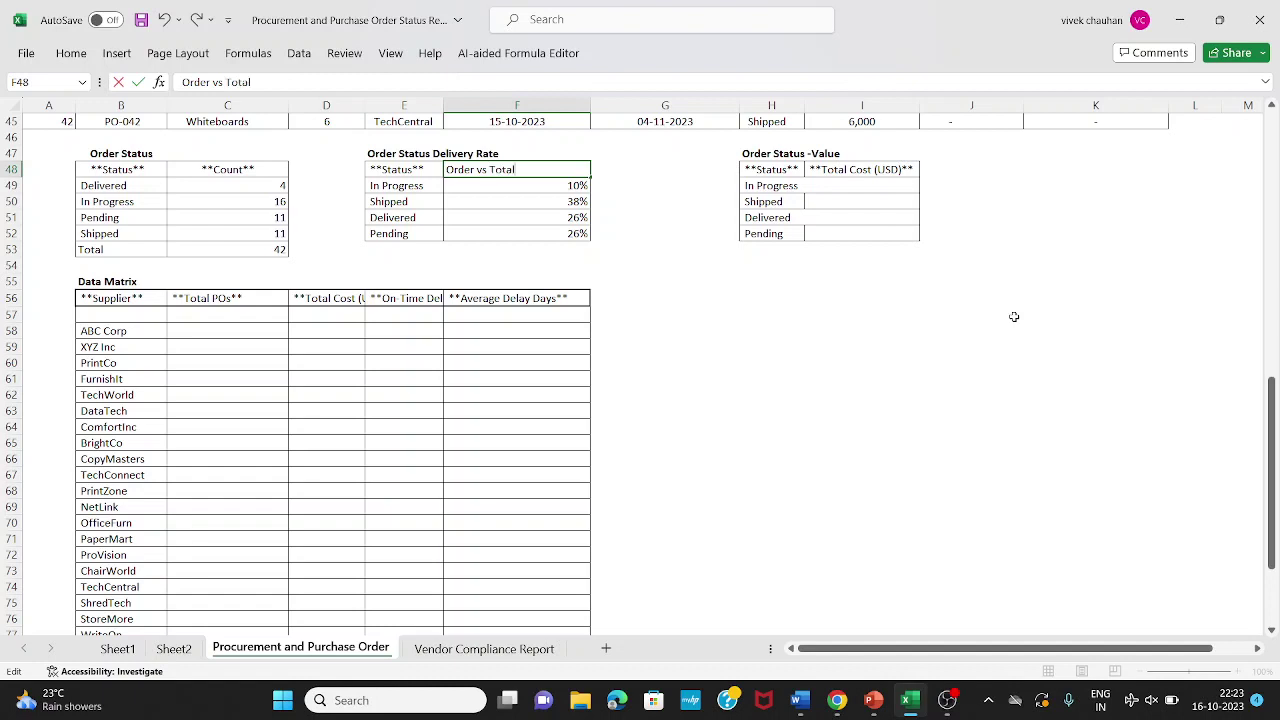
pyautogui.hotkey('ctrl', 'Return')
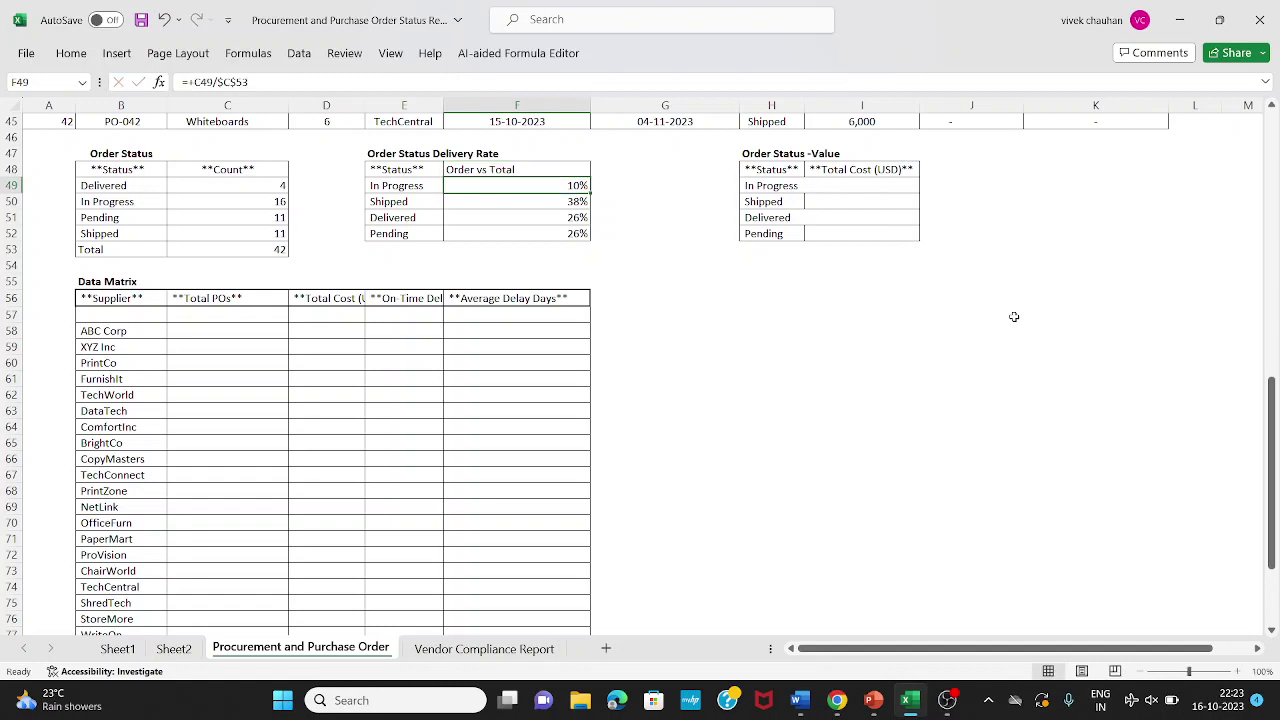
# Centre the Order vs Total header in its cell.
pyautogui.press('alt')
pyautogui.press('h')
pyautogui.press('a')
pyautogui.press('c')
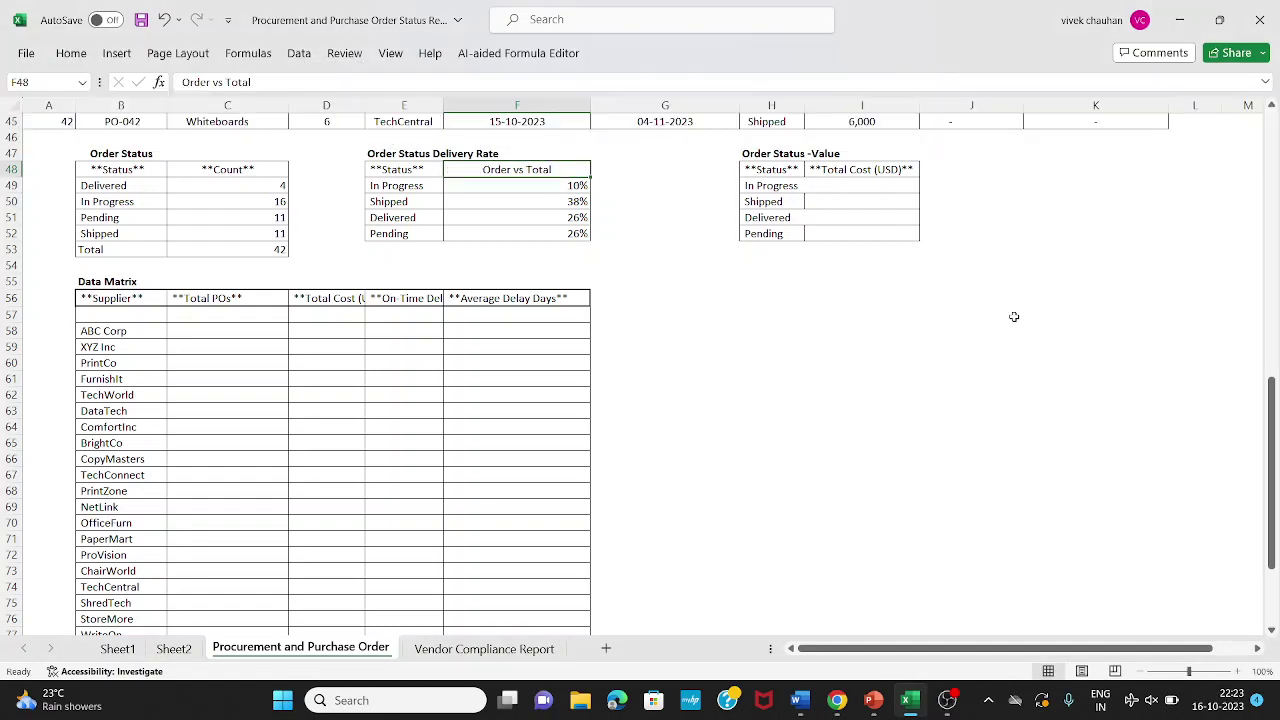
# Start a SUMIF formula for the In Progress total cost in I49, using the orders' Status column $H$3:$H$45 as the range.
pyautogui.press('Right')
pyautogui.press('Right')
pyautogui.press('Right')
pyautogui.press('Left')
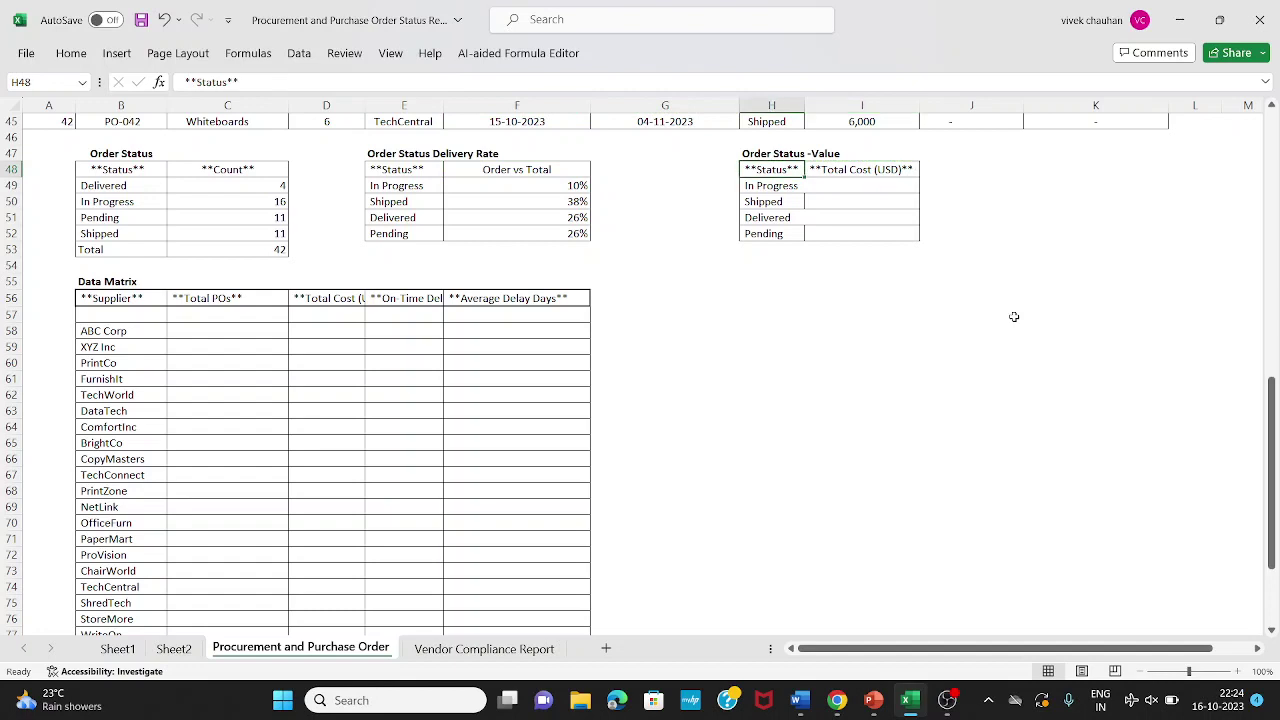
pyautogui.press('Right')
pyautogui.press('Down')
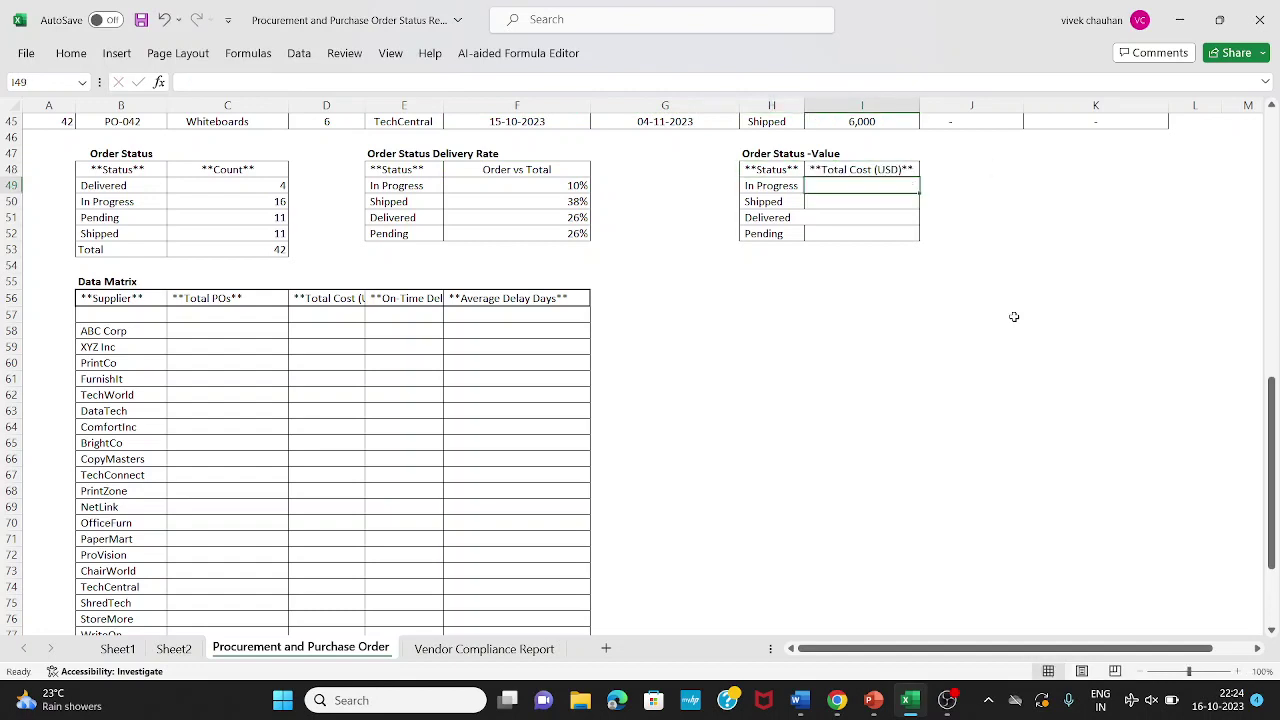
pyautogui.press('Left')
pyautogui.press('Right')
pyautogui.write('+sumif')
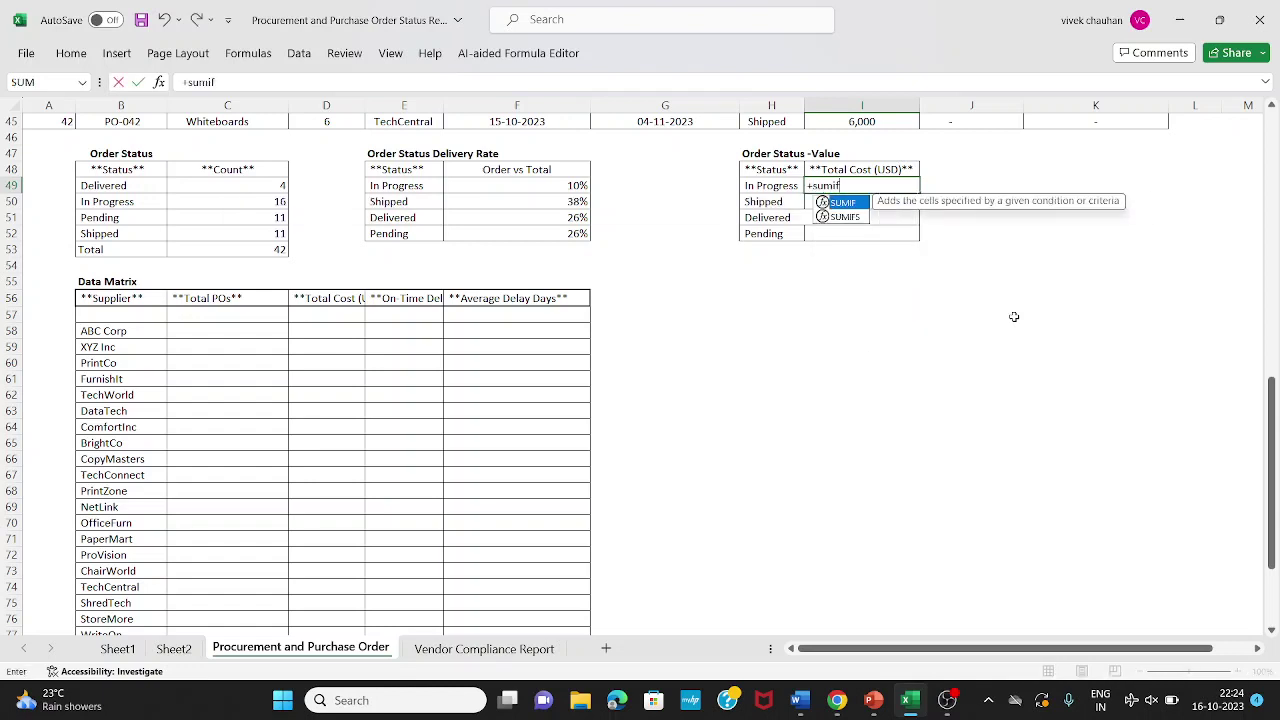
pyautogui.write('(')
pyautogui.press('Up')
pyautogui.hotkey('ctrl', 'Up')
pyautogui.hotkey('ctrl', 'Up')
pyautogui.hotkey('ctrl', 'Left')
pyautogui.press('Down')
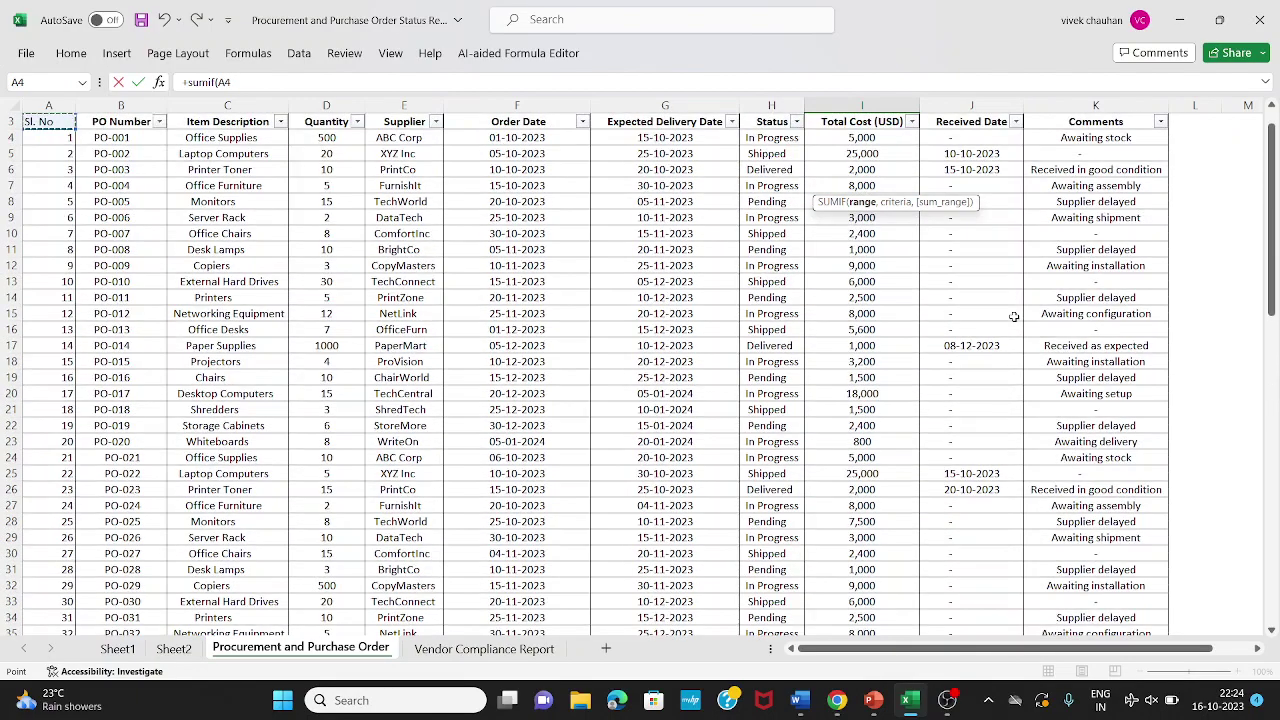
pyautogui.press('Right')
pyautogui.press('Right')
pyautogui.press('Right')
pyautogui.press('Right')
pyautogui.press('Right')
pyautogui.press('Right')
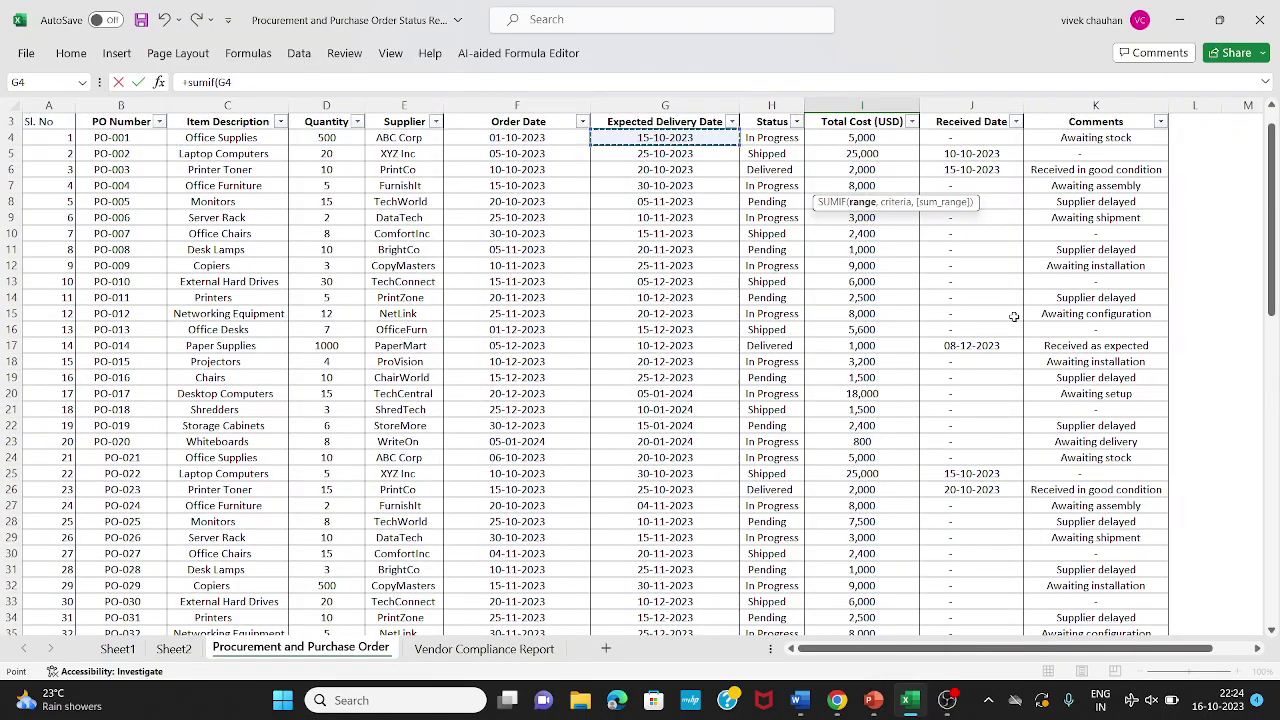
pyautogui.press('Right')
pyautogui.press('Right')
pyautogui.press('Left')
pyautogui.press('Up')
pyautogui.hotkey('ctrl', 'shift', 'Down')
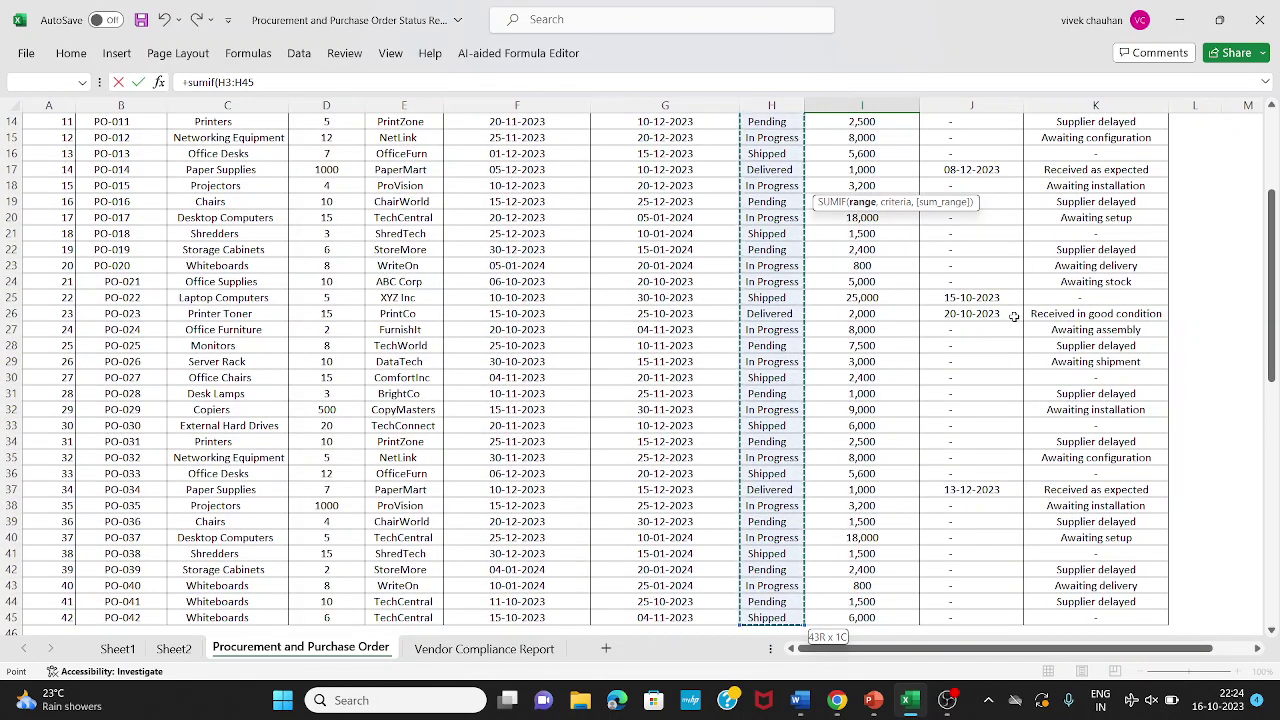
pyautogui.press('F4')
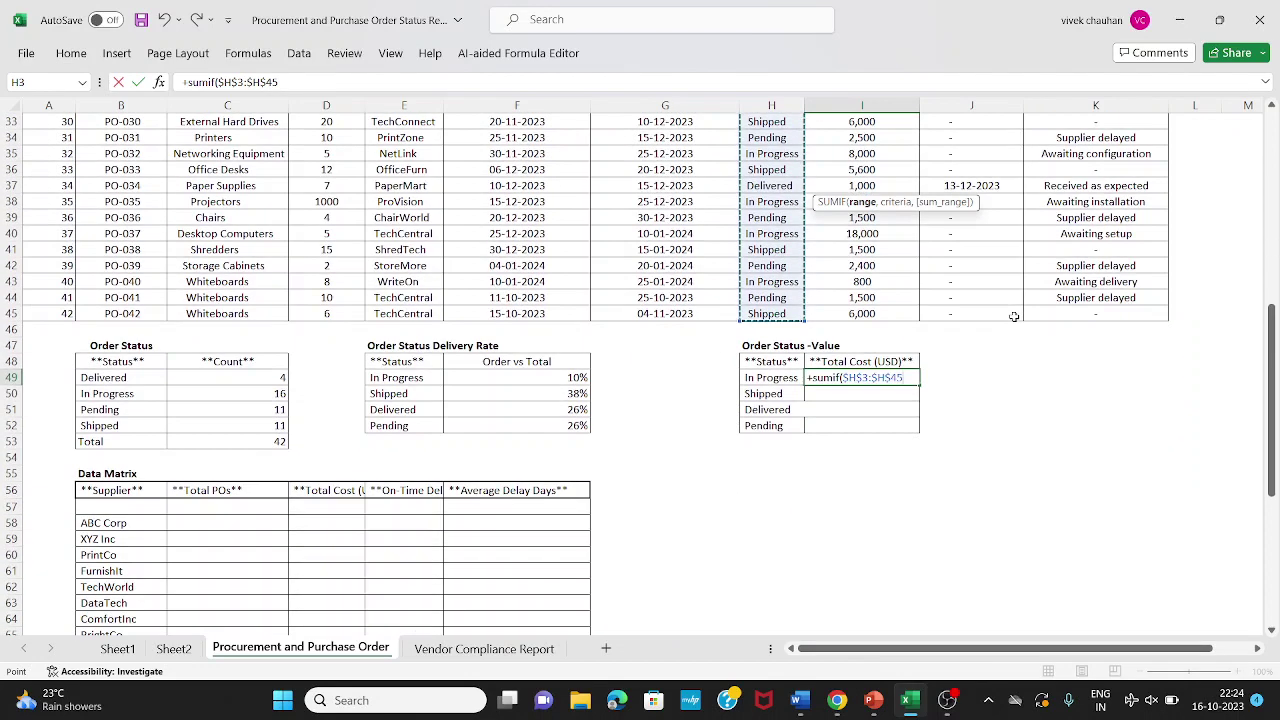
# Complete the In Progress SUMIF formula with H49 as the criteria and $I$3:$I$45 as the sum range.
pyautogui.write(',')
pyautogui.press('Left')
pyautogui.press('Left')
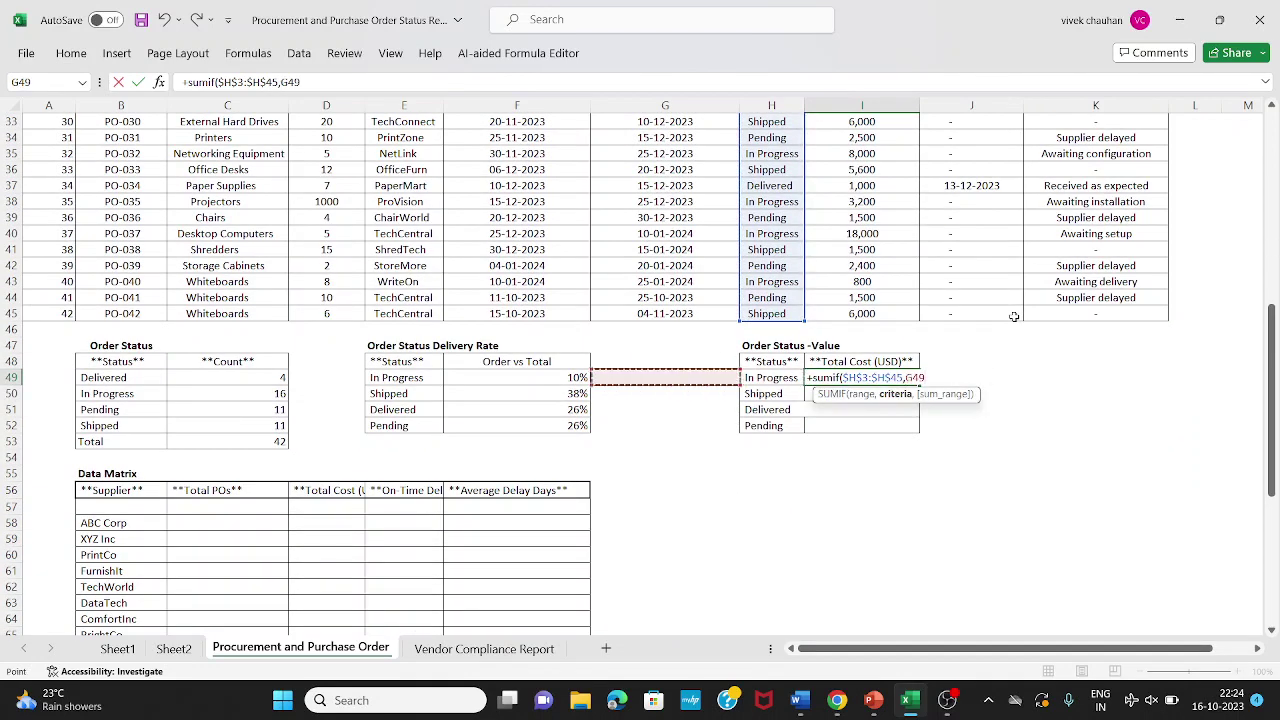
pyautogui.press('Right')
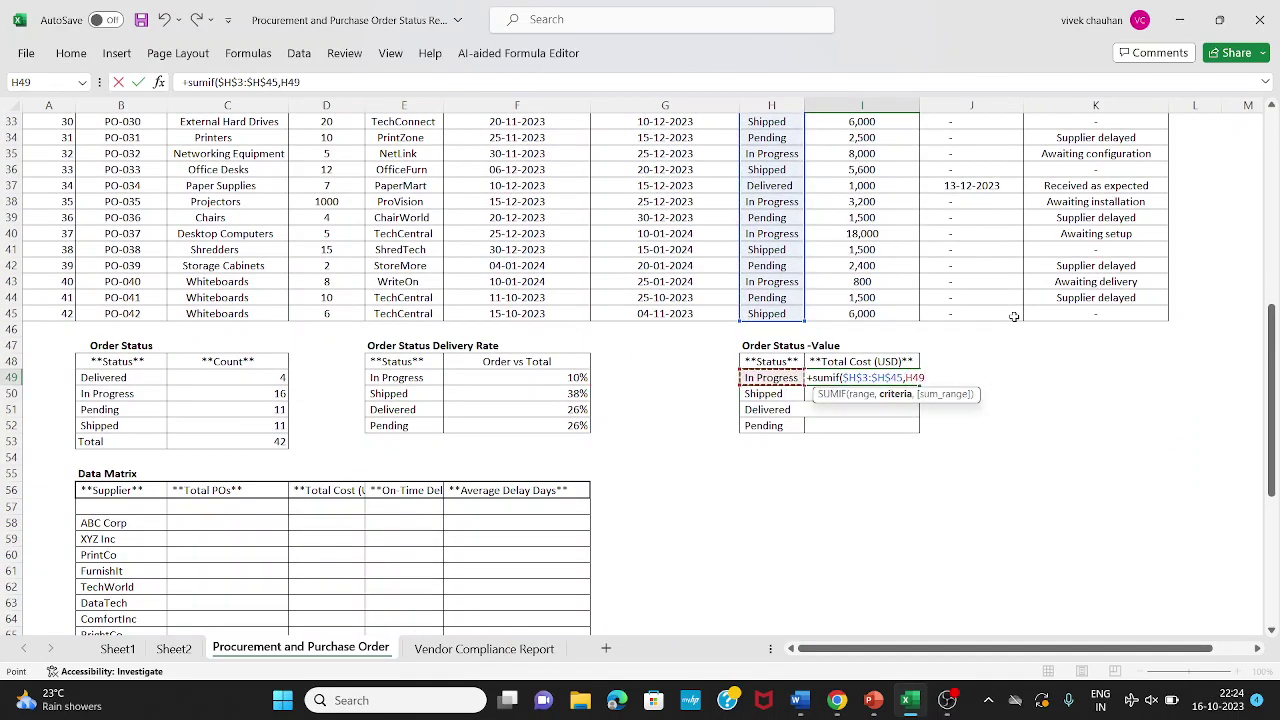
pyautogui.press('Up')
pyautogui.press('Up')
pyautogui.press('Up')
pyautogui.press('Up')
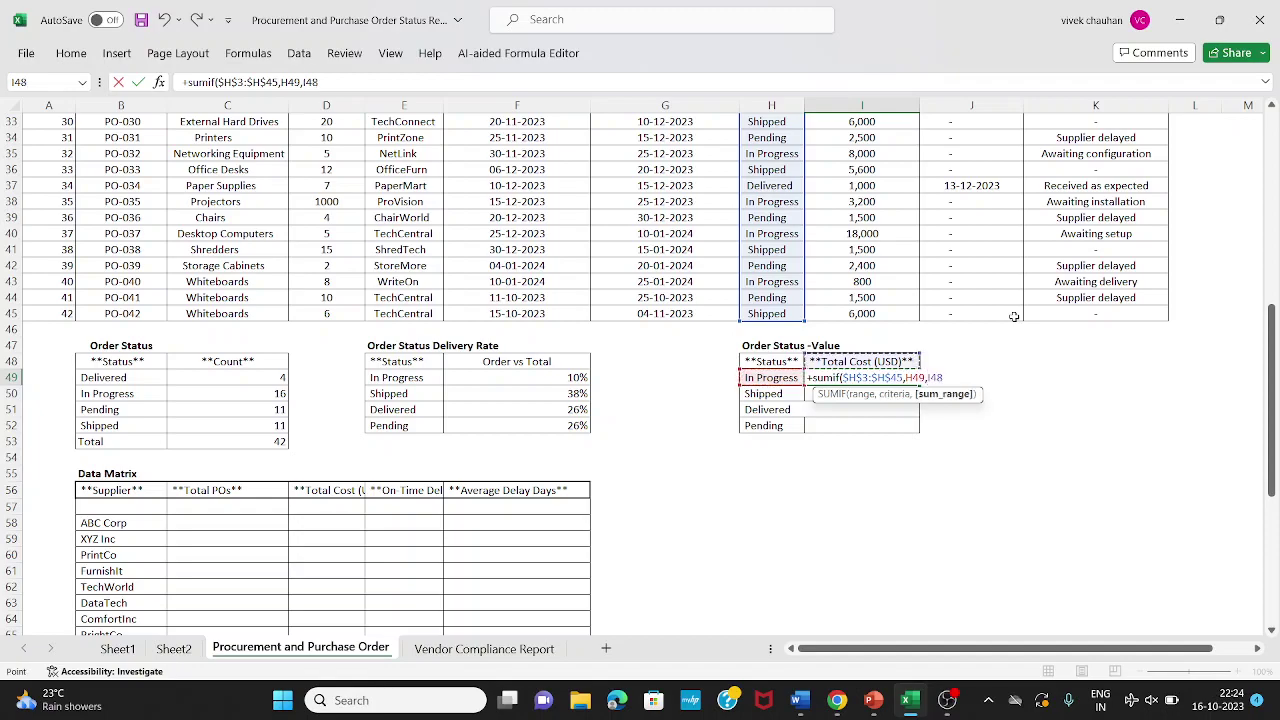
pyautogui.hotkey('ctrl', 'shift', 'Up')
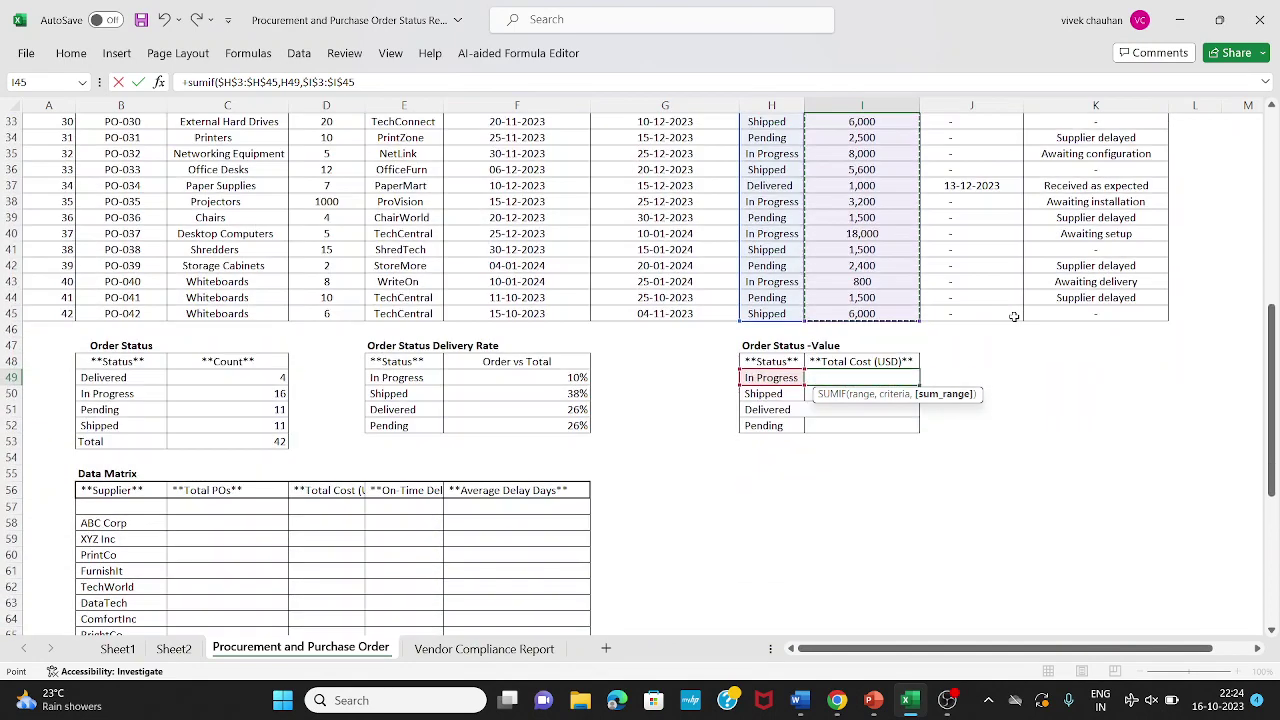
pyautogui.press('Return')
# Copy the SUMIF formula to the Shipped, Delivered and Pending rows of the Order Status -Value table.
pyautogui.press('Up')
pyautogui.hotkey('ctrl', 'c')
pyautogui.press('Down')
pyautogui.hotkey('shift', 'Down')
pyautogui.hotkey('shift', 'Down')
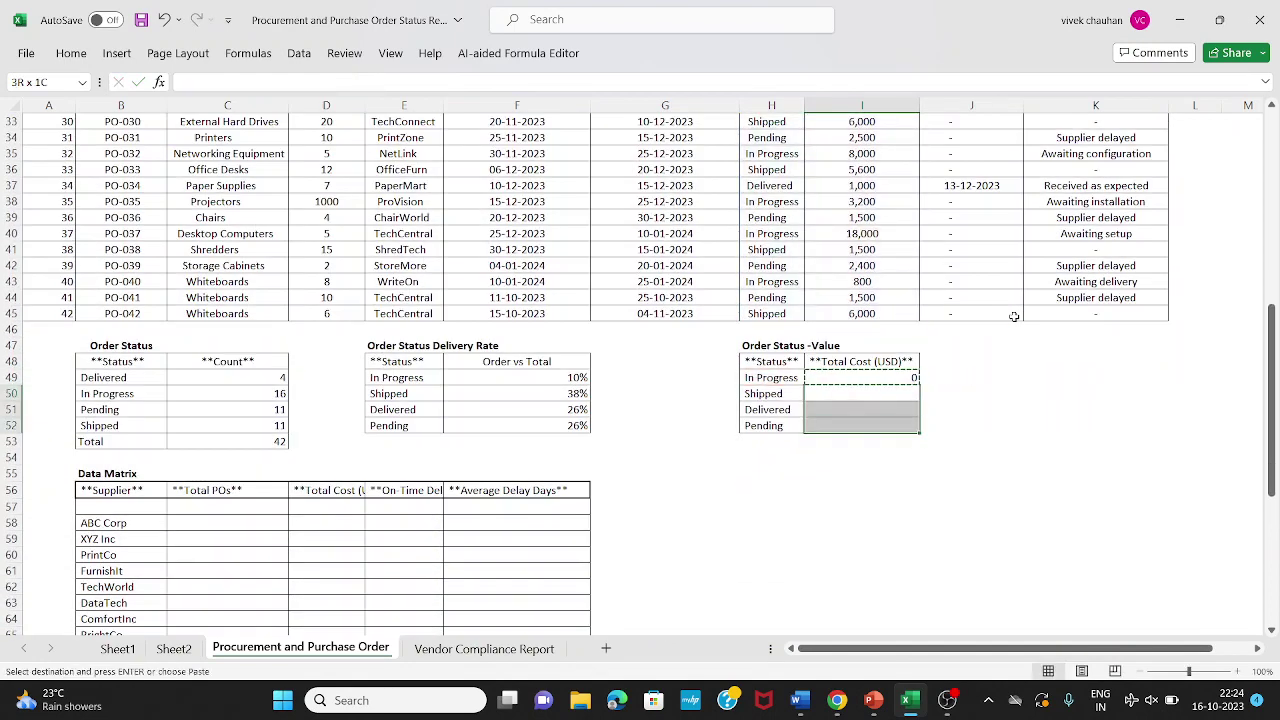
pyautogui.hotkey('ctrl', 'v')
# Inspect the SUMIF formulas in I49 and I50 and the PO-042 total cost entry in I45.
pyautogui.press('Up')
pyautogui.press('F2')
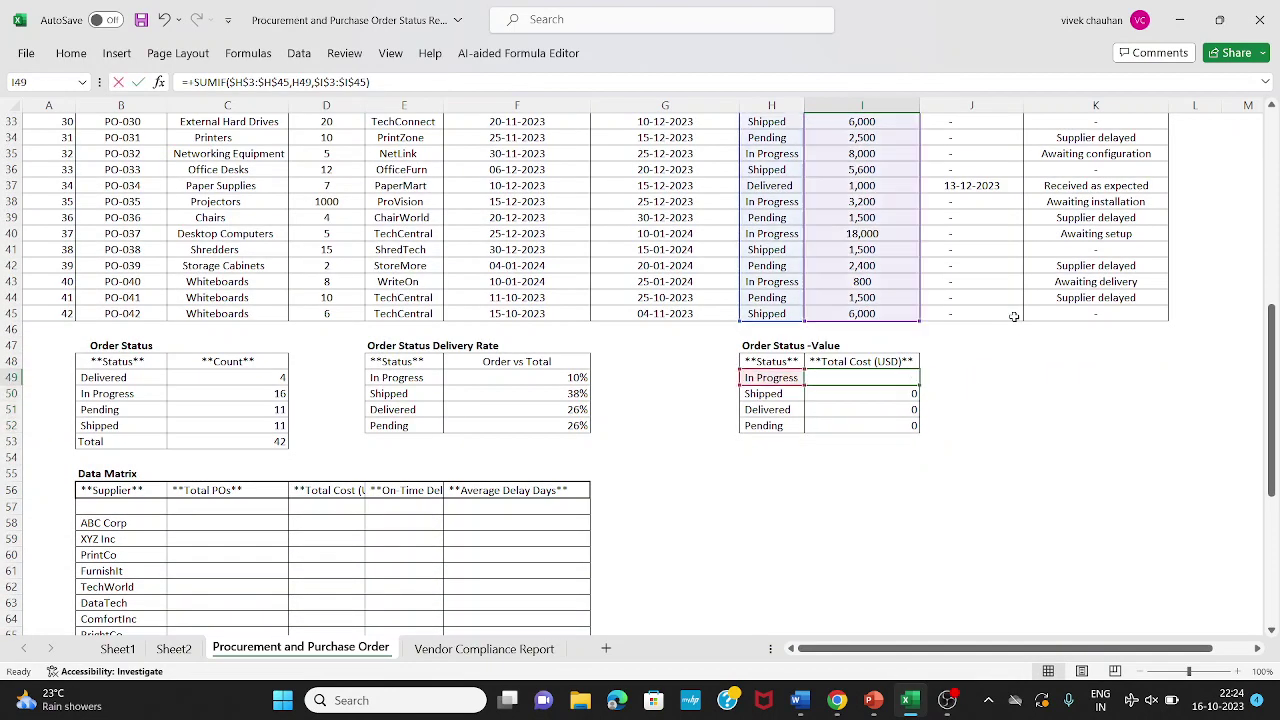
pyautogui.press('Escape')
pyautogui.press('Up')
pyautogui.press('Up')
pyautogui.press('Up')
pyautogui.press('Up')
pyautogui.press('F2')
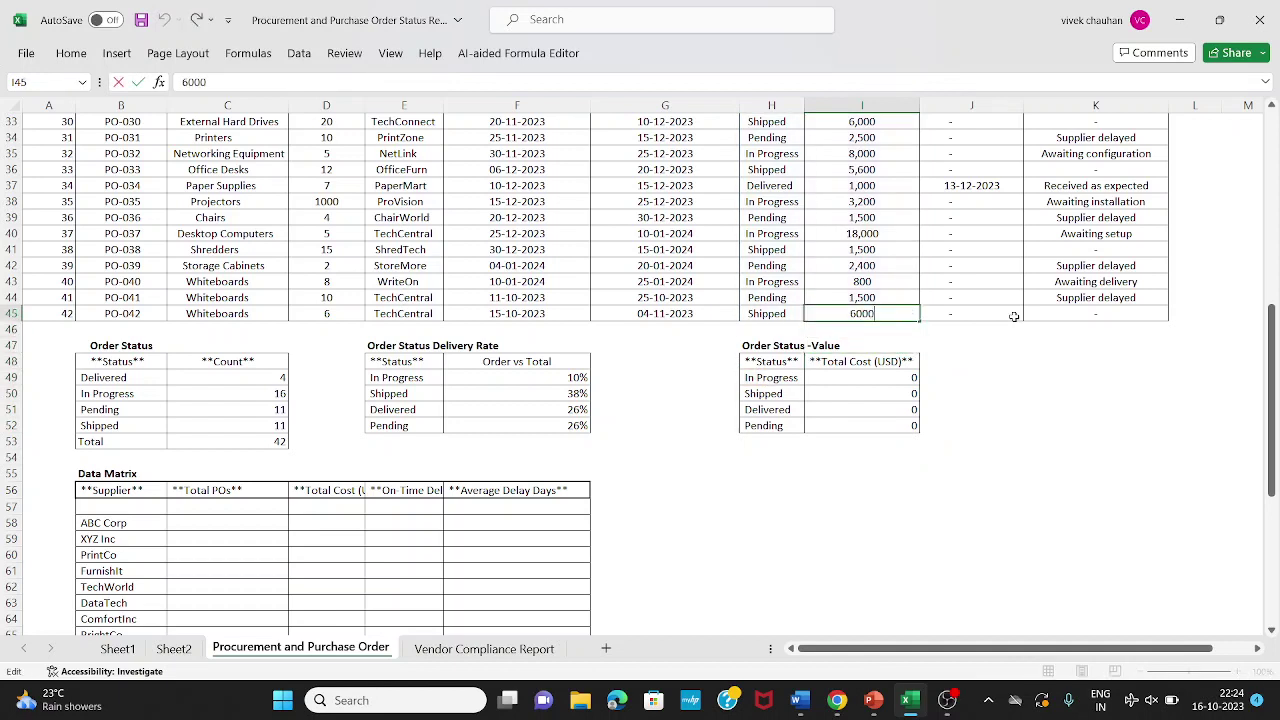
pyautogui.press('Escape')
pyautogui.press('Down')
pyautogui.press('Down')
pyautogui.press('Down')
pyautogui.press('Down')
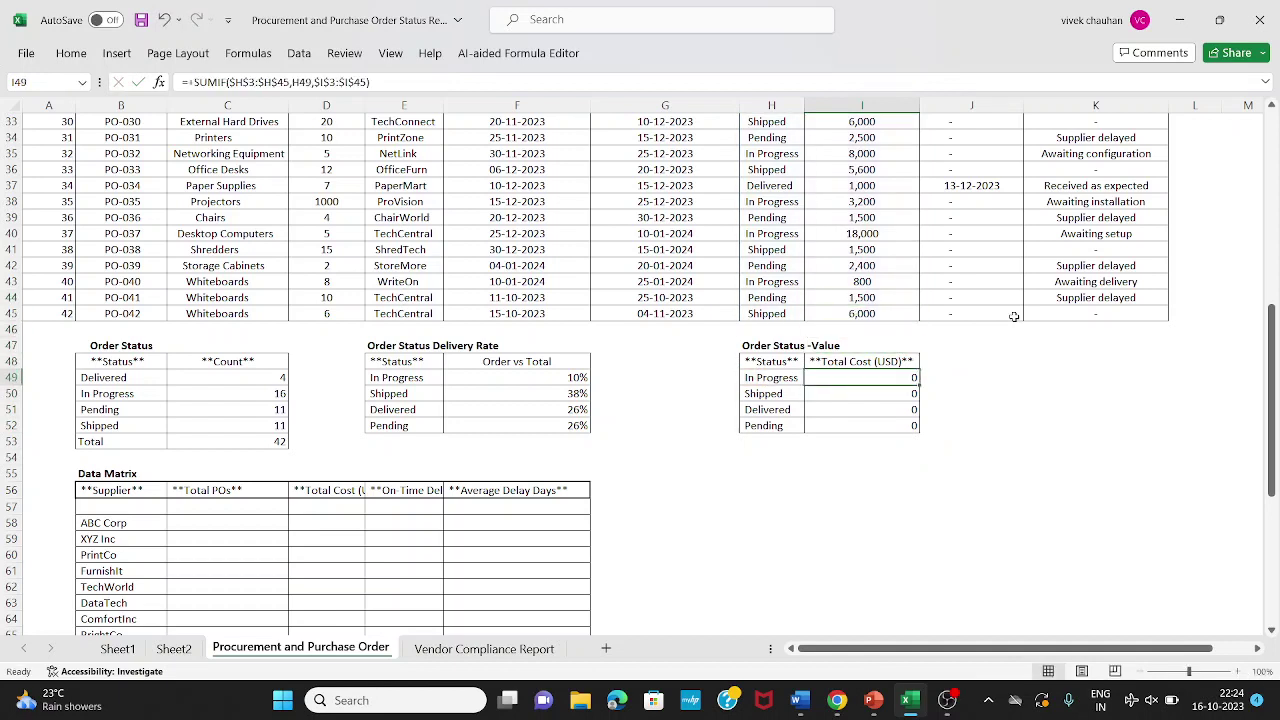
pyautogui.press('F2')
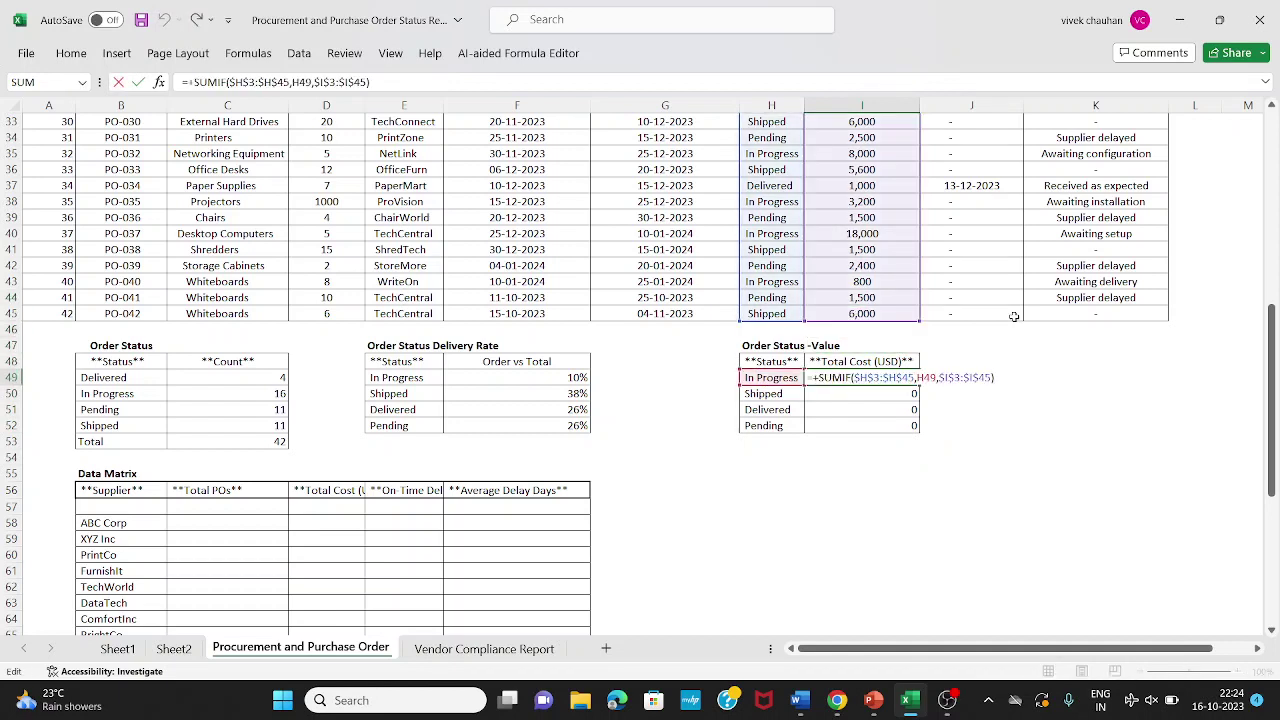
pyautogui.press('Escape')
pyautogui.press('Down')
pyautogui.press('F2')
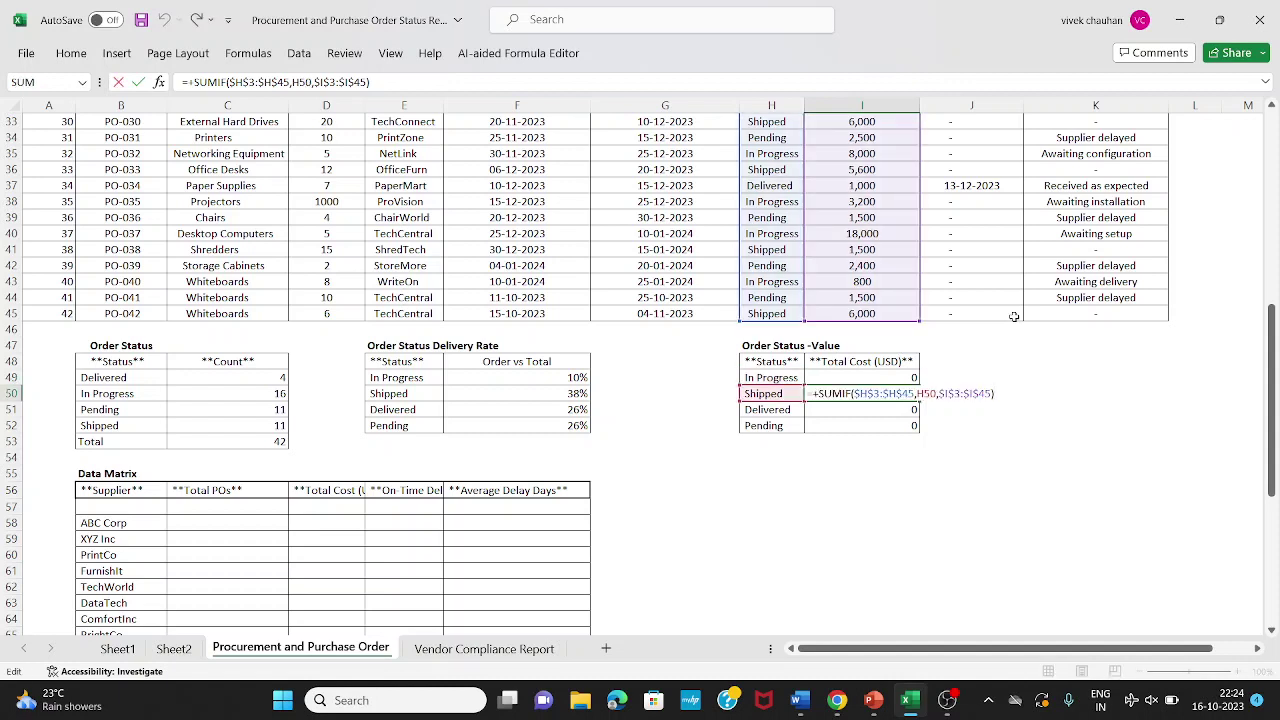
# Compare the PO-042 status text in H45 with the In Progress label in H49.
pyautogui.press('Escape')
pyautogui.press('Up')
pyautogui.press('Up')
pyautogui.press('Up')
pyautogui.press('Up')
pyautogui.press('Up')
pyautogui.press('Left')
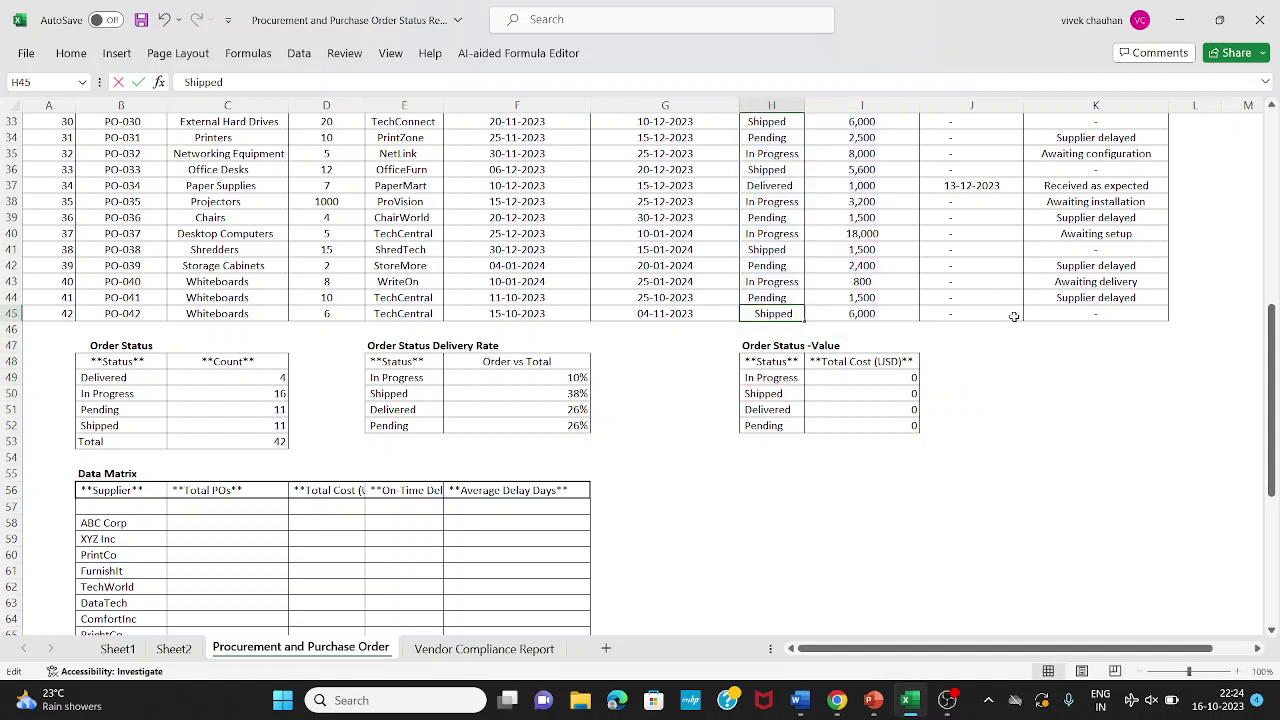
pyautogui.press('Escape')
pyautogui.press('Down')
pyautogui.press('Down')
pyautogui.press('Down')
pyautogui.press('Down')
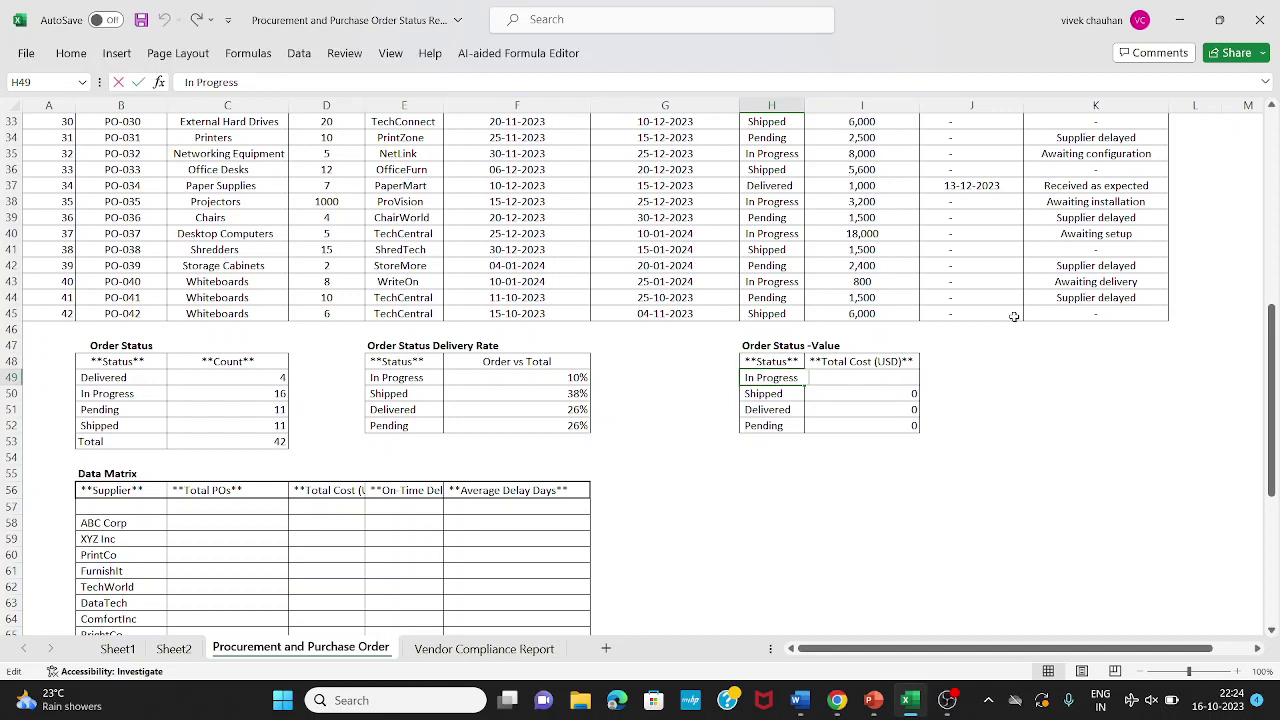
pyautogui.press('F2')
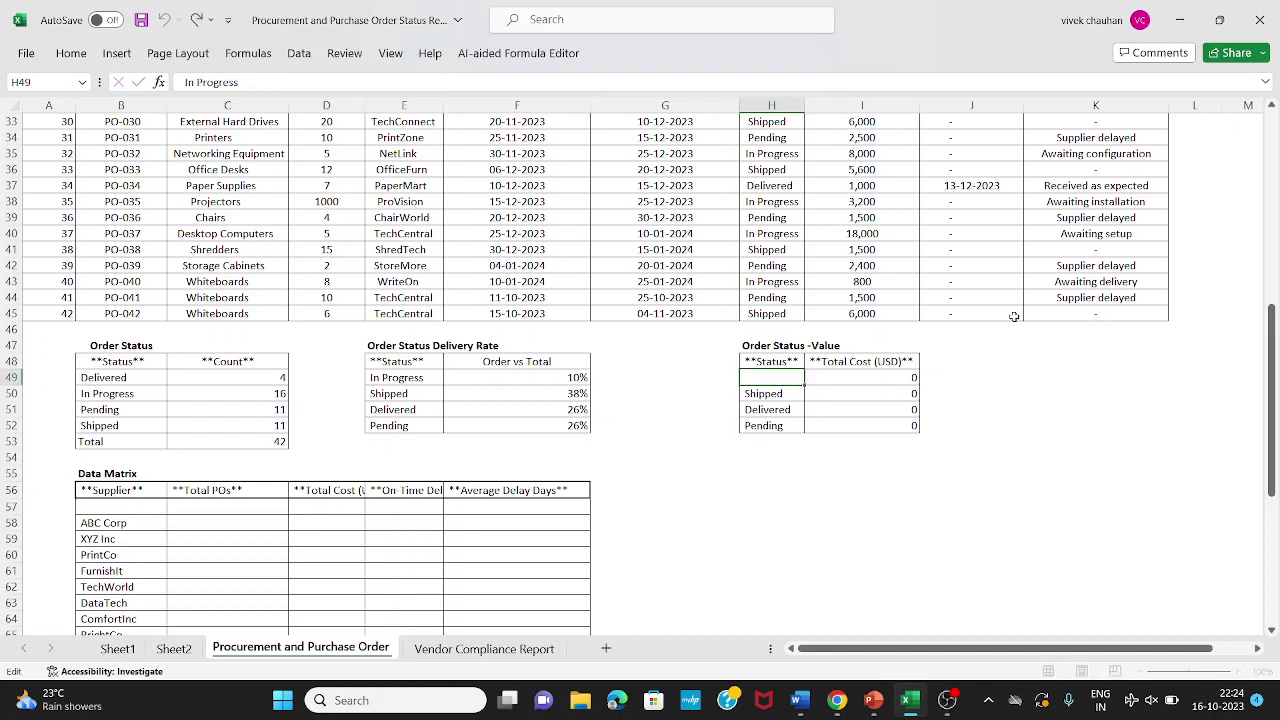
pyautogui.press('Escape')
pyautogui.press('Up')
pyautogui.press('Up')
pyautogui.press('Up')
pyautogui.press('Up')
pyautogui.press('F2')
pyautogui.press('Escape')
# Remove the extra space from the PO-040 In Progress status in H43.
pyautogui.press('Up')
pyautogui.press('Up')
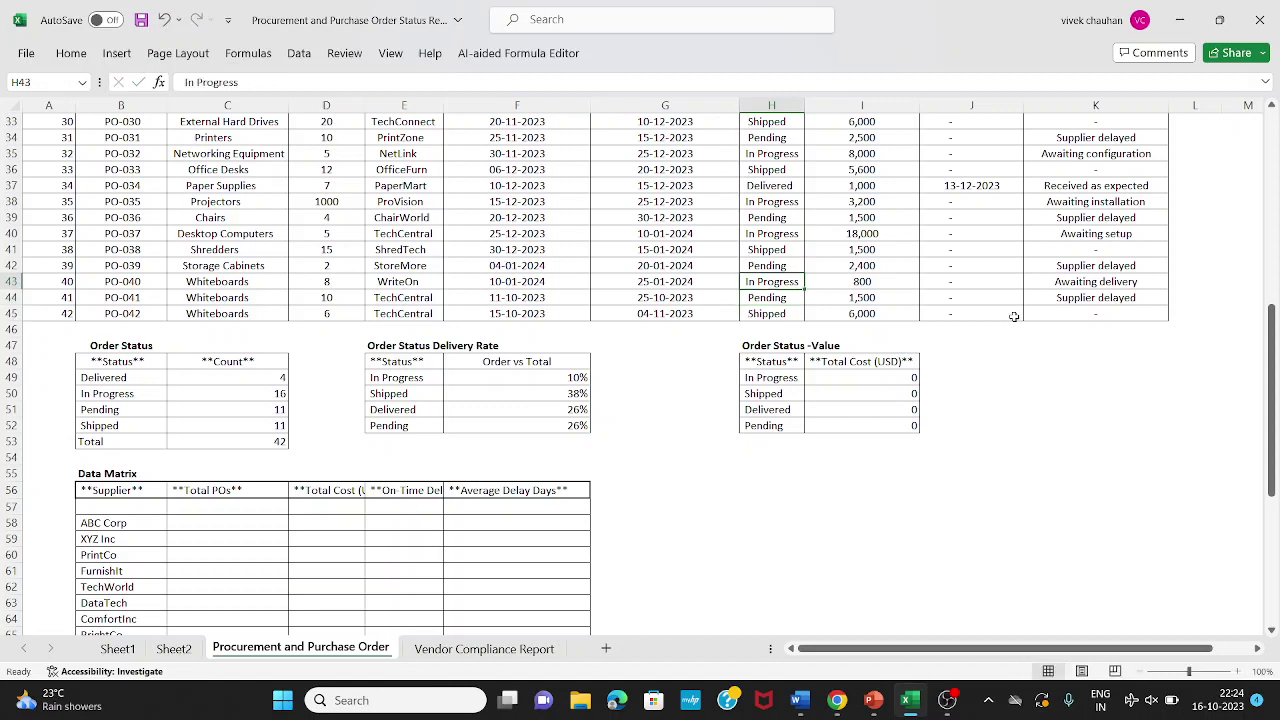
pyautogui.press('F2')
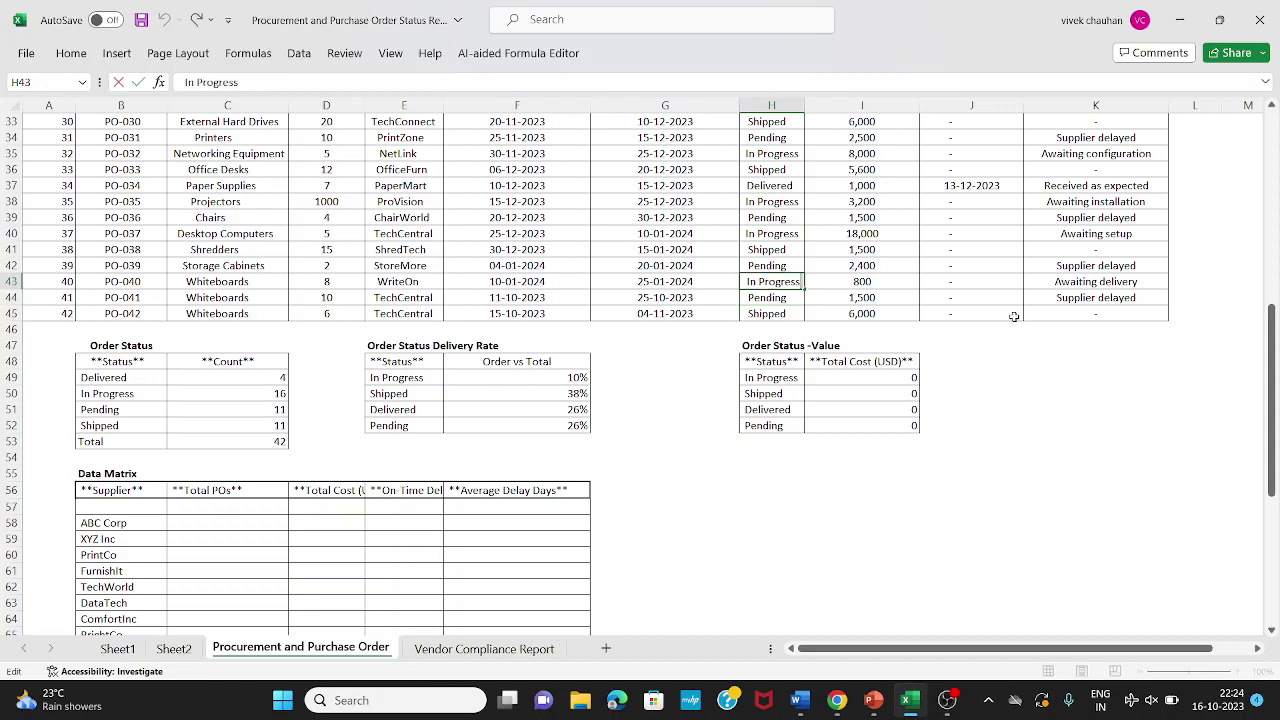
pyautogui.press('Return')
pyautogui.press('Up')
pyautogui.press('F2')
pyautogui.press('Return')
pyautogui.press('Up')
pyautogui.press('Up')
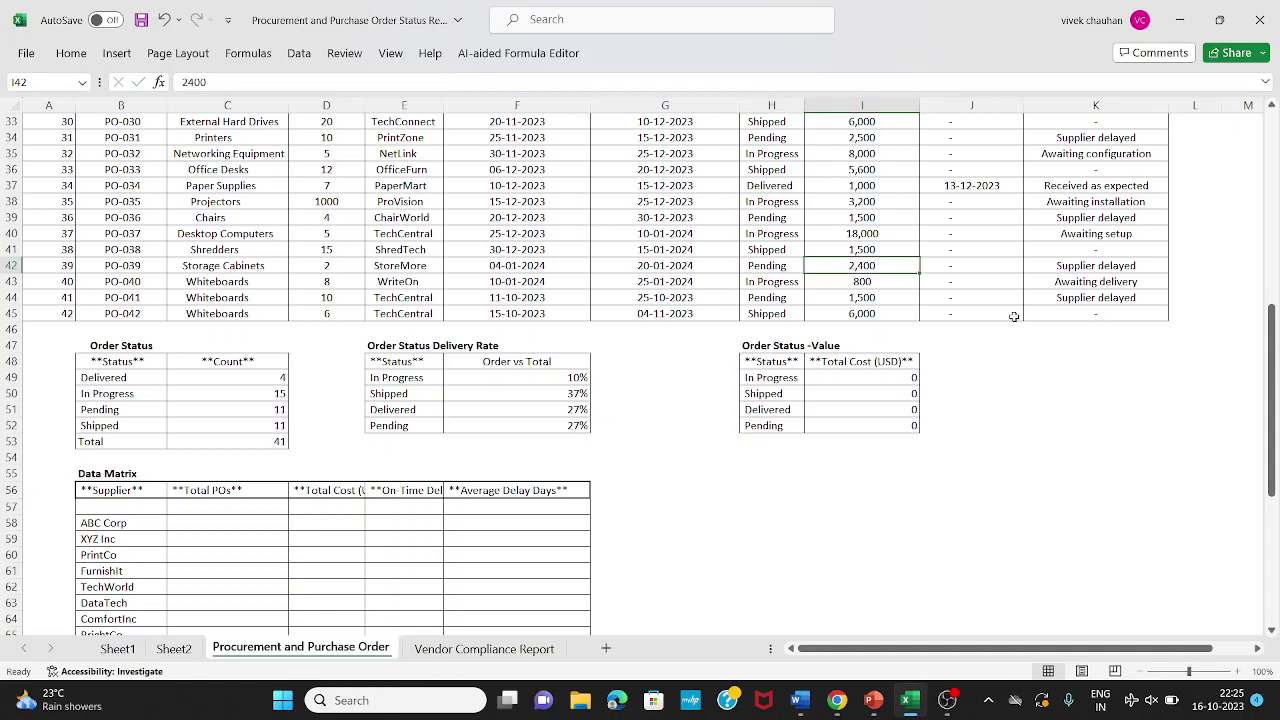
# Remove the extra spaces from the In Progress label in H49 of the Order Status -Value table.
pyautogui.press('Escape')
pyautogui.press('Down')
pyautogui.press('Down')
pyautogui.press('Down')
pyautogui.press('Down')
pyautogui.press('Down')
pyautogui.press('Down')
pyautogui.press('Down')
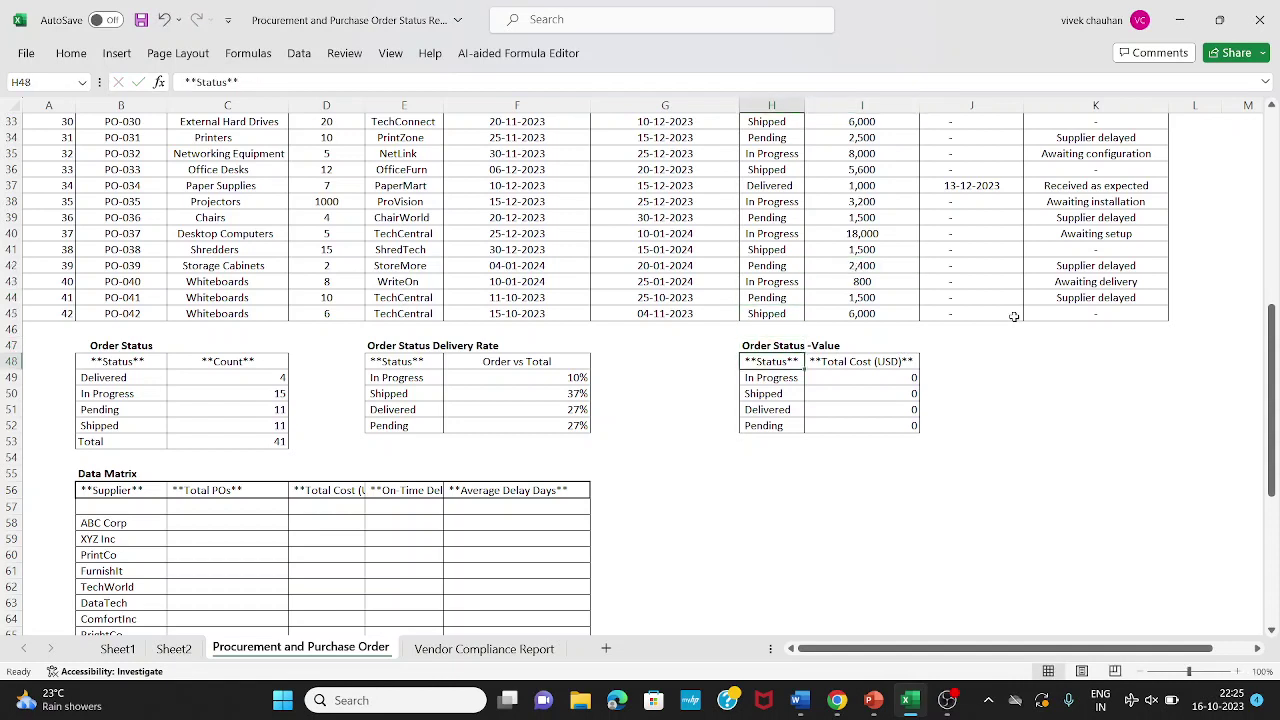
pyautogui.press('F2')
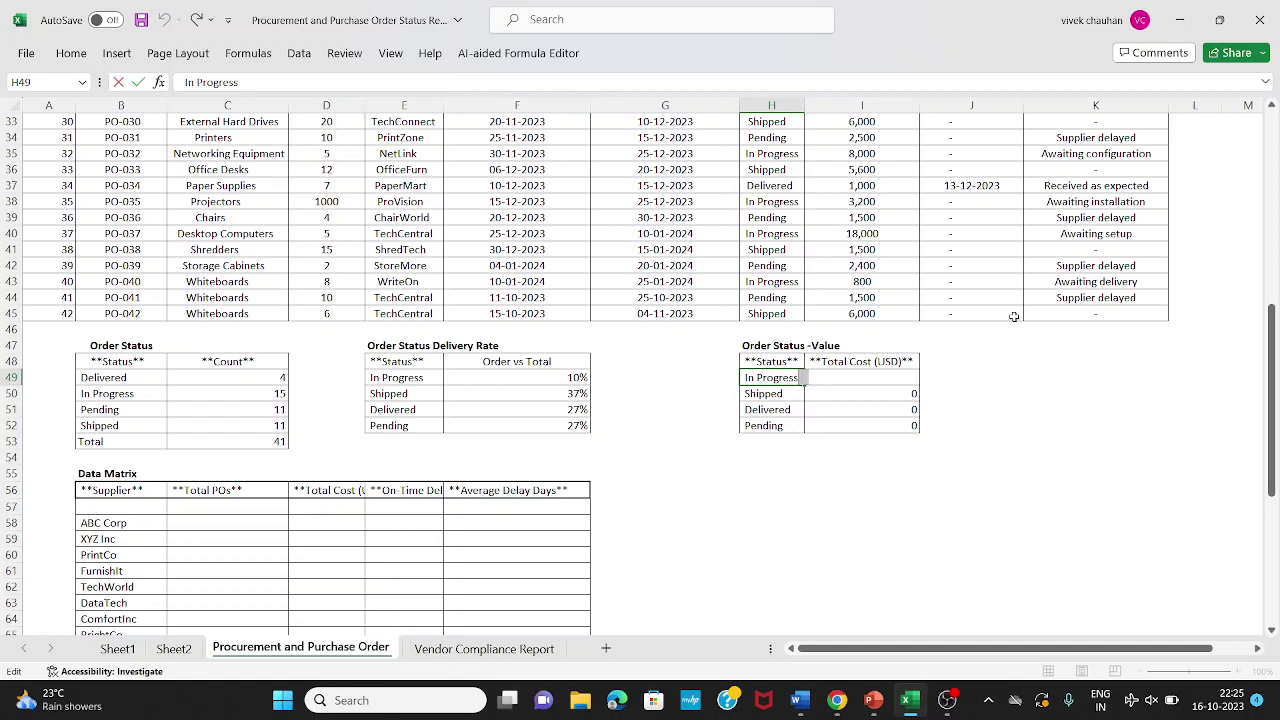
pyautogui.press('Return')
pyautogui.press('Up')
pyautogui.press('Return')
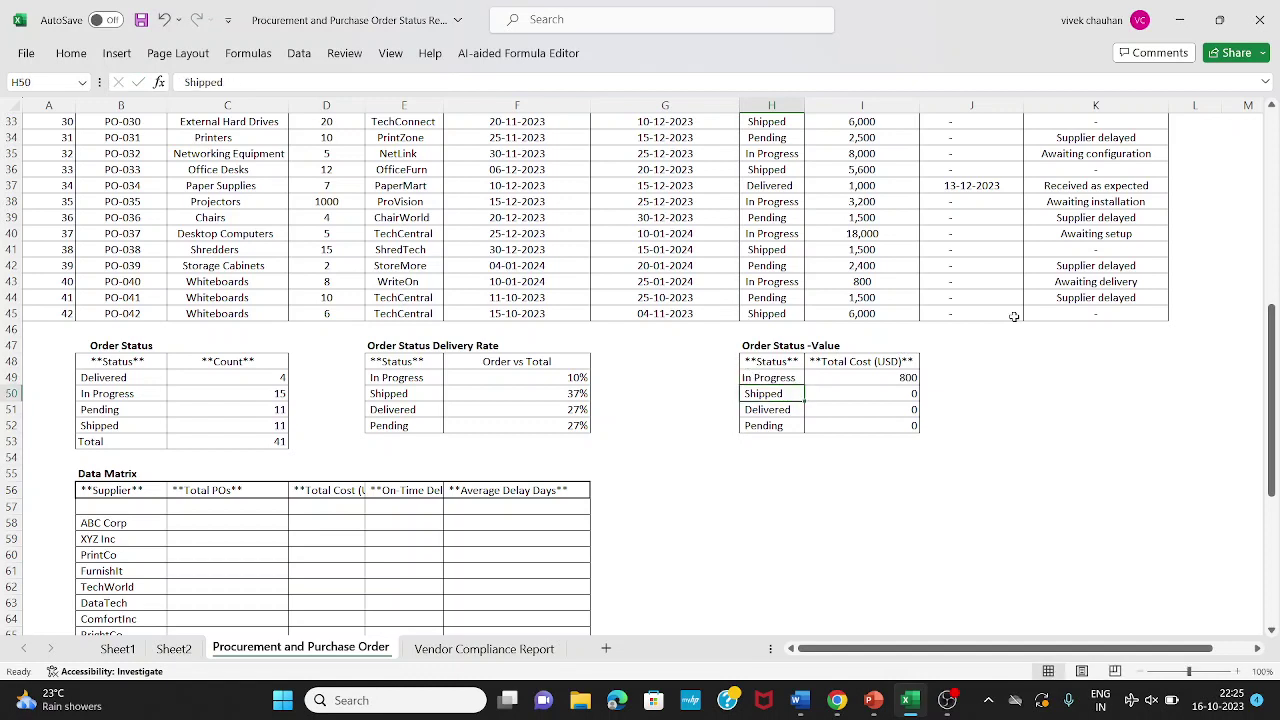
pyautogui.hotkey('alt', 'Tab')
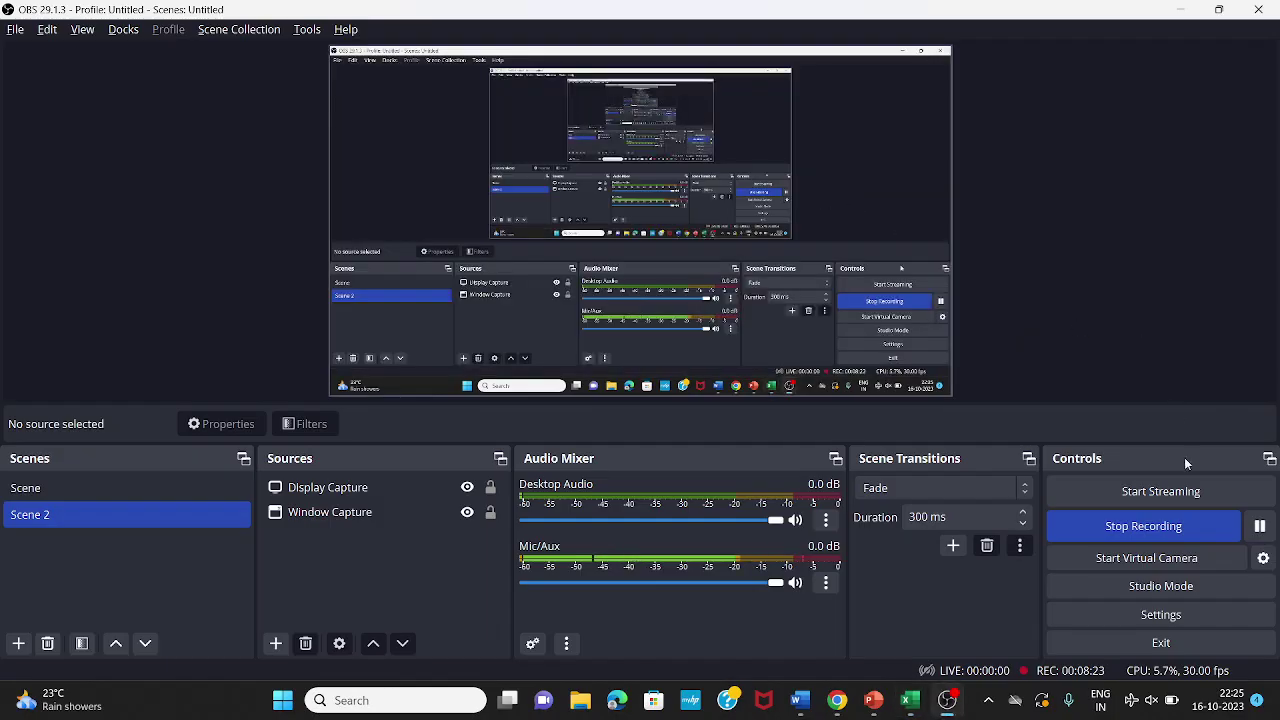
pyautogui.click(1264, 522)
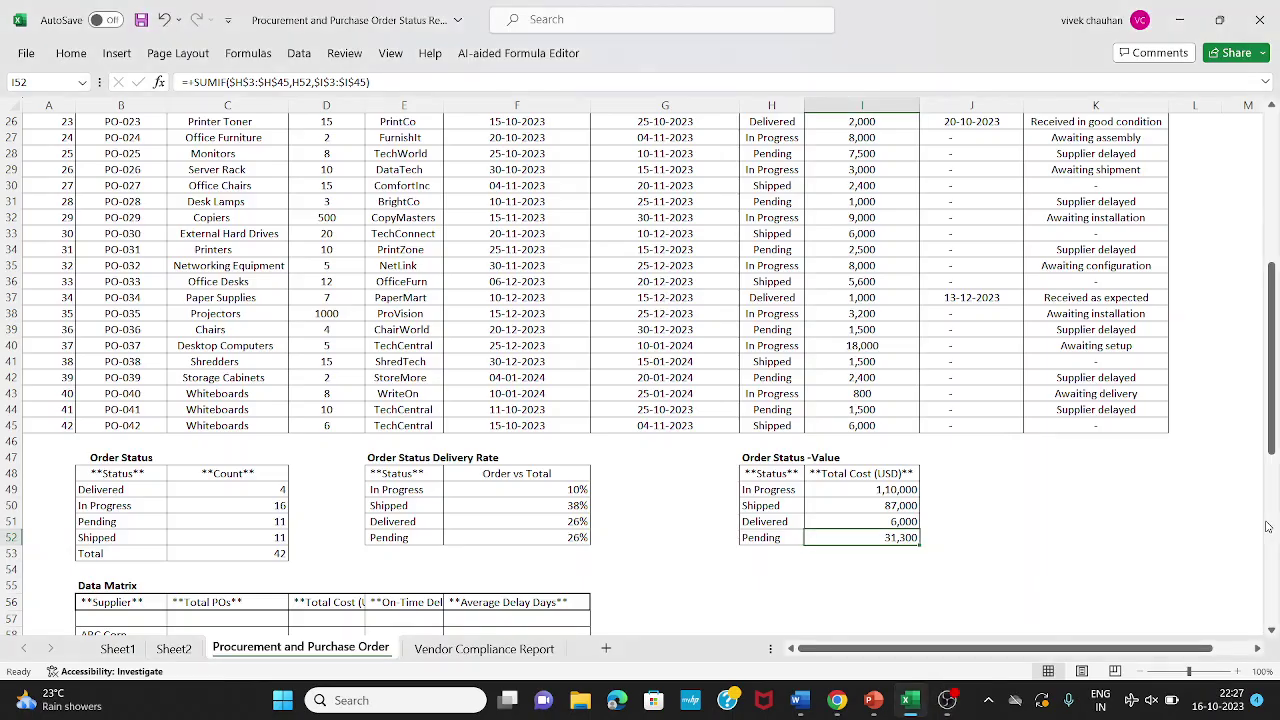
# Review the Total Cost results in the Order Status -Value table and the In Progress label in H49.
pyautogui.press('Down')
pyautogui.press('Down')
pyautogui.press('Down')
pyautogui.press('Down')
pyautogui.press('Down')
pyautogui.press('Down')
pyautogui.press('Down')
pyautogui.press('Down')
pyautogui.press('Down')
pyautogui.press('Down')
pyautogui.press('Down')
pyautogui.press('Down')
pyautogui.hotkey('ctrl', 'Up')
pyautogui.hotkey('ctrl', 'Up')
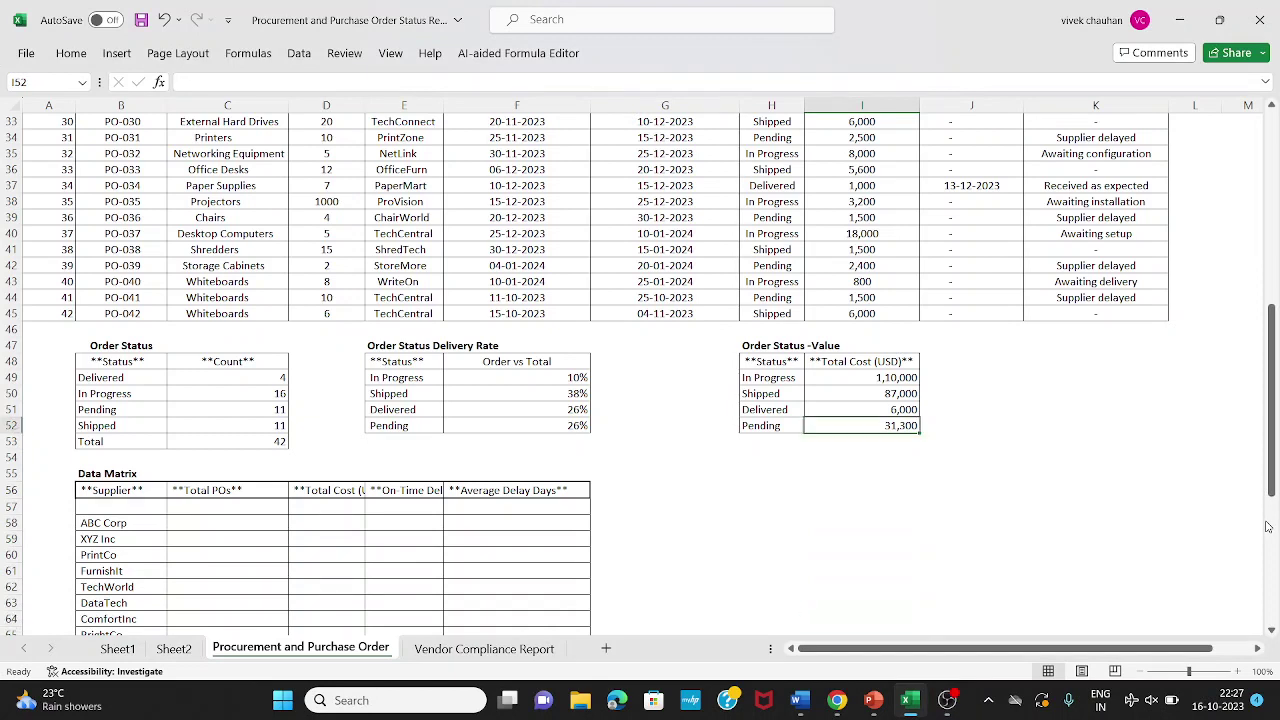
pyautogui.press('Left')
pyautogui.press('Return')
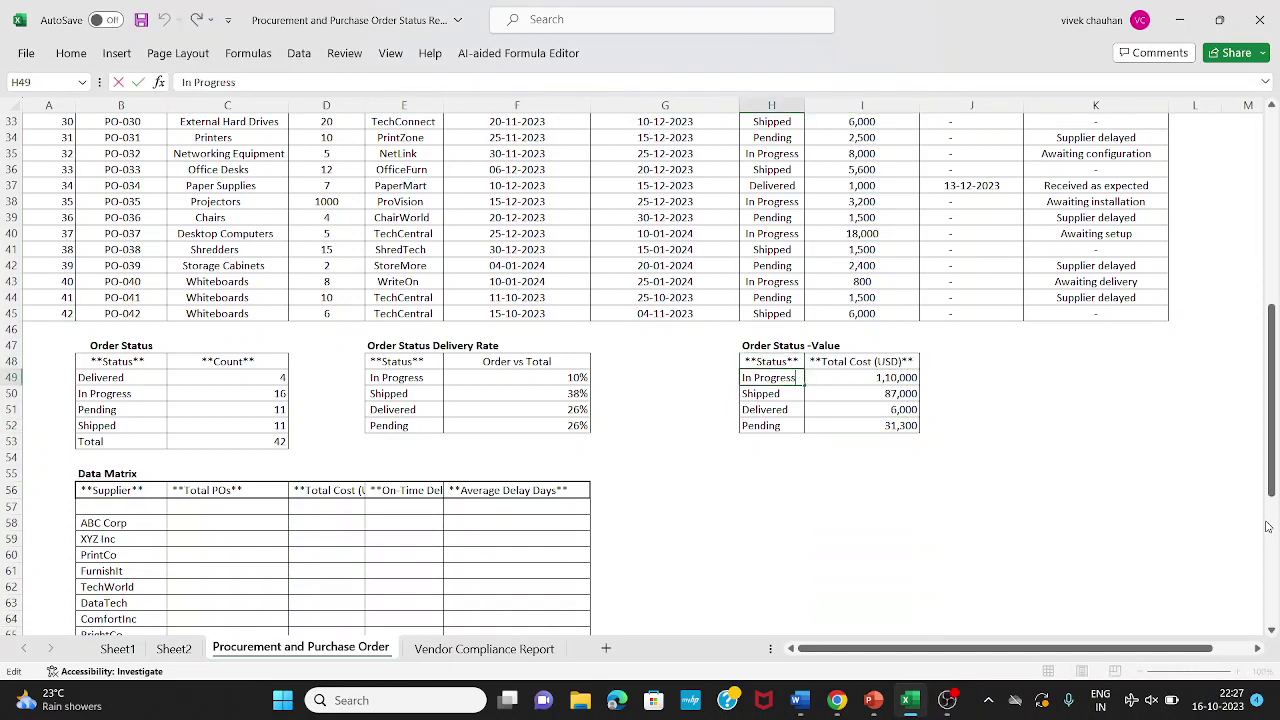
# Bold the header rows of the Order Status Delivery Rate and Order Status -Value tables.
pyautogui.press('Right')
pyautogui.press('Left')
pyautogui.press('Left')
pyautogui.press('Left')
pyautogui.press('Up')
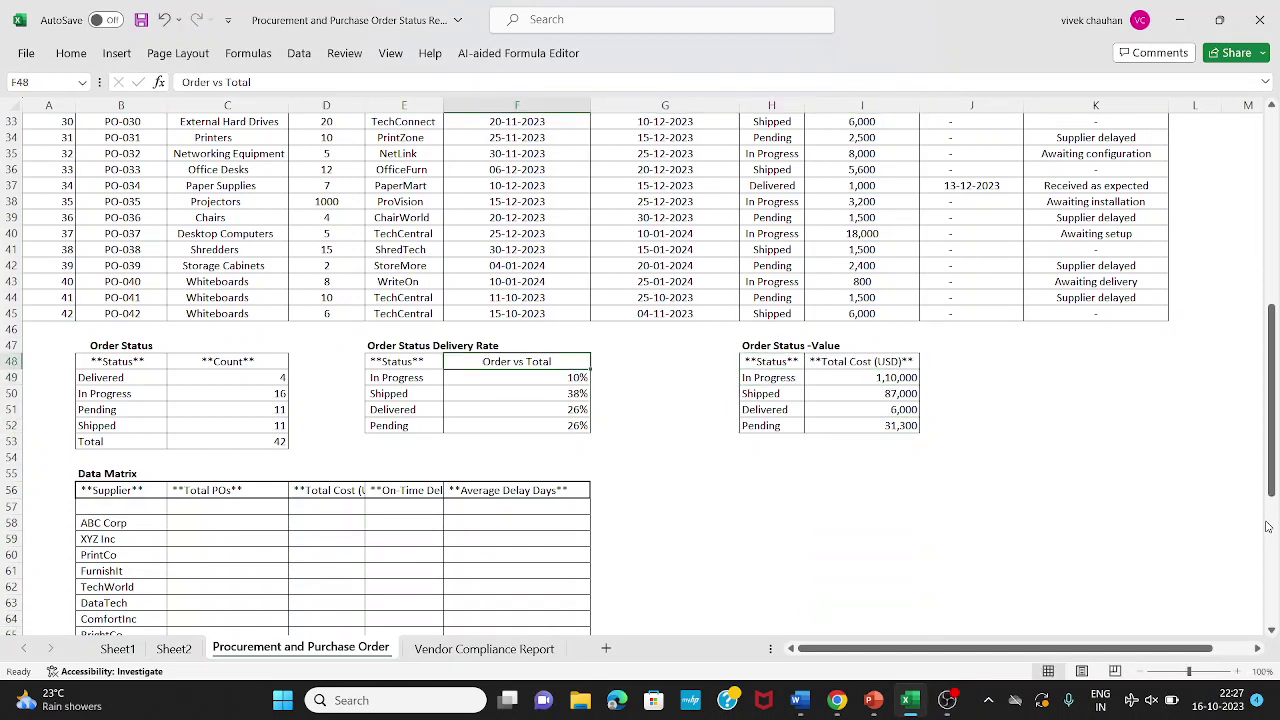
pyautogui.hotkey('shift', 'Left')
pyautogui.press('Right')
pyautogui.press('Right')
pyautogui.press('Right')
pyautogui.hotkey('shift', 'Right')
# Bold the Status and Count headers of the Order Status table.
pyautogui.press('Left')
pyautogui.press('Left')
pyautogui.press('Left')
pyautogui.press('Left')
pyautogui.press('Left')
pyautogui.press('Left')
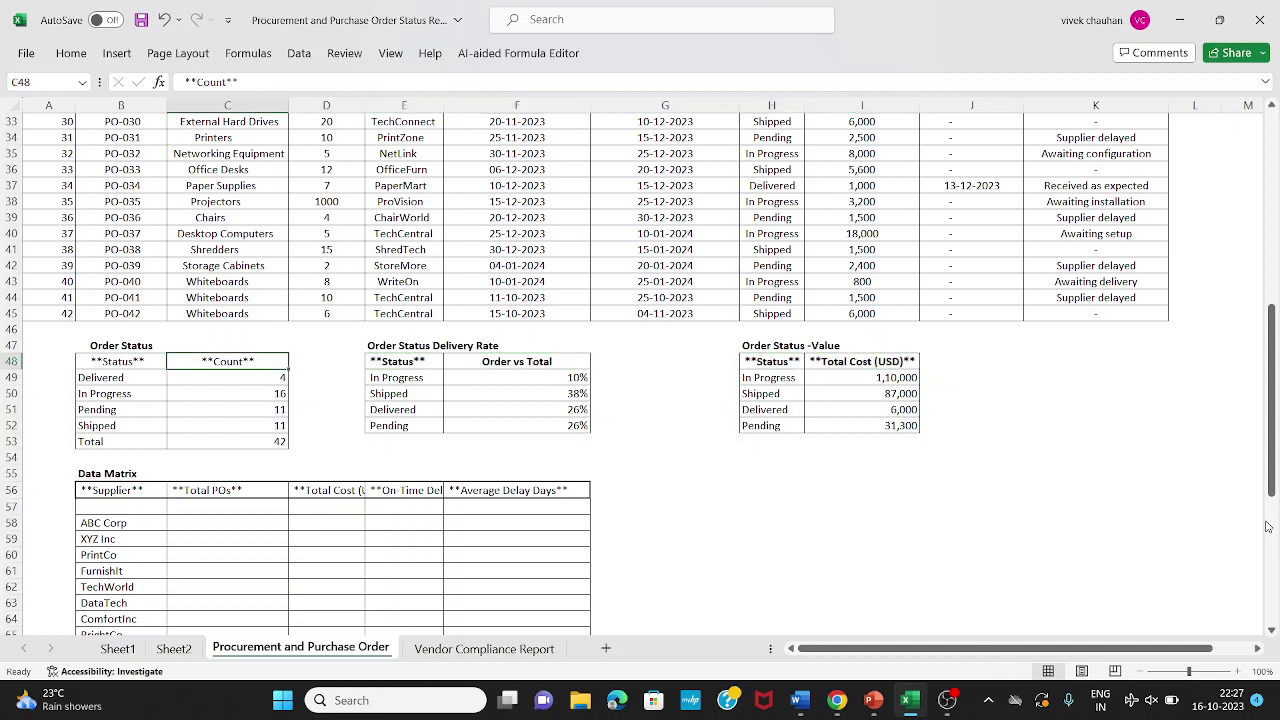
pyautogui.hotkey('shift', 'Right')
# Look through the Data Matrix table's columns and supplier list.
pyautogui.press('Down')
pyautogui.press('Down')
pyautogui.press('Down')
pyautogui.press('Down')
pyautogui.press('Down')
pyautogui.press('Down')
pyautogui.press('Down')
pyautogui.press('Down')
pyautogui.press('Down')
pyautogui.press('Down')
pyautogui.press('Down')
pyautogui.press('Down')
pyautogui.press('Down')
pyautogui.press('Down')
pyautogui.press('Down')
pyautogui.press('Down')
pyautogui.press('Down')
pyautogui.press('Down')
pyautogui.press('Down')
pyautogui.press('Down')
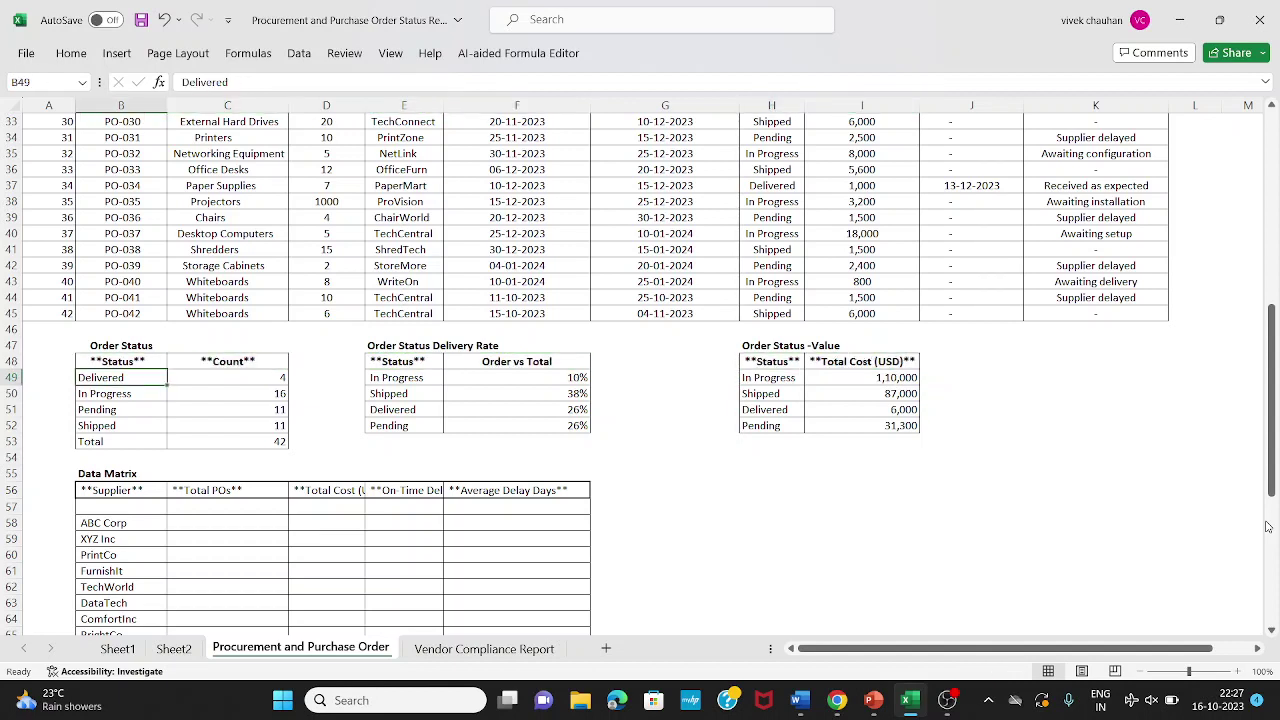
pyautogui.press('Right')
pyautogui.press('Up')
pyautogui.press('Up')
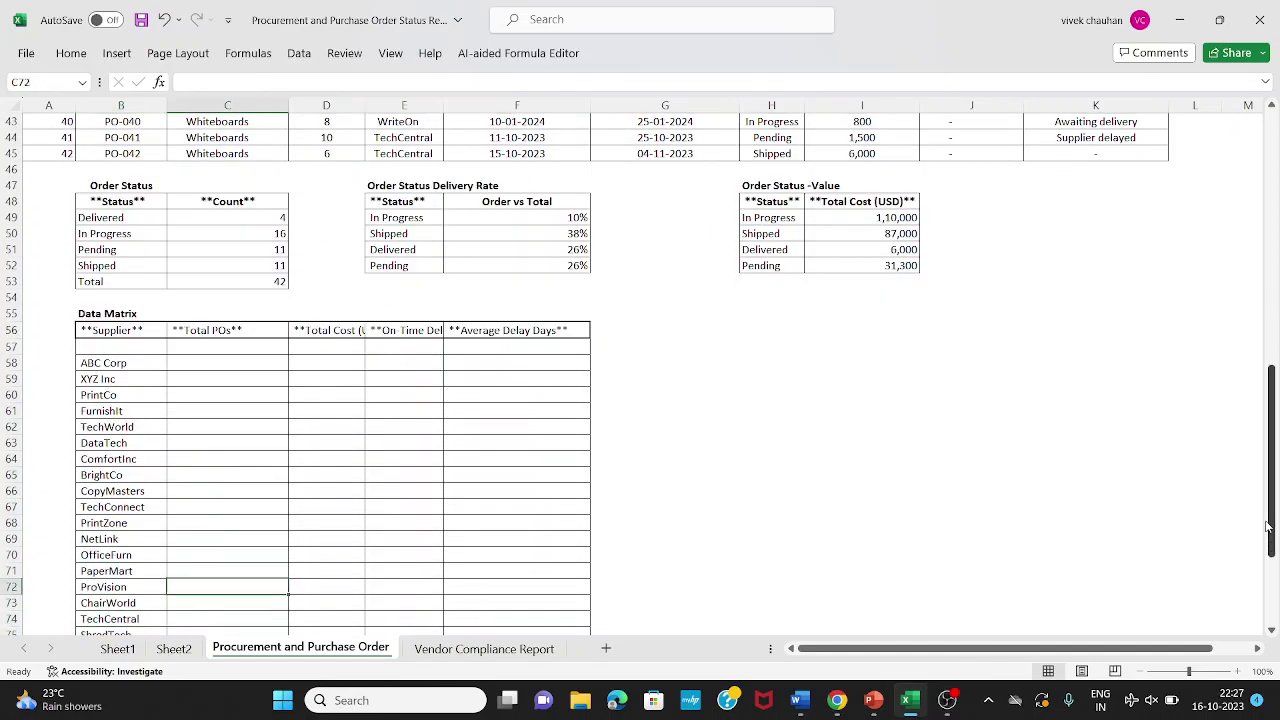
pyautogui.press('Up')
pyautogui.hotkey('ctrl', 'Up')
pyautogui.press('Up')
pyautogui.press('Left')
pyautogui.press('Down')
pyautogui.press('Down')
pyautogui.press('Down')
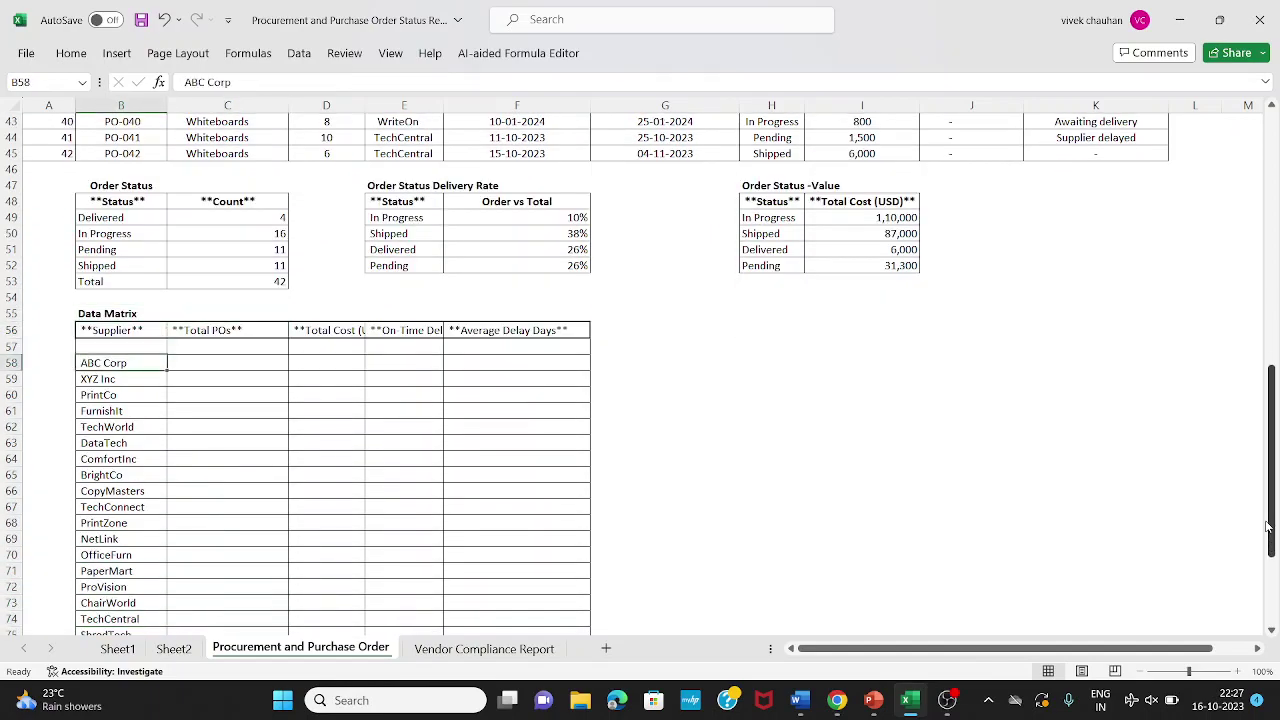
# Examine the Supplier column of the order data and the Data Matrix headings it relates to.
pyautogui.press('pageup')
pyautogui.press('Right')
pyautogui.press('Right')
pyautogui.press('Right')
pyautogui.press('Up')
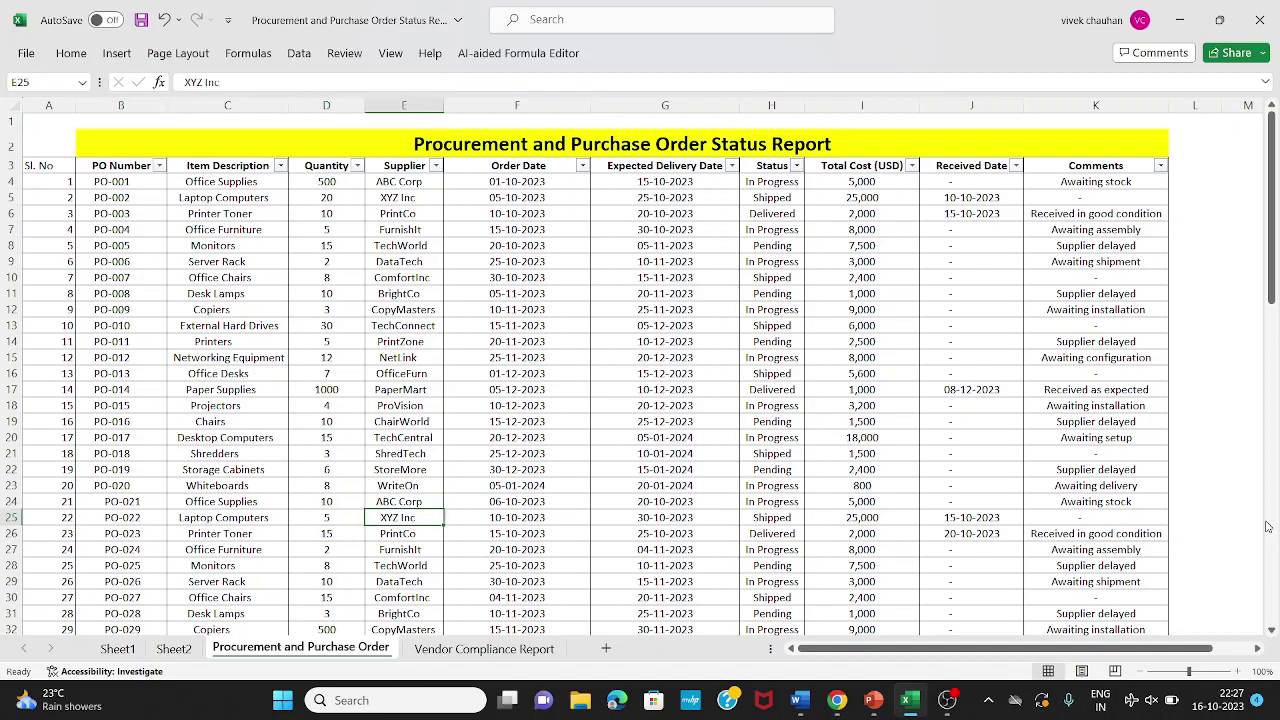
pyautogui.hotkey('ctrl', 'Up')
pyautogui.hotkey('ctrl', 'Down')
pyautogui.press('Down')
pyautogui.press('Down')
pyautogui.press('Down')
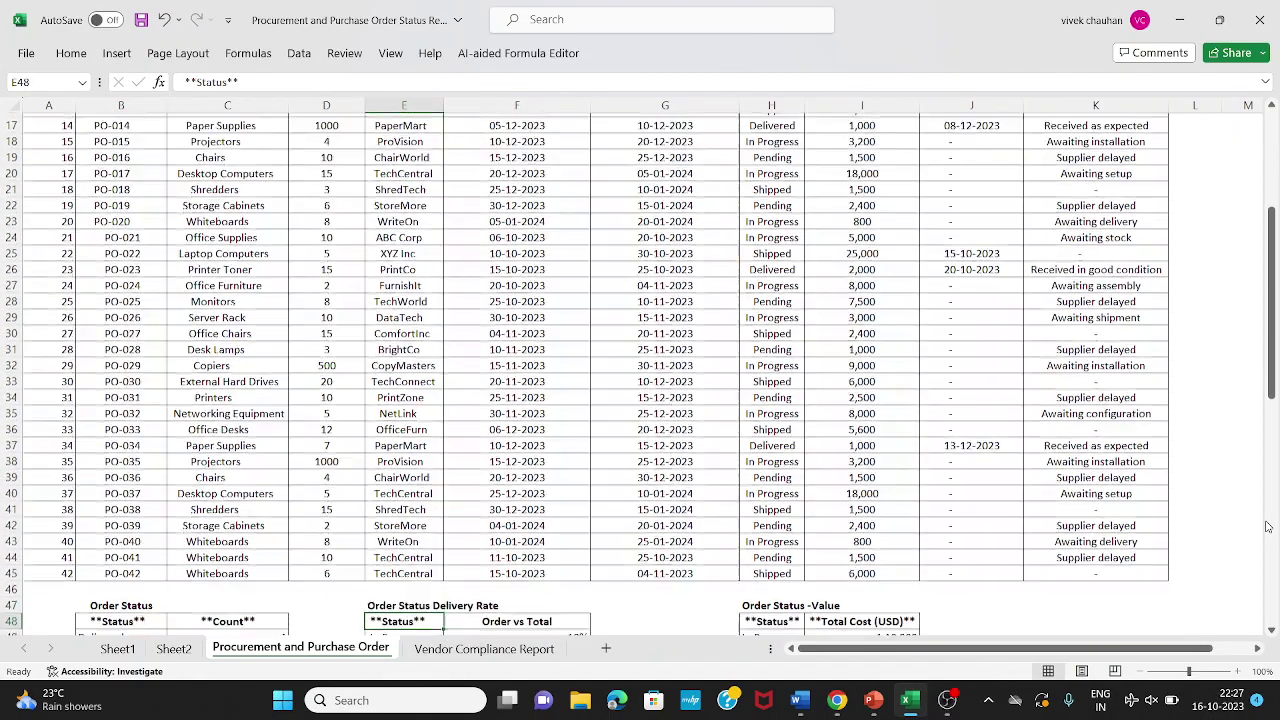
pyautogui.press('Down')
pyautogui.press('Down')
pyautogui.press('Down')
pyautogui.press('Down')
pyautogui.press('Down')
pyautogui.press('Down')
pyautogui.press('Down')
pyautogui.press('Down')
pyautogui.press('Left')
pyautogui.press('Down')
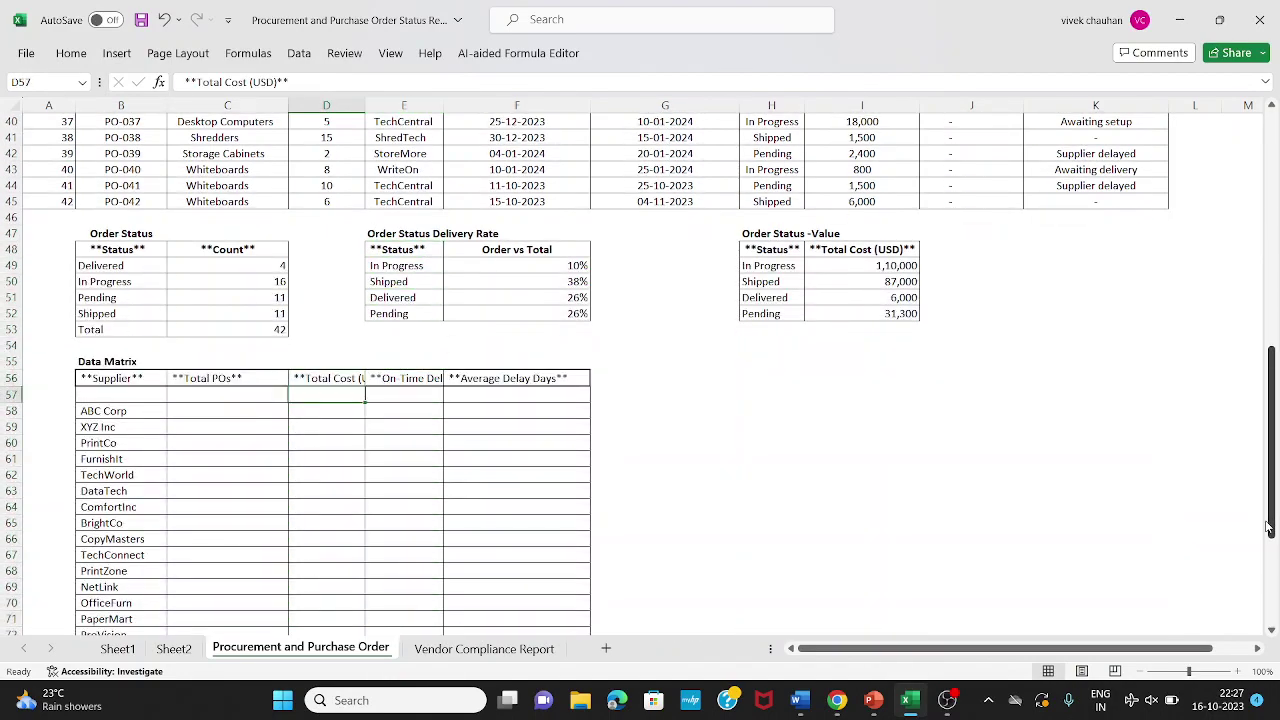
# Enter a COUNTIF in ABC Corp's Total POs cell that counts its name from B58 in the absolute supplier range $E$4:$E$45.
pyautogui.press('Down')
pyautogui.press('Down')
pyautogui.press('Up')
pyautogui.press('Left')
pyautogui.write('+sum')
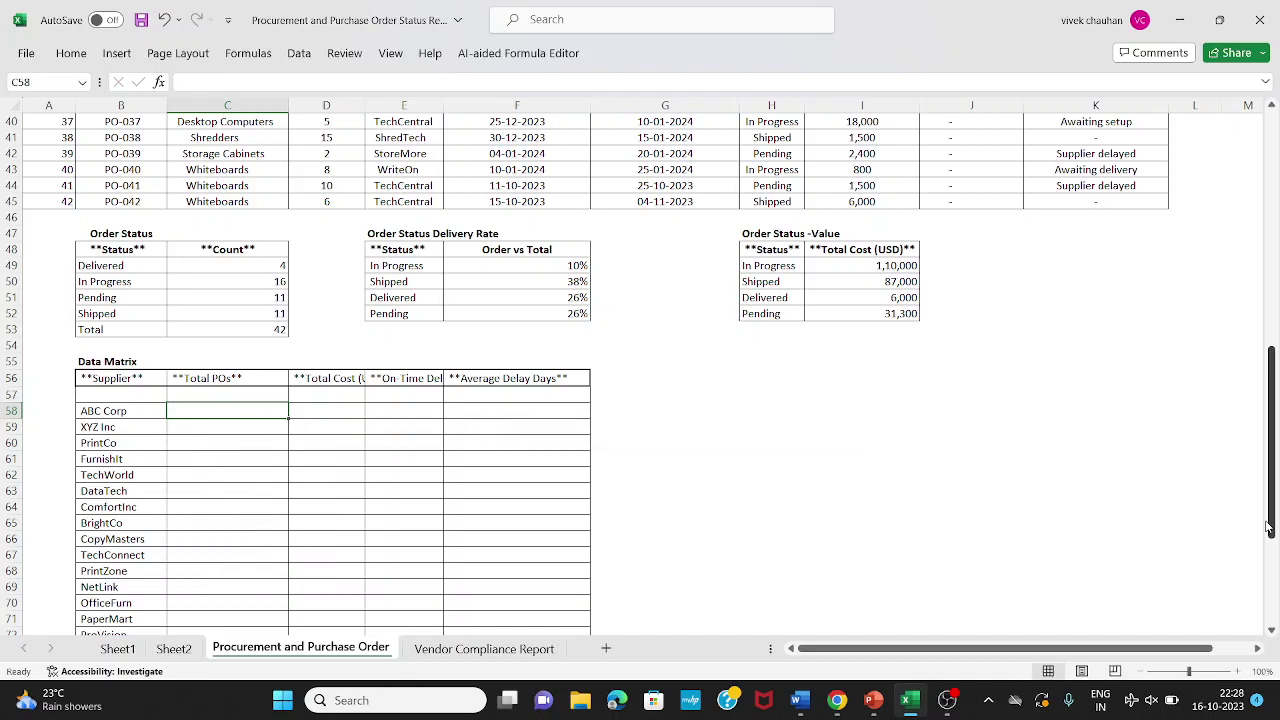
pyautogui.write('+count')
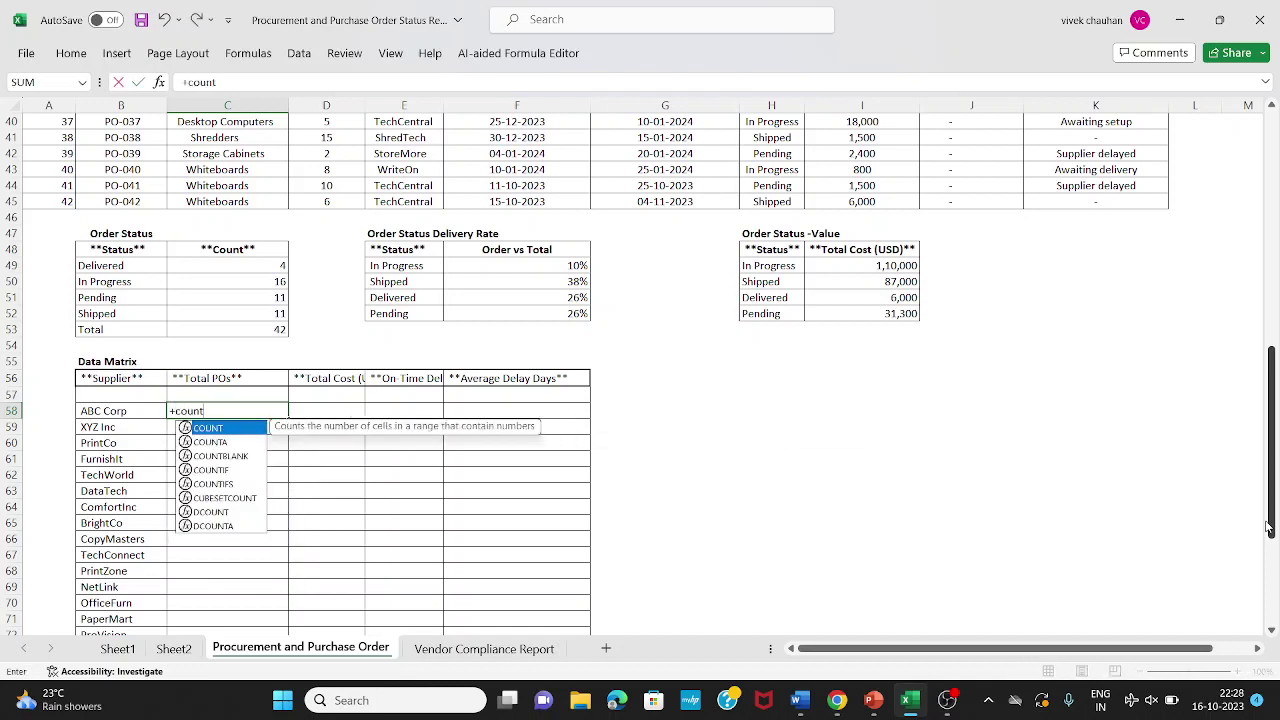
pyautogui.write('if(')
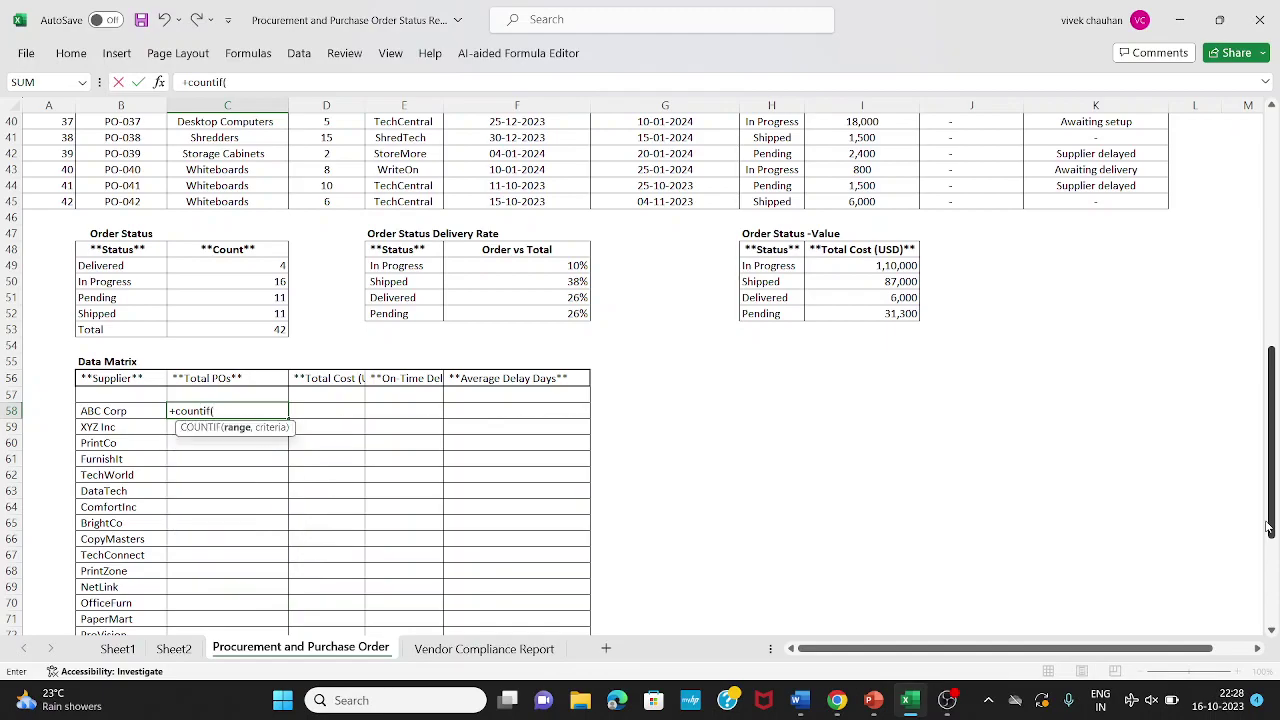
pyautogui.hotkey('ctrl', 'Up')
pyautogui.hotkey('ctrl', 'Up')
pyautogui.hotkey('ctrl', 'Up')
pyautogui.hotkey('ctrl', 'Right')
pyautogui.press('Up')
pyautogui.hotkey('ctrl', 'Up')
pyautogui.hotkey('ctrl', 'Up')
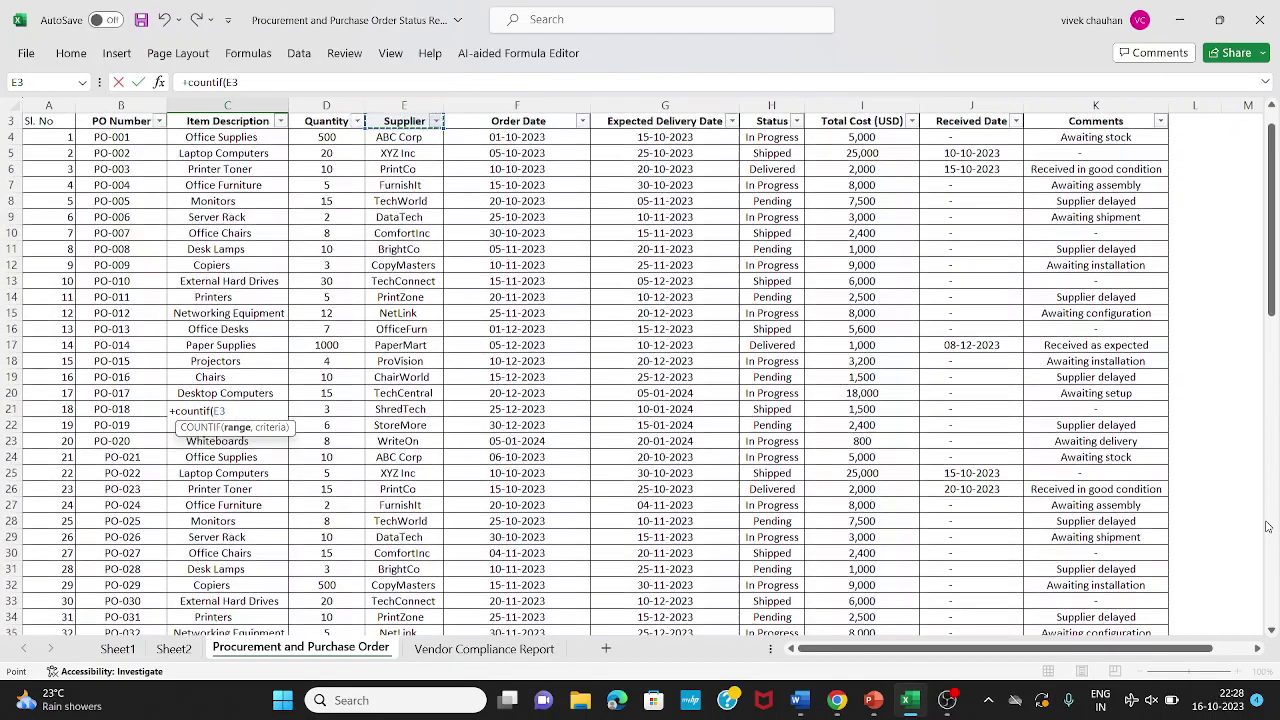
pyautogui.press('Down')
pyautogui.hotkey('ctrl', 'shift', 'Down')
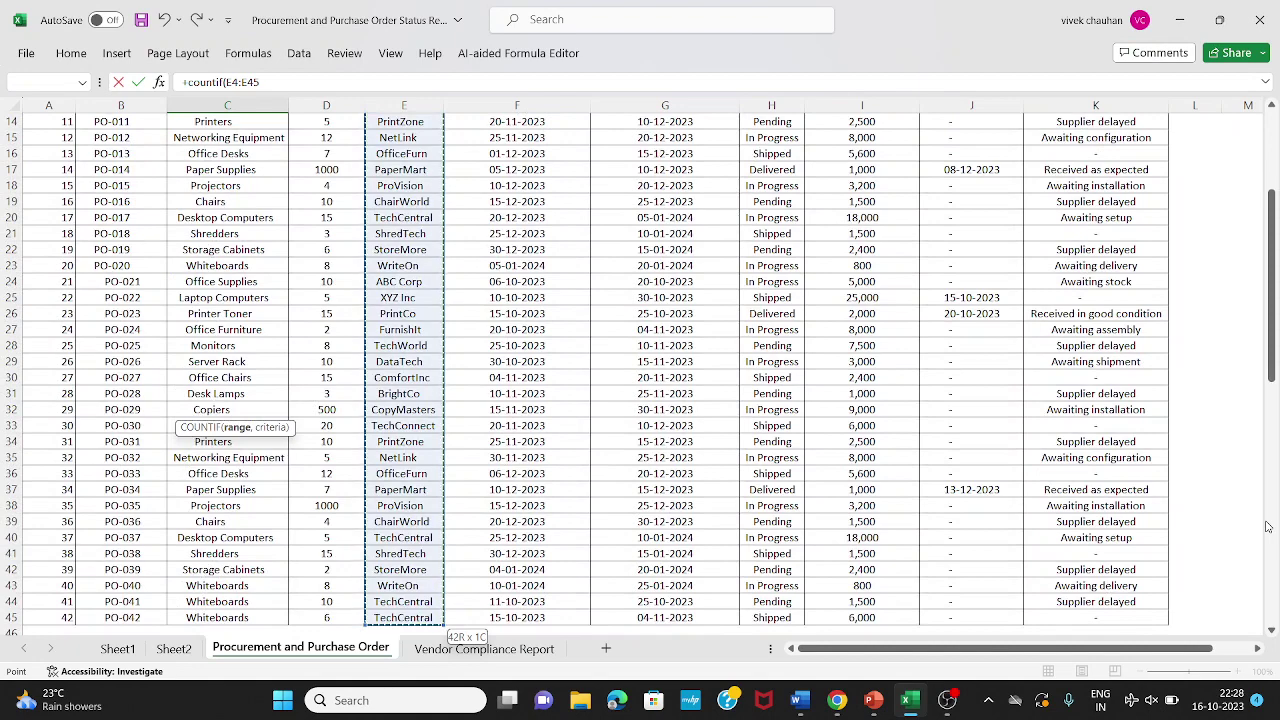
pyautogui.press('F4')
pyautogui.write(',')
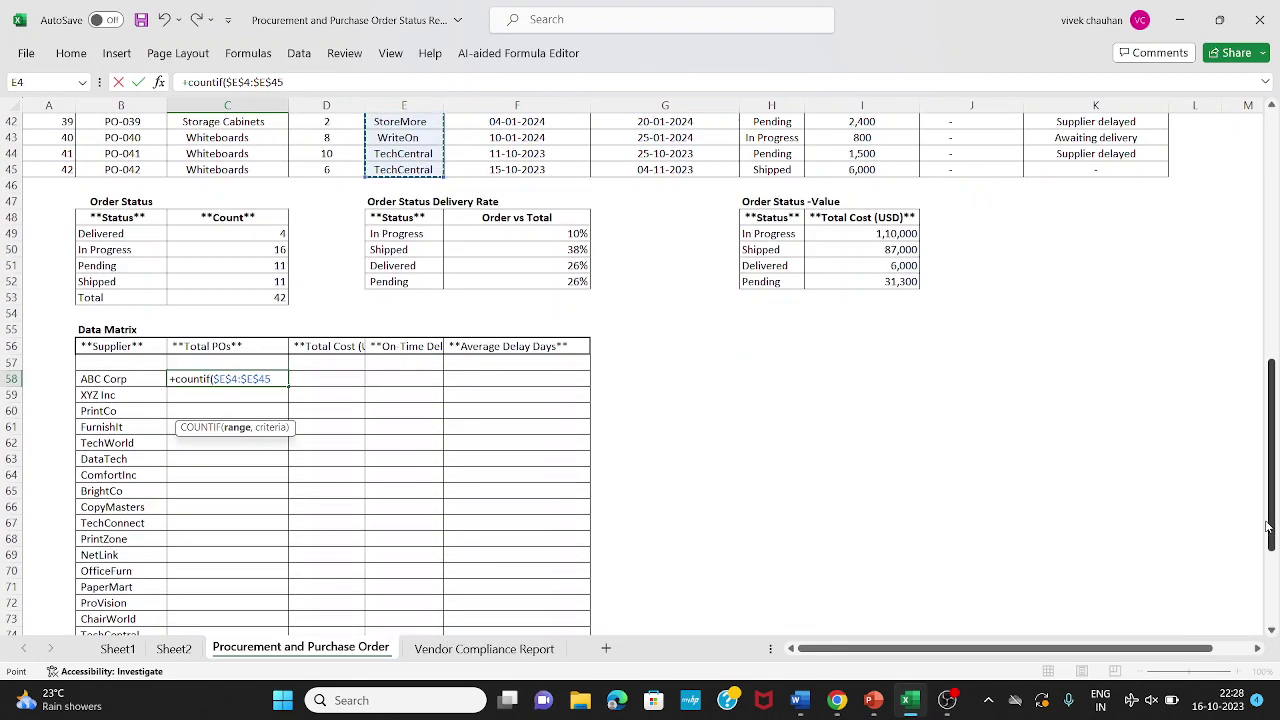
pyautogui.press('Left')
pyautogui.press('Return')
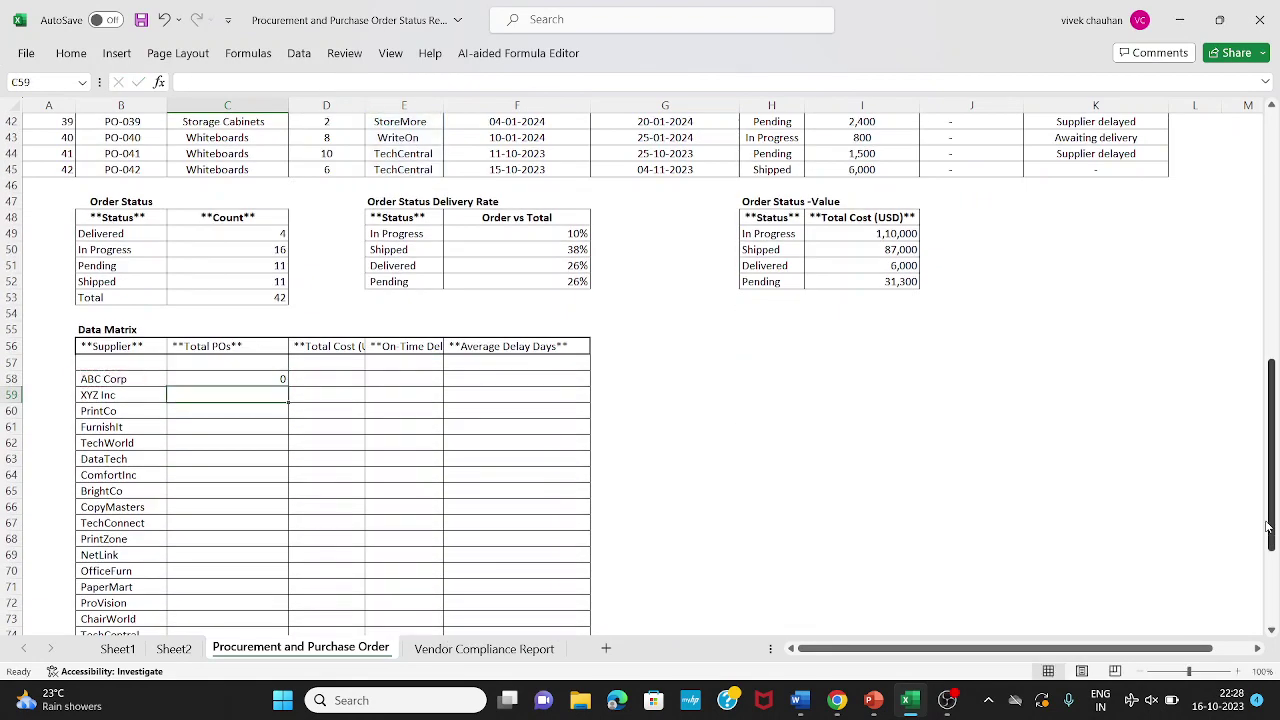
# Copy the COUNTIF formula to the Total POs cells of all Data Matrix suppliers, through WriteOn in row 77.
pyautogui.press('Up')
pyautogui.hotkey('ctrl', 'c')
pyautogui.press('Left')
pyautogui.hotkey('ctrl', 'Down')
pyautogui.press('Right')
pyautogui.hotkey('ctrl', 'shift', 'Up')
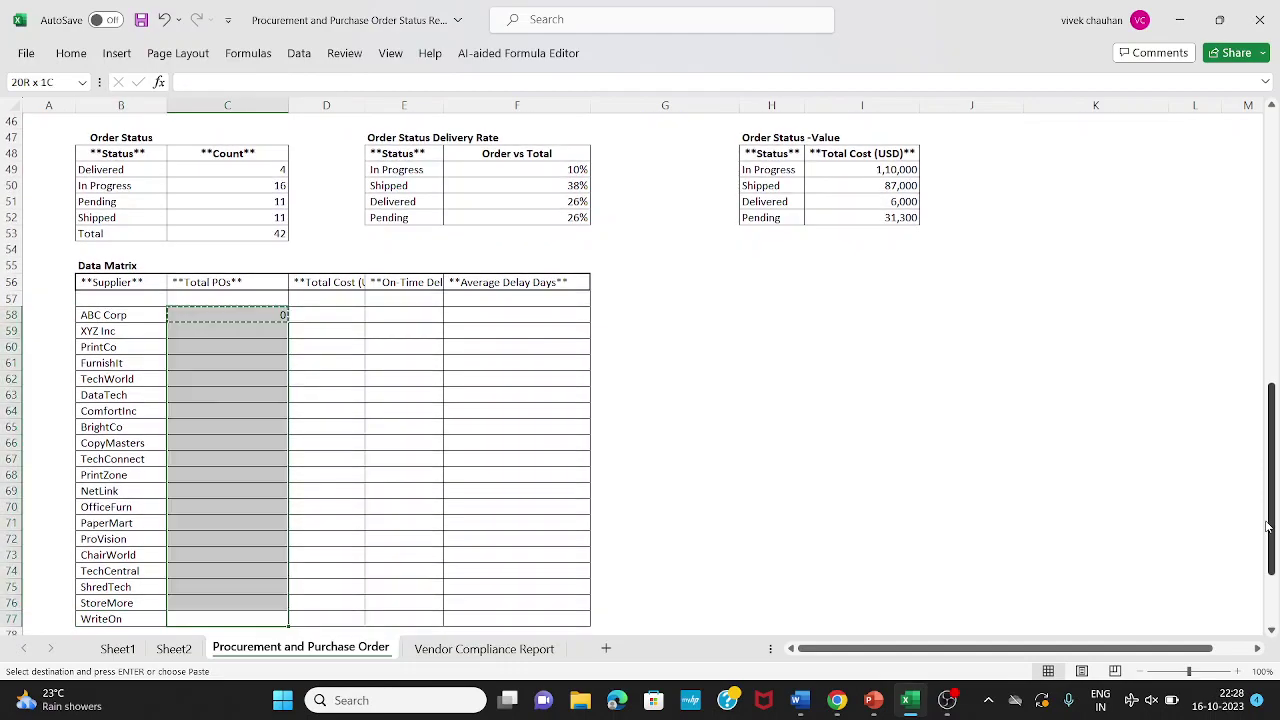
pyautogui.press('Return')
# Open the PrintZone supplier entry in row 14 of the order data to check its text for extra spaces.
pyautogui.press('pageup')
pyautogui.press('pageup')
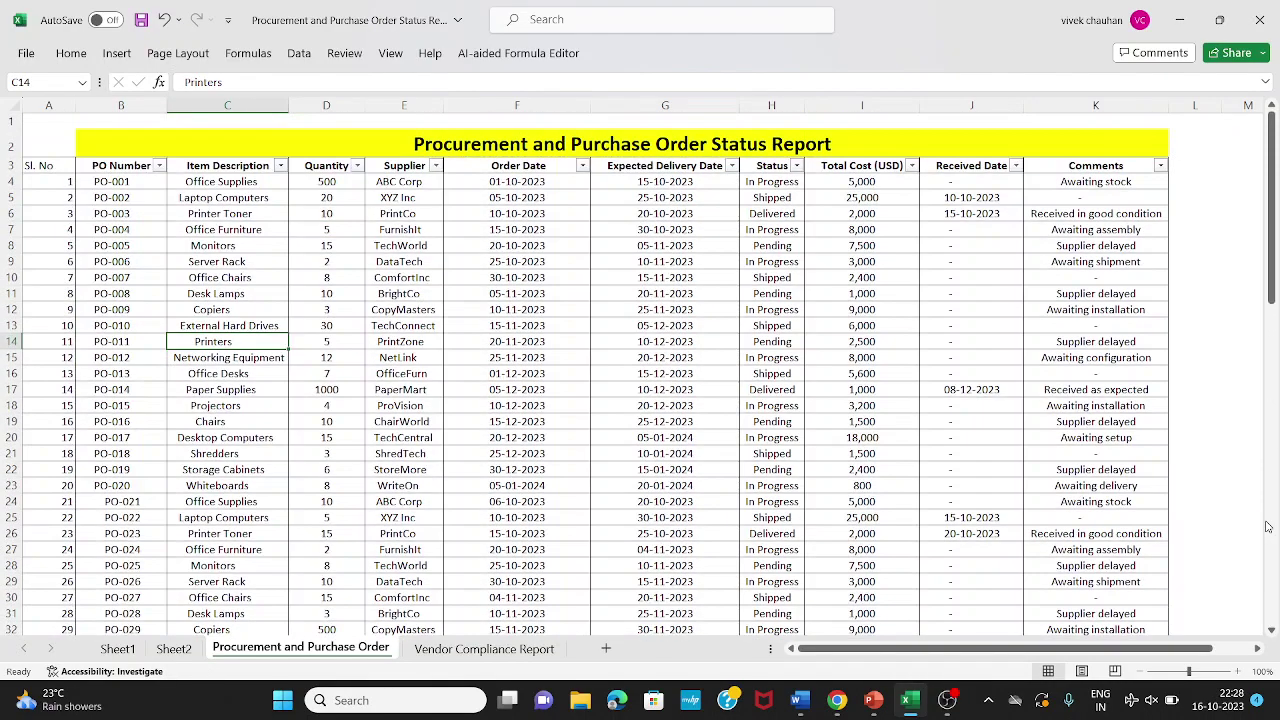
pyautogui.press('Right')
pyautogui.press('Right')
pyautogui.press('F2')
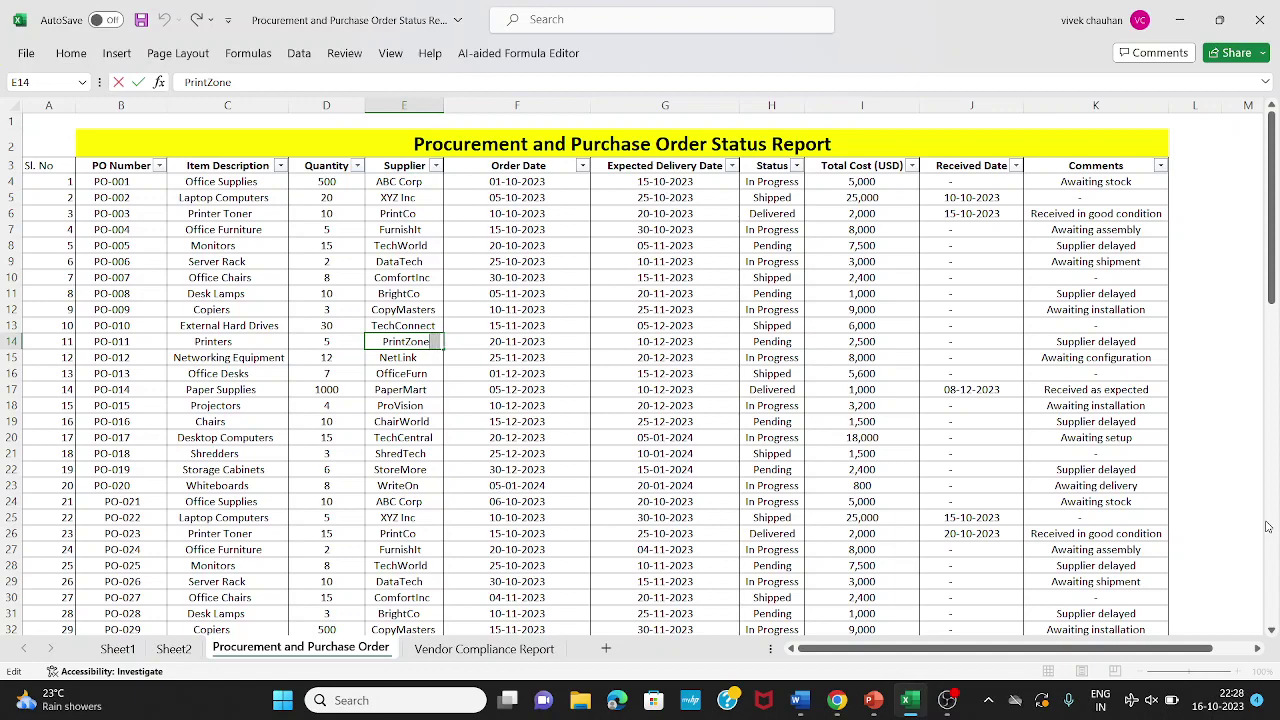
pyautogui.hotkey('alt', 'Tab')
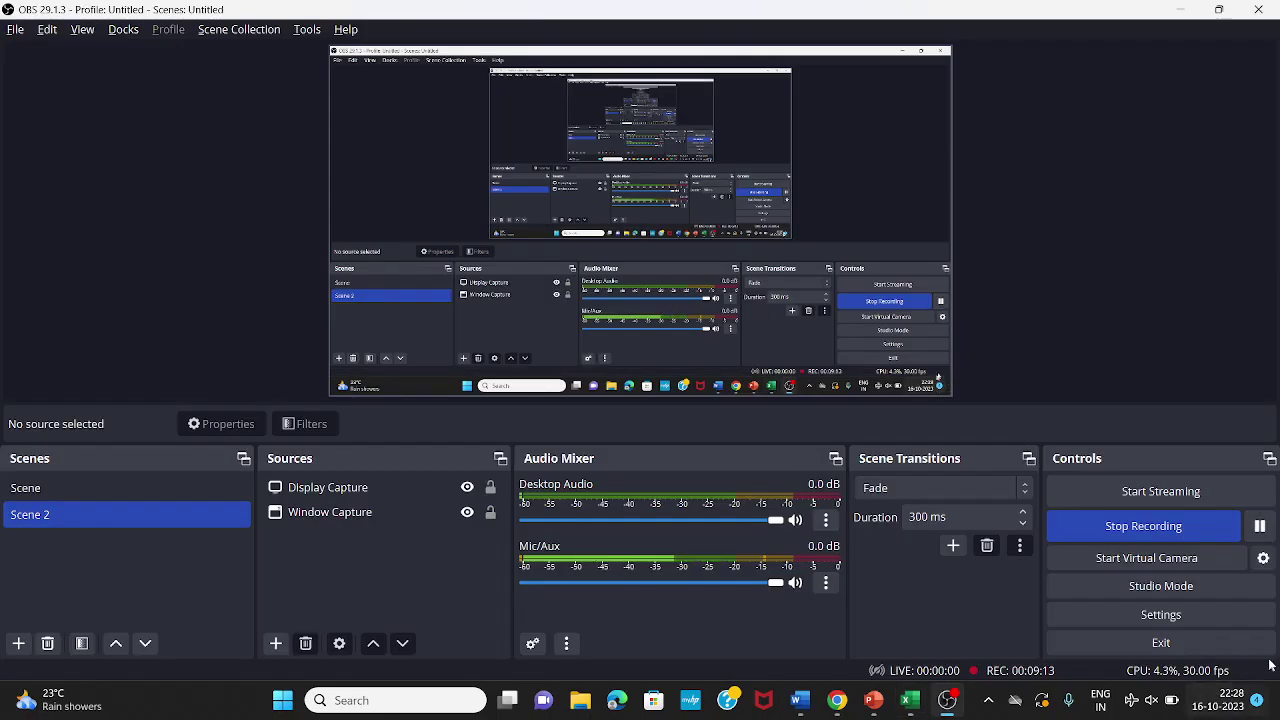
pyautogui.click(1260, 526)
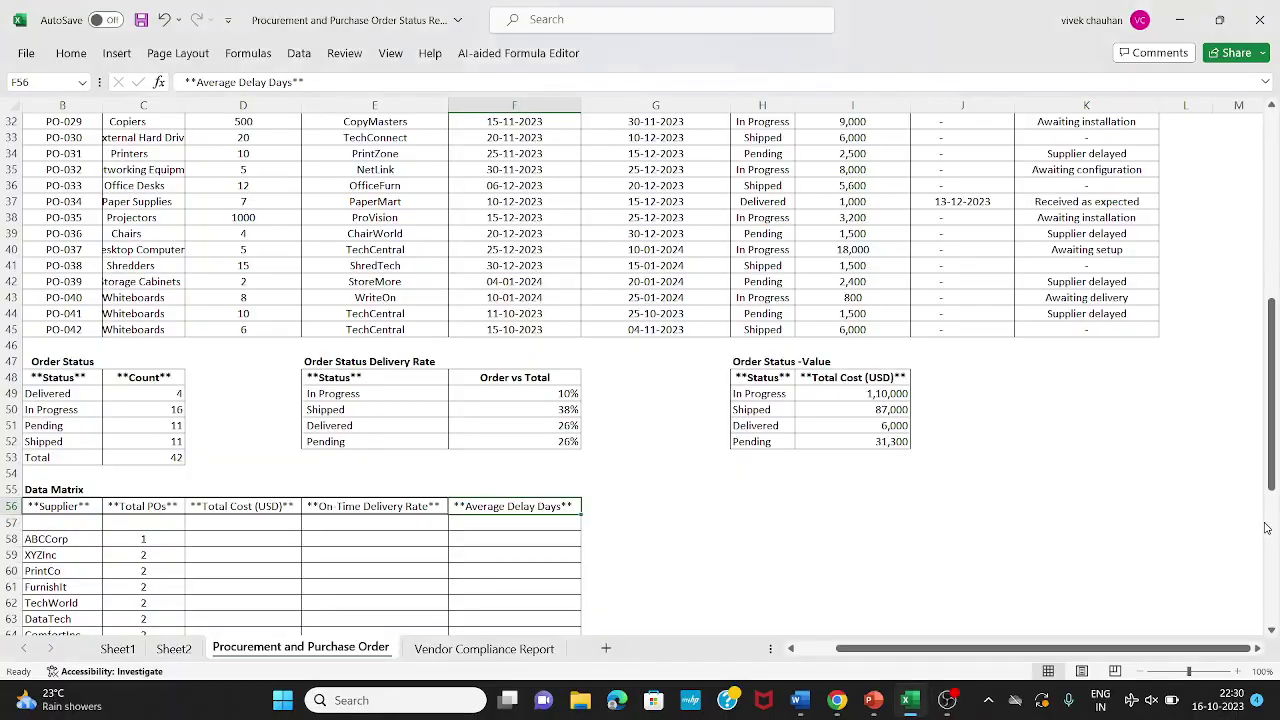
# Review the supplier names and Total POs counts throughout the Data Matrix table.
pyautogui.press('Left')
pyautogui.press('Left')
pyautogui.press('Left')
pyautogui.press('Left')
pyautogui.press('Down')
pyautogui.press('Down')
pyautogui.press('Down')
pyautogui.press('Down')
pyautogui.press('Down')
pyautogui.press('Down')
pyautogui.press('Down')
pyautogui.press('Down')
pyautogui.press('Down')
pyautogui.press('Down')
pyautogui.press('Down')
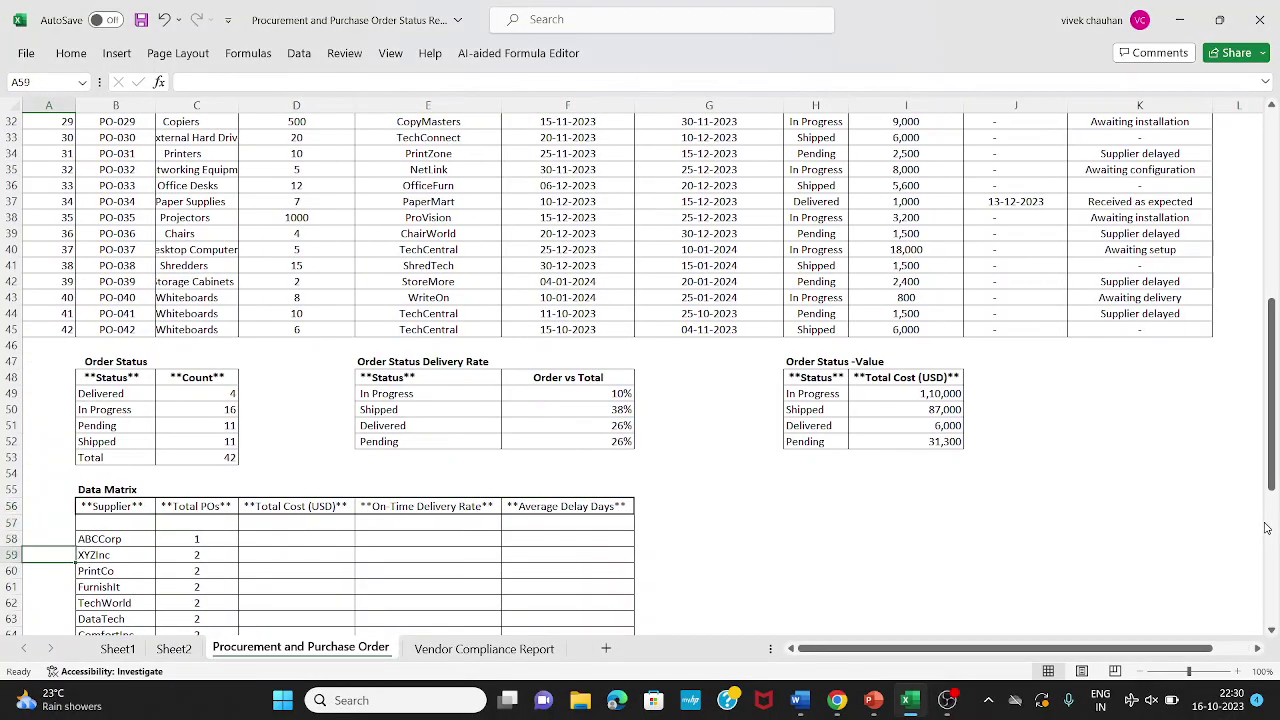
pyautogui.press('Right')
pyautogui.hotkey('ctrl', 'Up')
pyautogui.press('Right')
pyautogui.hotkey('ctrl', 'shift', 'Down')
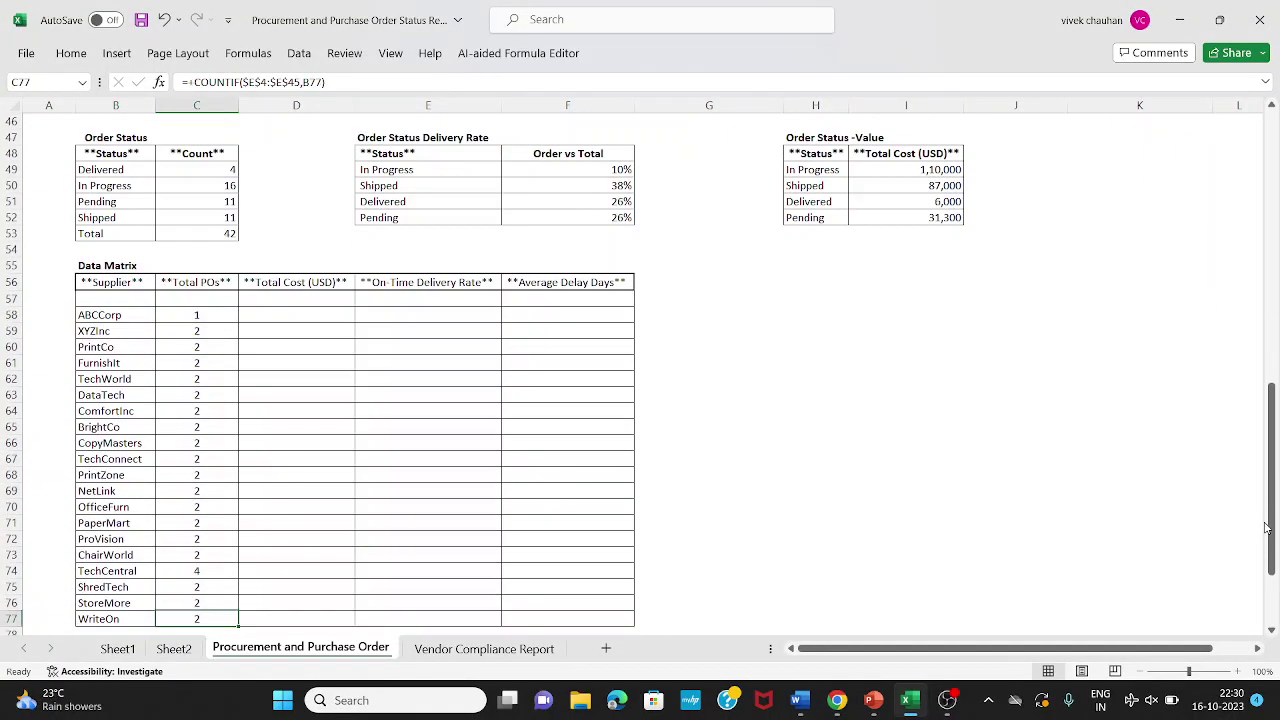
pyautogui.hotkey('ctrl', 'Down')
pyautogui.hotkey('ctrl', 'Up')
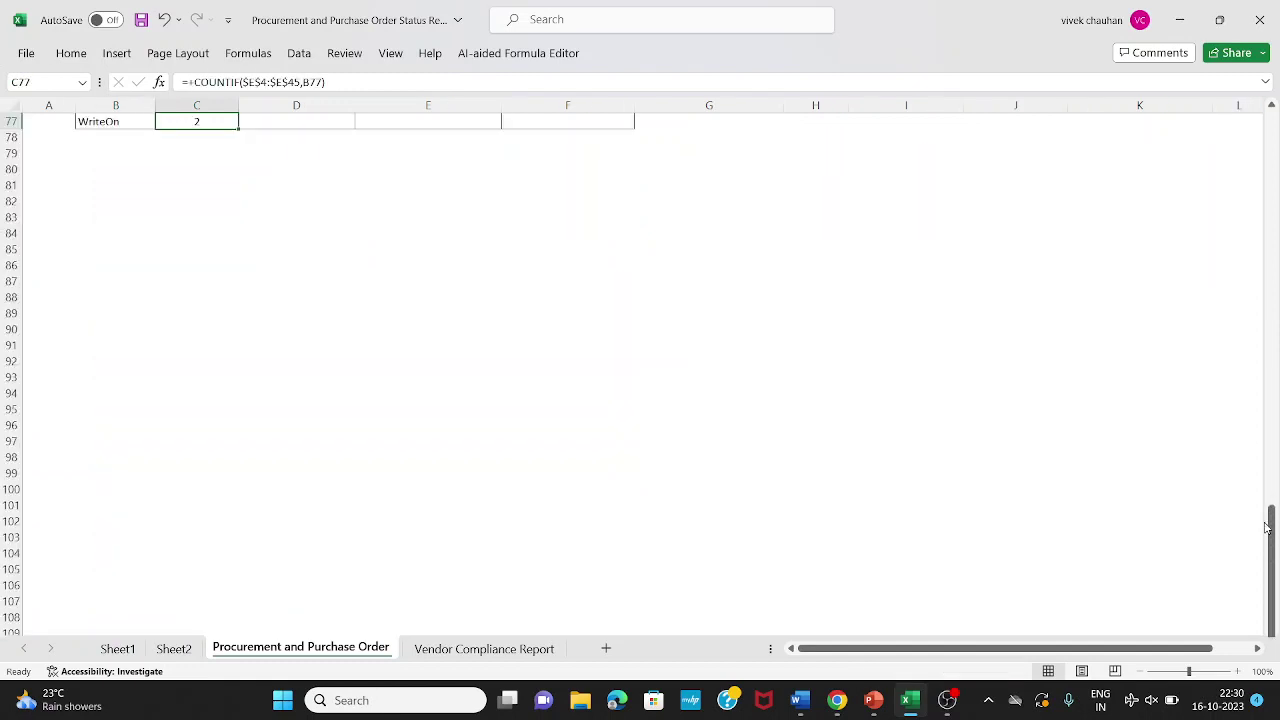
pyautogui.hotkey('ctrl', 'Up')
pyautogui.press('Up')
pyautogui.press('Up')
pyautogui.press('Up')
pyautogui.press('Up')
pyautogui.press('Up')
pyautogui.press('Up')
pyautogui.press('Down')
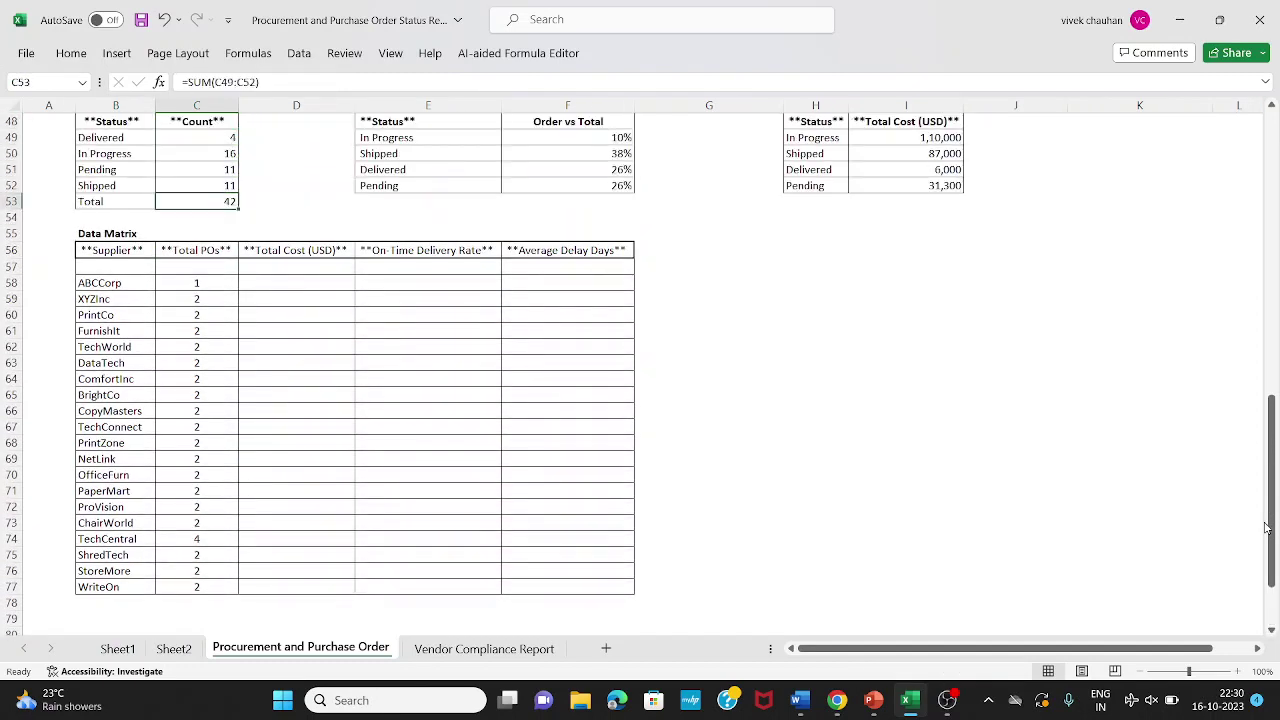
# Start a SUMIF in ABCCorp's Total Cost (USD) cell with the absolute supplier range $E$4:$E$45.
pyautogui.press('Right')
pyautogui.press('Down')
pyautogui.press('Down')
pyautogui.press('Down')
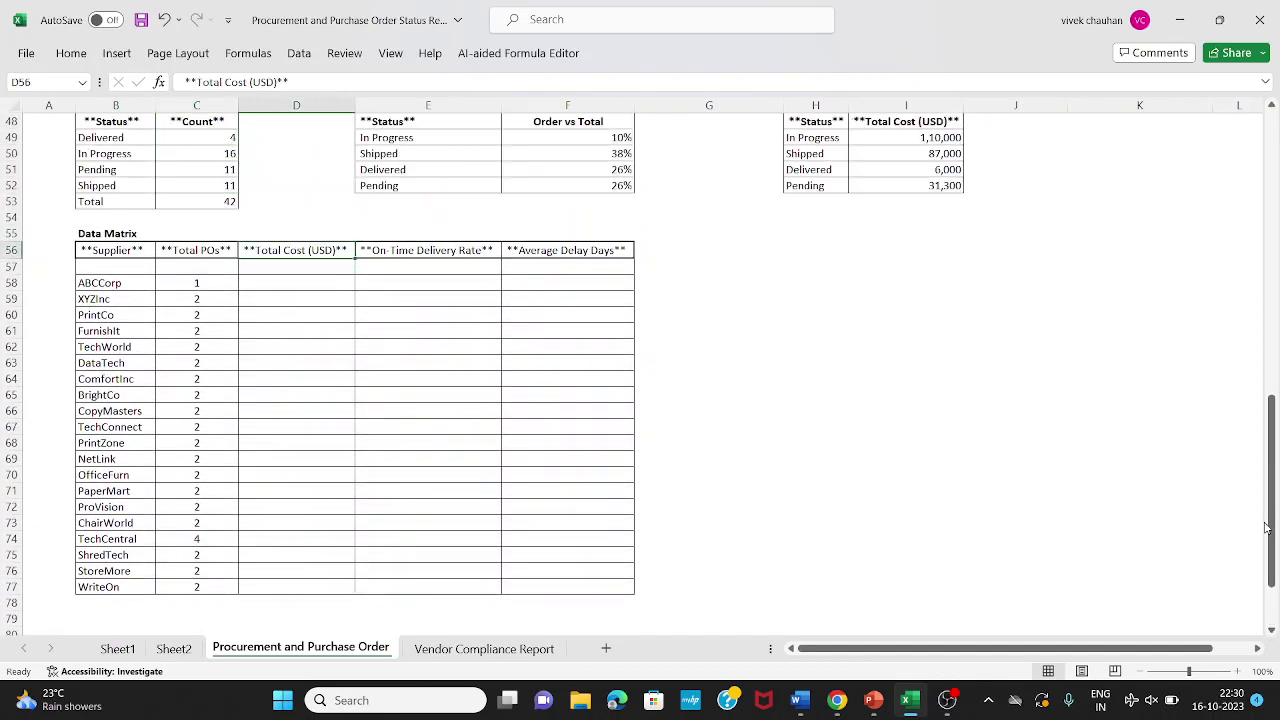
pyautogui.press('Down')
pyautogui.press('Down')
pyautogui.write('+sumif')
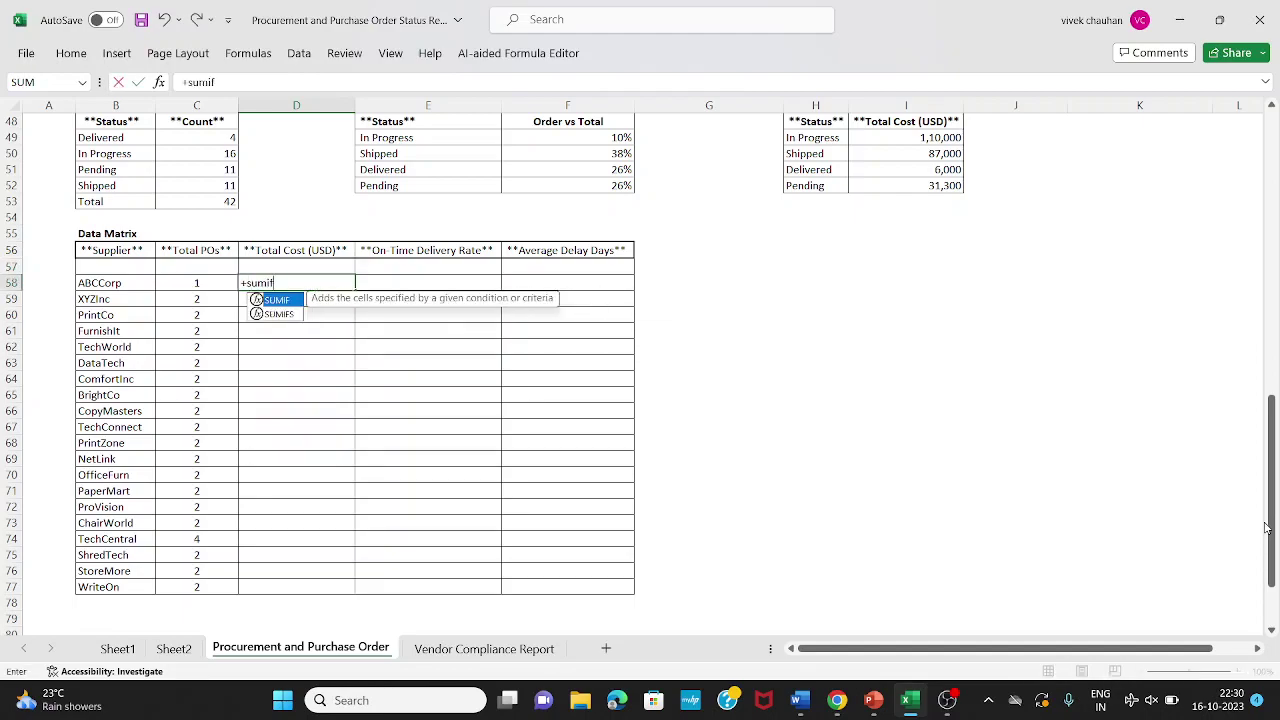
pyautogui.write('(C27')
pyautogui.press('Down')
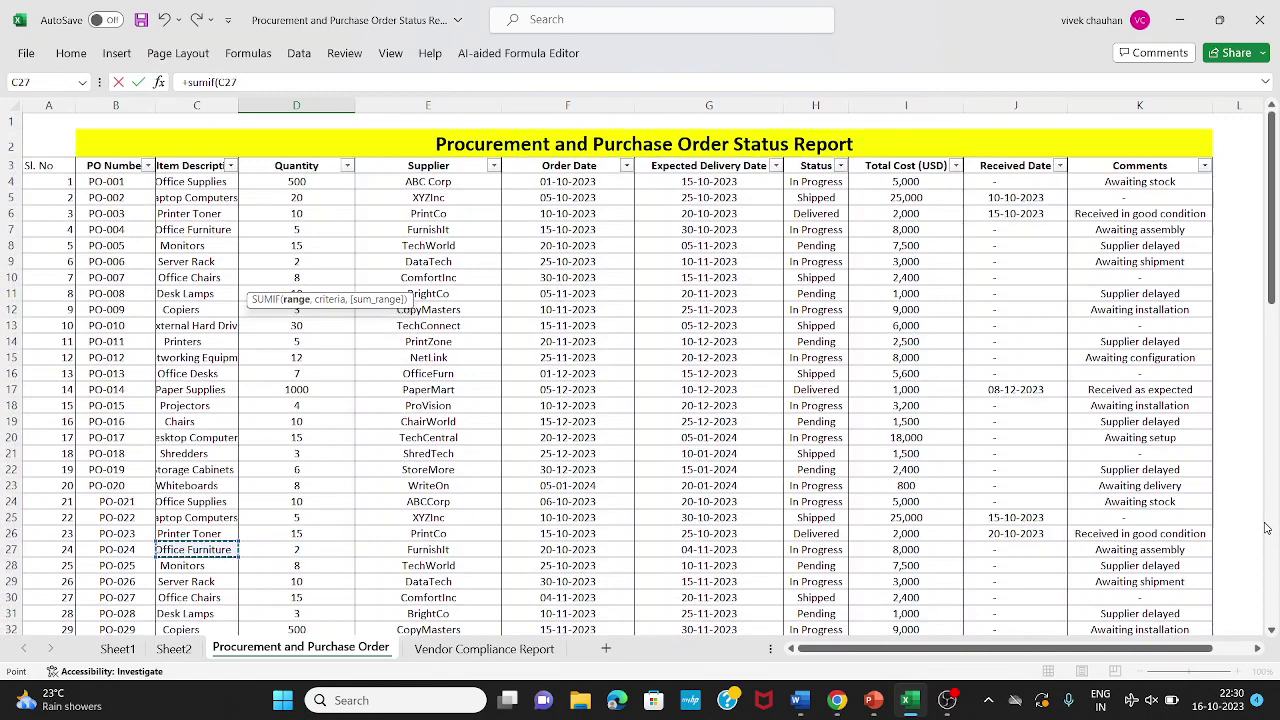
pyautogui.press('Right')
pyautogui.press('Right')
pyautogui.press('Right')
pyautogui.press('Right')
pyautogui.press('Right')
pyautogui.press('Right')
pyautogui.press('Right')
pyautogui.press('Left')
pyautogui.press('Left')
pyautogui.press('Left')
pyautogui.press('Left')
pyautogui.press('Left')
pyautogui.press('Left')
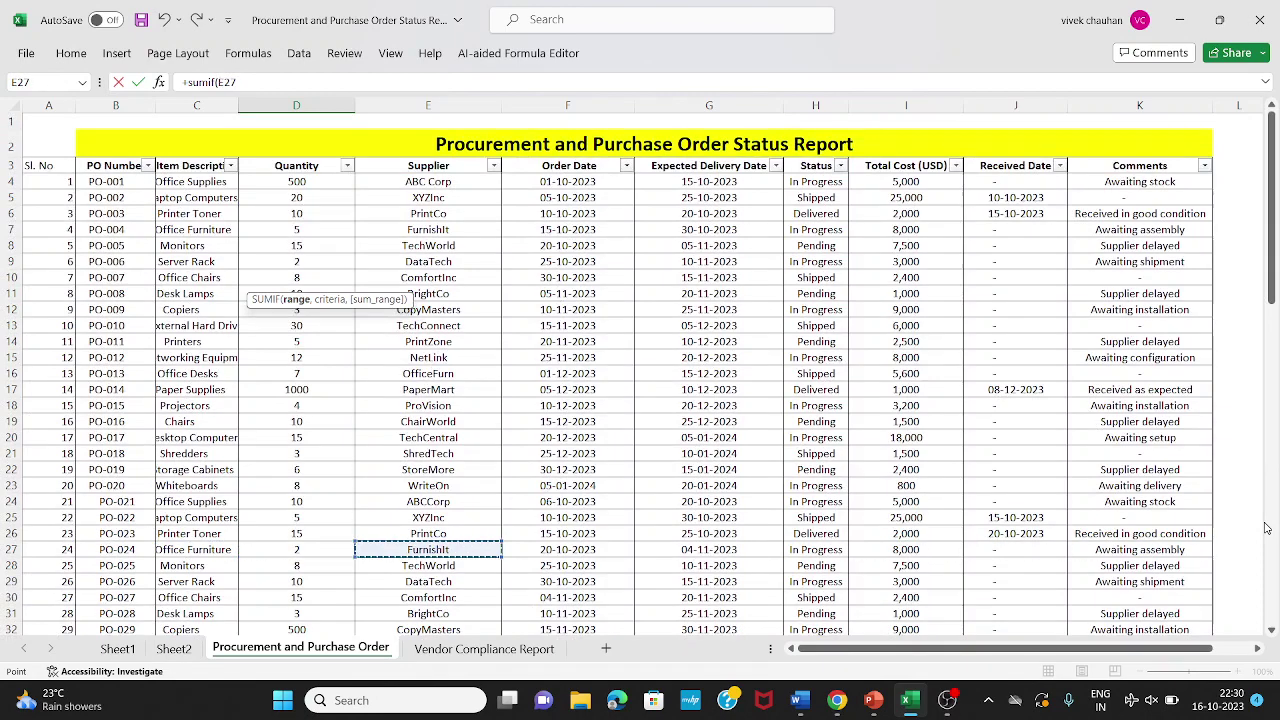
pyautogui.hotkey('ctrl', 'Up')
pyautogui.press('Down')
pyautogui.hotkey('ctrl', 'shift', 'Down')
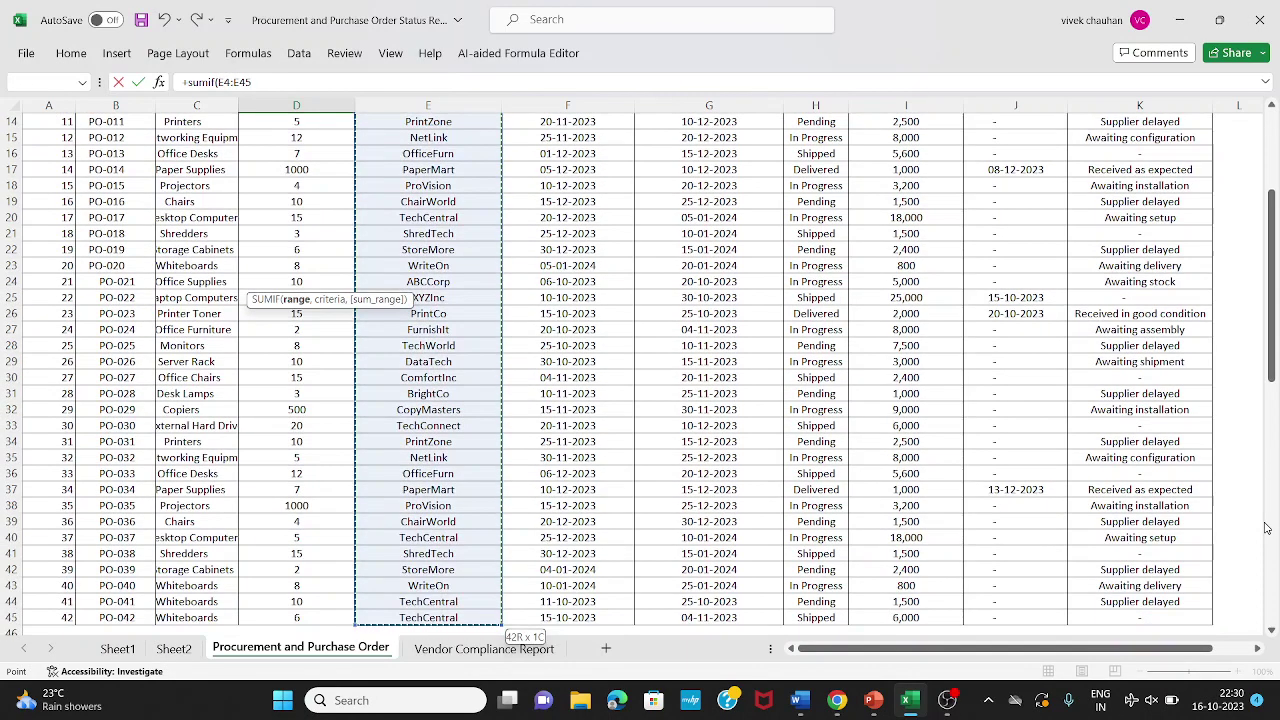
pyautogui.press('F4')
pyautogui.write(',')
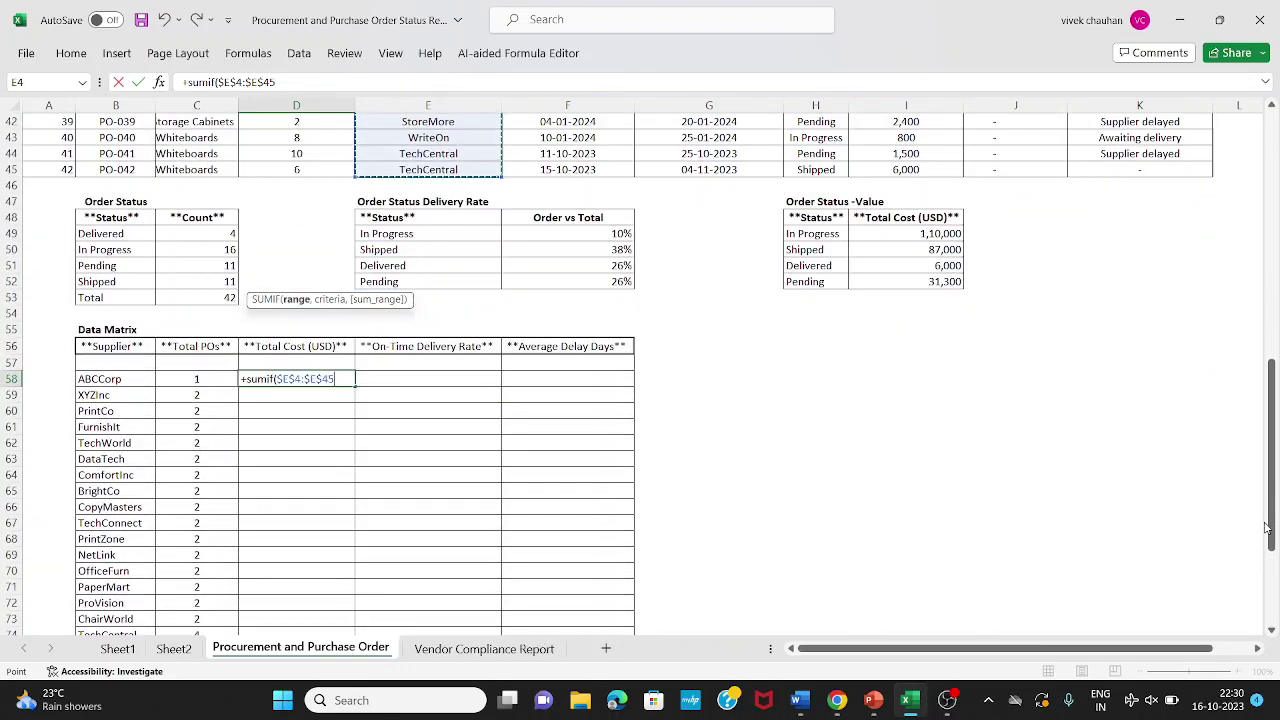
# Complete the SUMIF with supplier cell B58 as the criterion and the absolute total cost range $I$4:$I$45 as the sum range.
pyautogui.press('Left')
pyautogui.press('Left')
pyautogui.scroll(-2, 1266, 528)
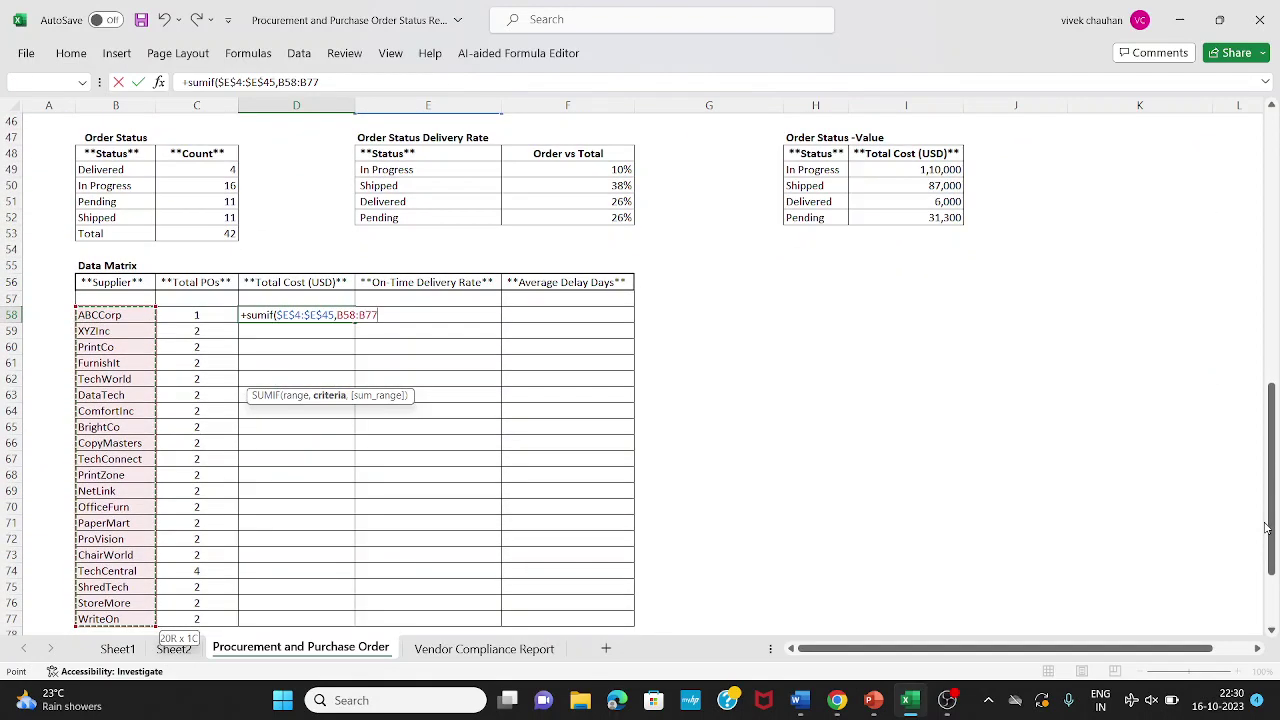
pyautogui.write(',')
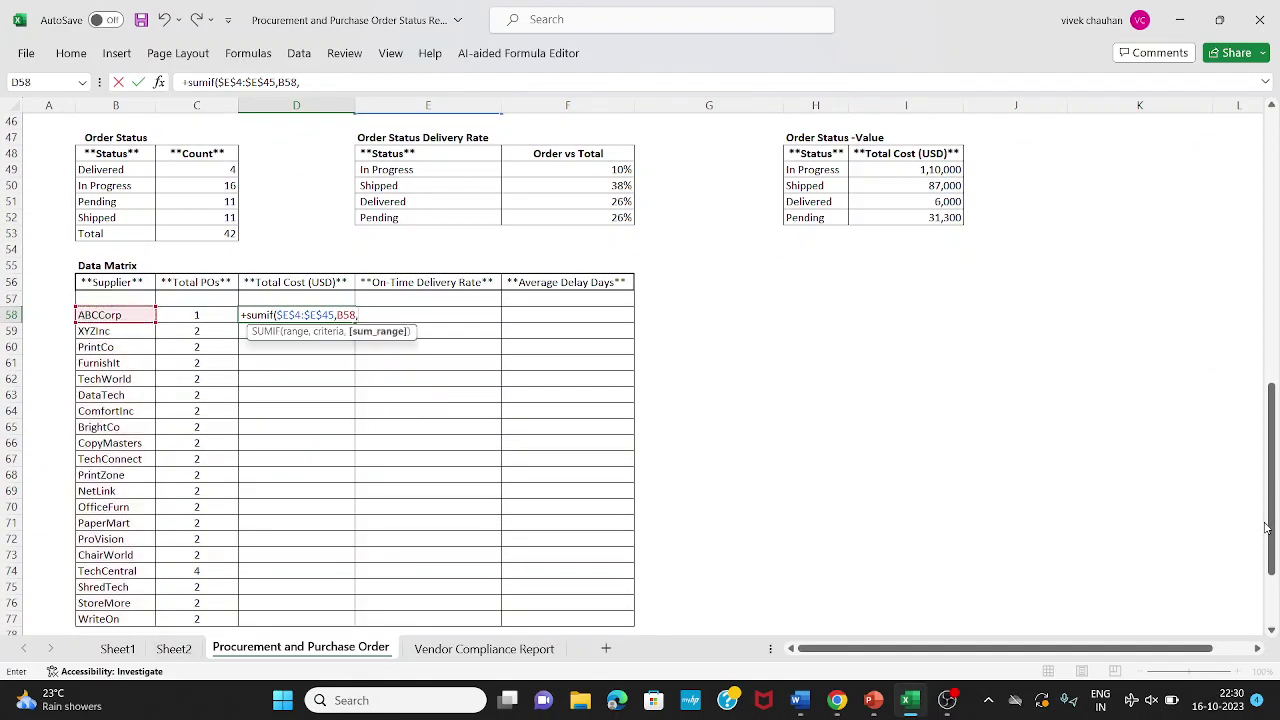
pyautogui.scroll(15, 1266, 528)
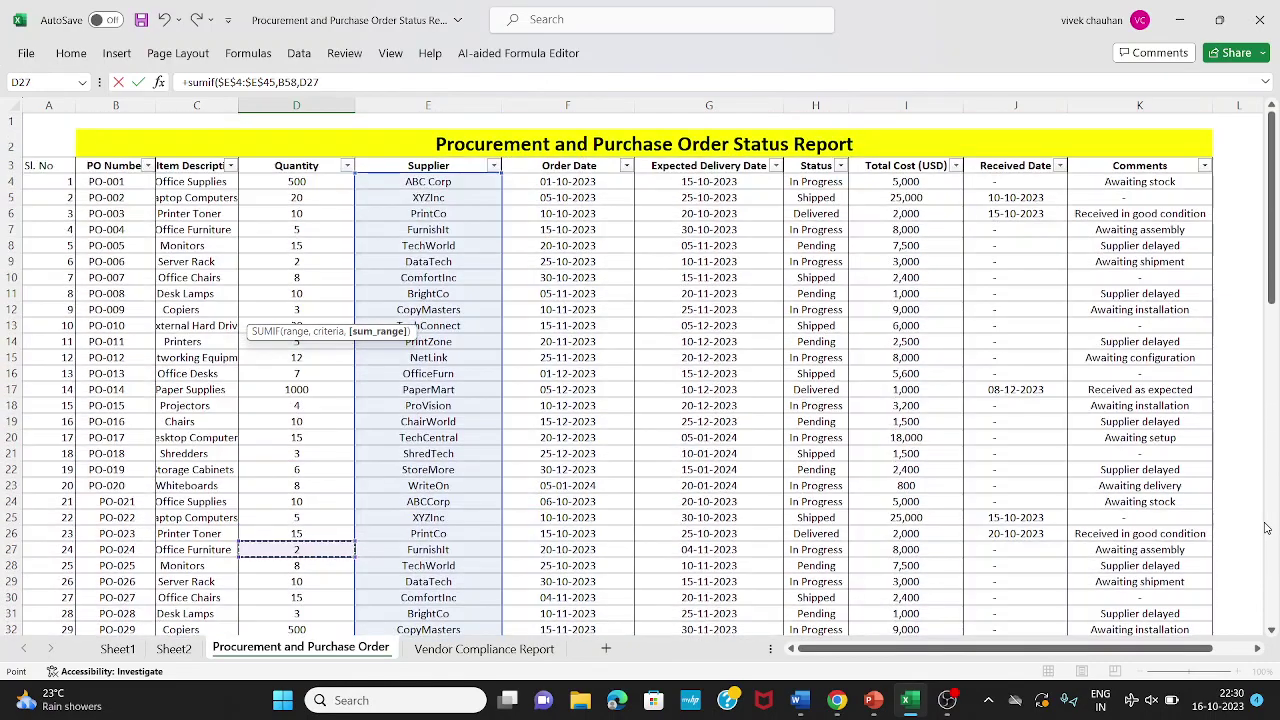
pyautogui.press('Right')
pyautogui.press('Right')
pyautogui.press('Right')
pyautogui.press('Right')
pyautogui.press('Right')
pyautogui.press('Right')
pyautogui.hotkey('ctrl', 'Up')
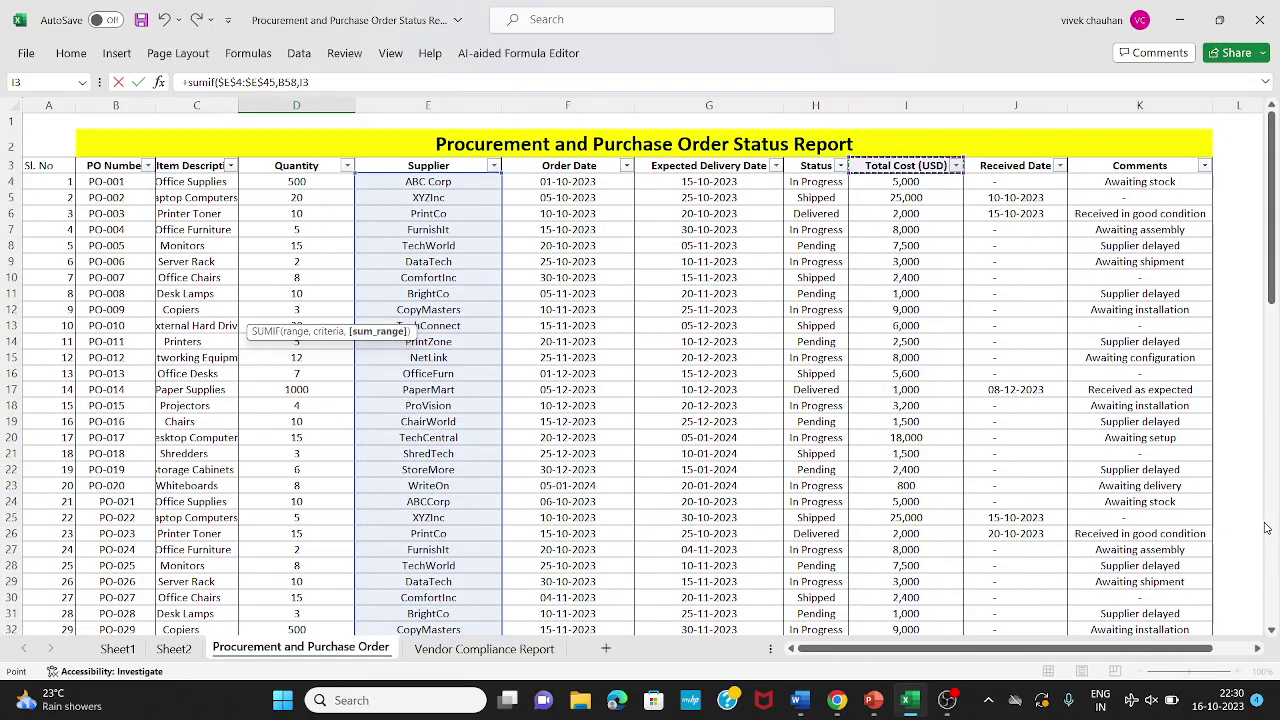
pyautogui.press('Down')
pyautogui.hotkey('ctrl', 'shift', 'Down')
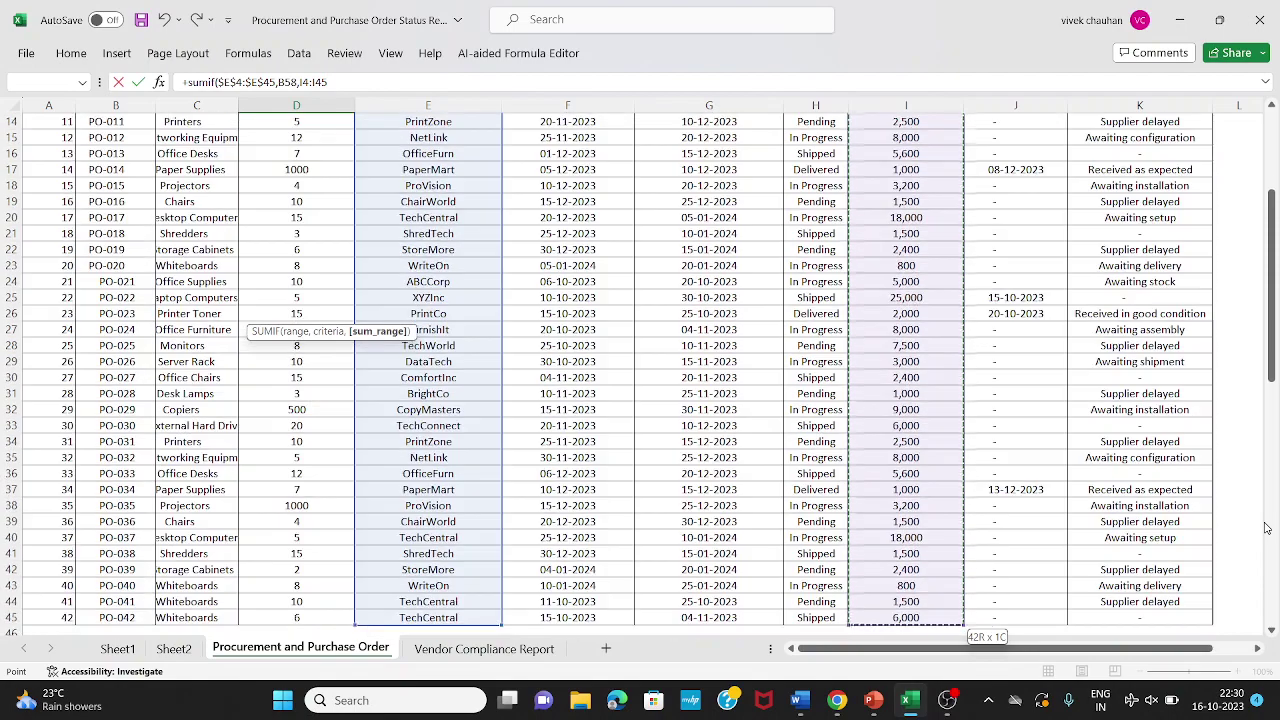
pyautogui.press('F4')
pyautogui.press('Return')
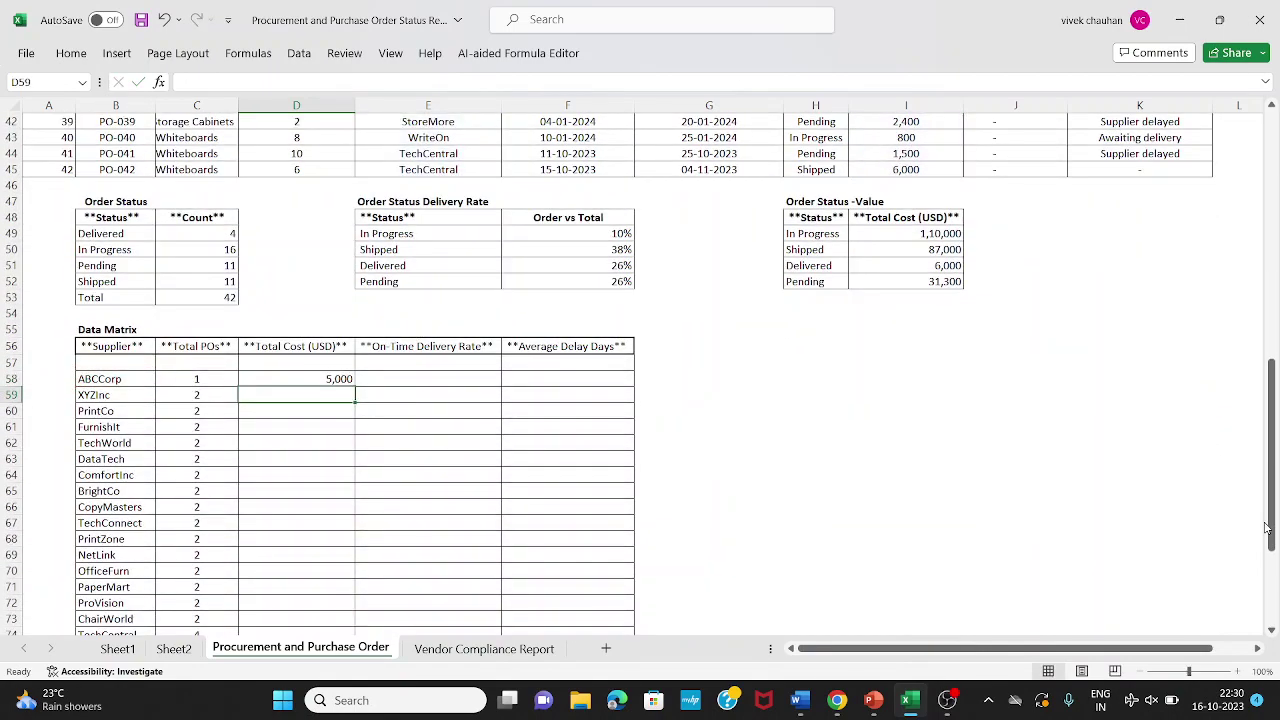
# Check the SUMIF formula and copy it to the Total Cost (USD) cells of all suppliers, D58 through D77.
pyautogui.press('Up')
pyautogui.press('F2')
pyautogui.press('Return')
pyautogui.press('Up')
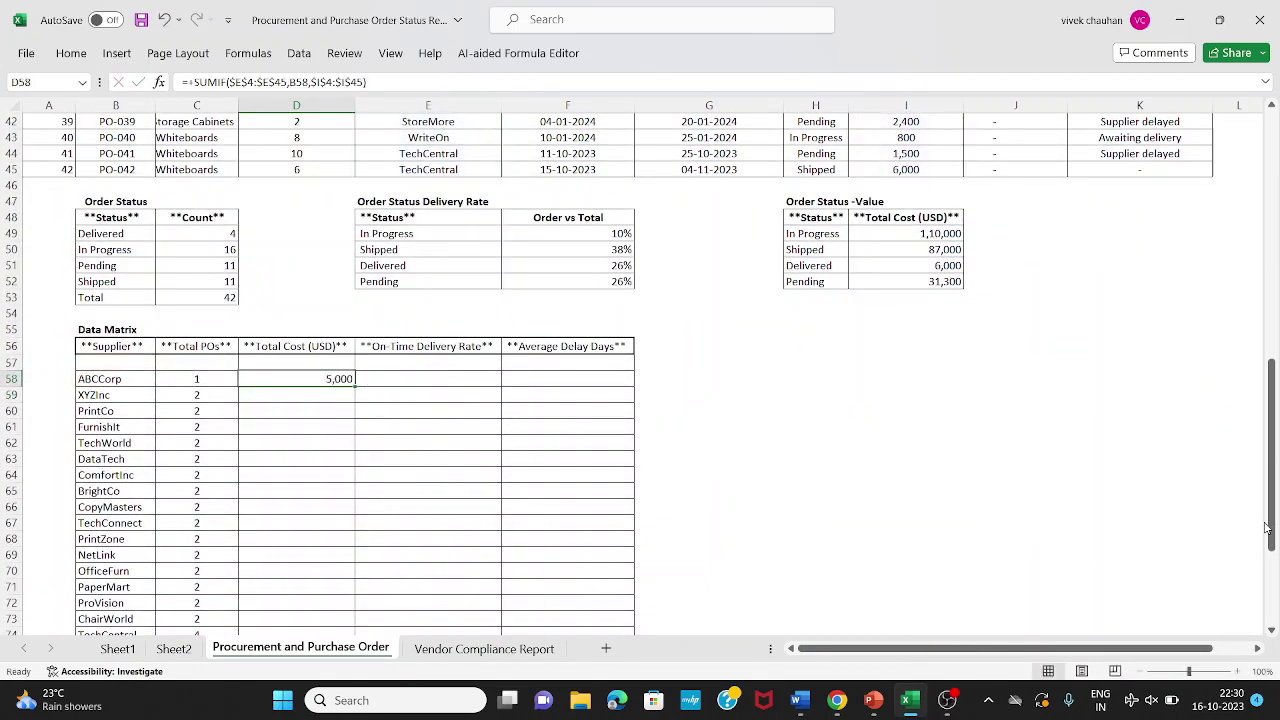
pyautogui.hotkey('ctrl', 'c')
pyautogui.press('Left')
pyautogui.hotkey('ctrl', 'Down')
pyautogui.press('Right')
pyautogui.hotkey('ctrl', 'shift', 'Up')
pyautogui.hotkey('ctrl', 'v')
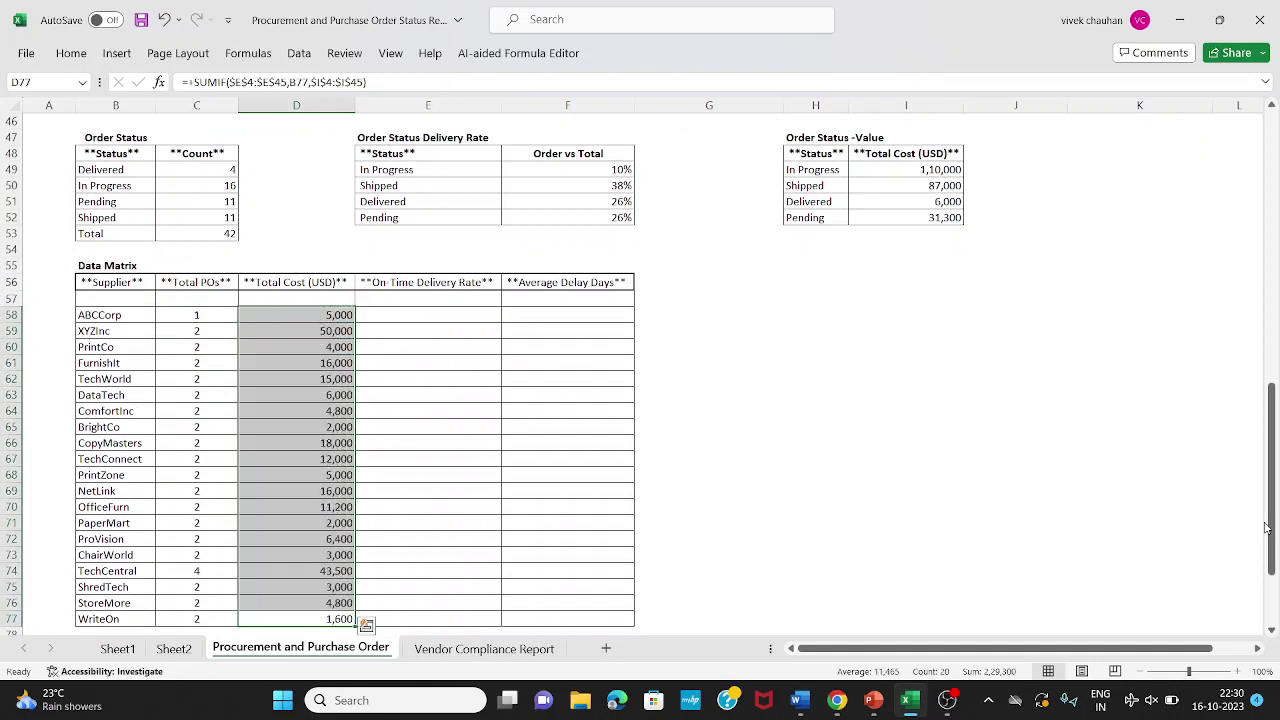
# Look over the Total POs and Total Cost figures for each supplier in the Data Matrix.
pyautogui.hotkey('ctrl', 'Down')
pyautogui.hotkey('ctrl', 'Up')
pyautogui.hotkey('ctrl', 'Up')
pyautogui.press('Up')
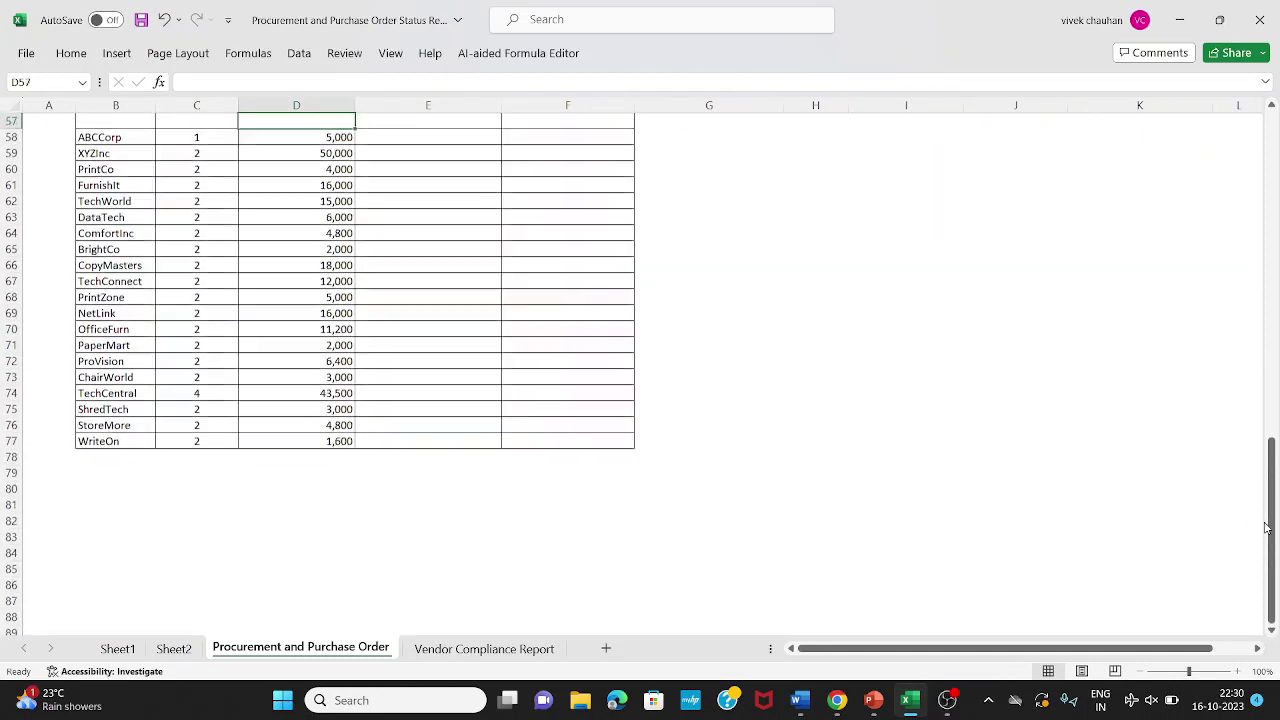
pyautogui.press('Up')
pyautogui.press('Down')
pyautogui.press('Down')
pyautogui.press('Down')
pyautogui.press('Up')
pyautogui.press('Left')
pyautogui.press('Up')
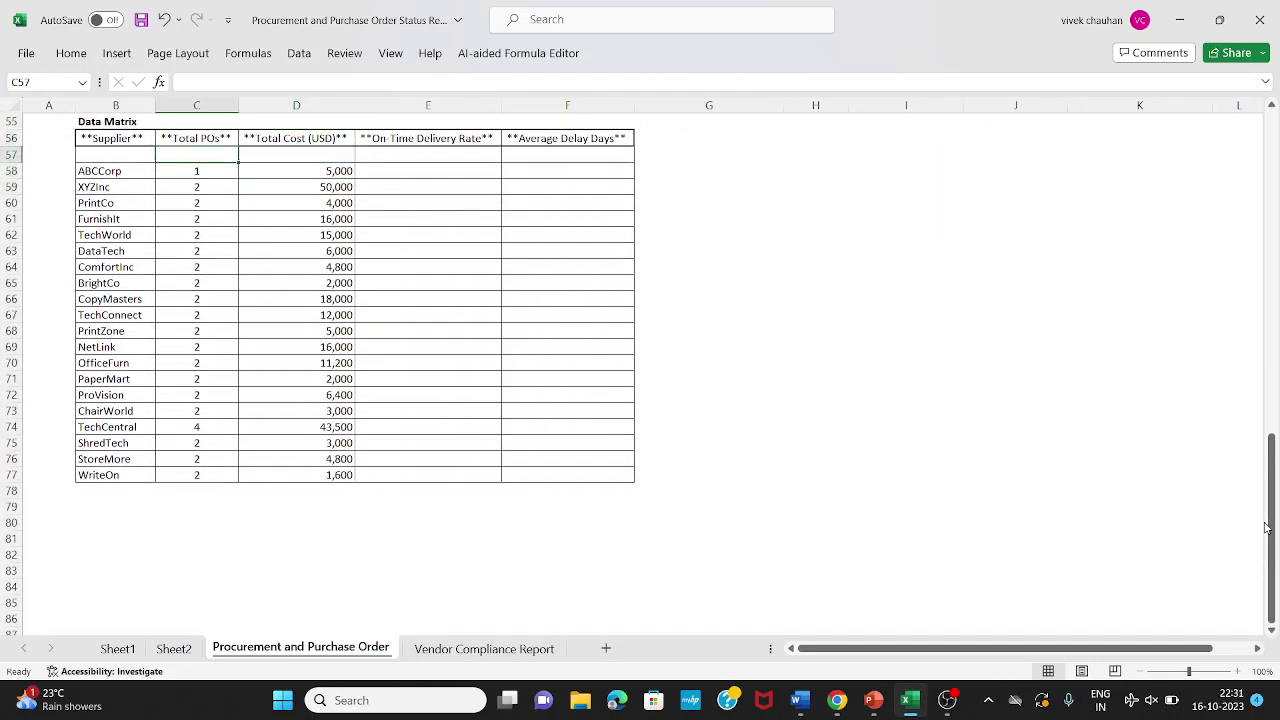
pyautogui.press('Right')
pyautogui.press('Down')
pyautogui.press('Left')
pyautogui.press('Left')
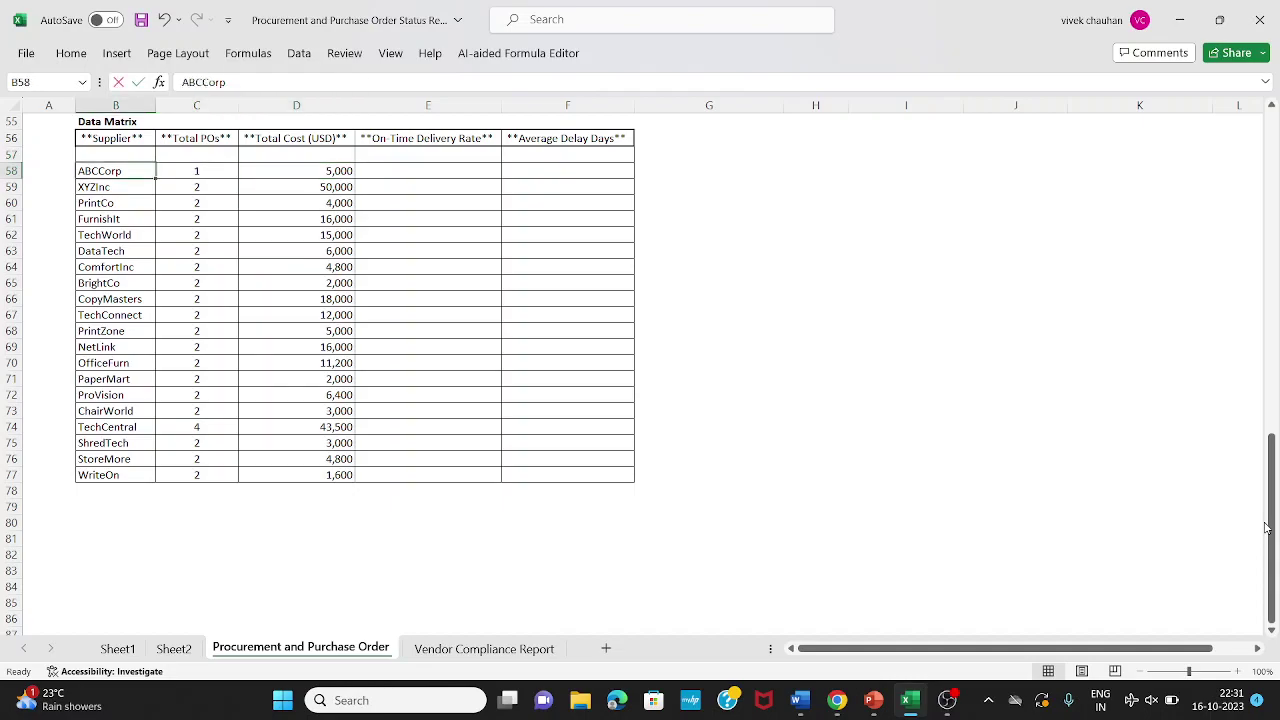
# Look through the purchase order list in the status report for the suppliers' individual orders.
pyautogui.press('pageup')
pyautogui.scroll(1, 1265, 527)
pyautogui.press('Right')
pyautogui.press('Right')
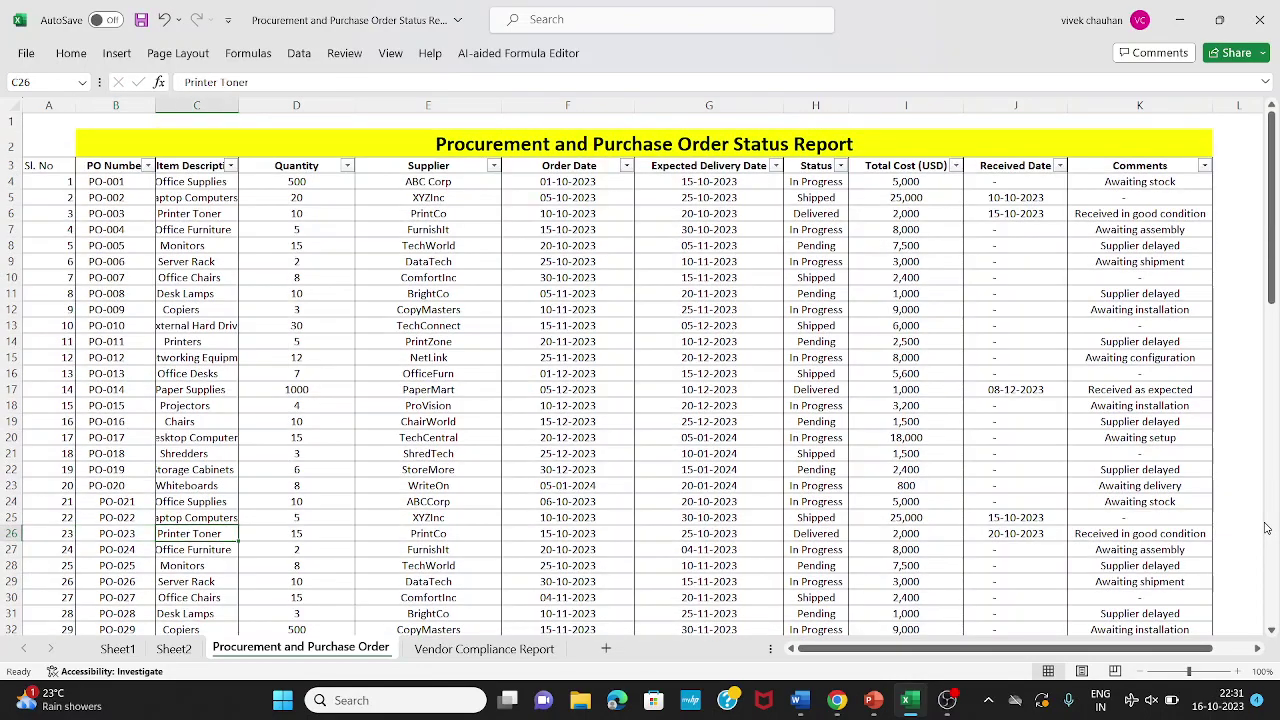
pyautogui.press('Up')
pyautogui.press('Up')
pyautogui.press('Up')
pyautogui.press('Up')
pyautogui.press('Up')
pyautogui.press('Up')
pyautogui.press('Up')
pyautogui.press('Up')
pyautogui.press('Up')
pyautogui.press('pagedown')
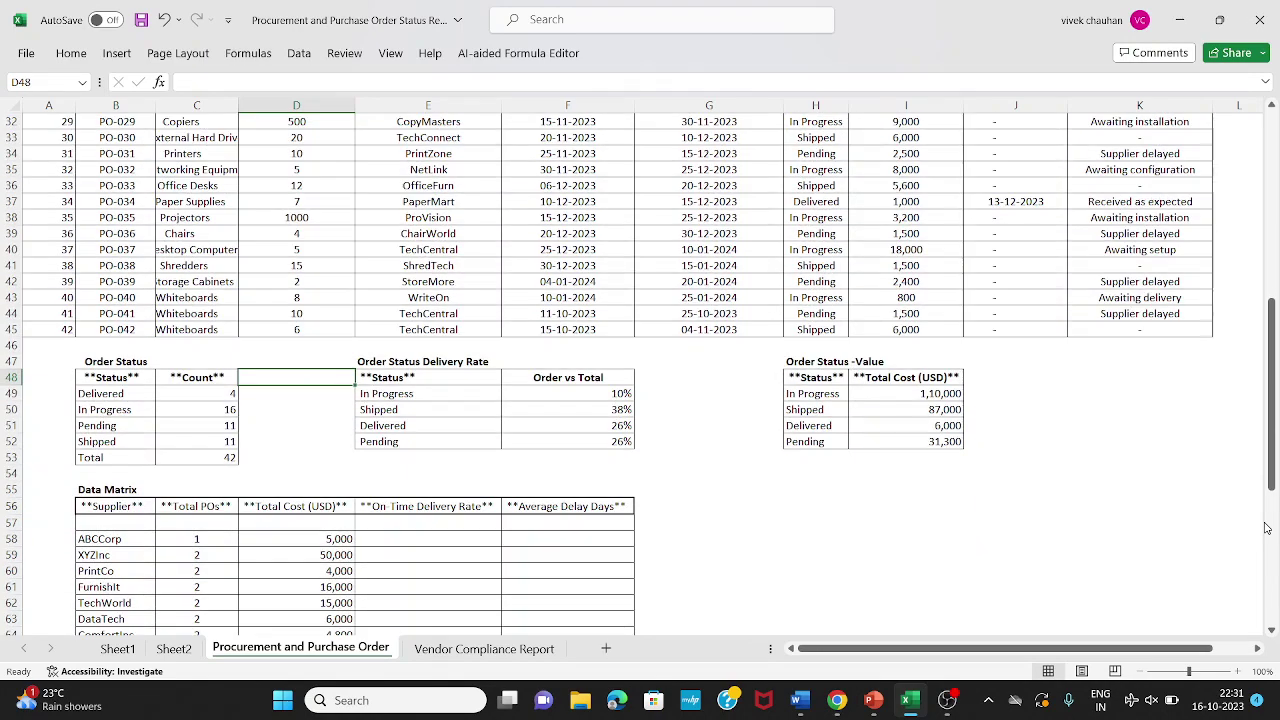
# Sum the Total POs column of the Data Matrix in the row below WriteOn, and check its formula.
pyautogui.hotkey('ctrl', 'Down')
pyautogui.hotkey('ctrl', 'Down')
pyautogui.hotkey('ctrl', 'Down')
pyautogui.press('Left')
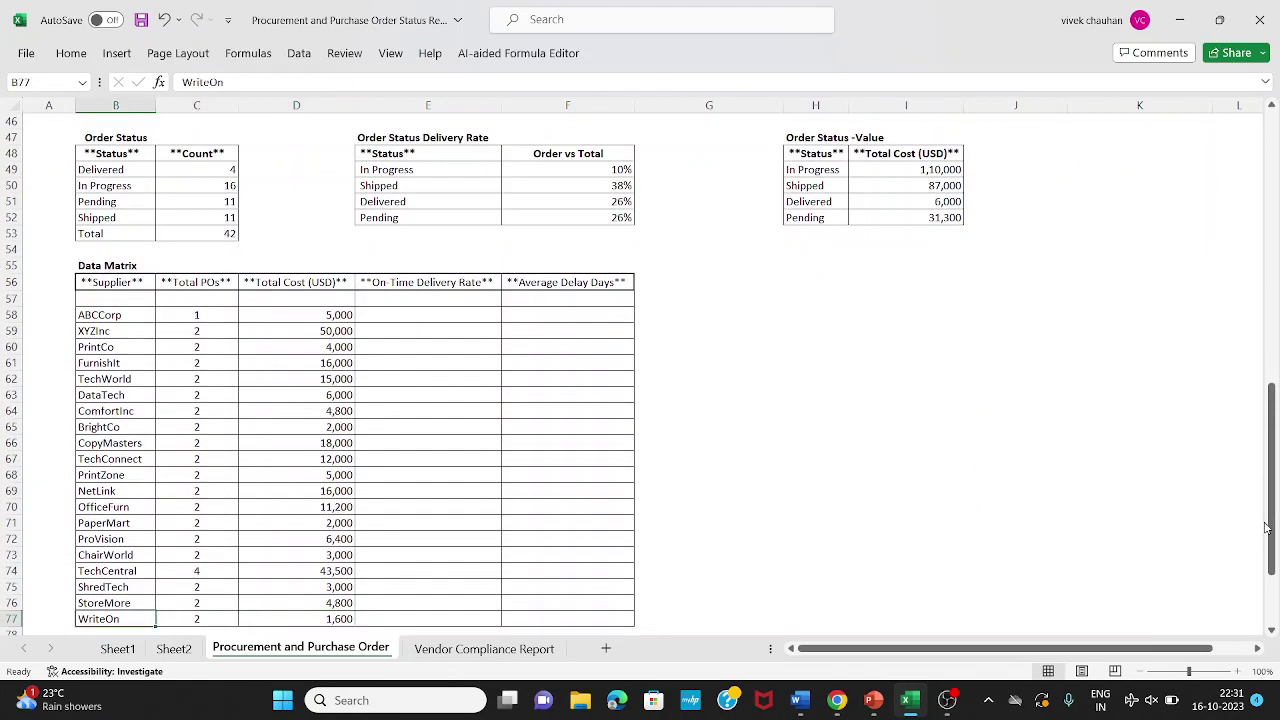
pyautogui.press('Down')
pyautogui.hotkey('alt', '=')
pyautogui.press('Return')
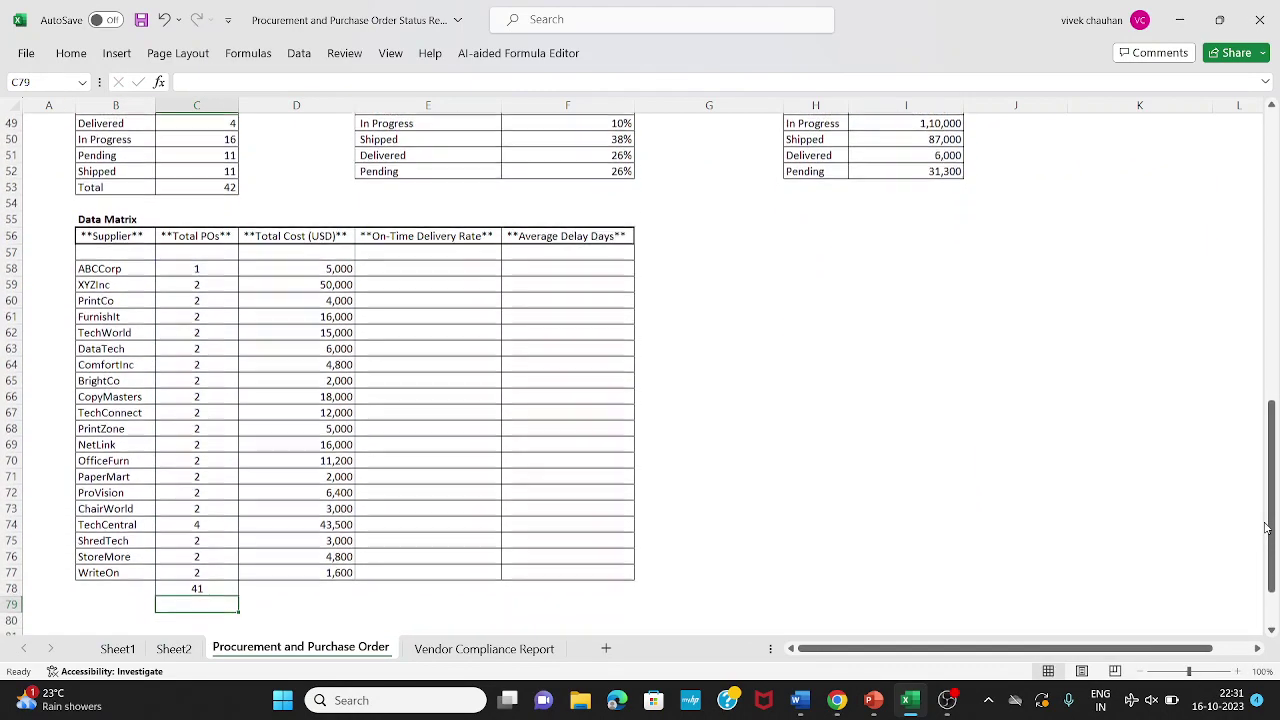
pyautogui.press('Up')
pyautogui.press('F2')
pyautogui.press('Escape')
# Label the row below WriteOn in the Data Matrix as Total.
pyautogui.press('Left')
pyautogui.write('to')
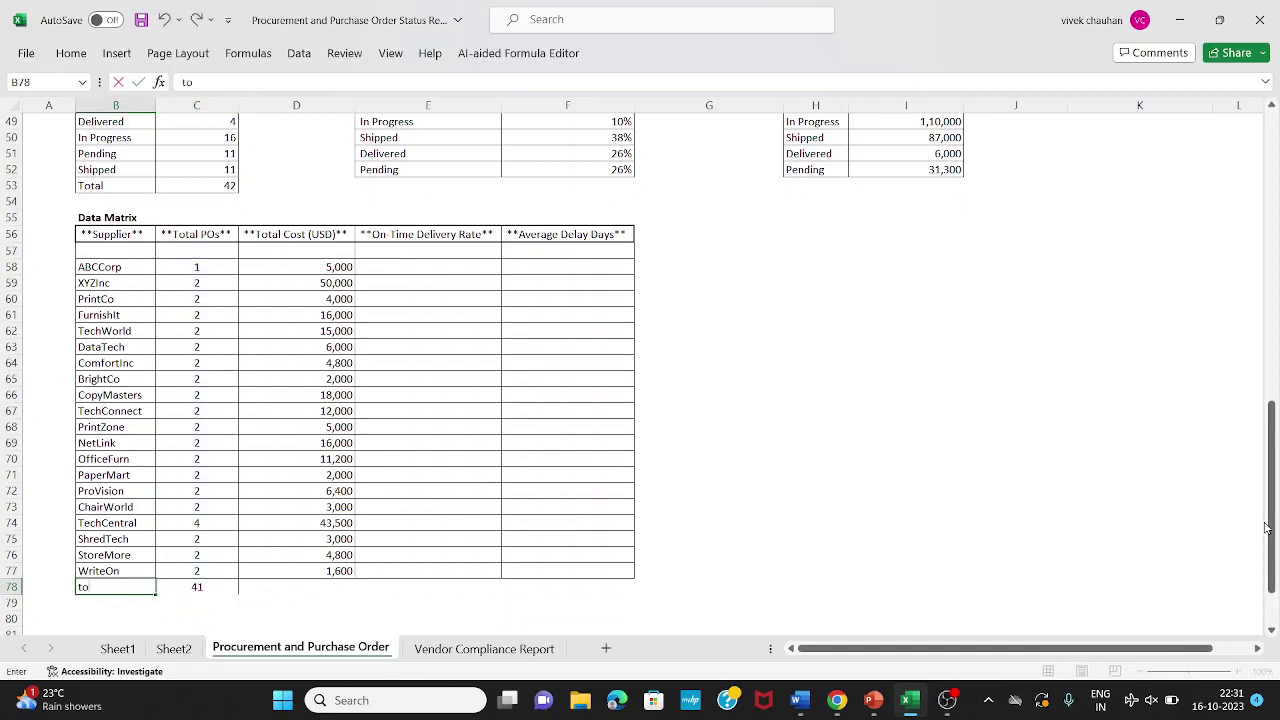
pyautogui.press('Escape')
pyautogui.write('ota')
pyautogui.press('Return')
# Check the serial number of the last purchase order in the list against the Total POs sum.
pyautogui.hotkey('ctrl', 'Up')
pyautogui.hotkey('ctrl', 'Up')
pyautogui.hotkey('ctrl', 'Up')
pyautogui.hotkey('ctrl', 'Left')
pyautogui.hotkey('ctrl', 'Up')
pyautogui.hotkey('ctrl', 'Up')
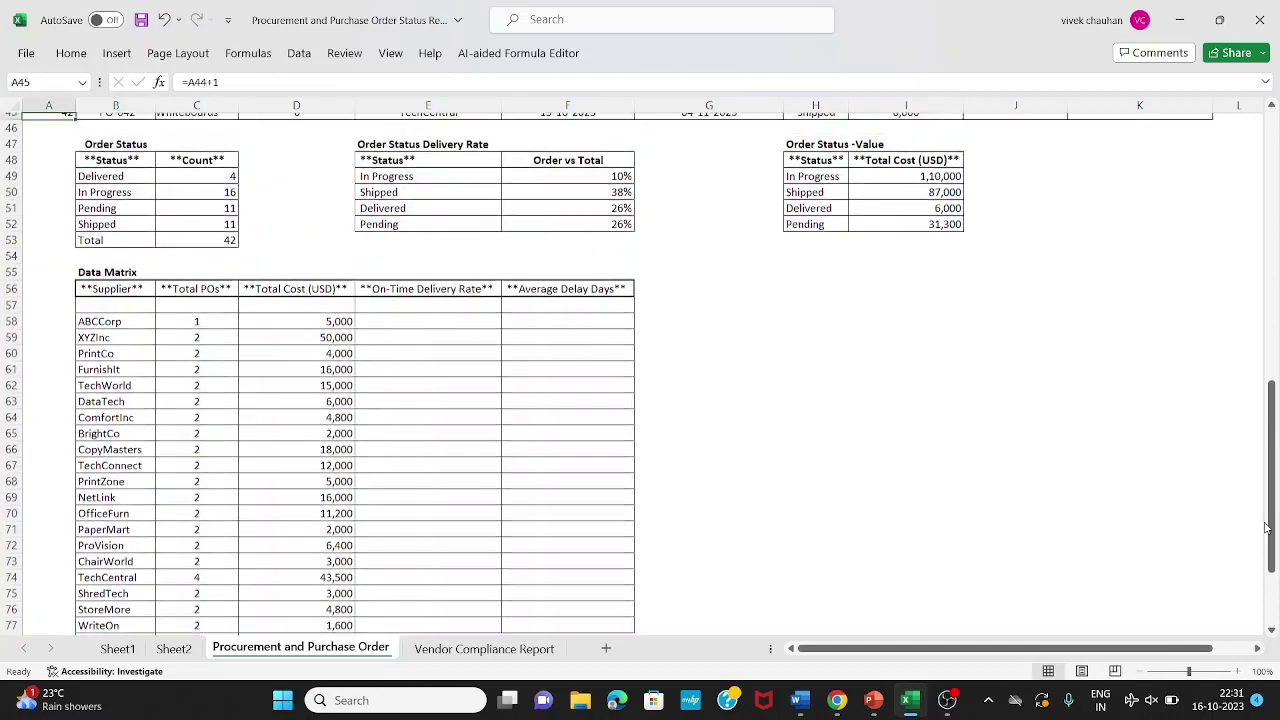
pyautogui.hotkey('ctrl', 'Down')
pyautogui.press('Right')
pyautogui.press('Right')
pyautogui.press('Right')
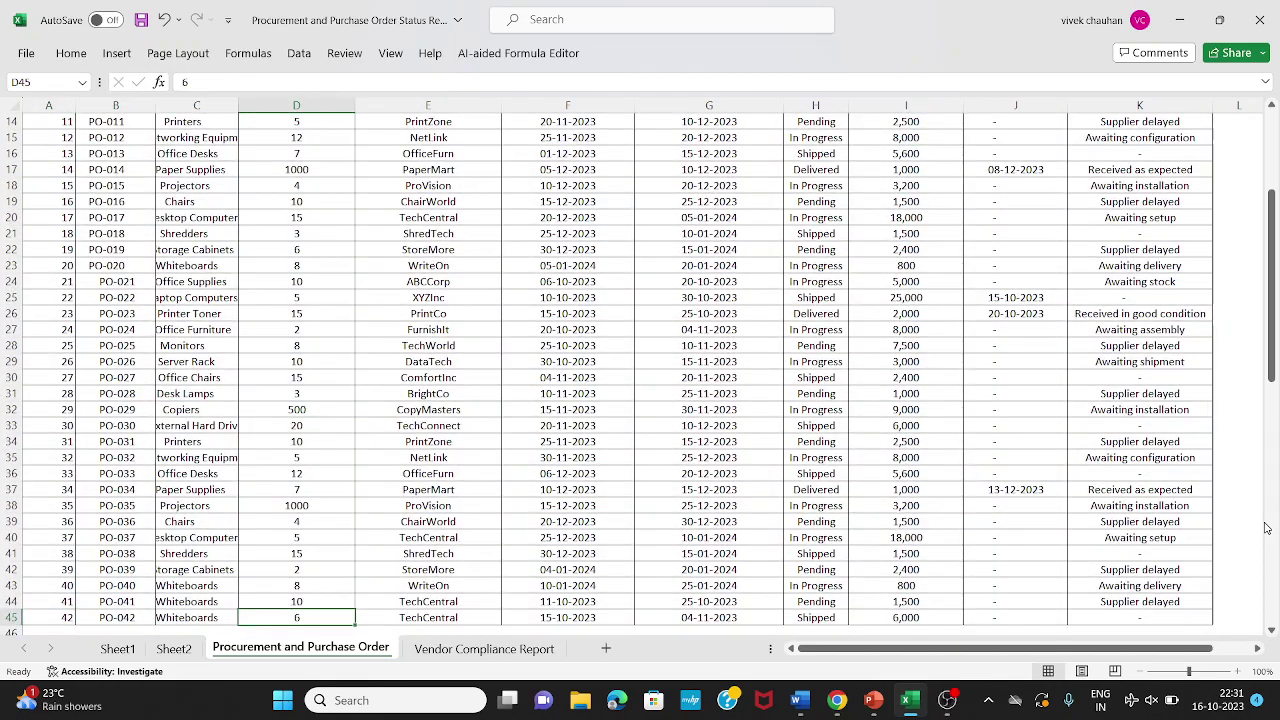
# Inspect how the ABCCorp supplier name is written in the first Data Matrix row.
pyautogui.hotkey('ctrl', 'Down')
pyautogui.press('Down')
pyautogui.press('Down')
pyautogui.press('Down')
pyautogui.press('Down')
pyautogui.press('Down')
pyautogui.press('Down')
pyautogui.press('Down')
pyautogui.press('Down')
pyautogui.press('Down')
pyautogui.press('Down')
pyautogui.press('Down')
pyautogui.press('Left')
pyautogui.press('Left')
pyautogui.hotkey('ctrl', 'Up')
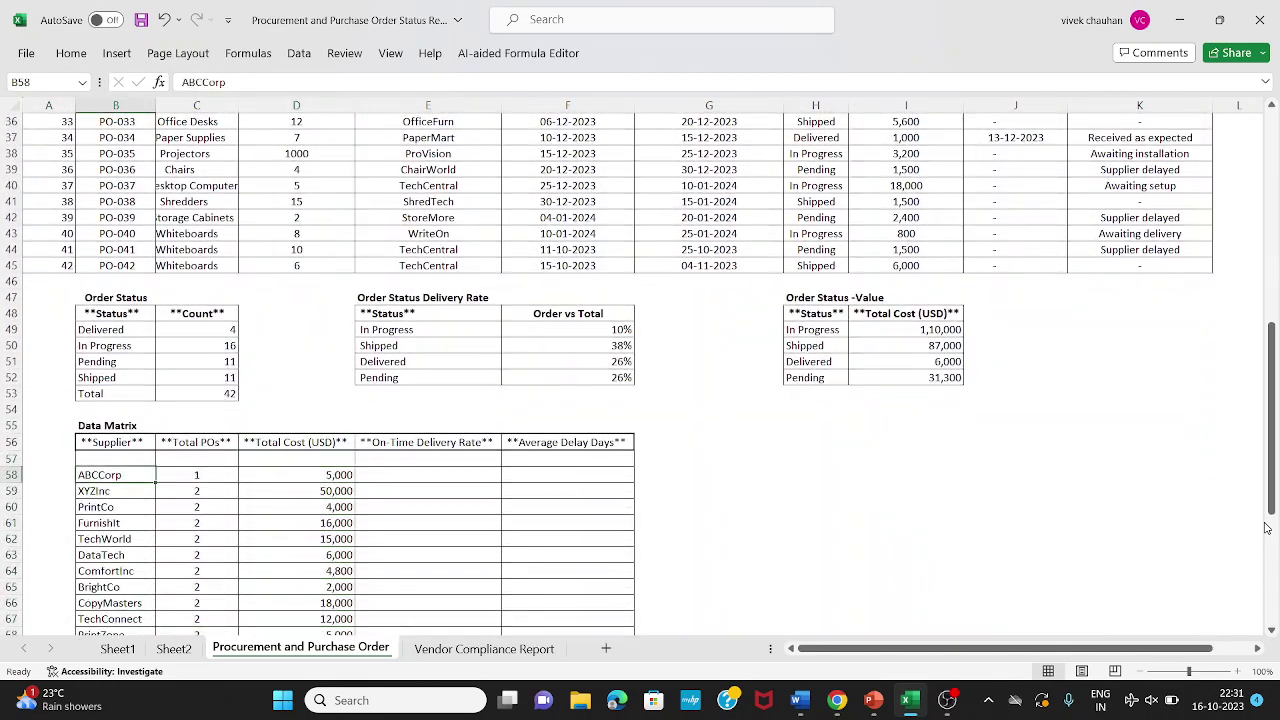
pyautogui.press('F2')
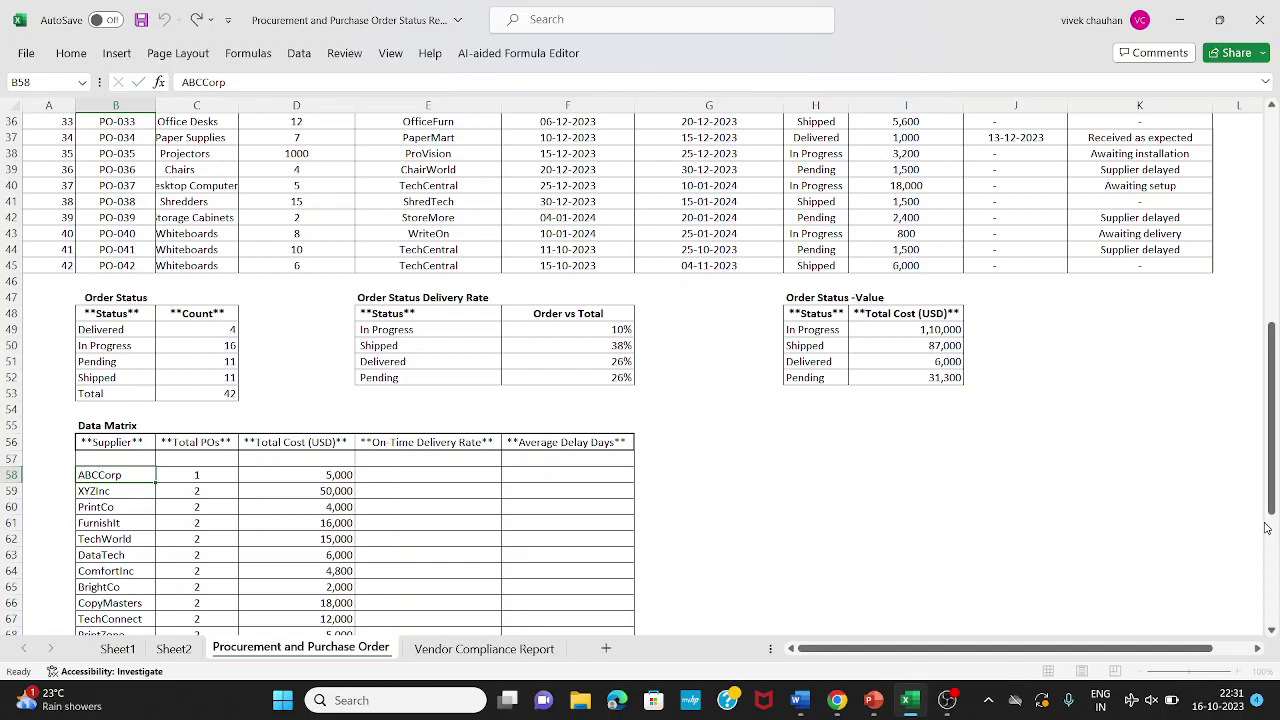
pyautogui.press('Escape')
# Remove the space from the supplier name of order PO-001 so it reads ABCCorp.
pyautogui.press('Up')
pyautogui.press('Up')
pyautogui.press('Up')
pyautogui.hotkey('ctrl', 'Up')
pyautogui.hotkey('ctrl', 'Up')
pyautogui.hotkey('ctrl', 'Up')
pyautogui.hotkey('ctrl', 'Up')
pyautogui.hotkey('ctrl', 'Up')
pyautogui.press('Up')
pyautogui.press('Right')
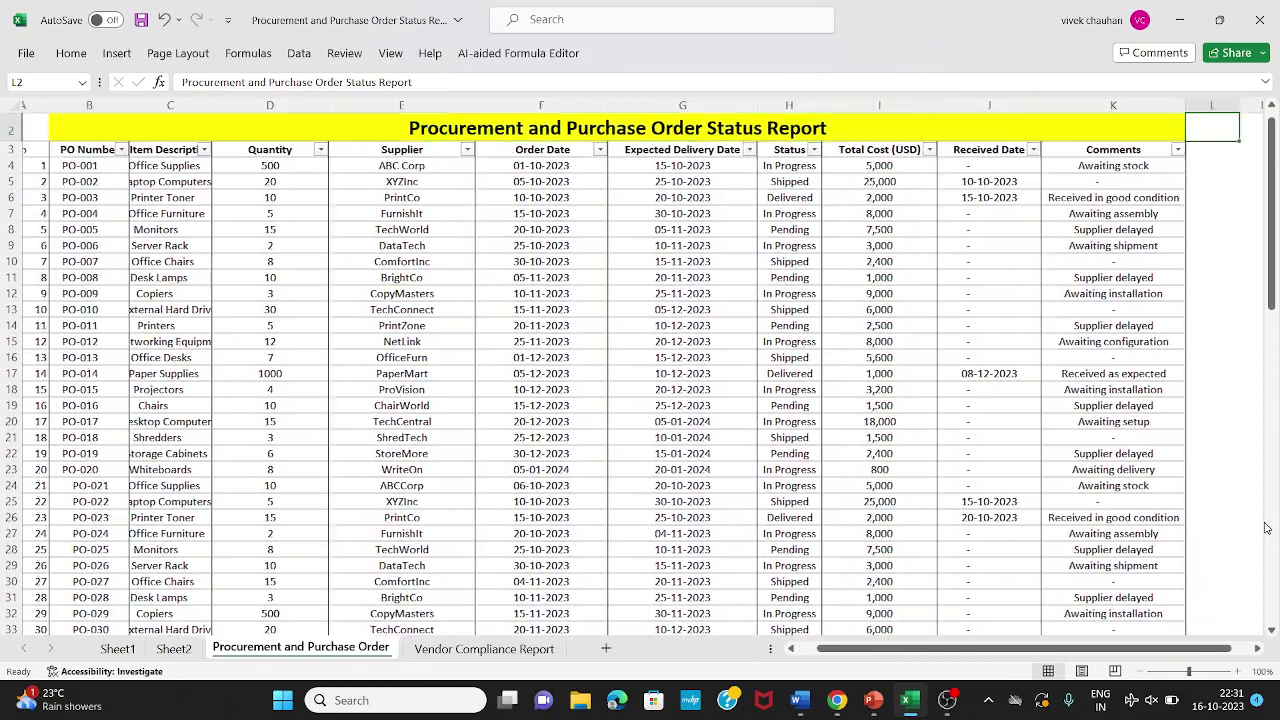
pyautogui.press('Down')
pyautogui.press('Left')
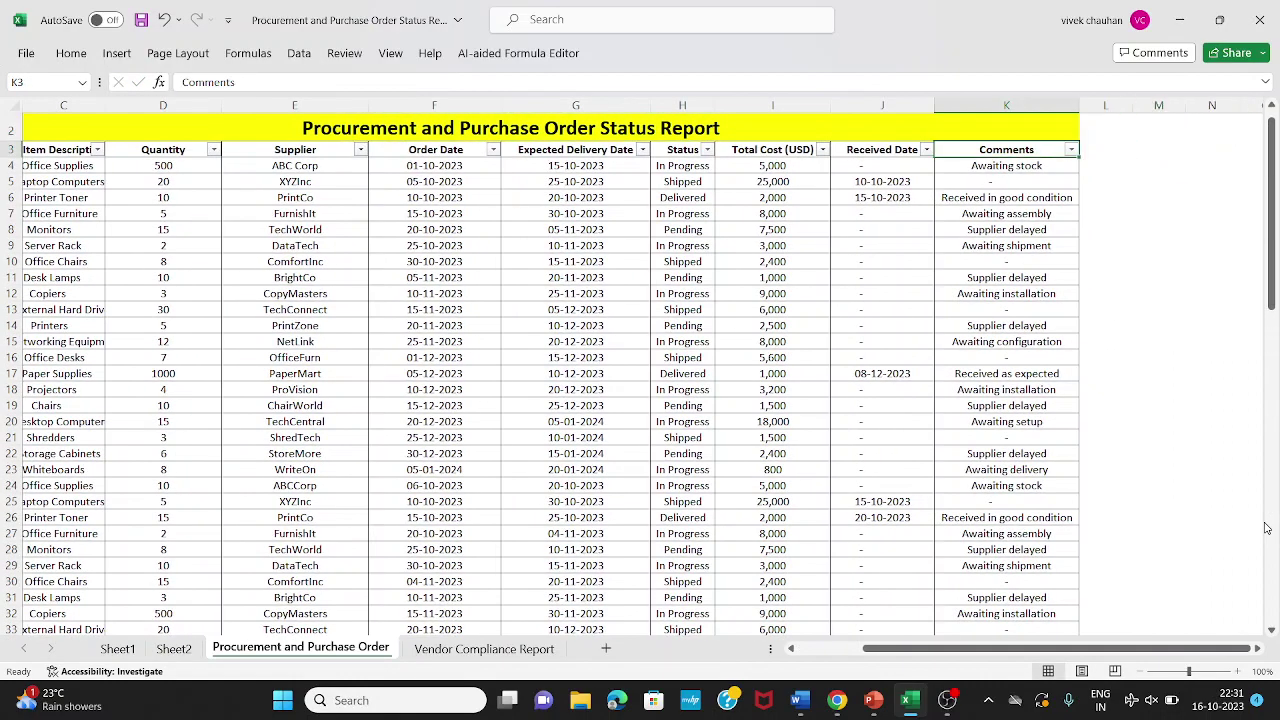
pyautogui.press('Left')
pyautogui.press('Left')
pyautogui.press('Left')
pyautogui.press('Left')
pyautogui.press('Left')
pyautogui.press('Left')
pyautogui.press('Down')
pyautogui.press('F2')
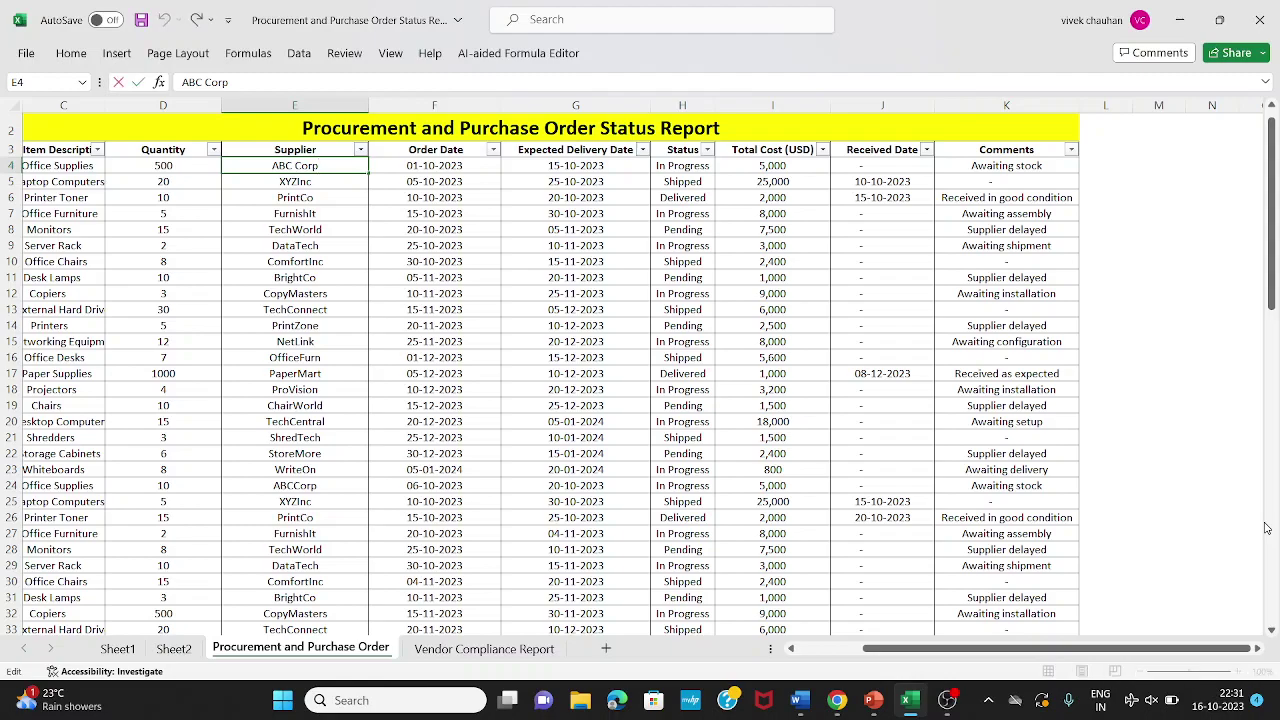
pyautogui.press('Left')
pyautogui.press('Left')
pyautogui.press('Left')
pyautogui.press('Left')
pyautogui.press('BackSpace')
pyautogui.press('Return')
# Copy the Total POs sum formula into the Total Cost (USD) column of the Data Matrix's Total row.
pyautogui.press('Down')
pyautogui.press('Down')
pyautogui.press('Down')
pyautogui.press('Down')
pyautogui.press('Down')
pyautogui.press('Down')
pyautogui.press('Down')
pyautogui.press('Down')
pyautogui.press('Down')
pyautogui.press('Down')
pyautogui.press('Down')
pyautogui.press('Down')
pyautogui.press('Down')
pyautogui.press('Down')
pyautogui.press('Down')
pyautogui.press('Down')
pyautogui.press('Down')
pyautogui.press('Down')
pyautogui.press('Down')
pyautogui.press('Down')
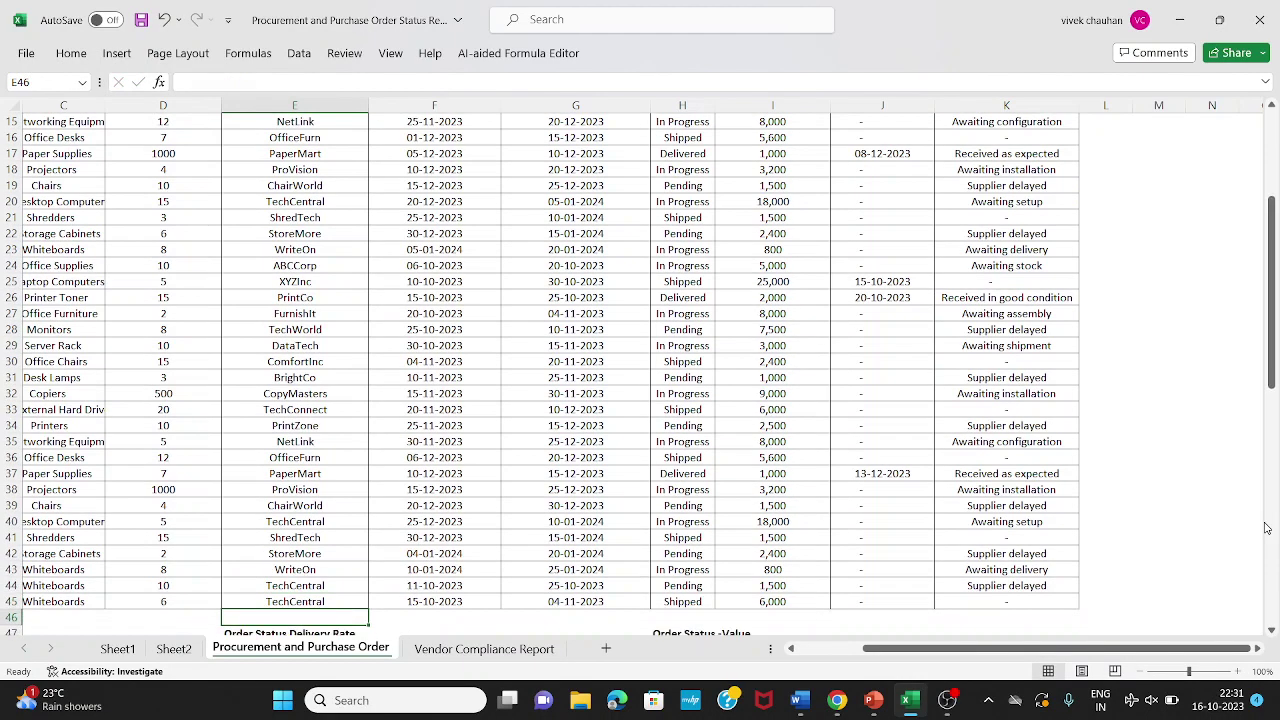
pyautogui.press('Down')
pyautogui.press('Left')
pyautogui.press('Left')
pyautogui.press('Left')
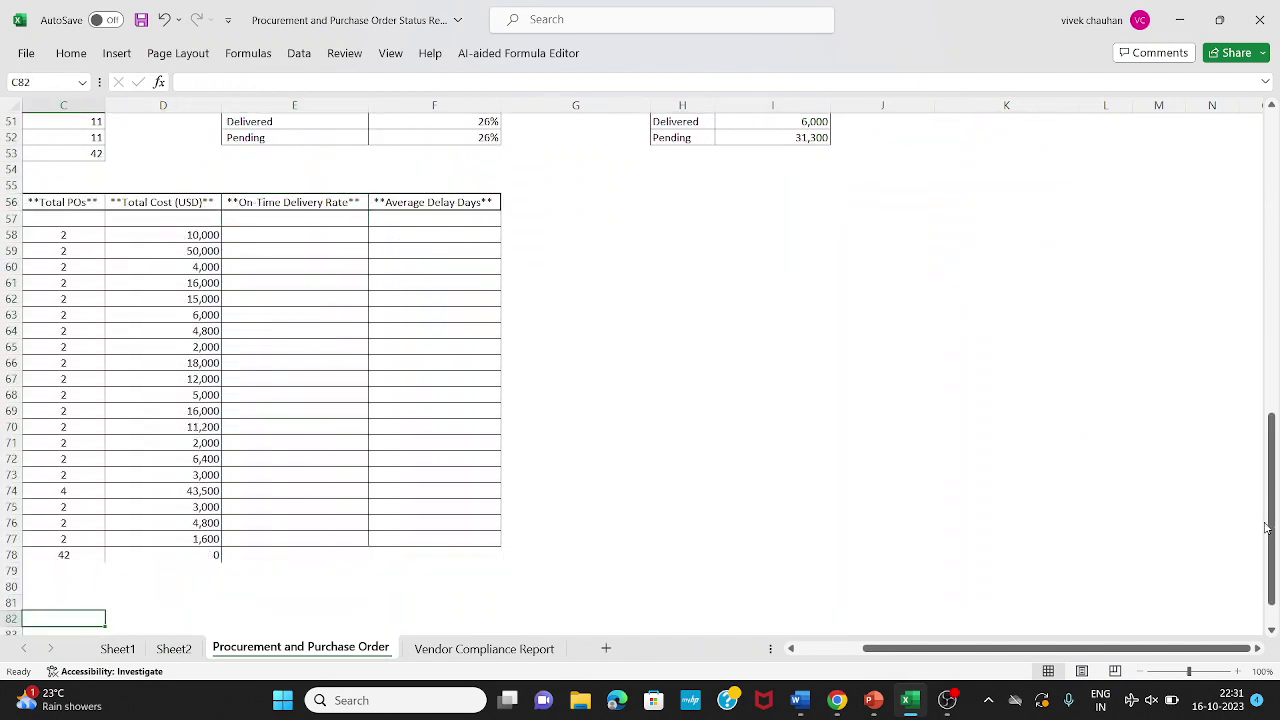
pyautogui.press('Right')
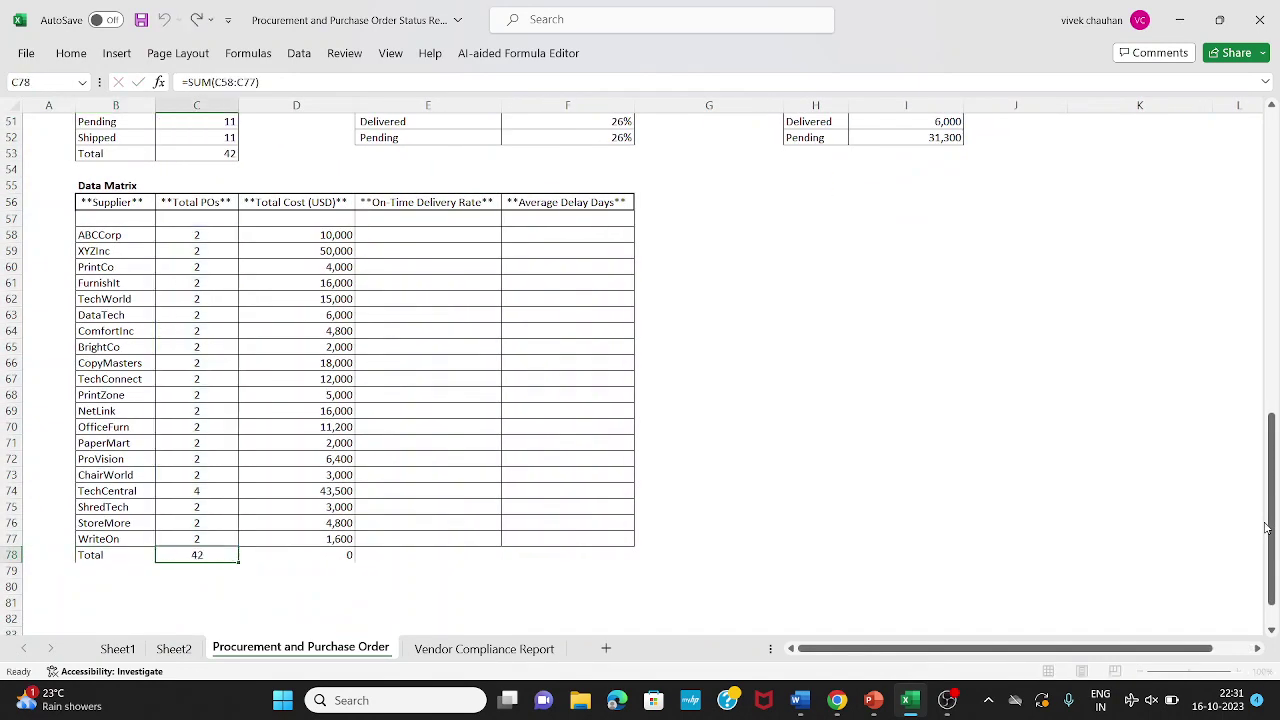
pyautogui.hotkey('ctrl', 'c')
pyautogui.press('Right')
pyautogui.press('Return')
pyautogui.press('F2')
pyautogui.press('Escape')
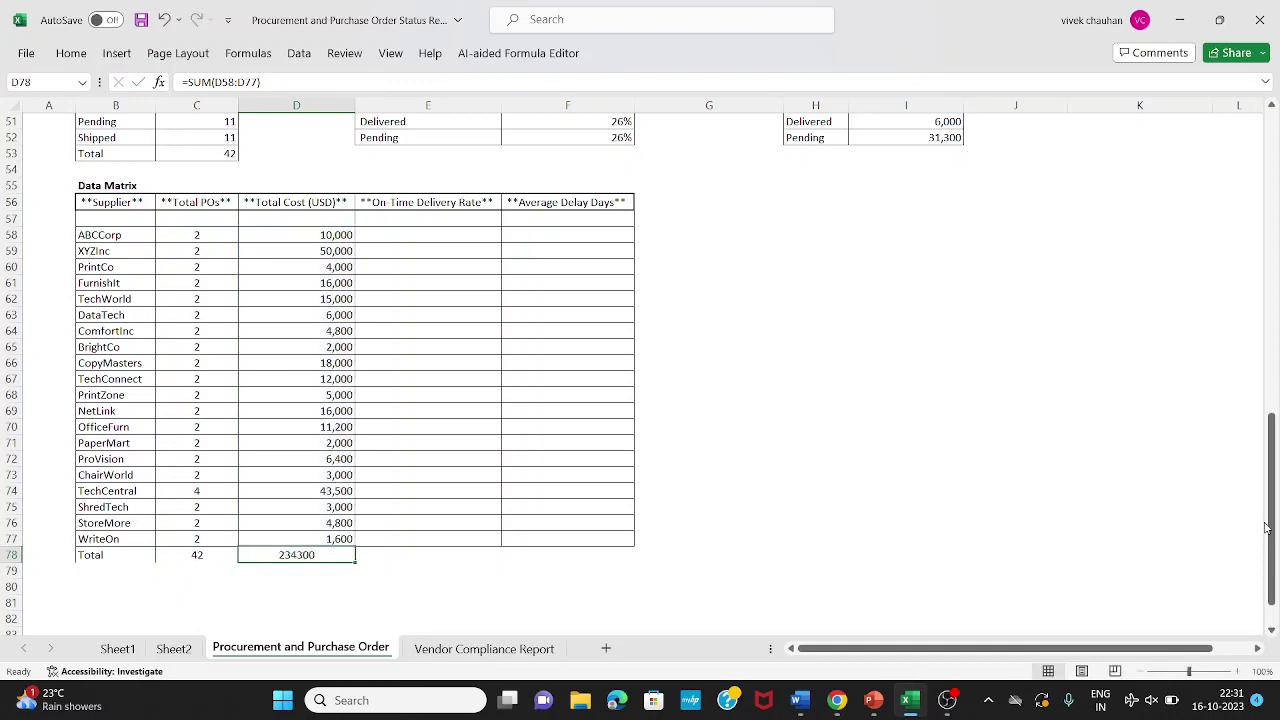
# Enter "On time" as a new column header in cell L3, beside Comments in the status report.
pyautogui.press('Right')
pyautogui.press('Left')
pyautogui.hotkey('ctrl', 'Up')
pyautogui.press('Right')
pyautogui.press('Left')
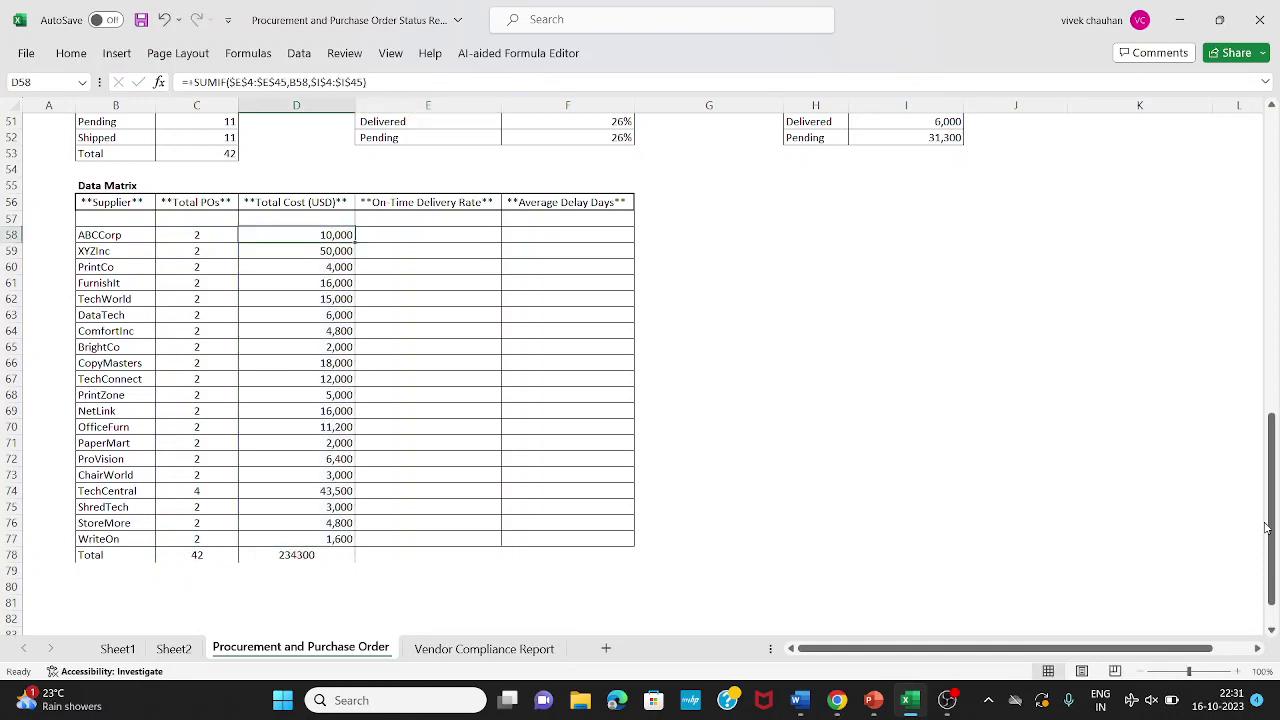
pyautogui.press('Right')
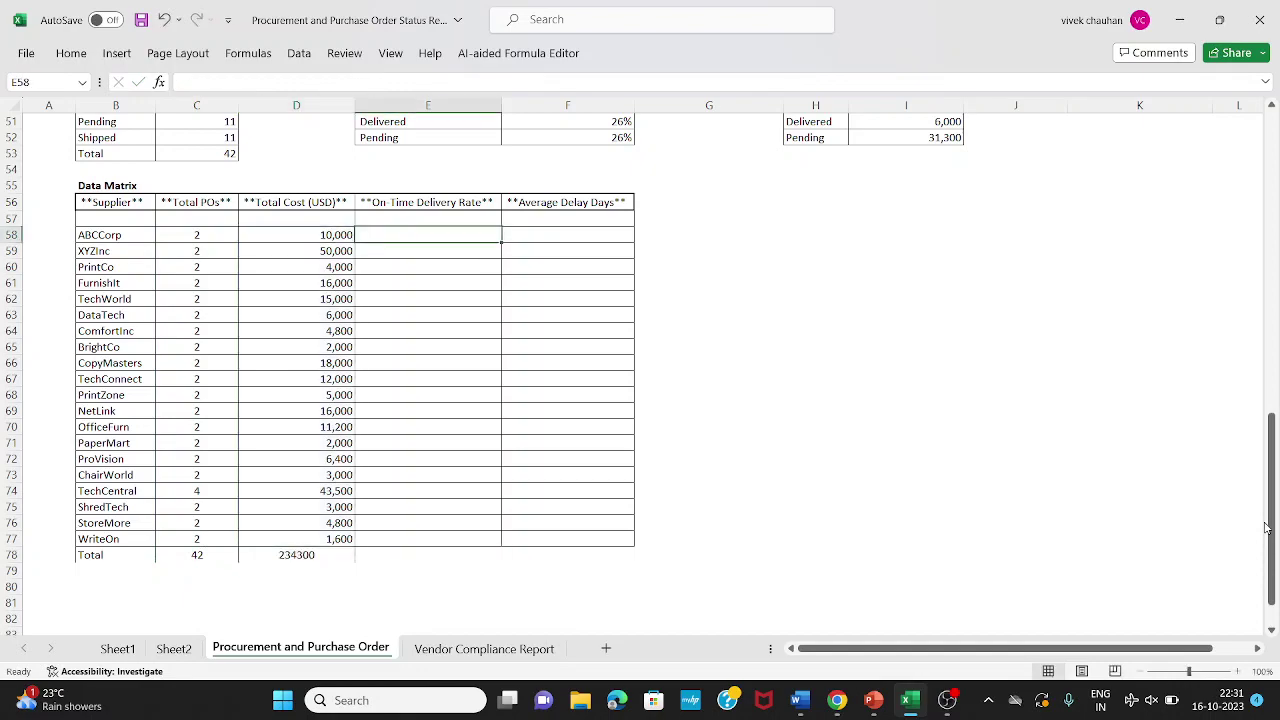
pyautogui.press('pageup')
pyautogui.press('pageup')
pyautogui.press('Right')
pyautogui.press('Right')
pyautogui.press('Right')
pyautogui.press('Right')
pyautogui.press('Right')
pyautogui.press('Right')
pyautogui.press('Right')
pyautogui.press('Right')
pyautogui.press('Right')
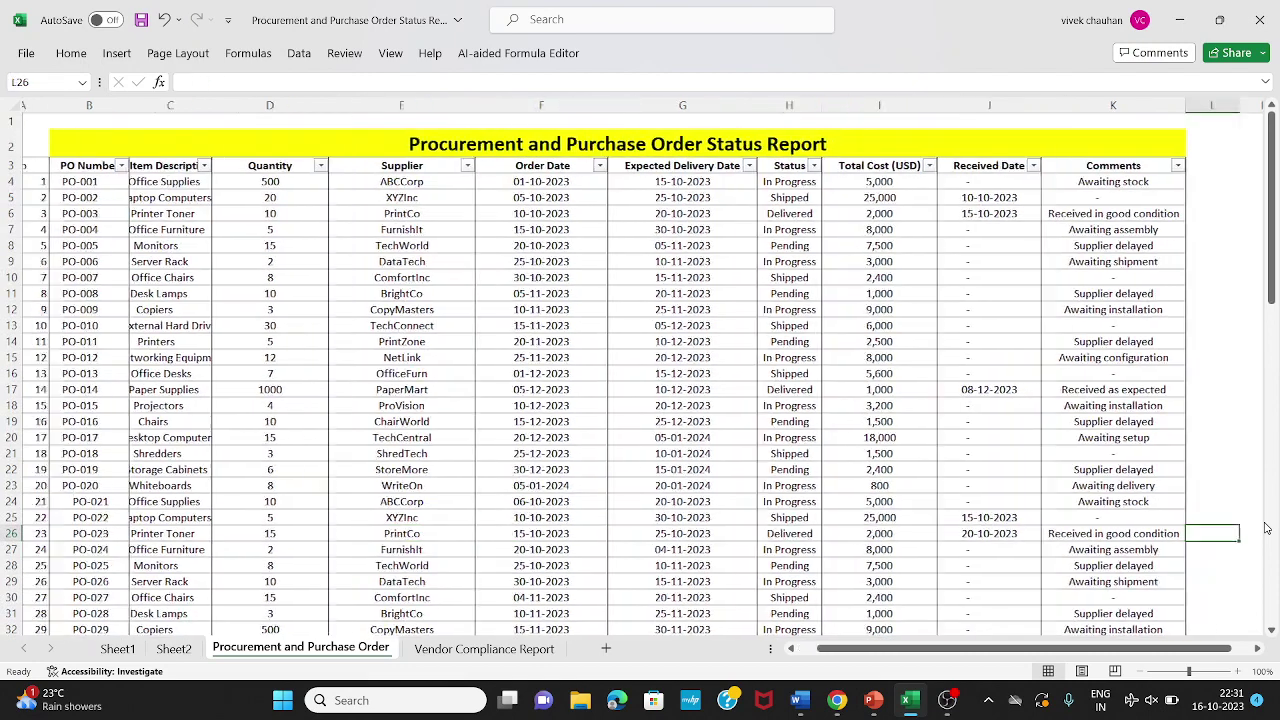
pyautogui.press('Left')
pyautogui.press('Left')
pyautogui.hotkey('ctrl', 'Up')
pyautogui.press('Down')
pyautogui.press('Down')
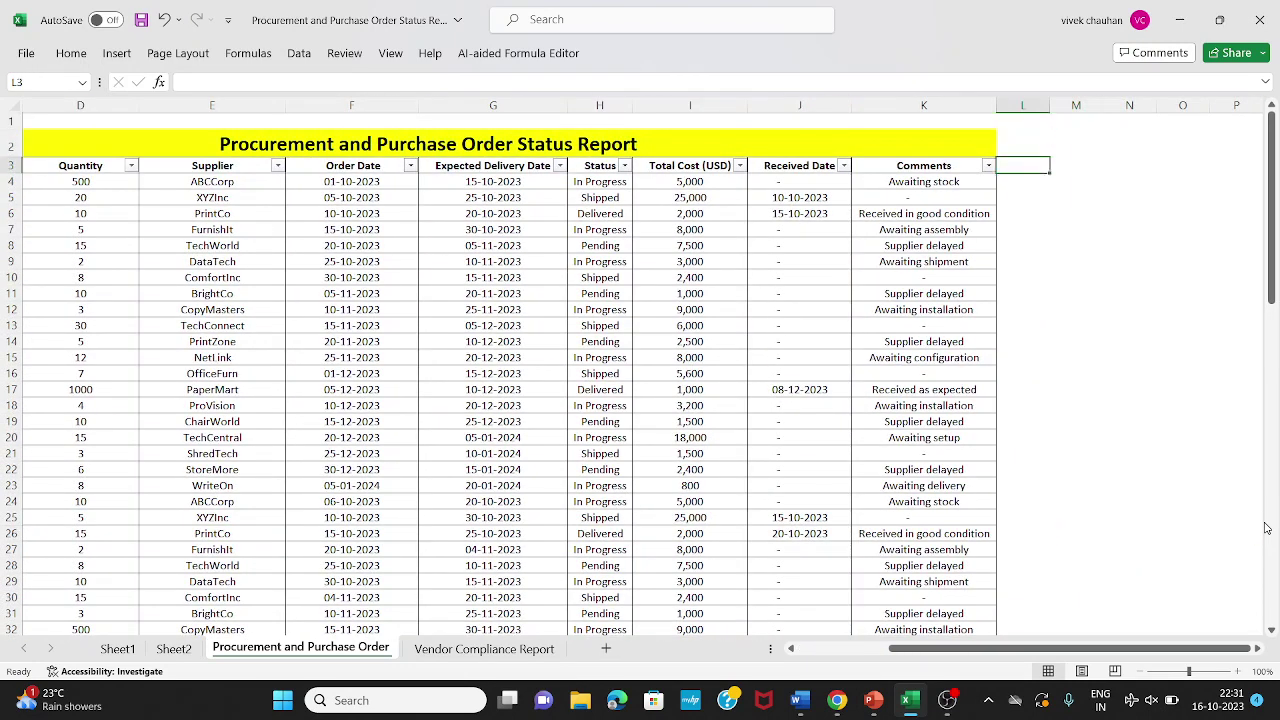
pyautogui.write('On')
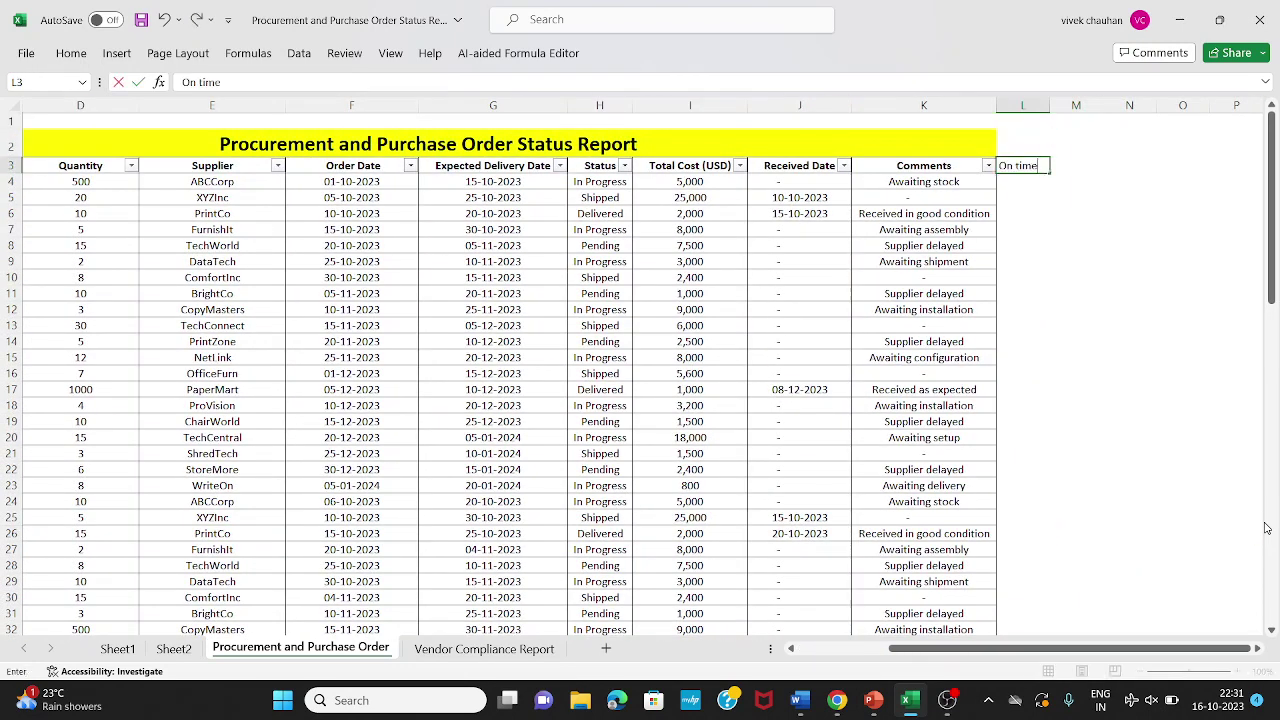
pyautogui.write(' time')
pyautogui.hotkey('ctrl', 'Return')
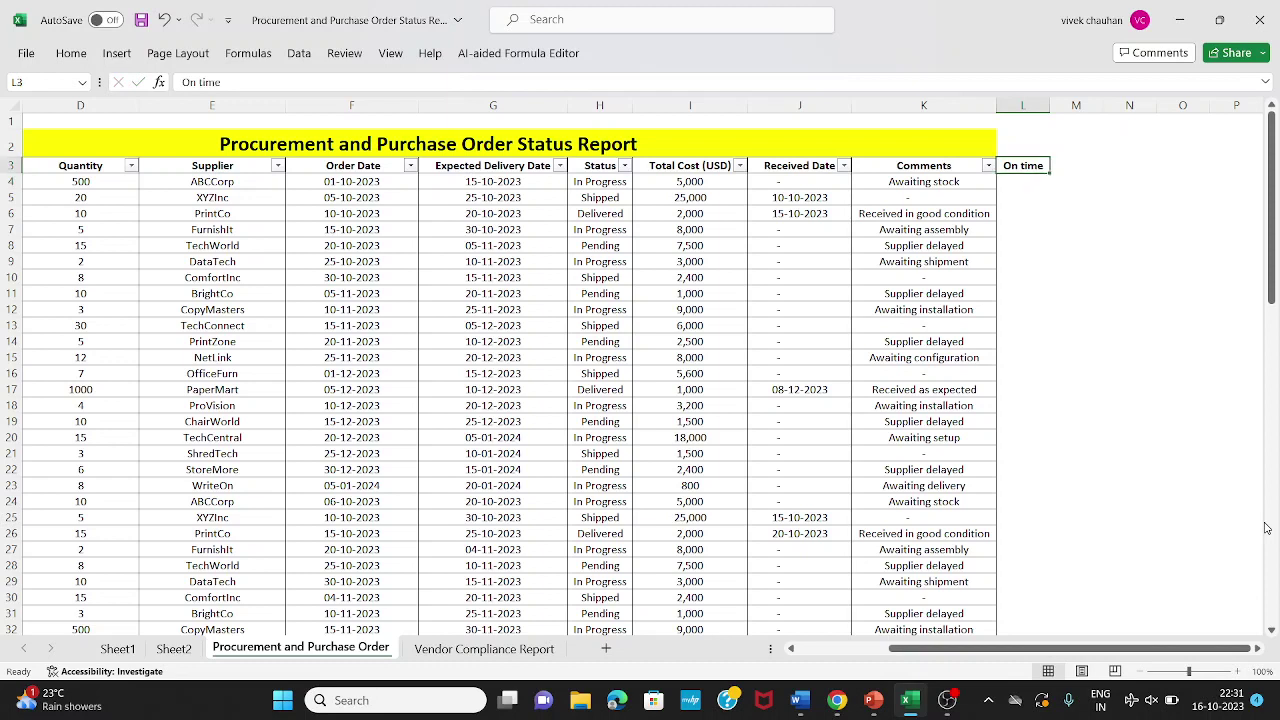
# Extend the new column header in L3 to read "On time order".
pyautogui.press('Left')
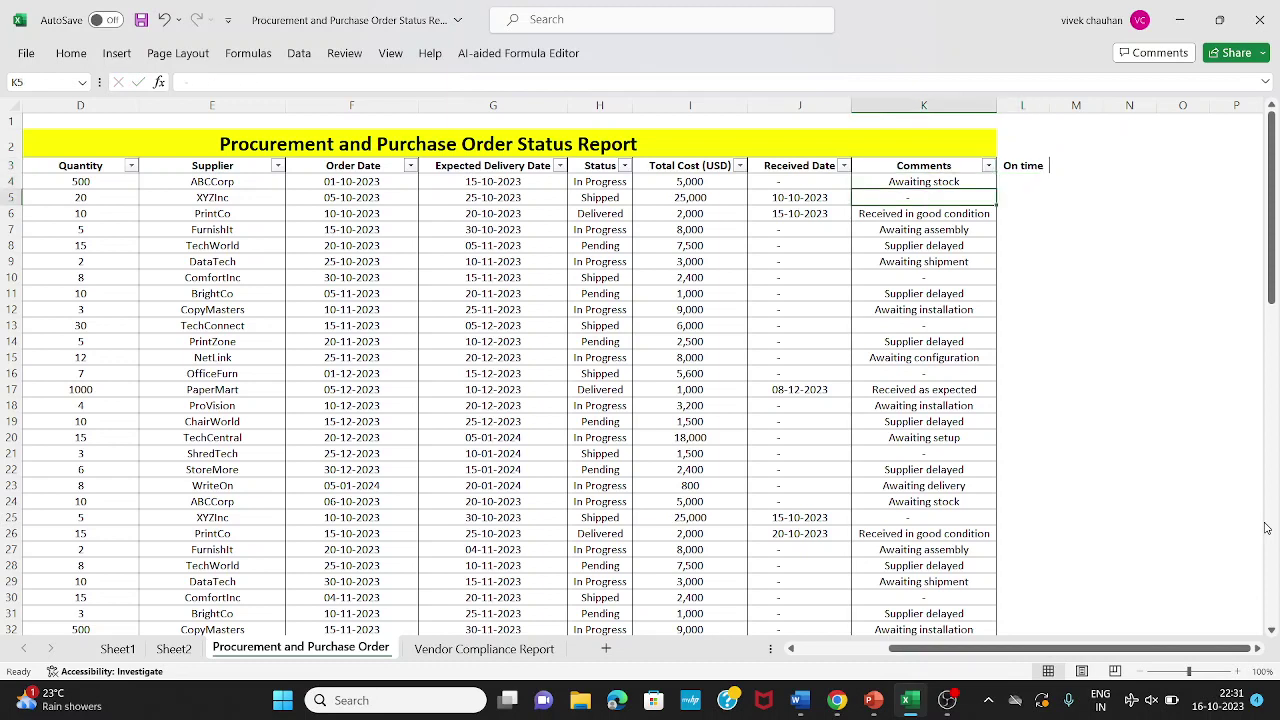
pyautogui.press('Right')
pyautogui.press('F2')
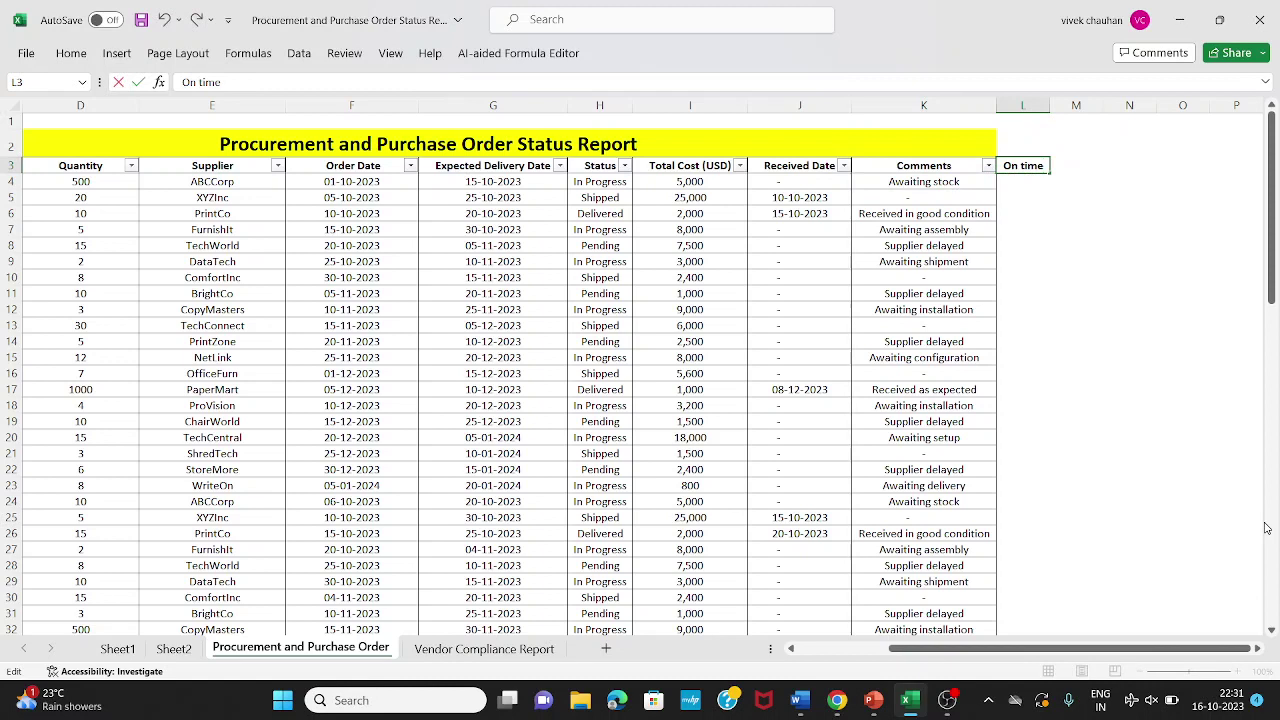
pyautogui.write('order')
pyautogui.hotkey('ctrl', 'Return')
pyautogui.press('Down')
pyautogui.press('Down')
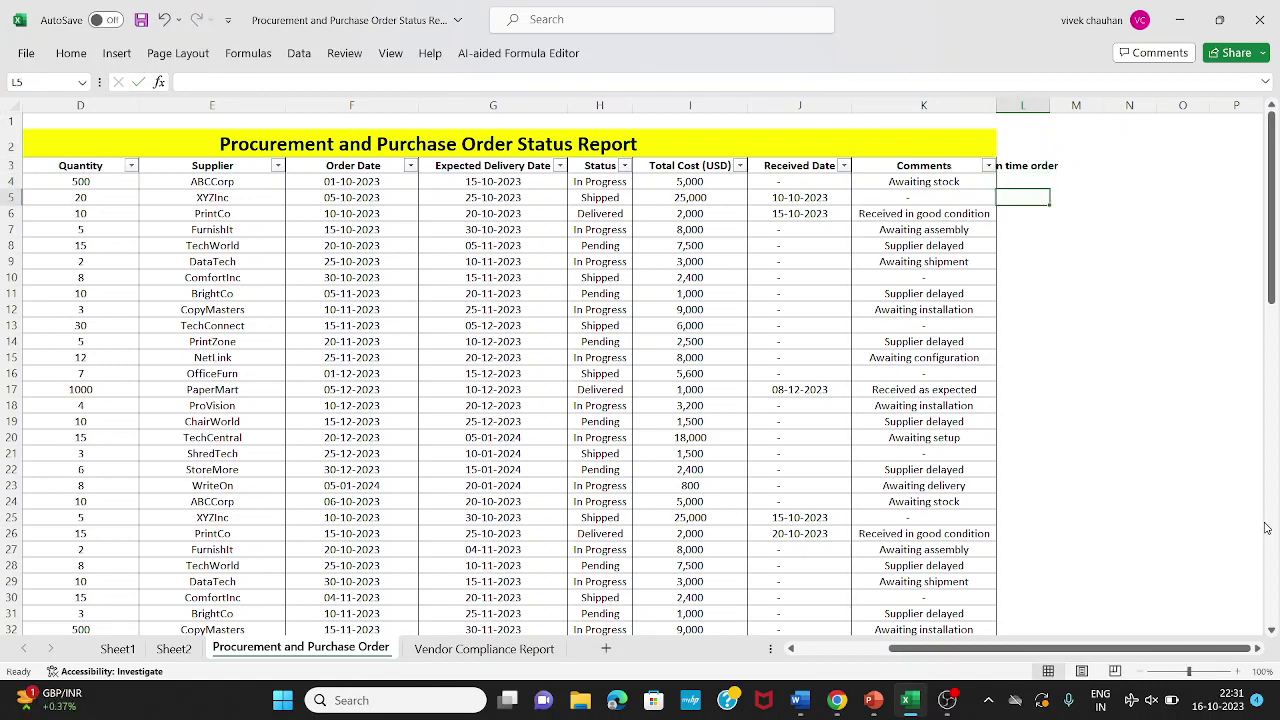
# Filter the Received Date column to show only October and December 2023, leaving out the dash entries.
pyautogui.press('Up')
pyautogui.press('Left')
pyautogui.press('Left')
pyautogui.press('Left')
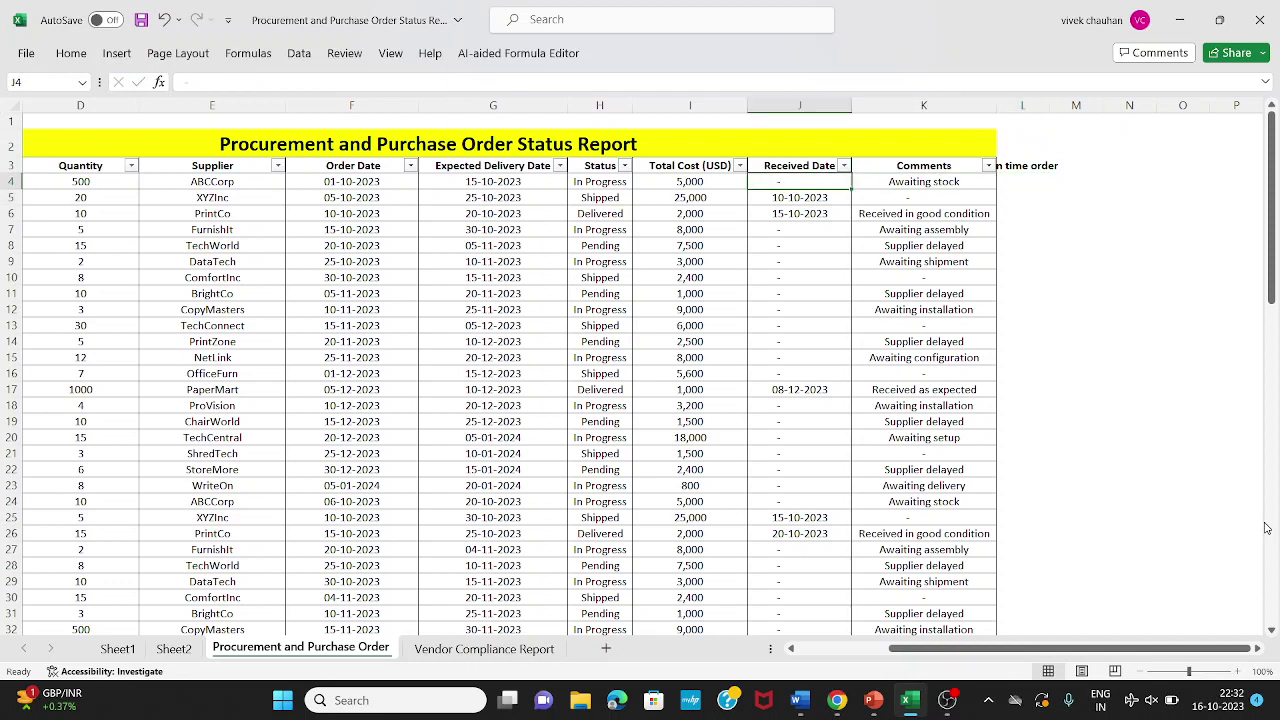
pyautogui.press('Up')
pyautogui.press('Right')
pyautogui.hotkey('alt', 'Down')
pyautogui.press('Down')
pyautogui.press('Tab')
pyautogui.hotkey('alt', 'Down')
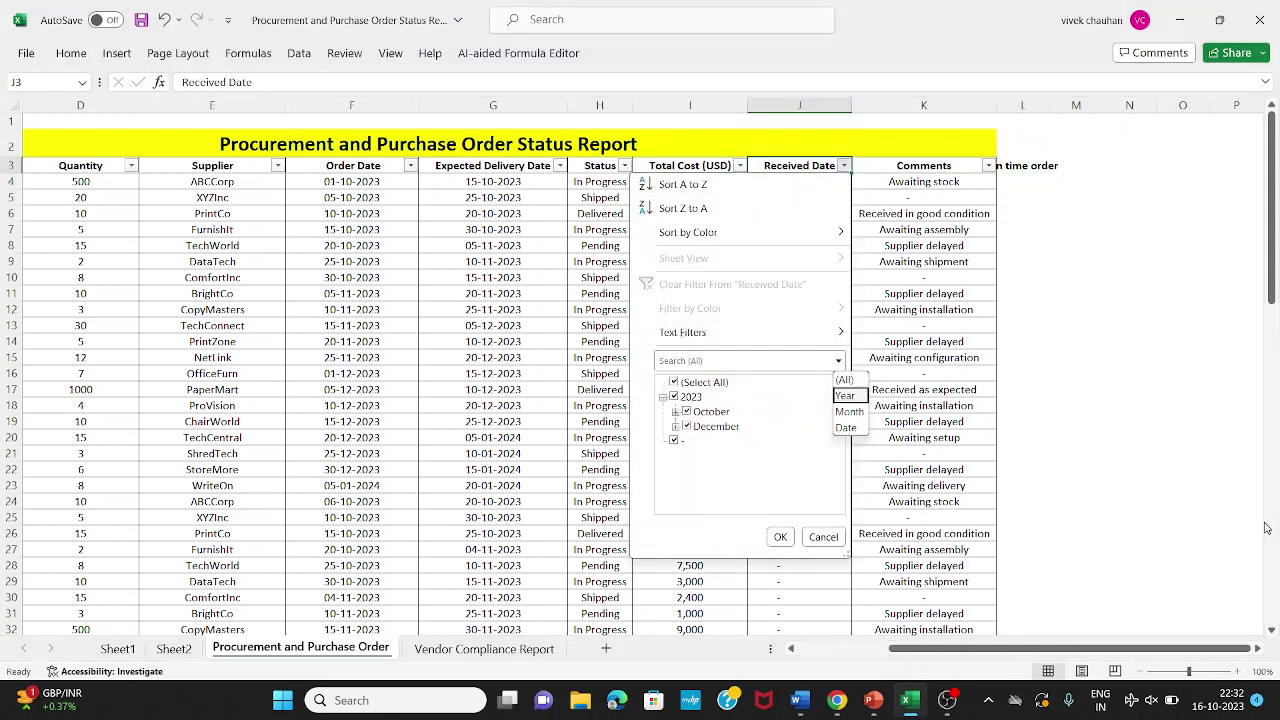
pyautogui.press('Down')
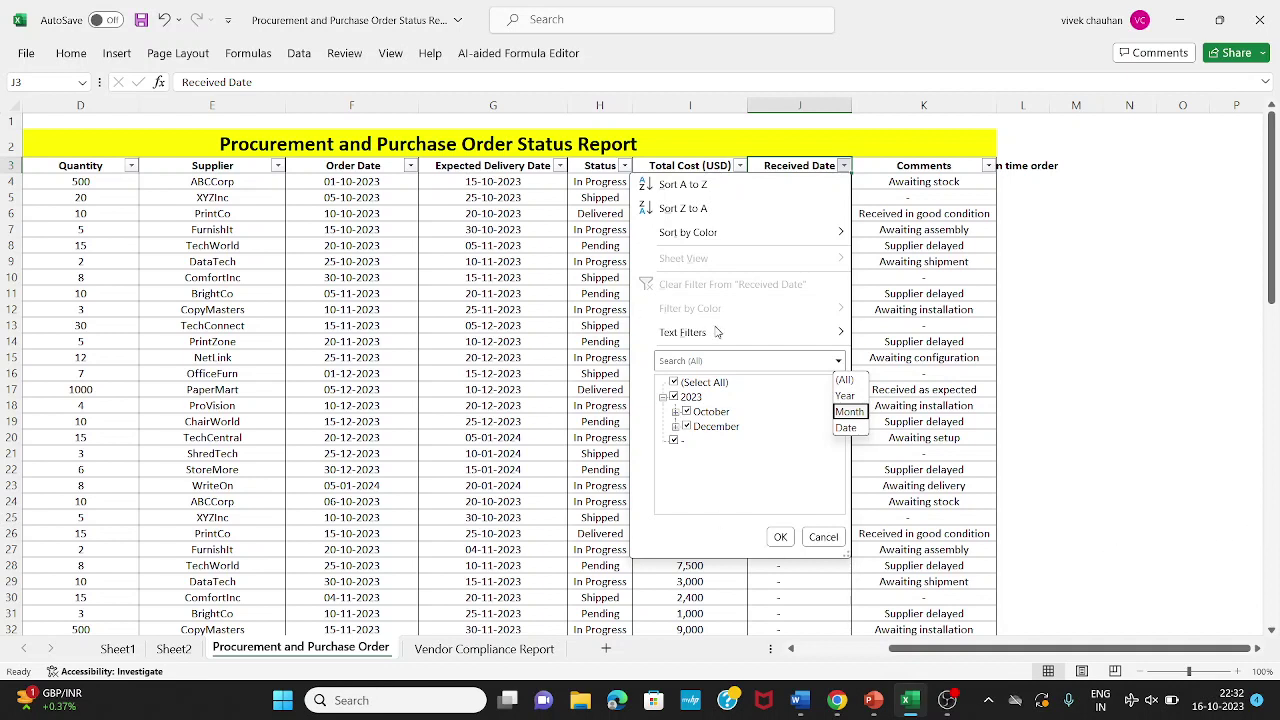
pyautogui.press('Escape')
pyautogui.click(677, 381)
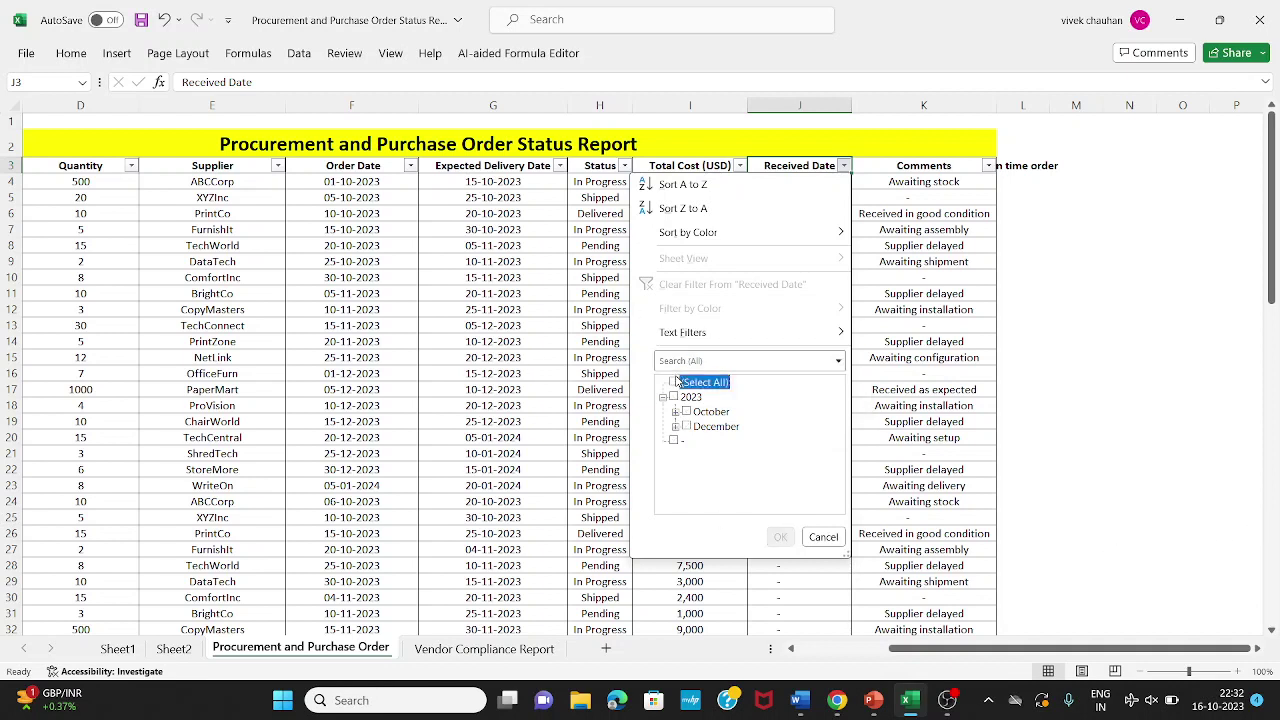
pyautogui.click(695, 416)
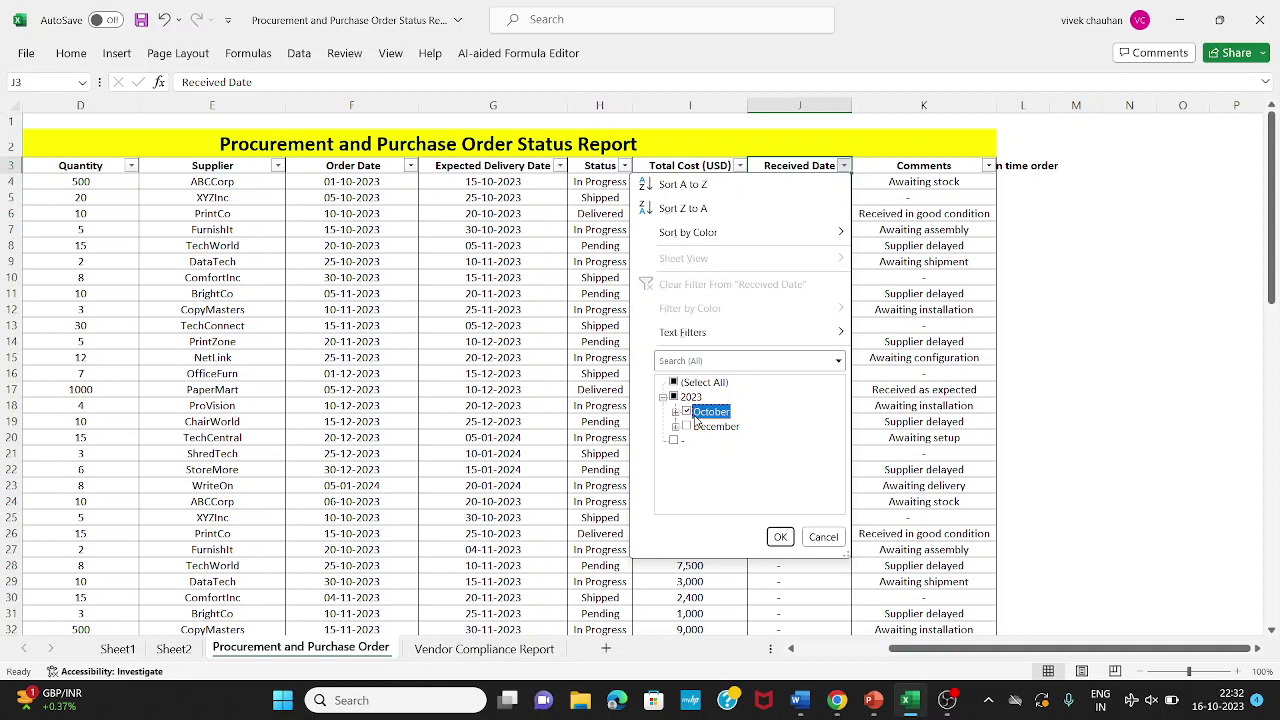
pyautogui.click(686, 427)
pyautogui.press('Return')
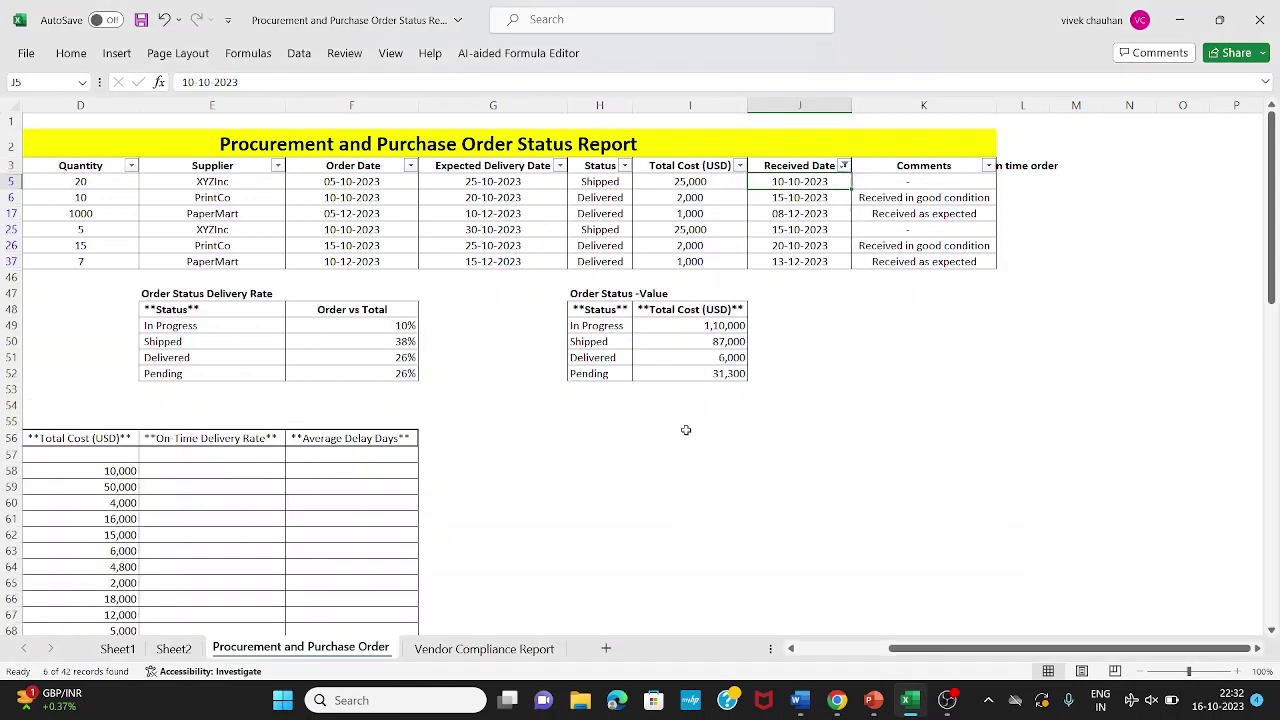
# Enter "On-Time" in cell L5 of the On time order column for order PO-002.
pyautogui.write('O')
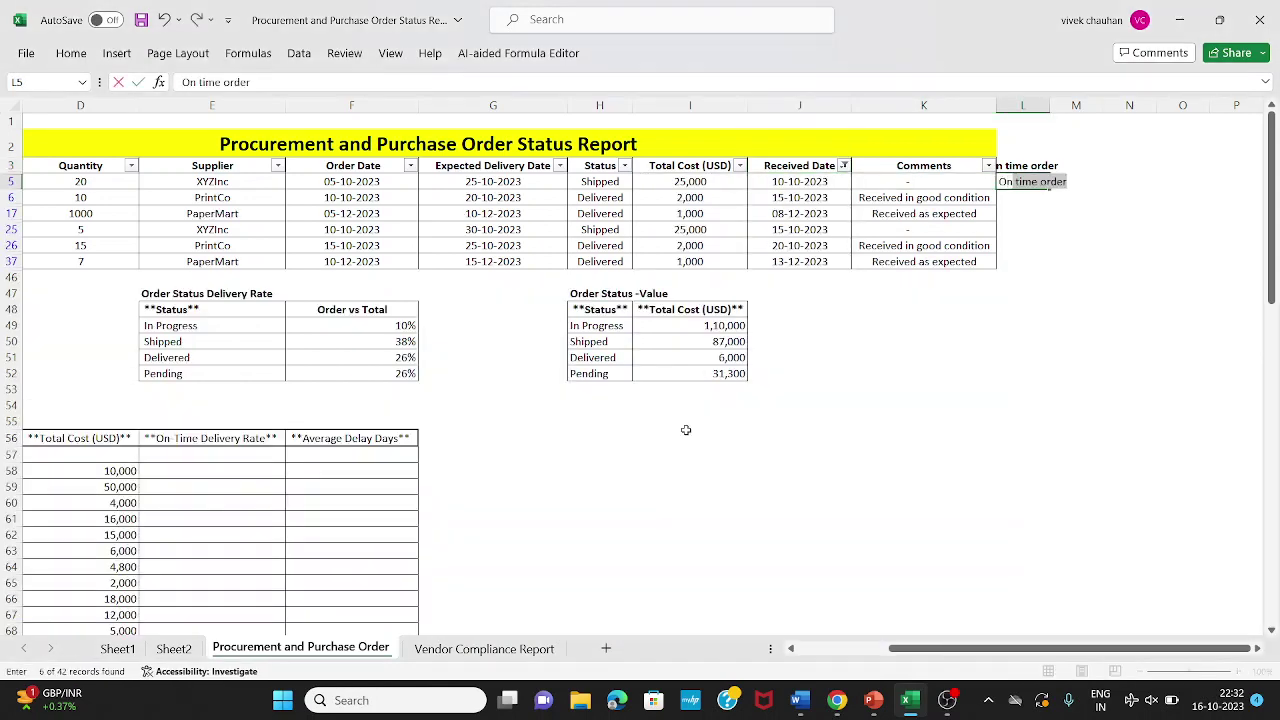
pyautogui.write('n-')
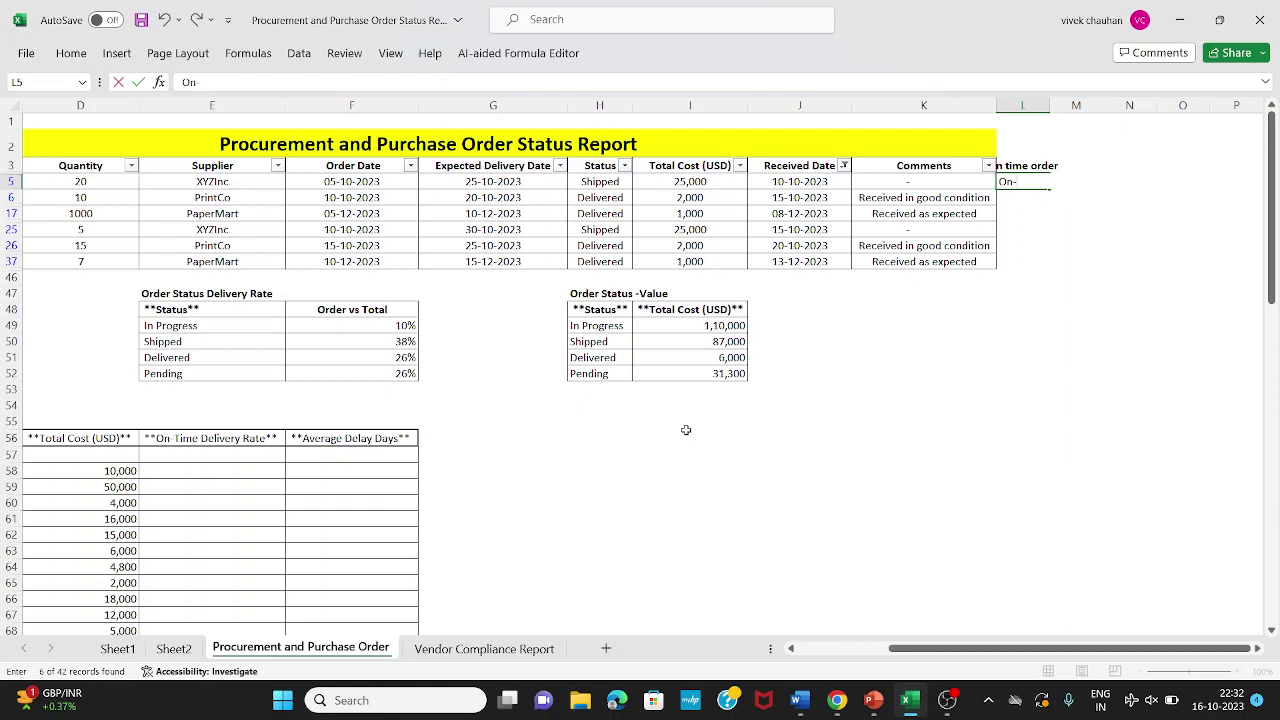
pyautogui.write('Time')
pyautogui.press('Return')
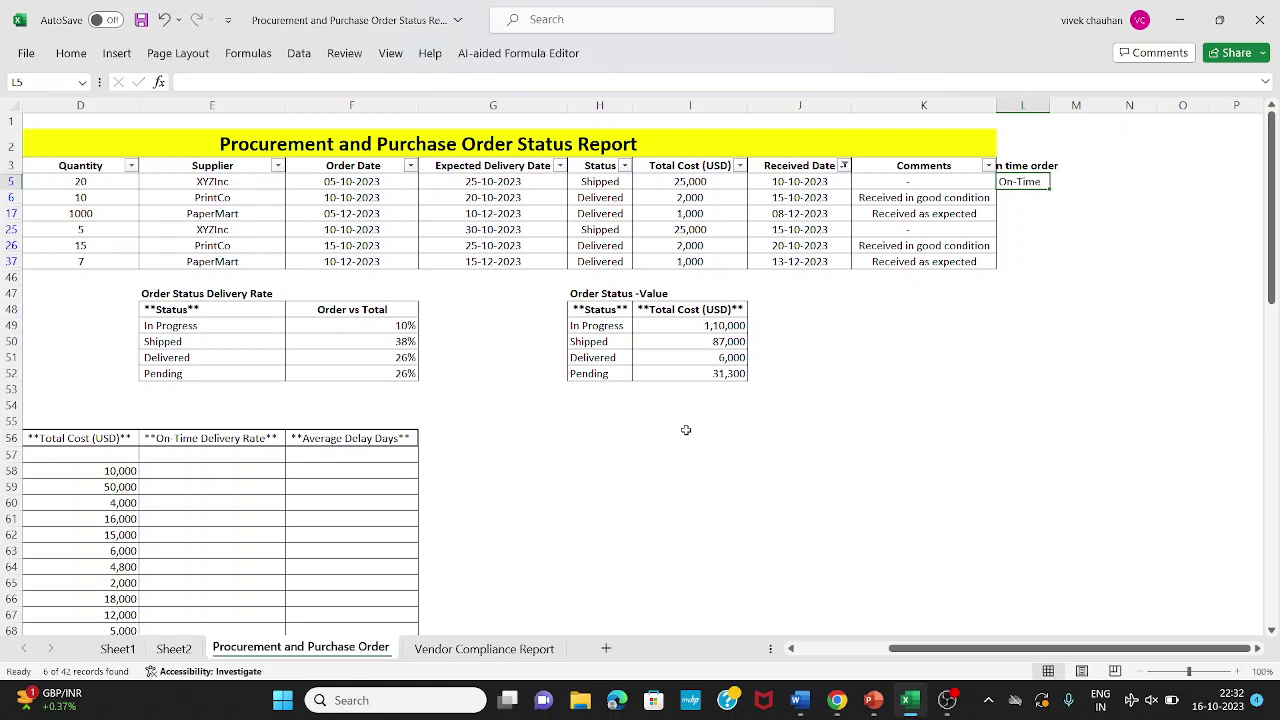
# Copy the On-Time entry from L5 to the other filtered orders in the On time order column, through row 37.
pyautogui.press('Up')
pyautogui.hotkey('ctrl', 'c')
pyautogui.hotkey('shift', 'Down')
pyautogui.hotkey('shift', 'Down')
pyautogui.hotkey('shift', 'Down')
pyautogui.hotkey('shift', 'Down')
pyautogui.hotkey('shift', 'Down')
pyautogui.hotkey('ctrl', 'v')
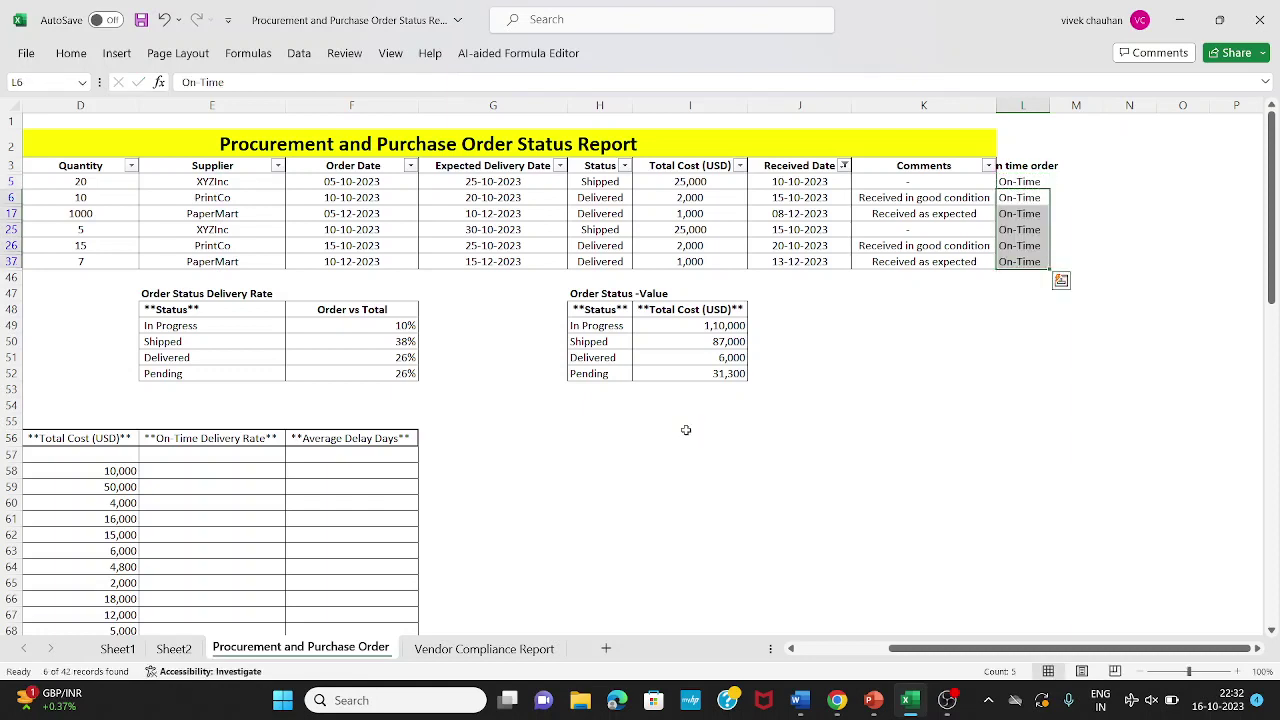
# Clear the Received Date filter from the order table, with ABCCorp's On-Time Delivery Rate cell E58 selected.
pyautogui.press('Up')
pyautogui.press('Left')
pyautogui.press('Left')
pyautogui.press('Left')
pyautogui.press('Left')
pyautogui.press('Left')
pyautogui.press('Left')
pyautogui.press('Left')
pyautogui.press('Left')
pyautogui.press('Left')
pyautogui.press('Down')
pyautogui.press('Down')
pyautogui.press('Down')
pyautogui.press('Down')
pyautogui.press('Down')
pyautogui.press('Down')
pyautogui.press('Down')
pyautogui.press('Down')
pyautogui.press('Down')
pyautogui.press('Down')
pyautogui.press('Down')
pyautogui.press('Down')
pyautogui.press('Down')
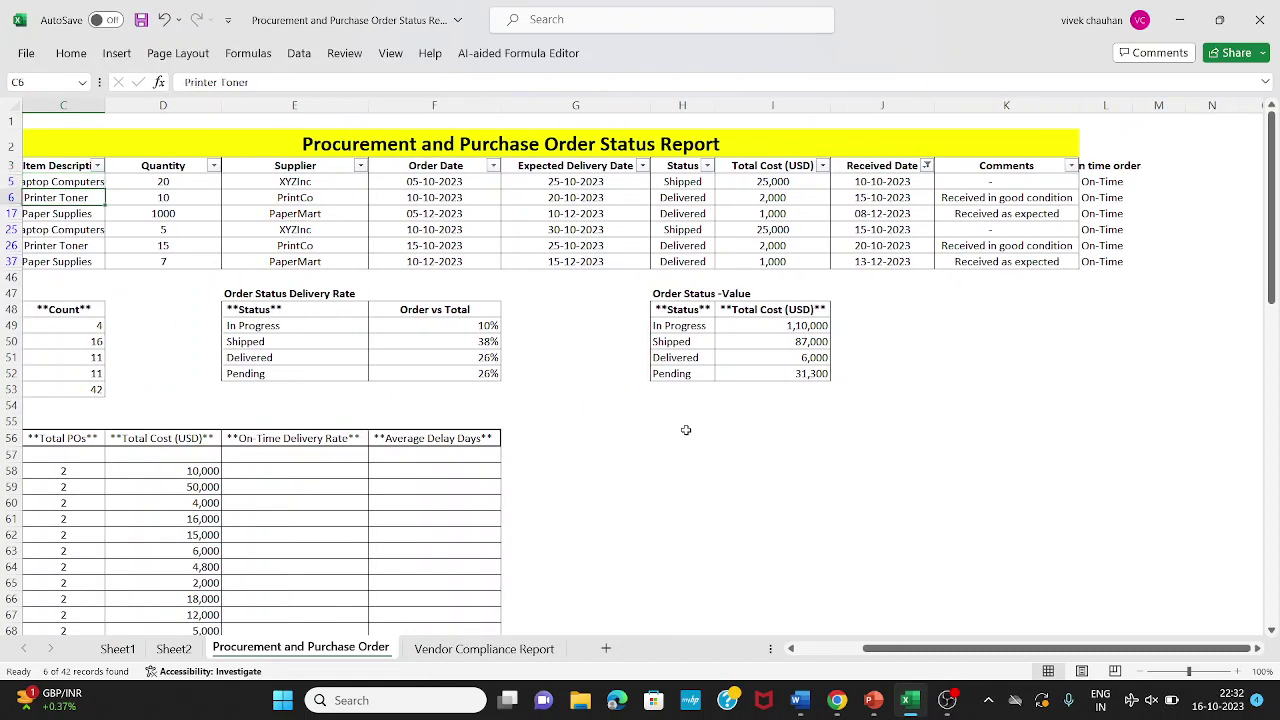
pyautogui.press('Right')
pyautogui.press('Right')
pyautogui.press('Down')
pyautogui.press('Down')
pyautogui.press('Down')
pyautogui.press('Down')
pyautogui.press('Down')
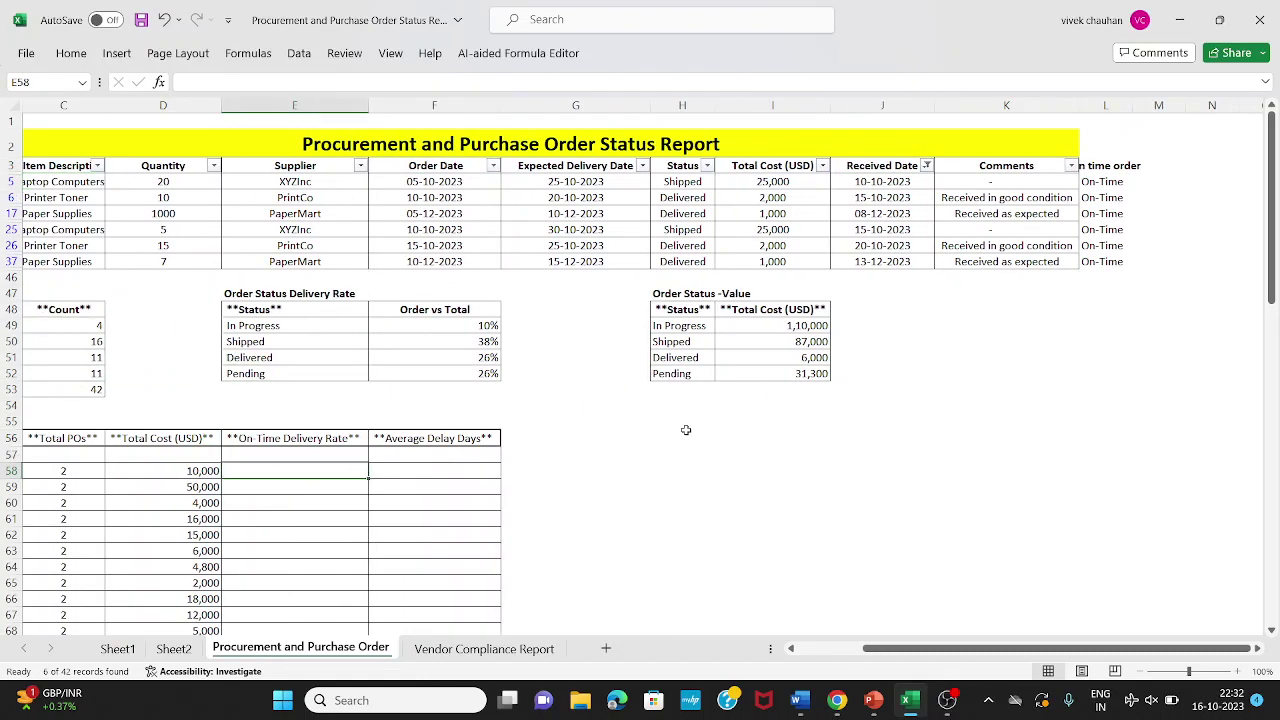
pyautogui.press('Left')
pyautogui.press('Left')
pyautogui.press('Left')
pyautogui.press('Right')
pyautogui.press('Right')
pyautogui.press('Right')
pyautogui.press('Down')
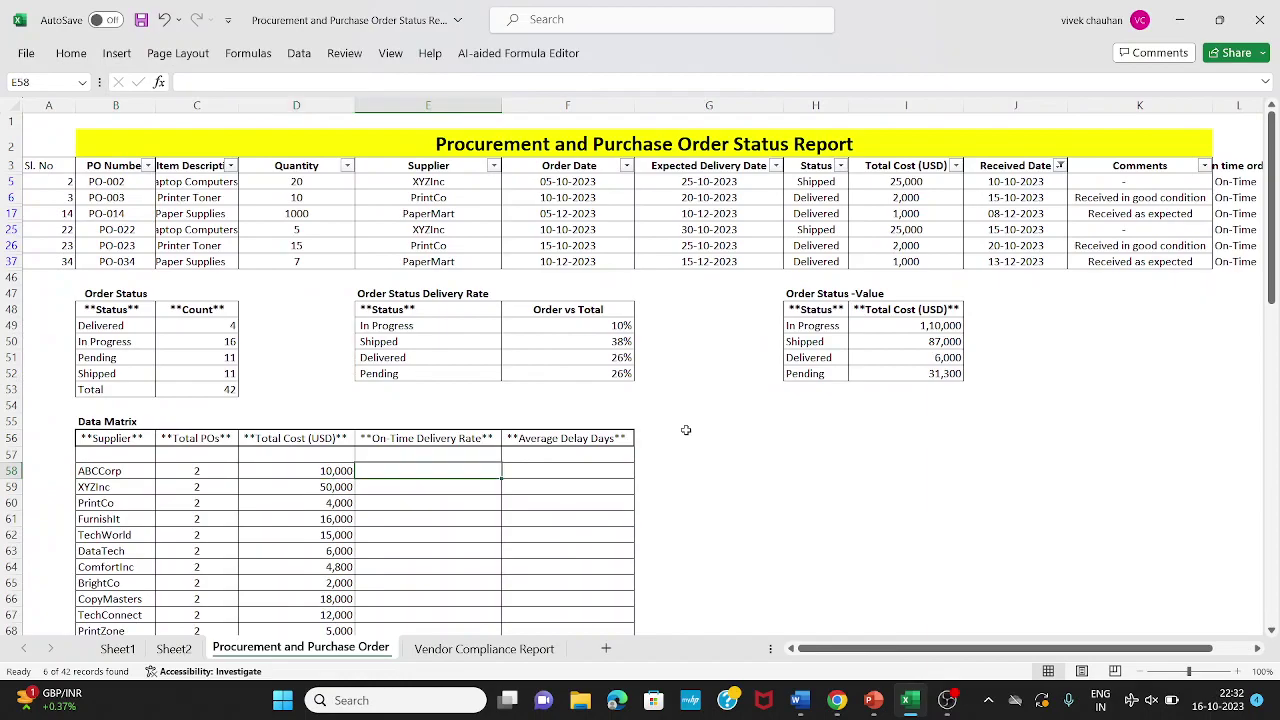
pyautogui.hotkey('alt', 'a')
pyautogui.press('c')
pyautogui.scroll(-4, 686, 430)
pyautogui.press('Down')
pyautogui.press('Down')
pyautogui.press('Down')
pyautogui.press('Down')
pyautogui.press('Down')
pyautogui.press('Down')
pyautogui.press('Down')
pyautogui.press('Down')
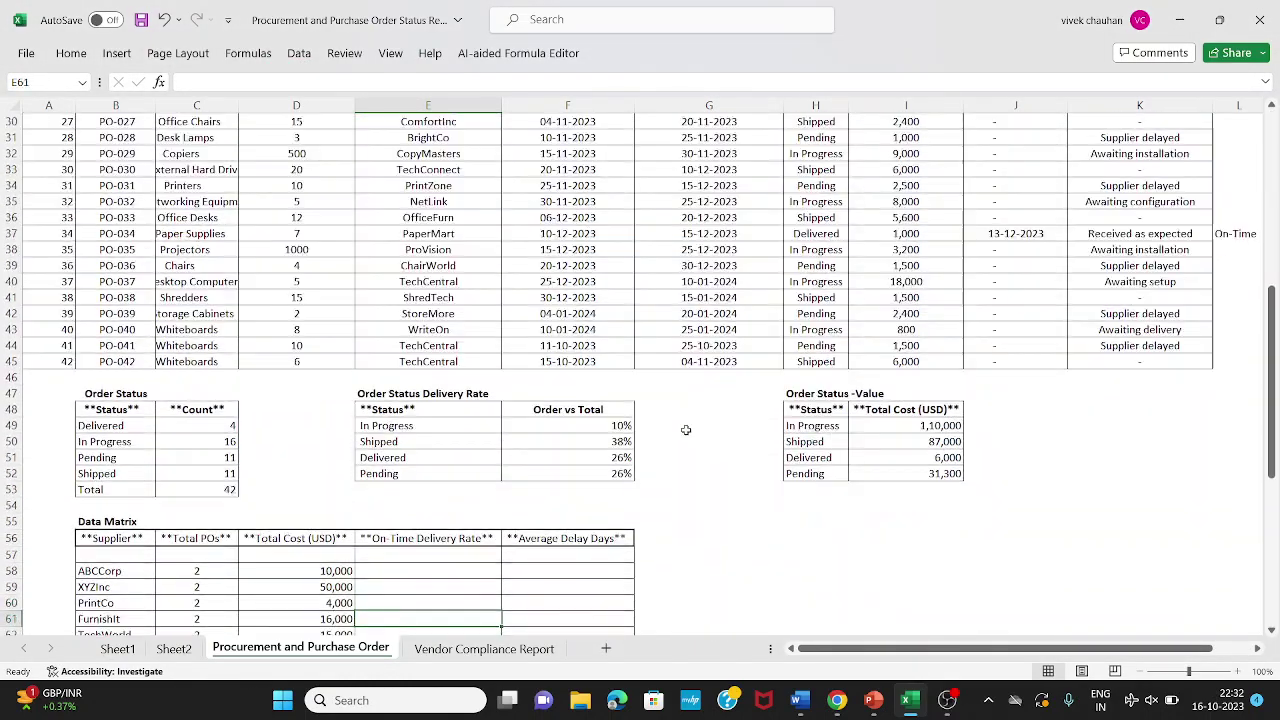
pyautogui.hotkey('ctrl', 'Up')
pyautogui.press('Down')
pyautogui.press('Down')
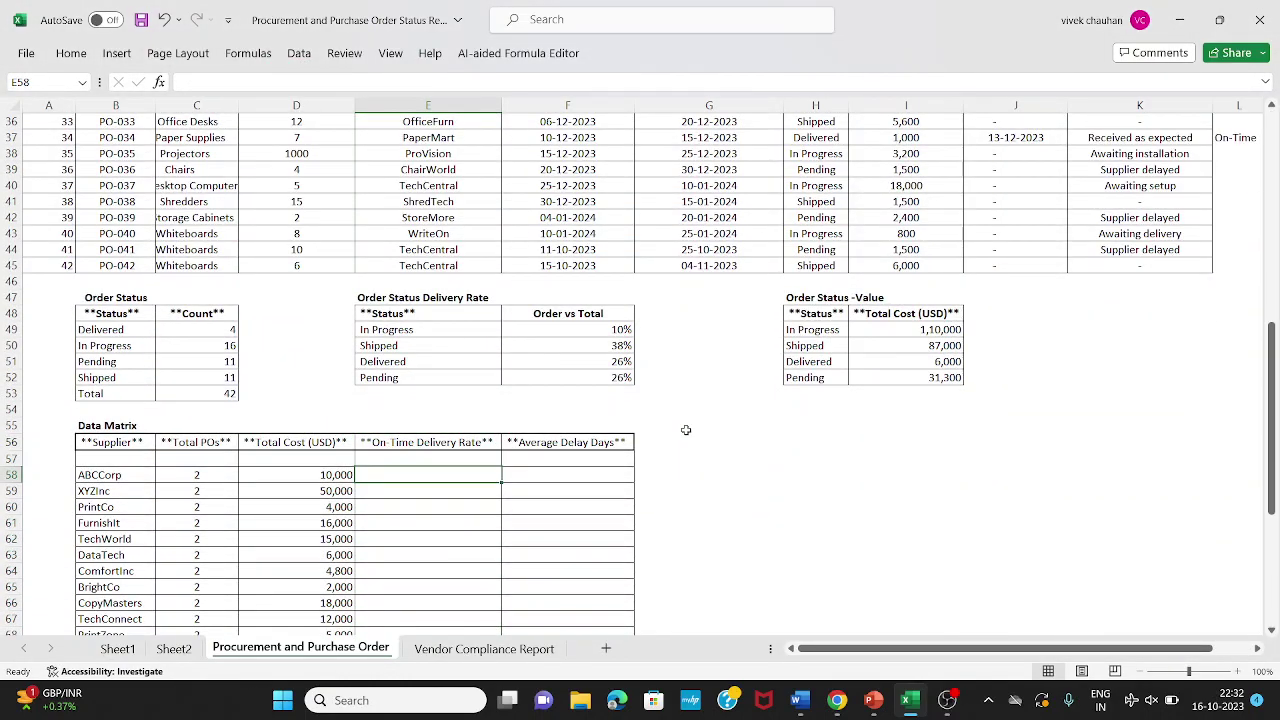
pyautogui.write('+sumif')
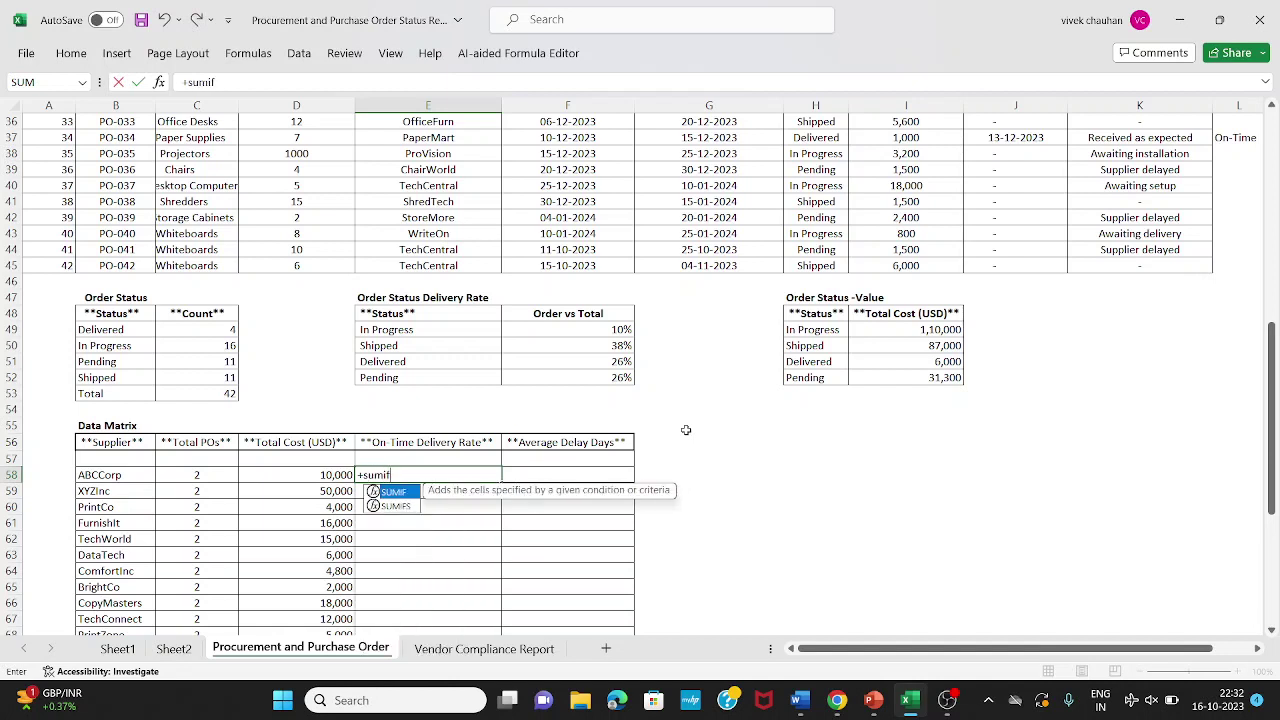
pyautogui.write('(')
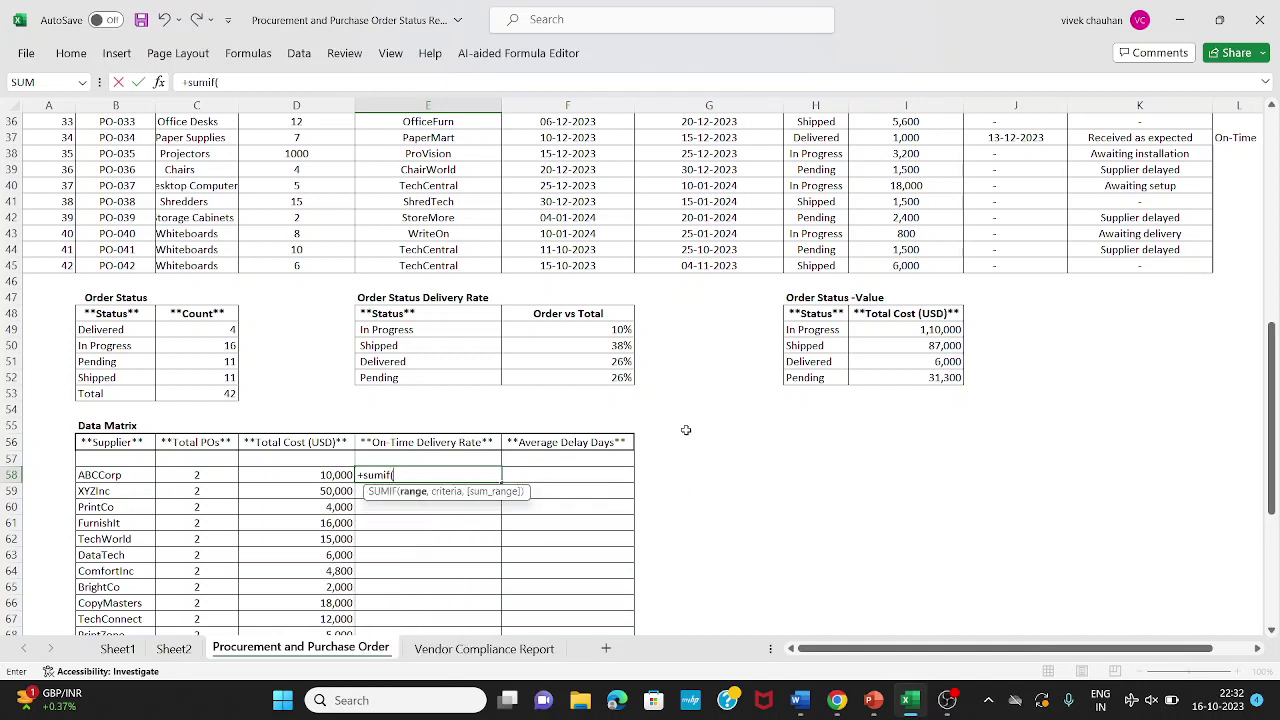
pyautogui.press('Escape')
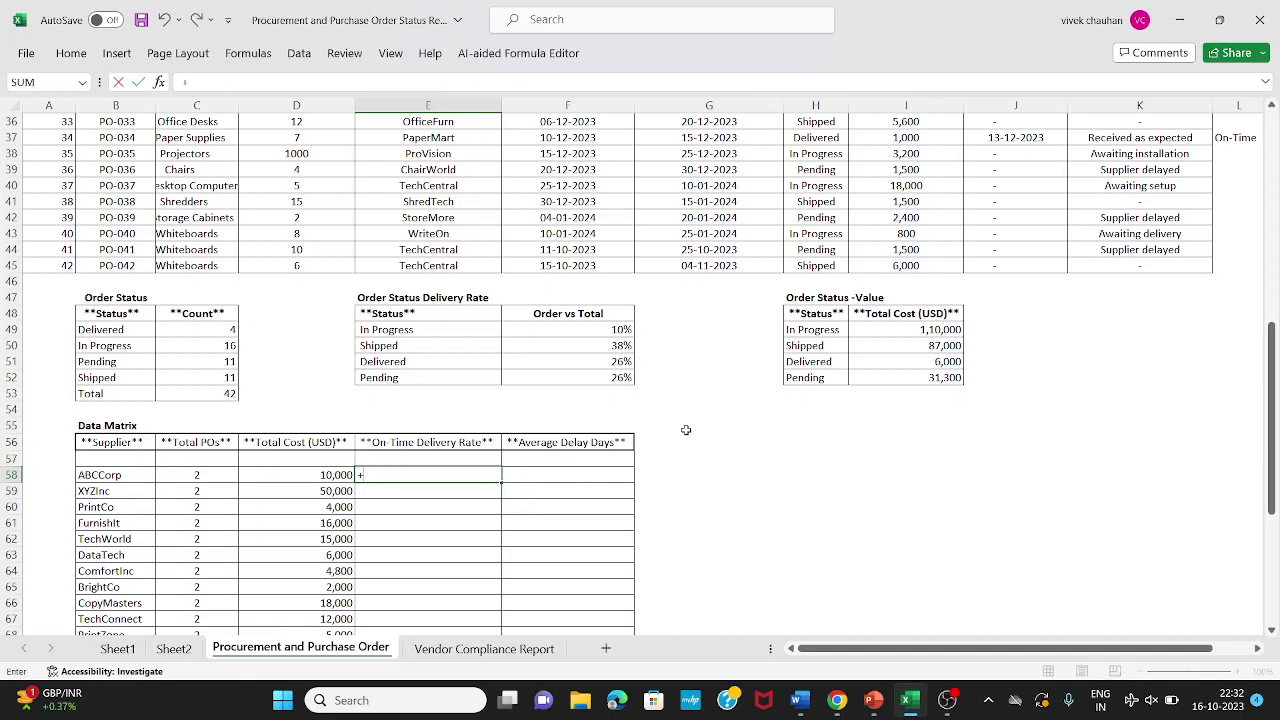
pyautogui.write('+count')
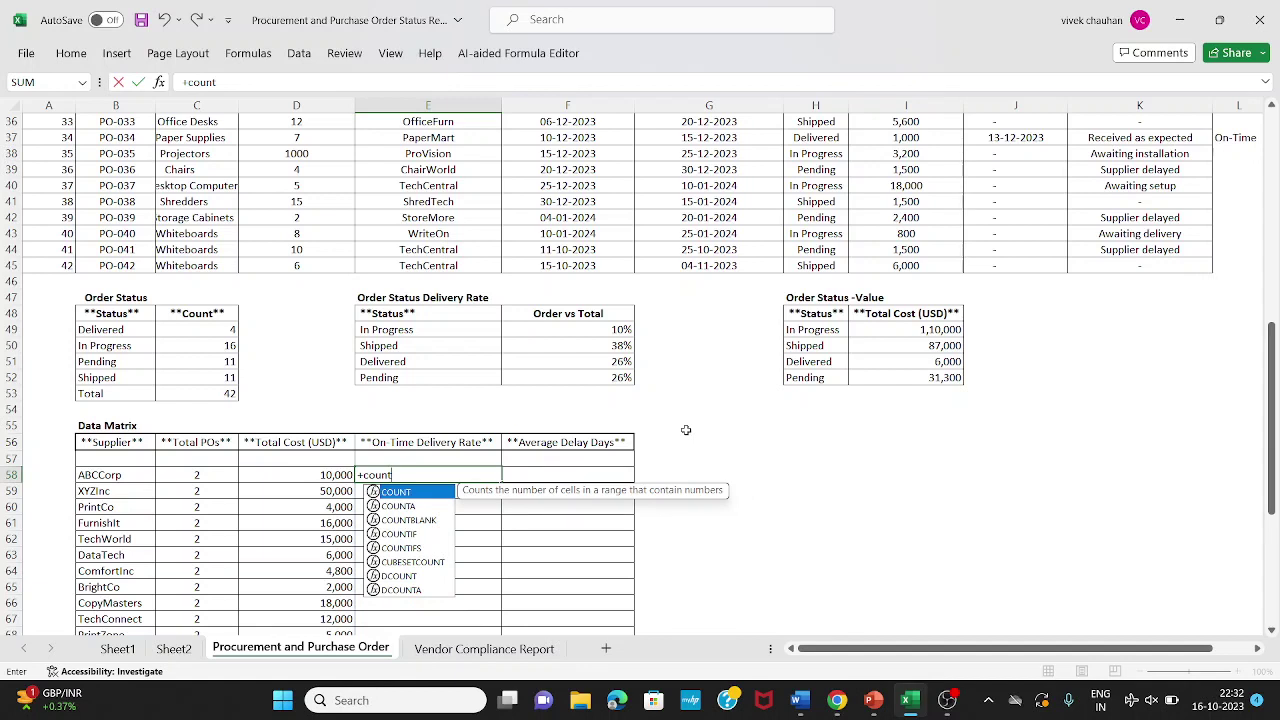
pyautogui.write('if(')
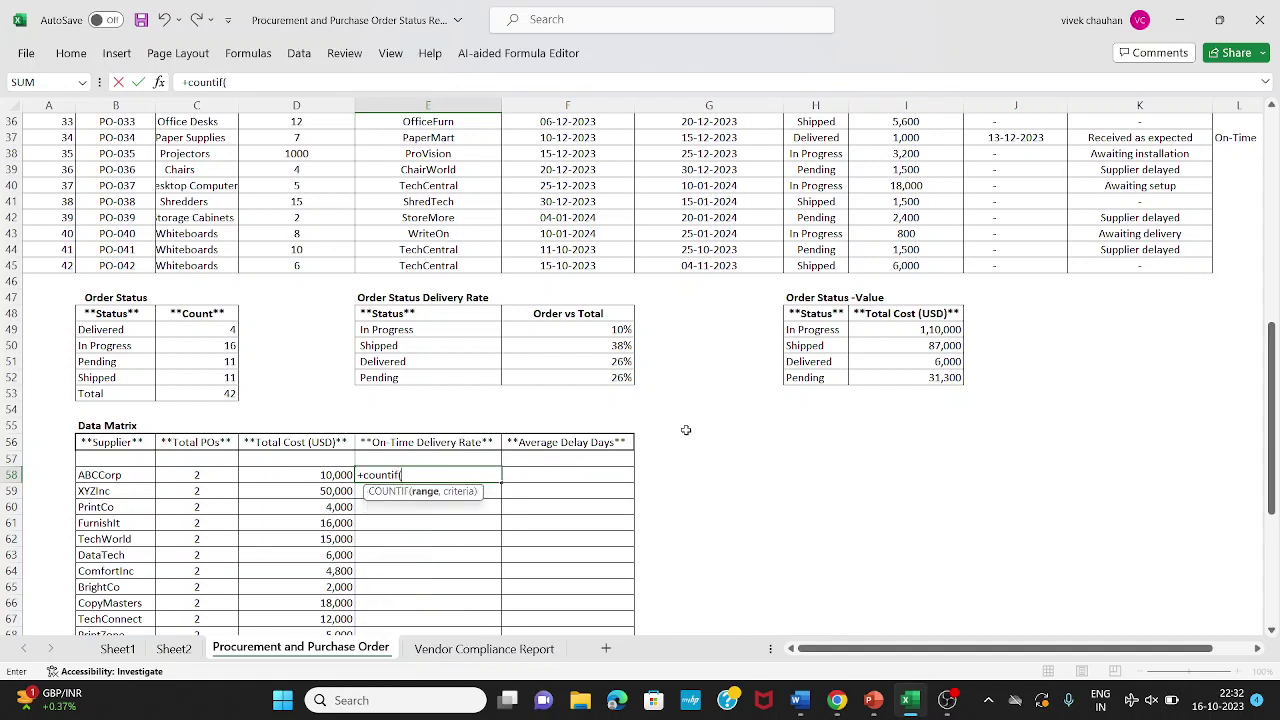
pyautogui.press('Up')
pyautogui.press('Up')
pyautogui.press('Up')
pyautogui.press('Up')
pyautogui.press('Up')
pyautogui.press('Up')
pyautogui.press('Up')
pyautogui.press('Up')
pyautogui.press('Up')
pyautogui.press('Up')
pyautogui.press('Up')
pyautogui.press('Up')
pyautogui.press('Up')
pyautogui.press('Up')
pyautogui.press('Up')
pyautogui.press('Up')
pyautogui.press('Up')
pyautogui.press('Up')
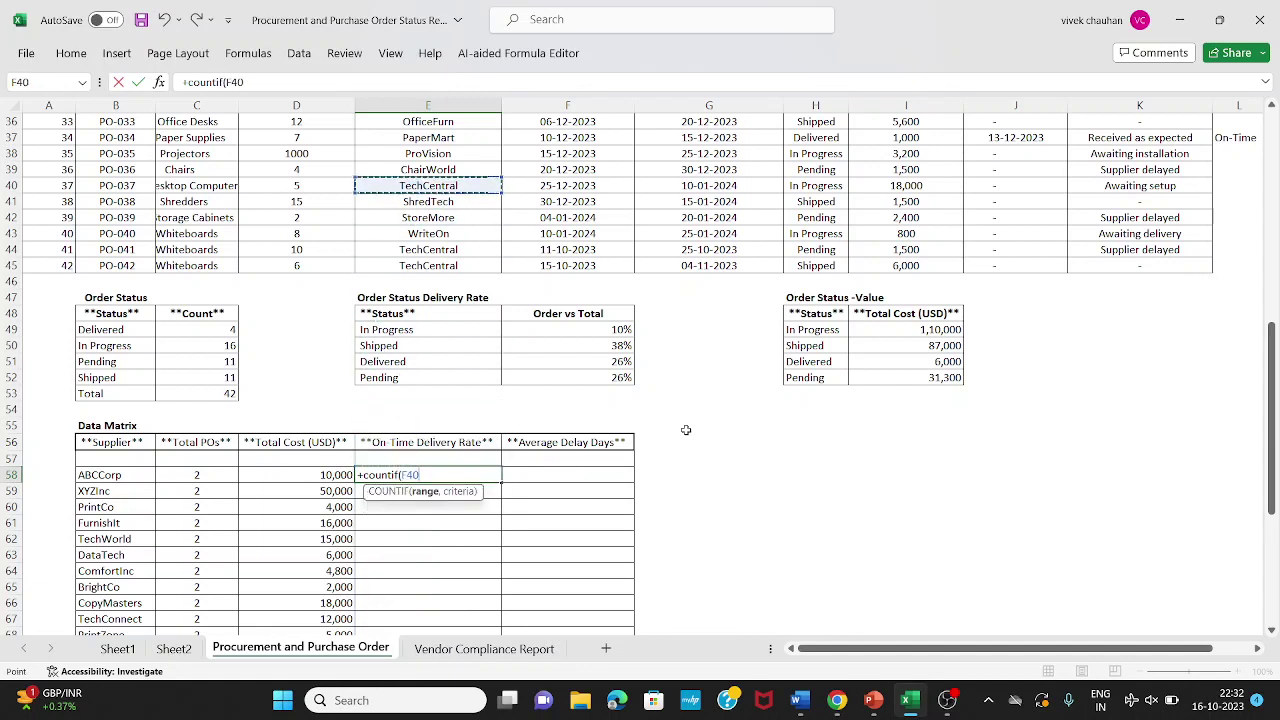
pyautogui.press('Right')
pyautogui.press('Right')
pyautogui.press('Right')
pyautogui.hotkey('ctrl', 'Up')
pyautogui.press('Left')
pyautogui.press('Left')
pyautogui.press('Left')
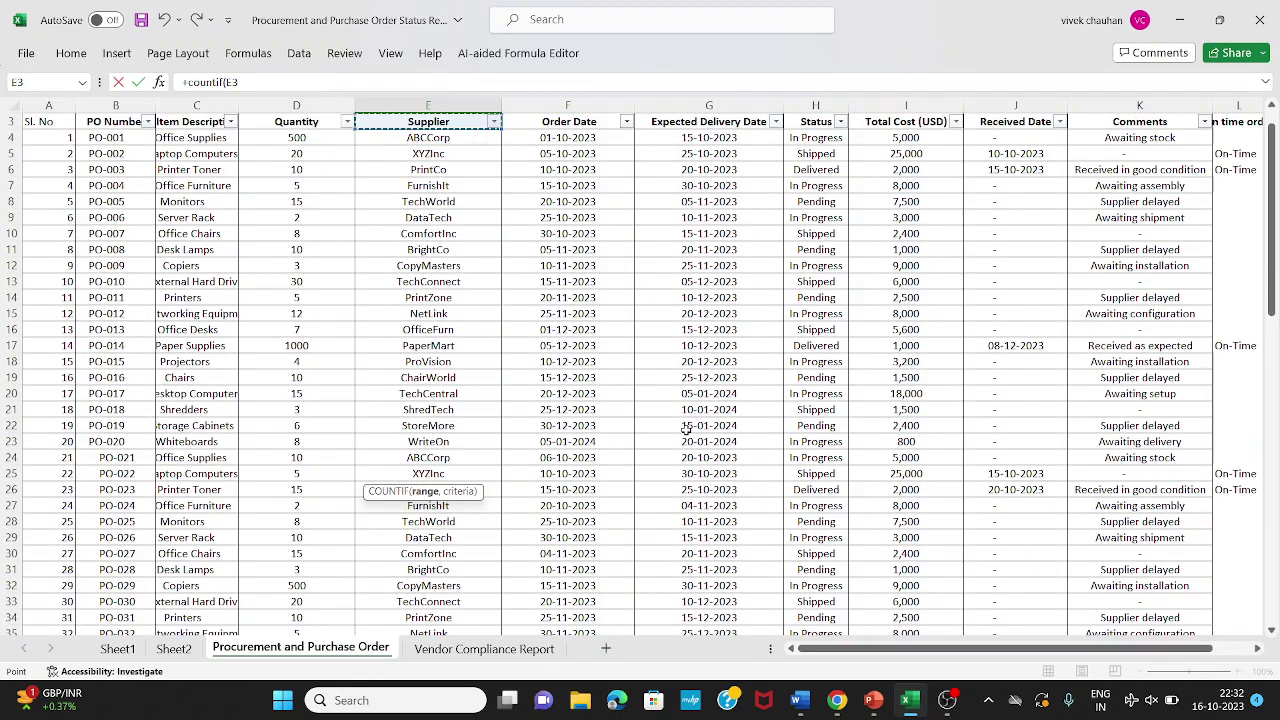
pyautogui.press('Down')
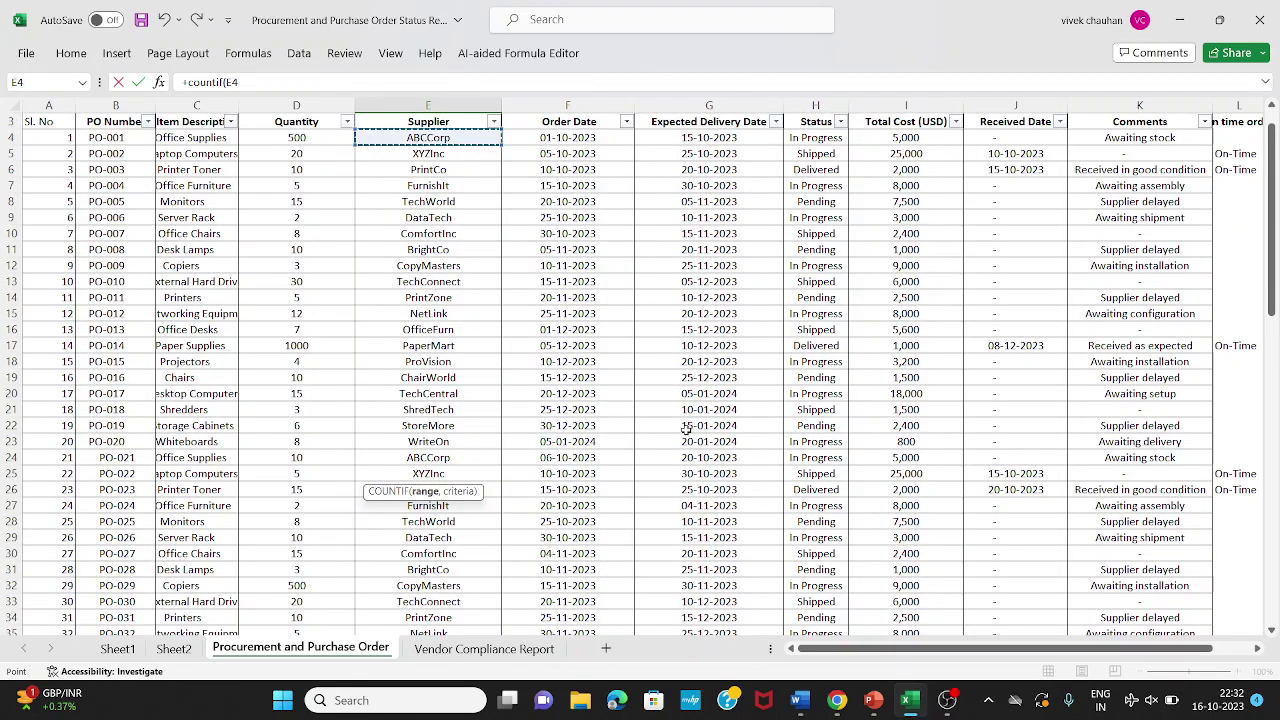
pyautogui.press('BackSpace')
pyautogui.press('BackSpace')
pyautogui.press('BackSpace')
pyautogui.press('BackSpace')
pyautogui.press('BackSpace')
pyautogui.press('BackSpace')
pyautogui.press('BackSpace')
pyautogui.press('BackSpace')
pyautogui.press('BackSpace')
pyautogui.press('BackSpace')
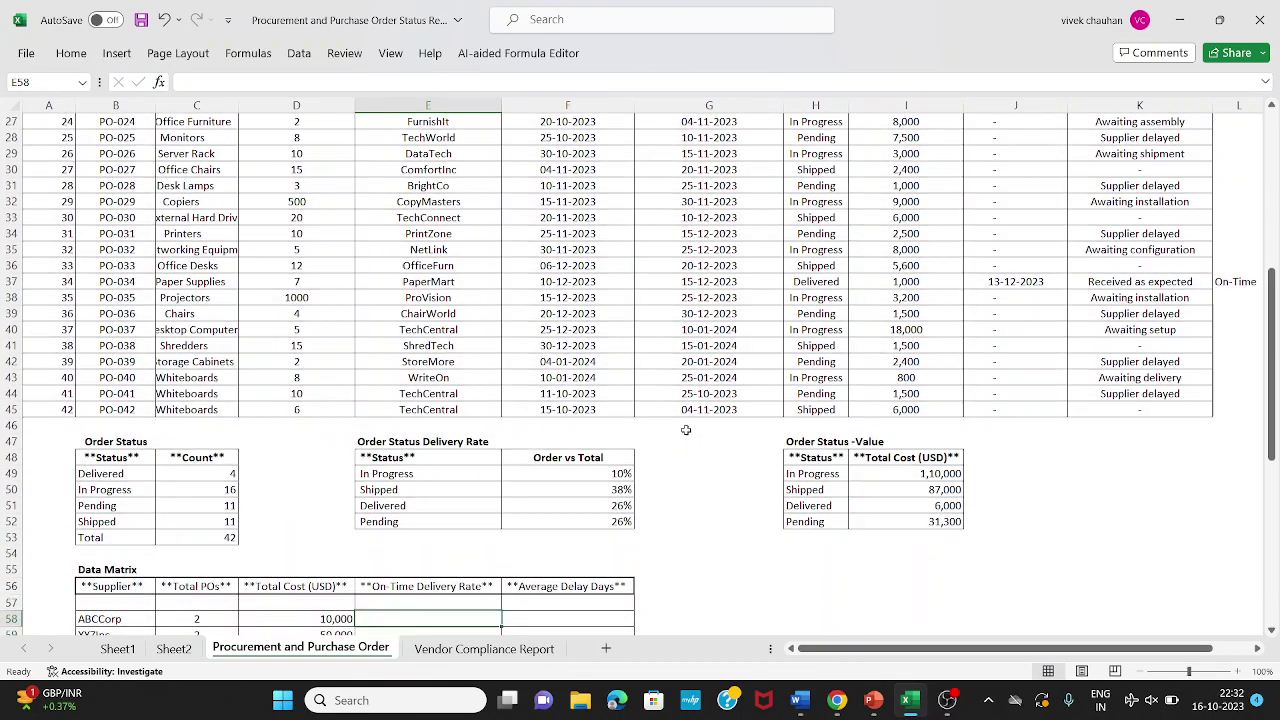
# Start a COUNTIFS formula in E58 with the absolute supplier range $E$4:$E$45 and supplier cell B58 as its first criterion.
pyautogui.write('countifs(')
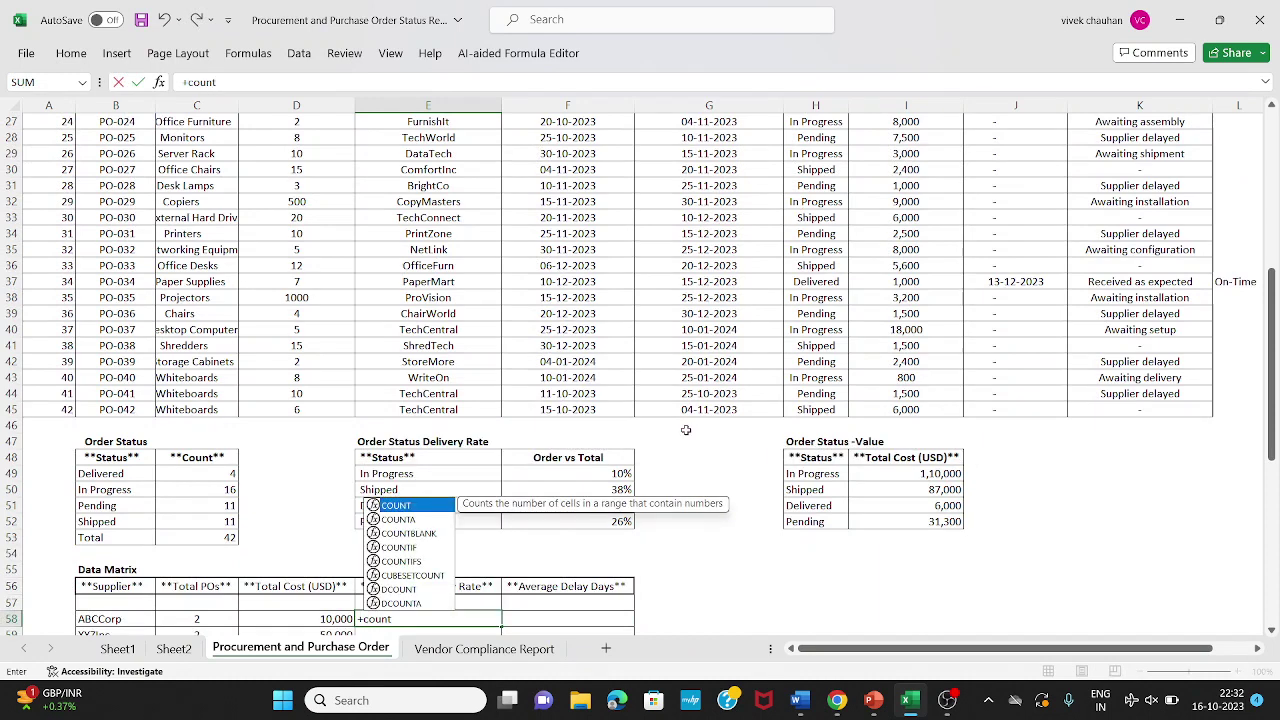
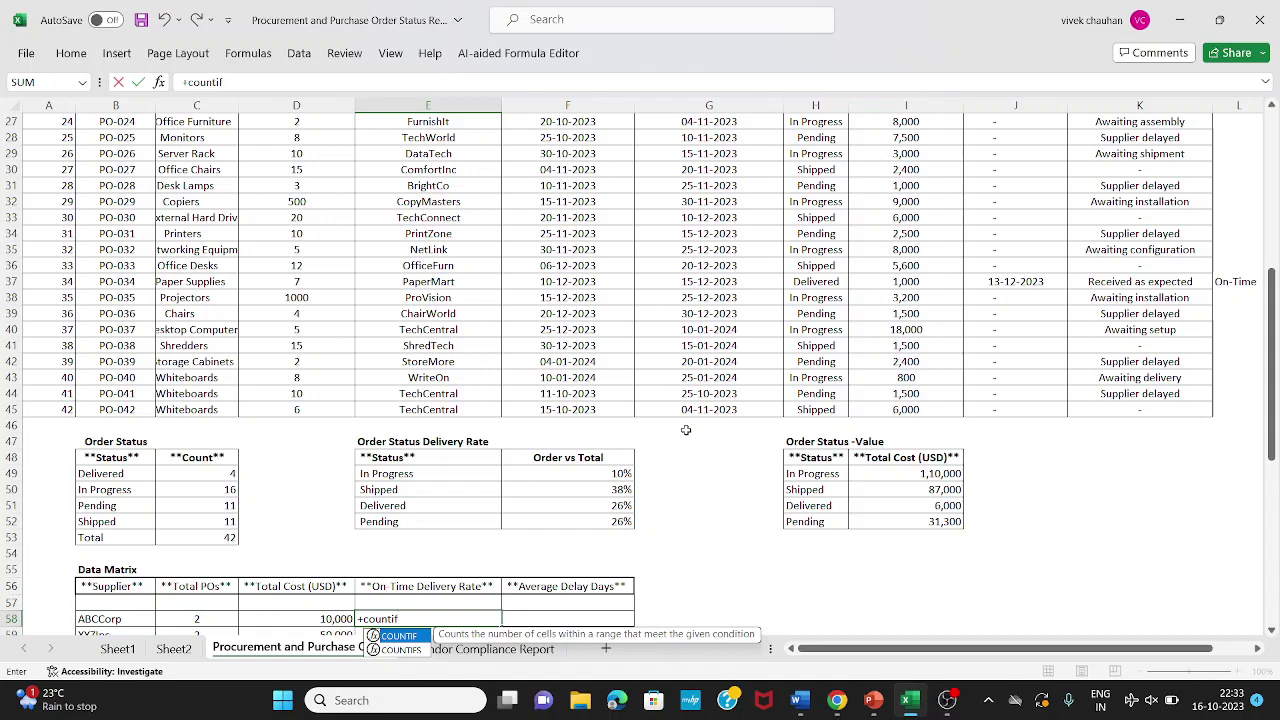
pyautogui.write('s(')
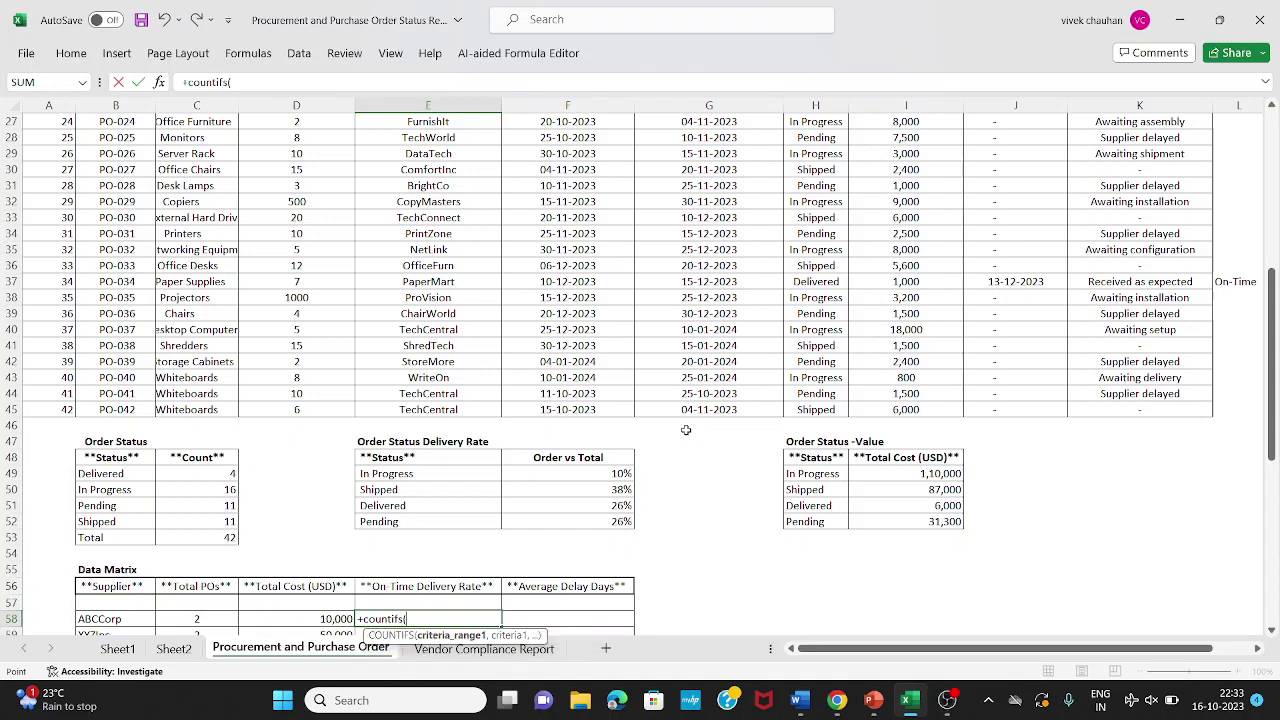
pyautogui.hotkey('ctrl', 'Up')
pyautogui.hotkey('ctrl', 'Up')
pyautogui.hotkey('ctrl', 'Up')
pyautogui.hotkey('ctrl', 'Up')
pyautogui.hotkey('ctrl', 'shift', 'Up')
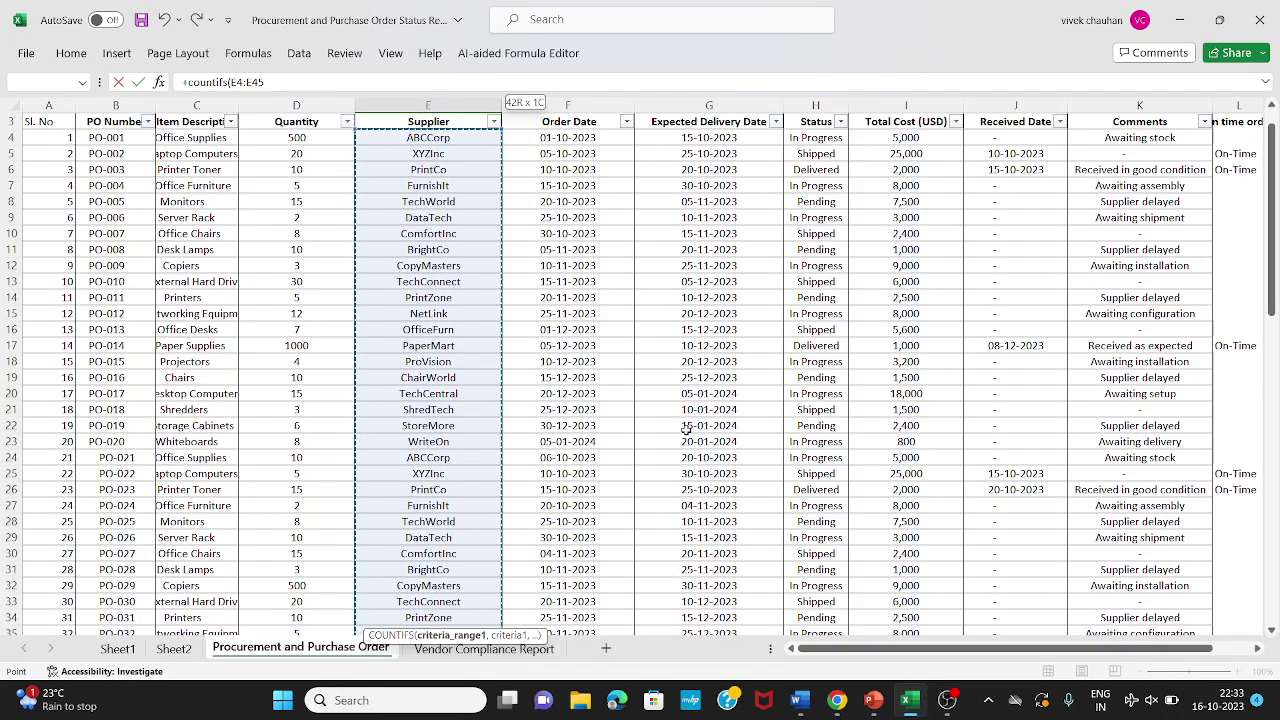
pyautogui.press('F4')
pyautogui.write(',')
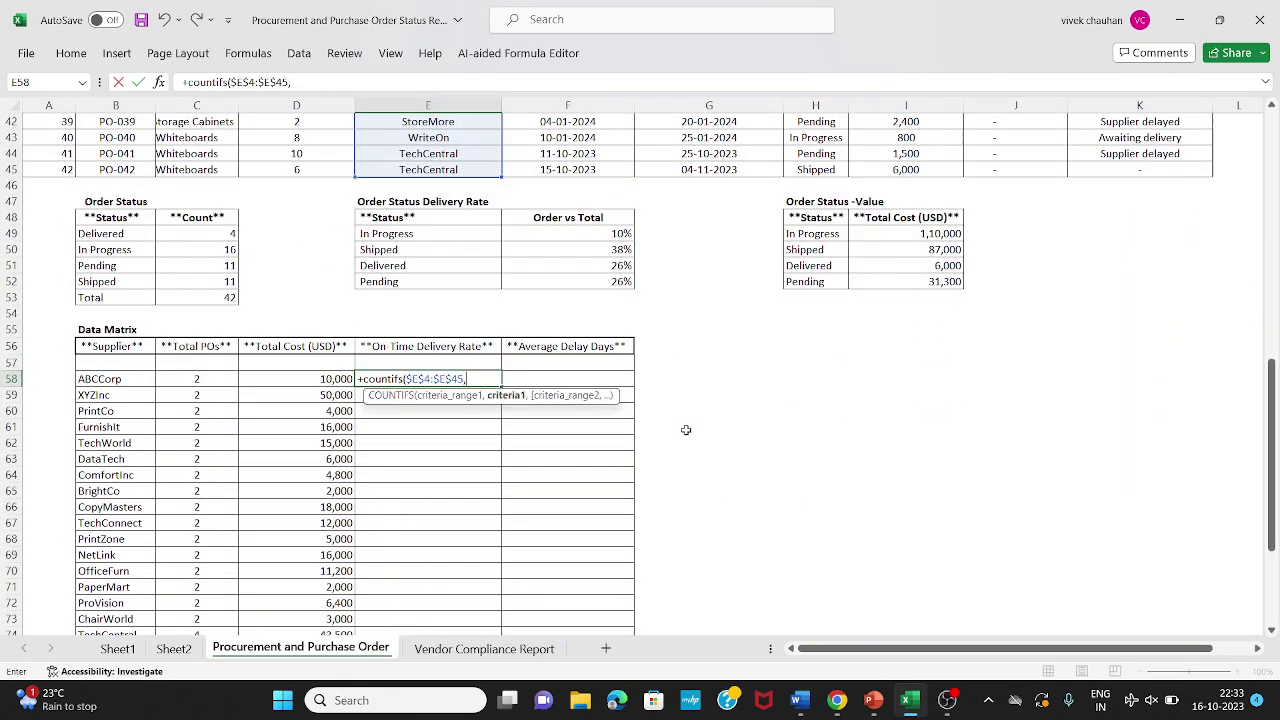
pyautogui.press('Left')
pyautogui.press('Left')
pyautogui.press('Left')
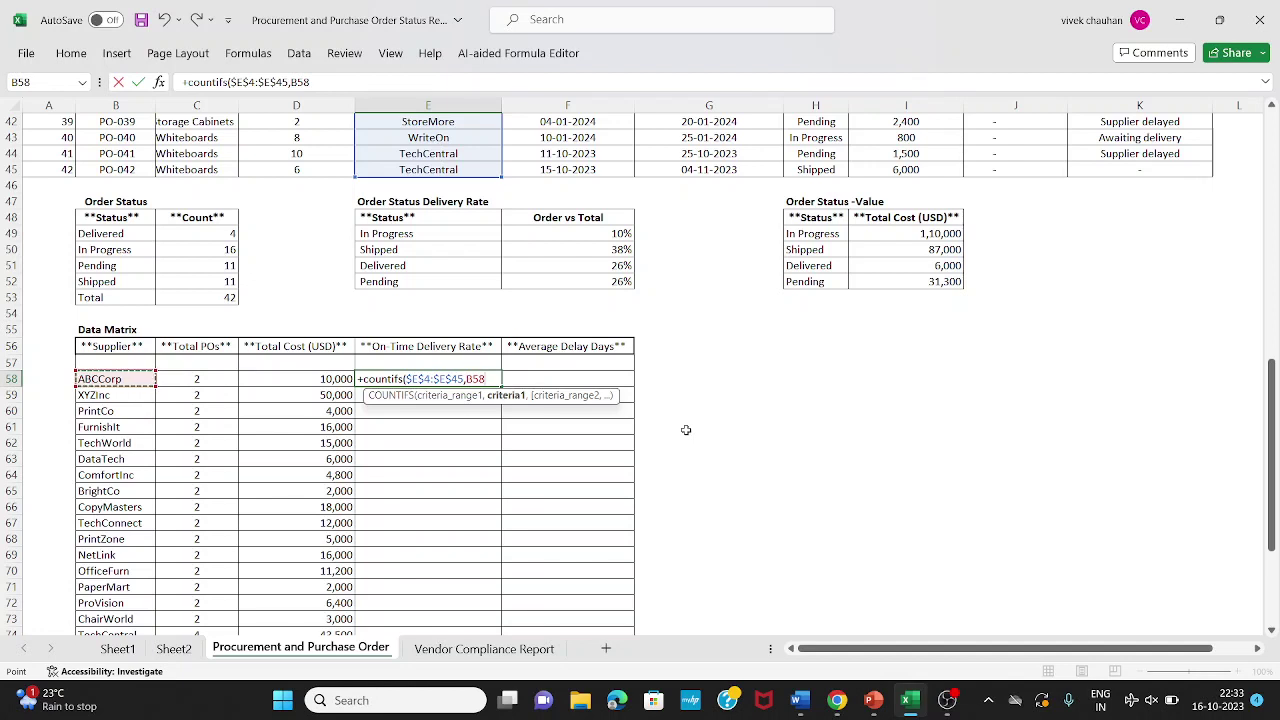
pyautogui.write(',')
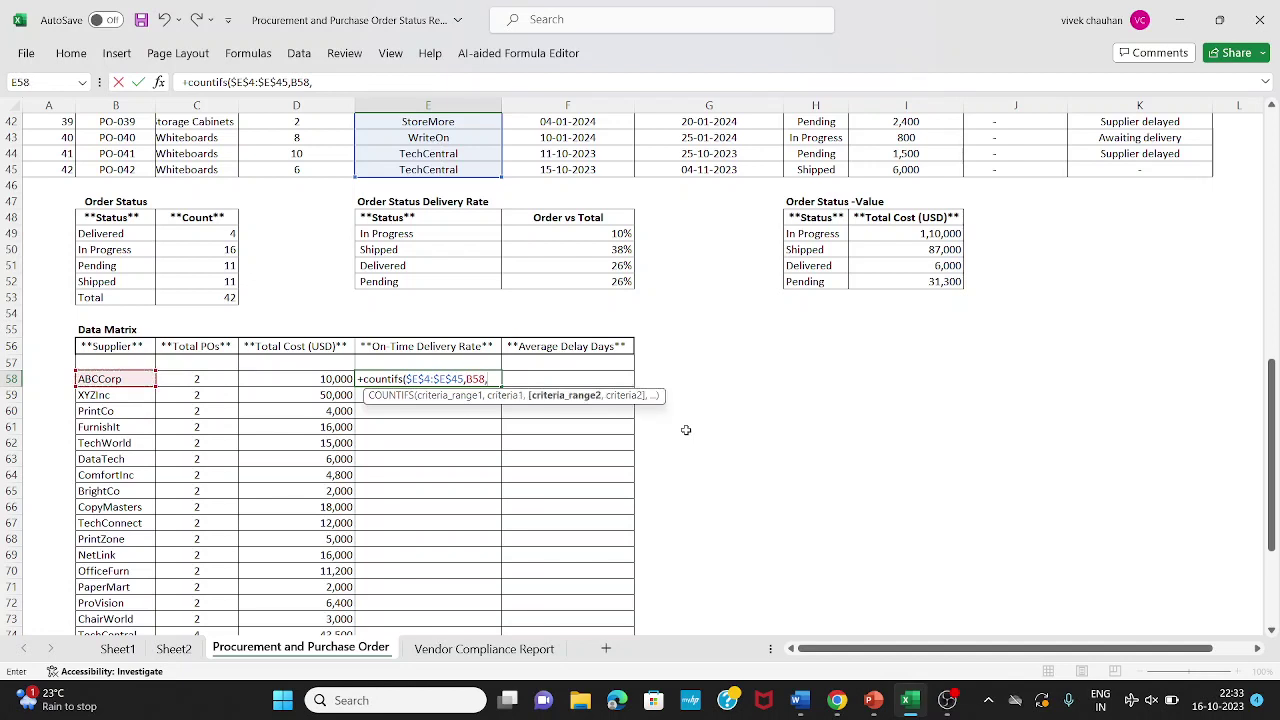
# Add the On time order entries as the absolute second criteria range $L$4:$L$45 in E58's COUNTIFS formula.
pyautogui.press('Right')
pyautogui.press('Right')
pyautogui.press('Right')
pyautogui.press('Right')
pyautogui.press('Right')
pyautogui.press('Right')
pyautogui.press('Right')
pyautogui.press('Right')
pyautogui.press('Right')
pyautogui.press('Right')
pyautogui.press('Right')
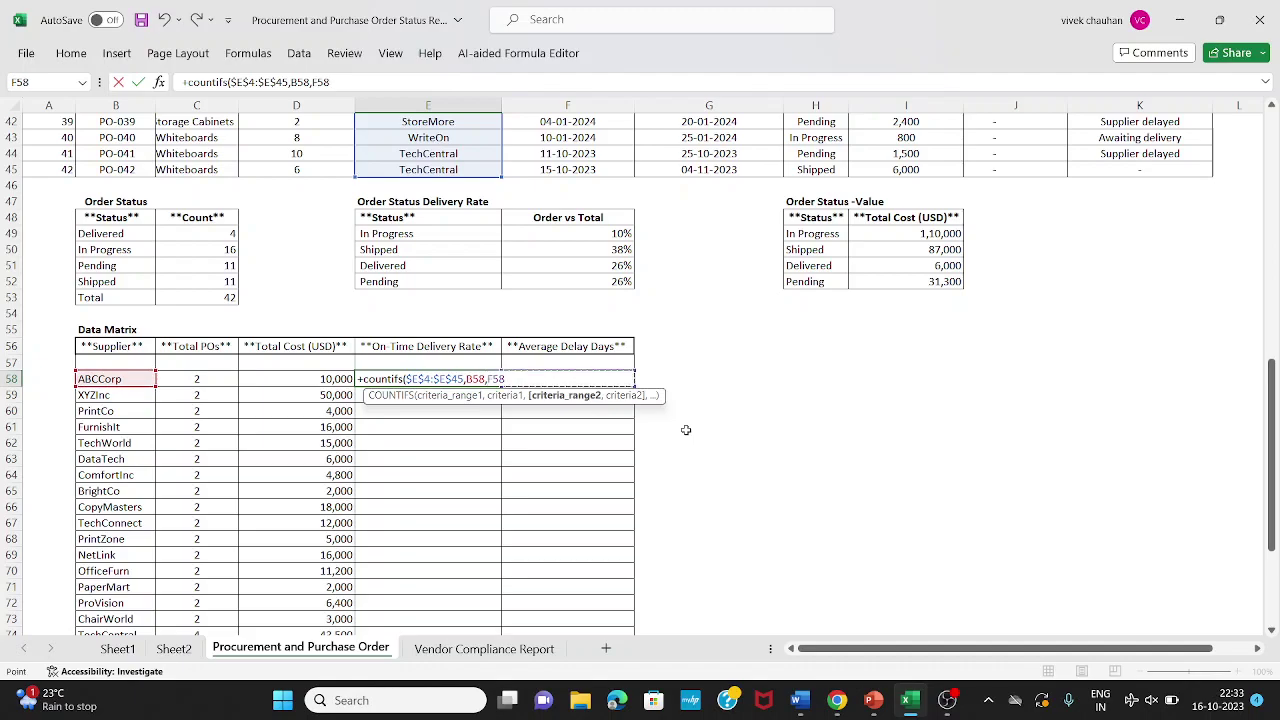
pyautogui.press('Left')
pyautogui.press('Left')
pyautogui.press('Left')
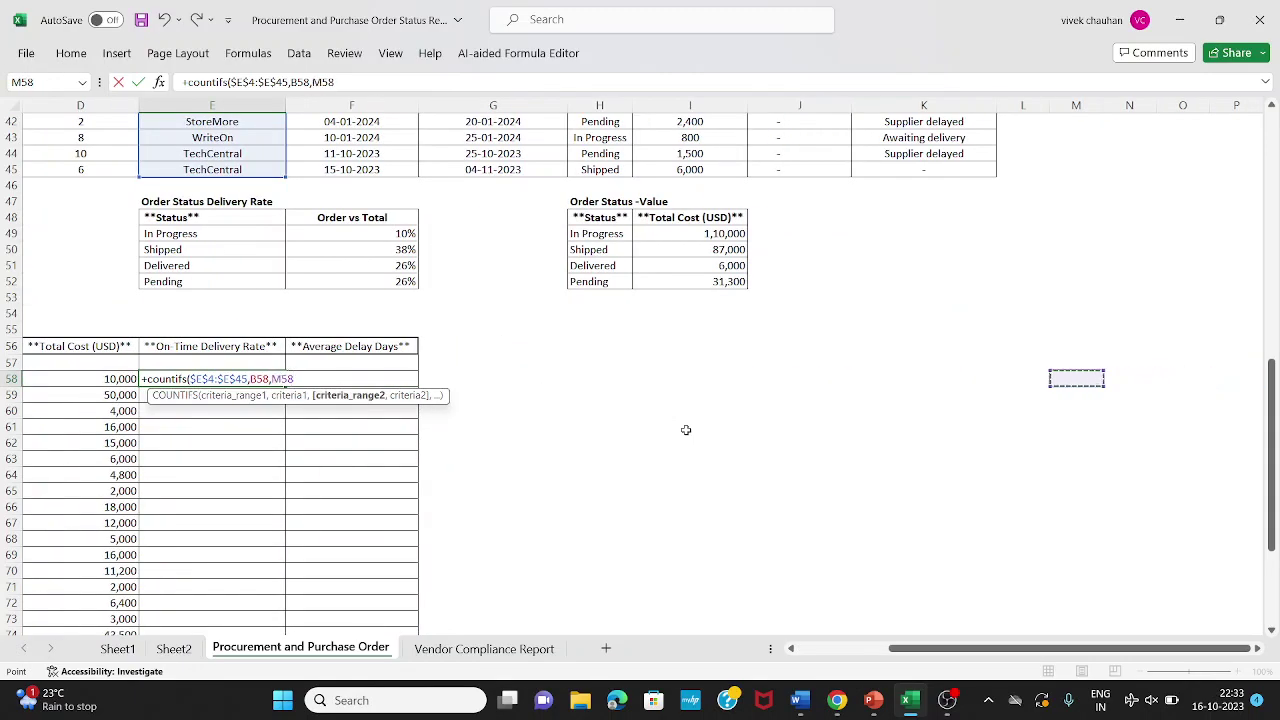
pyautogui.hotkey('ctrl', 'Up')
pyautogui.press('Down')
pyautogui.press('Down')
pyautogui.press('Left')
pyautogui.press('Down')
pyautogui.hotkey('shift', 'Down')
pyautogui.hotkey('shift', 'Down')
pyautogui.hotkey('shift', 'Down')
pyautogui.hotkey('shift', 'Down')
pyautogui.hotkey('shift', 'Down')
pyautogui.hotkey('shift', 'Down')
pyautogui.hotkey('shift', 'Down')
pyautogui.hotkey('shift', 'Down')
pyautogui.hotkey('shift', 'Down')
pyautogui.hotkey('shift', 'Down')
pyautogui.hotkey('shift', 'Down')
pyautogui.hotkey('shift', 'Down')
pyautogui.hotkey('shift', 'Down')
pyautogui.hotkey('shift', 'Down')
pyautogui.hotkey('shift', 'Down')
pyautogui.hotkey('shift', 'Down')
pyautogui.hotkey('shift', 'Down')
pyautogui.hotkey('shift', 'Down')
pyautogui.hotkey('shift', 'Down')
pyautogui.hotkey('shift', 'Down')
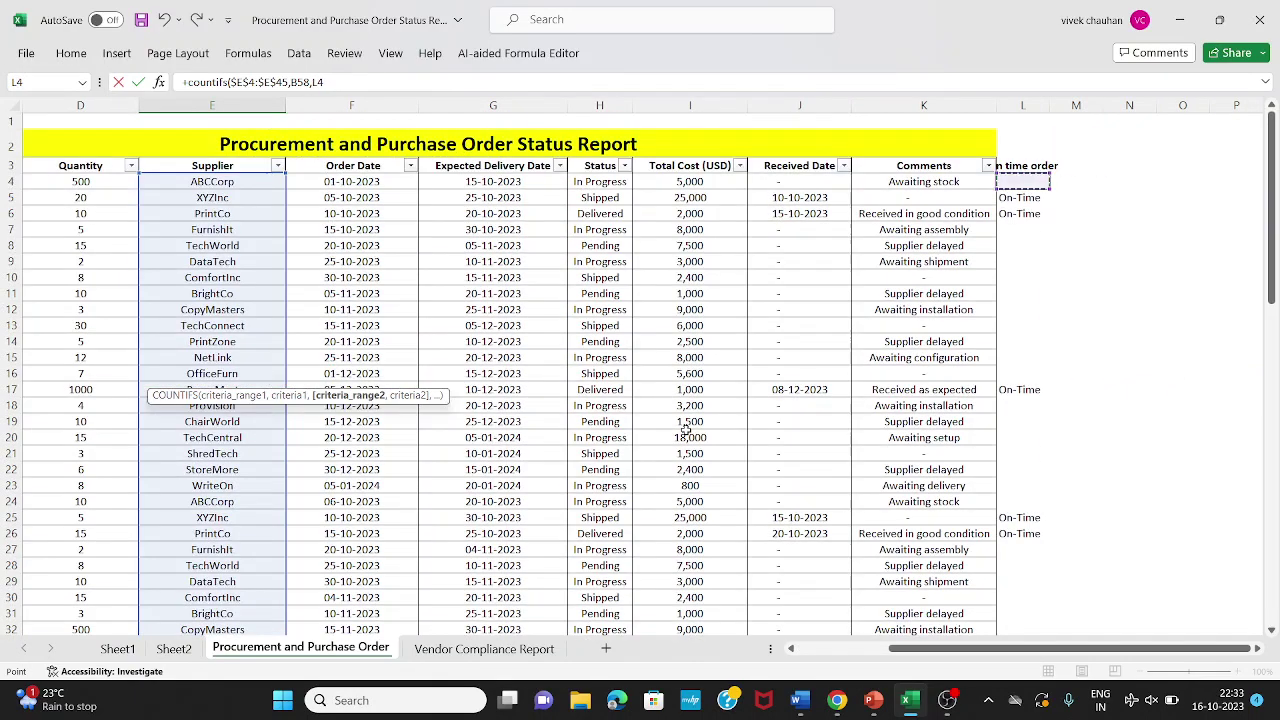
pyautogui.hotkey('shift', 'Down')
pyautogui.hotkey('shift', 'Down')
pyautogui.hotkey('shift', 'Down')
pyautogui.hotkey('shift', 'Down')
pyautogui.hotkey('shift', 'Down')
pyautogui.hotkey('shift', 'Down')
pyautogui.hotkey('shift', 'Down')
pyautogui.hotkey('shift', 'Down')
pyautogui.hotkey('shift', 'Down')
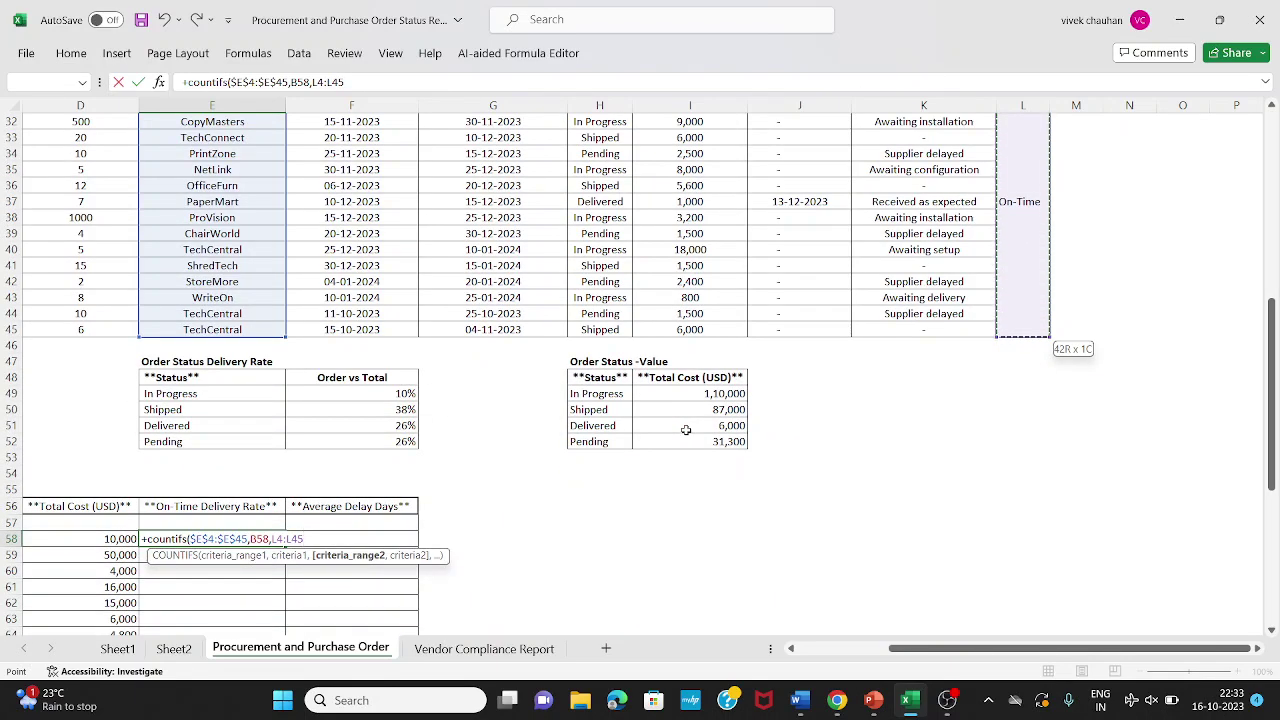
pyautogui.press('F4')
# Complete the COUNTIFS formula in E58 with "On-Time" as the second criterion.
pyautogui.write(',"On-Time')
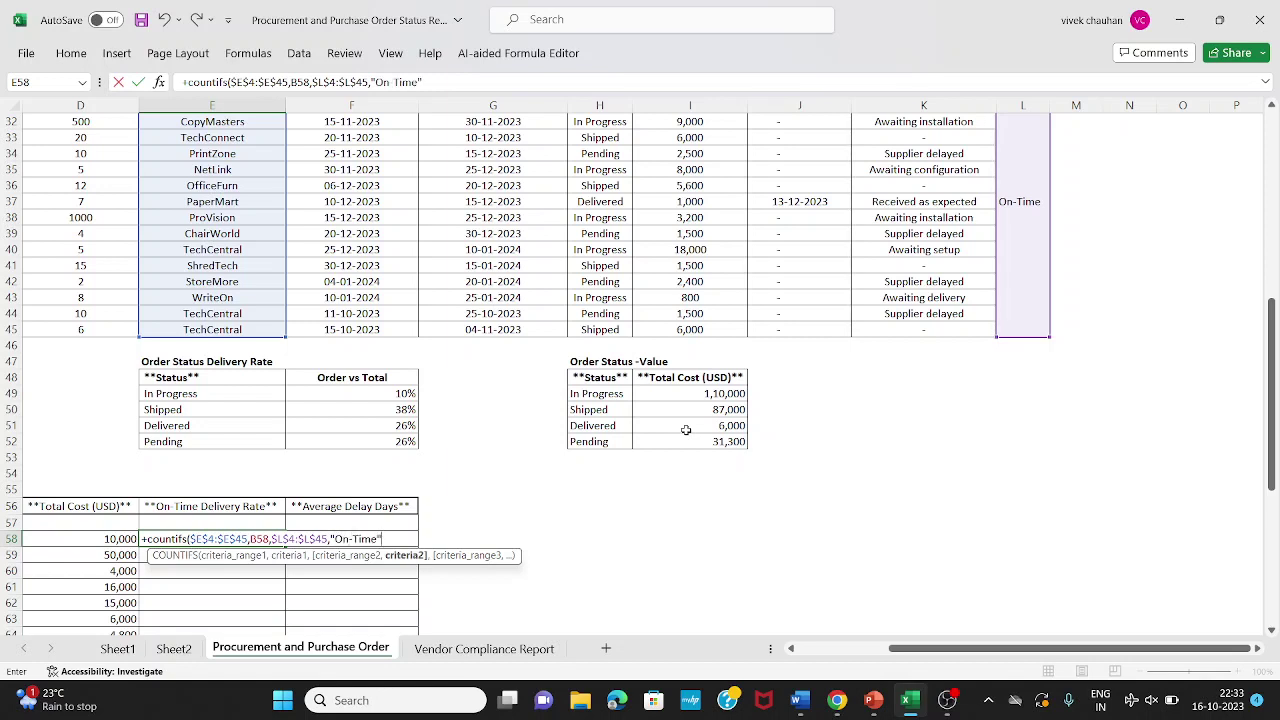
pyautogui.press('Return')
pyautogui.press('Up')
pyautogui.press('F2')
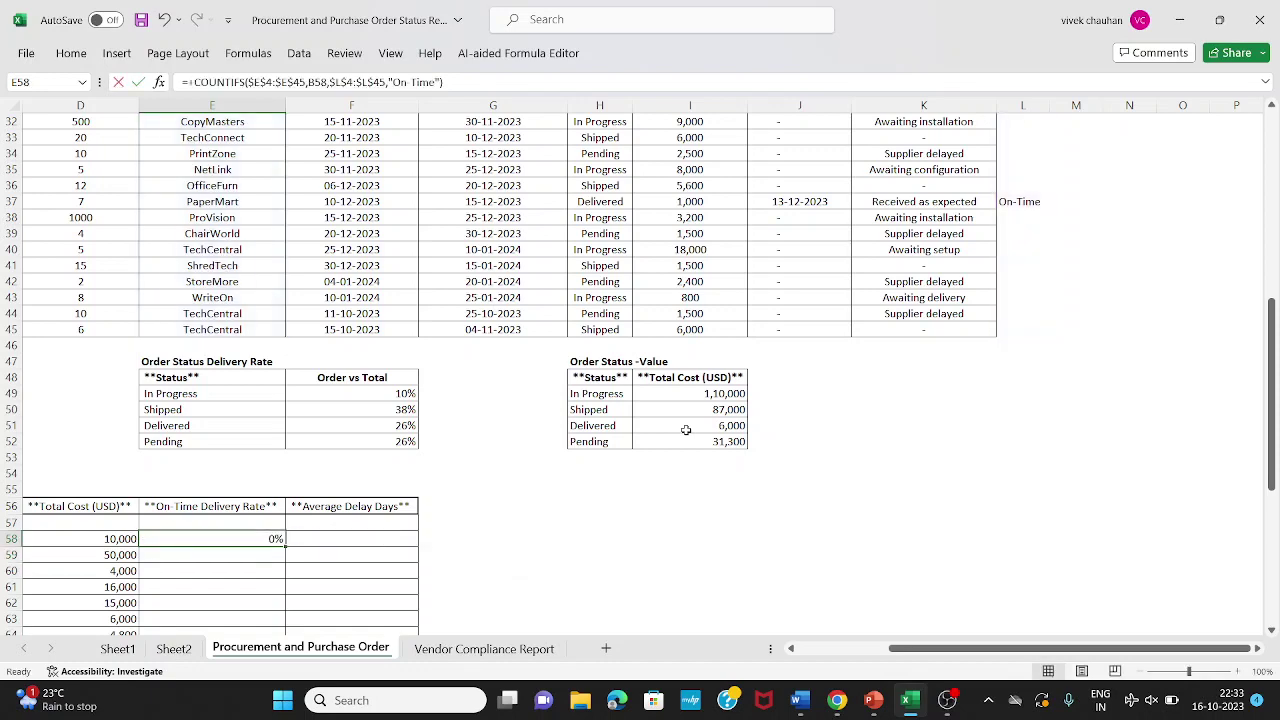
pyautogui.press('Return')
pyautogui.press('Up')
# Copy the COUNTIFS formula from E58 to the other suppliers in the On-Time Delivery Rate column, through E77.
pyautogui.hotkey('ctrl', 'c')
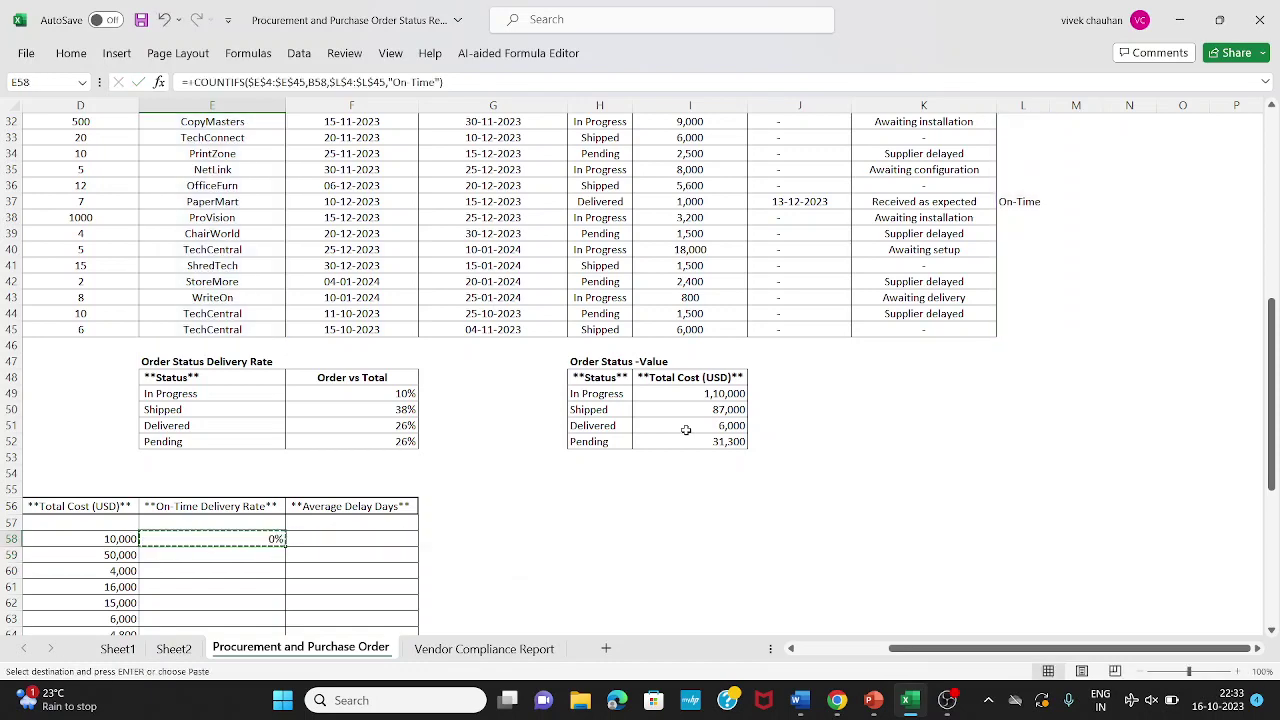
pyautogui.press('Left')
pyautogui.hotkey('ctrl', 'Down')
pyautogui.press('Left')
pyautogui.press('Left')
pyautogui.press('Right')
pyautogui.press('Right')
pyautogui.press('Right')
pyautogui.press('Up')
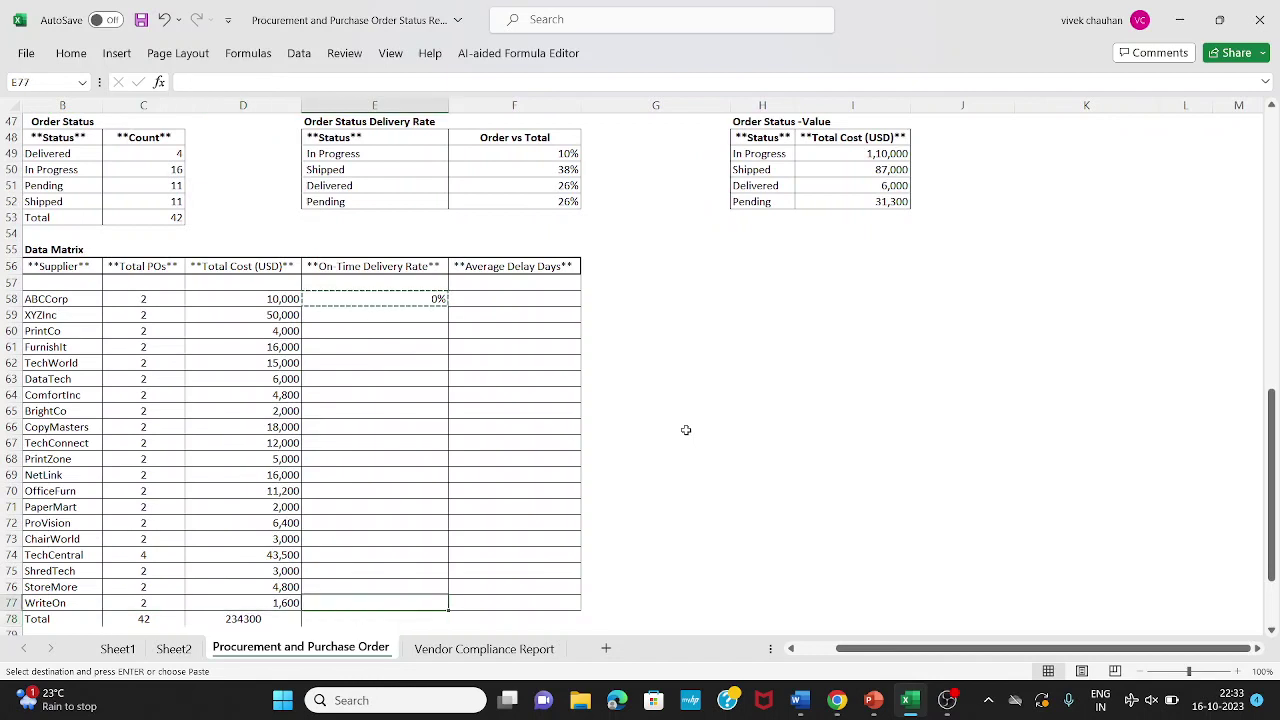
pyautogui.hotkey('ctrl', 'shift', 'Up')
pyautogui.hotkey('ctrl', 'v')
pyautogui.hotkey('ctrl', 'Up')
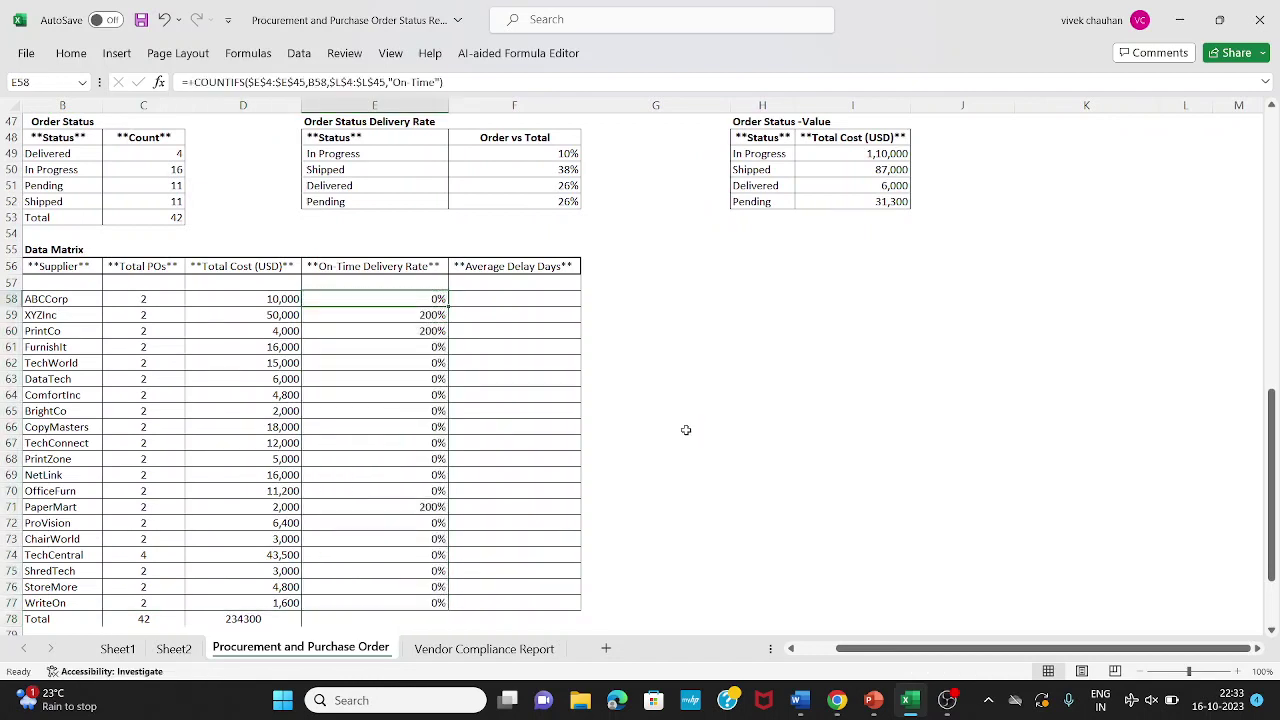
# Paste only the cell format of F58 onto the On-Time Delivery Rate cells E58:E77.
pyautogui.press('F2')
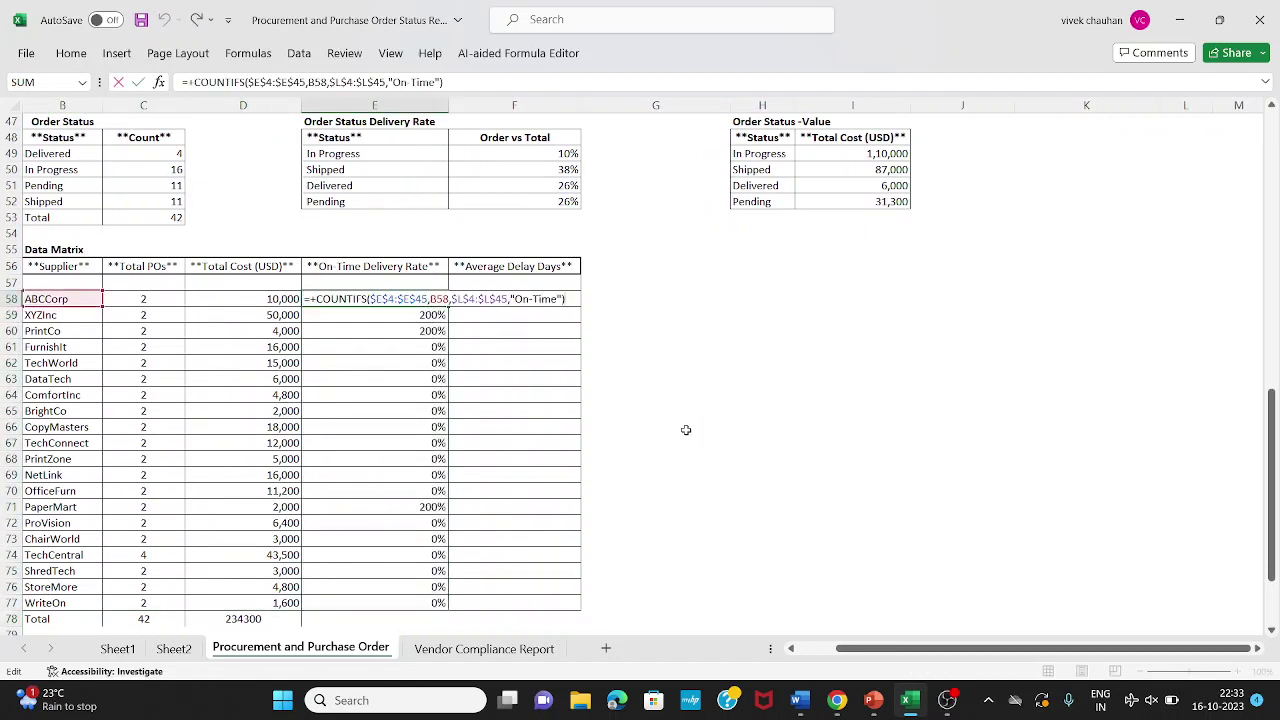
pyautogui.press('Return')
pyautogui.hotkey('ctrl', 'shift', 'Down')
pyautogui.hotkey('ctrl', 'Up')
pyautogui.press('Right')
pyautogui.hotkey('ctrl', 'c')
pyautogui.press('Left')
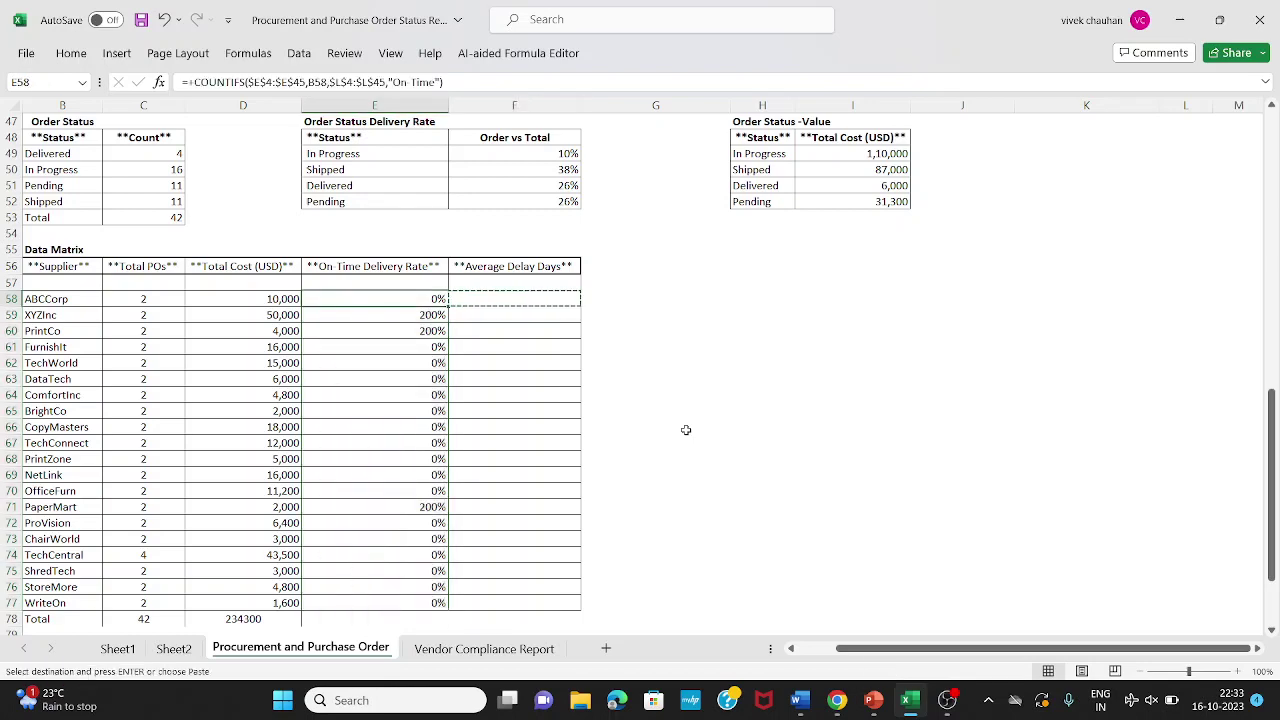
pyautogui.hotkey('ctrl', 'shift', 'Down')
pyautogui.hotkey('ctrl', 'alt', 'v')
pyautogui.press('t')
pyautogui.press('Return')
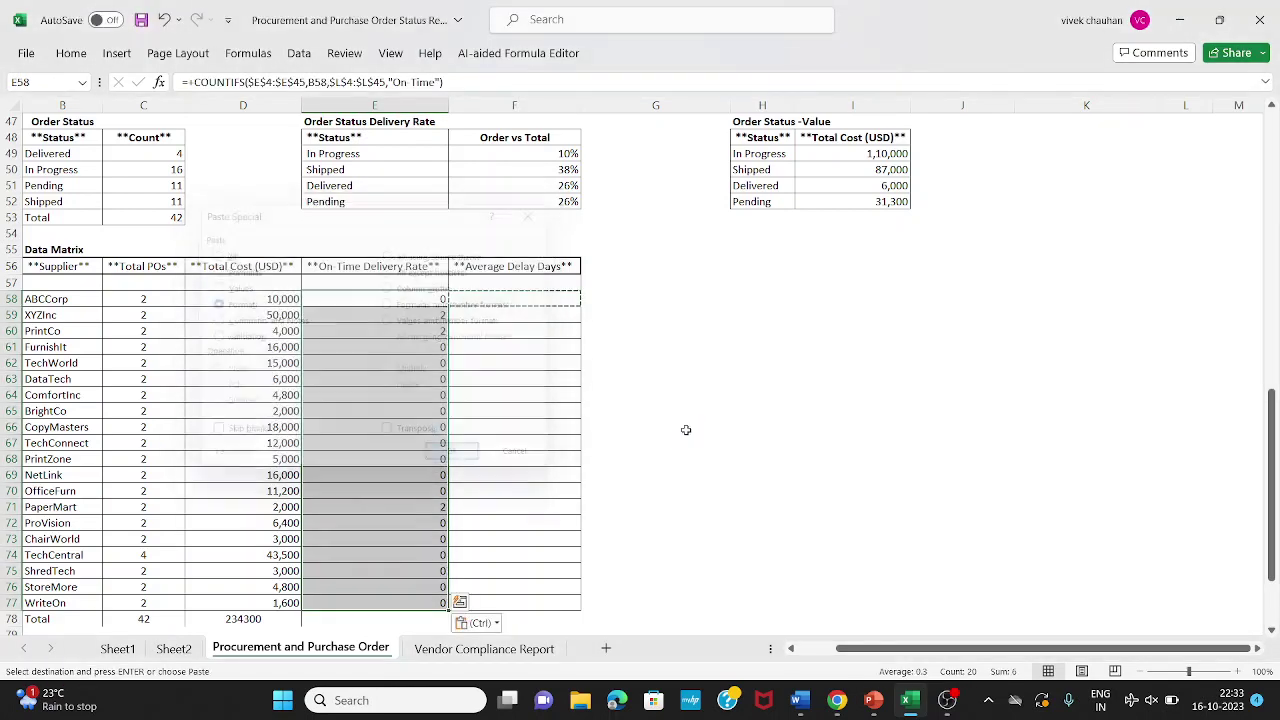
# Review the suppliers' on-time counts and select the On time order entries L5:L37 to check how many orders are flagged.
pyautogui.hotkey('ctrl', 'Up')
pyautogui.press('F2')
pyautogui.press('Return')
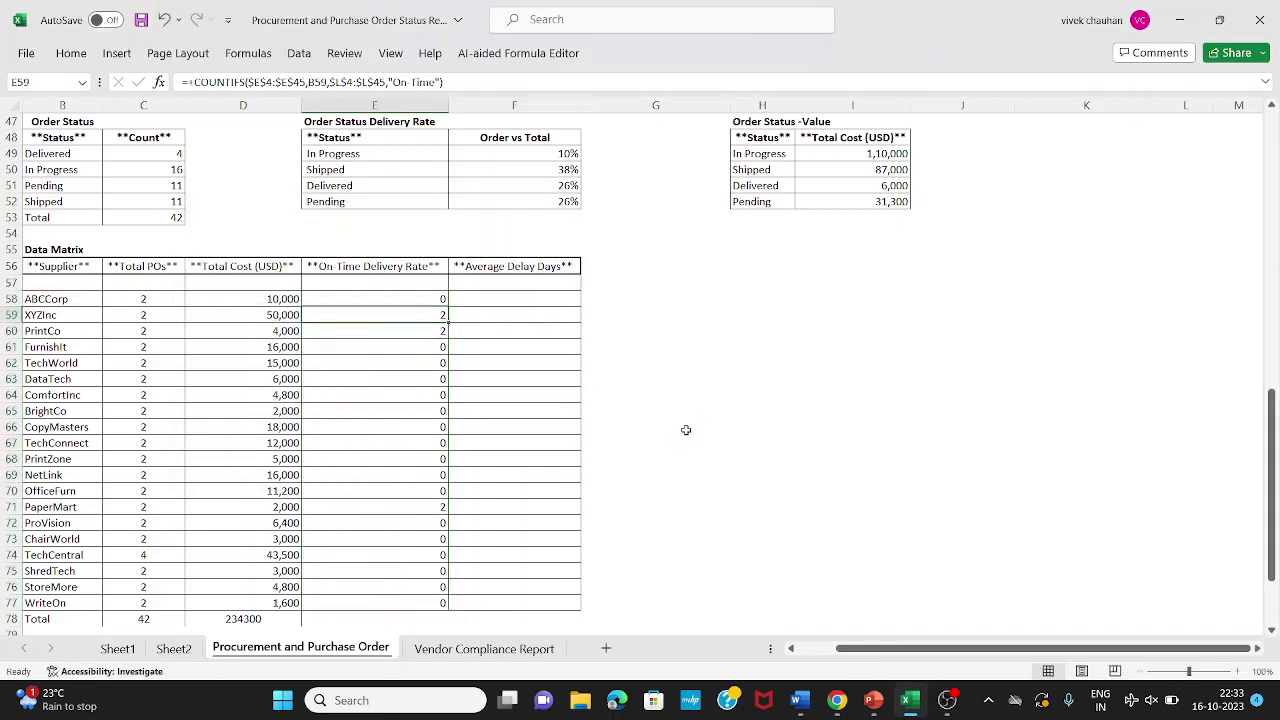
pyautogui.hotkey('ctrl', 'Down')
pyautogui.hotkey('ctrl', 'Up')
pyautogui.hotkey('ctrl', 'Up')
pyautogui.hotkey('ctrl', 'Left')
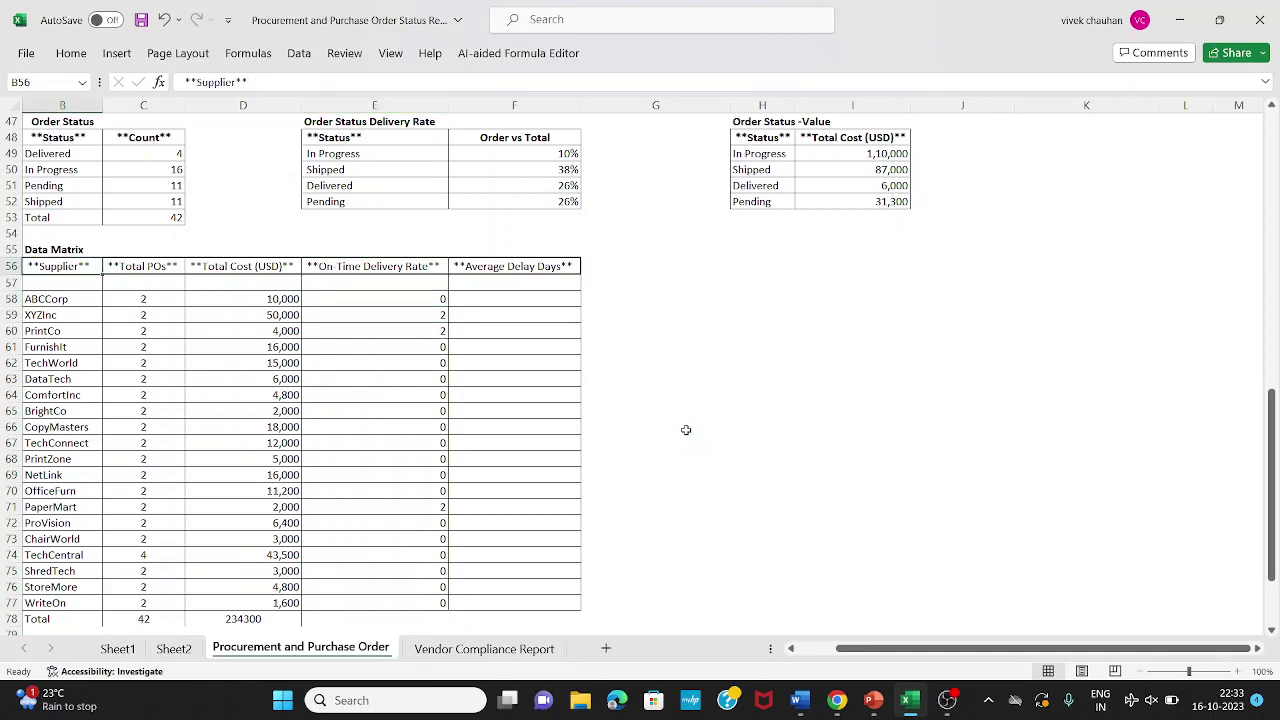
pyautogui.hotkey('ctrl', 'shift', 'Right')
pyautogui.press('pageup')
pyautogui.press('Right')
pyautogui.press('Right')
pyautogui.press('Right')
pyautogui.press('Right')
pyautogui.press('Right')
pyautogui.press('Right')
pyautogui.press('Right')
pyautogui.press('Right')
pyautogui.press('Right')
pyautogui.press('Right')
pyautogui.press('Right')
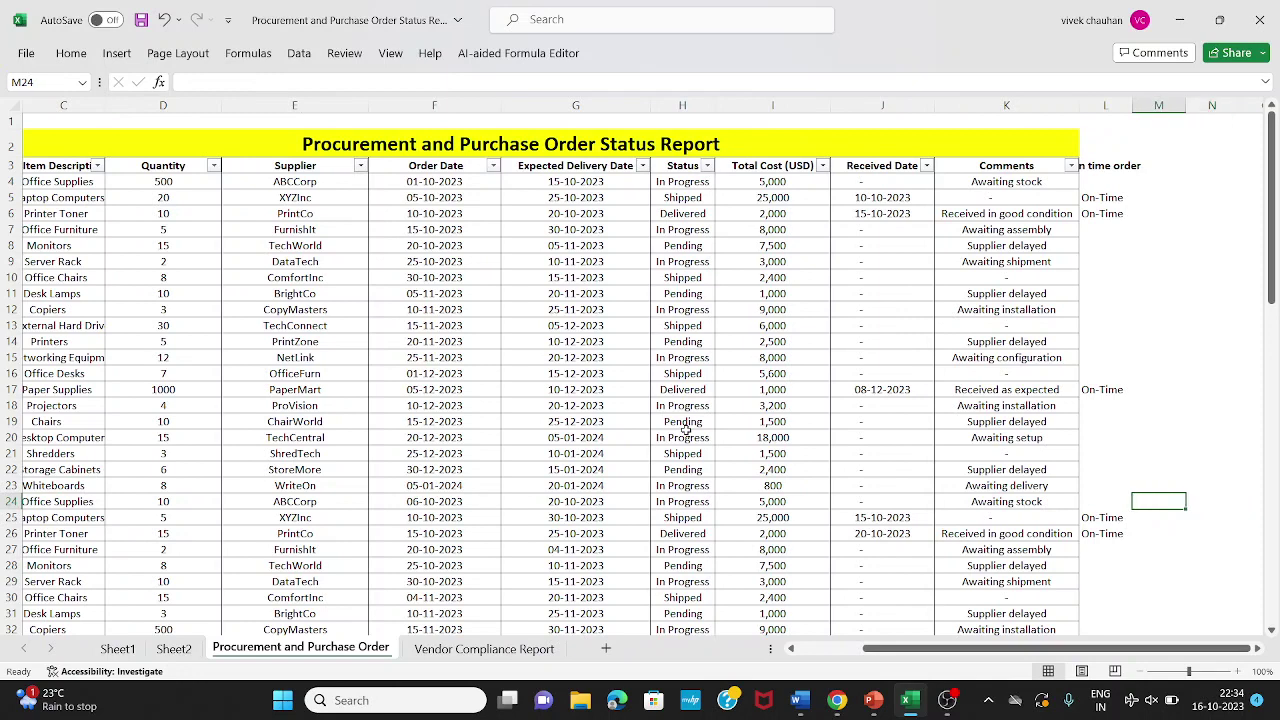
pyautogui.press('Left')
pyautogui.hotkey('ctrl', 'Up')
pyautogui.hotkey('ctrl', 'Up')
pyautogui.press('Up')
pyautogui.press('Up')
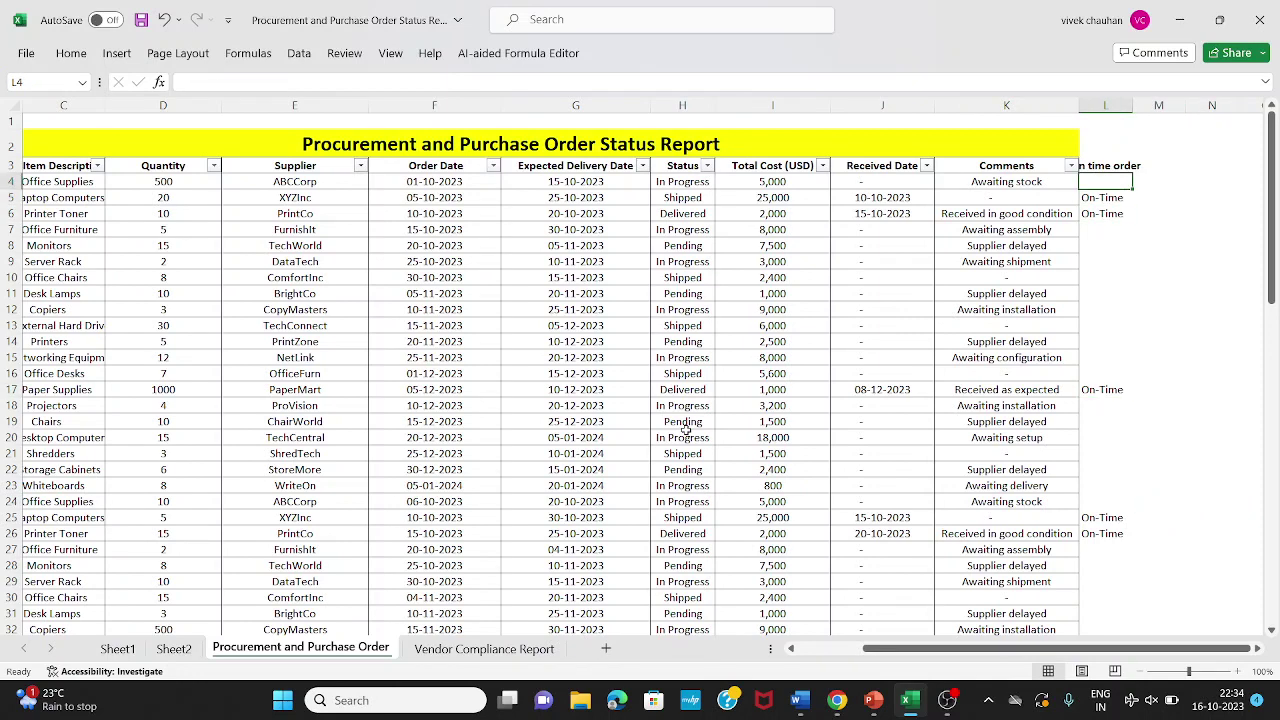
pyautogui.press('Down')
pyautogui.press('Down')
pyautogui.hotkey('ctrl', 'Down')
pyautogui.hotkey('ctrl', 'Down')
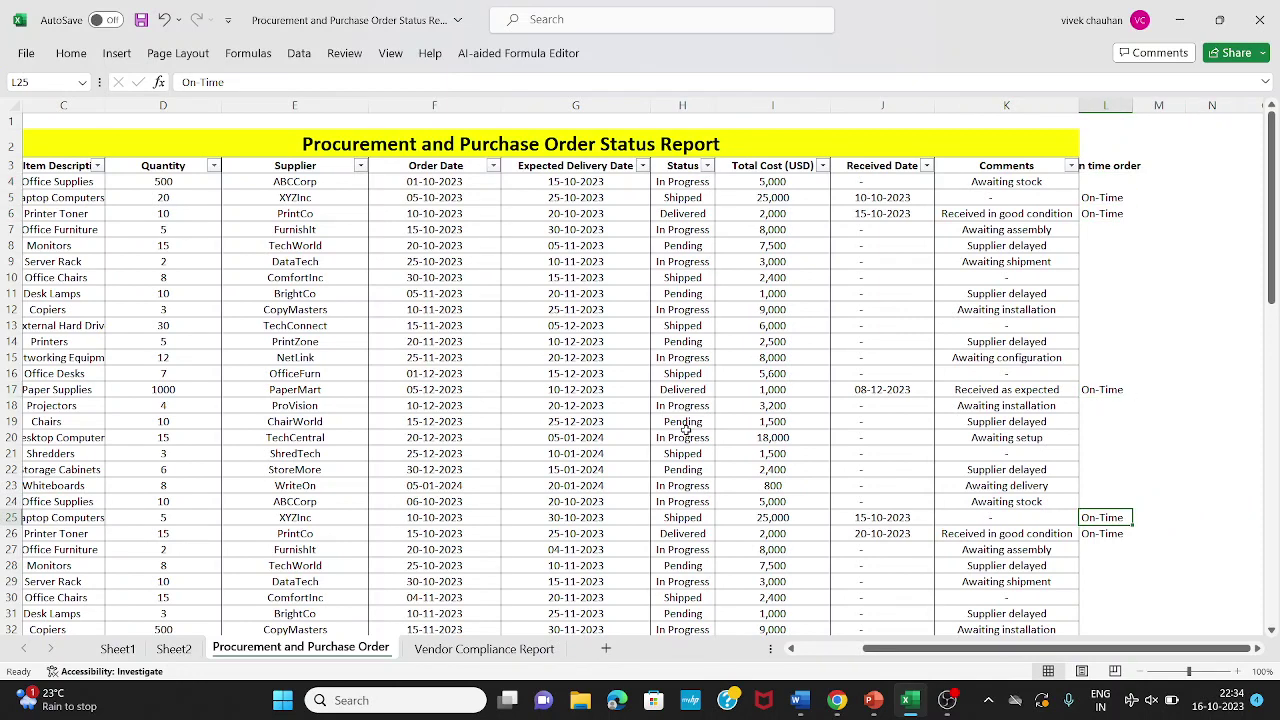
pyautogui.press('Down')
pyautogui.press('Down')
pyautogui.scroll(-7, 686, 428)
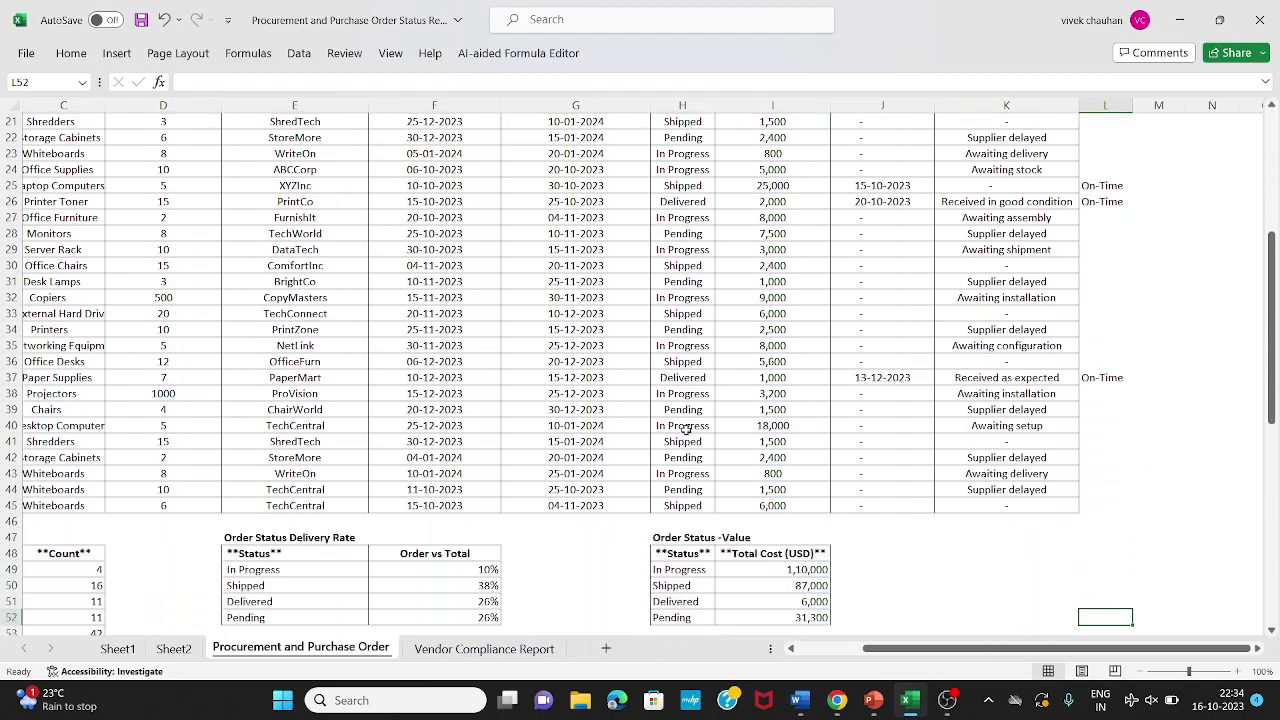
pyautogui.hotkey('ctrl', 'Down')
pyautogui.hotkey('ctrl', 'shift', 'Up')
pyautogui.hotkey('shift', 'Up')
pyautogui.hotkey('ctrl', 'shift', 'Up')
pyautogui.hotkey('ctrl', 'shift', 'Up')
pyautogui.hotkey('shift', 'Up')
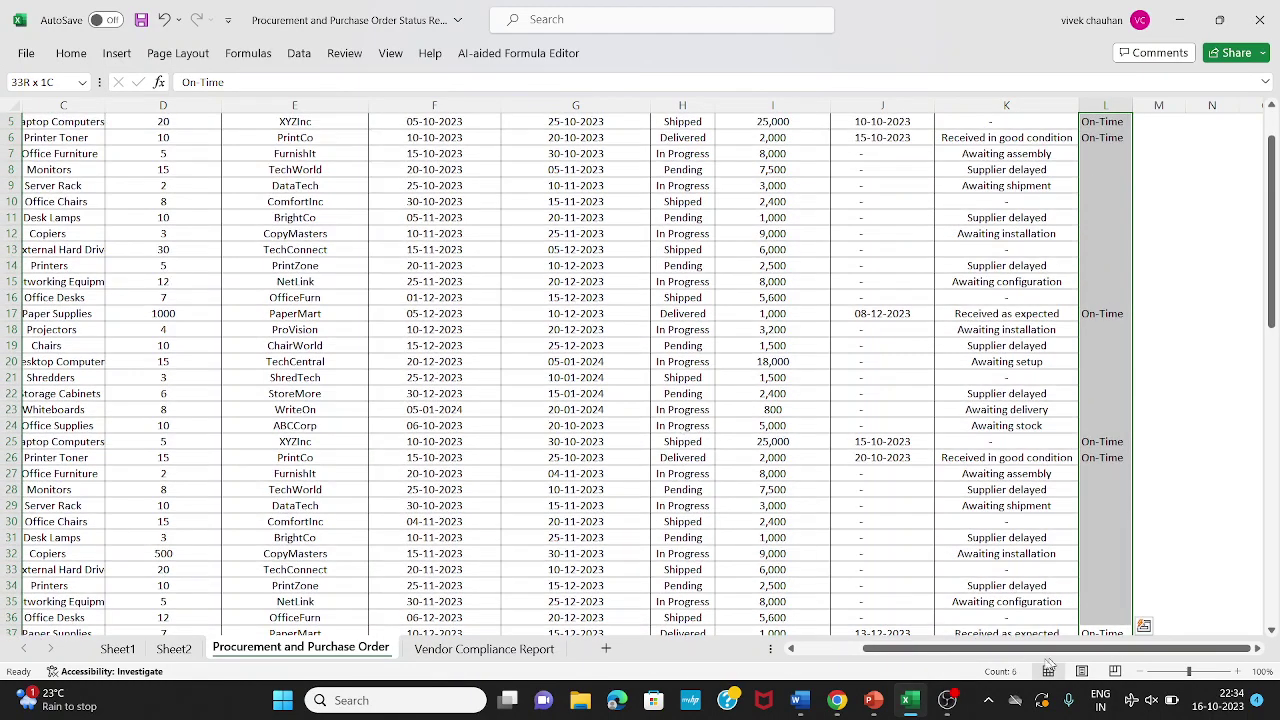
# Select the suppliers' on-time counts E58:E77 in the Data Matrix to check their sum against the flagged orders.
pyautogui.press('pagedown')
pyautogui.press('Left')
pyautogui.press('Left')
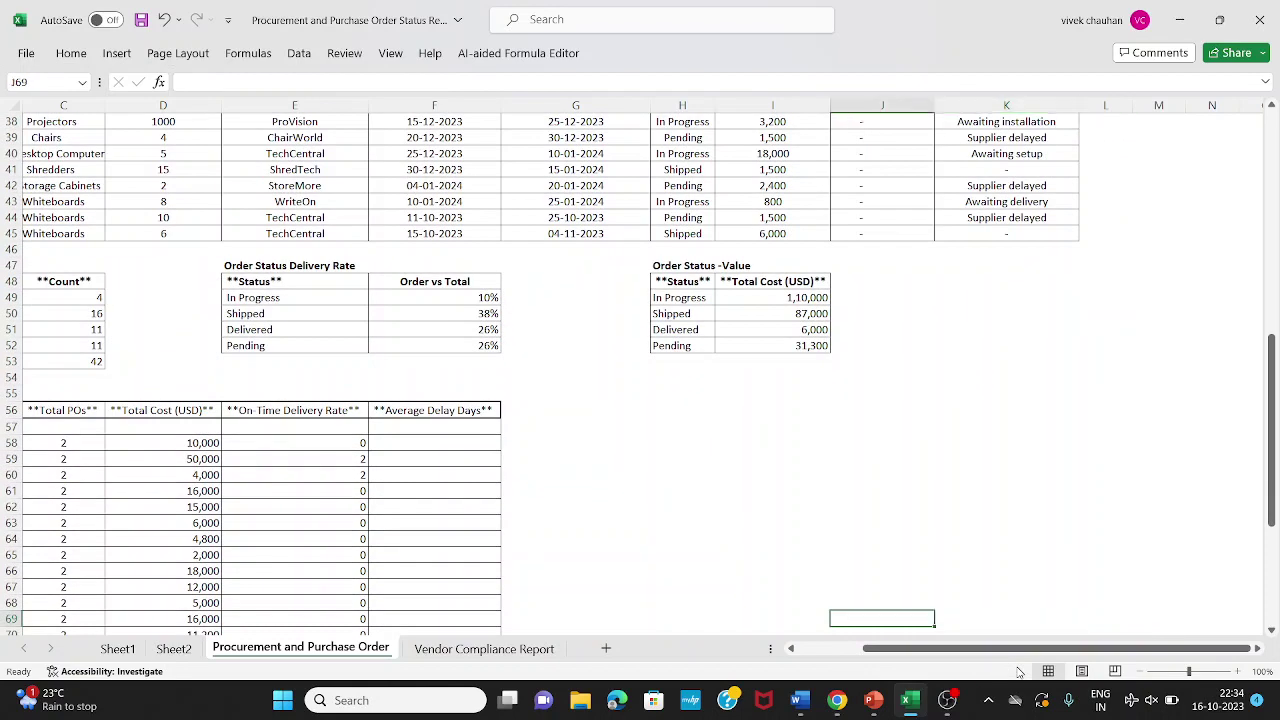
pyautogui.hotkey('ctrl', 'Left')
pyautogui.hotkey('ctrl', 'Left')
pyautogui.press('Right')
pyautogui.hotkey('ctrl', 'Down')
pyautogui.press('Up')
pyautogui.press('Right')
pyautogui.press('Right')
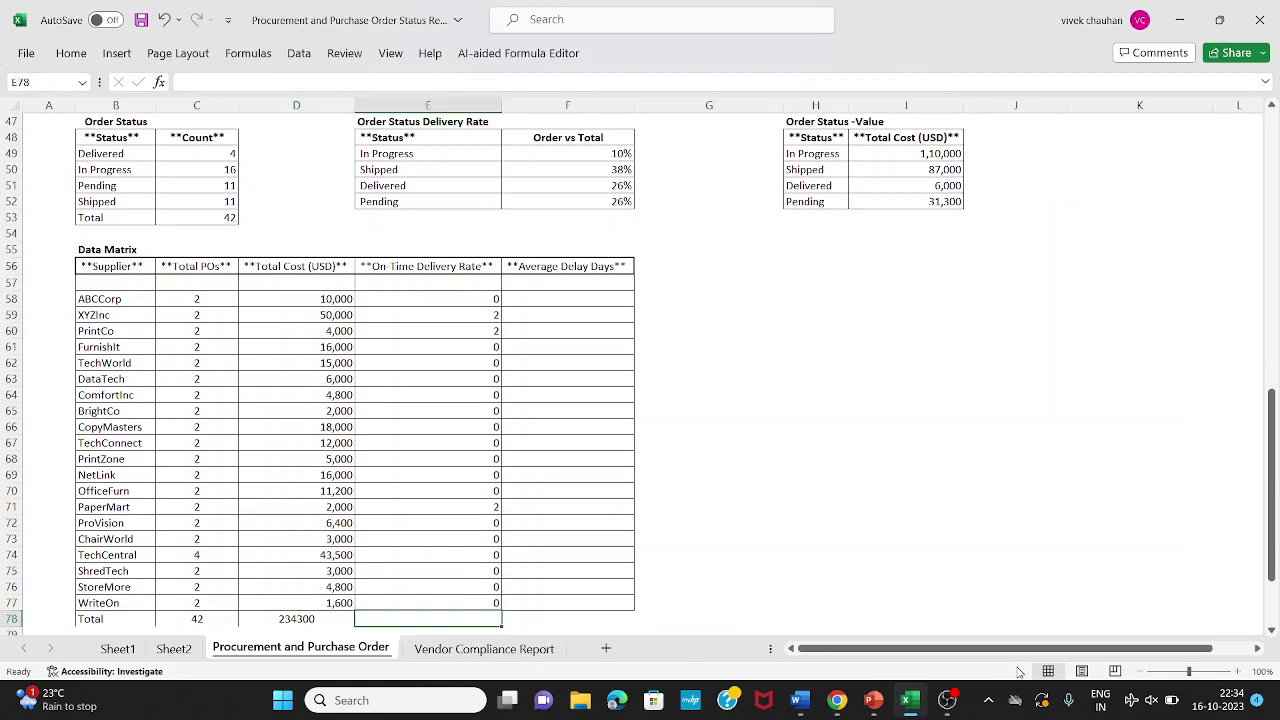
pyautogui.hotkey('ctrl', 'shift', 'Up')
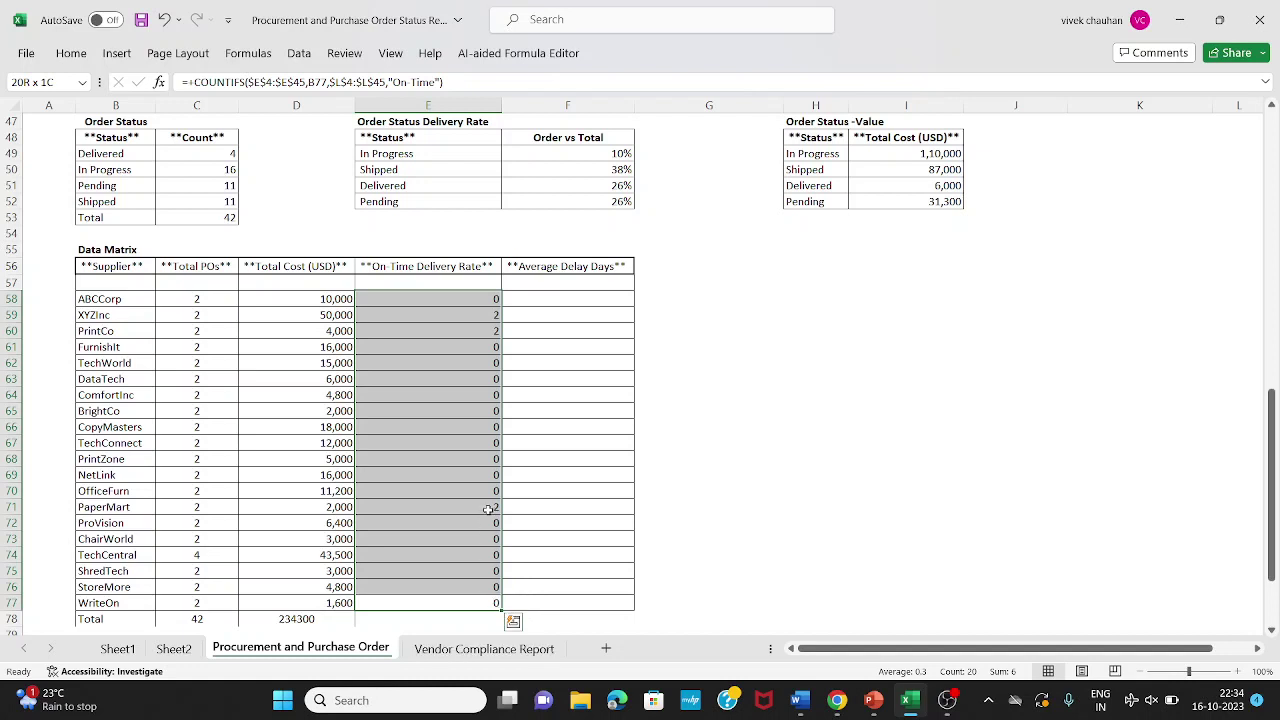
# Divide the COUNTIFS result in E58 by ABCCorp's Total POs in C58.
pyautogui.press('Up')
pyautogui.hotkey('ctrl', 'Up')
pyautogui.press('F2')
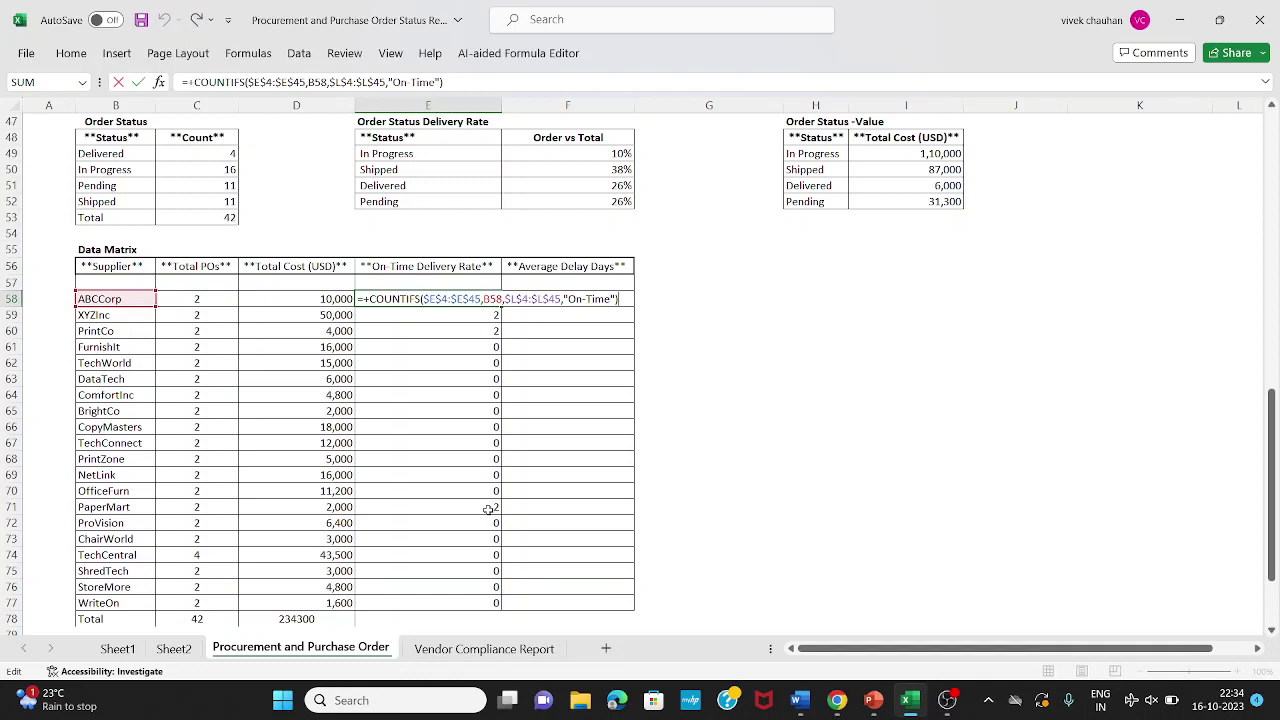
pyautogui.press('Escape')
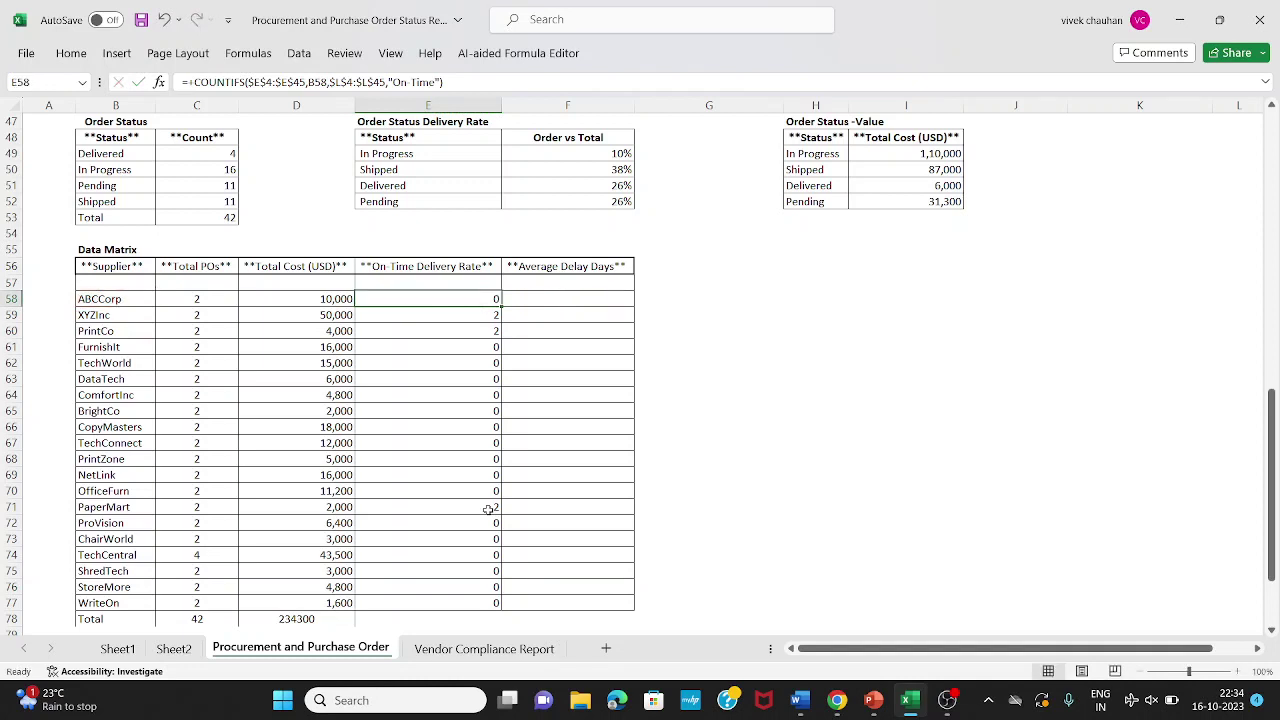
pyautogui.press('Up')
pyautogui.press('Down')
pyautogui.press('Down')
pyautogui.press('F2')
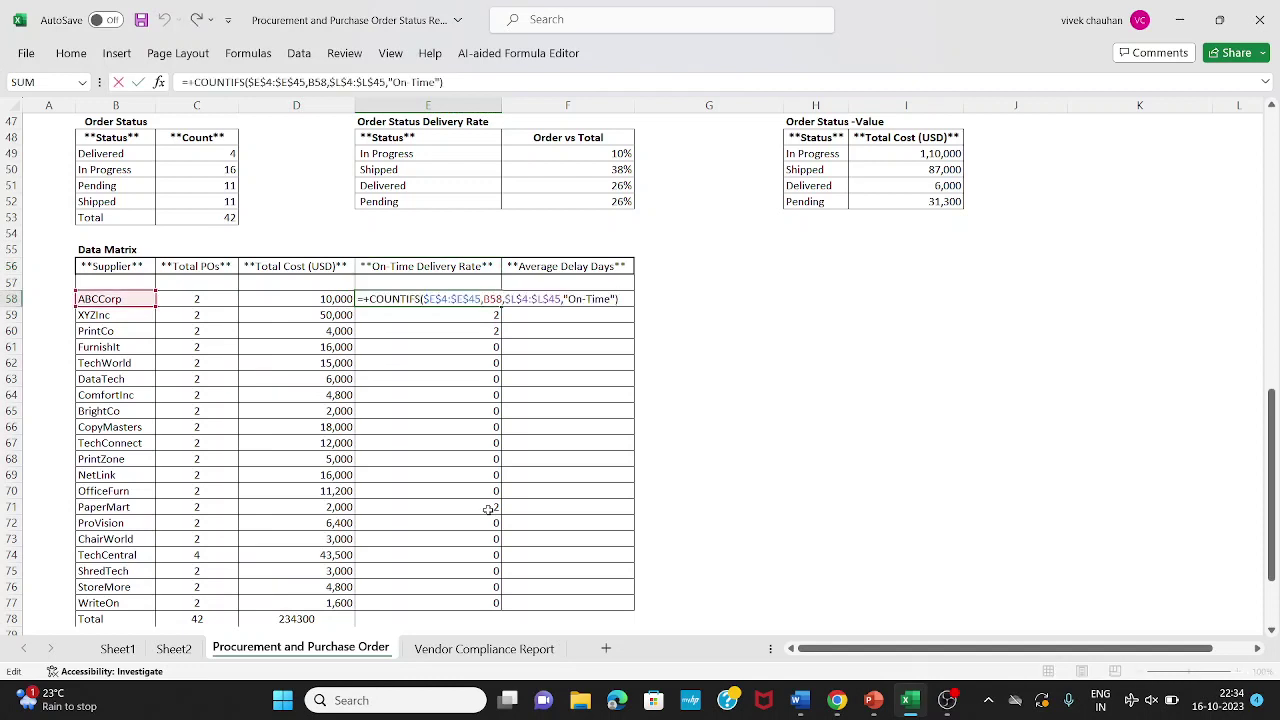
pyautogui.press('Left')
pyautogui.press('Left')
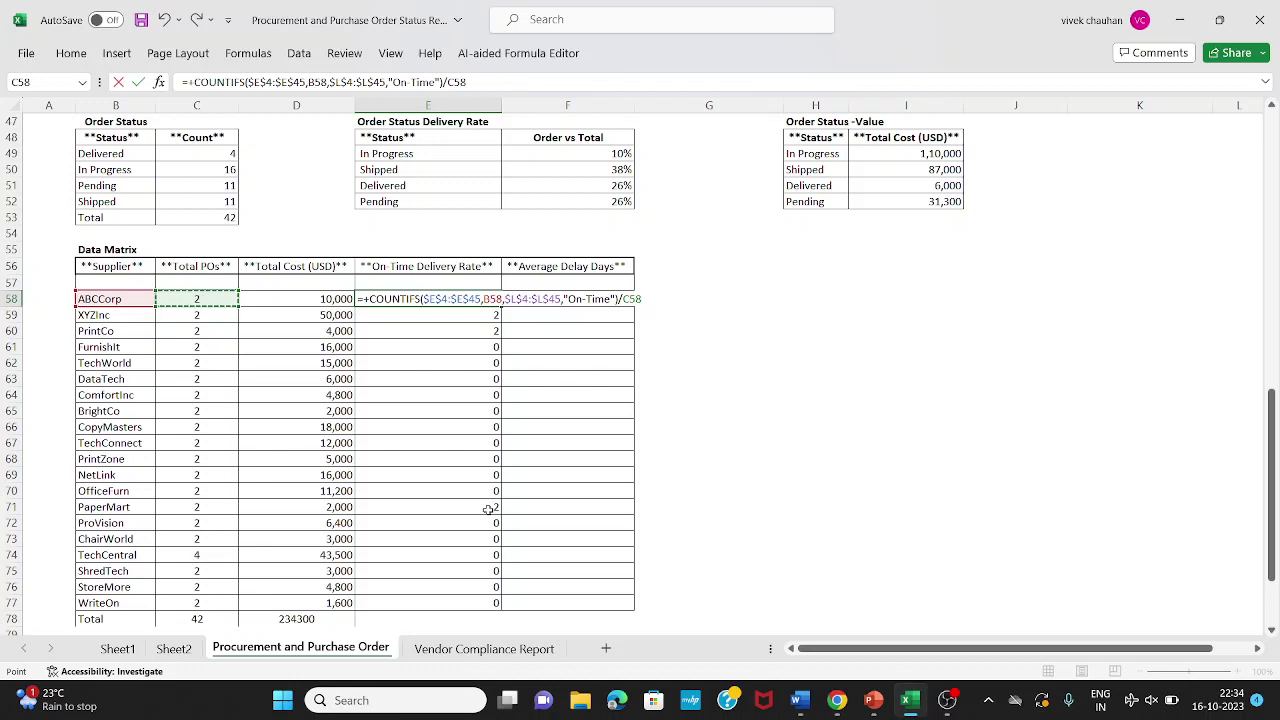
pyautogui.press('Return')
pyautogui.press('Up')
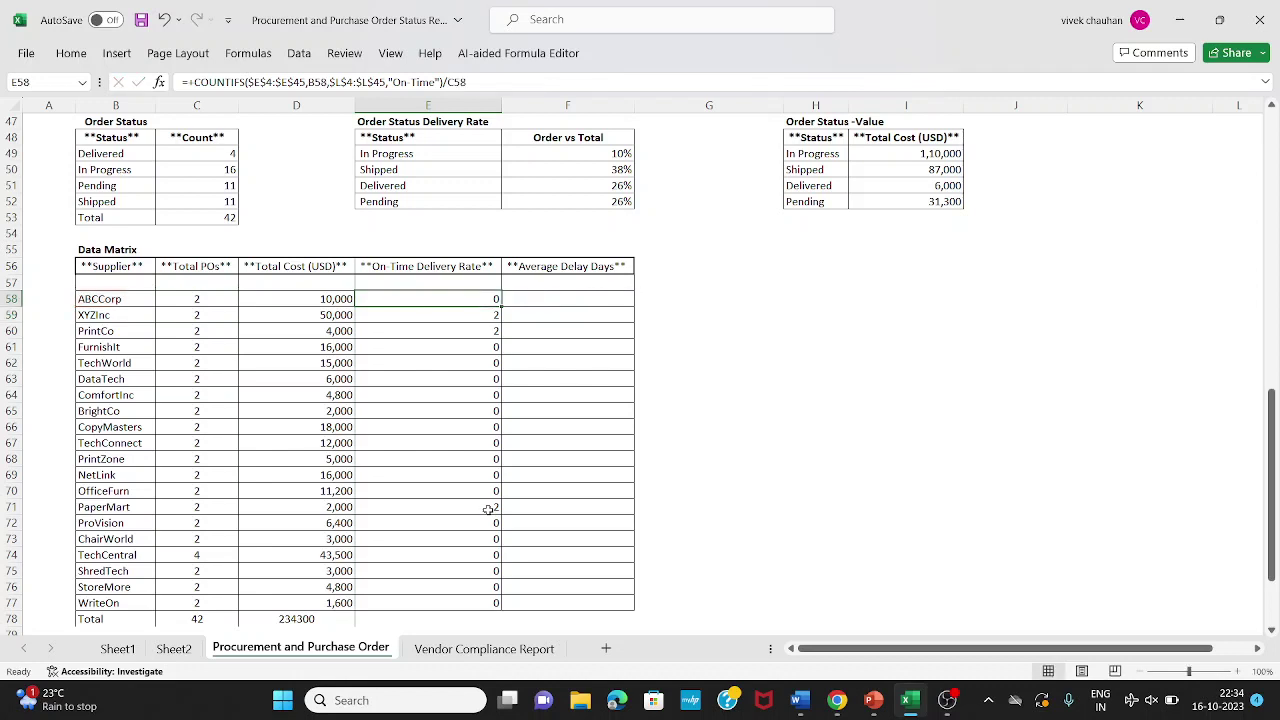
# Copy the on-time rate formula from E58 through E77 and format the cells as percentages.
pyautogui.hotkey('ctrl', 'c')
pyautogui.hotkey('ctrl', 'shift', 'Down')
pyautogui.hotkey('ctrl', 'v')
pyautogui.press('alt')
pyautogui.press('h')
pyautogui.press('p')
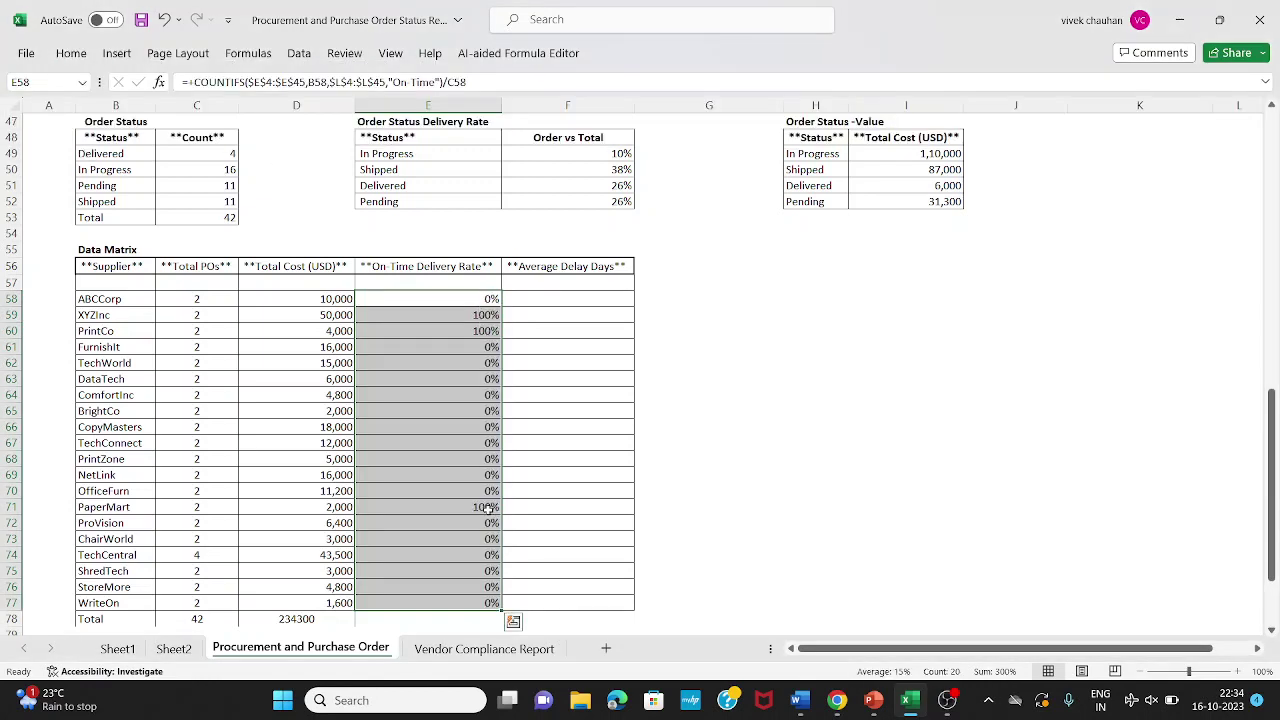
# Check XYZInc's Total POs and On-Time Delivery Rate formulas in row 59 of the Data Matrix.
pyautogui.press('Down')
pyautogui.press('Left')
pyautogui.press('Left')
pyautogui.press('Left')
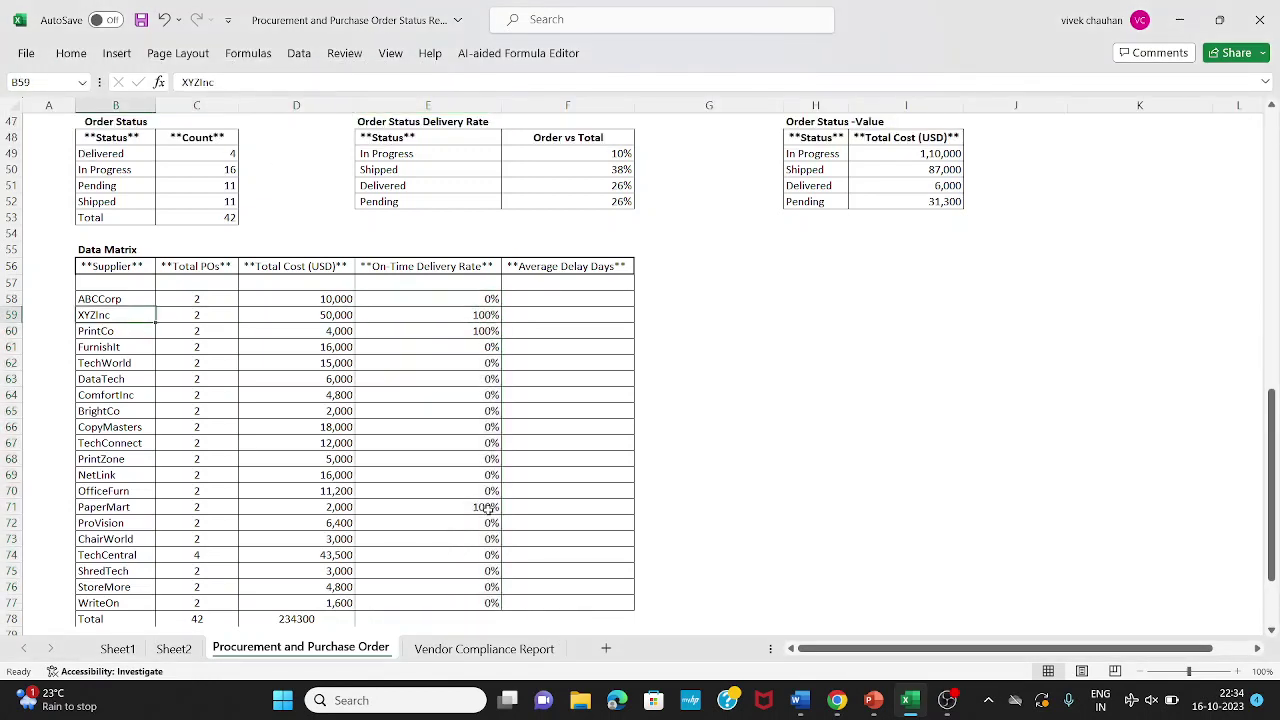
pyautogui.press('Right')
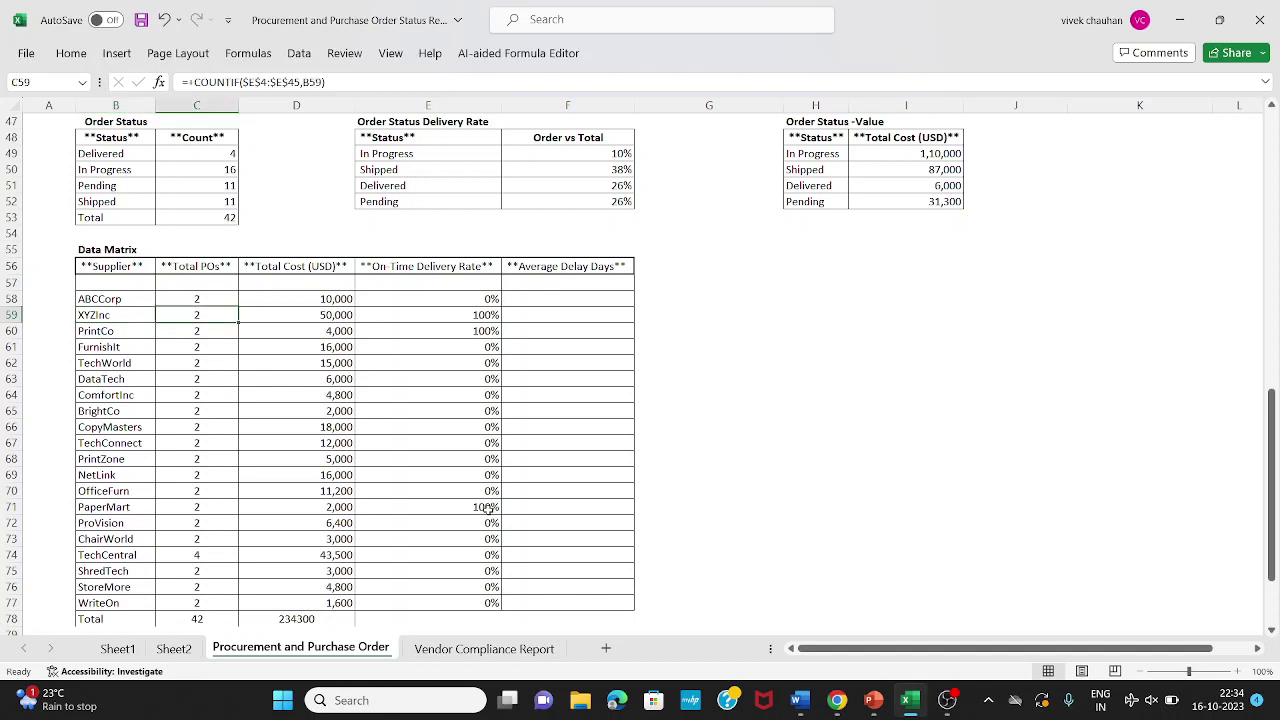
pyautogui.press('Right')
pyautogui.press('Right')
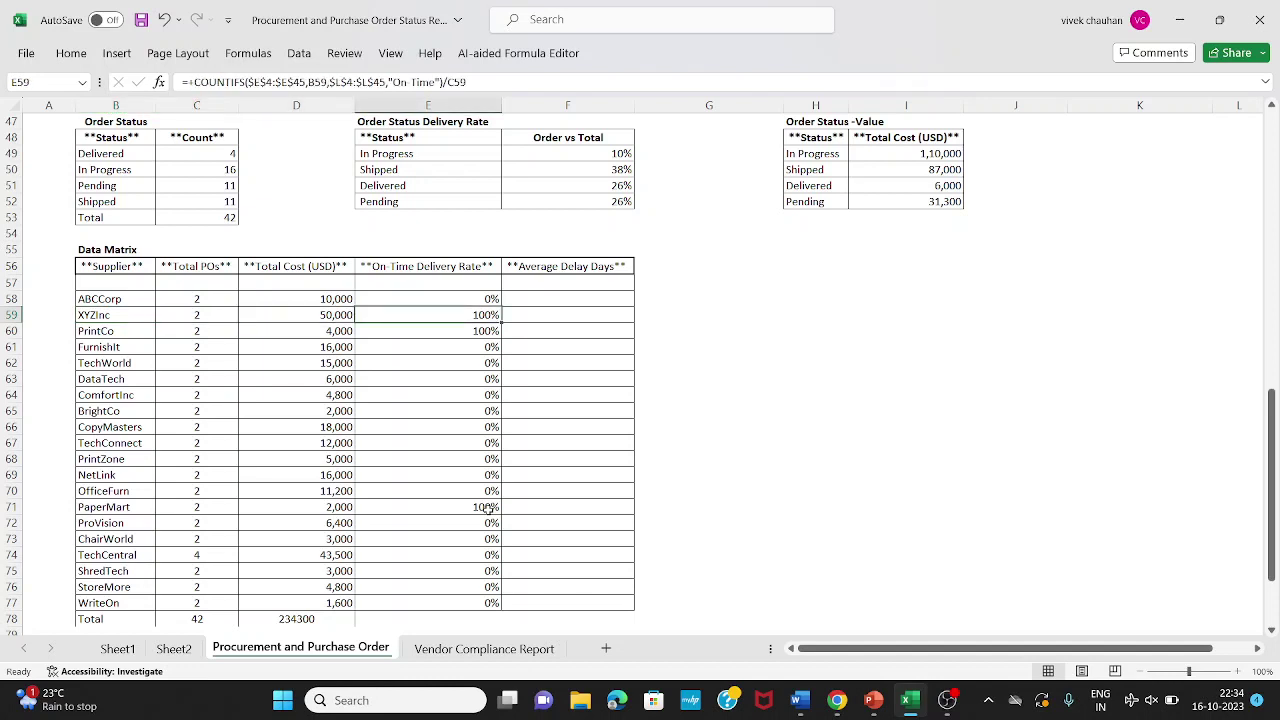
pyautogui.press('Down')
pyautogui.press('Down')
pyautogui.press('Down')
pyautogui.press('Right')
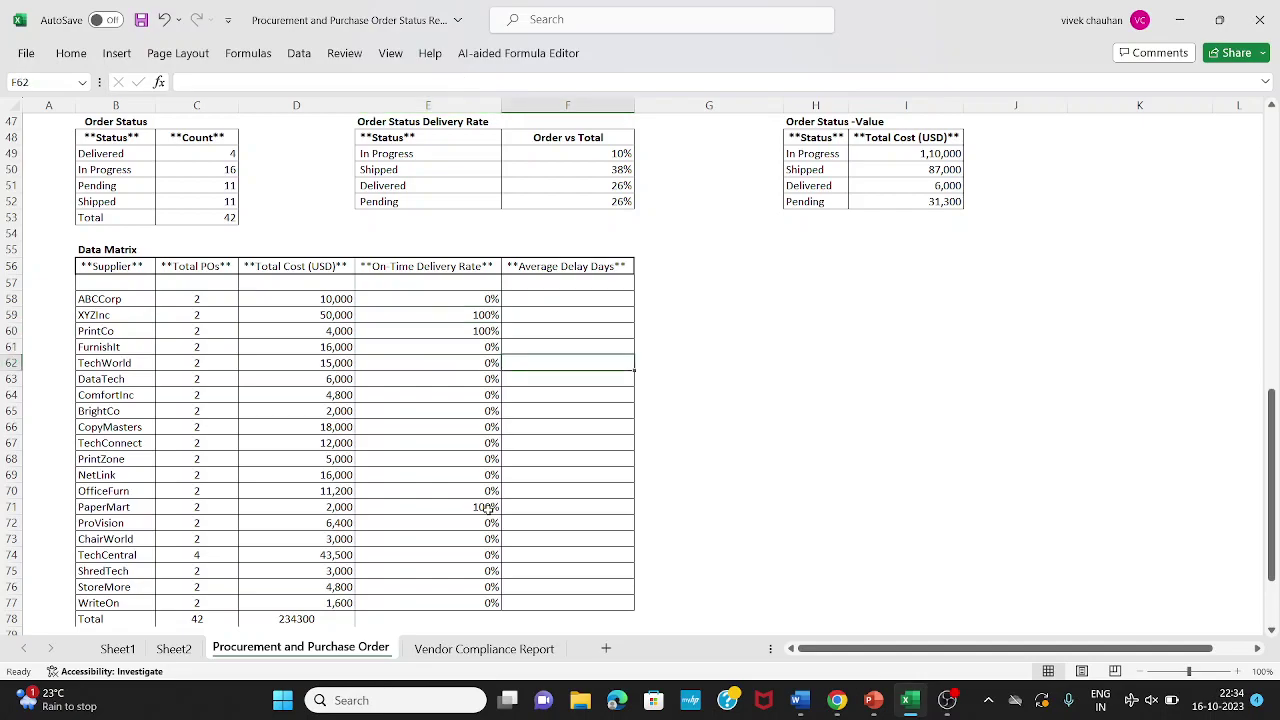
# Inspect the On-Time Delivery Rate formula for XYZInc in E59.
pyautogui.press('Left')
pyautogui.press('Up')
pyautogui.press('Up')
pyautogui.press('Up')
pyautogui.press('F2')
pyautogui.press('Escape')
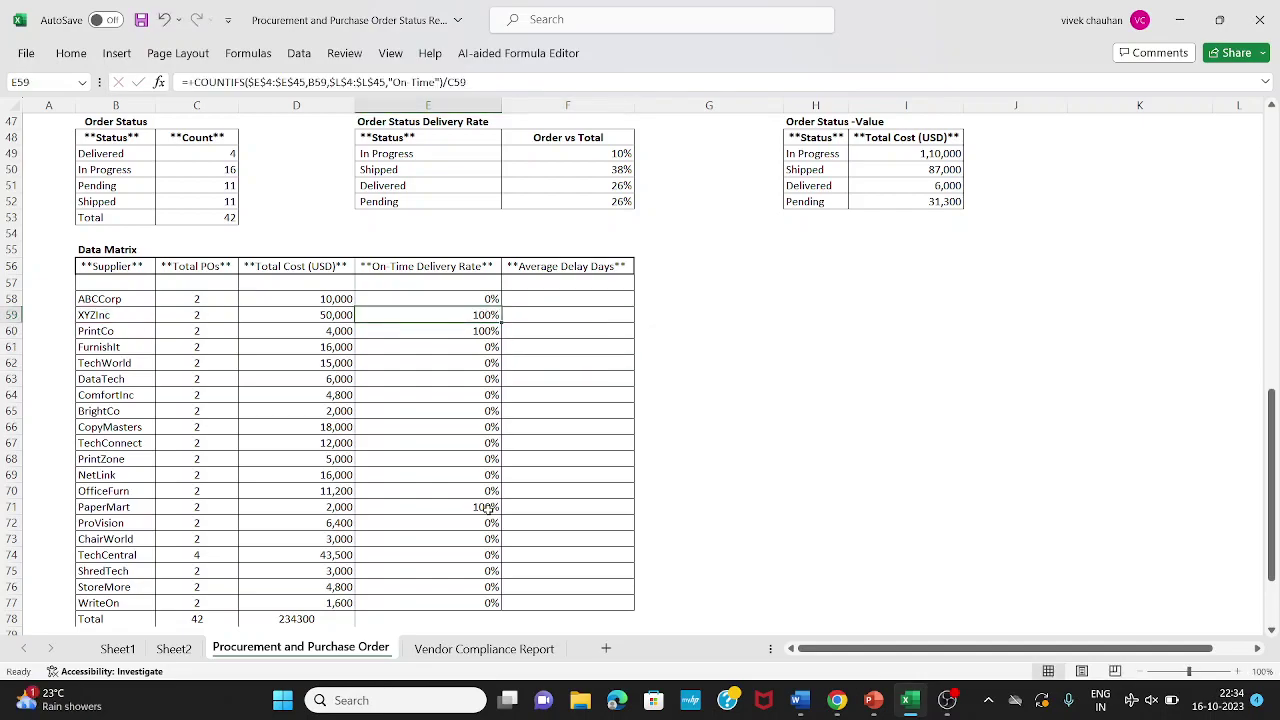
# Clear the On-Time flag of XYZInc's first order in L5 to test the rate formula.
pyautogui.press('pageup')
pyautogui.press('Right')
pyautogui.press('Right')
pyautogui.press('Right')
pyautogui.press('Right')
pyautogui.press('Right')
pyautogui.press('Right')
pyautogui.press('Right')
pyautogui.press('Right')
pyautogui.press('Right')
pyautogui.press('Up')
pyautogui.press('Up')
pyautogui.press('Left')
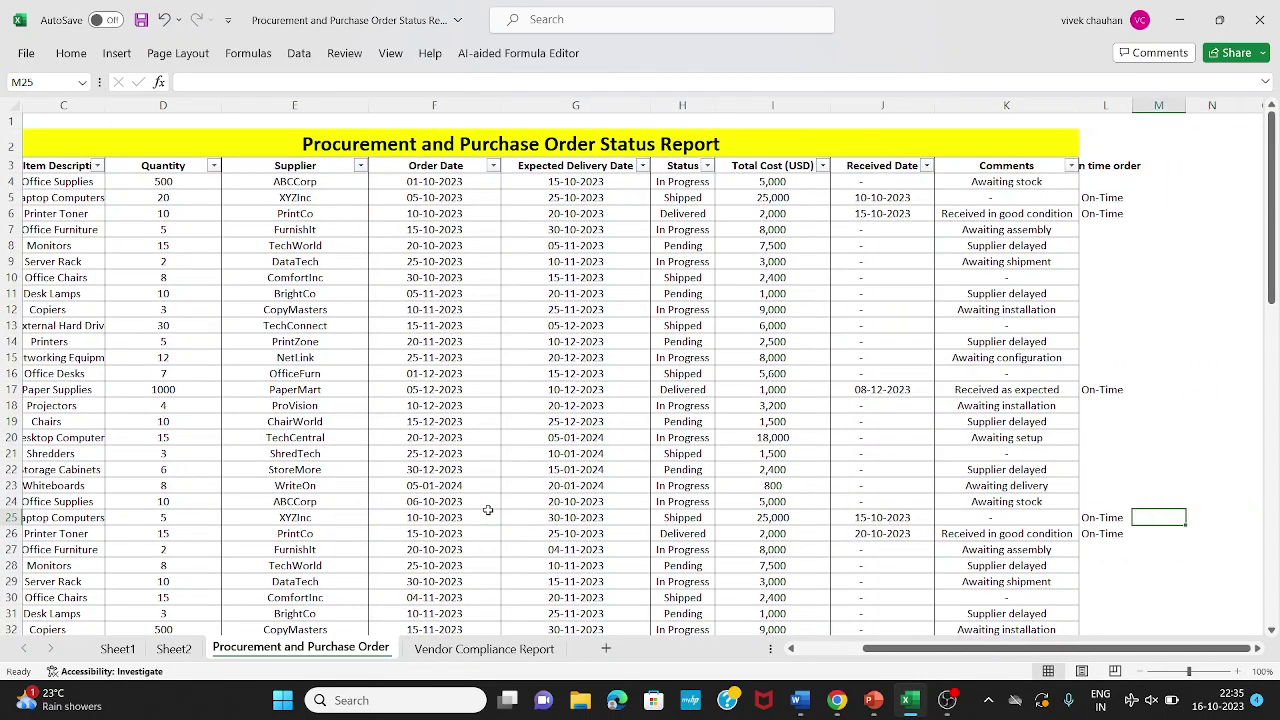
pyautogui.hotkey('ctrl', 'Up')
pyautogui.press('Left')
pyautogui.press('Down')
pyautogui.press('Down')
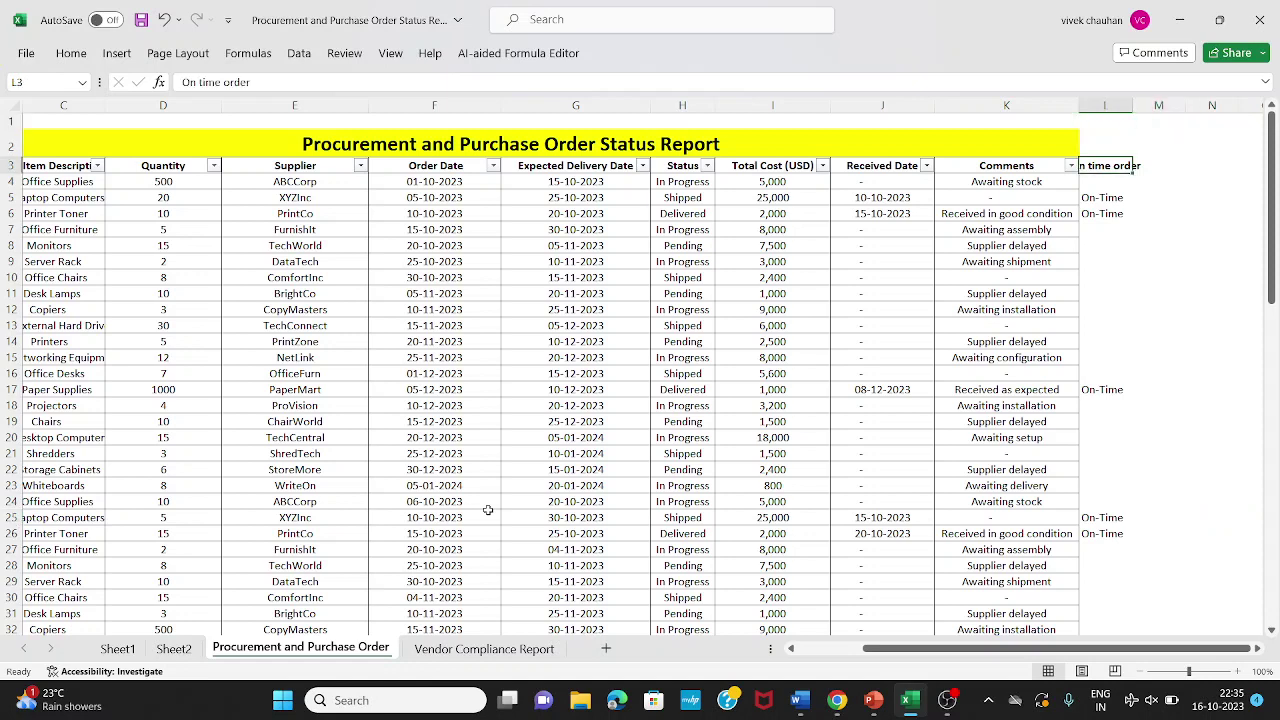
pyautogui.press('Down')
pyautogui.press('Down')
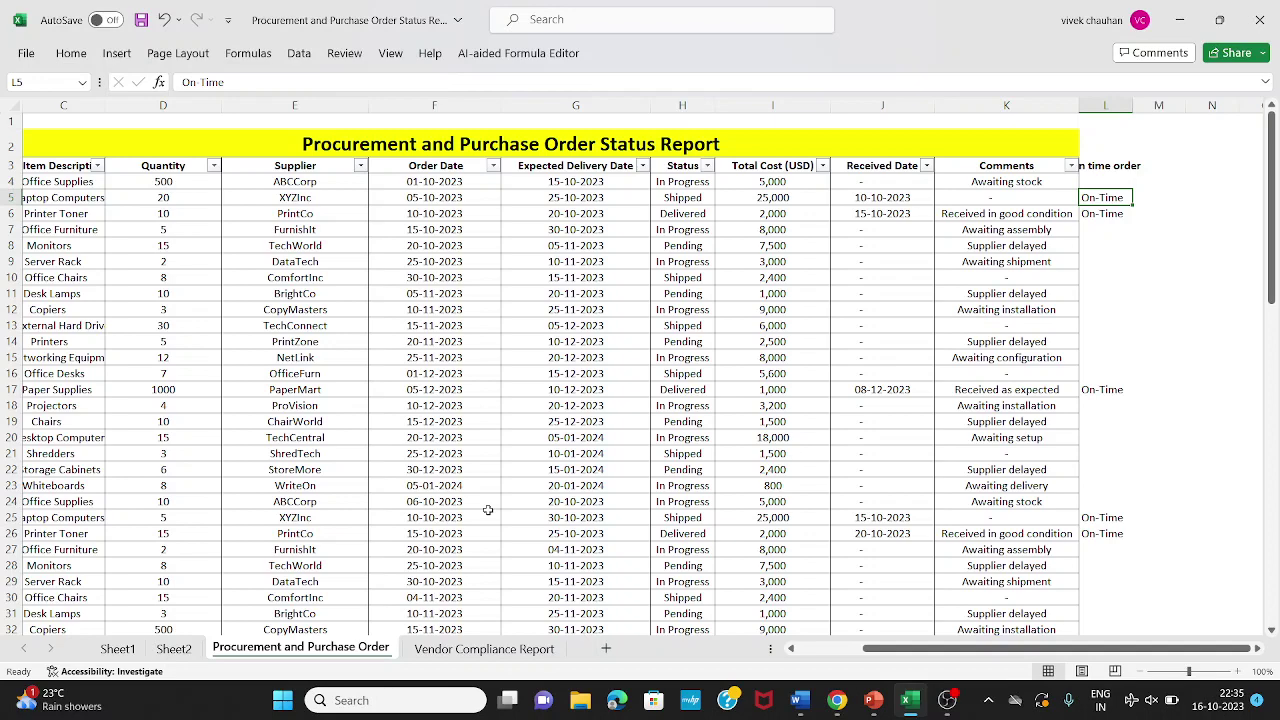
pyautogui.press('Delete')
# Check how XYZInc's On-Time Delivery Rate in E59 responds to the cleared flag.
pyautogui.press('pagedown')
pyautogui.press('Left')
pyautogui.press('Left')
pyautogui.press('Left')
pyautogui.press('Left')
pyautogui.press('Left')
pyautogui.press('Left')
pyautogui.press('Down')
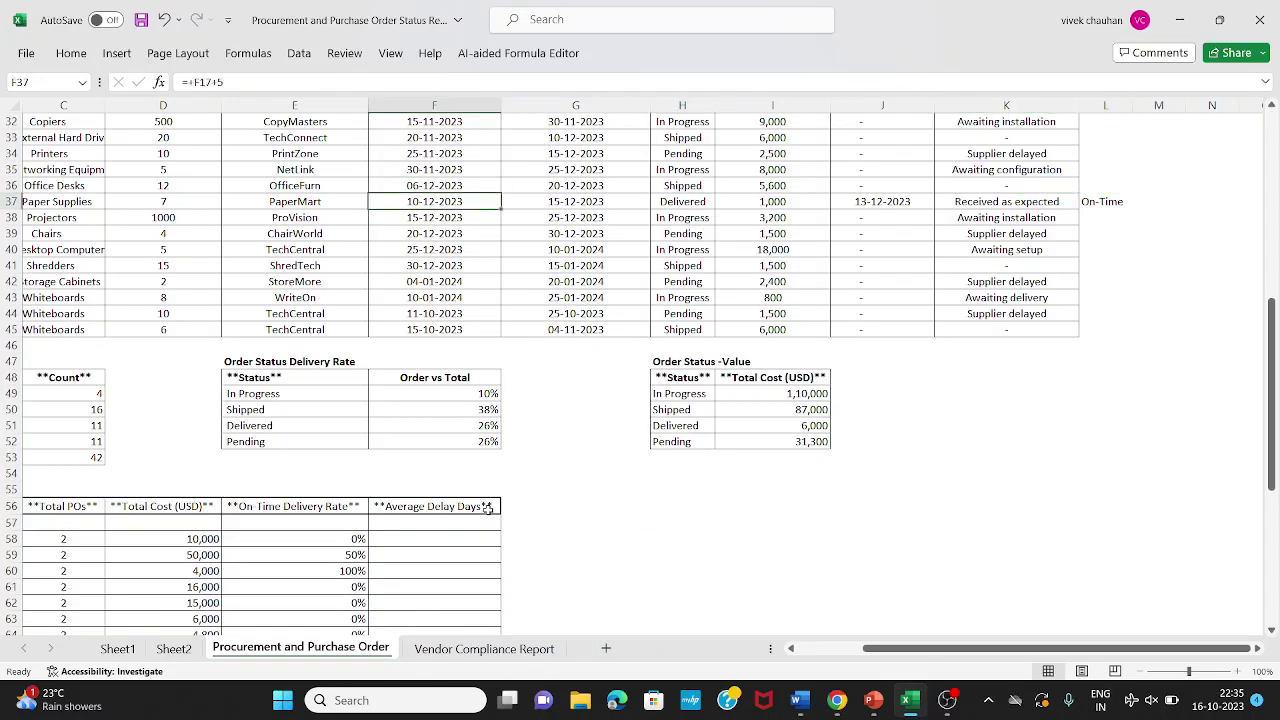
pyautogui.hotkey('ctrl', 'Down')
pyautogui.hotkey('ctrl', 'Down')
pyautogui.hotkey('ctrl', 'Down')
pyautogui.press('Left')
pyautogui.press('Down')
pyautogui.press('Down')
pyautogui.press('Down')
pyautogui.press('Down')
pyautogui.press('Down')
pyautogui.press('Down')
pyautogui.press('Down')
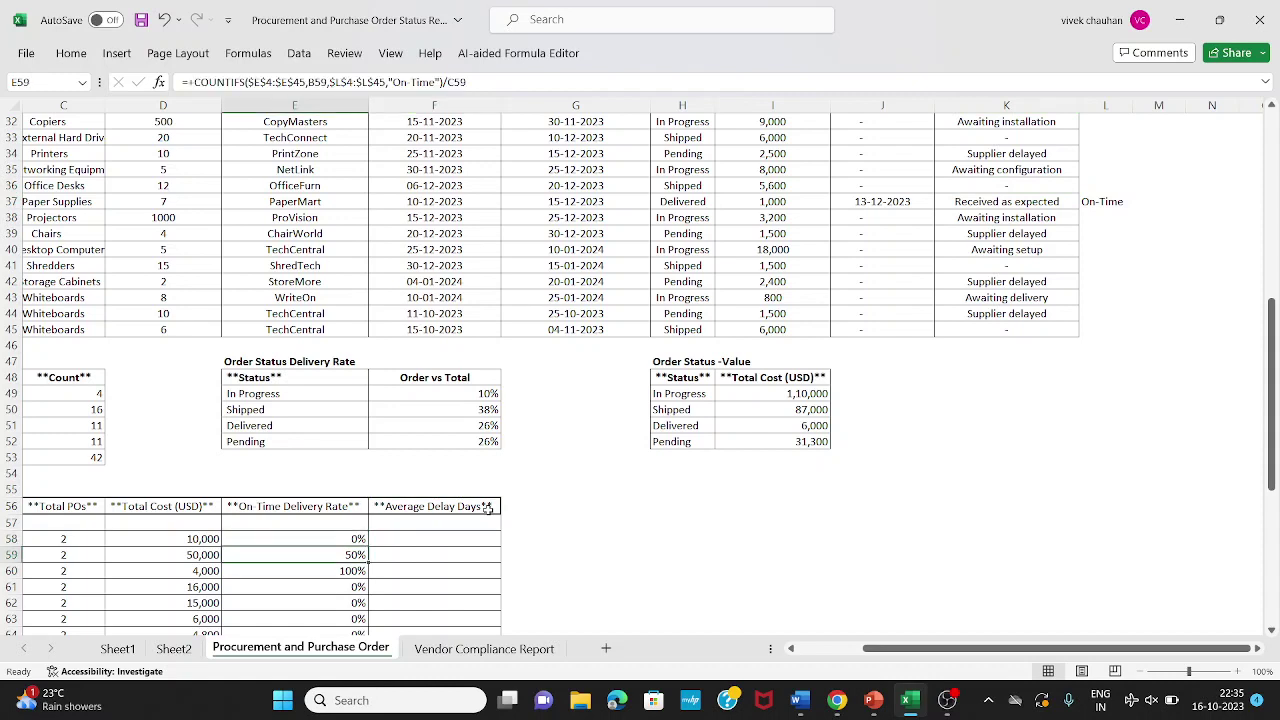
# Try a yellow fill on E59, undo it, and restore the cleared On-Time flag in L5.
pyautogui.click(68, 55)
pyautogui.click(224, 112)
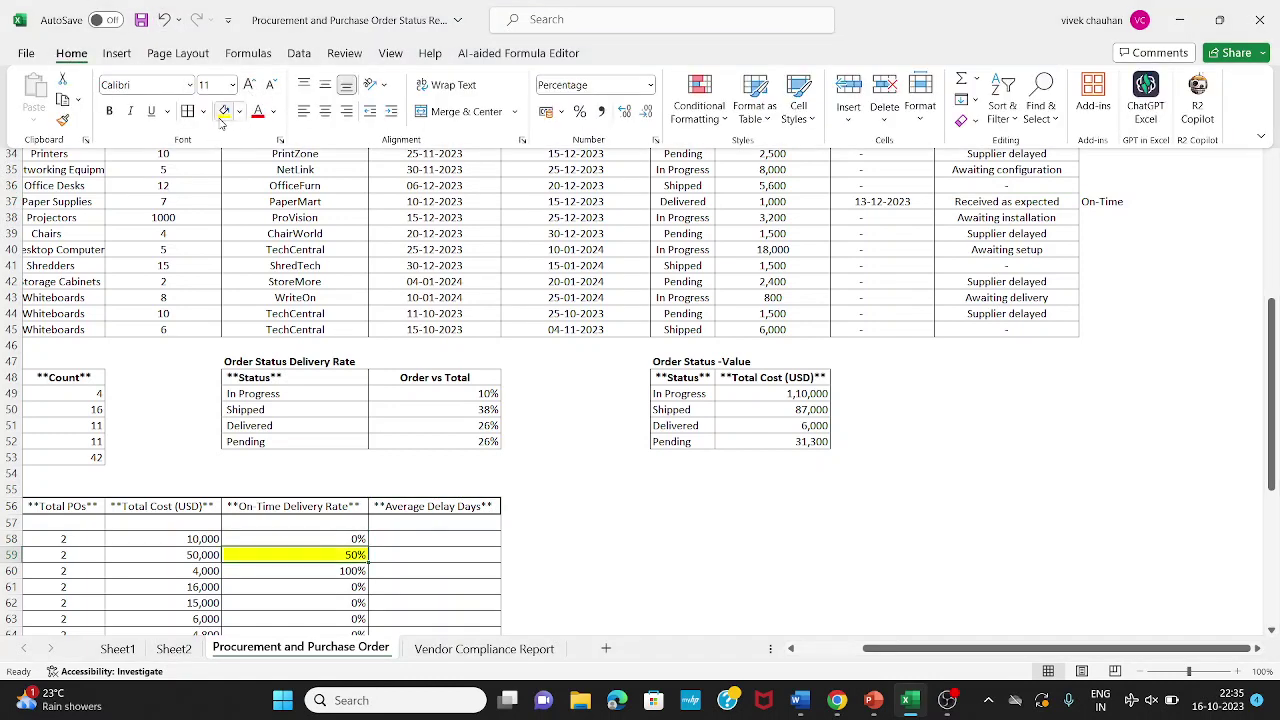
pyautogui.hotkey('ctrl', 'z')
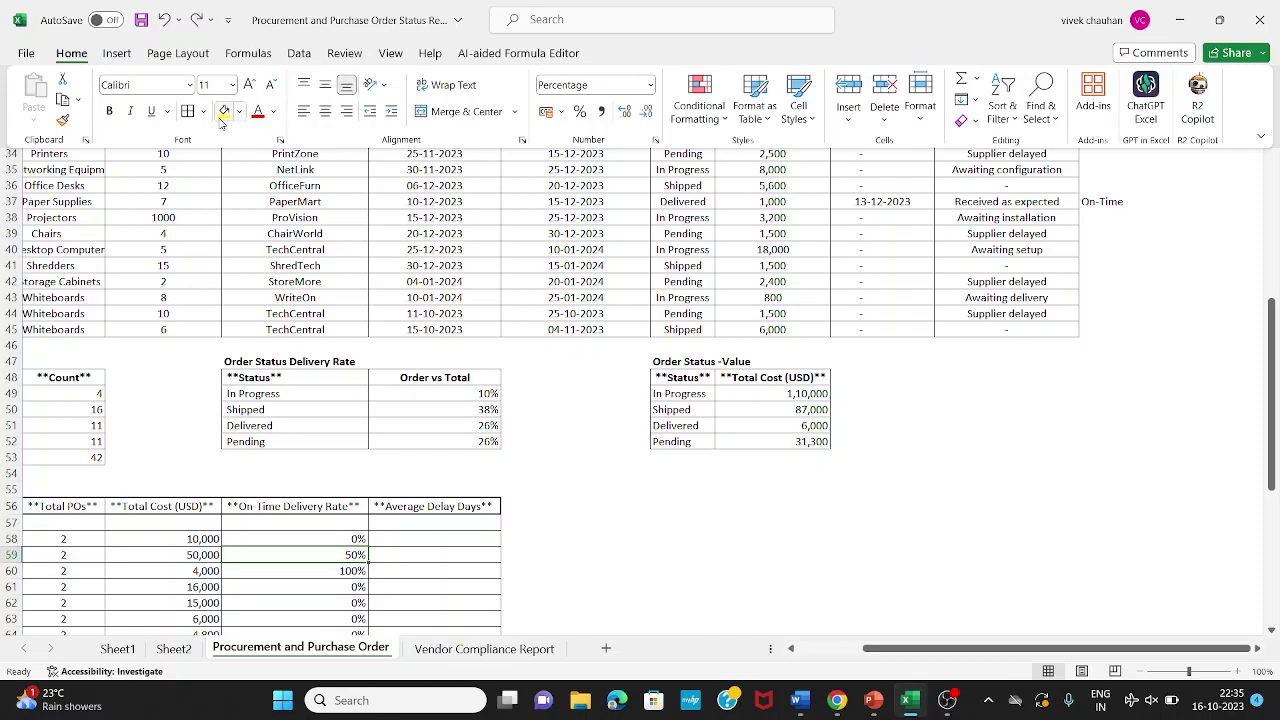
pyautogui.press('pageup')
pyautogui.press('pageup')
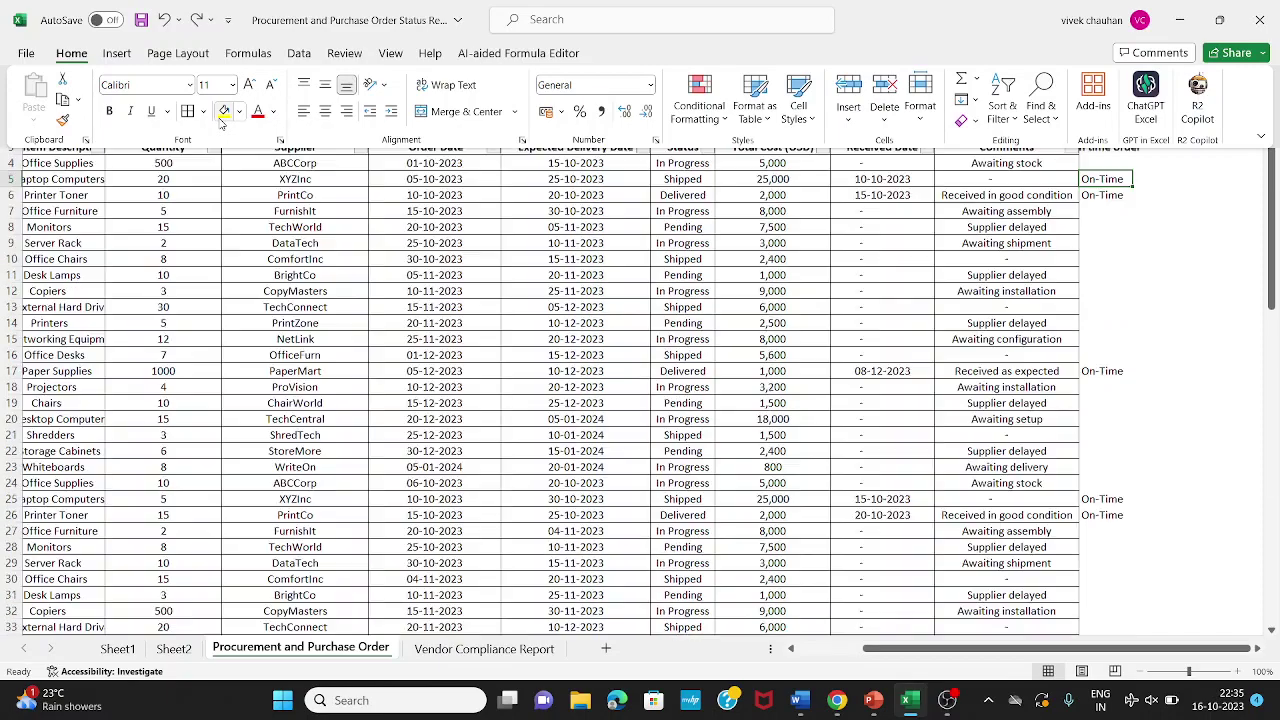
# Highlight XYZInc's On-Time Delivery Rate in E59 with a yellow fill.
pyautogui.press('pagedown')
pyautogui.press('pagedown')
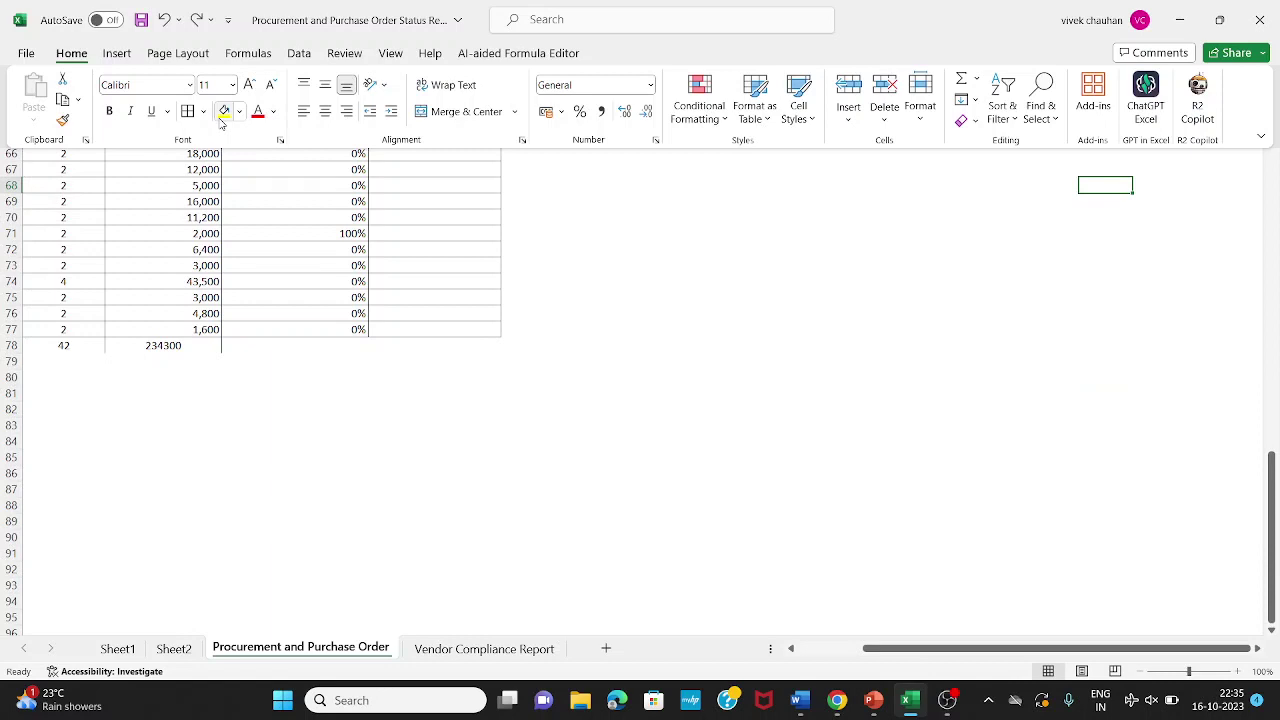
pyautogui.press('Escape')
pyautogui.press('Left')
pyautogui.hotkey('ctrl', 'Left')
pyautogui.press('Left')
pyautogui.press('Left')
pyautogui.press('Up')
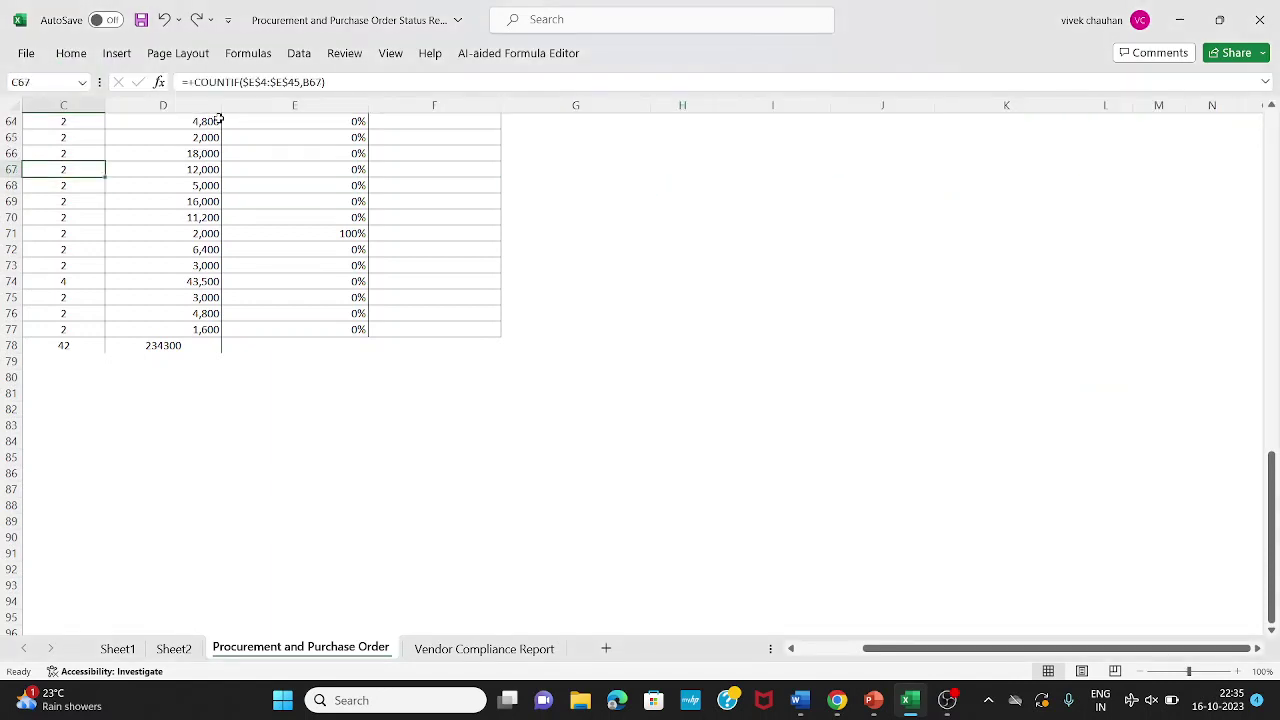
pyautogui.press('Right')
pyautogui.press('Right')
pyautogui.press('Up')
pyautogui.press('Up')
pyautogui.press('Up')
pyautogui.press('Up')
pyautogui.press('Up')
pyautogui.press('Up')
pyautogui.press('Up')
pyautogui.press('Up')
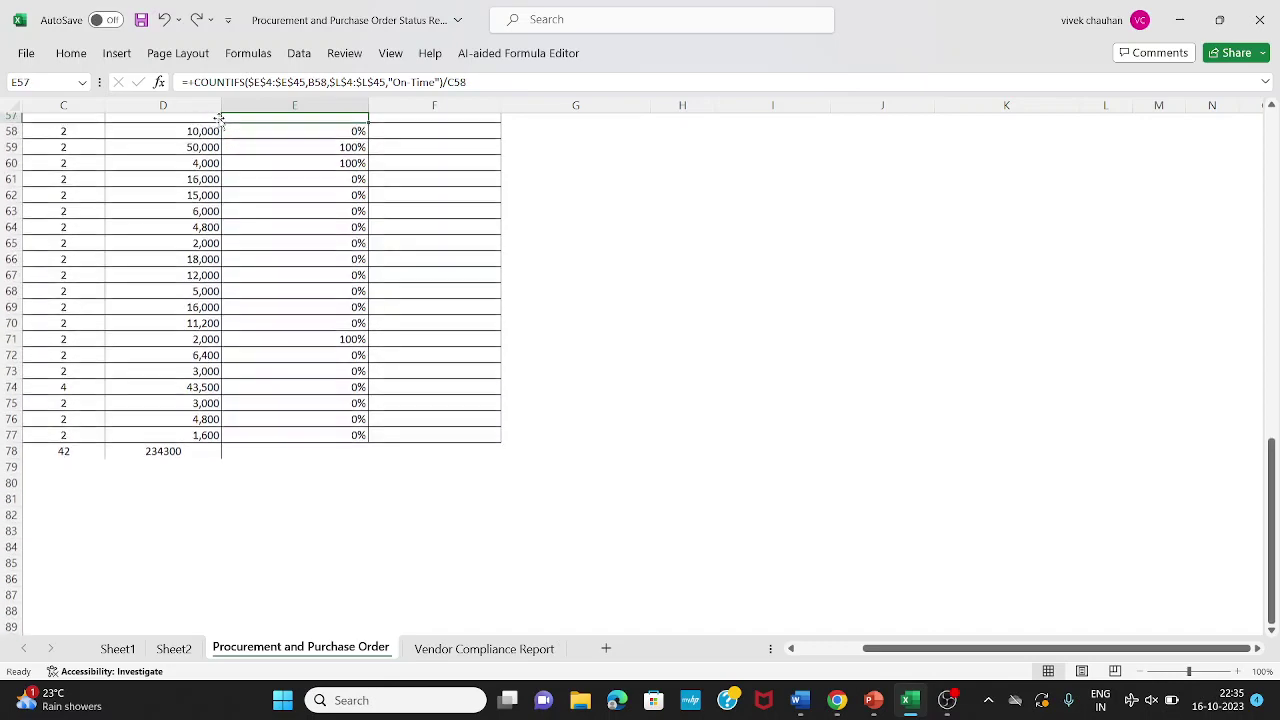
pyautogui.click(72, 54)
pyautogui.click(226, 112)
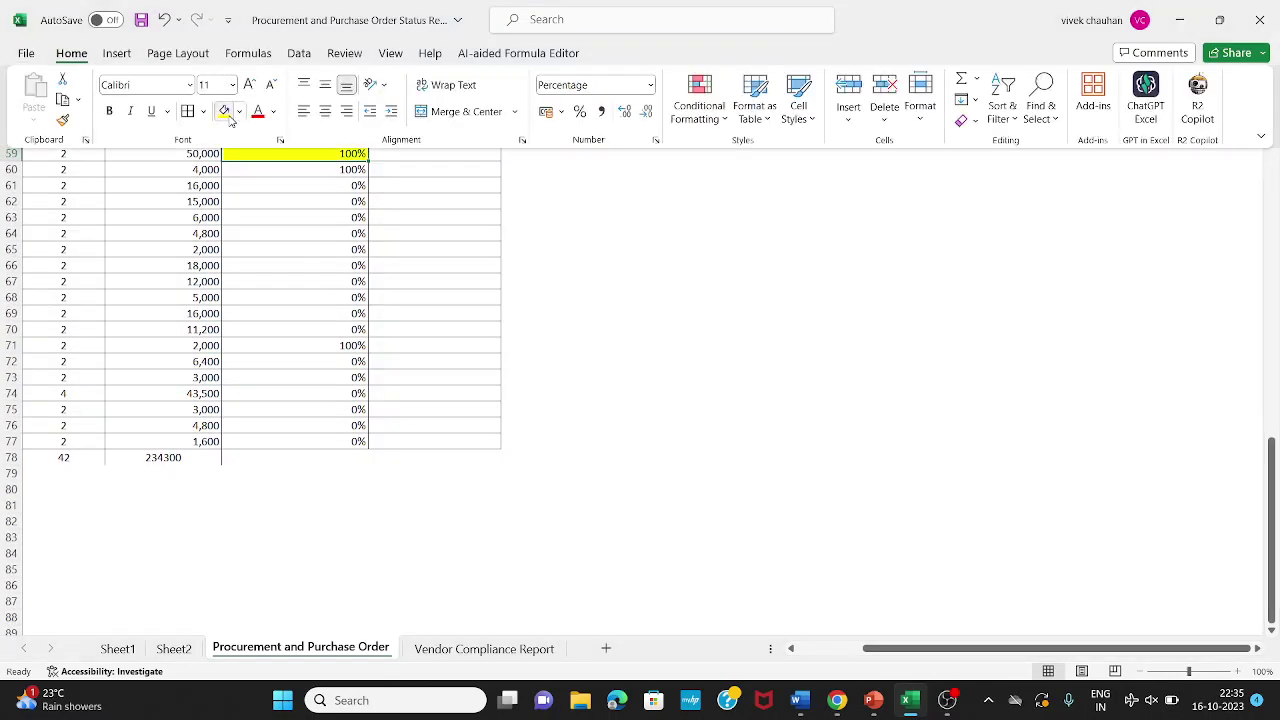
# Clear the On-Time flag in L5 again to demonstrate its effect on the highlighted rate.
pyautogui.press('pageup')
pyautogui.press('pageup')
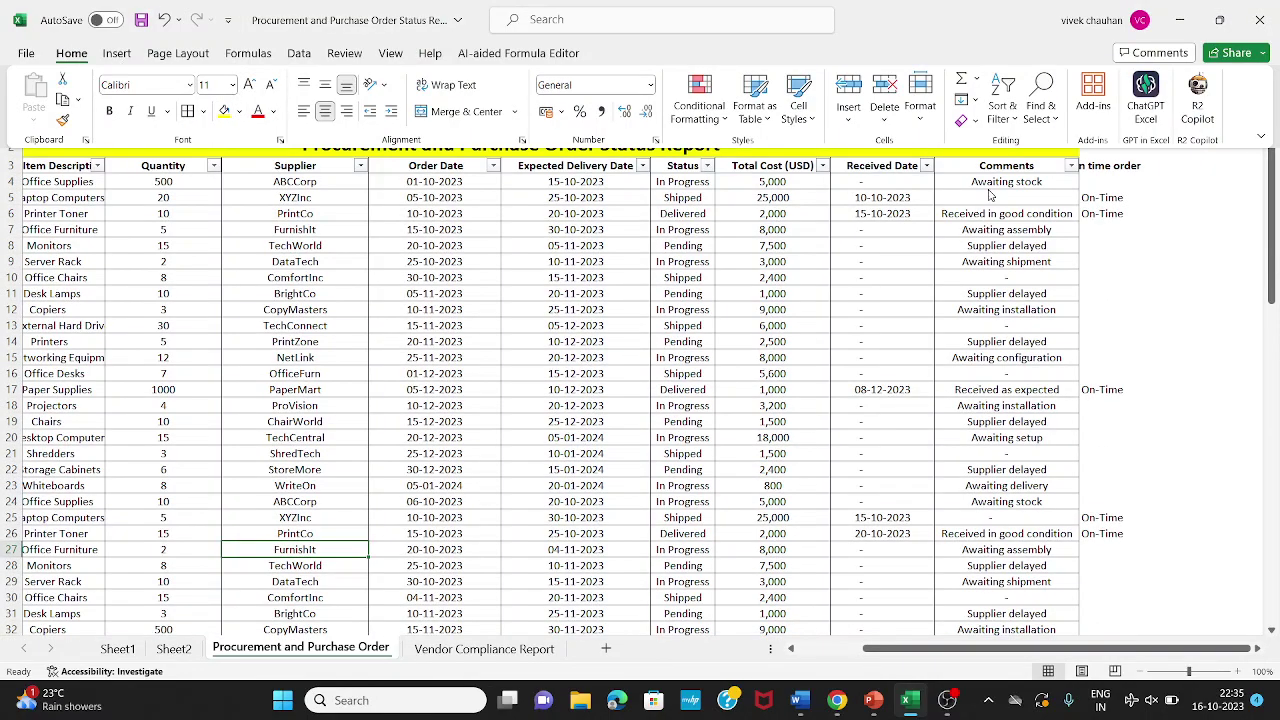
pyautogui.click(1094, 198)
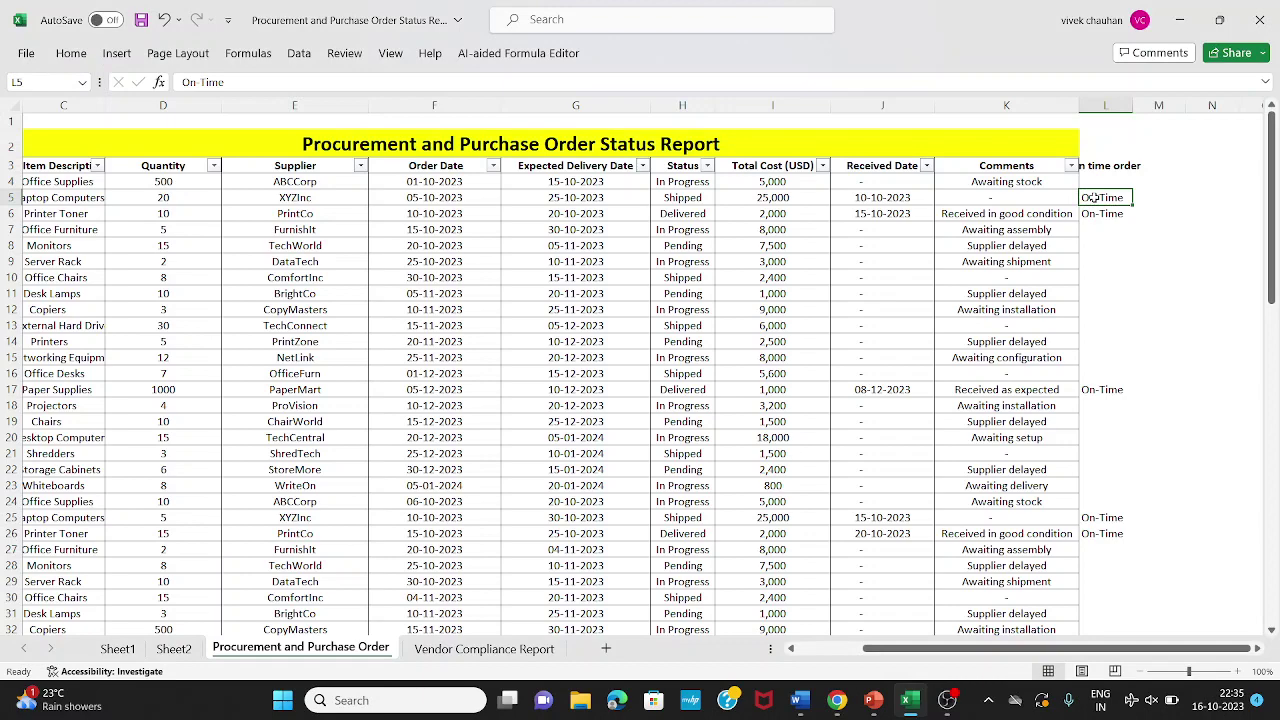
pyautogui.press('Delete')
# Compare XYZInc's highlighted On-Time Delivery Rate in E59 with the flag in L5 removed.
pyautogui.press('pagedown')
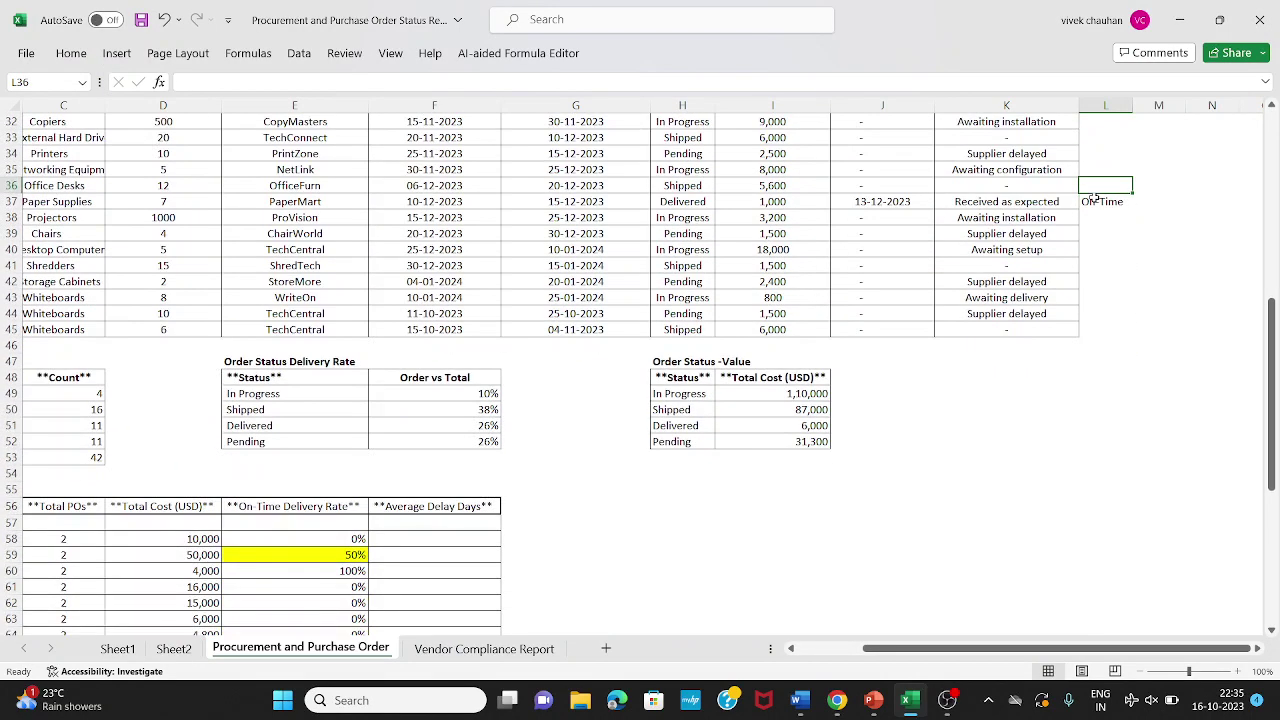
pyautogui.press('Left')
pyautogui.press('Down')
pyautogui.press('Down')
pyautogui.press('Down')
pyautogui.press('Down')
pyautogui.press('Down')
pyautogui.press('Down')
pyautogui.press('Down')
pyautogui.press('Down')
pyautogui.press('Down')
pyautogui.press('Down')
pyautogui.press('Down')
pyautogui.press('Down')
pyautogui.press('Down')
pyautogui.press('Down')
pyautogui.press('Down')
pyautogui.press('Down')
pyautogui.press('Down')
pyautogui.press('Left')
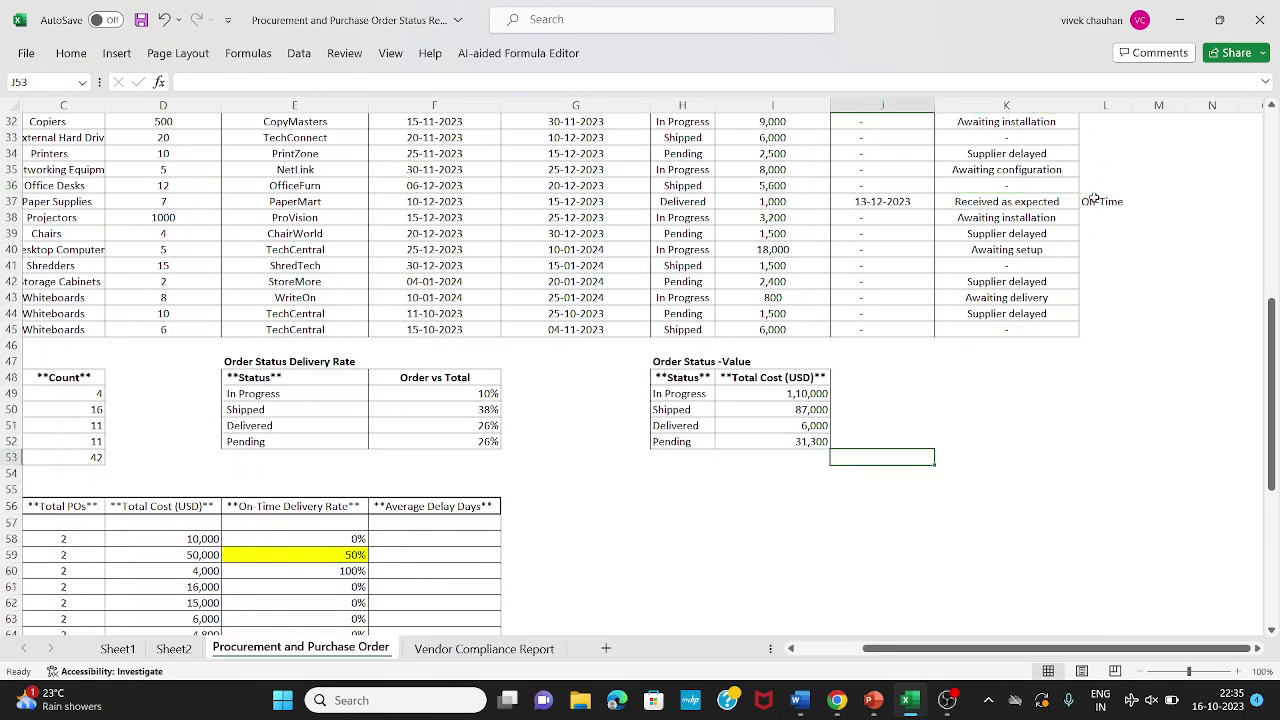
pyautogui.press('Left')
pyautogui.press('Left')
pyautogui.press('Left')
pyautogui.press('Left')
pyautogui.press('Down')
pyautogui.press('Down')
pyautogui.press('Down')
pyautogui.press('Down')
pyautogui.press('Down')
pyautogui.press('Down')
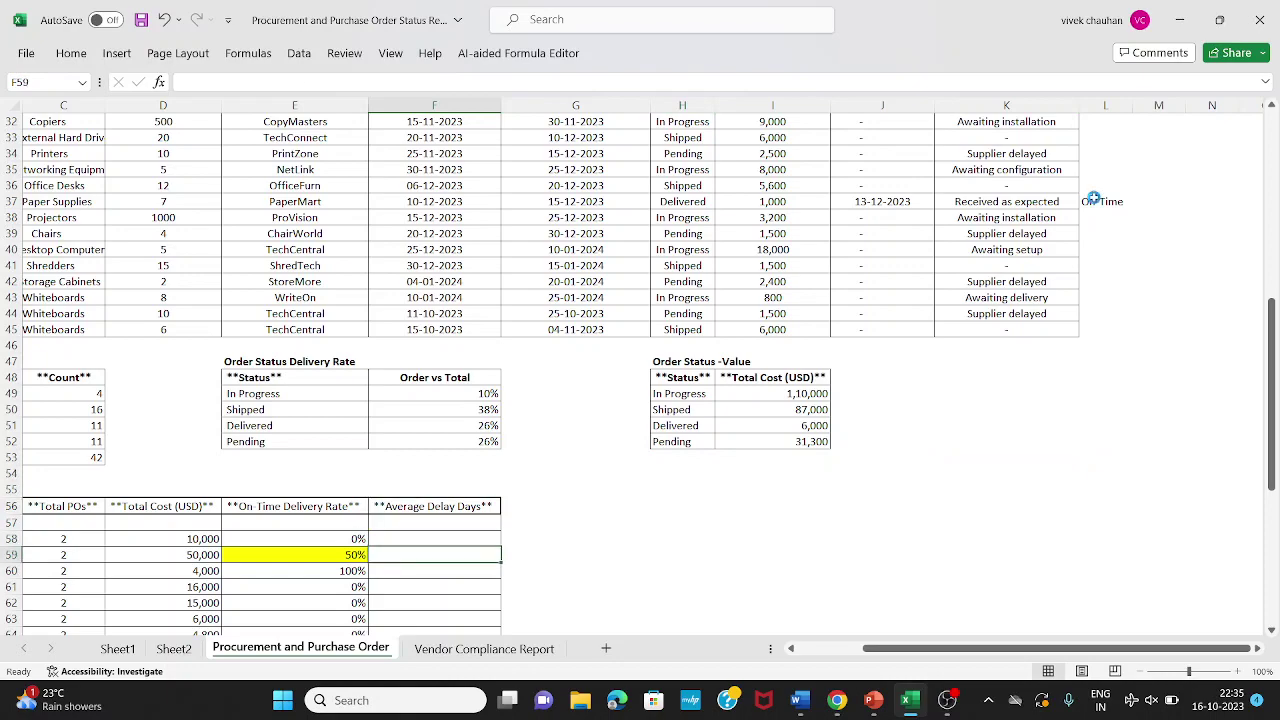
# Undo the clearing of the On-Time flag in L5 and return to the Data Matrix's On-Time Delivery Rate header.
pyautogui.hotkey('ctrl', 'z')
pyautogui.hotkey('ctrl', 'z')
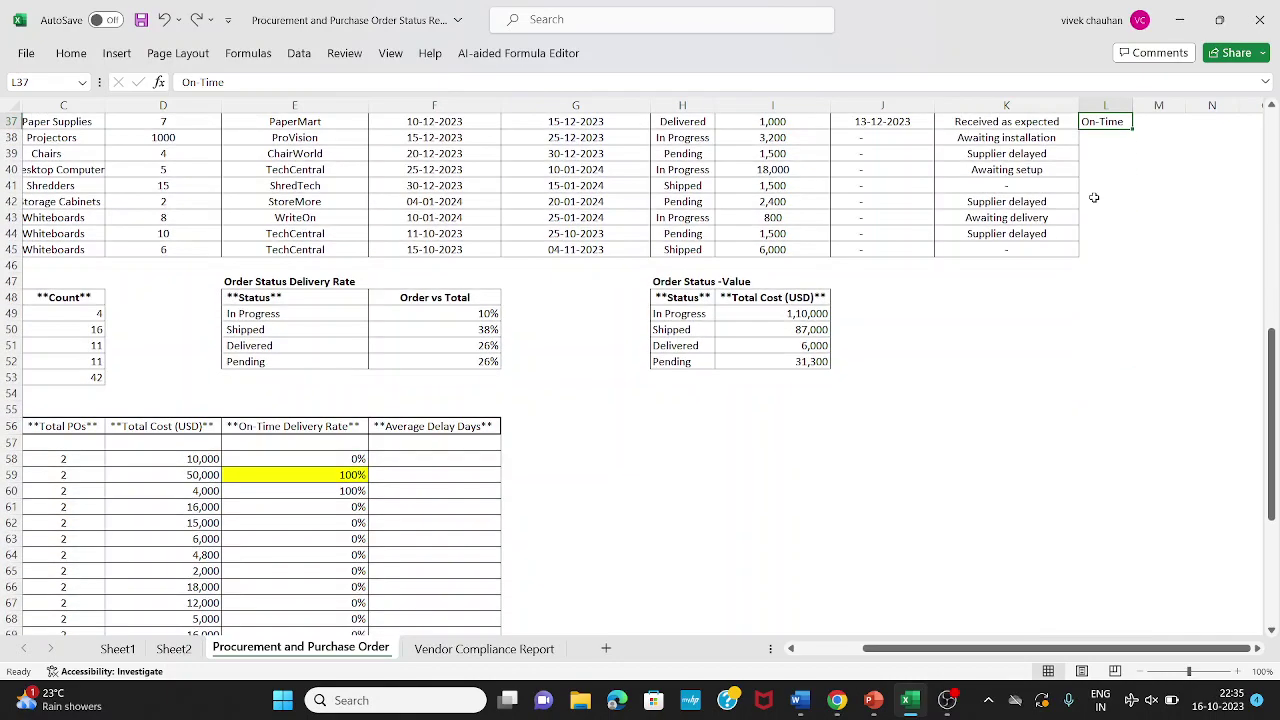
pyautogui.press('Left')
pyautogui.press('Left')
pyautogui.press('Left')
pyautogui.press('Left')
pyautogui.press('Left')
pyautogui.press('Left')
pyautogui.press('Left')
pyautogui.press('Down')
pyautogui.press('Down')
pyautogui.press('Down')
pyautogui.press('Down')
pyautogui.press('Down')
pyautogui.press('Down')
pyautogui.press('Down')
pyautogui.press('Down')
pyautogui.press('Down')
pyautogui.press('Down')
pyautogui.press('Down')
pyautogui.press('Down')
pyautogui.press('Down')
pyautogui.press('Down')
pyautogui.press('Down')
pyautogui.press('Down')
pyautogui.press('Down')
pyautogui.press('Down')
pyautogui.press('Down')
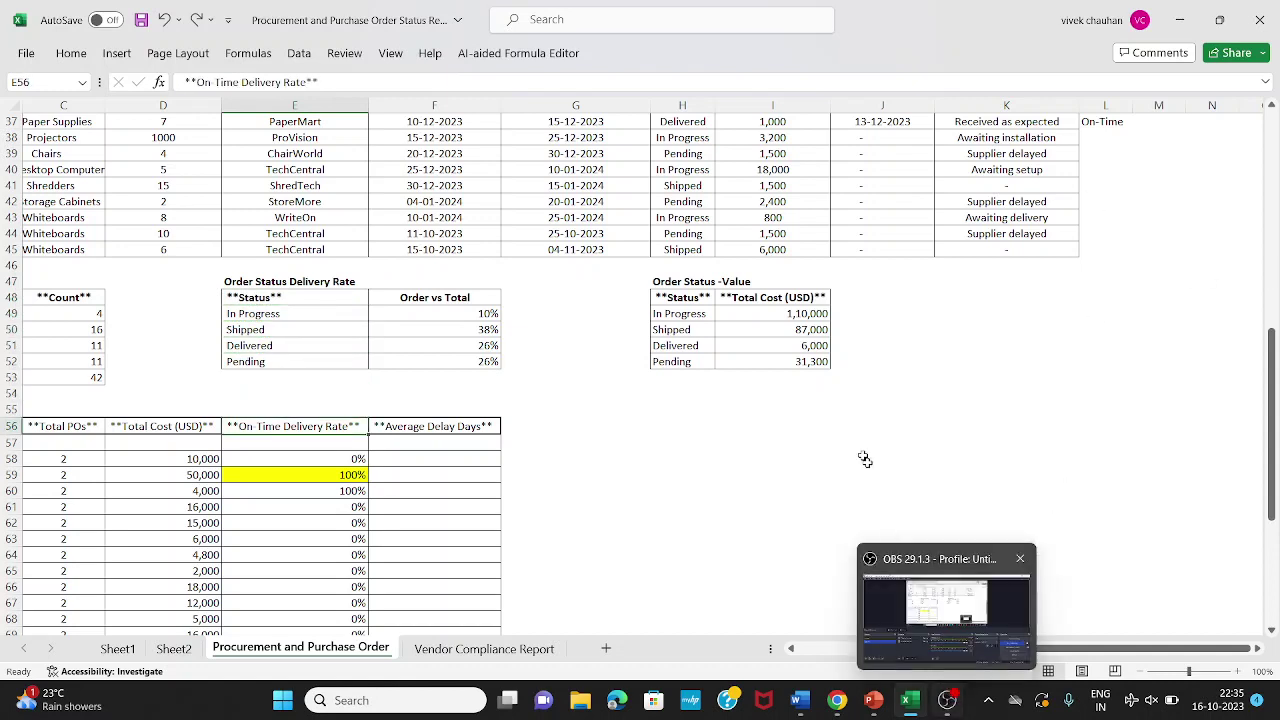
# Go to the Average Delay Days cell for ABCCorp, F58, in the Data Matrix.
pyautogui.click(823, 431)
pyautogui.press('Left')
pyautogui.press('Left')
pyautogui.press('Left')
pyautogui.press('Left')
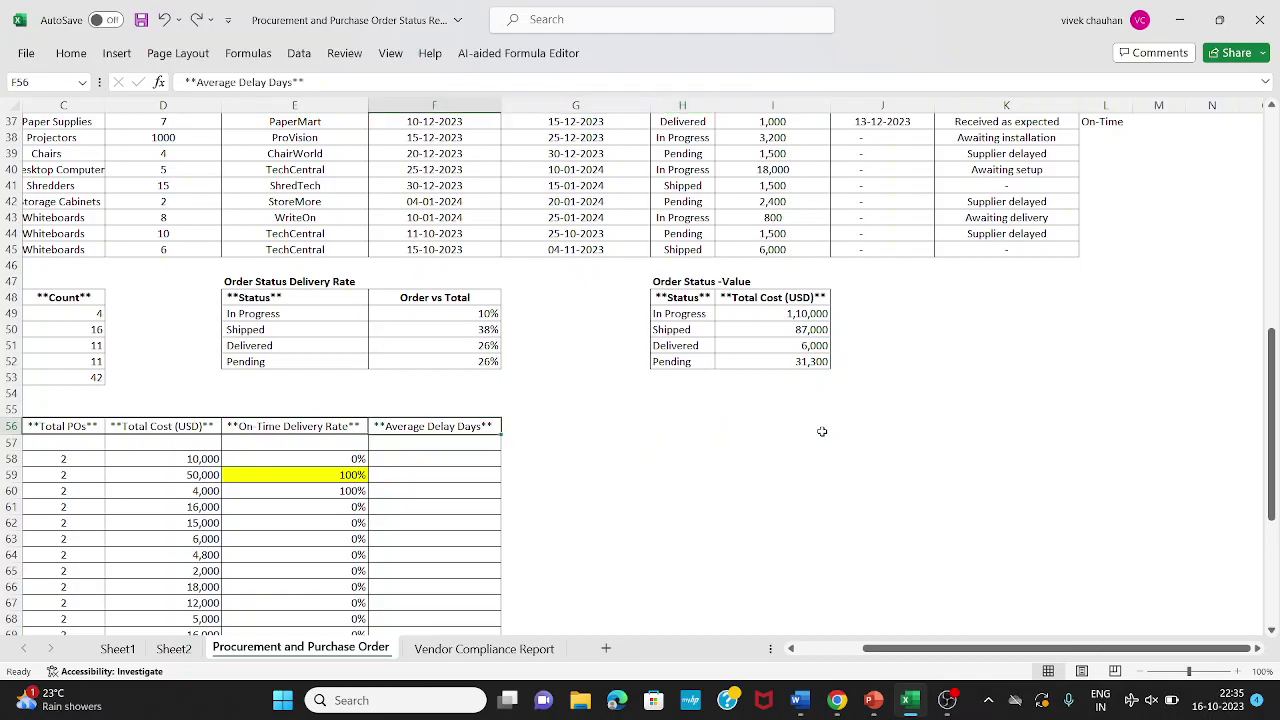
pyautogui.press('Right')
pyautogui.press('Down')
pyautogui.press('Down')
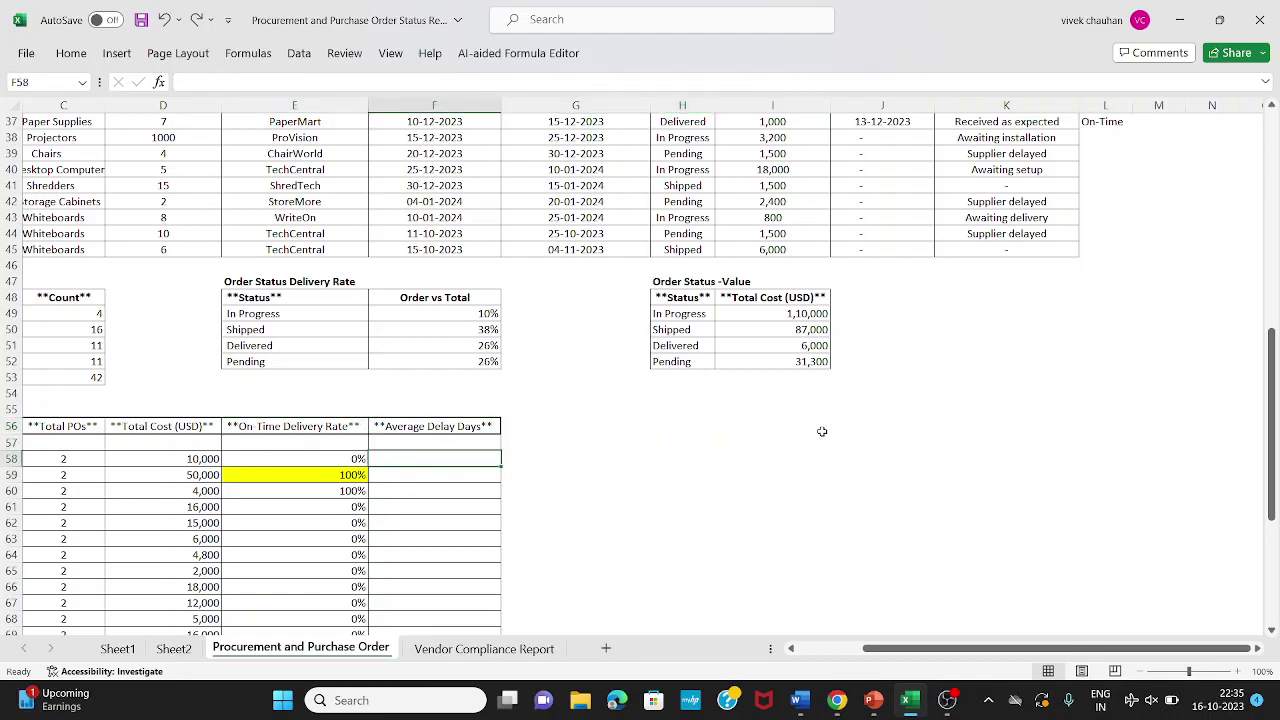
# Examine the Expected Delivery Date and Status columns of the purchase order list.
pyautogui.press('pageup')
pyautogui.press('Right')
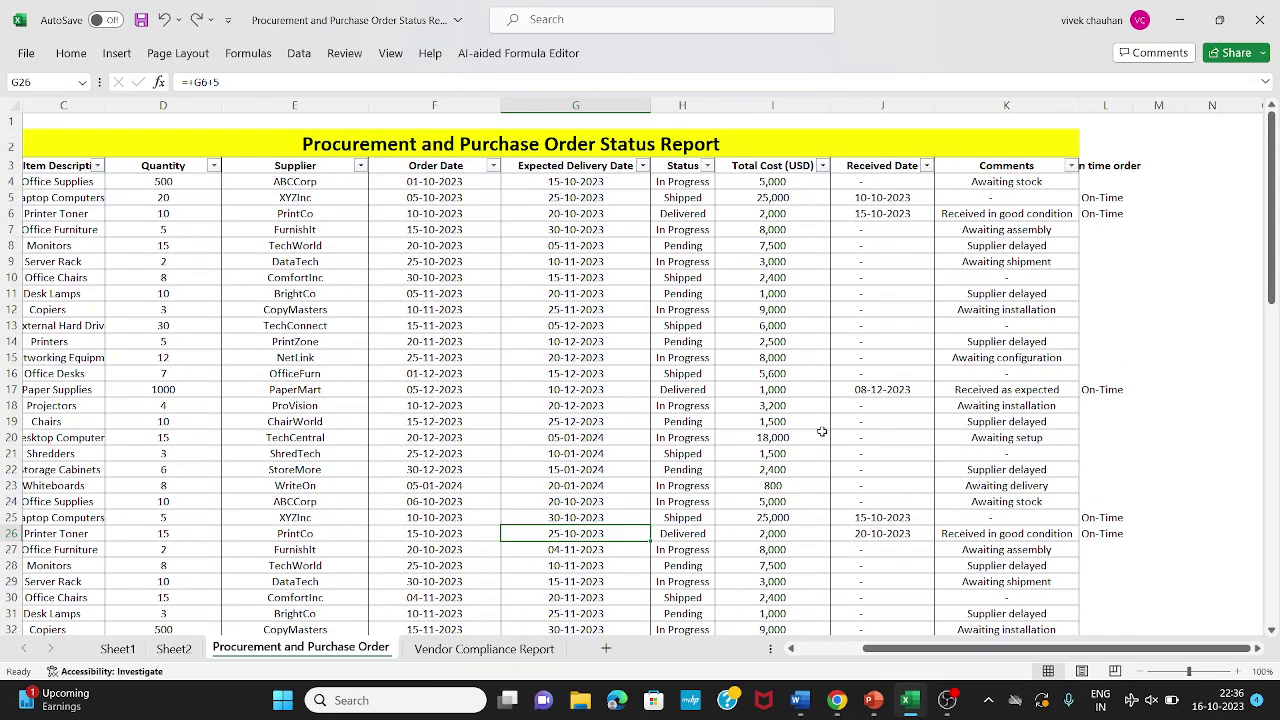
pyautogui.press('Right')
pyautogui.press('Up')
pyautogui.press('Up')
pyautogui.press('Up')
pyautogui.press('Up')
pyautogui.press('Up')
pyautogui.press('Up')
pyautogui.press('Up')
pyautogui.press('Up')
pyautogui.press('Up')
pyautogui.press('Up')
pyautogui.press('Up')
pyautogui.press('Up')
pyautogui.press('Up')
pyautogui.press('Up')
pyautogui.press('Up')
pyautogui.press('Up')
pyautogui.press('Up')
pyautogui.press('Up')
pyautogui.press('Up')
pyautogui.press('Up')
pyautogui.press('Up')
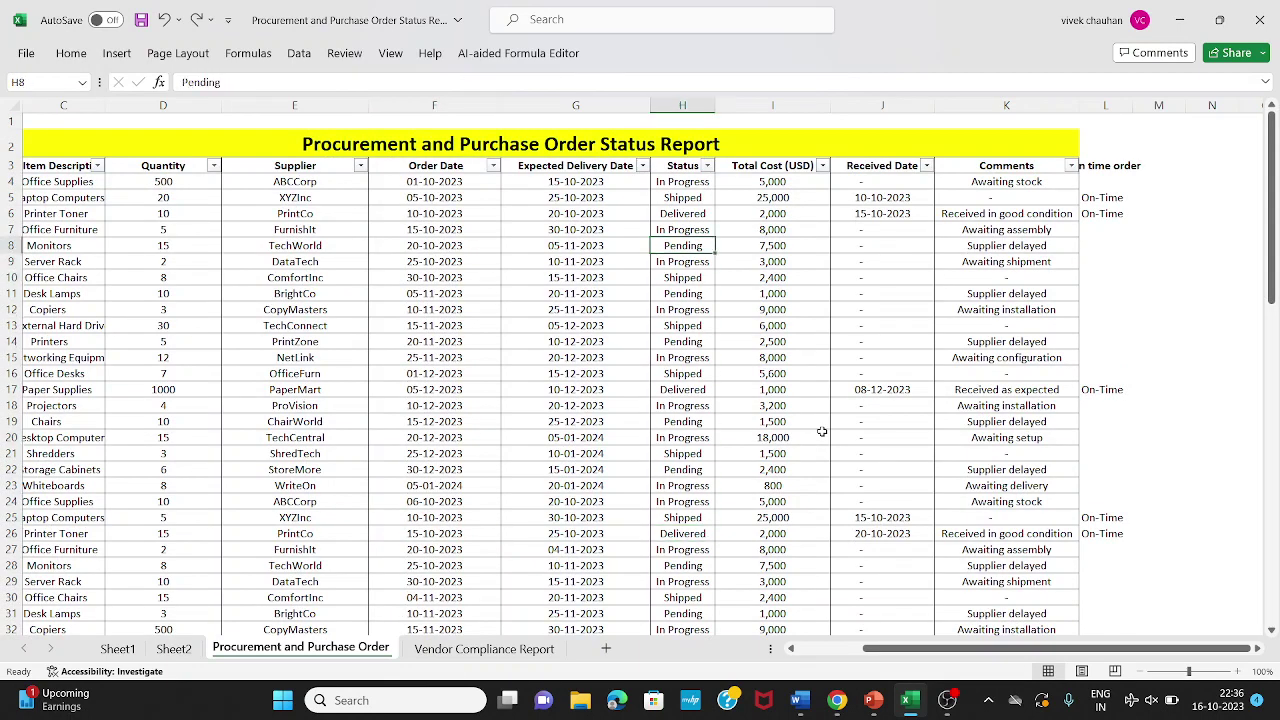
pyautogui.press('Left')
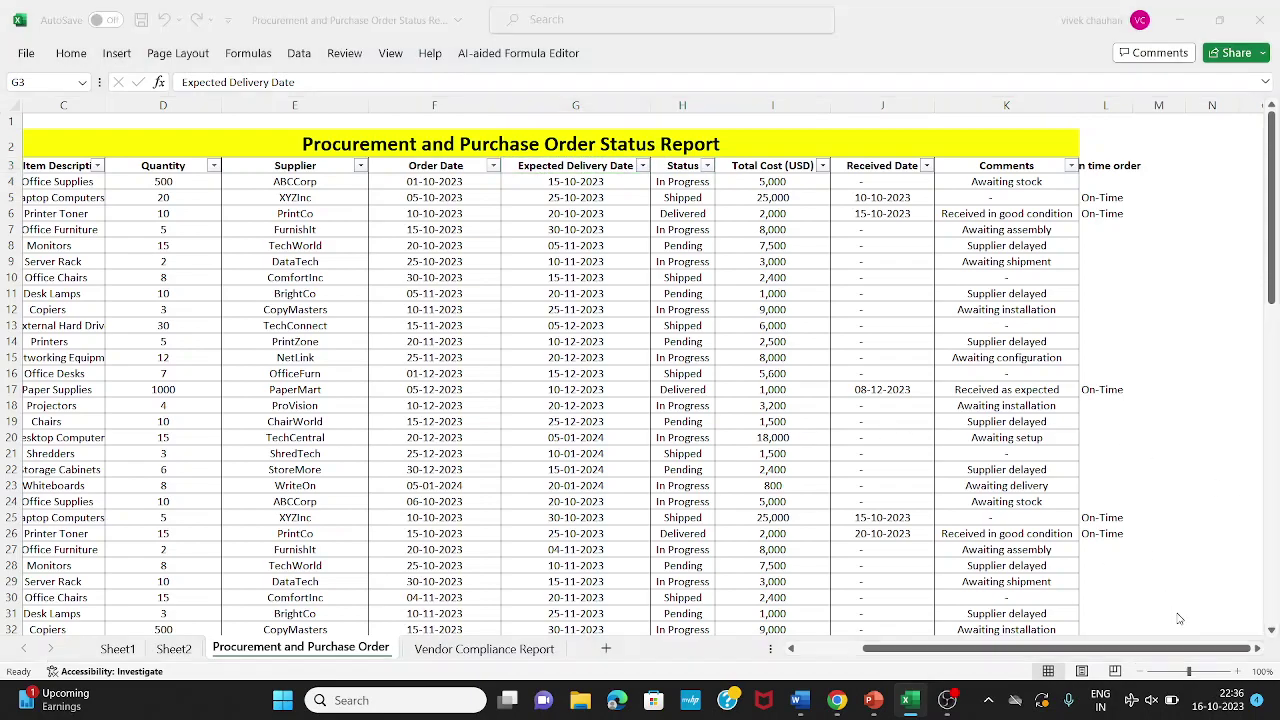
pyautogui.hotkey('alt', 'Tab')
pyautogui.click(1260, 527)
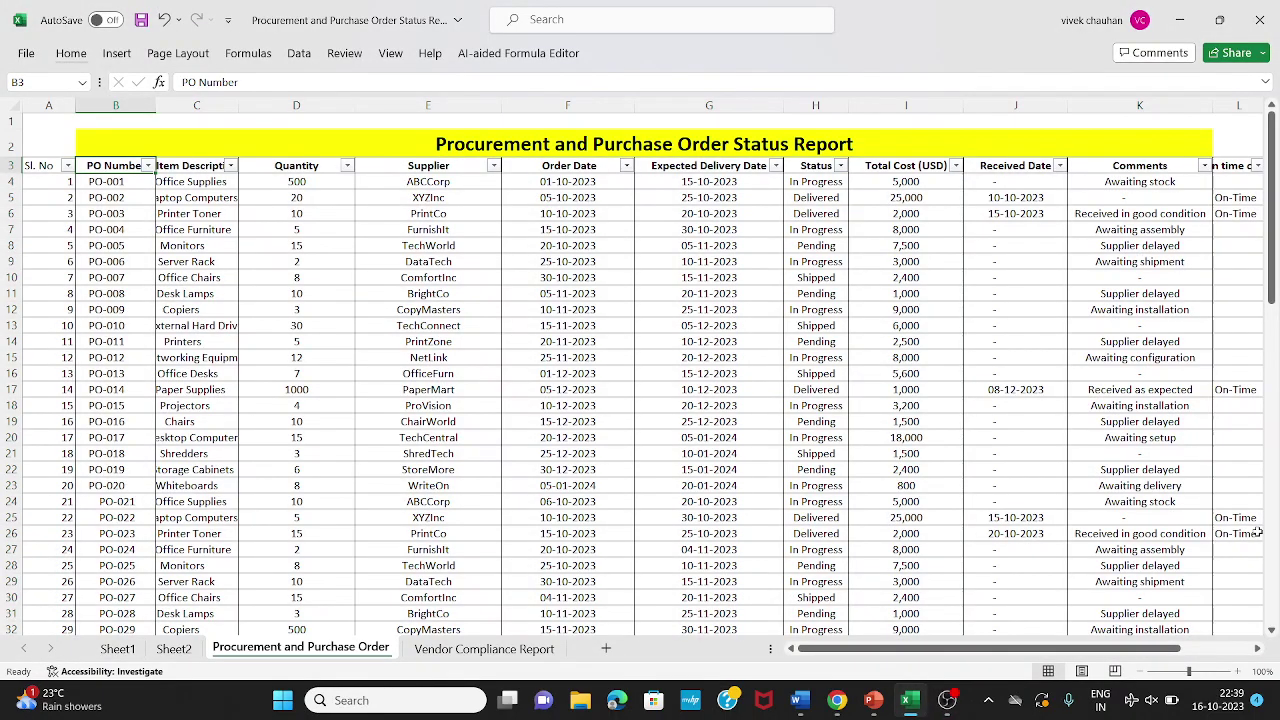
# Review the order list's column headers from Quantity to Delay, focusing on Status and Received Date.
pyautogui.press('Right')
pyautogui.press('Right')
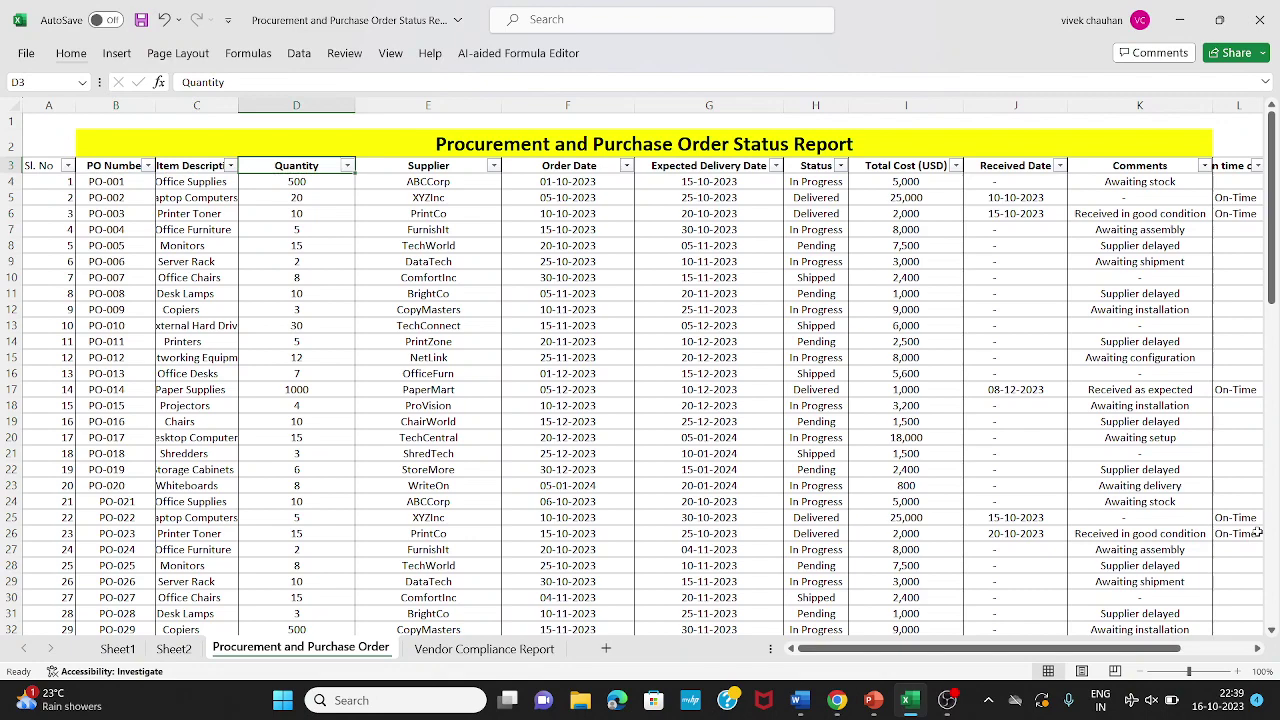
pyautogui.hotkey('ctrl', 'Right')
pyautogui.press('Left')
pyautogui.press('Left')
pyautogui.press('Left')
pyautogui.press('Left')
pyautogui.press('Left')
pyautogui.press('Left')
pyautogui.press('Right')
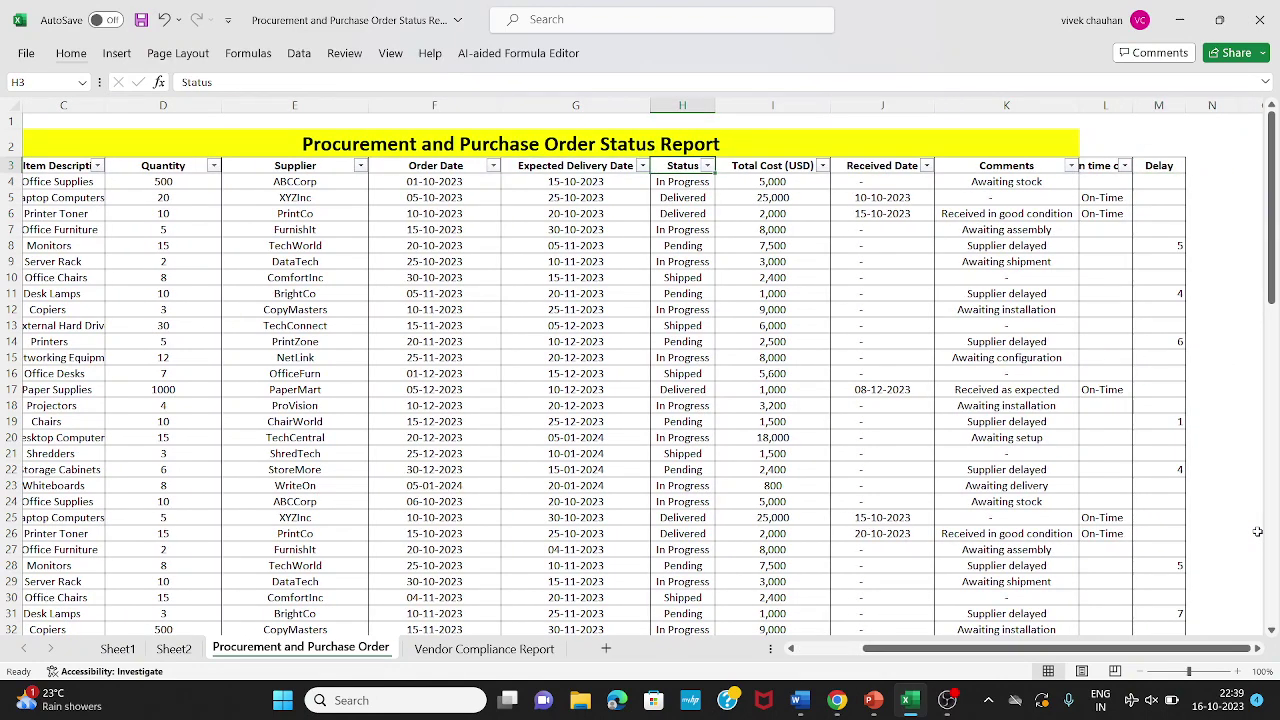
pyautogui.press('Right')
pyautogui.press('Left')
pyautogui.hotkey('alt', 'Down')
pyautogui.press('Escape')
pyautogui.press('Right')
pyautogui.press('Right')
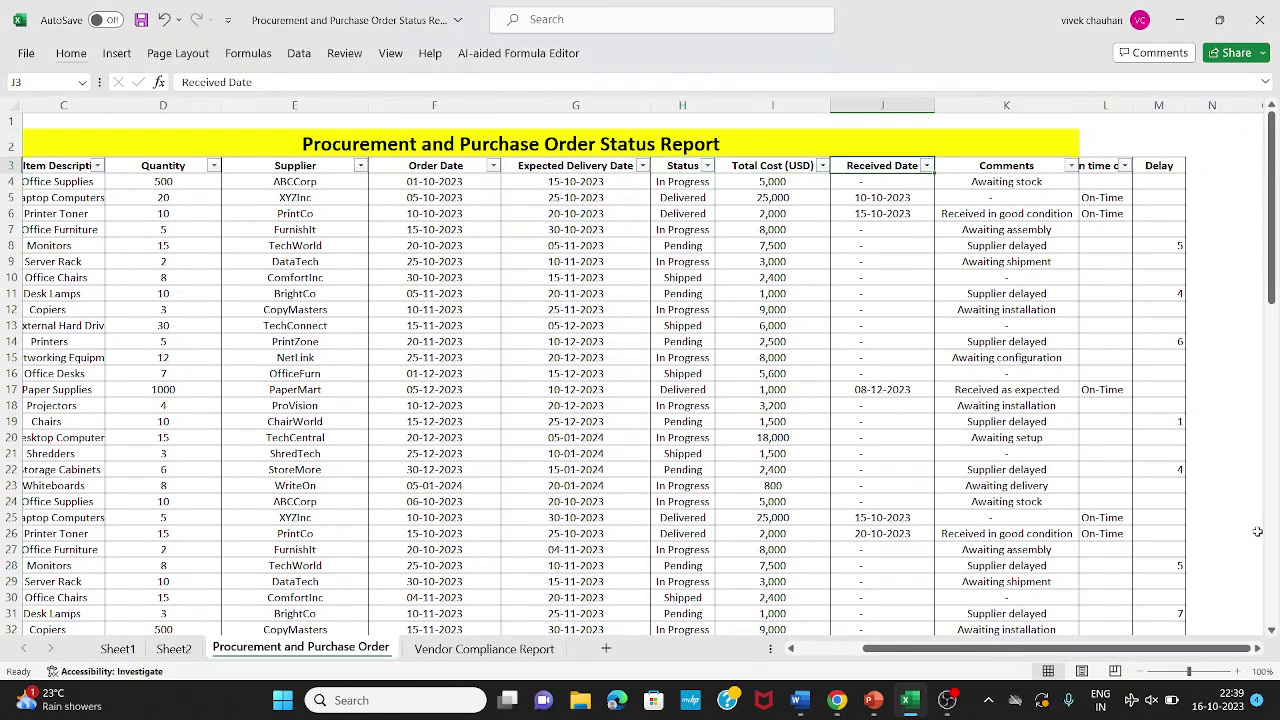
# Filter the order list's Comments column to show only Supplier delayed.
pyautogui.press('Right')
pyautogui.press('Right')
pyautogui.press('Left')
pyautogui.hotkey('alt', 'Down')
pyautogui.press('Down')
pyautogui.press('Down')
pyautogui.press('Down')
pyautogui.press('Down')
pyautogui.press('Down')
pyautogui.press('Down')
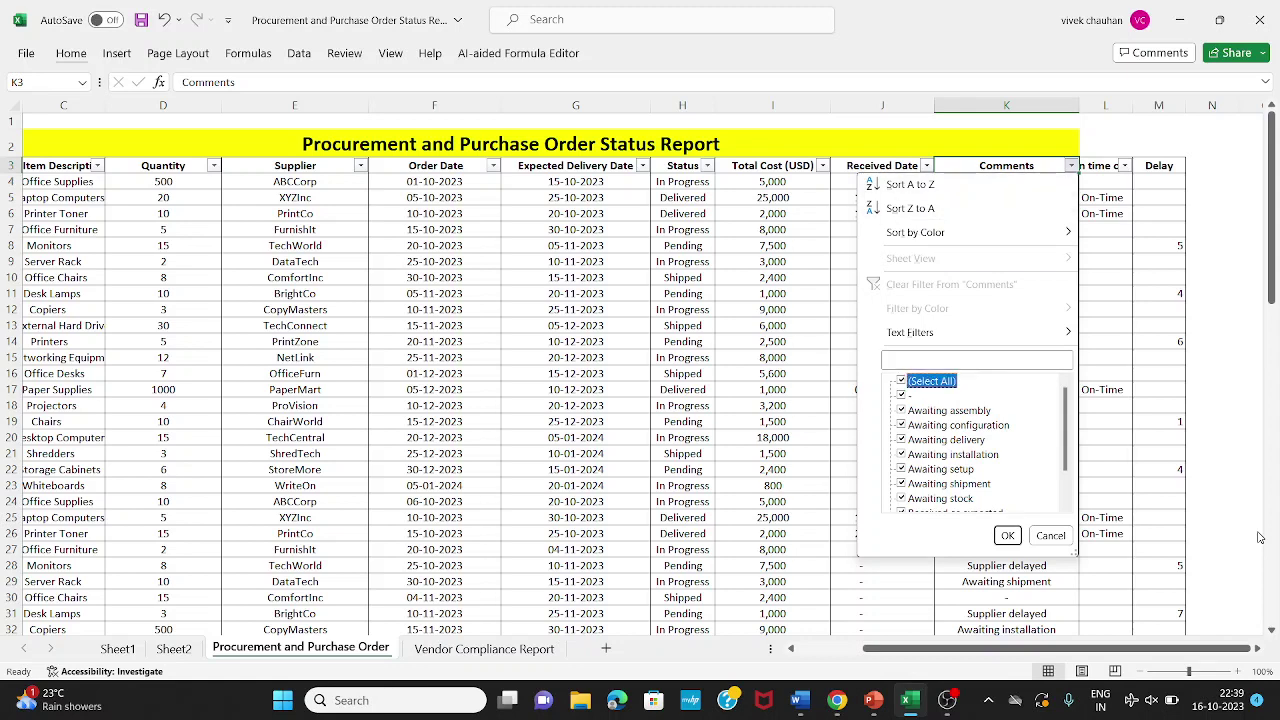
pyautogui.press('space')
pyautogui.press('Down')
pyautogui.press('Down')
pyautogui.press('Down')
pyautogui.press('Down')
pyautogui.press('Down')
pyautogui.press('Down')
pyautogui.press('Down')
pyautogui.press('Down')
pyautogui.press('Down')
pyautogui.press('Down')
pyautogui.press('Down')
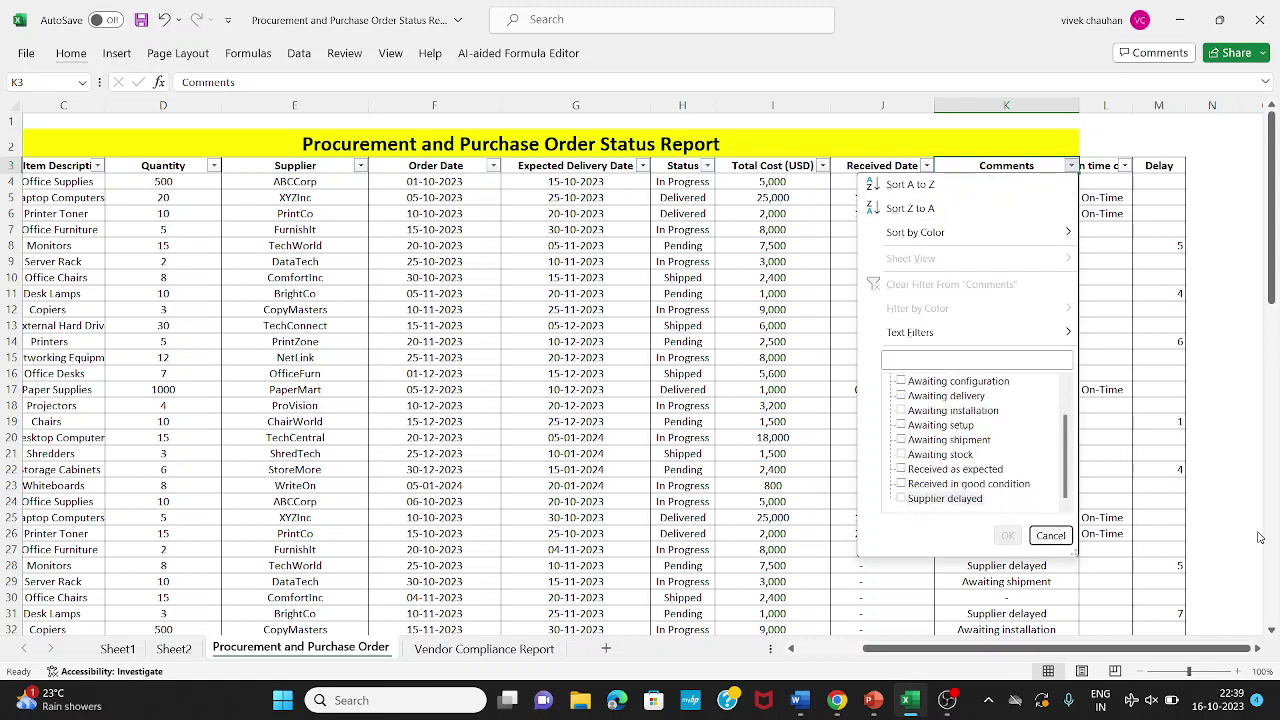
pyautogui.press('space')
pyautogui.press('Return')
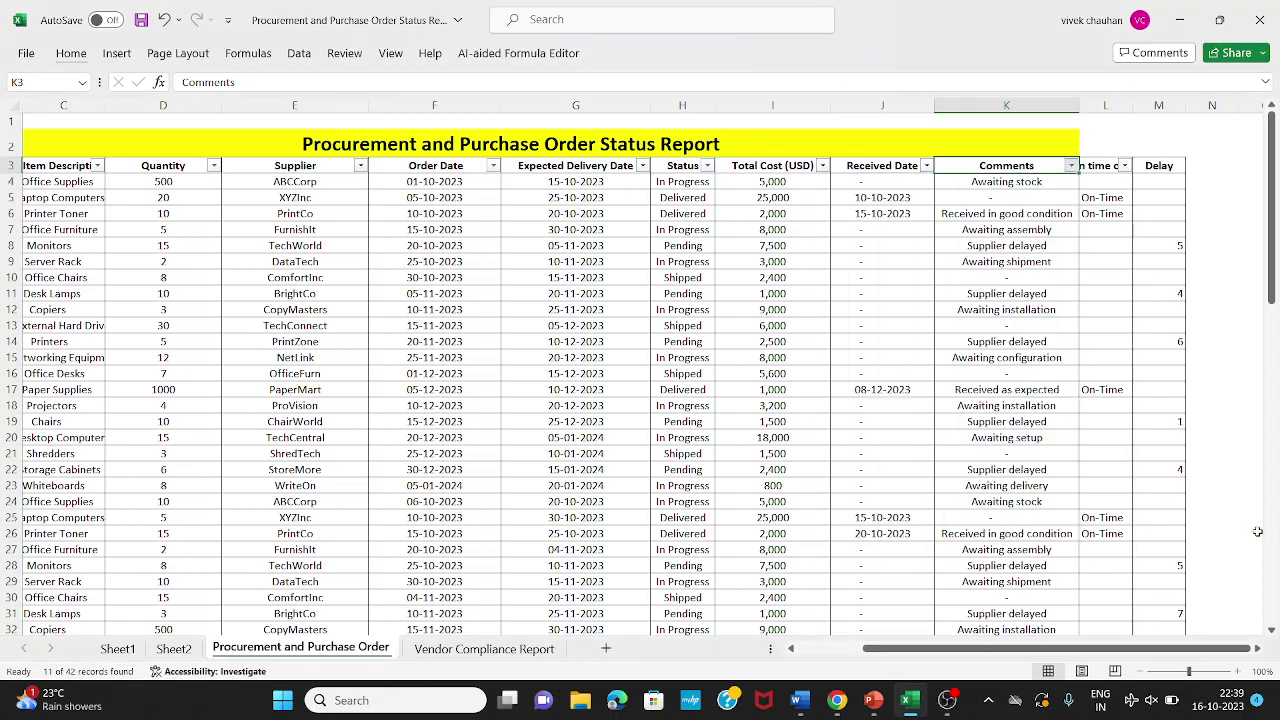
# Examine the expected delivery dates and the Delay values of the supplier-delayed orders.
pyautogui.press('Down')
pyautogui.press('Left')
pyautogui.press('Left')
pyautogui.press('Left')
pyautogui.press('Left')
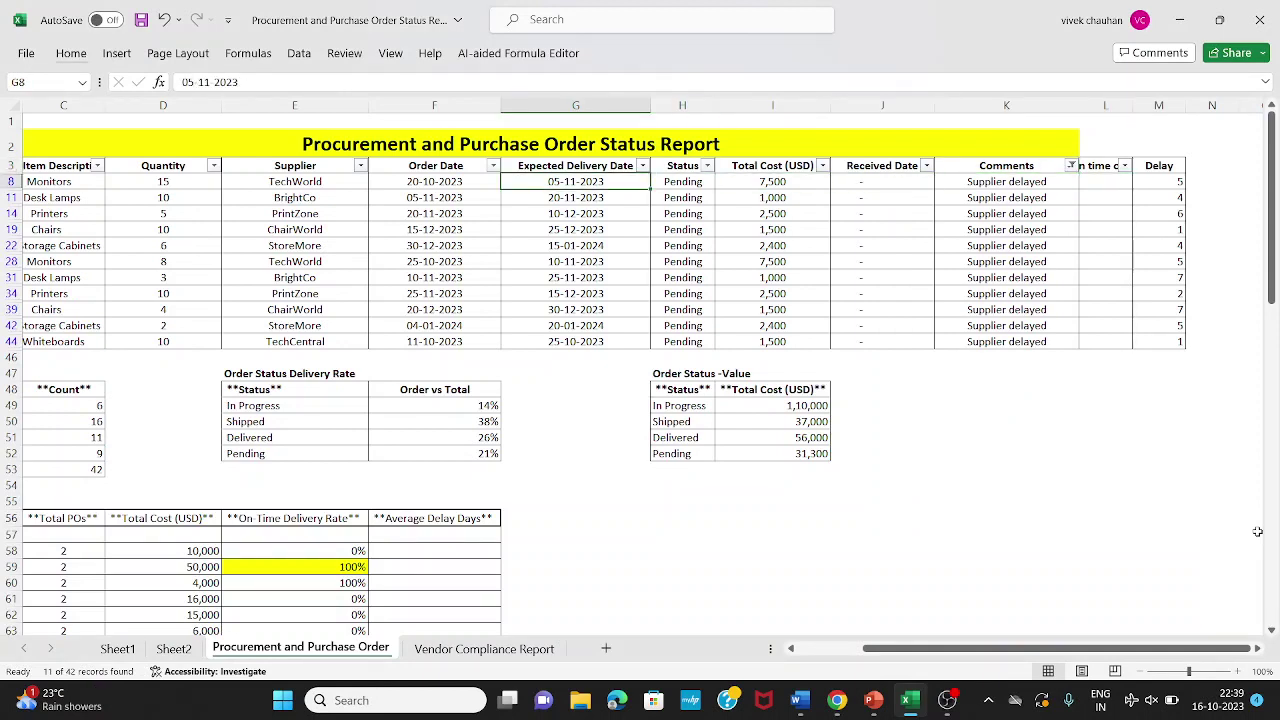
pyautogui.press('Up')
pyautogui.hotkey('ctrl', 'Right')
pyautogui.press('Down')
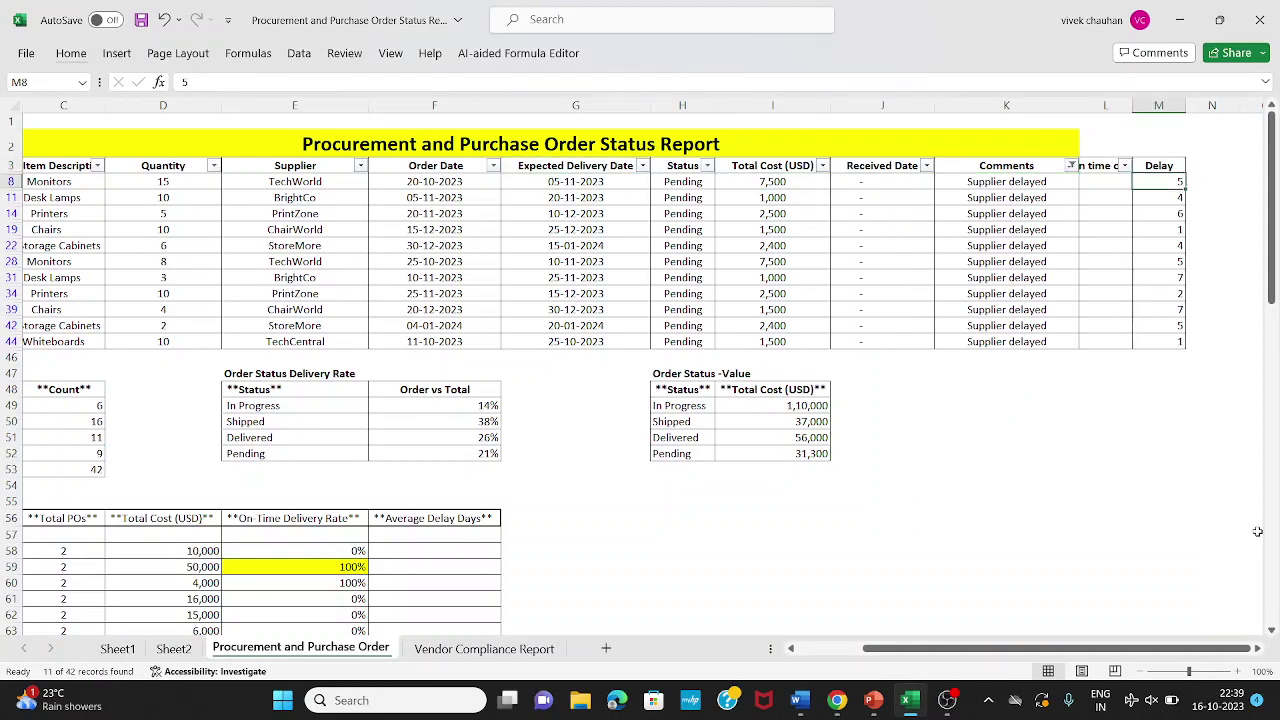
pyautogui.press('Down')
pyautogui.press('Down')
pyautogui.press('Down')
pyautogui.press('Down')
pyautogui.press('Down')
pyautogui.press('Down')
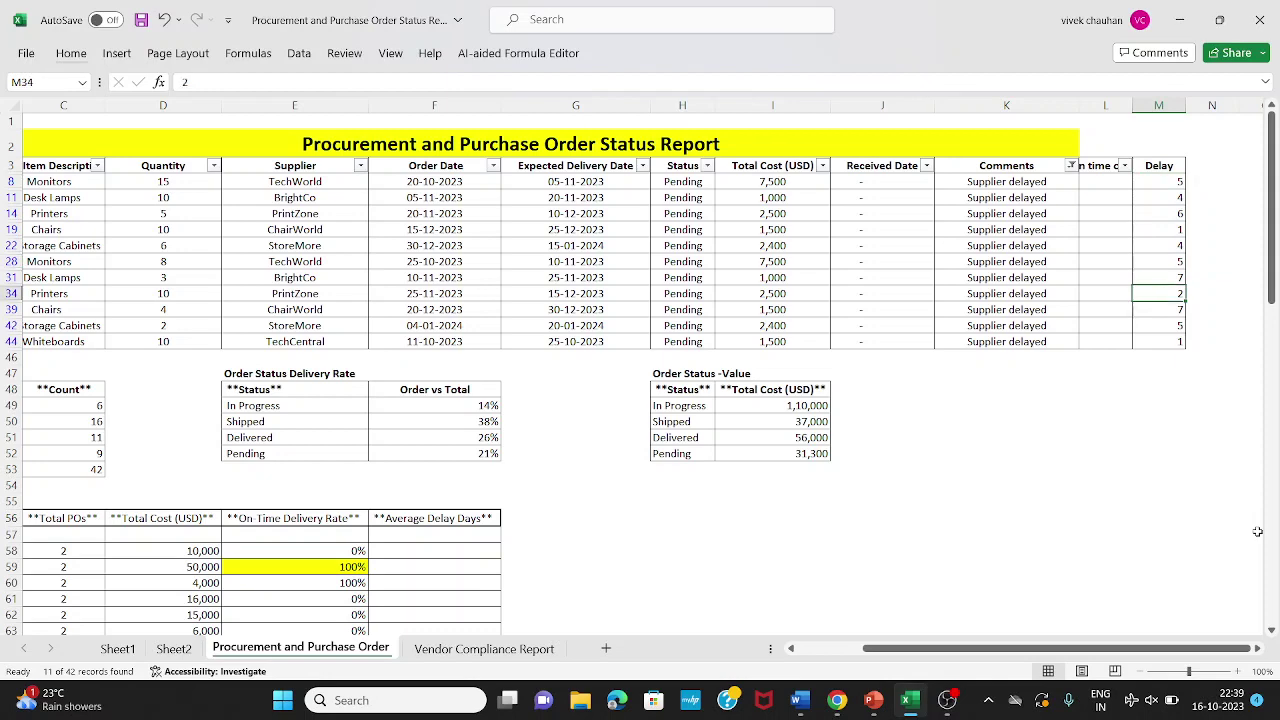
pyautogui.hotkey('ctrl', 'Up')
pyautogui.press('Down')
pyautogui.press('Down')
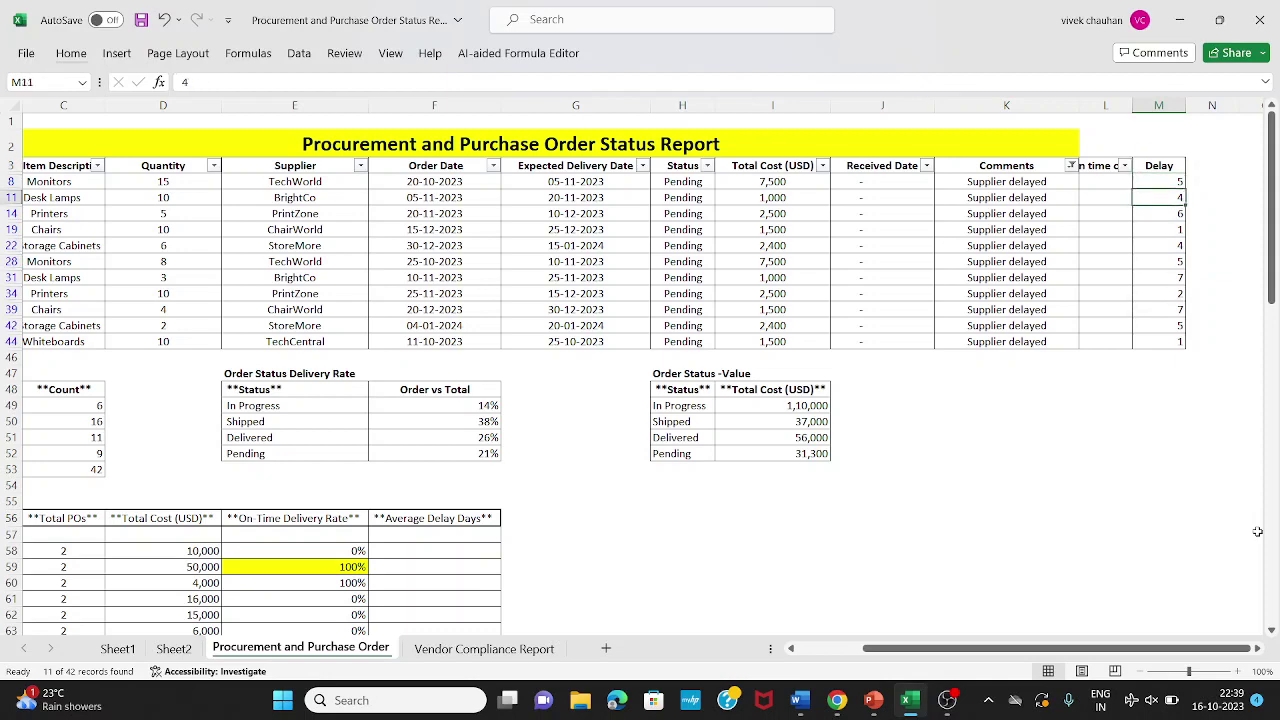
pyautogui.press('Down')
pyautogui.press('Down')
pyautogui.press('Down')
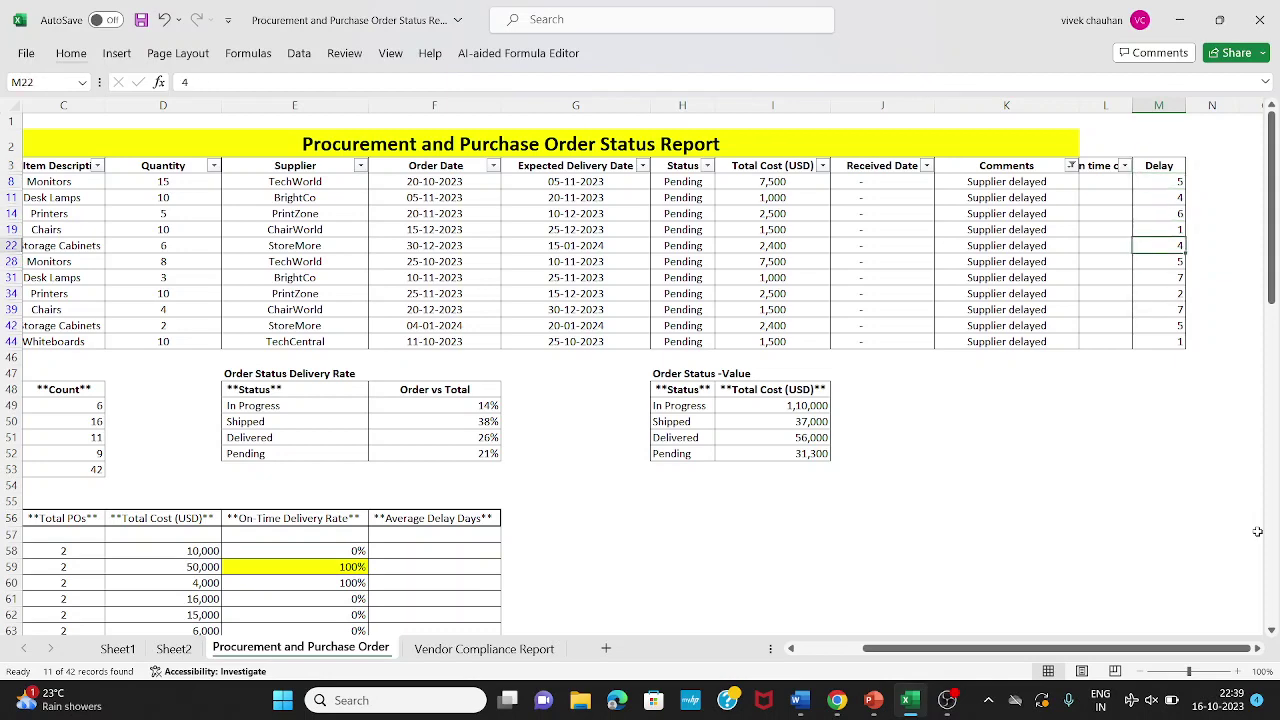
# Clear the Comments filter from the order list and go to the Data Matrix's Average Delay Days header.
pyautogui.hotkey('alt', 'a')
pyautogui.press('c')
pyautogui.press('Left')
pyautogui.press('pagedown')
pyautogui.press('pagedown')
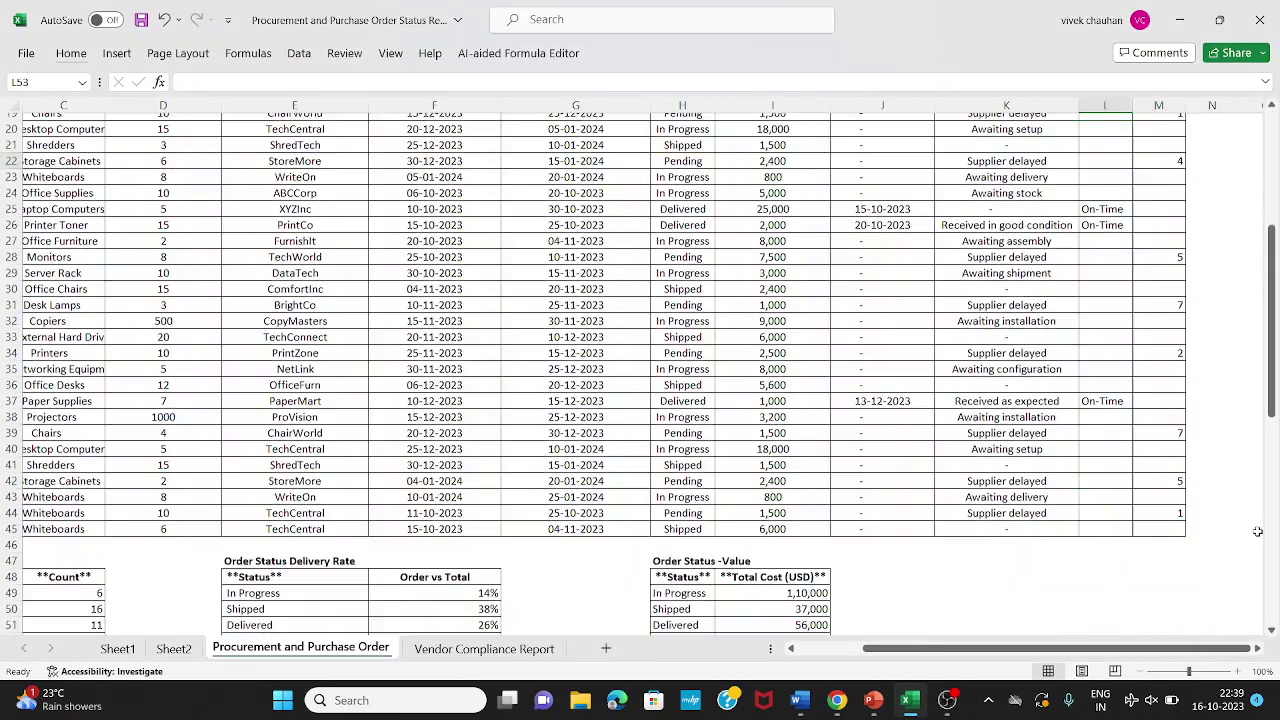
pyautogui.press('Left')
pyautogui.press('Left')
pyautogui.press('Left')
pyautogui.press('Left')
pyautogui.press('Left')
pyautogui.press('Left')
pyautogui.press('Left')
pyautogui.press('Right')
pyautogui.hotkey('ctrl', 'Up')
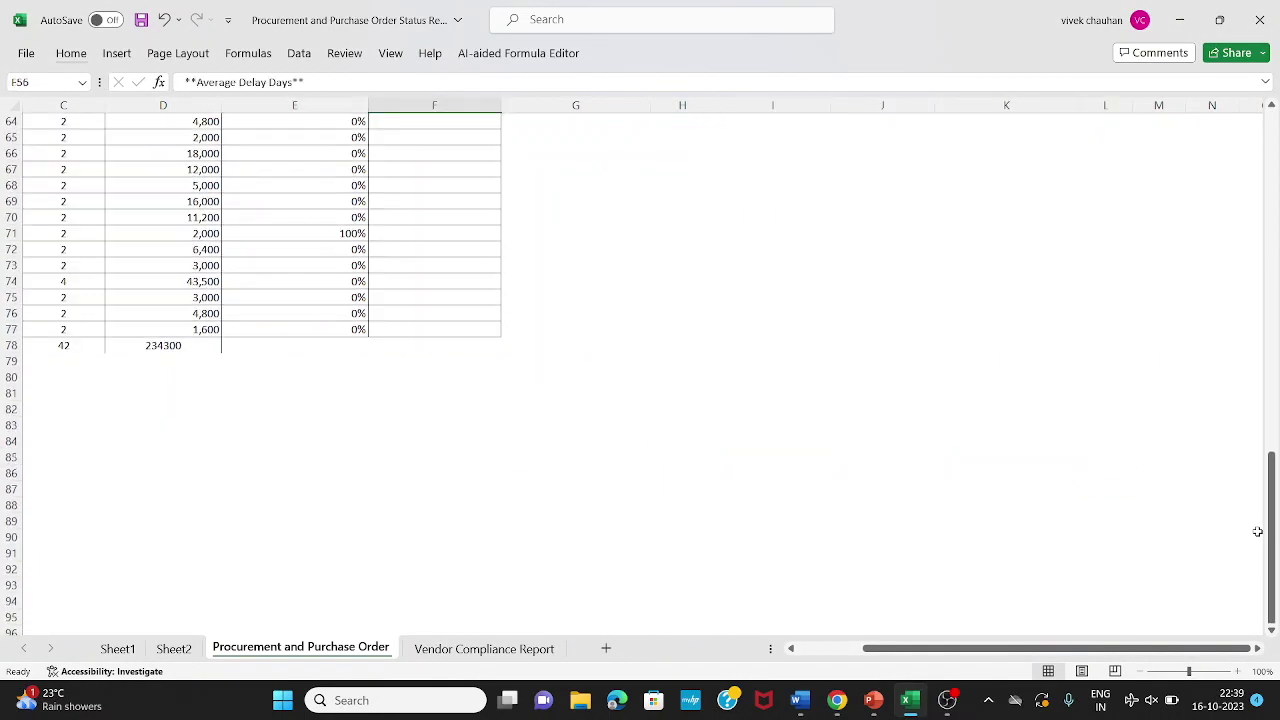
pyautogui.hotkey('ctrl', 'Up')
# Review ABCCorp's row in the Data Matrix and return to its Average Delay Days cell, F58.
pyautogui.press('Down')
pyautogui.press('Down')
pyautogui.press('Down')
pyautogui.press('Down')
pyautogui.press('Down')
pyautogui.press('Down')
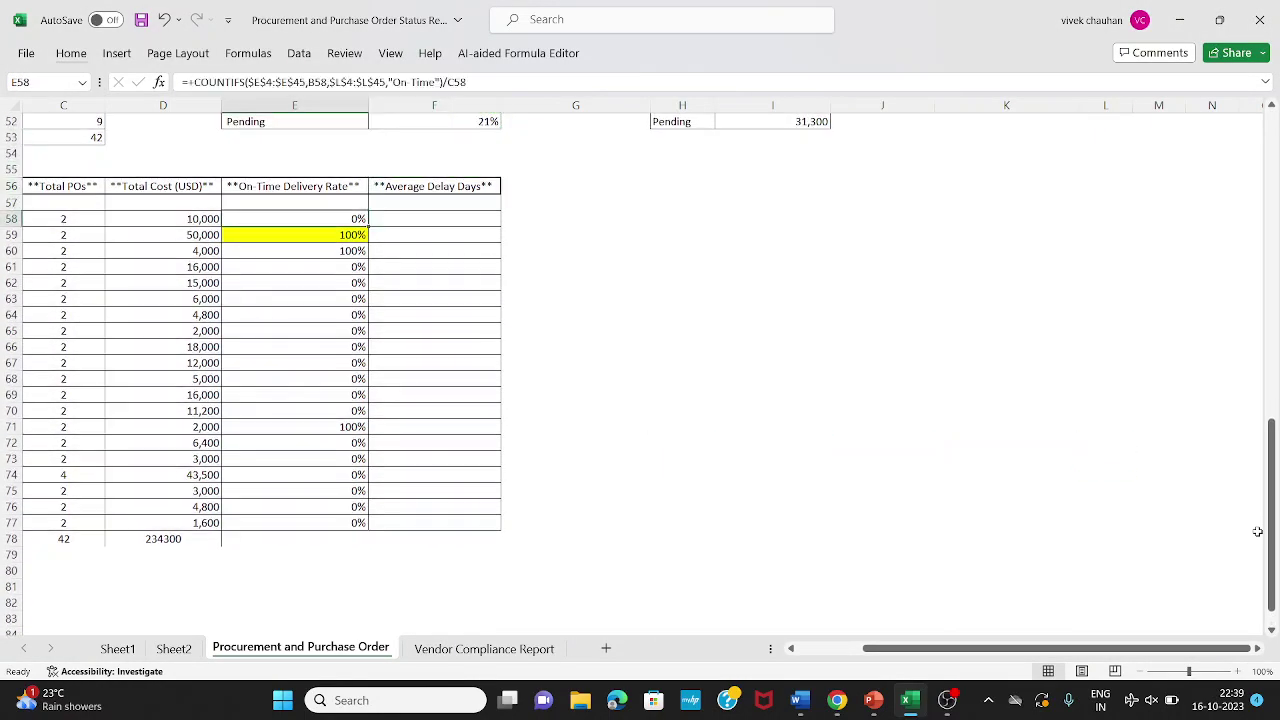
pyautogui.press('Left')
pyautogui.press('Left')
pyautogui.press('Left')
pyautogui.press('Left')
pyautogui.press('Right')
pyautogui.press('Right')
pyautogui.press('Right')
pyautogui.press('Right')
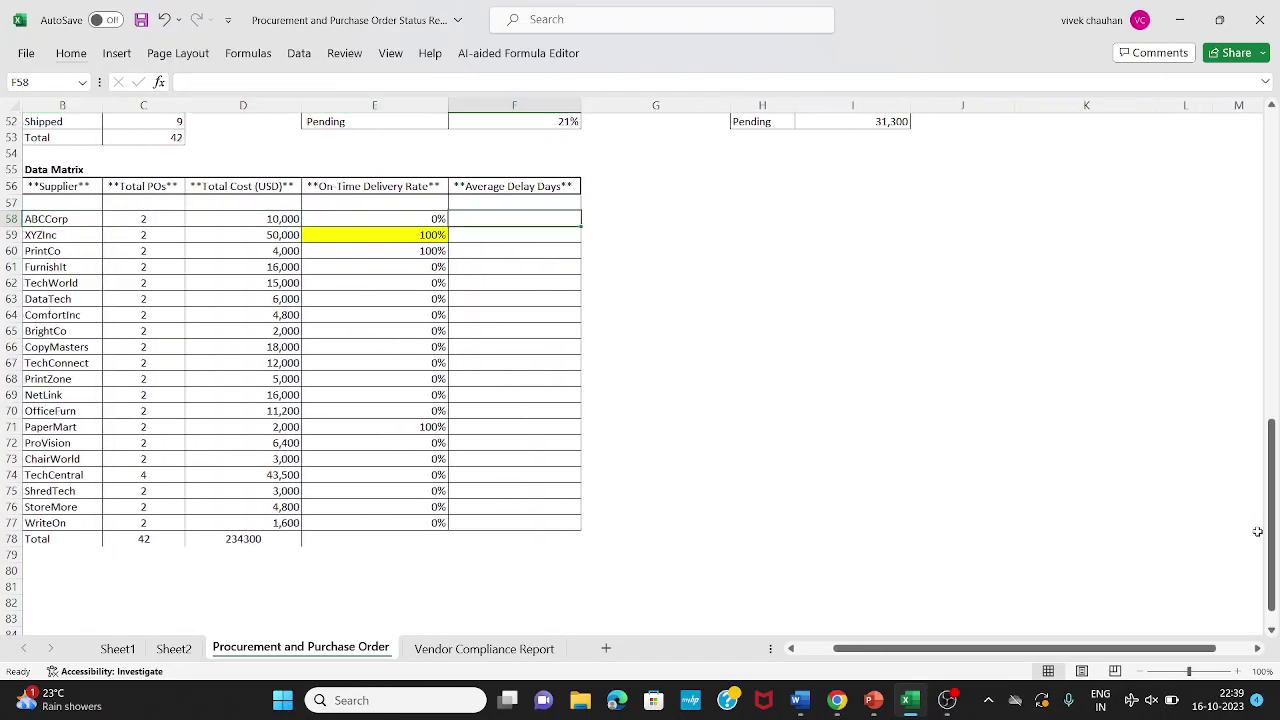
# Examine the Delay column in the order list as the source for the average delay calculation.
pyautogui.press('pageup')
pyautogui.scroll(6, 1257, 531)
pyautogui.press('Right')
pyautogui.press('Right')
pyautogui.press('Right')
pyautogui.press('Right')
pyautogui.press('Right')
pyautogui.press('Right')
pyautogui.press('Right')
pyautogui.press('Right')
pyautogui.press('Right')
pyautogui.press('Right')
pyautogui.press('Right')
pyautogui.press('Right')
pyautogui.press('Right')
pyautogui.press('Right')
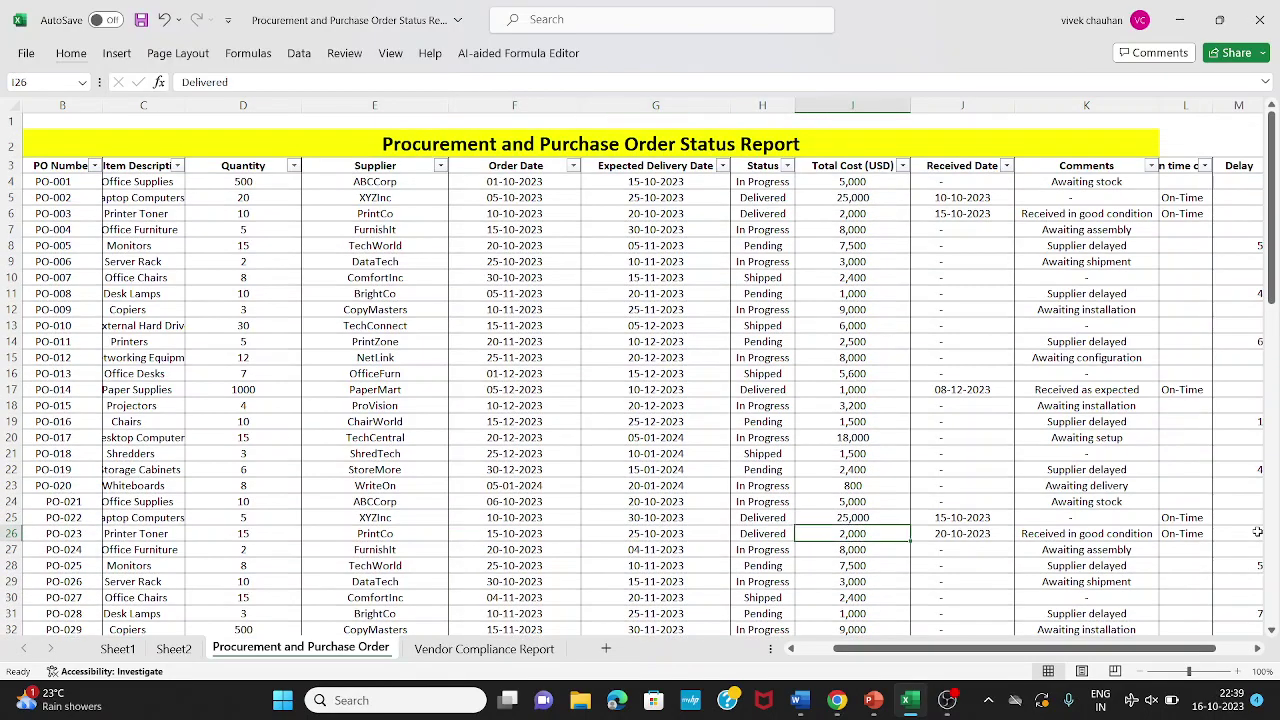
pyautogui.press('Left')
pyautogui.press('Left')
pyautogui.press('Left')
pyautogui.press('Left')
pyautogui.press('Left')
pyautogui.press('Left')
pyautogui.press('Left')
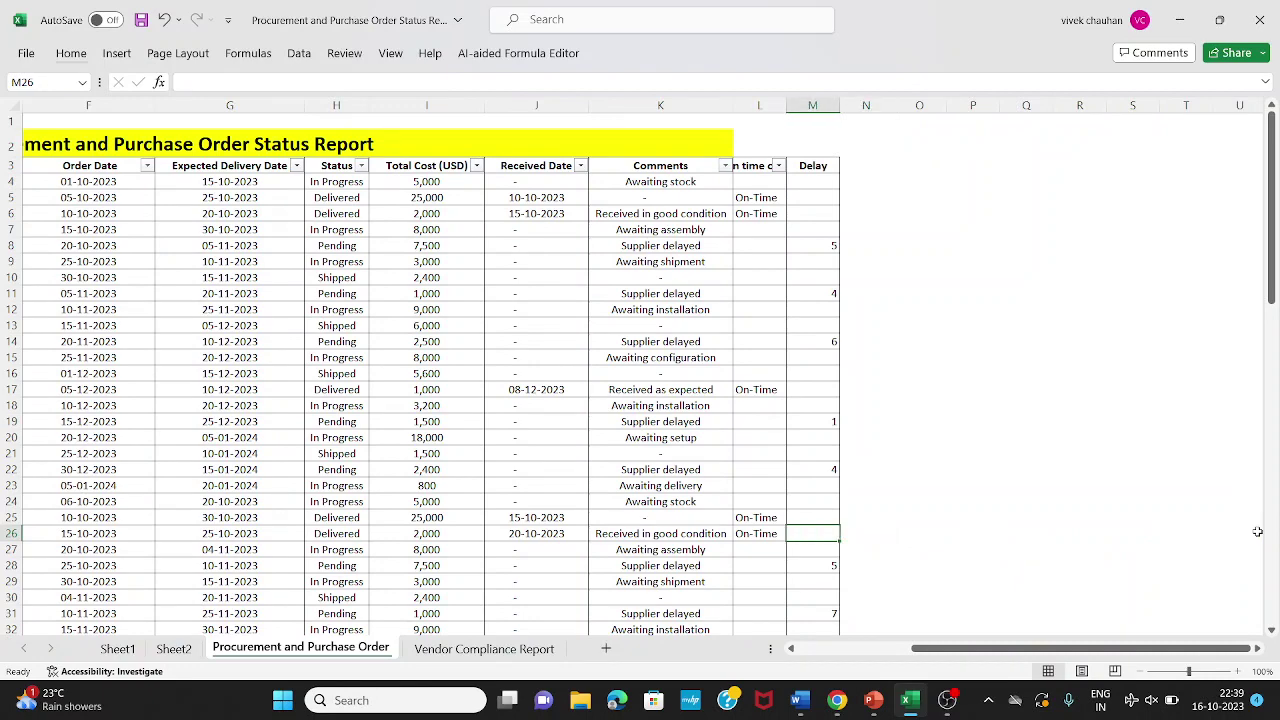
# Return from the order list to ABCCorp's Average Delay Days cell, F58, in the Data Matrix.
pyautogui.press('pagedown')
pyautogui.press('pagedown')
pyautogui.press('Left')
pyautogui.press('Home')
pyautogui.press('Right')
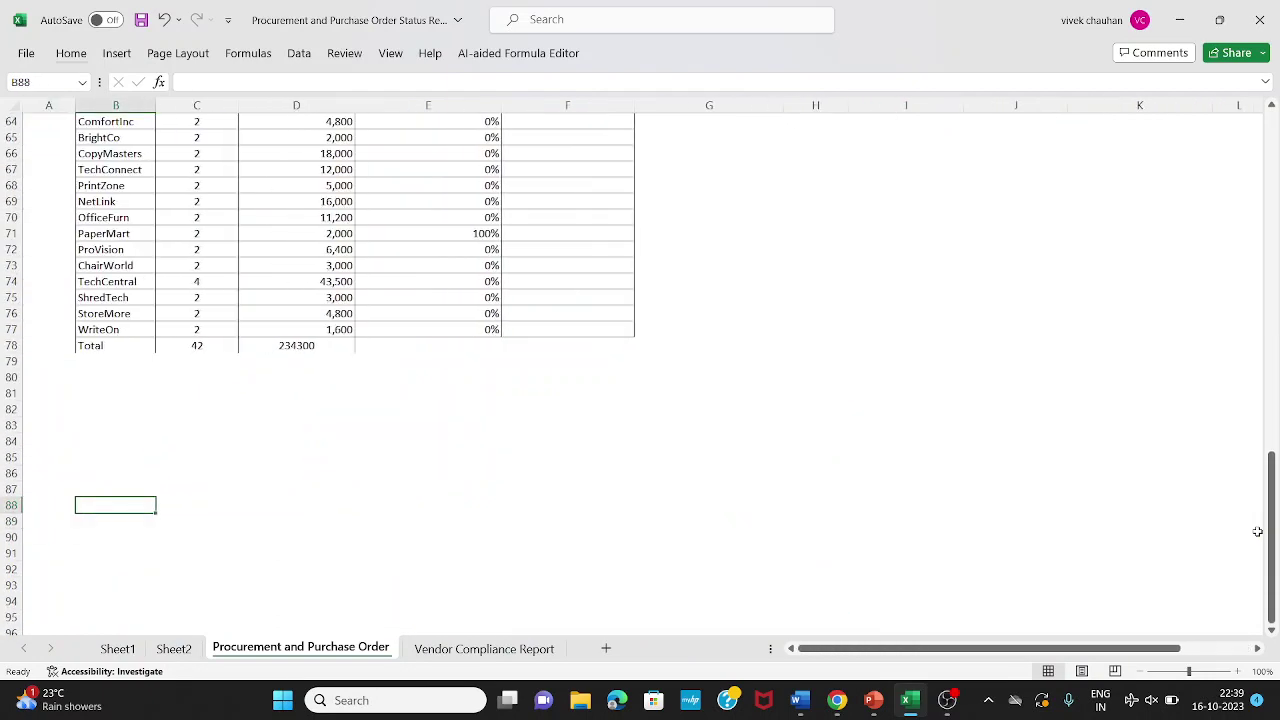
pyautogui.hotkey('ctrl', 'Up')
pyautogui.hotkey('ctrl', 'Up')
pyautogui.press('Right')
pyautogui.press('Right')
pyautogui.press('Up')
pyautogui.press('Up')
pyautogui.press('Right')
pyautogui.press('Right')
pyautogui.press('Down')
pyautogui.press('Down')
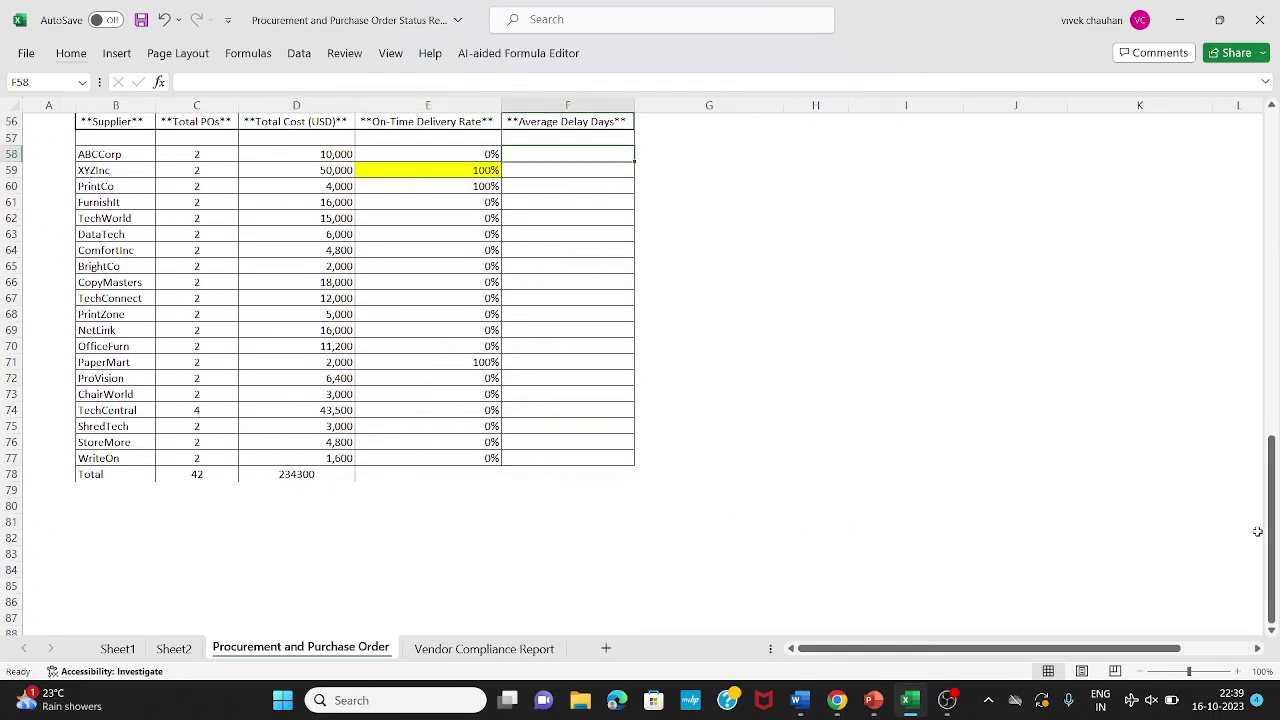
pyautogui.write('=ave')
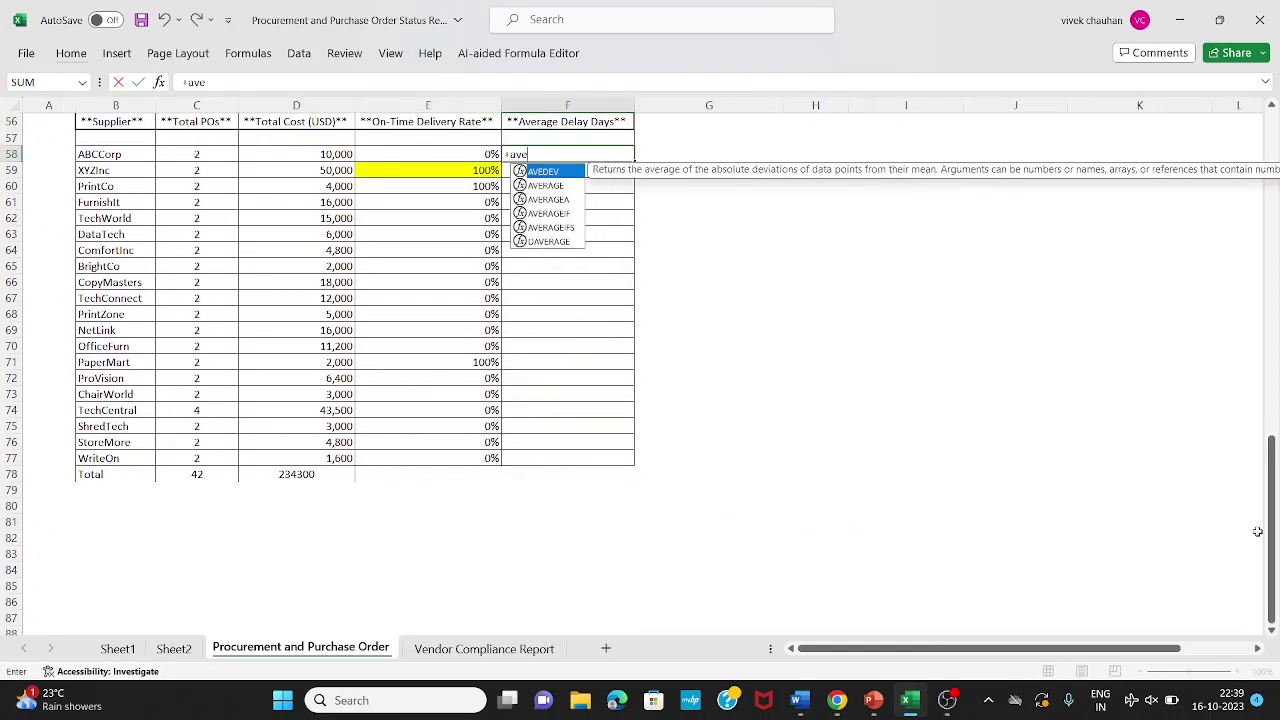
pyautogui.write('ra')
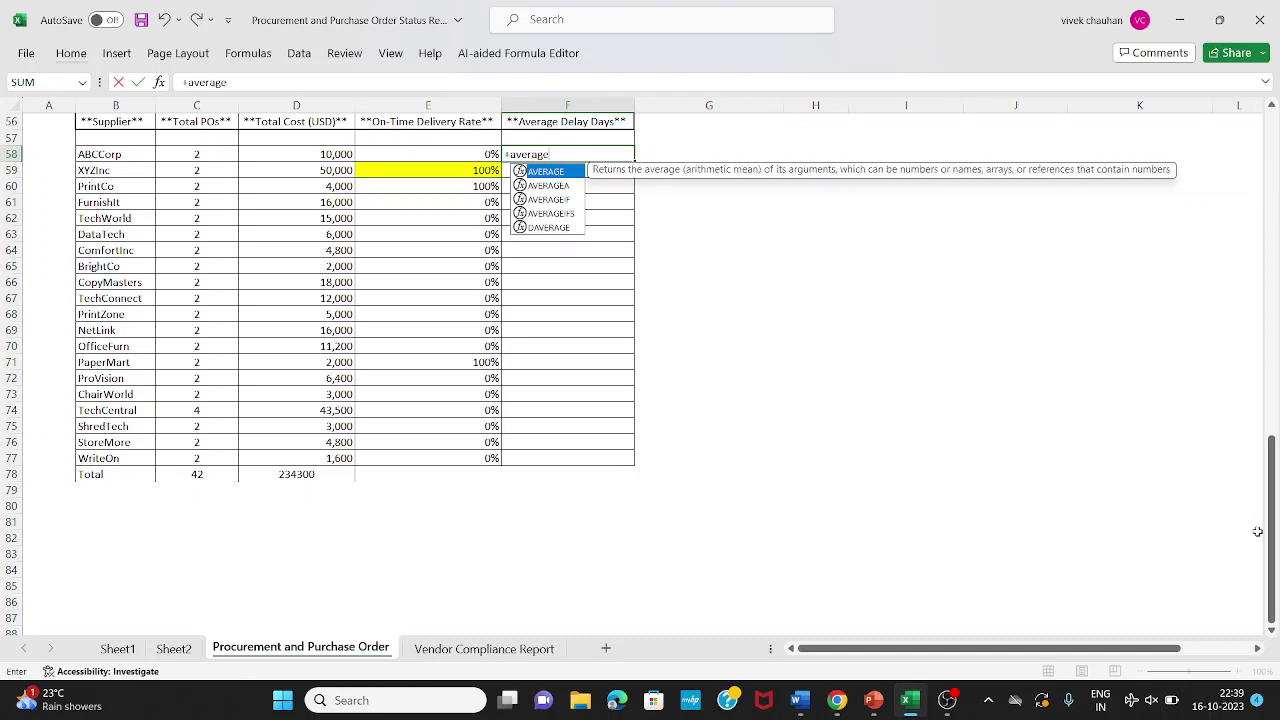
pyautogui.write('geif(')
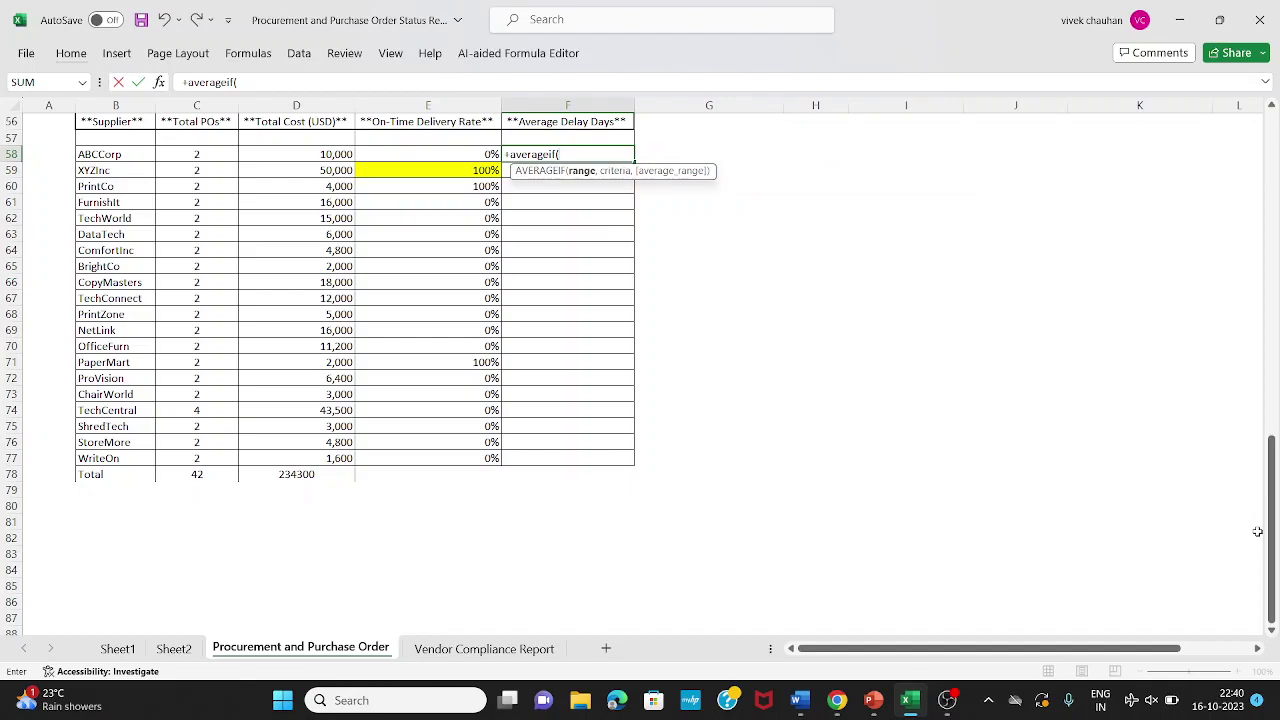
pyautogui.press('pageup')
pyautogui.press('Right')
pyautogui.press('Right')
pyautogui.press('Right')
pyautogui.press('Right')
pyautogui.press('Right')
pyautogui.press('Right')
pyautogui.press('Right')
pyautogui.press('Right')
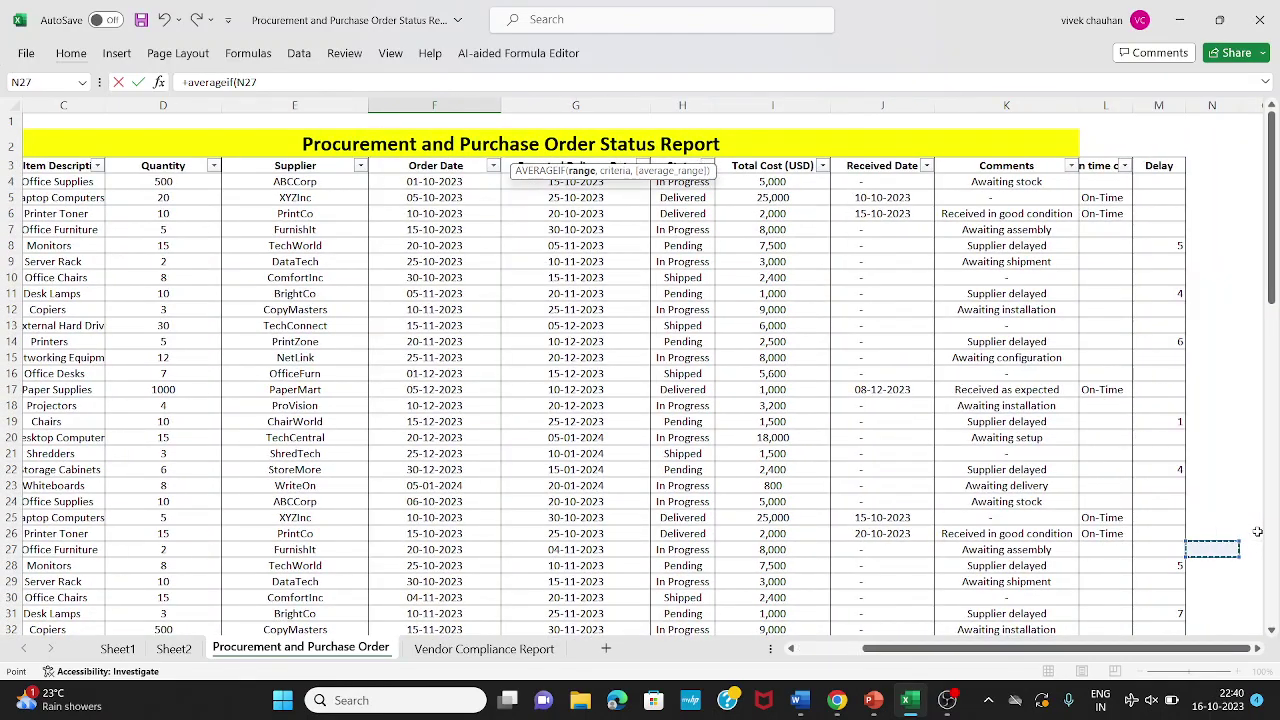
pyautogui.press('Left')
pyautogui.press('Left')
pyautogui.press('Left')
pyautogui.press('Left')
pyautogui.press('Left')
pyautogui.press('Left')
pyautogui.press('Left')
pyautogui.press('Left')
pyautogui.press('Left')
pyautogui.press('Left')
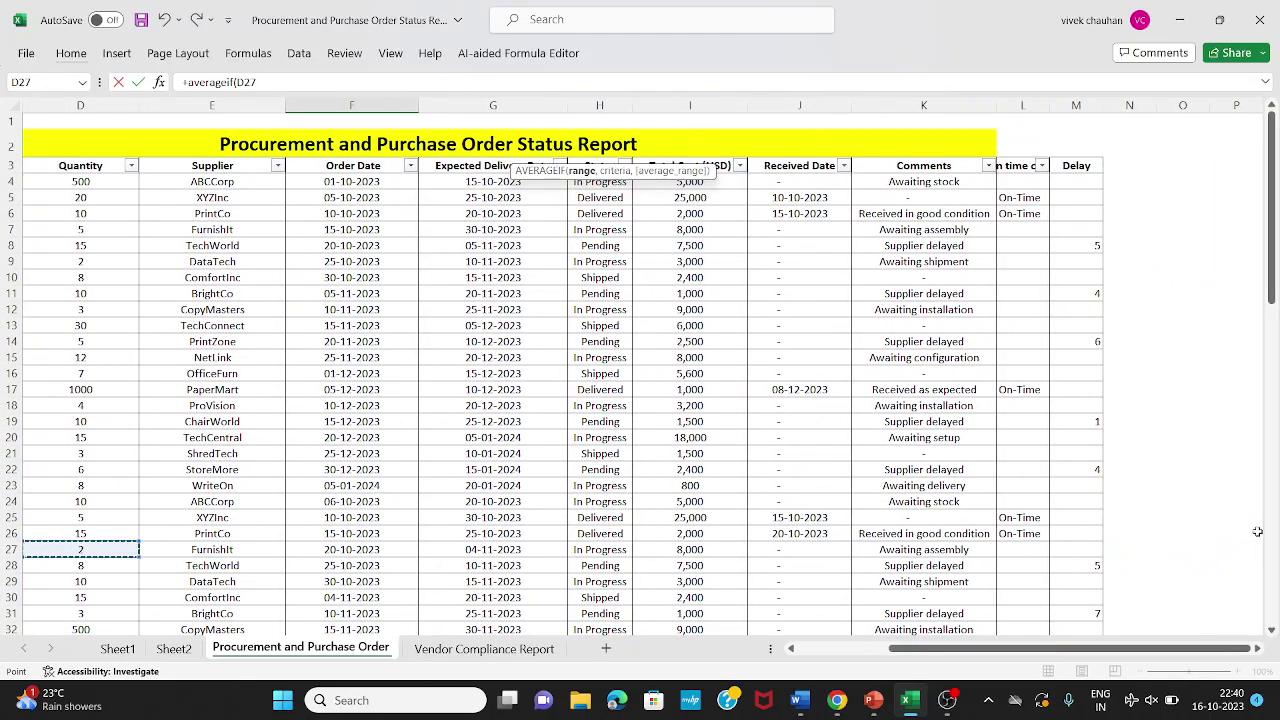
pyautogui.press('Right')
pyautogui.hotkey('ctrl', 'Up')
pyautogui.hotkey('ctrl', 'shift', 'Down')
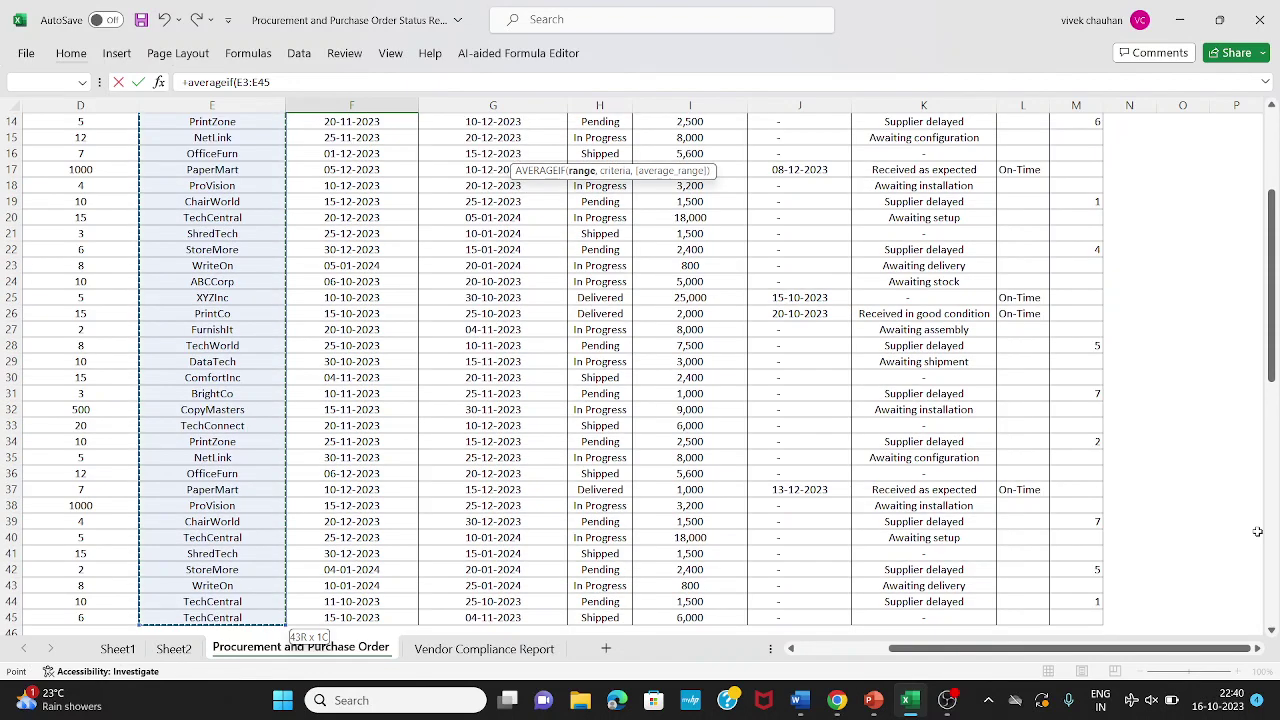
pyautogui.press('F4')
pyautogui.write(',')
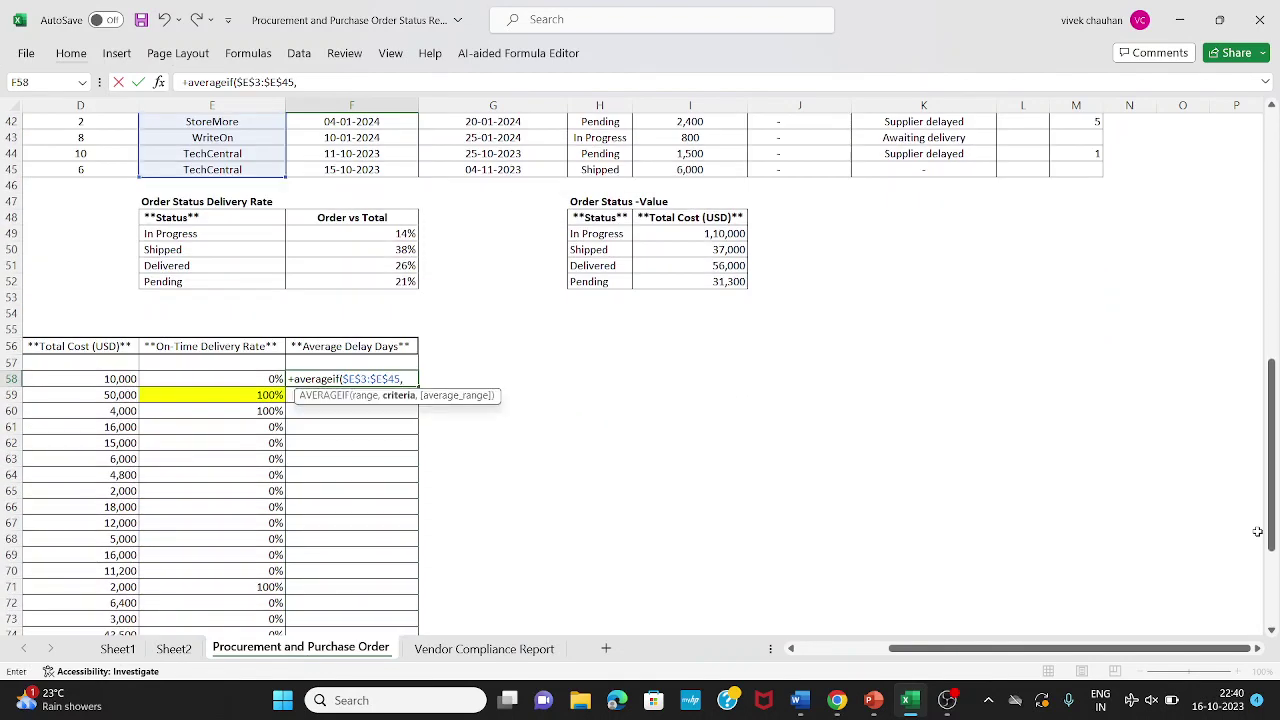
pyautogui.press('Right')
pyautogui.press('Right')
pyautogui.press('Right')
pyautogui.press('Right')
pyautogui.press('Right')
pyautogui.press('Right')
pyautogui.press('Right')
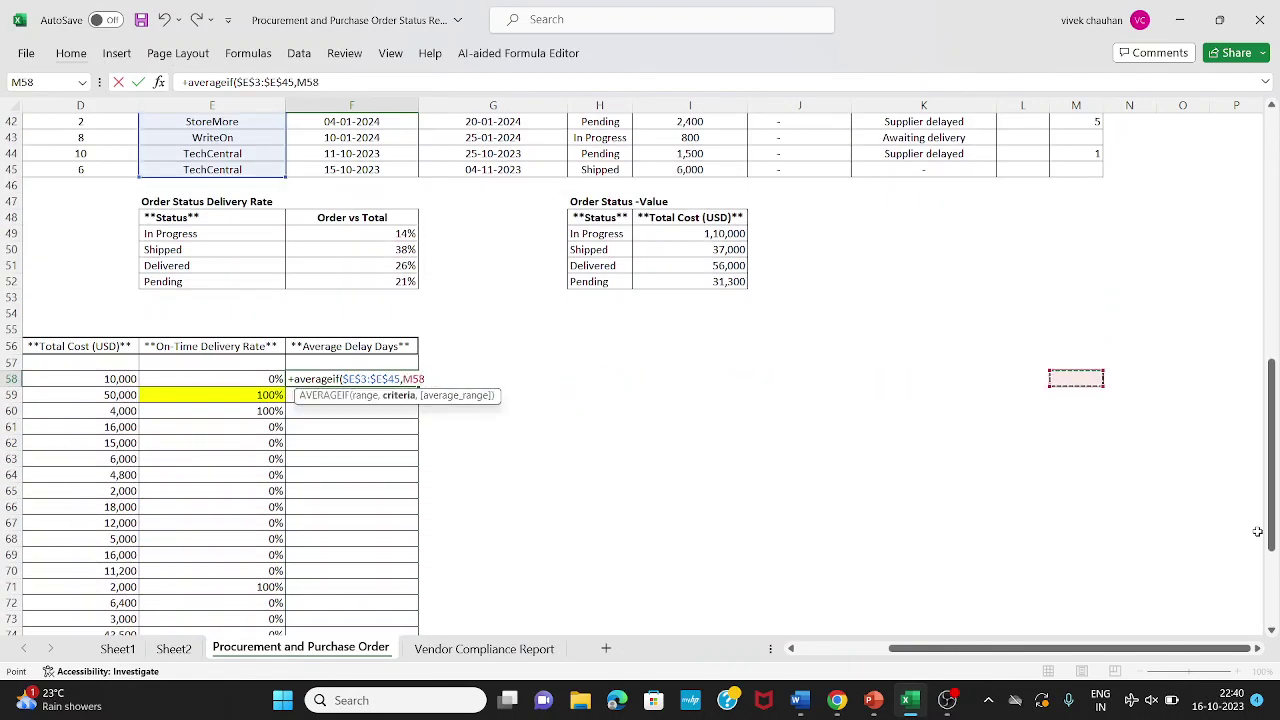
pyautogui.hotkey('ctrl', 'Up')
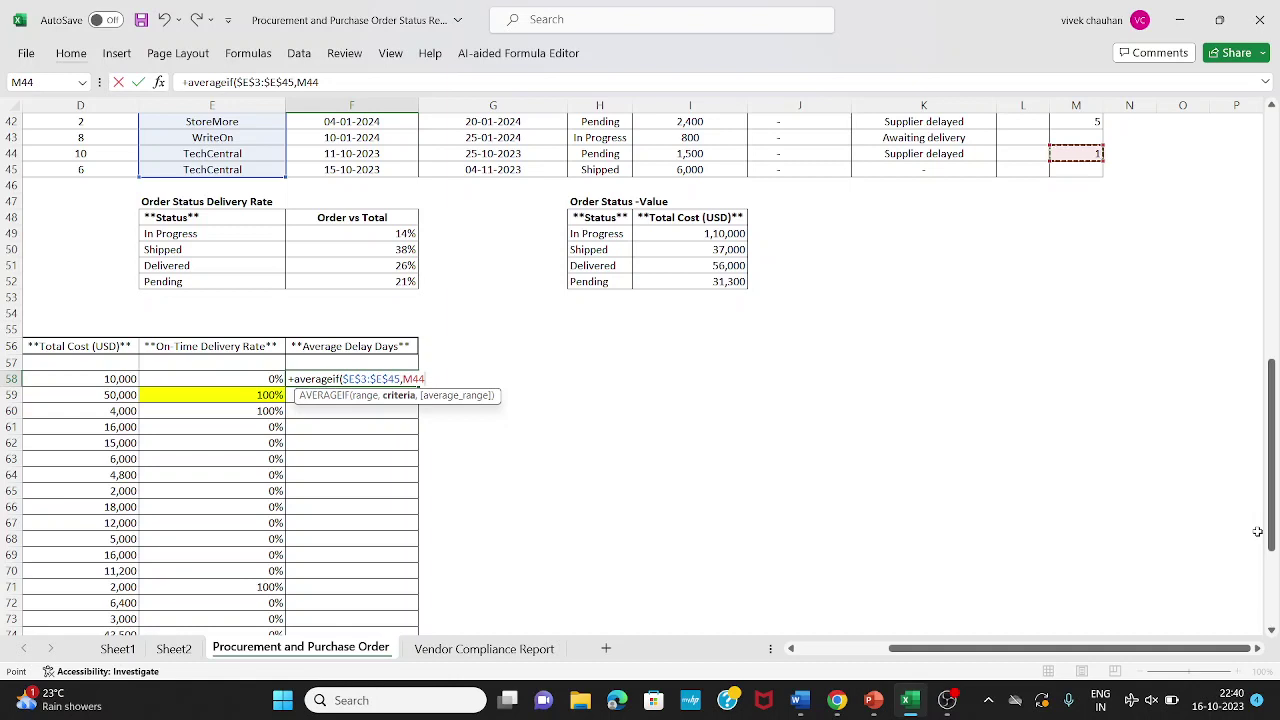
pyautogui.press('Escape')
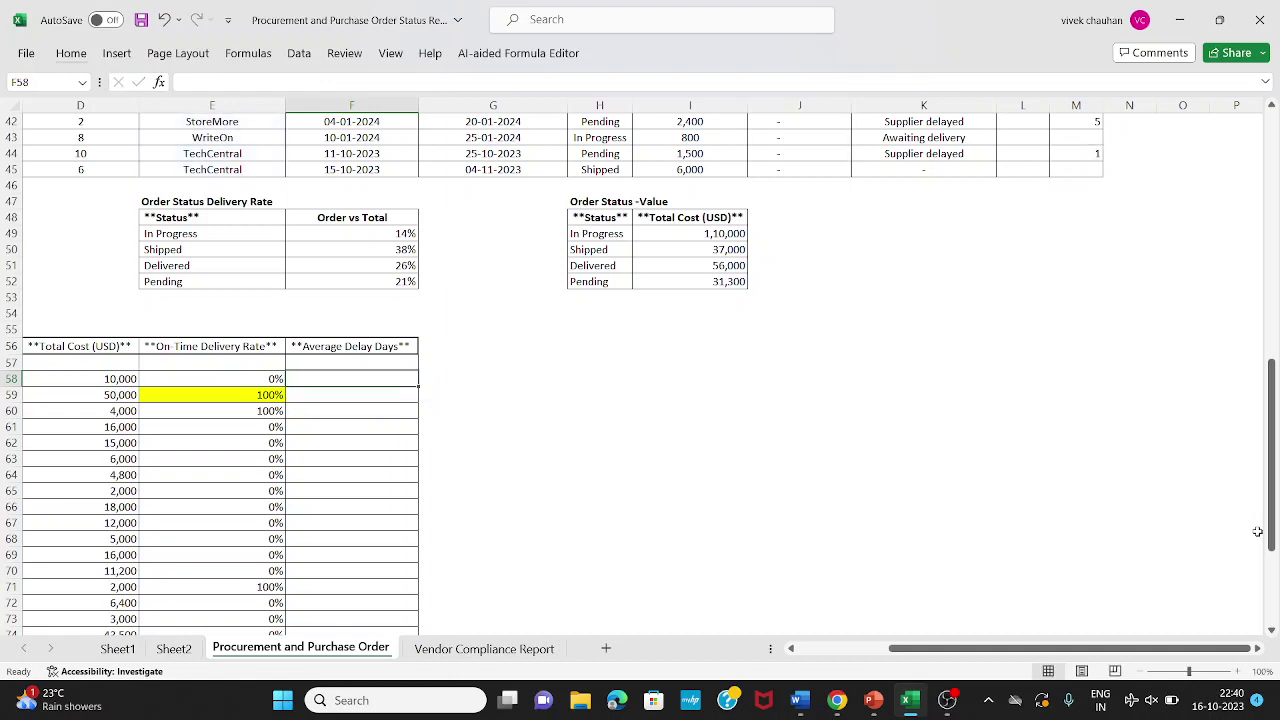
# Start an AVERAGEIF formula in F58 with the order list's Supplier range $E$4:$E$45 as the absolute criteria range.
pyautogui.press('pageup')
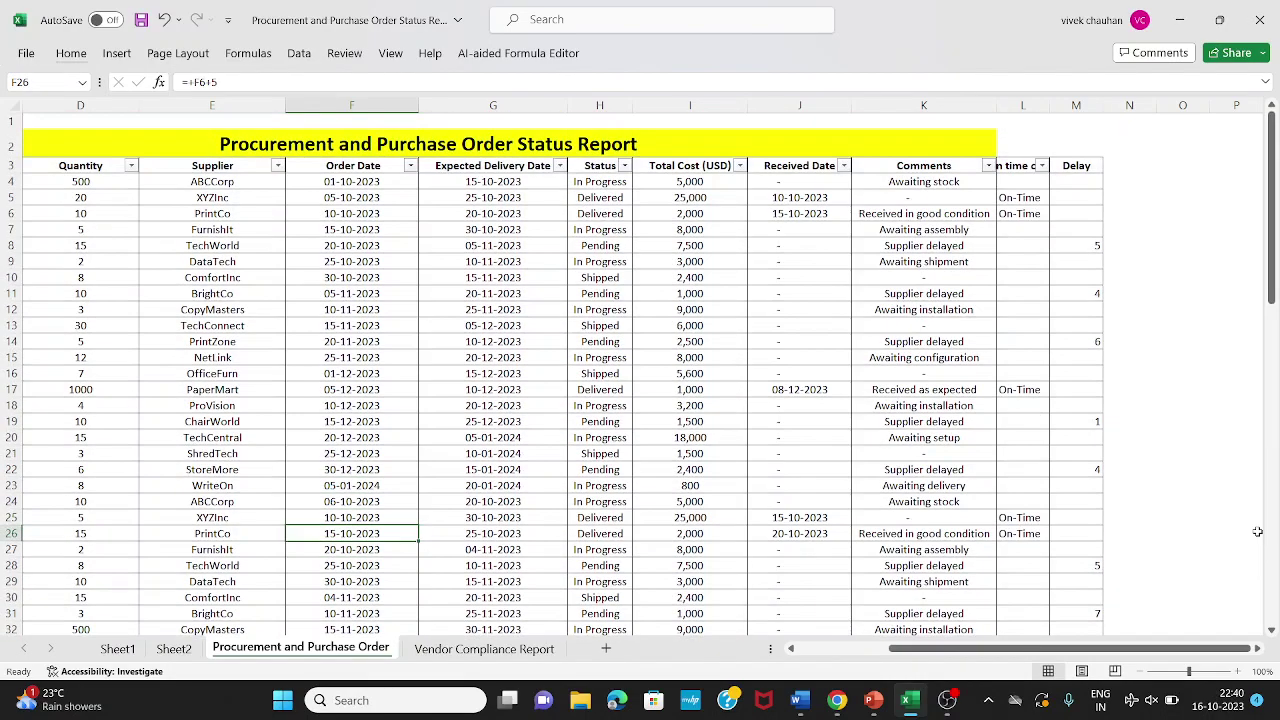
pyautogui.press('pagedown')
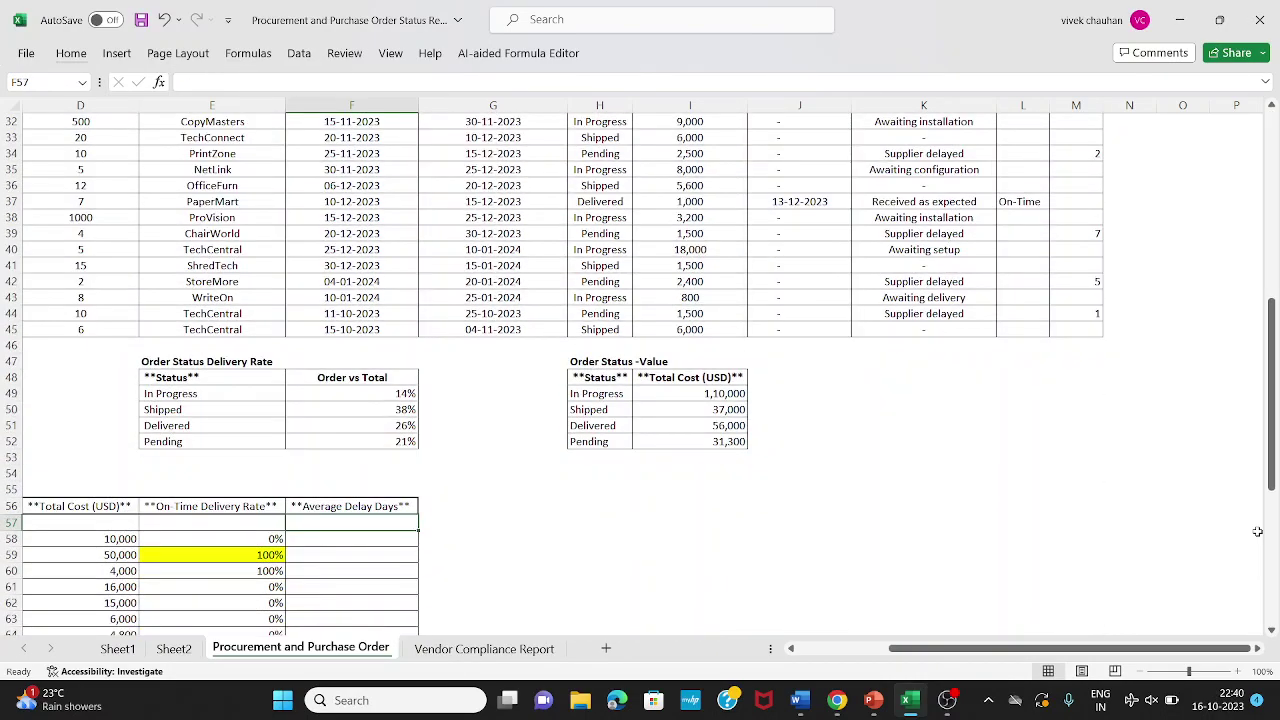
pyautogui.press('Down')
pyautogui.write('=aver')
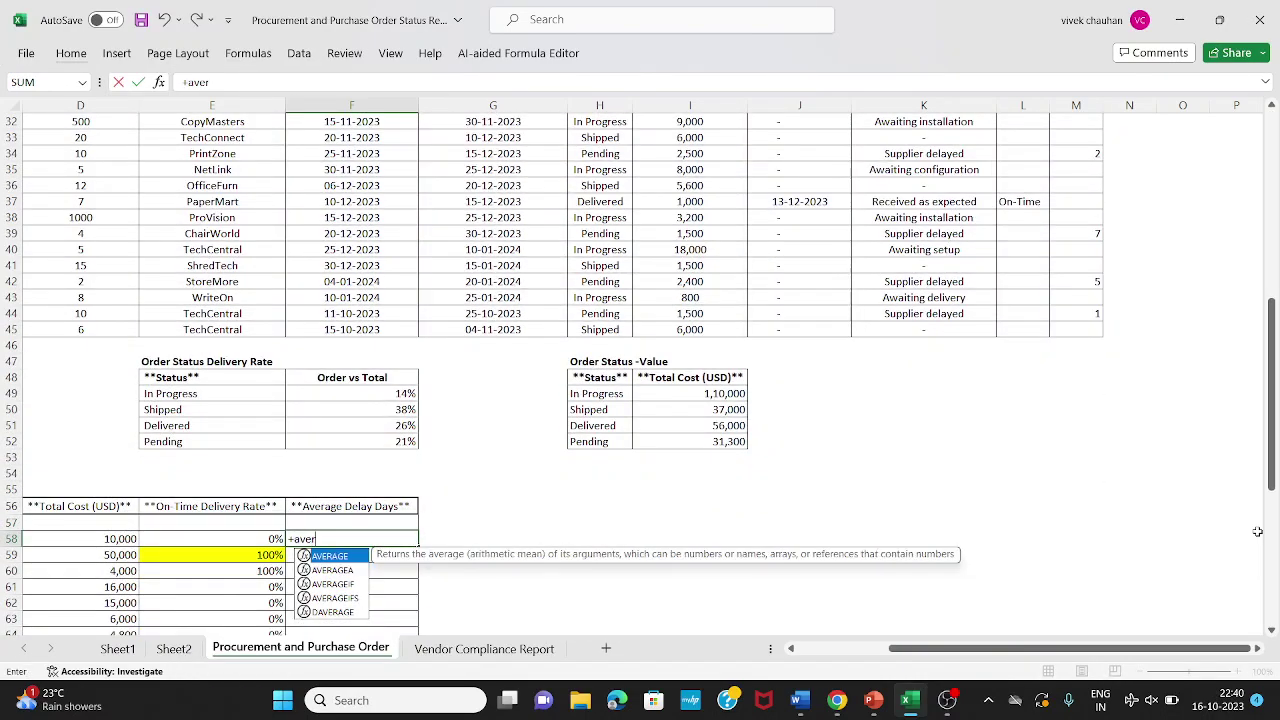
pyautogui.write('ageif(')
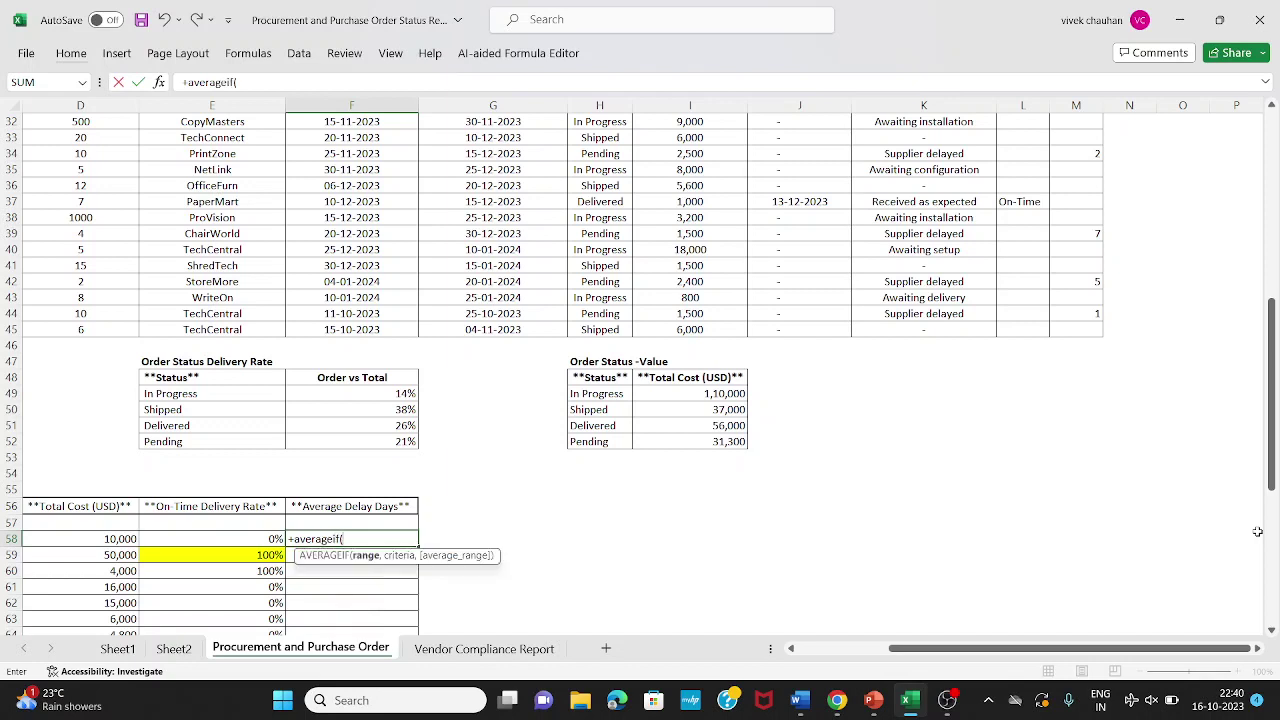
pyautogui.press('Up')
pyautogui.press('Up')
pyautogui.press('Up')
pyautogui.press('Up')
pyautogui.press('Up')
pyautogui.press('Up')
pyautogui.press('Up')
pyautogui.press('Up')
pyautogui.press('Up')
pyautogui.press('Up')
pyautogui.press('Up')
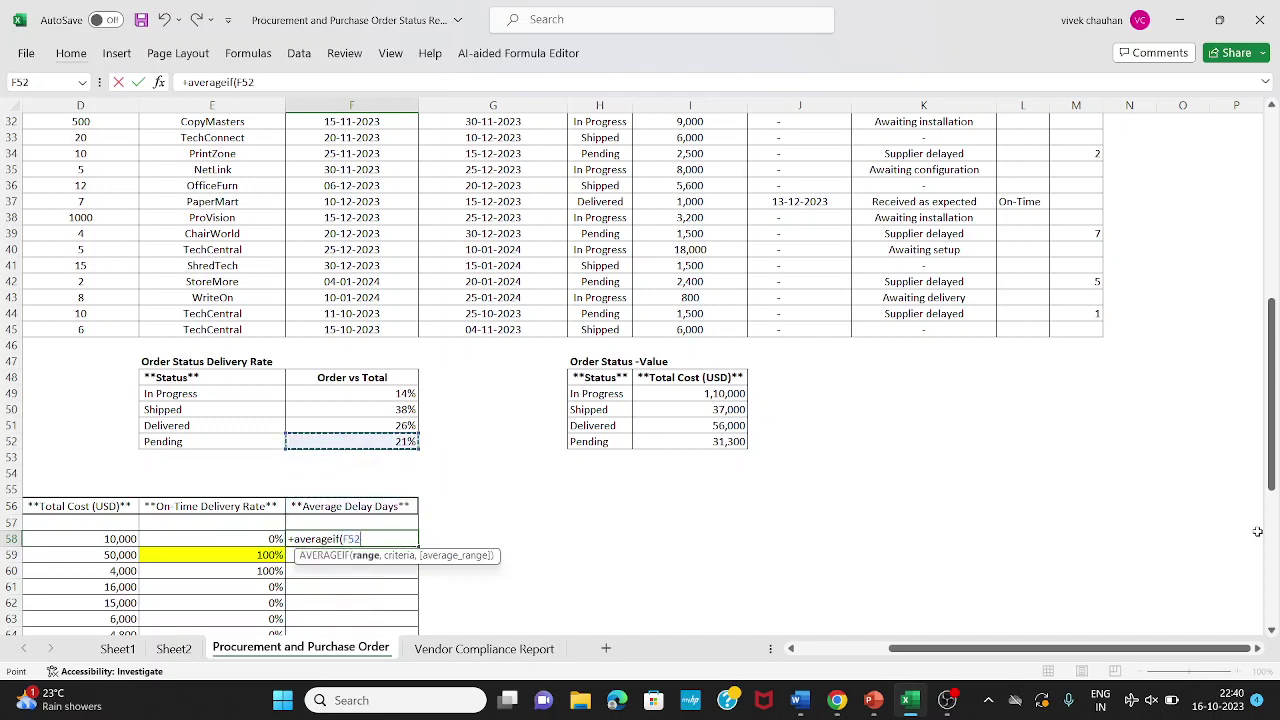
pyautogui.press('Left')
pyautogui.hotkey('ctrl', 'Up')
pyautogui.hotkey('ctrl', 'shift', 'Up')
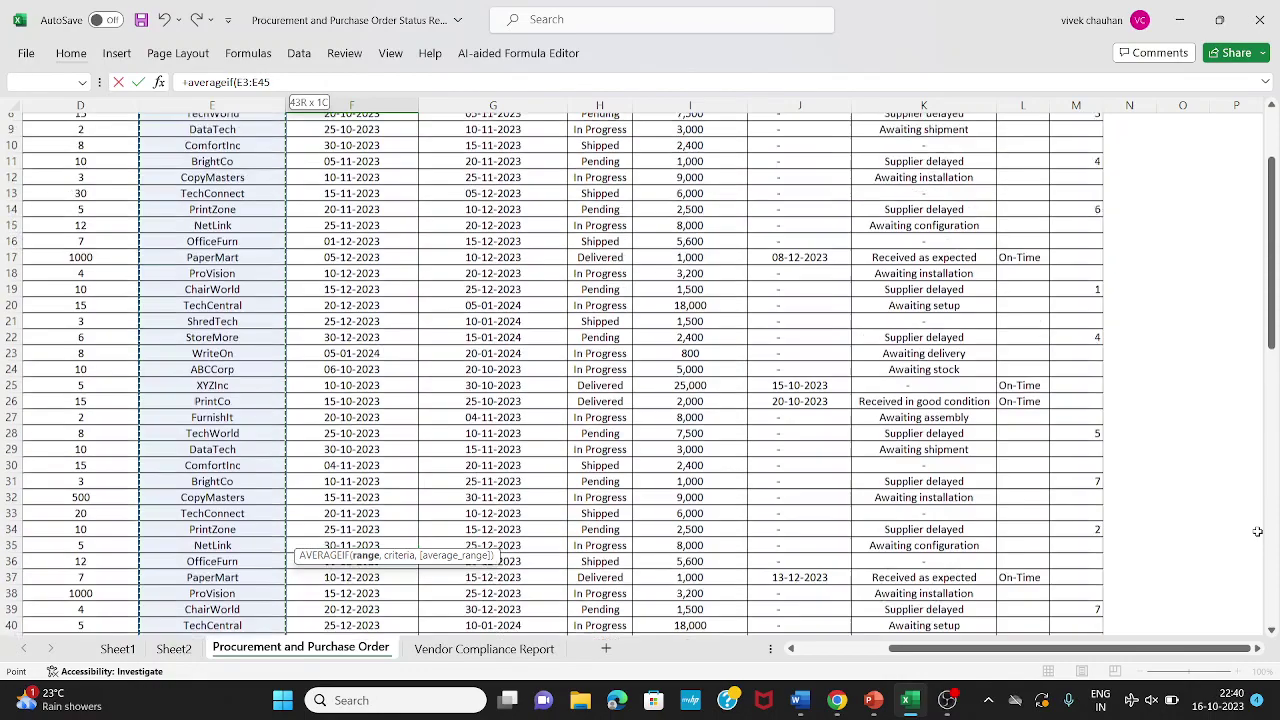
pyautogui.hotkey('shift', 'Down')
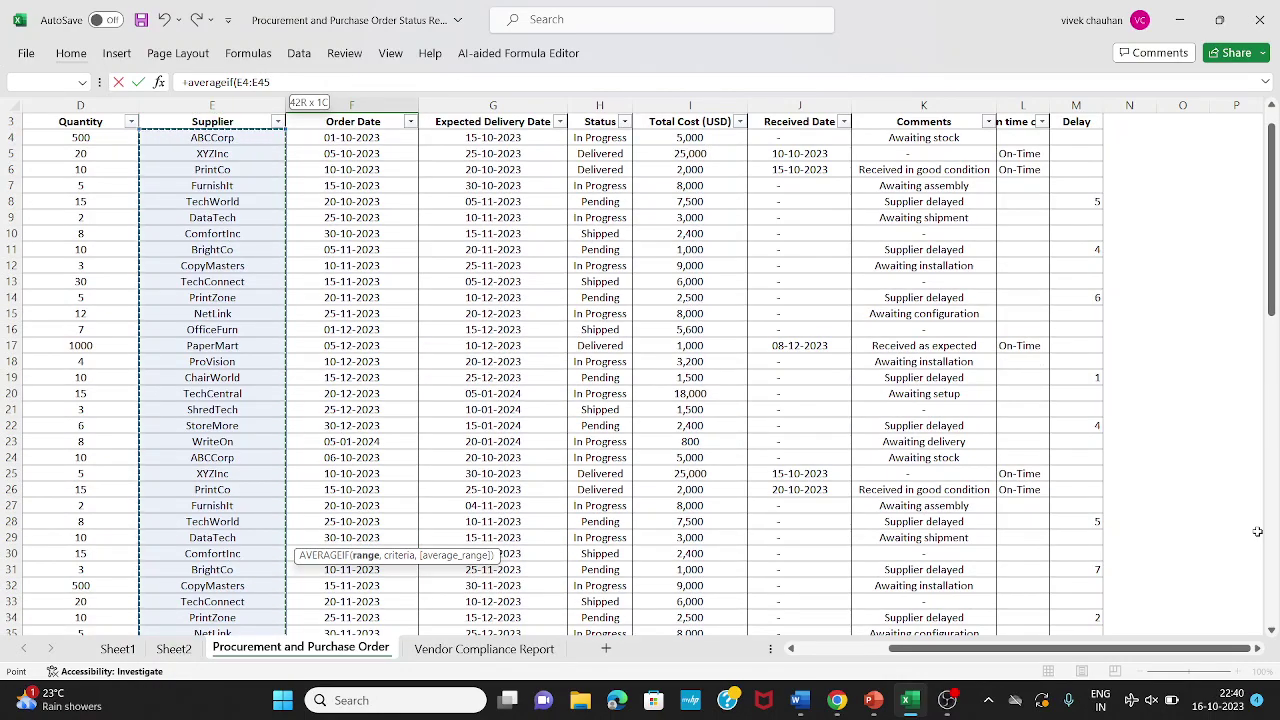
pyautogui.press('F4')
pyautogui.write(',')
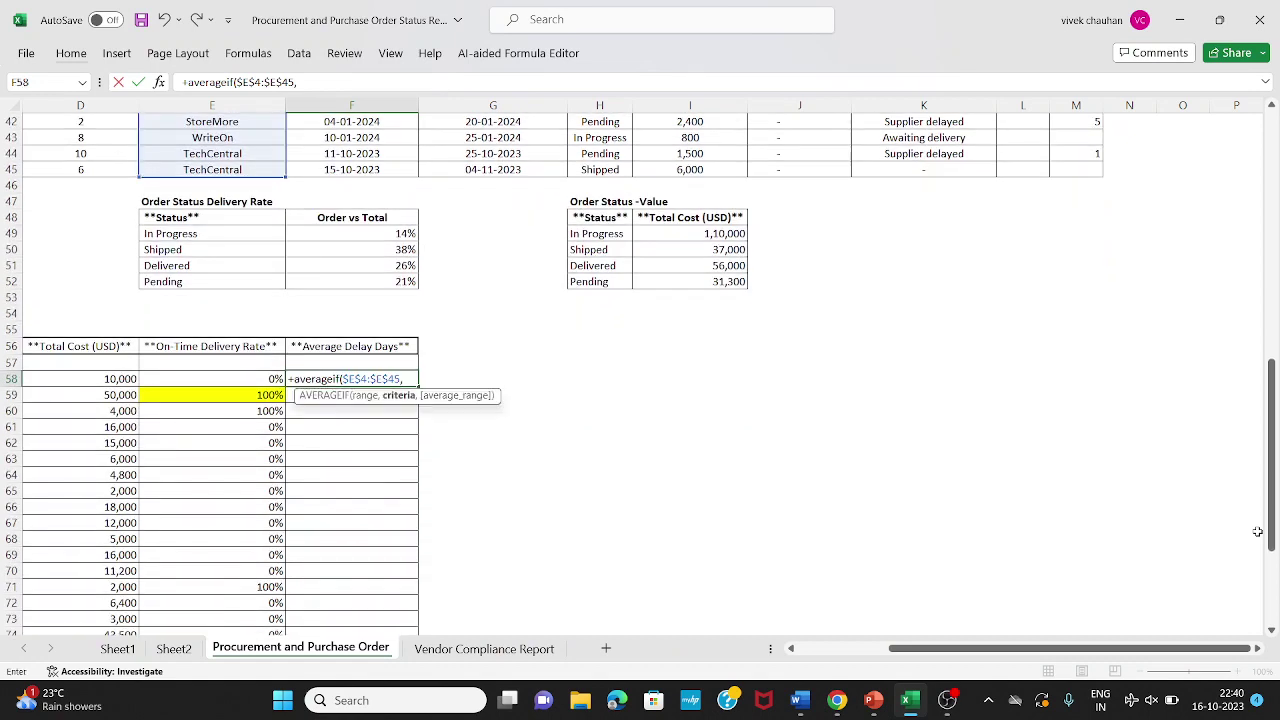
# Set ABCCorp's supplier name cell, B58, as the criteria of the AVERAGEIF formula.
pyautogui.press('Left')
pyautogui.press('Left')
pyautogui.press('Left')
pyautogui.press('Left')
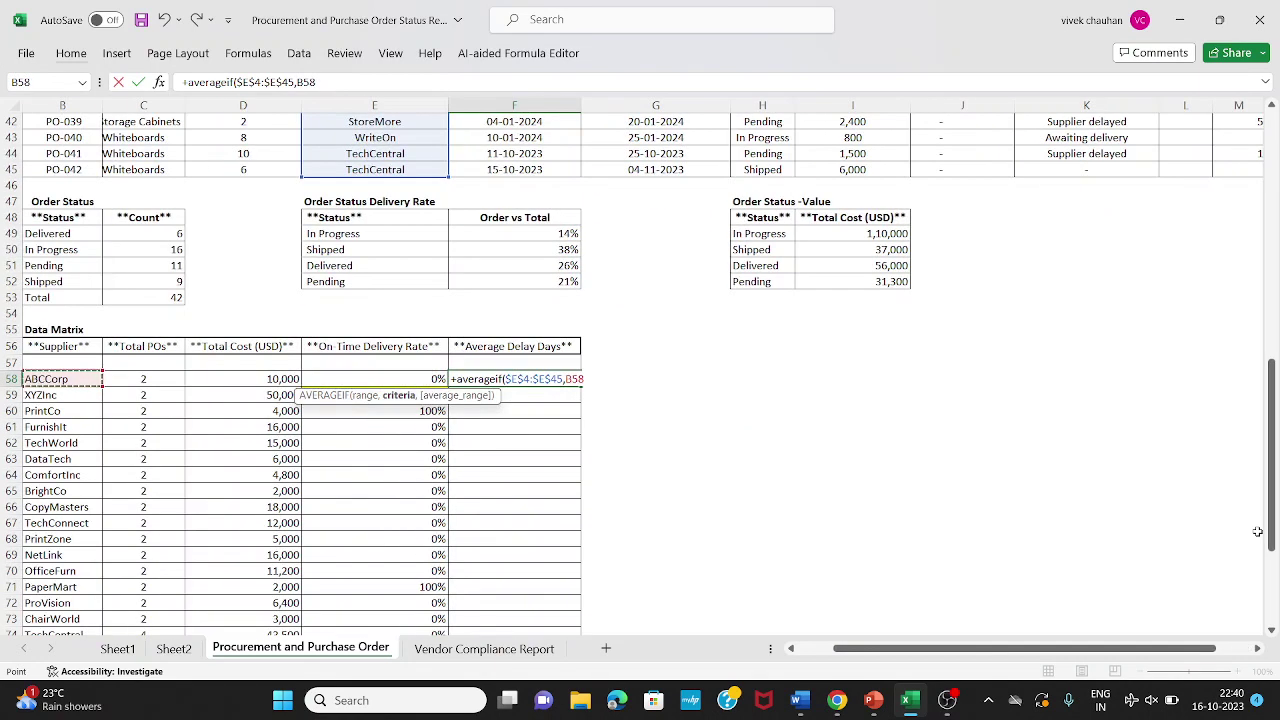
pyautogui.write(',')
# Complete the AVERAGEIF formula in F58 with the Delay column's absolute range $M$4:$M$45 as the average range.
pyautogui.press('Right')
pyautogui.press('Right')
pyautogui.press('Right')
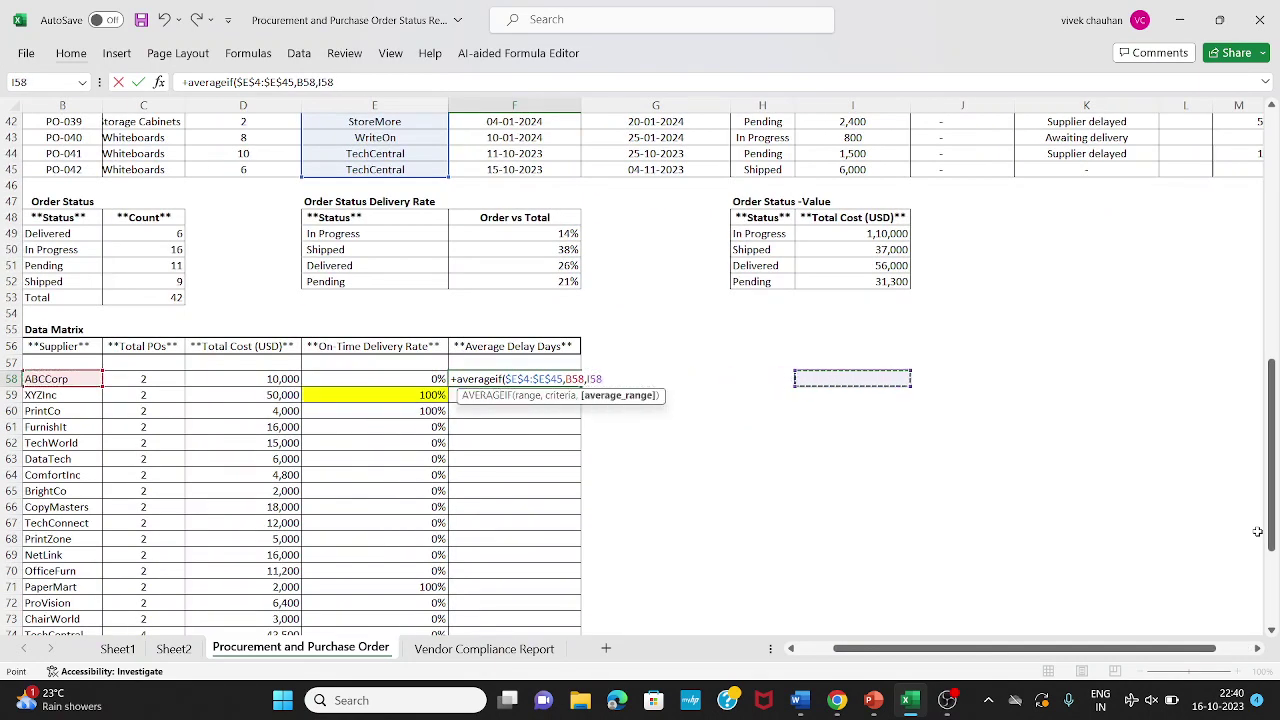
pyautogui.press('Right')
pyautogui.press('Right')
pyautogui.press('Right')
pyautogui.press('Right')
pyautogui.press('Right')
pyautogui.hotkey('ctrl', 'Up')
pyautogui.press('Left')
pyautogui.press('Down')
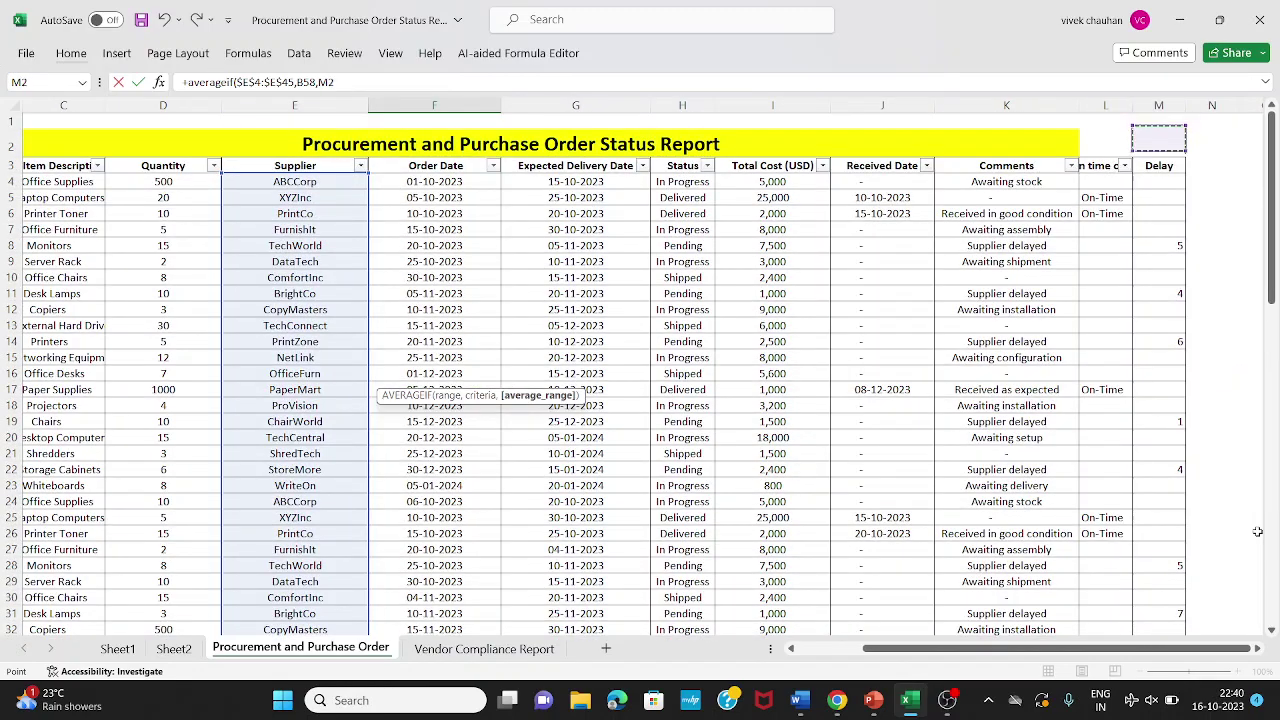
pyautogui.press('Down')
pyautogui.press('Down')
pyautogui.hotkey('shift', 'pagedown')
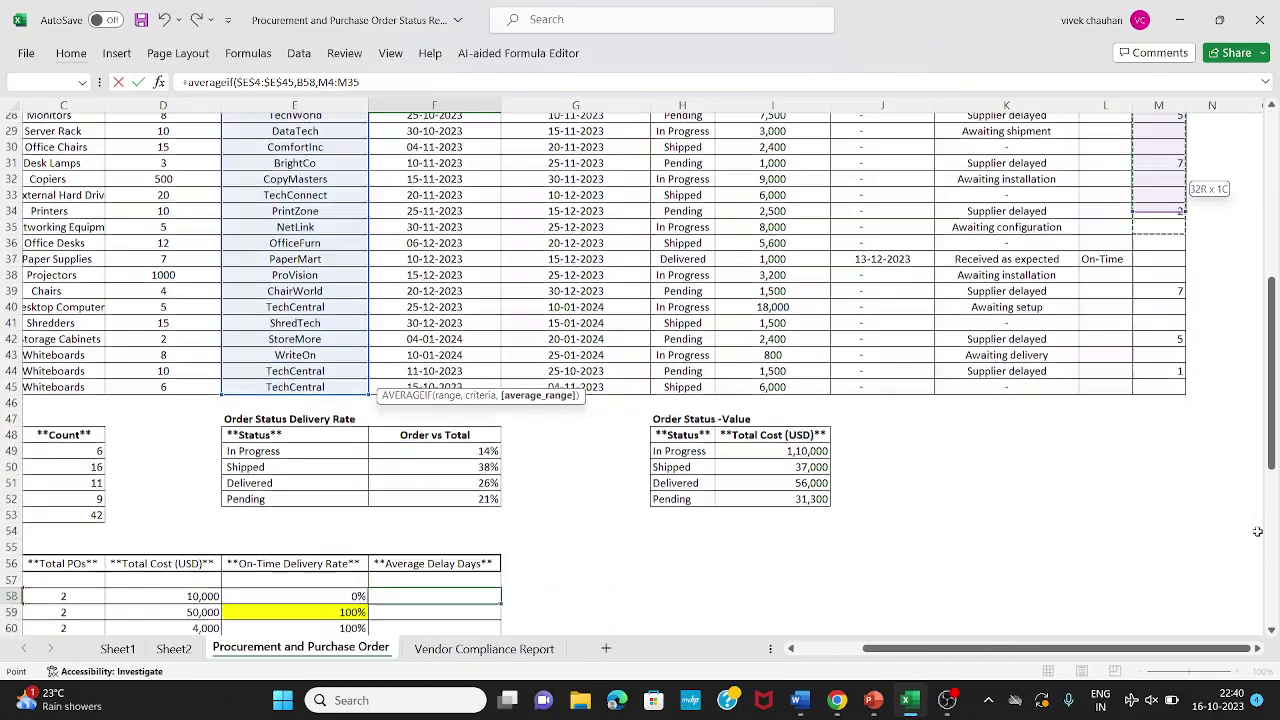
pyautogui.hotkey('ctrl', 'shift', 'Down')
pyautogui.hotkey('shift', 'Down')
pyautogui.hotkey('shift', 'Down')
pyautogui.hotkey('shift', 'Down')
pyautogui.hotkey('shift', 'Down')
pyautogui.hotkey('shift', 'Down')
pyautogui.hotkey('shift', 'Down')
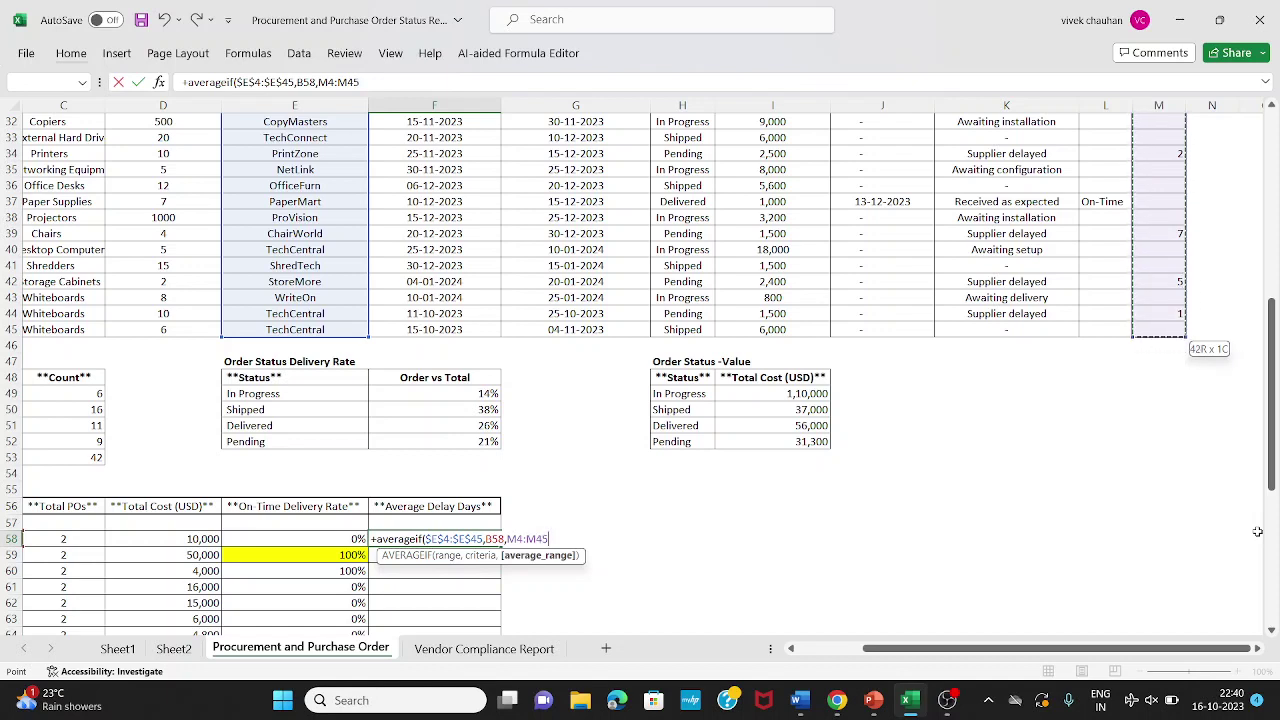
pyautogui.press('F4')
pyautogui.hotkey('ctrl', 'Return')
# Wrap the AVERAGEIF formula in F58 in IFERROR with 0 as the value for errors.
pyautogui.press('F2')
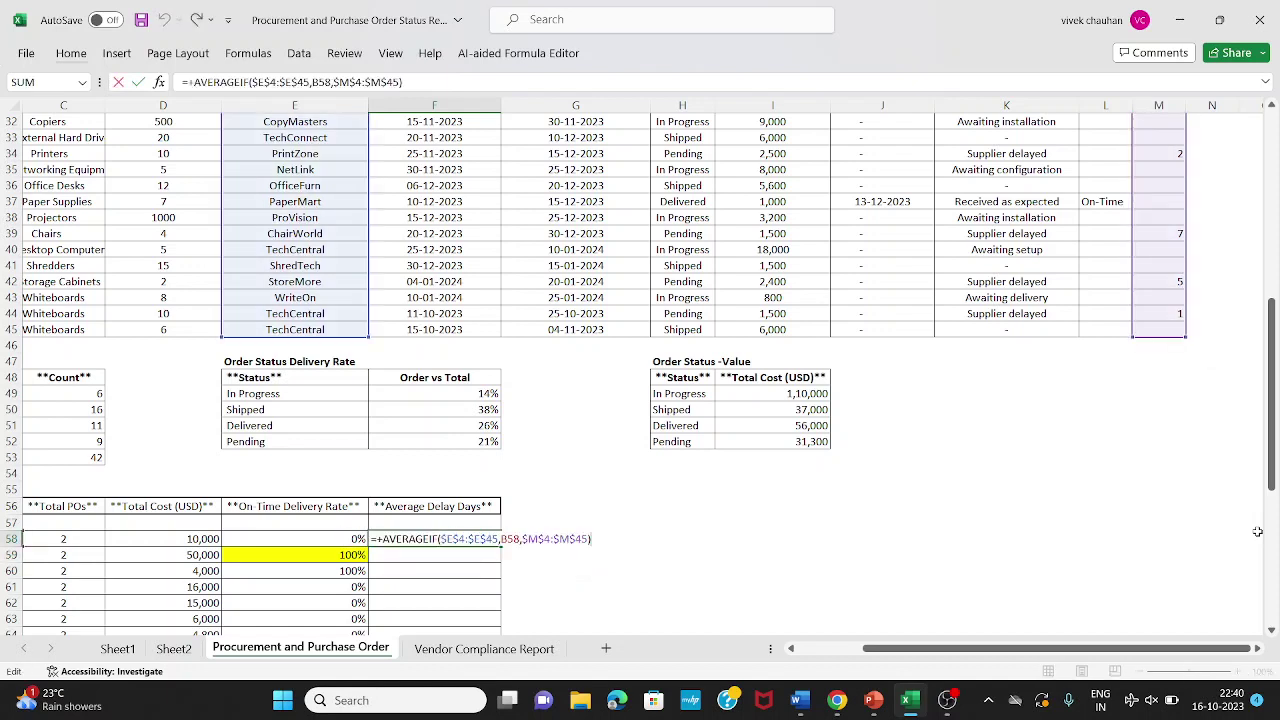
pyautogui.press('Left')
pyautogui.press('Left')
pyautogui.press('Left')
pyautogui.press('Left')
pyautogui.press('Left')
pyautogui.press('Left')
pyautogui.press('Left')
pyautogui.press('Left')
pyautogui.press('Left')
pyautogui.press('Left')
pyautogui.press('Left')
pyautogui.press('Left')
pyautogui.press('Left')
pyautogui.press('Left')
pyautogui.press('Left')
pyautogui.press('Left')
pyautogui.press('Left')
pyautogui.press('Left')
pyautogui.press('Left')
pyautogui.press('Left')
pyautogui.press('Left')
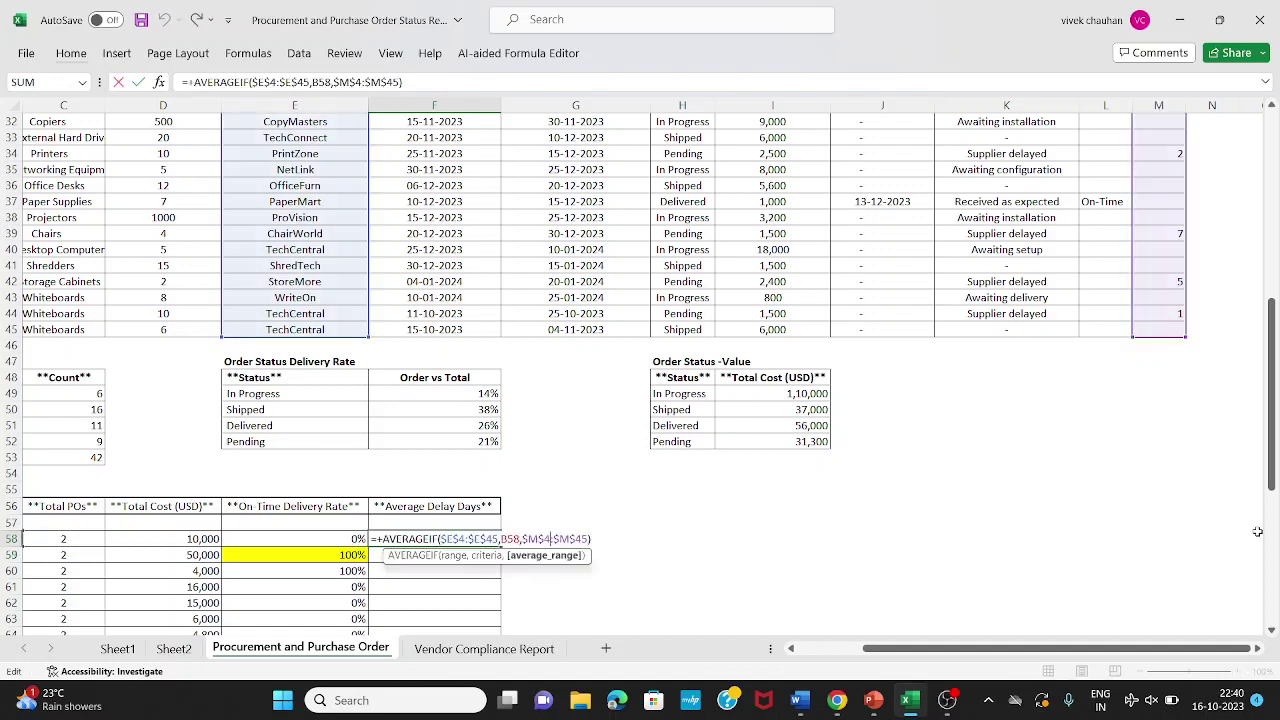
pyautogui.press('Left')
pyautogui.press('Left')
pyautogui.press('Left')
pyautogui.press('Left')
pyautogui.press('Left')
pyautogui.press('Left')
pyautogui.press('Left')
pyautogui.press('Left')
pyautogui.press('Left')
pyautogui.press('Left')
pyautogui.press('Left')
pyautogui.press('Left')
pyautogui.press('Left')
pyautogui.press('Left')
pyautogui.press('Left')
pyautogui.press('Left')
pyautogui.press('Left')
pyautogui.press('Left')
pyautogui.press('Left')
pyautogui.press('Left')
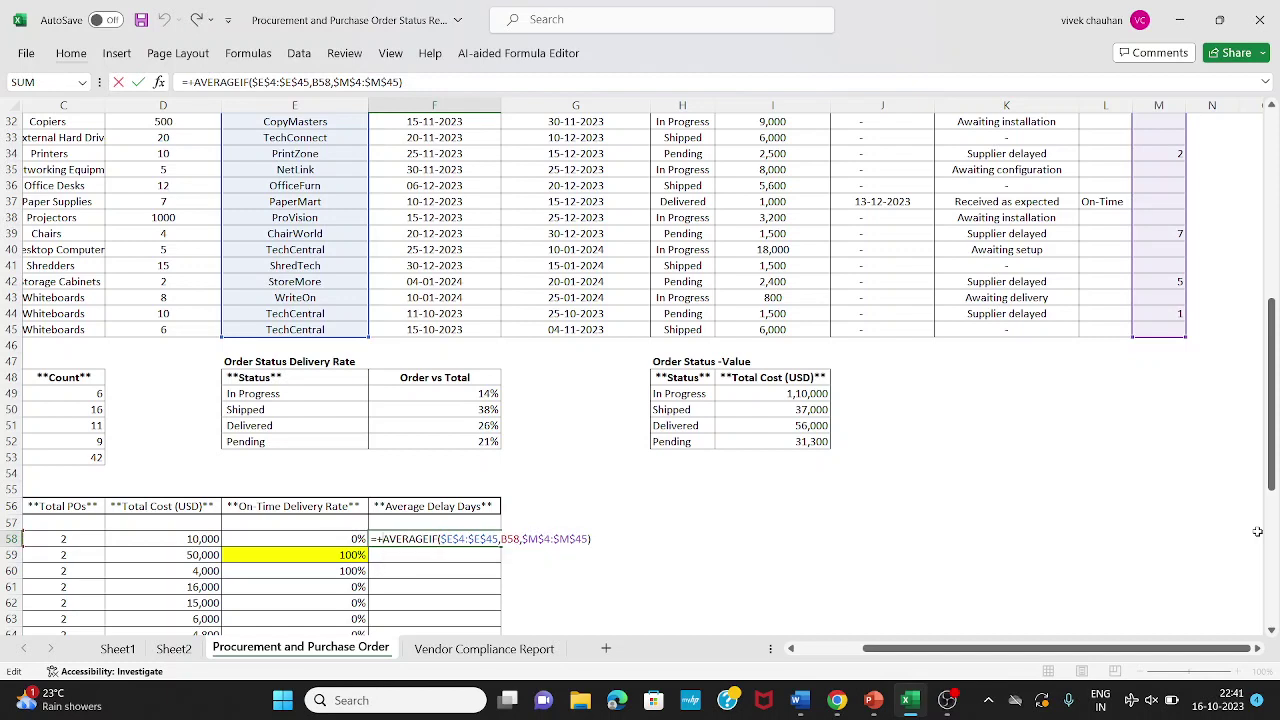
pyautogui.write('iferror')
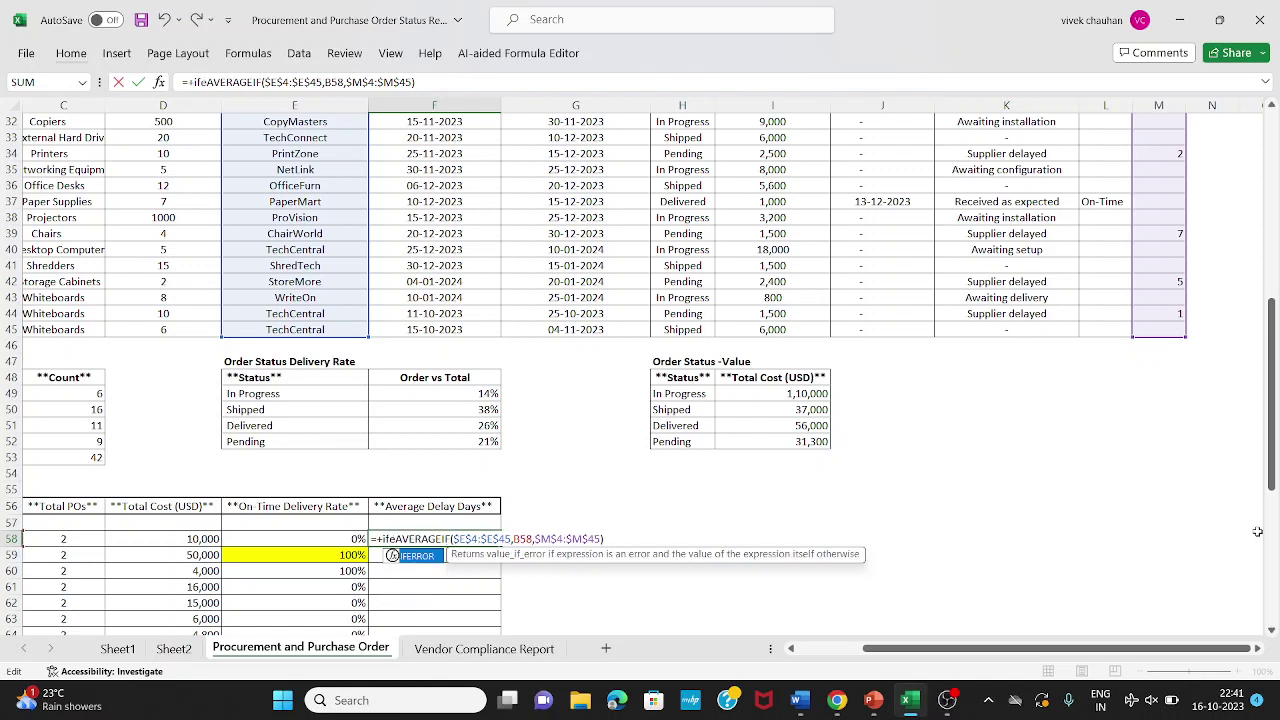
pyautogui.write('(')
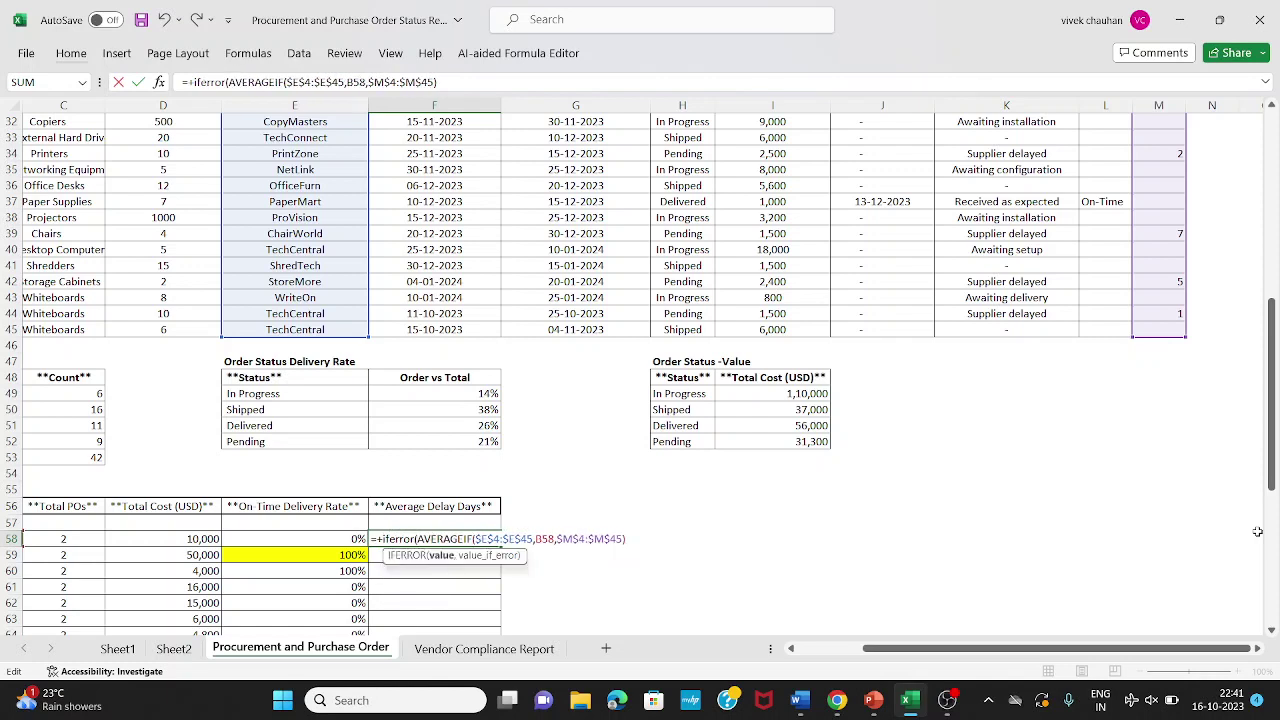
pyautogui.press('End')
pyautogui.press('Return')
pyautogui.press('Return')
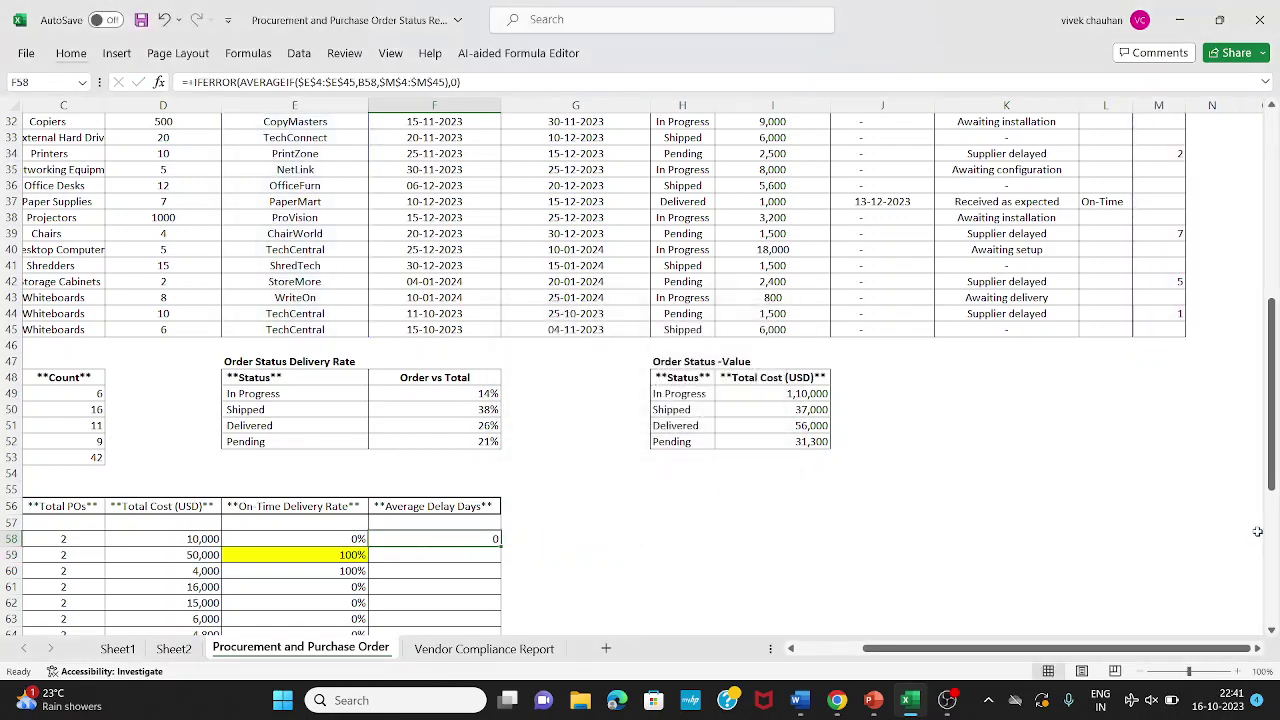
# Copy the F58 formula down the Average Delay Days column to WriteOn's row, F77, and return to ABCCorp's row.
pyautogui.hotkey('ctrl', 'c')
pyautogui.press('Left')
pyautogui.hotkey('ctrl', 'Down')
pyautogui.press('Right')
pyautogui.hotkey('ctrl', 'shift', 'Up')
pyautogui.press('Return')
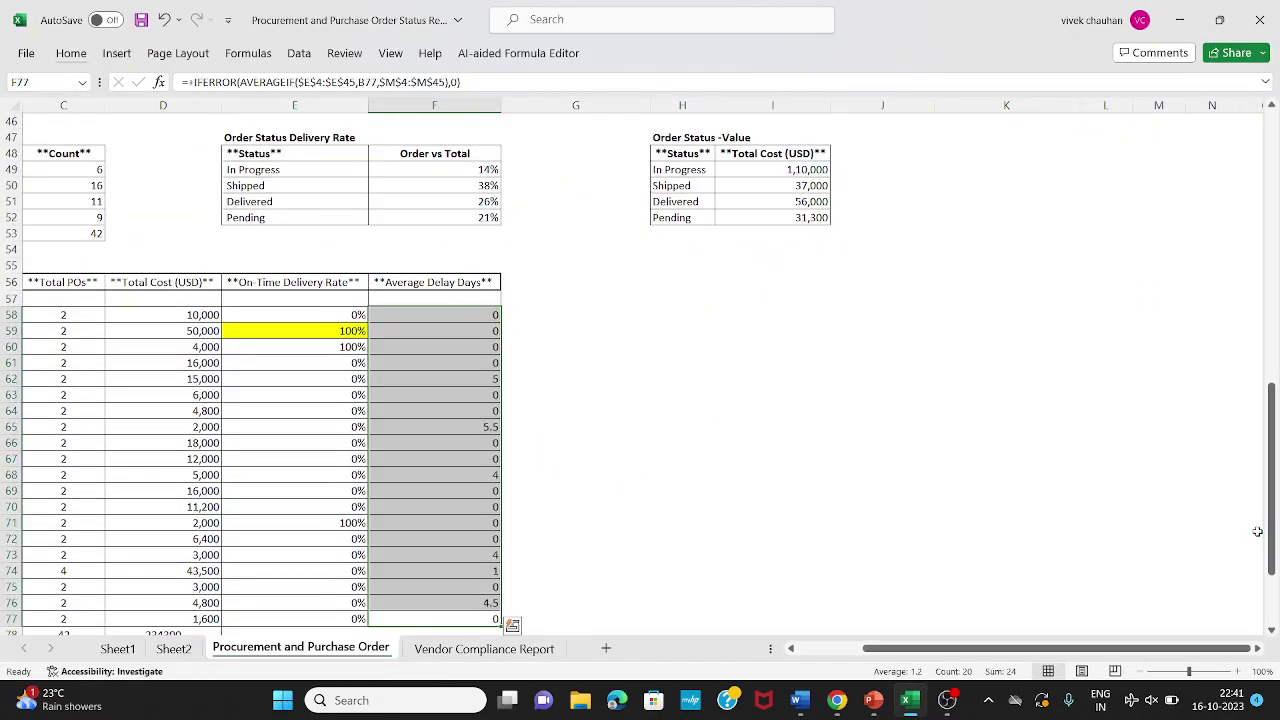
pyautogui.press('Up')
pyautogui.hotkey('ctrl', 'Up')
pyautogui.press('Left')
pyautogui.press('Left')
pyautogui.press('Left')
pyautogui.press('Left')
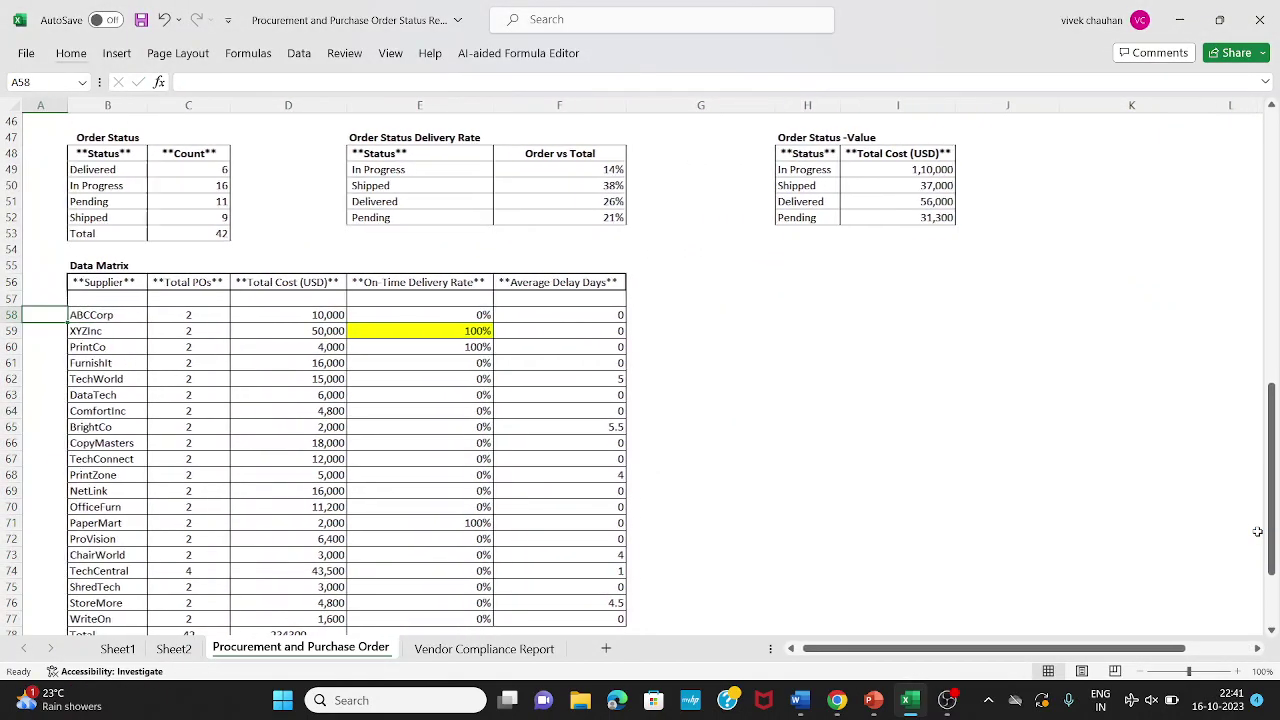
# Filter the order list's Supplier column to show only ABCCorp's orders.
pyautogui.press('Right')
pyautogui.press('Right')
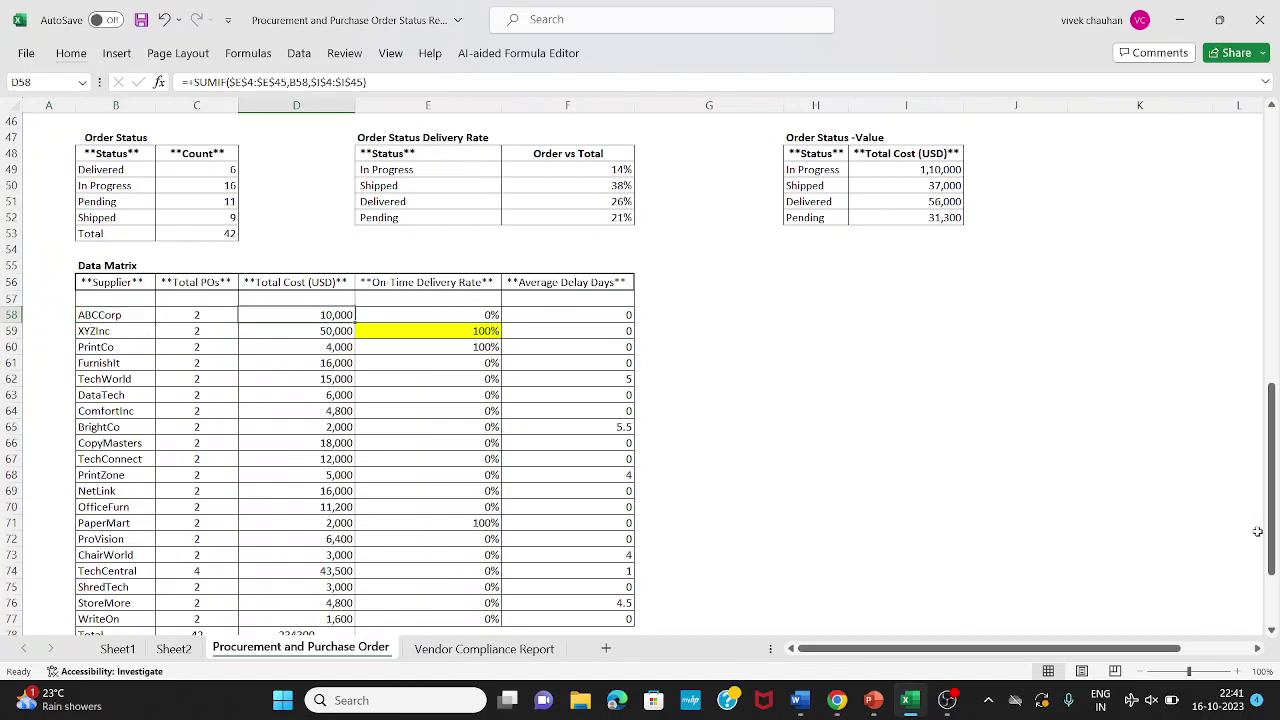
pyautogui.press('Right')
pyautogui.hotkey('ctrl', 'Up')
pyautogui.hotkey('ctrl', 'Up')
pyautogui.hotkey('ctrl', 'Up')
pyautogui.hotkey('ctrl', 'Up')
pyautogui.hotkey('ctrl', 'Up')
pyautogui.hotkey('ctrl', 'Up')
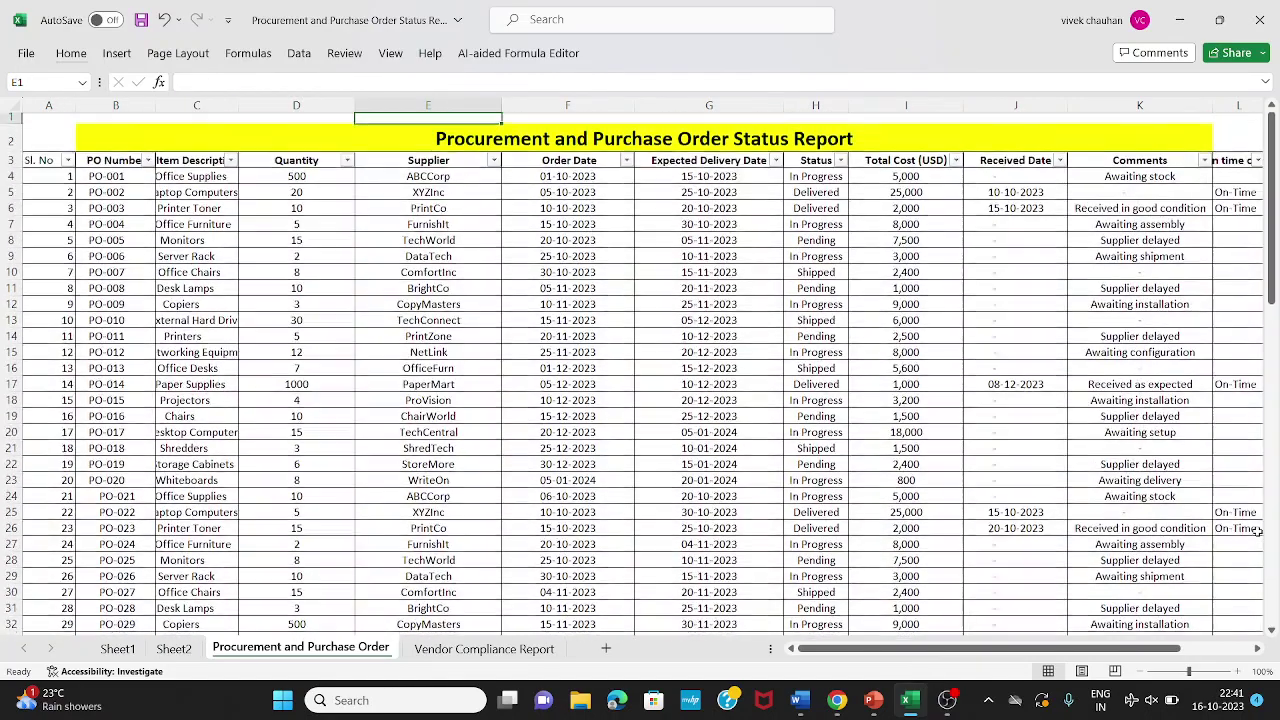
pyautogui.press('Left')
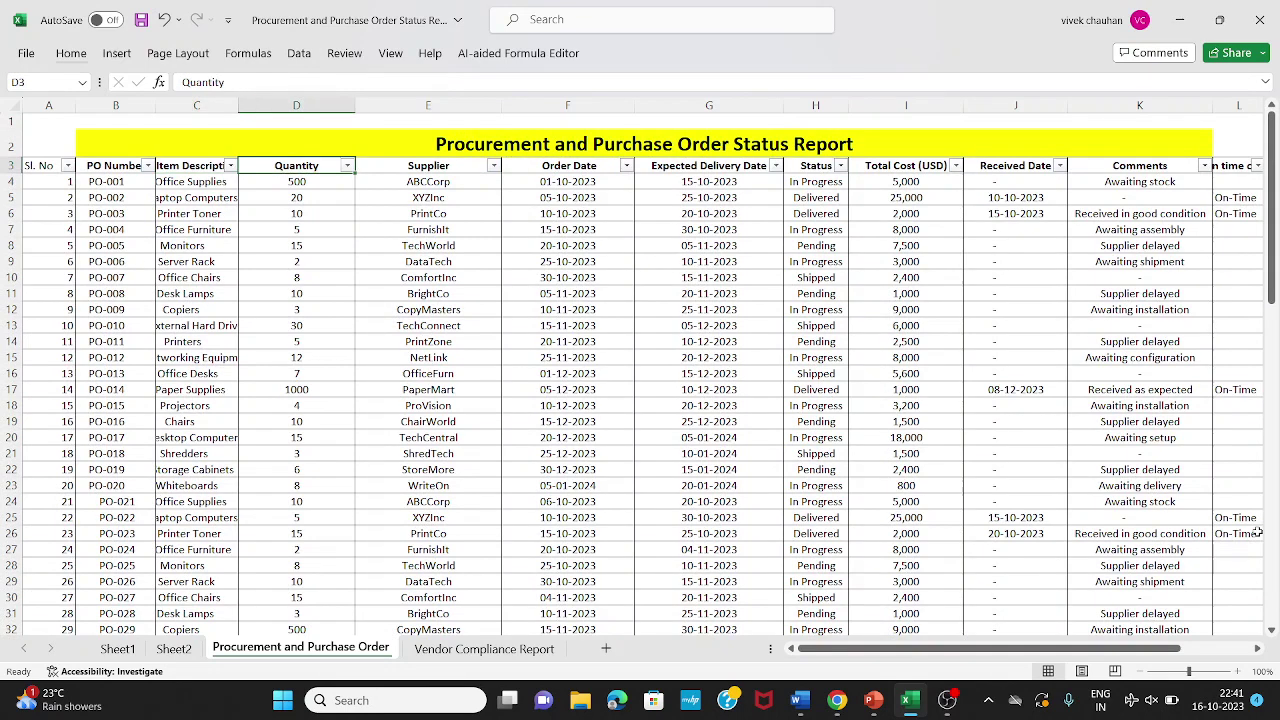
pyautogui.press('Right')
pyautogui.hotkey('alt', 'Down')
pyautogui.press('Down')
pyautogui.press('Down')
pyautogui.press('Down')
pyautogui.press('Down')
pyautogui.press('Down')
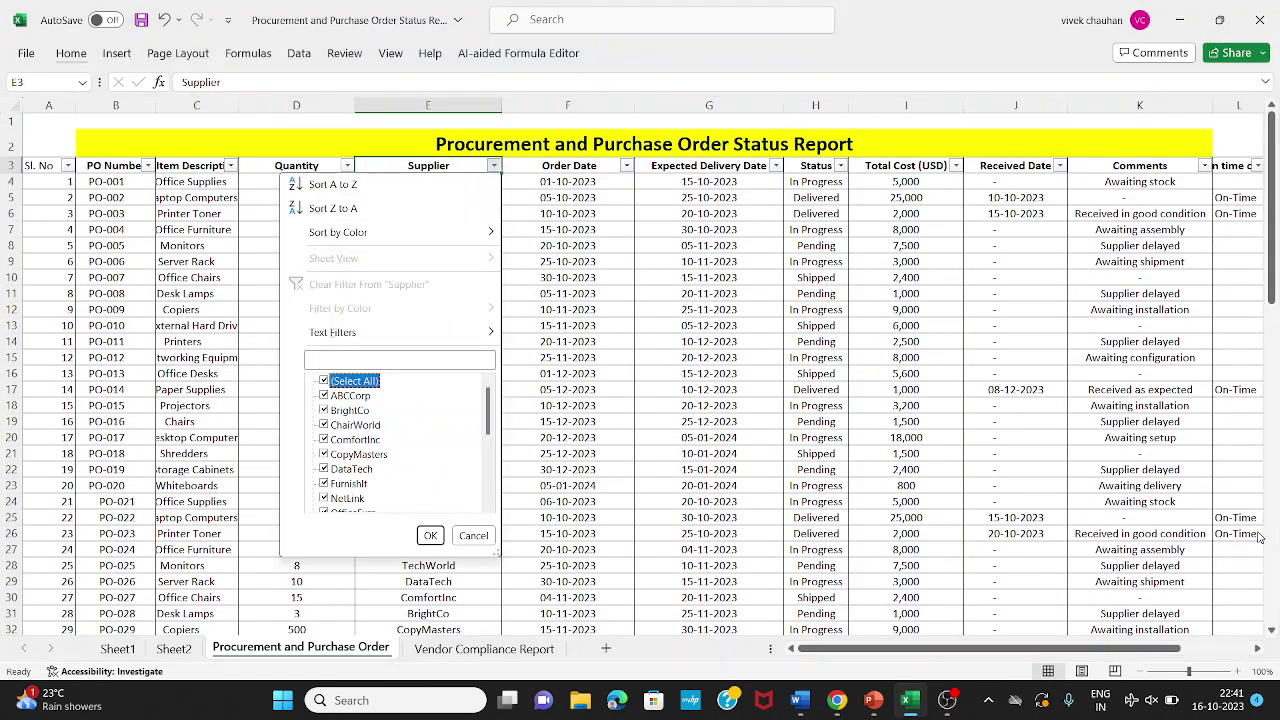
pyautogui.press('space')
pyautogui.press('Down')
pyautogui.press('space')
pyautogui.press('Return')
# Examine the Delay, Comments, Received Date and Expected Delivery Date entries of ABCCorp's filtered orders.
pyautogui.hotkey('ctrl', 'Right')
pyautogui.press('Left')
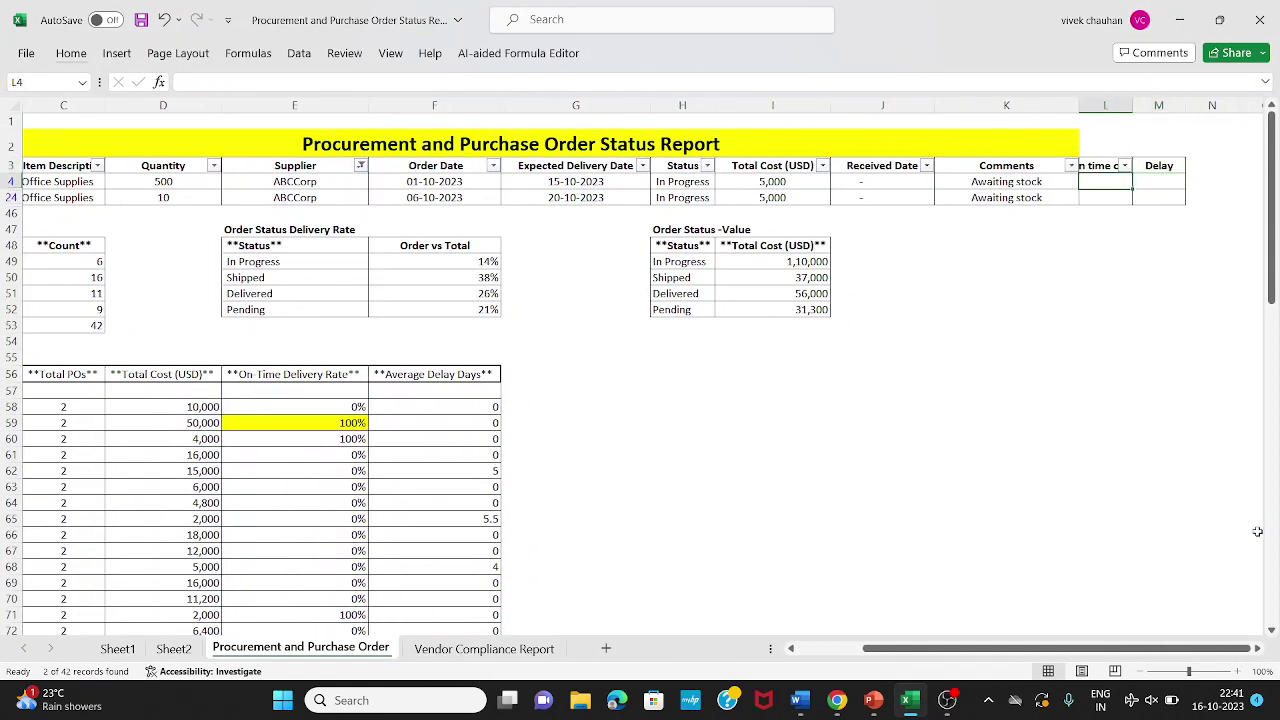
pyautogui.press('Down')
pyautogui.press('Down')
pyautogui.press('Left')
pyautogui.press('Up')
pyautogui.press('Left')
pyautogui.press('Left')
pyautogui.press('Left')
pyautogui.press('Up')
pyautogui.press('Left')
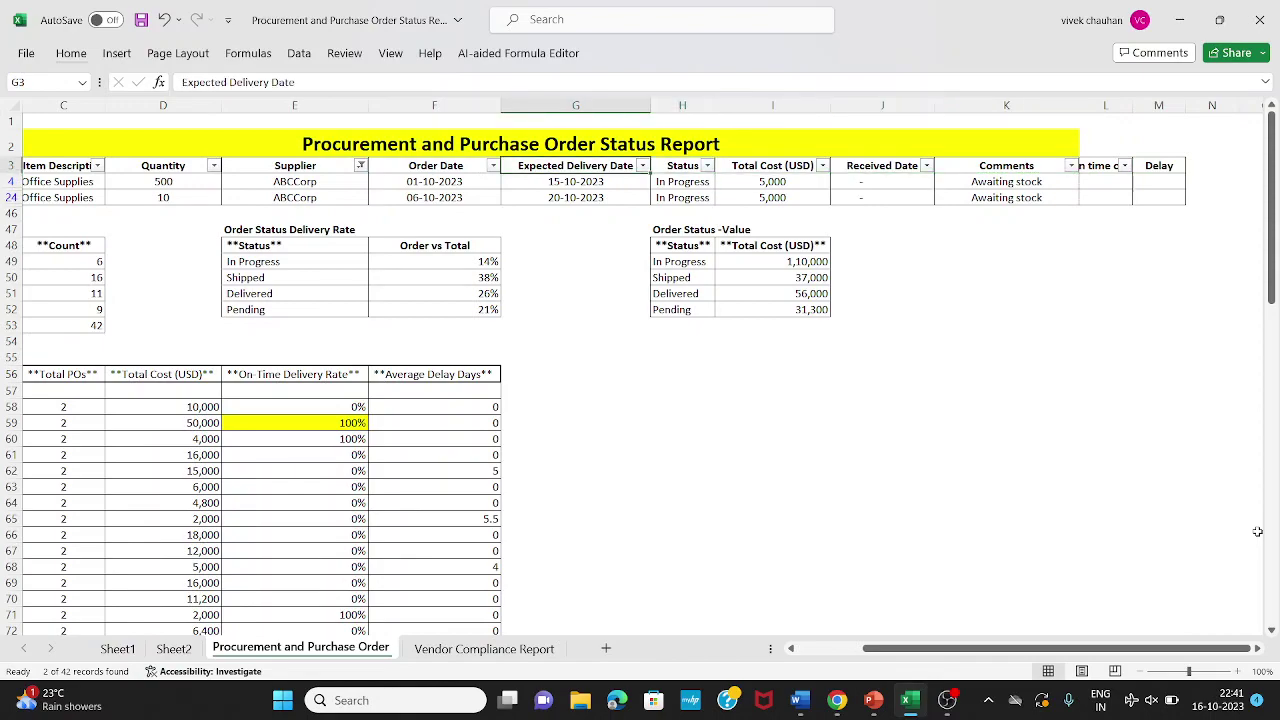
# Reselect all suppliers in the Supplier column filter to show the full order list.
pyautogui.press('Left')
pyautogui.press('Left')
pyautogui.hotkey('alt', 'Down')
pyautogui.press('Down')
pyautogui.press('Down')
pyautogui.press('Down')
pyautogui.press('Down')
pyautogui.press('Down')
pyautogui.press('Down')
pyautogui.press('Down')
pyautogui.press('Up')
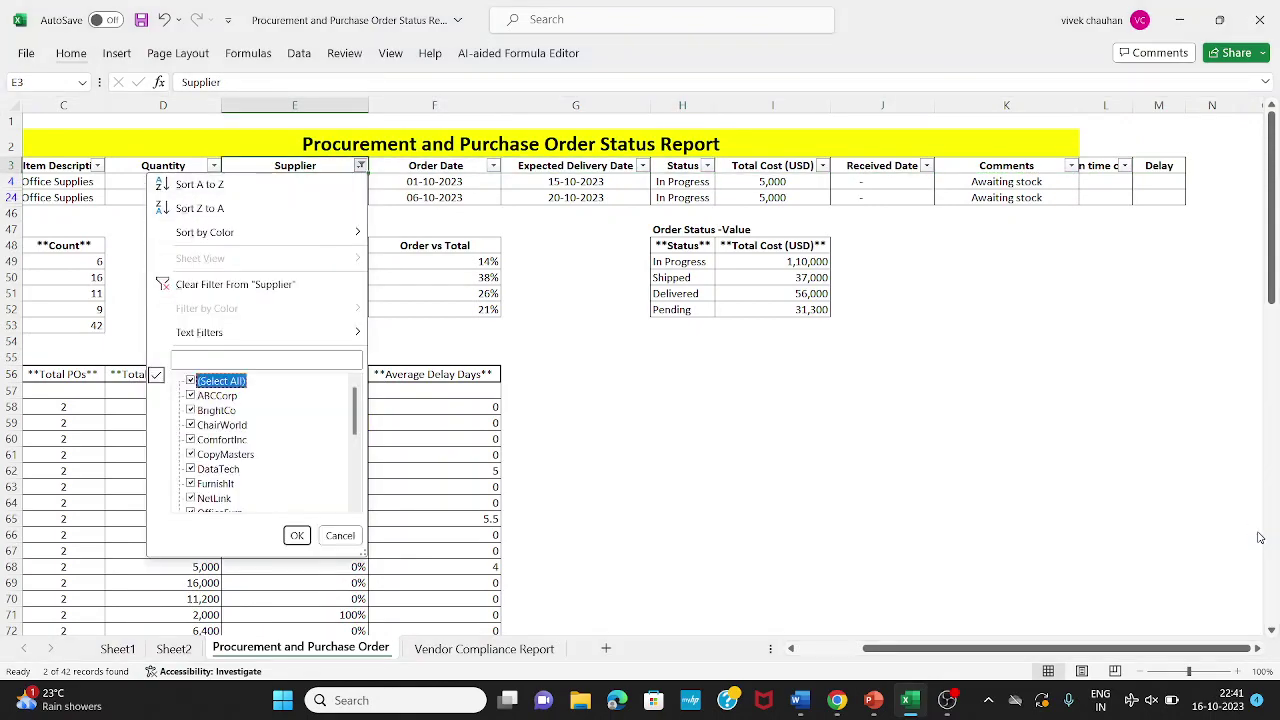
pyautogui.press('space')
pyautogui.press('Return')
# Review the Average Delay Days in the Data Matrix and copy TechWorld's supplier name from B62.
pyautogui.press('Down')
pyautogui.press('Down')
pyautogui.press('Down')
pyautogui.press('Down')
pyautogui.press('Down')
pyautogui.press('Down')
pyautogui.press('Down')
pyautogui.press('pagedown')
pyautogui.press('pagedown')
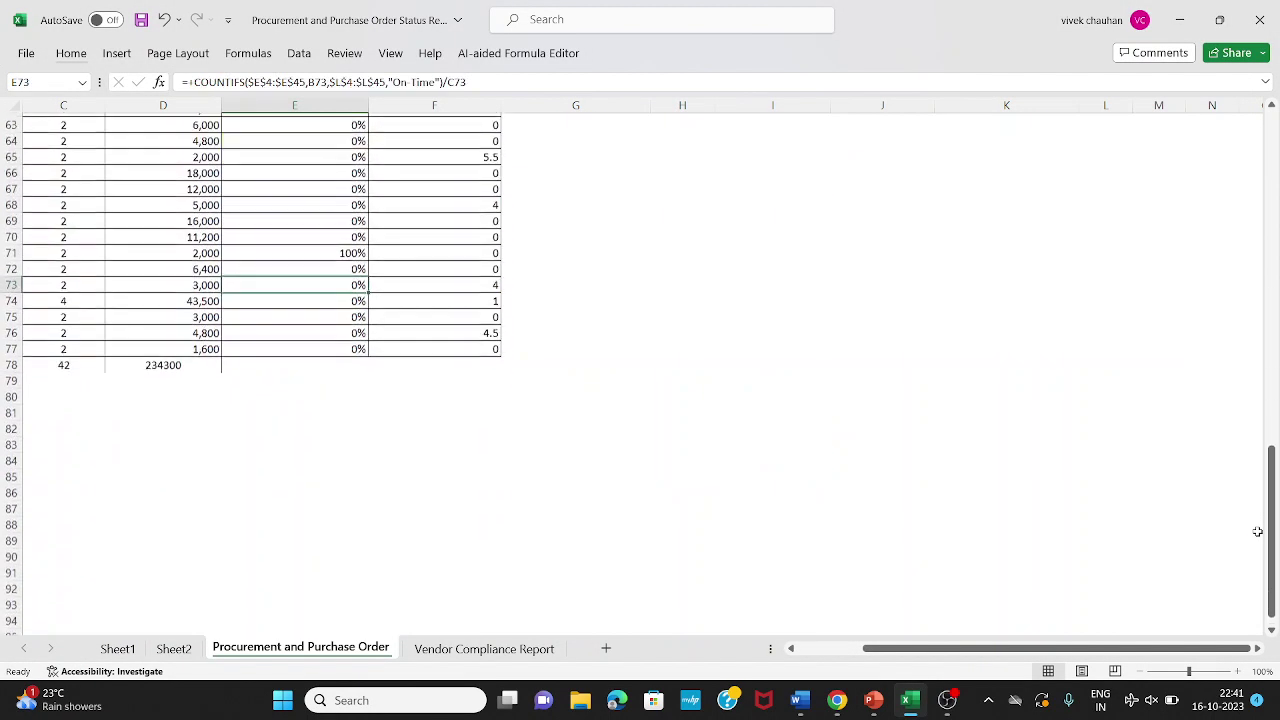
pyautogui.press('Up')
pyautogui.press('Up')
pyautogui.press('Up')
pyautogui.press('Up')
pyautogui.press('Up')
pyautogui.press('Up')
pyautogui.press('Up')
pyautogui.press('Up')
pyautogui.press('Up')
pyautogui.press('Up')
pyautogui.press('Up')
pyautogui.press('Up')
pyautogui.press('Up')
pyautogui.press('Up')
pyautogui.press('Up')
pyautogui.press('Up')
pyautogui.press('Right')
pyautogui.press('Right')
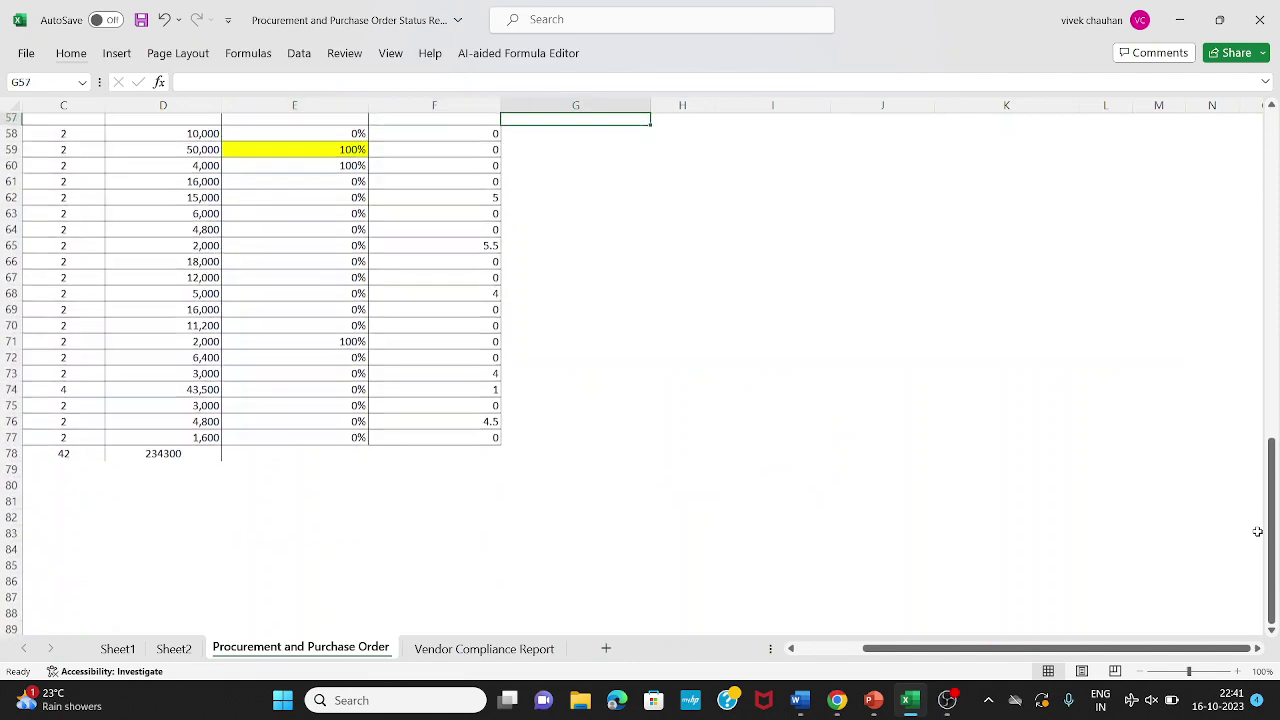
pyautogui.press('Down')
pyautogui.press('Down')
pyautogui.press('Down')
pyautogui.press('Down')
pyautogui.press('Down')
pyautogui.press('Left')
pyautogui.press('Left')
pyautogui.press('Left')
pyautogui.press('Left')
pyautogui.press('Left')
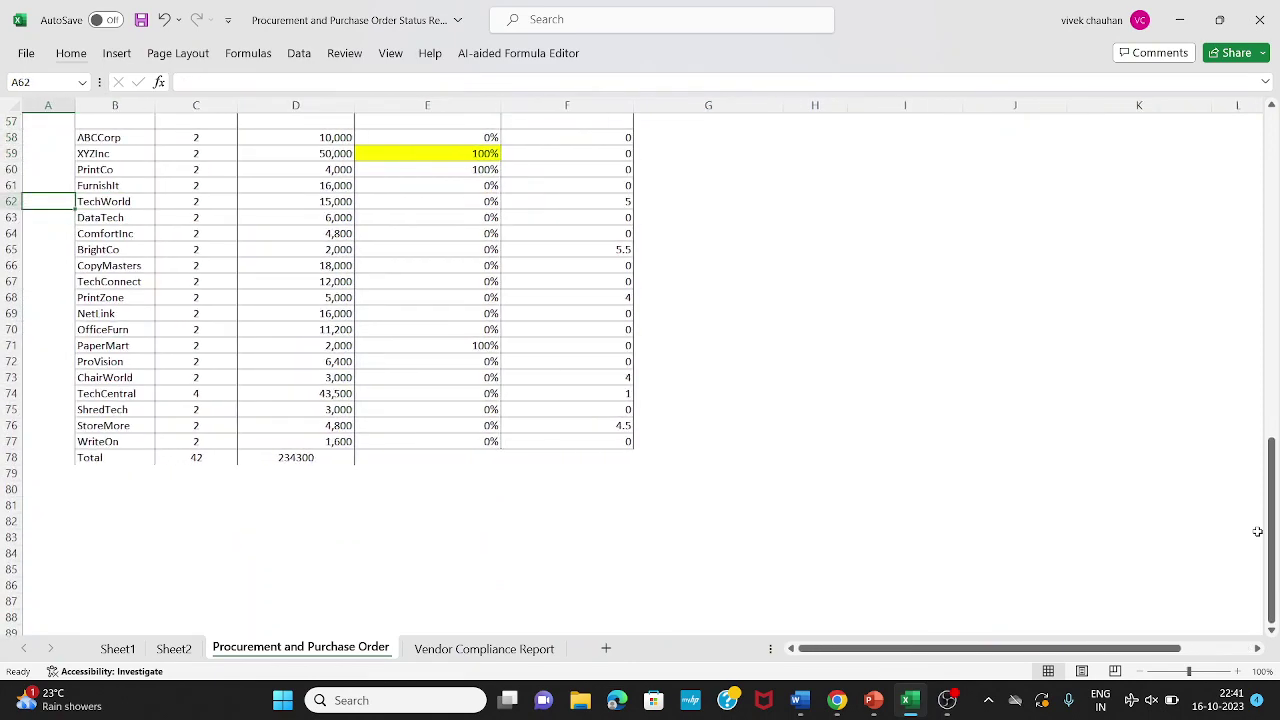
pyautogui.hotkey('ctrl', 'c')
# Filter the order list's Supplier column to show only TechWorld's orders.
pyautogui.press('Up')
pyautogui.press('Up')
pyautogui.press('Up')
pyautogui.press('Up')
pyautogui.press('Up')
pyautogui.press('Up')
pyautogui.press('Up')
pyautogui.press('Up')
pyautogui.press('Up')
pyautogui.press('Up')
pyautogui.press('Up')
pyautogui.press('Up')
pyautogui.press('Up')
pyautogui.press('Up')
pyautogui.press('Up')
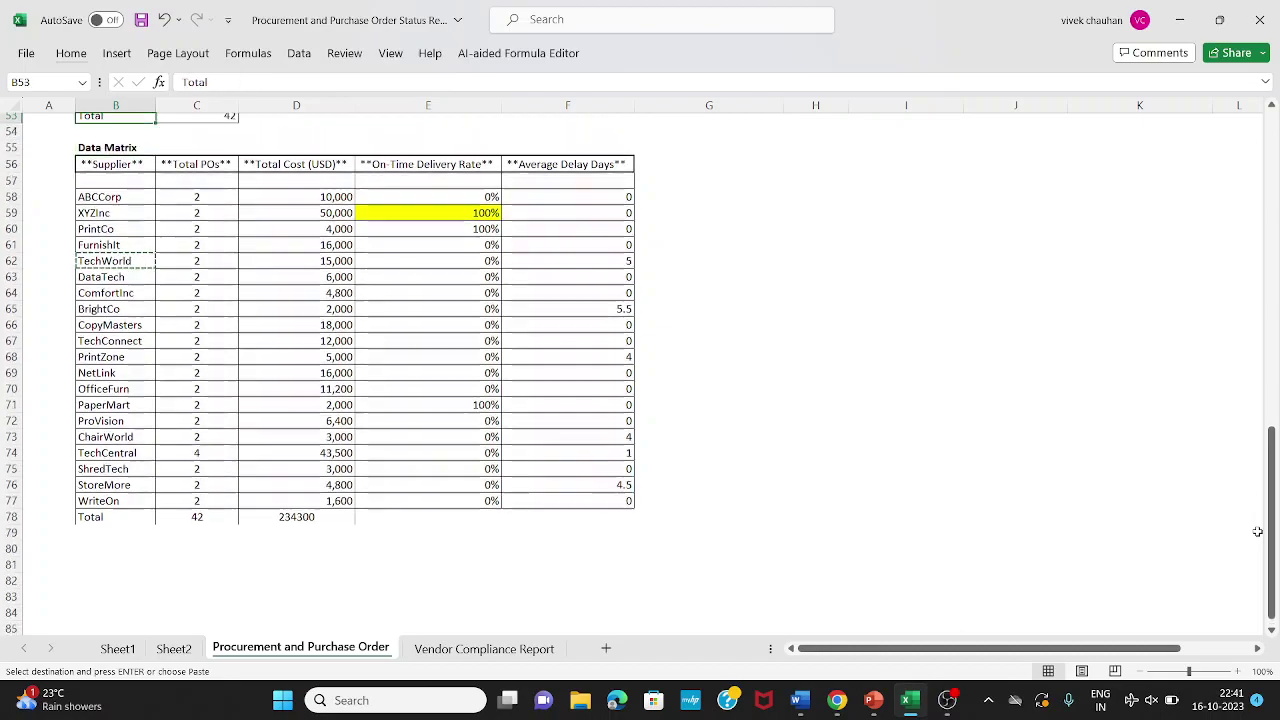
pyautogui.press('Right')
pyautogui.press('Right')
pyautogui.press('Right')
pyautogui.hotkey('ctrl', 'Up')
pyautogui.hotkey('ctrl', 'Up')
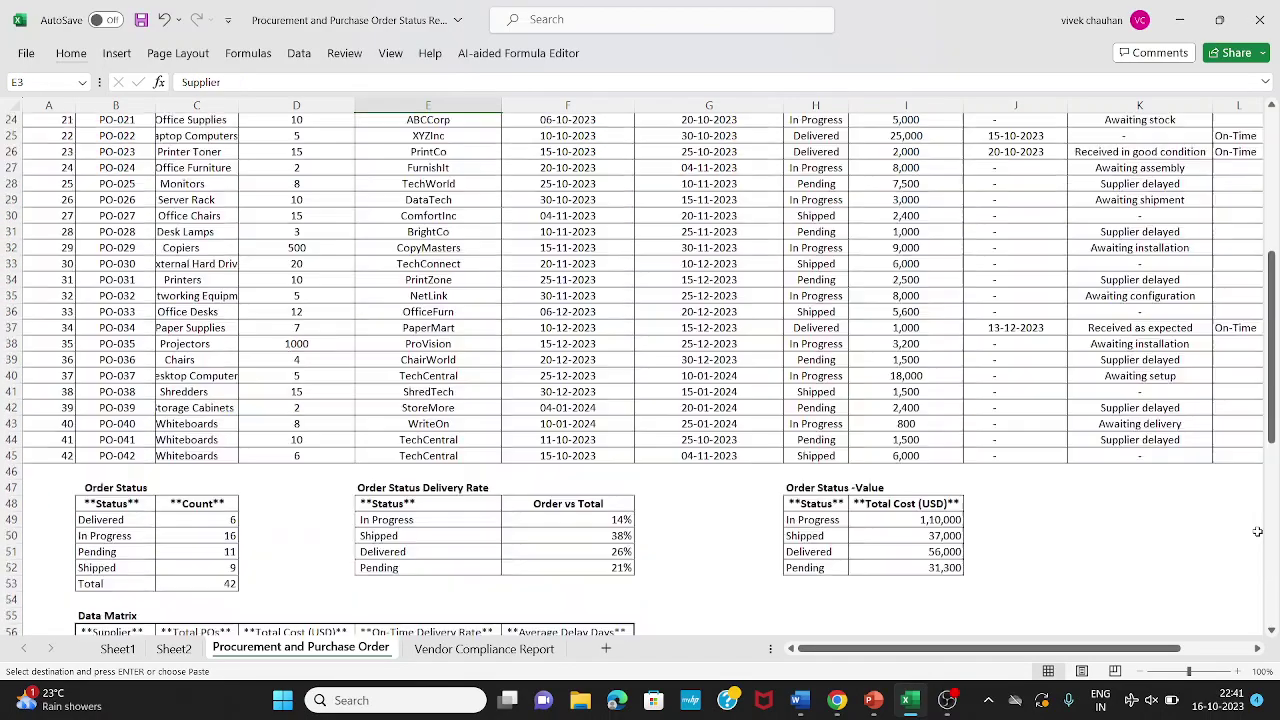
pyautogui.press('Right')
pyautogui.press('Right')
pyautogui.press('Left')
pyautogui.press('Left')
pyautogui.hotkey('alt', 'Down')
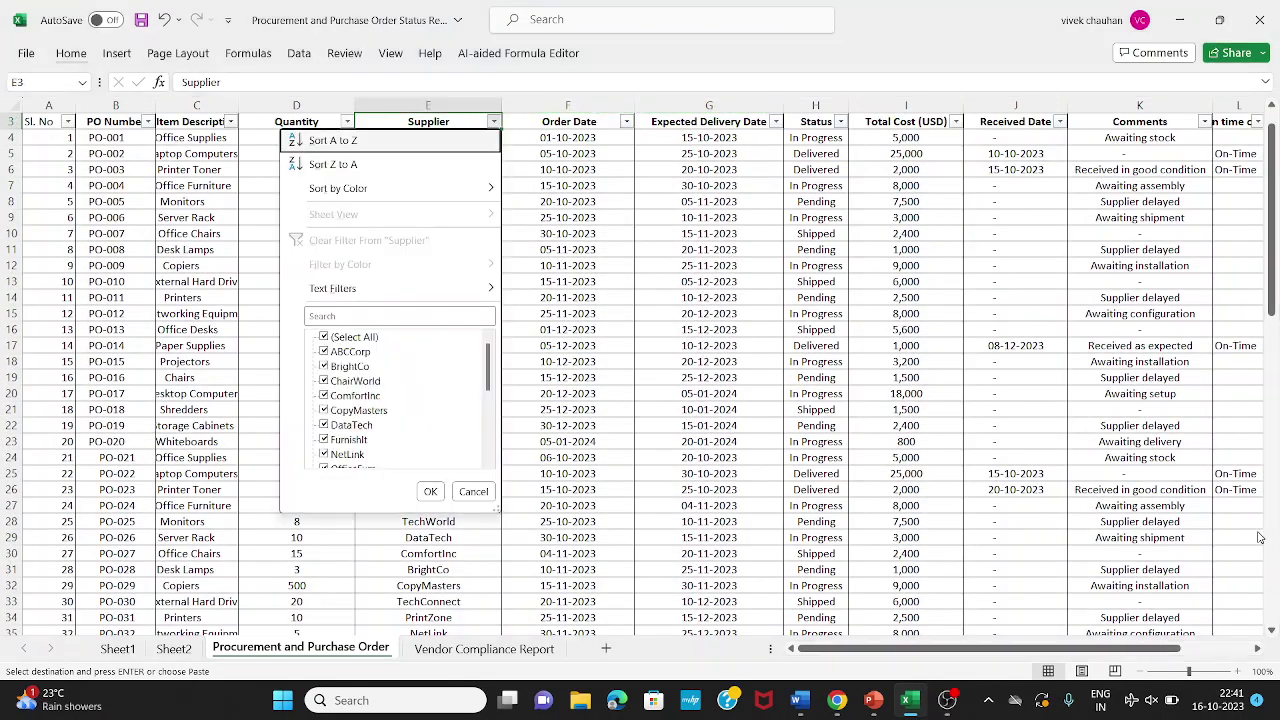
pyautogui.press('Down')
pyautogui.press('Down')
pyautogui.press('Down')
pyautogui.press('Down')
pyautogui.press('Return')
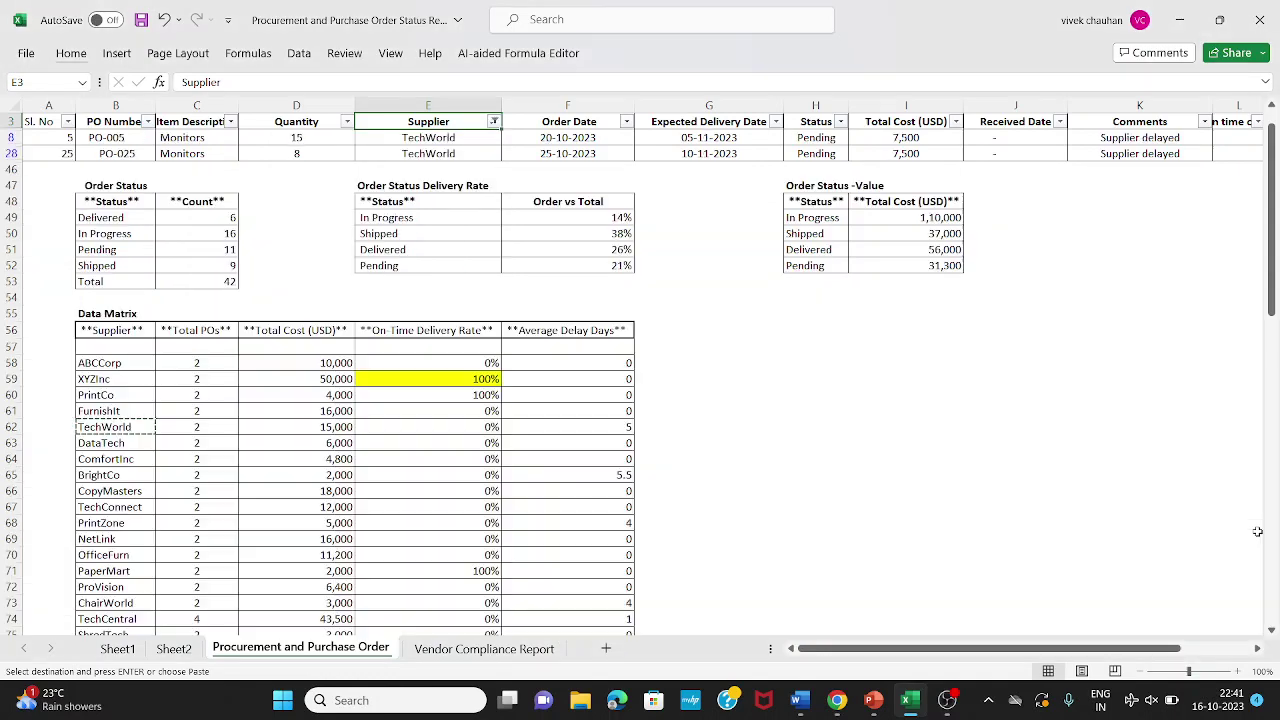
# Select the Delay values of TechWorld's filtered orders to check their average.
pyautogui.hotkey('ctrl', 'Right')
pyautogui.press('Down')
pyautogui.hotkey('ctrl', 'shift', 'Down')
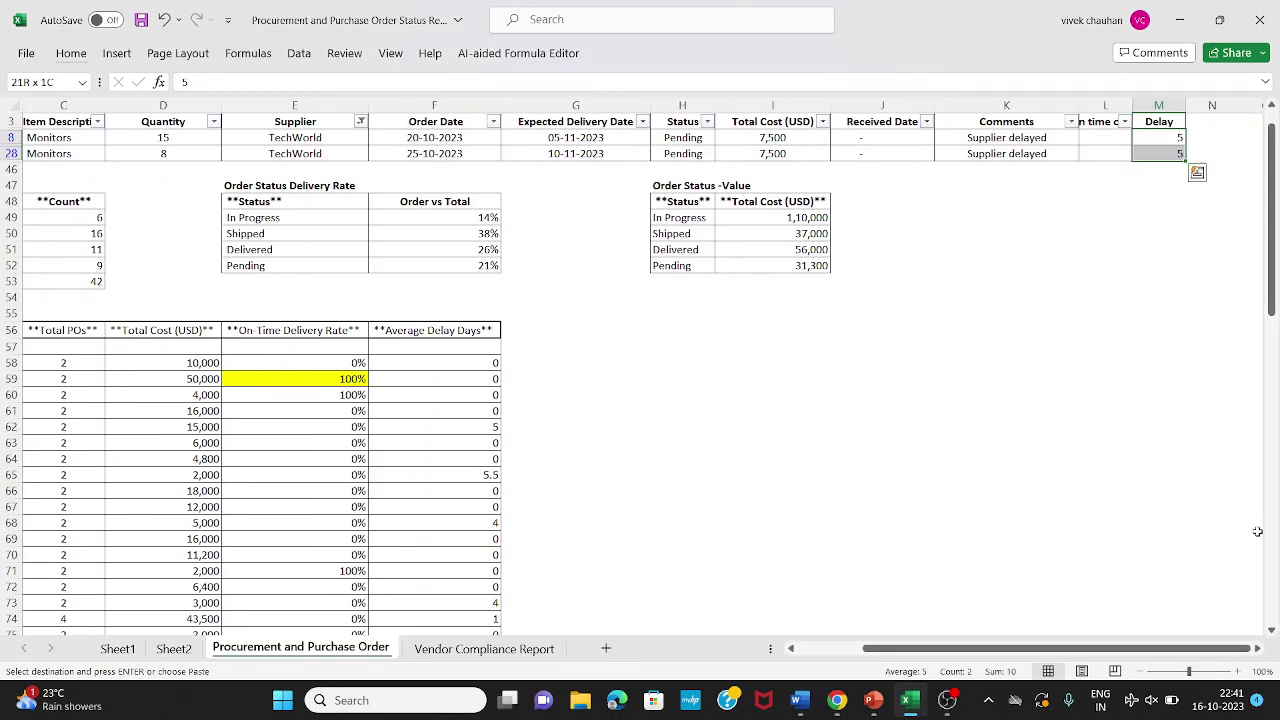
# Highlight TechWorld's Average Delay Days cell, F62, in the Data Matrix with yellow fill.
pyautogui.press('Left')
pyautogui.hotkey('ctrl', 'Left')
pyautogui.hotkey('ctrl', 'Down')
pyautogui.hotkey('ctrl', 'Down')
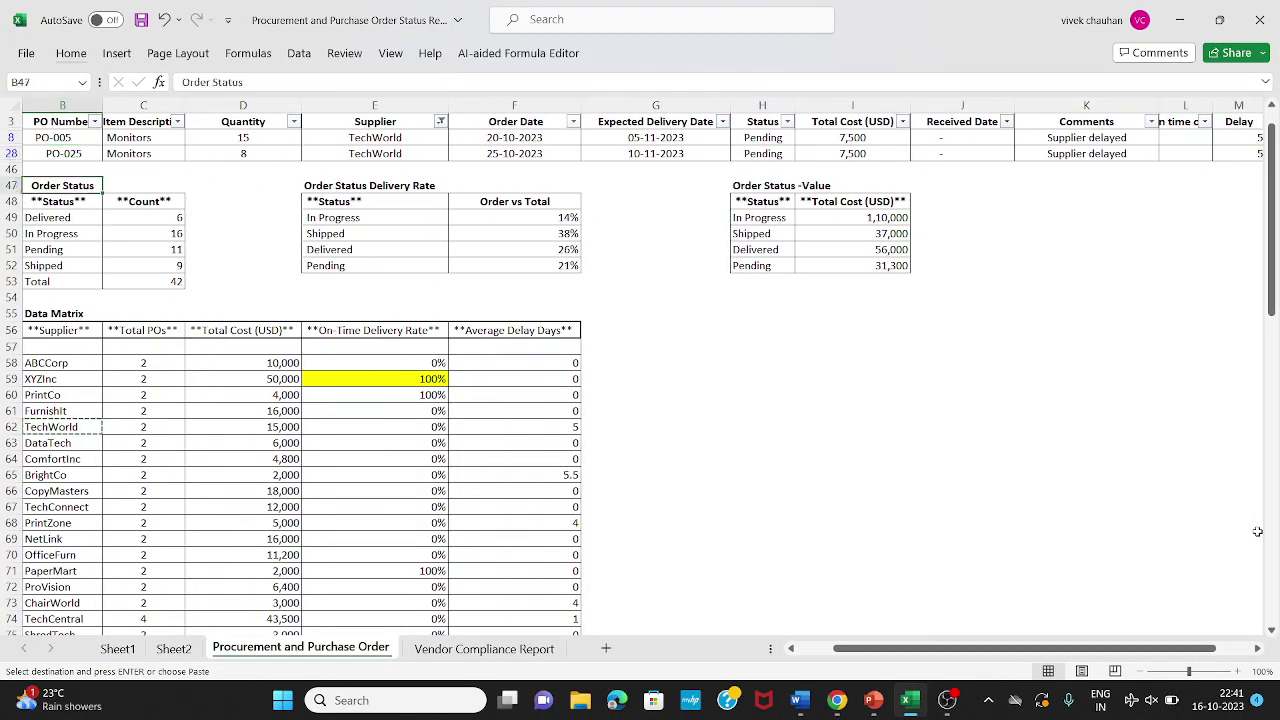
pyautogui.hotkey('ctrl', 'Down')
pyautogui.hotkey('ctrl', 'Down')
pyautogui.hotkey('ctrl', 'Down')
pyautogui.hotkey('ctrl', 'Down')
pyautogui.press('Down')
pyautogui.press('Down')
pyautogui.press('Down')
pyautogui.press('Down')
pyautogui.press('Right')
pyautogui.press('Right')
pyautogui.press('Right')
pyautogui.press('Right')
pyautogui.press('Right')
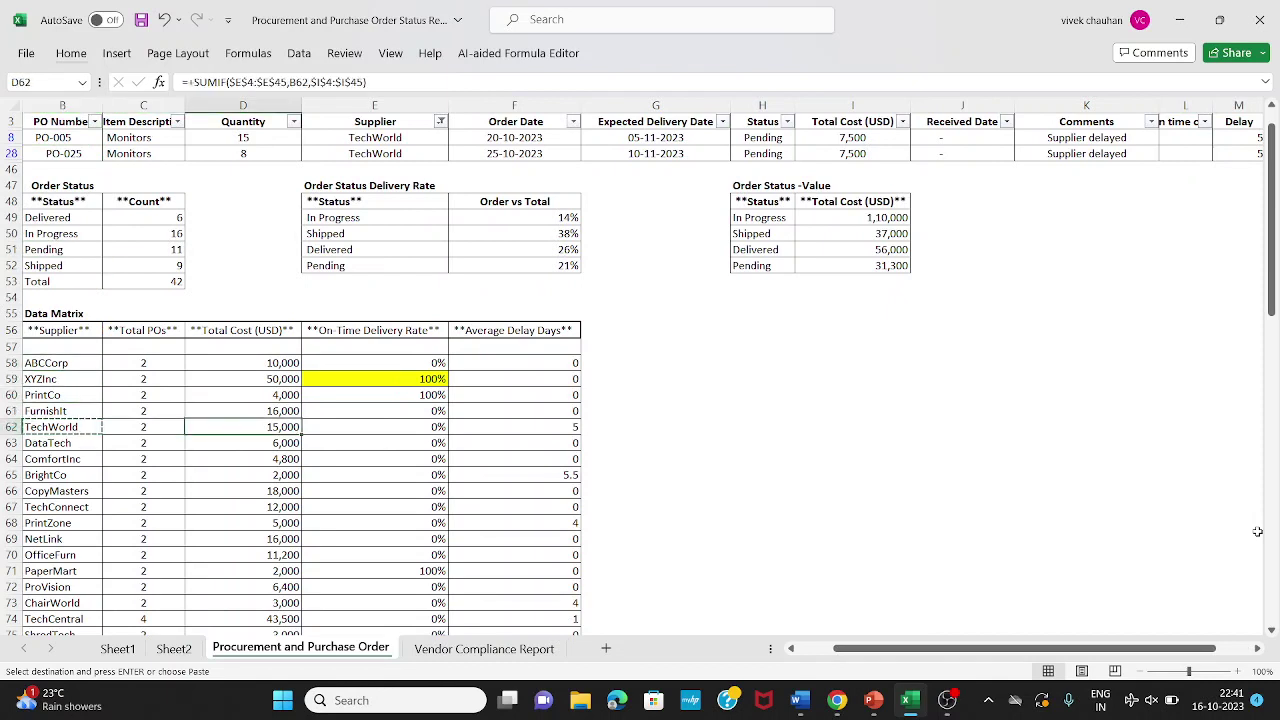
pyautogui.press('Left')
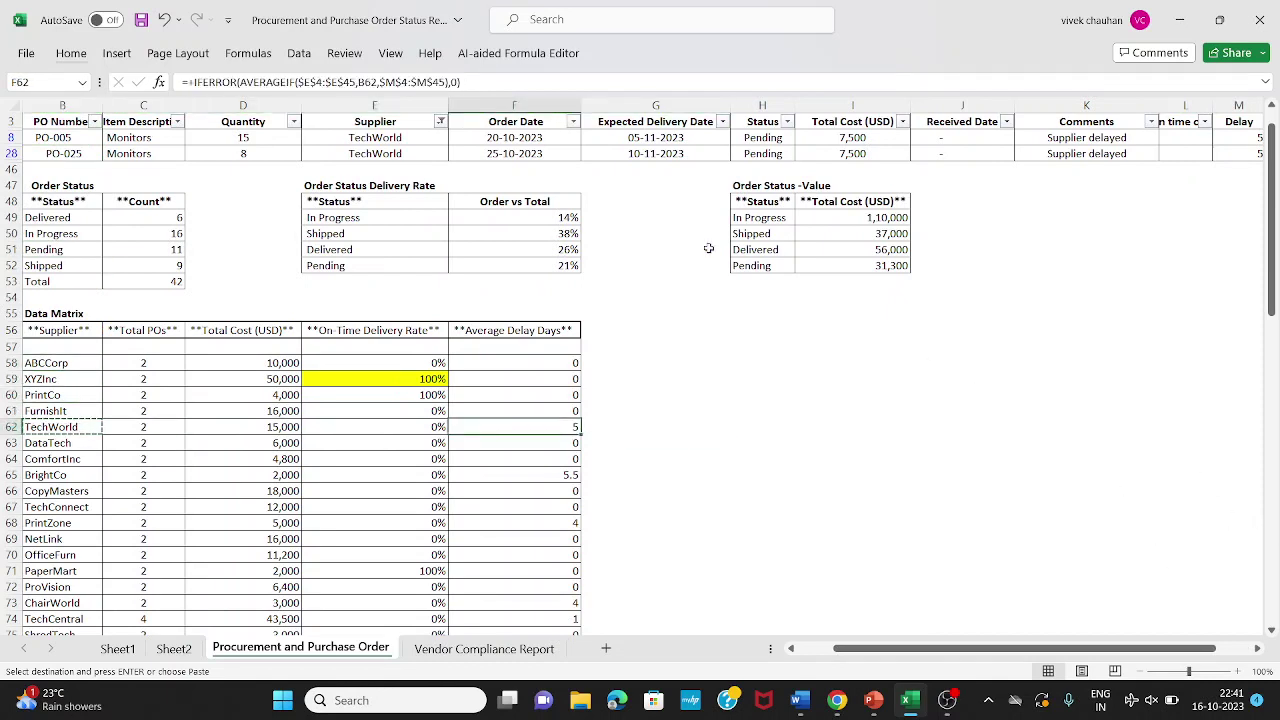
pyautogui.click(84, 63)
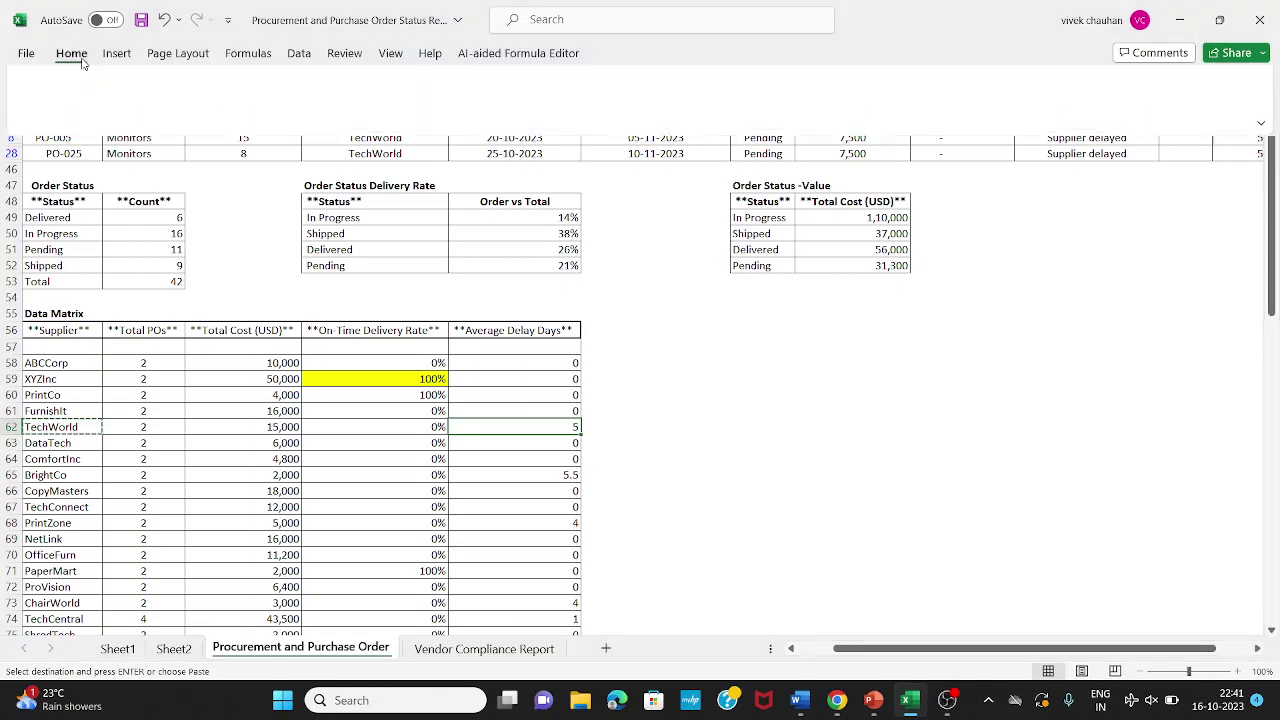
pyautogui.click(225, 112)
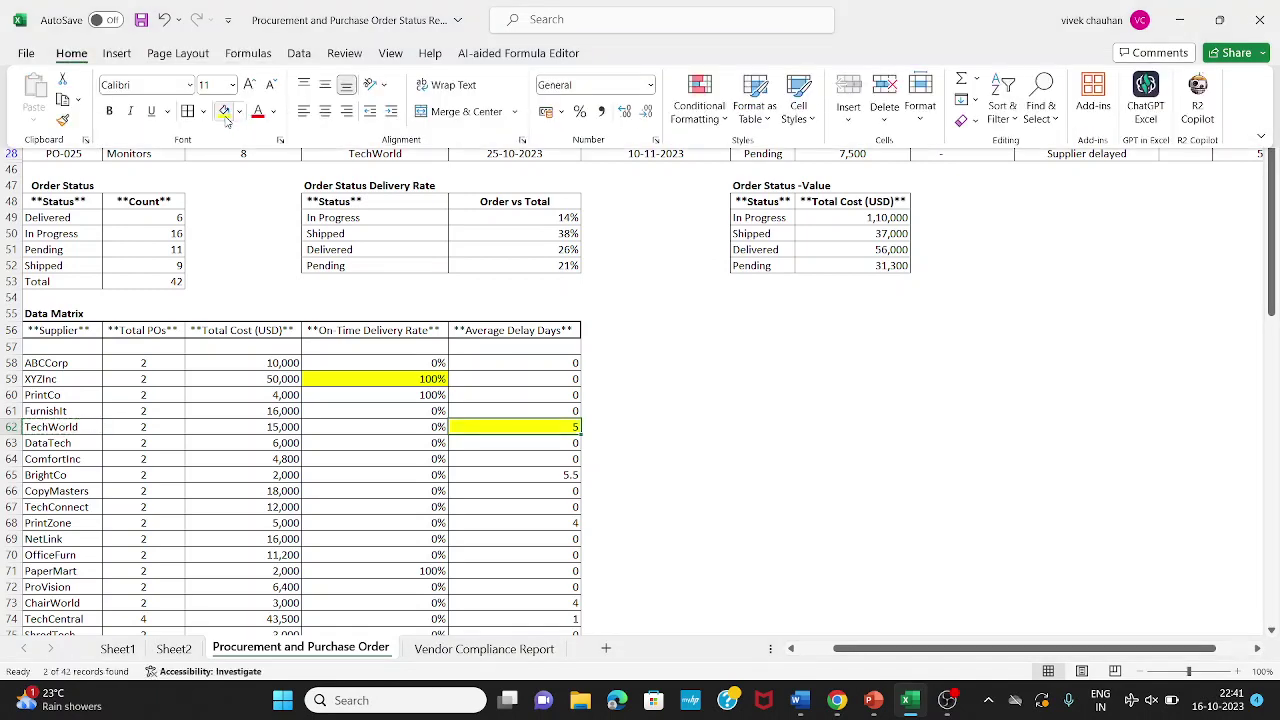
# Select TechWorld's Delay values in column M again to compare their average with the highlighted cell.
pyautogui.scroll(1, 226, 121)
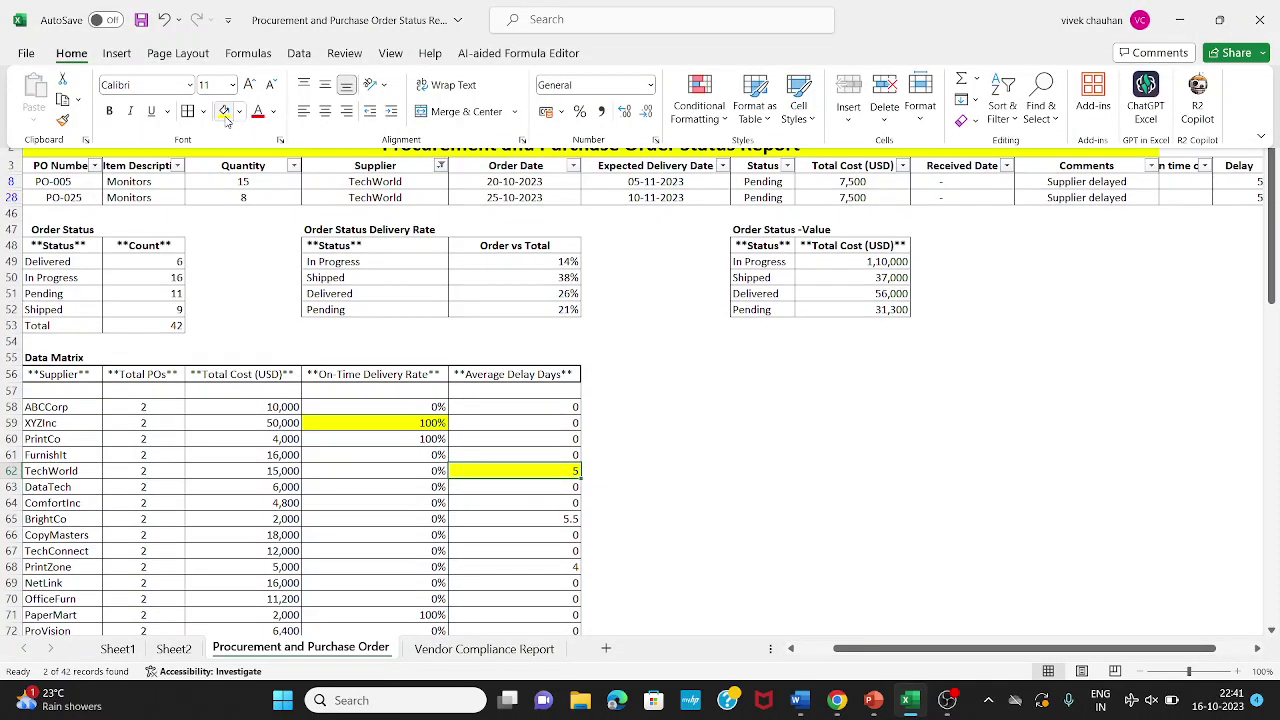
pyautogui.press('Right')
pyautogui.press('Right')
pyautogui.press('Right')
pyautogui.press('Right')
pyautogui.press('Right')
pyautogui.press('Right')
pyautogui.press('Right')
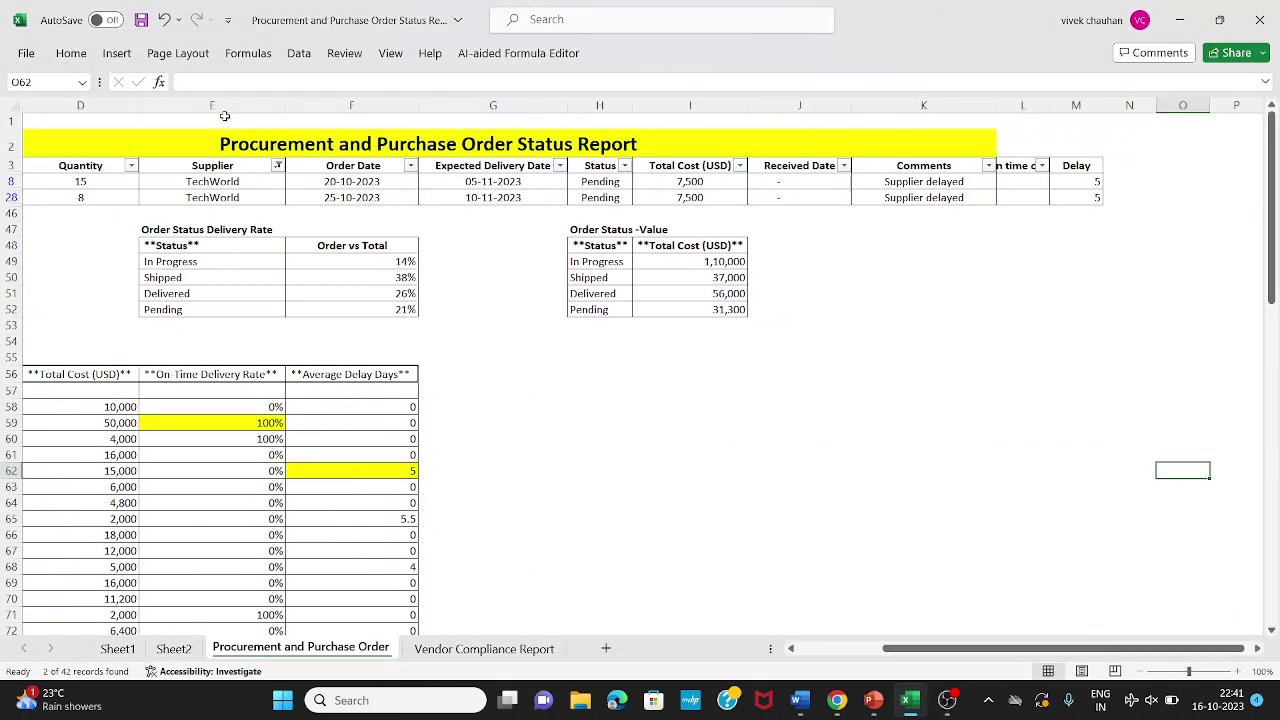
pyautogui.hotkey('ctrl', 'Up')
pyautogui.hotkey('ctrl', 'shift', 'Up')
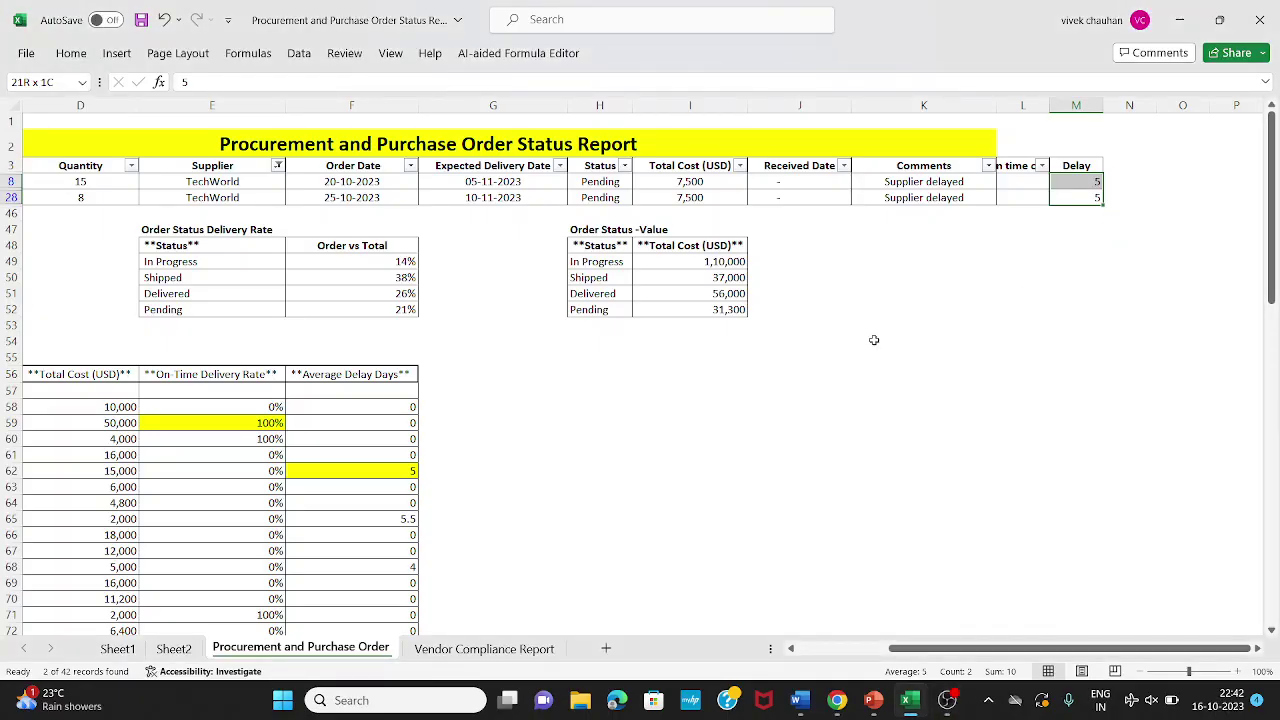
# Clear the supplier filter from the order list.
pyautogui.click(874, 340)
pyautogui.press('Left')
pyautogui.hotkey('alt', 'a')
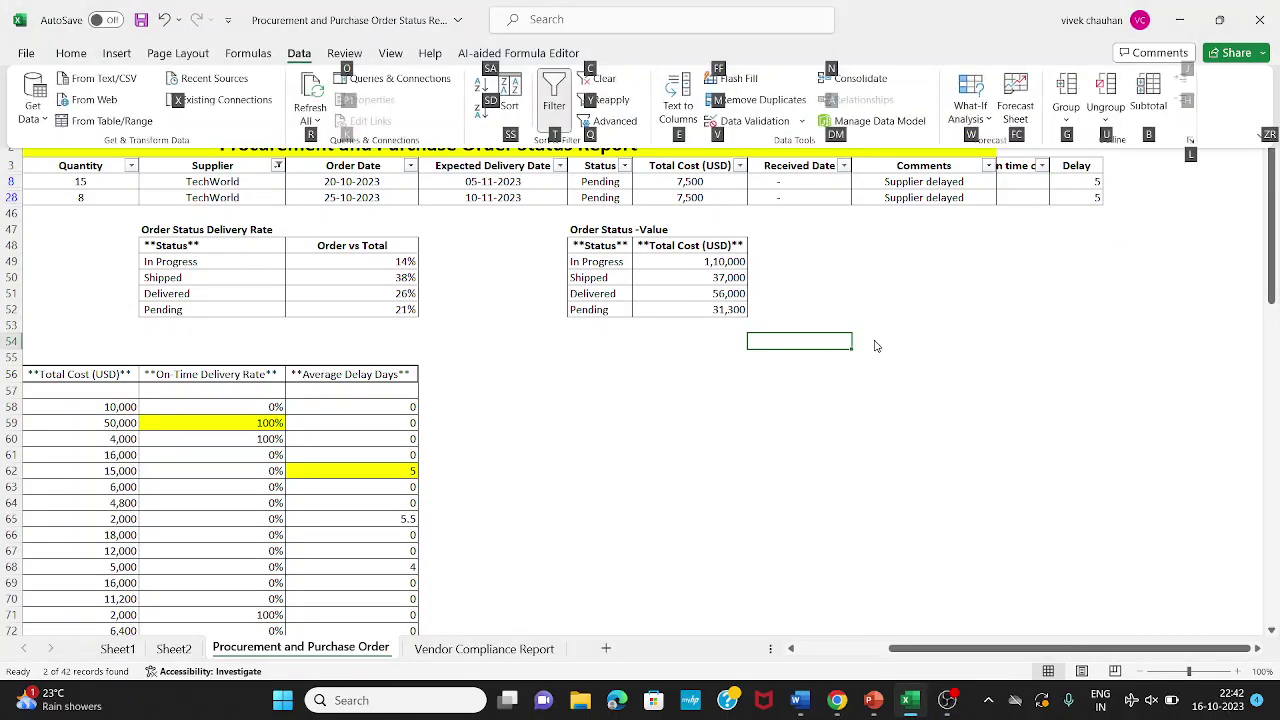
pyautogui.press('c')
pyautogui.press('Left')
pyautogui.press('Left')
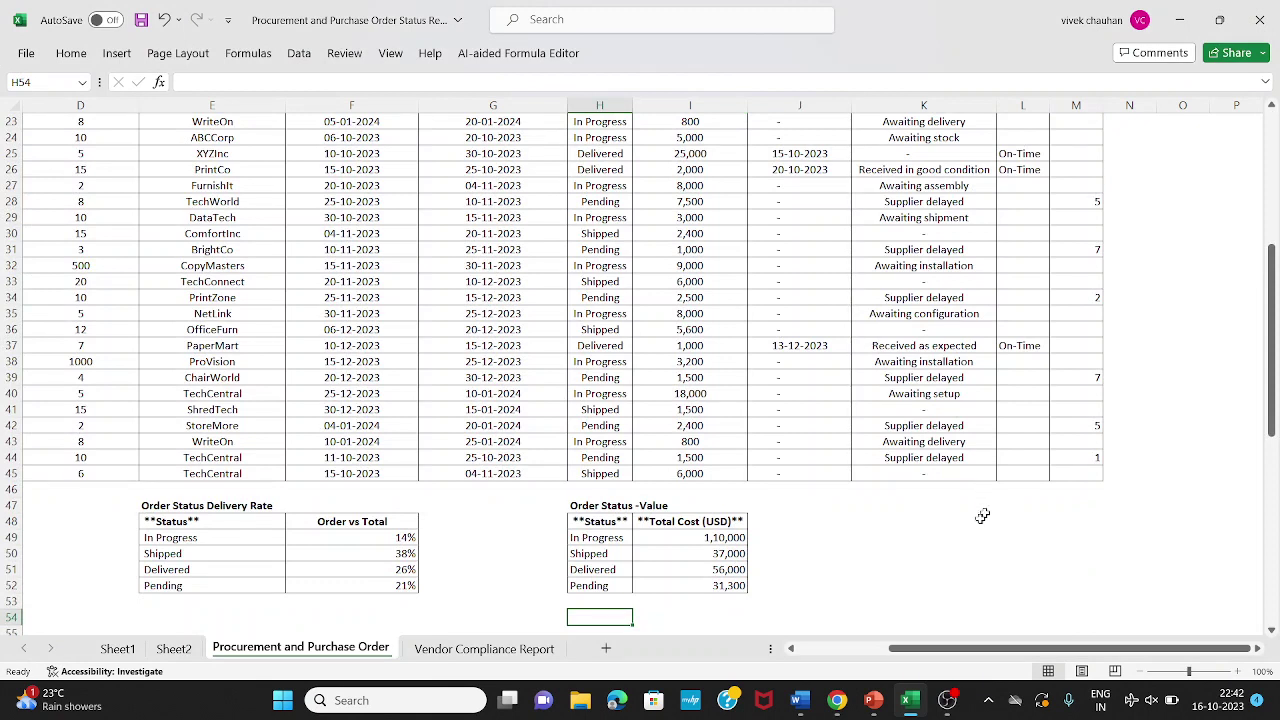
# Highlight the whole Order Status -Value table, H48:I52, with yellow fill.
pyautogui.click(1008, 510)
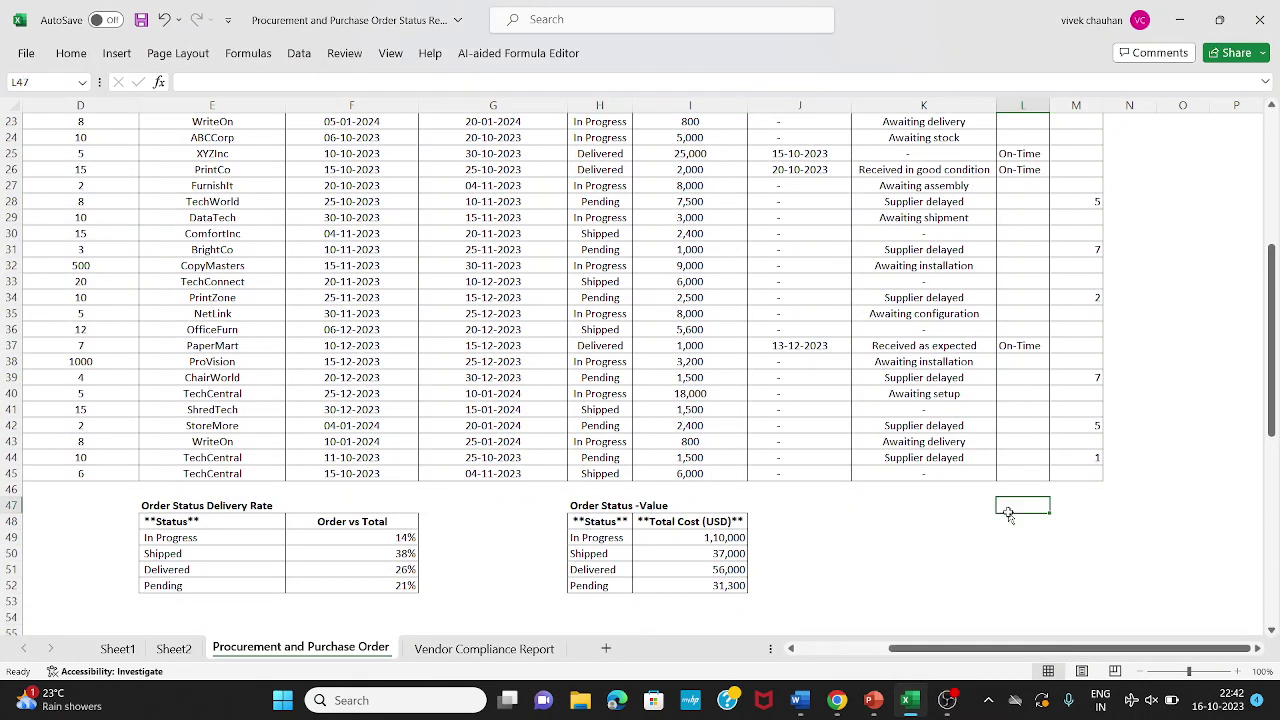
pyautogui.press('Left')
pyautogui.press('Left')
pyautogui.press('Left')
pyautogui.press('Left')
pyautogui.press('Down')
pyautogui.hotkey('ctrl', 'shift', 'Right')
pyautogui.hotkey('ctrl', 'shift', 'Down')
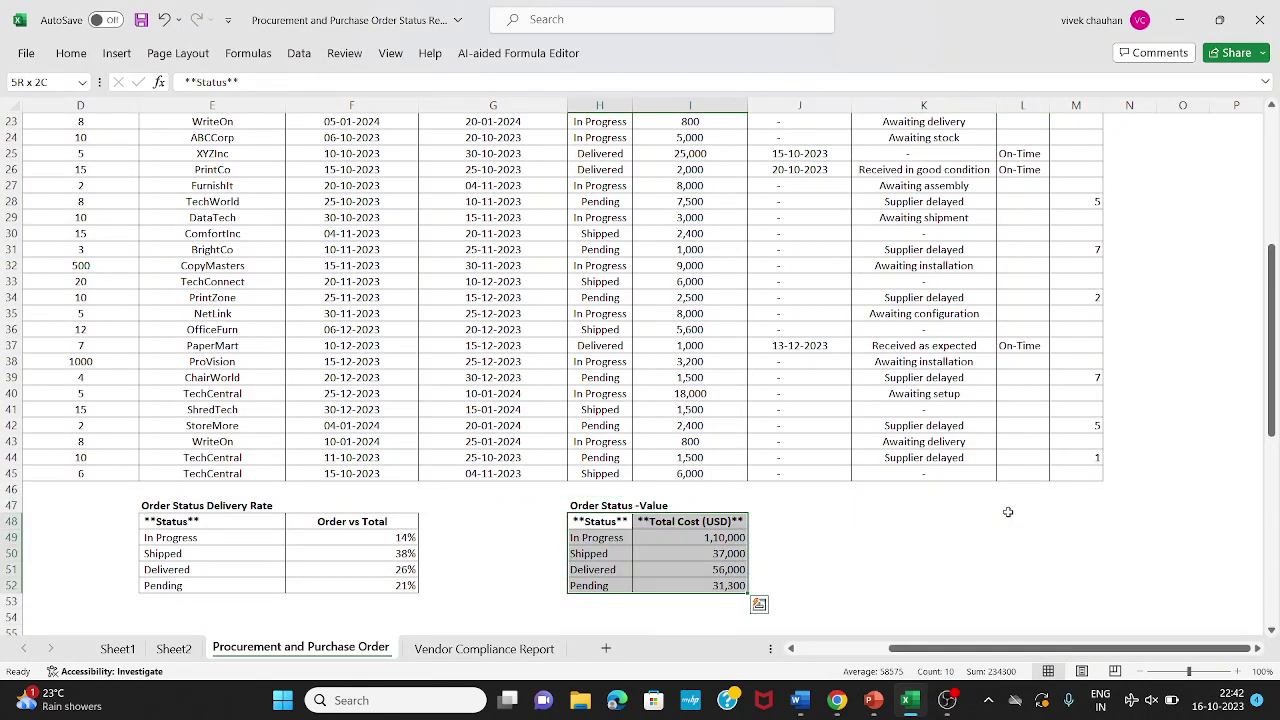
pyautogui.click(71, 53)
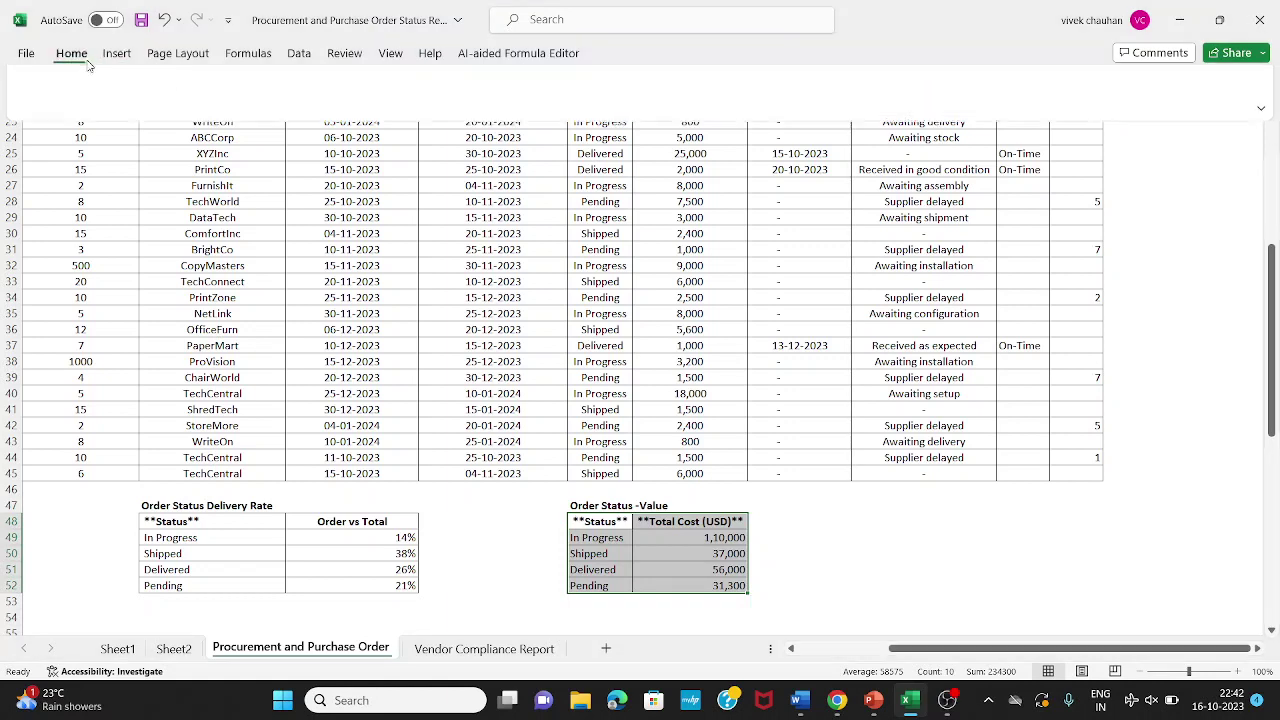
pyautogui.click(224, 118)
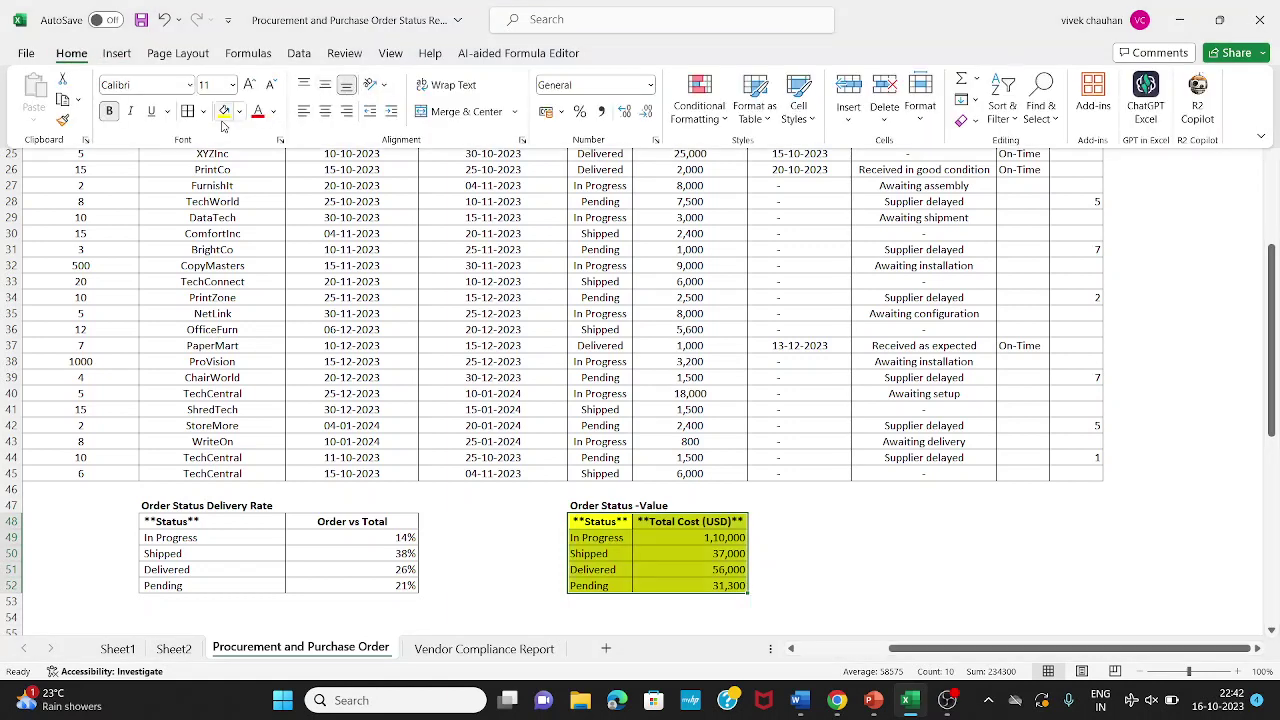
# Fill the Order Status Delivery Rate table, E48:F52, with yellow.
pyautogui.press('Left')
pyautogui.press('Left')
pyautogui.press('Left')
pyautogui.hotkey('ctrl', 'shift', 'Right')
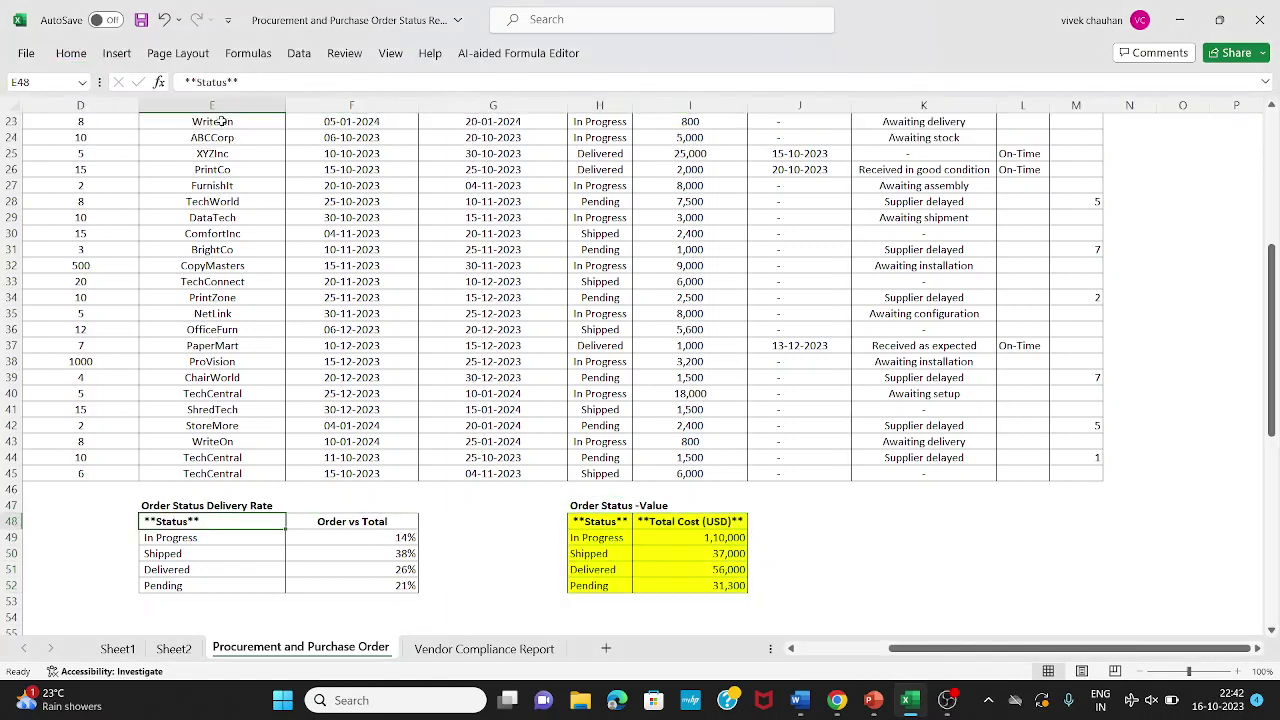
pyautogui.hotkey('ctrl', 'shift', 'Down')
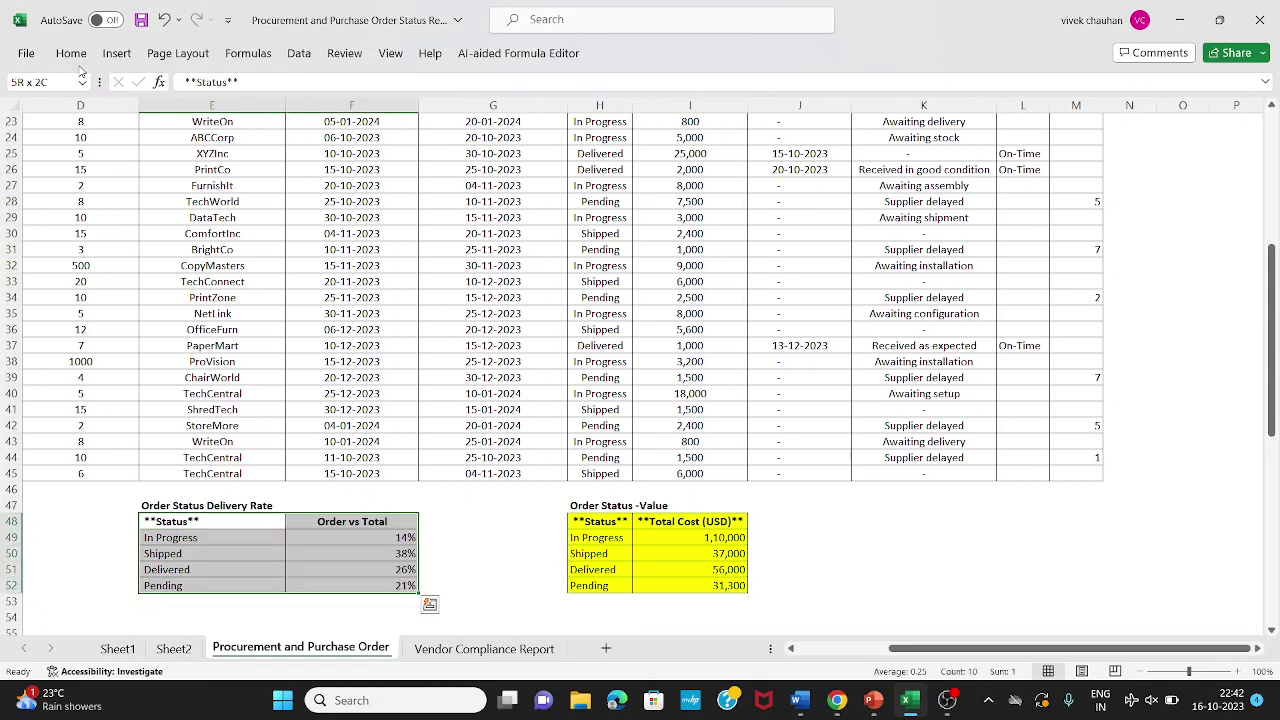
pyautogui.click(71, 53)
pyautogui.click(224, 113)
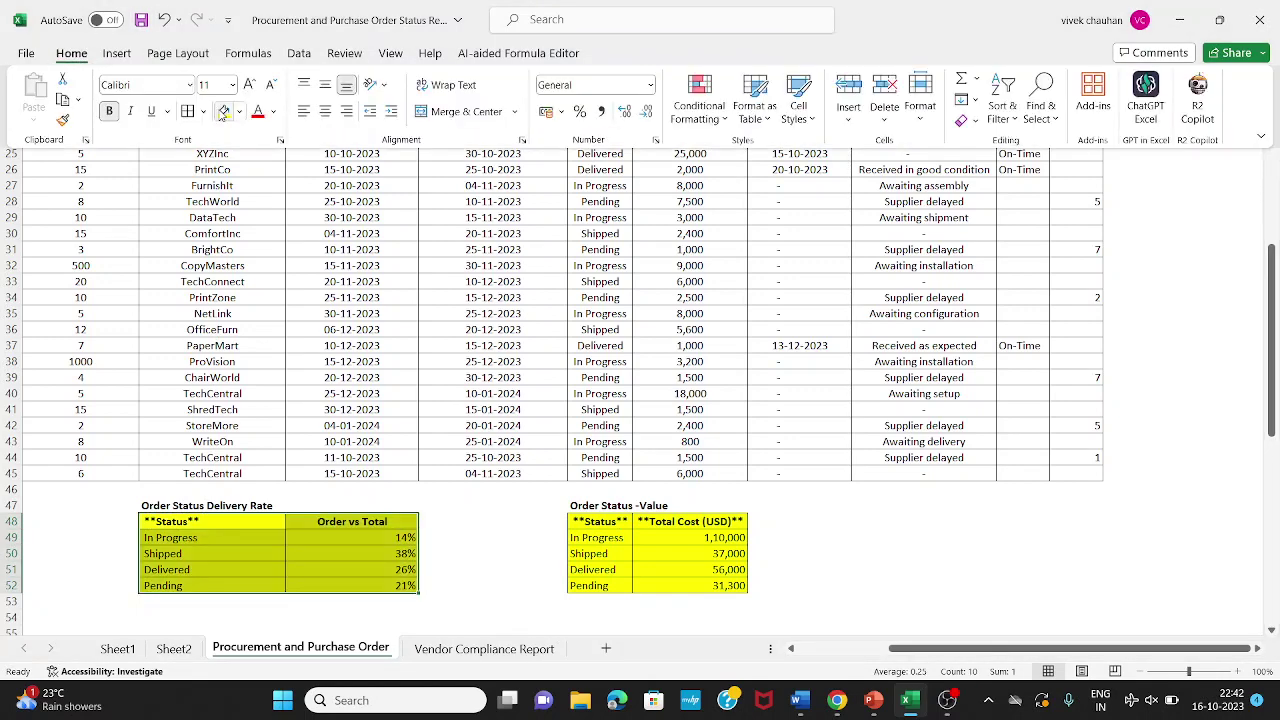
# Apply yellow fill to the Order Status count table, B48:C53, including its Total row.
pyautogui.press('Escape')
pyautogui.press('Left')
pyautogui.press('Left')
pyautogui.press('Left')
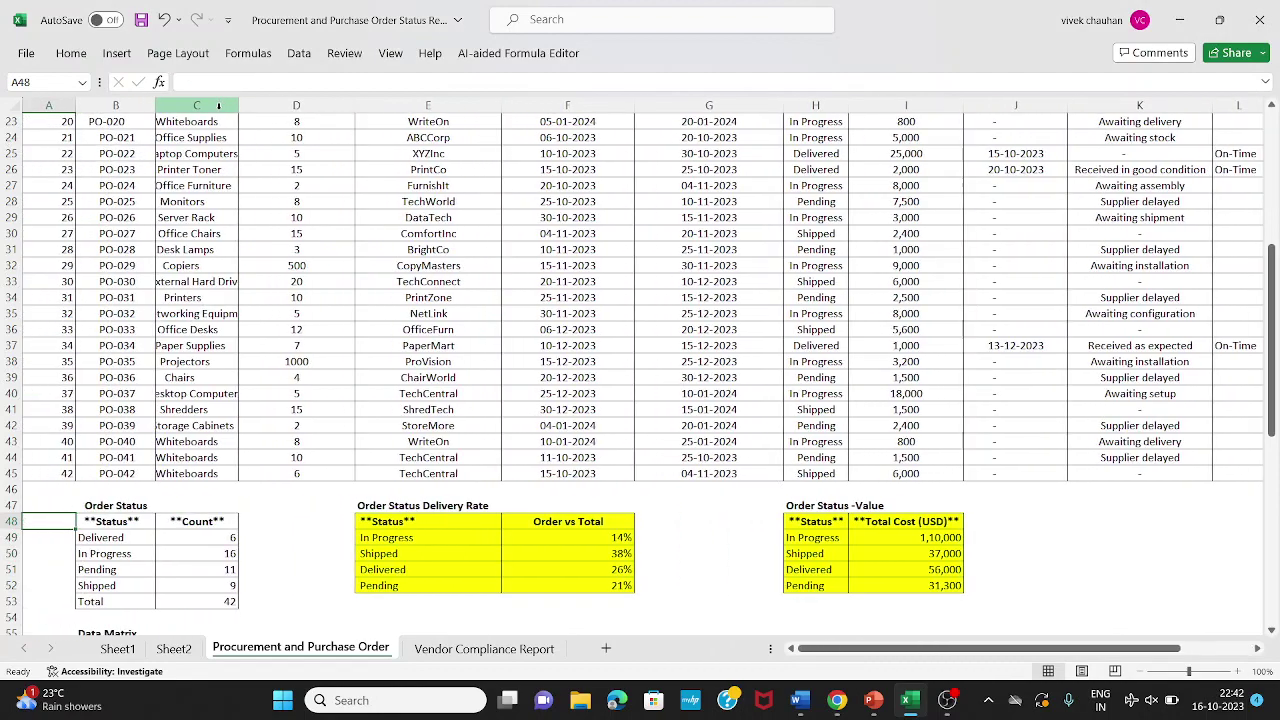
pyautogui.hotkey('ctrl', 'shift', 'Down')
pyautogui.hotkey('ctrl', 'shift', 'Right')
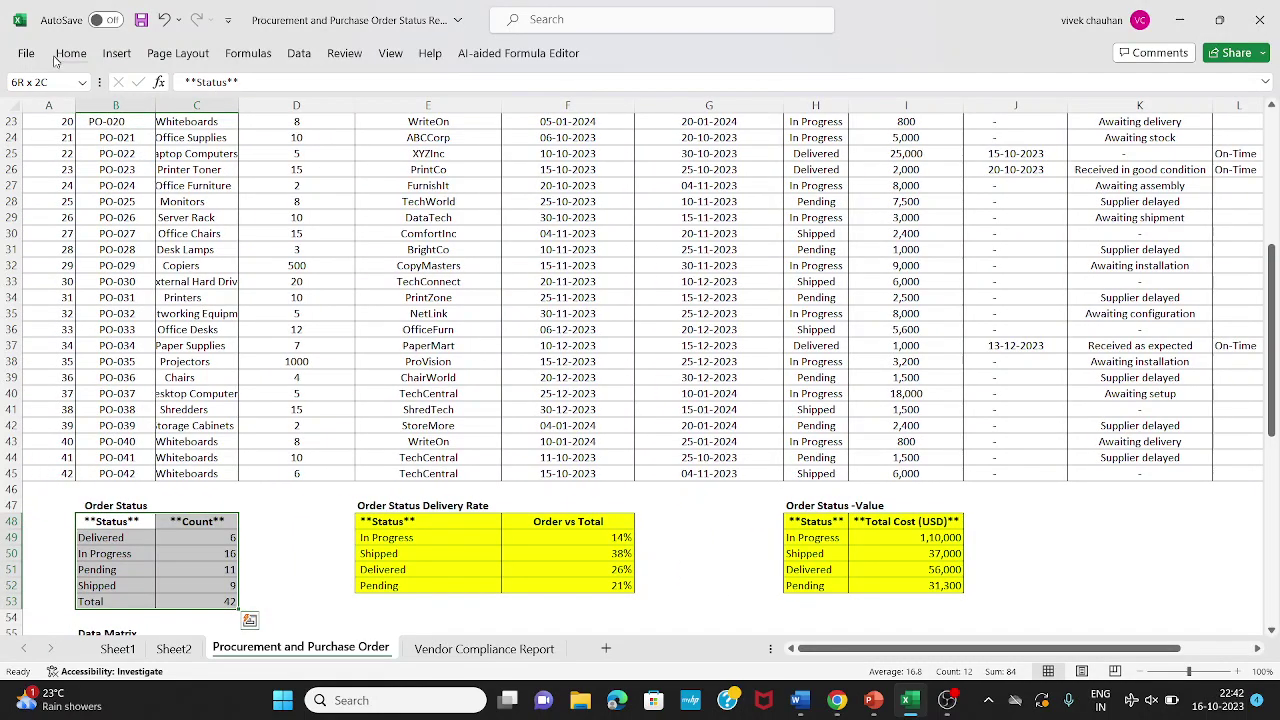
pyautogui.click(58, 61)
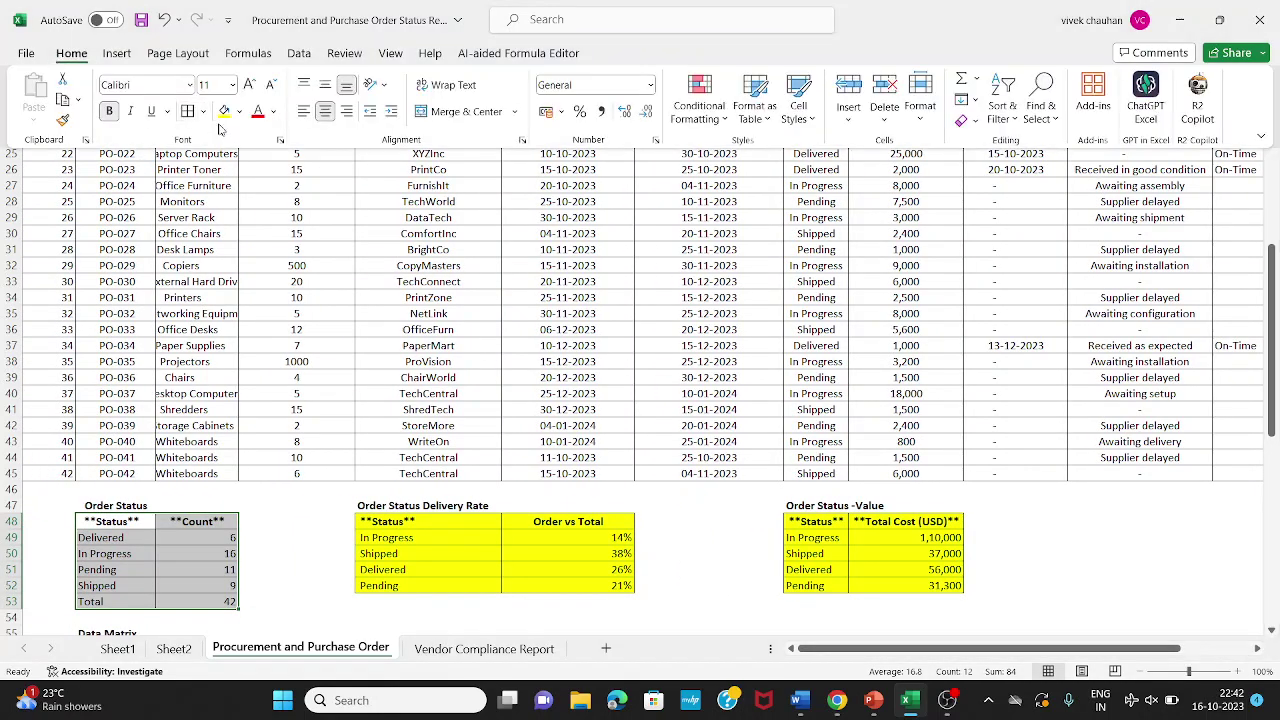
pyautogui.click(224, 111)
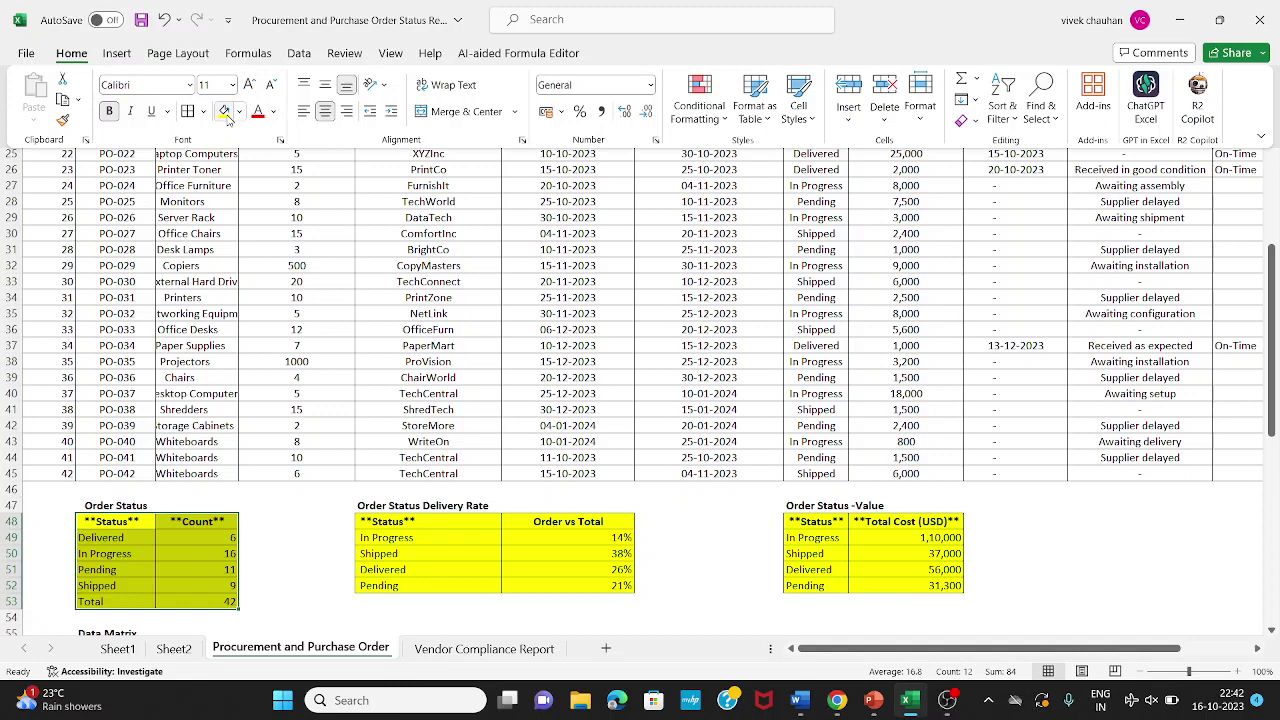
# Select the entire Data Matrix table from the Supplier header in B56 through the Total row, B56:F78.
pyautogui.press('Down')
pyautogui.press('Down')
pyautogui.press('Down')
pyautogui.press('Down')
pyautogui.press('Down')
pyautogui.press('Down')
pyautogui.press('Down')
pyautogui.press('Down')
pyautogui.press('Down')
pyautogui.press('Down')
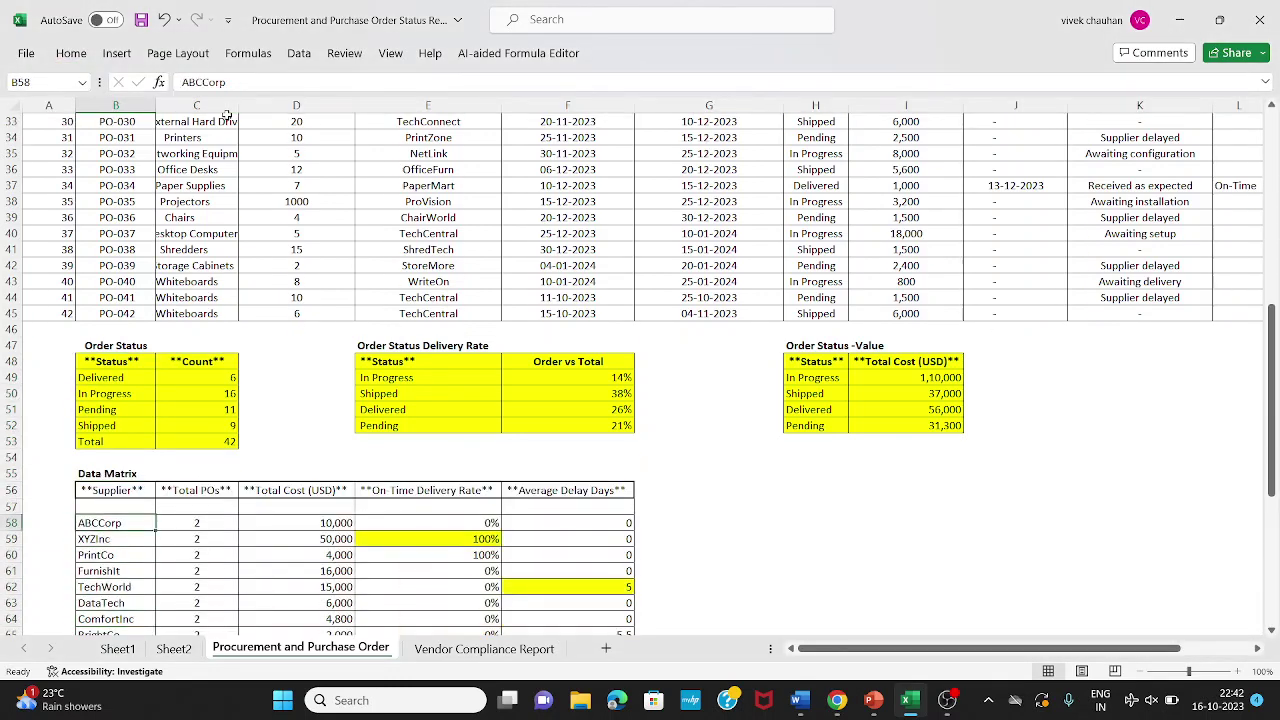
pyautogui.press('Up')
pyautogui.press('Up')
pyautogui.hotkey('ctrl', 'shift', 'Right')
pyautogui.hotkey('ctrl', 'shift', 'Down')
pyautogui.hotkey('ctrl', 'shift', 'Down')
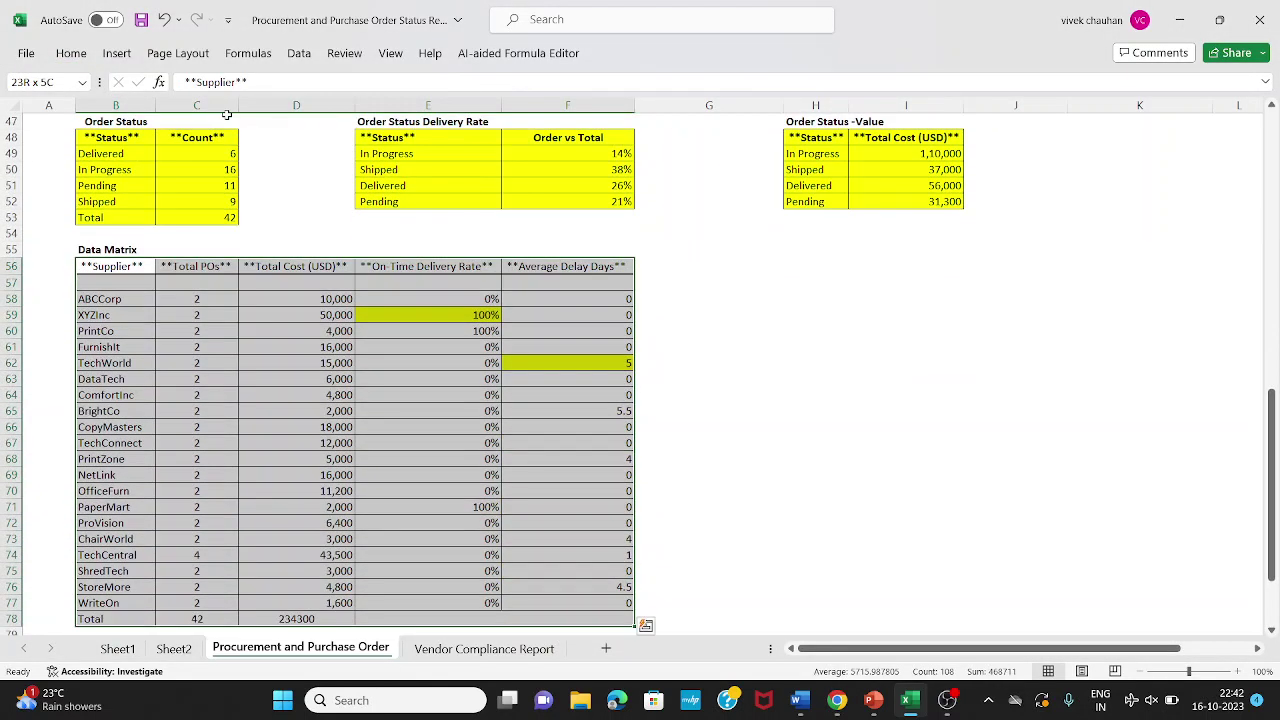